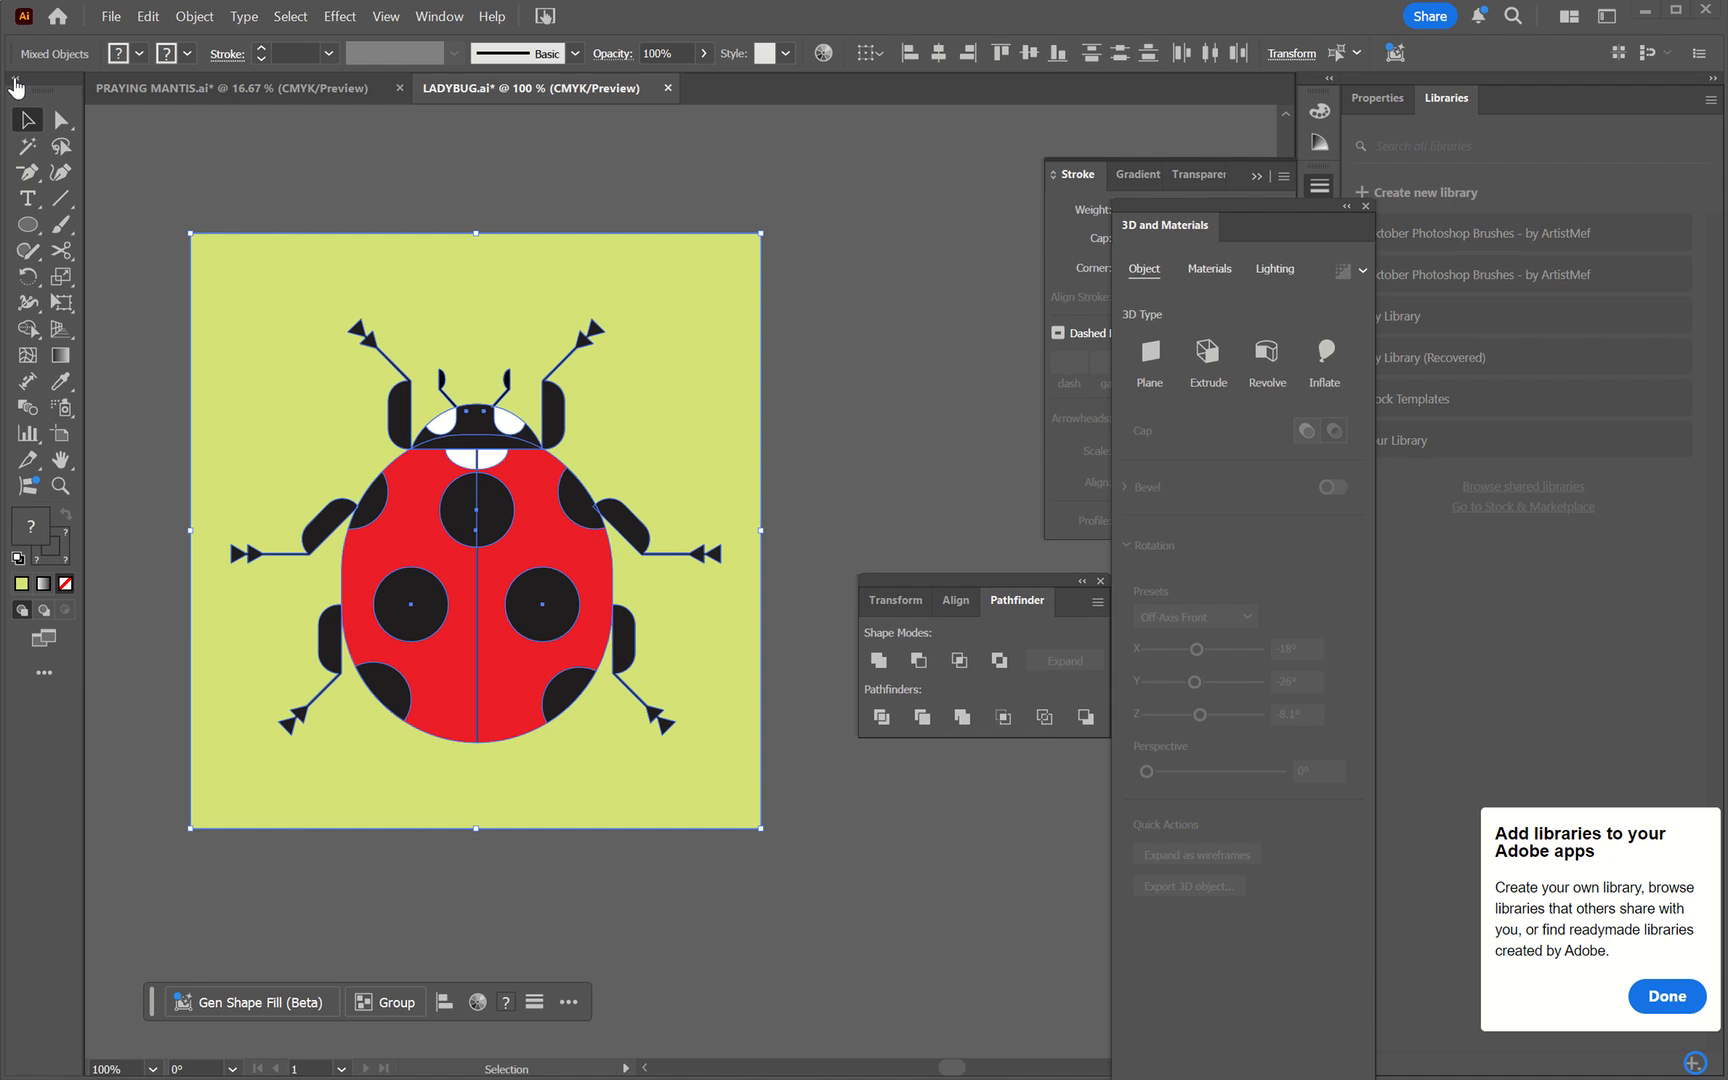
# - Create a new A4 portrait document measuring 595.28 x 841.89 pt
pyautogui.click(111, 17)
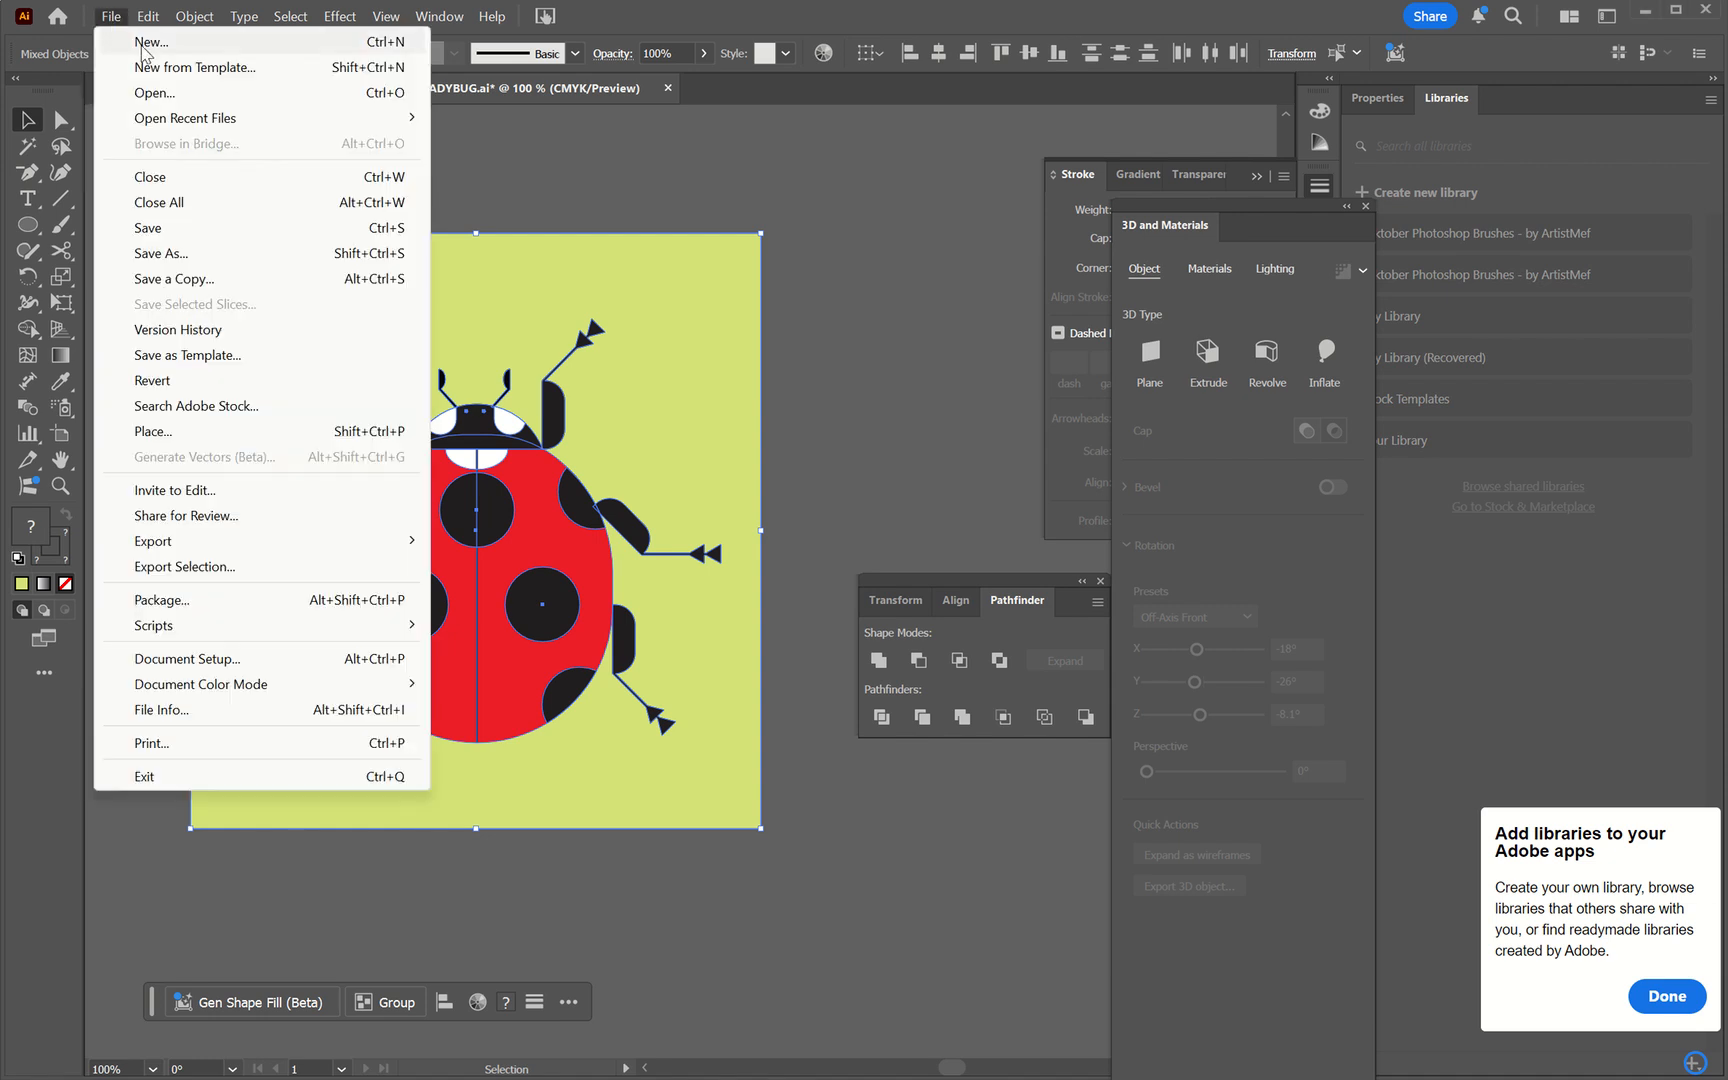
pyautogui.click(144, 43)
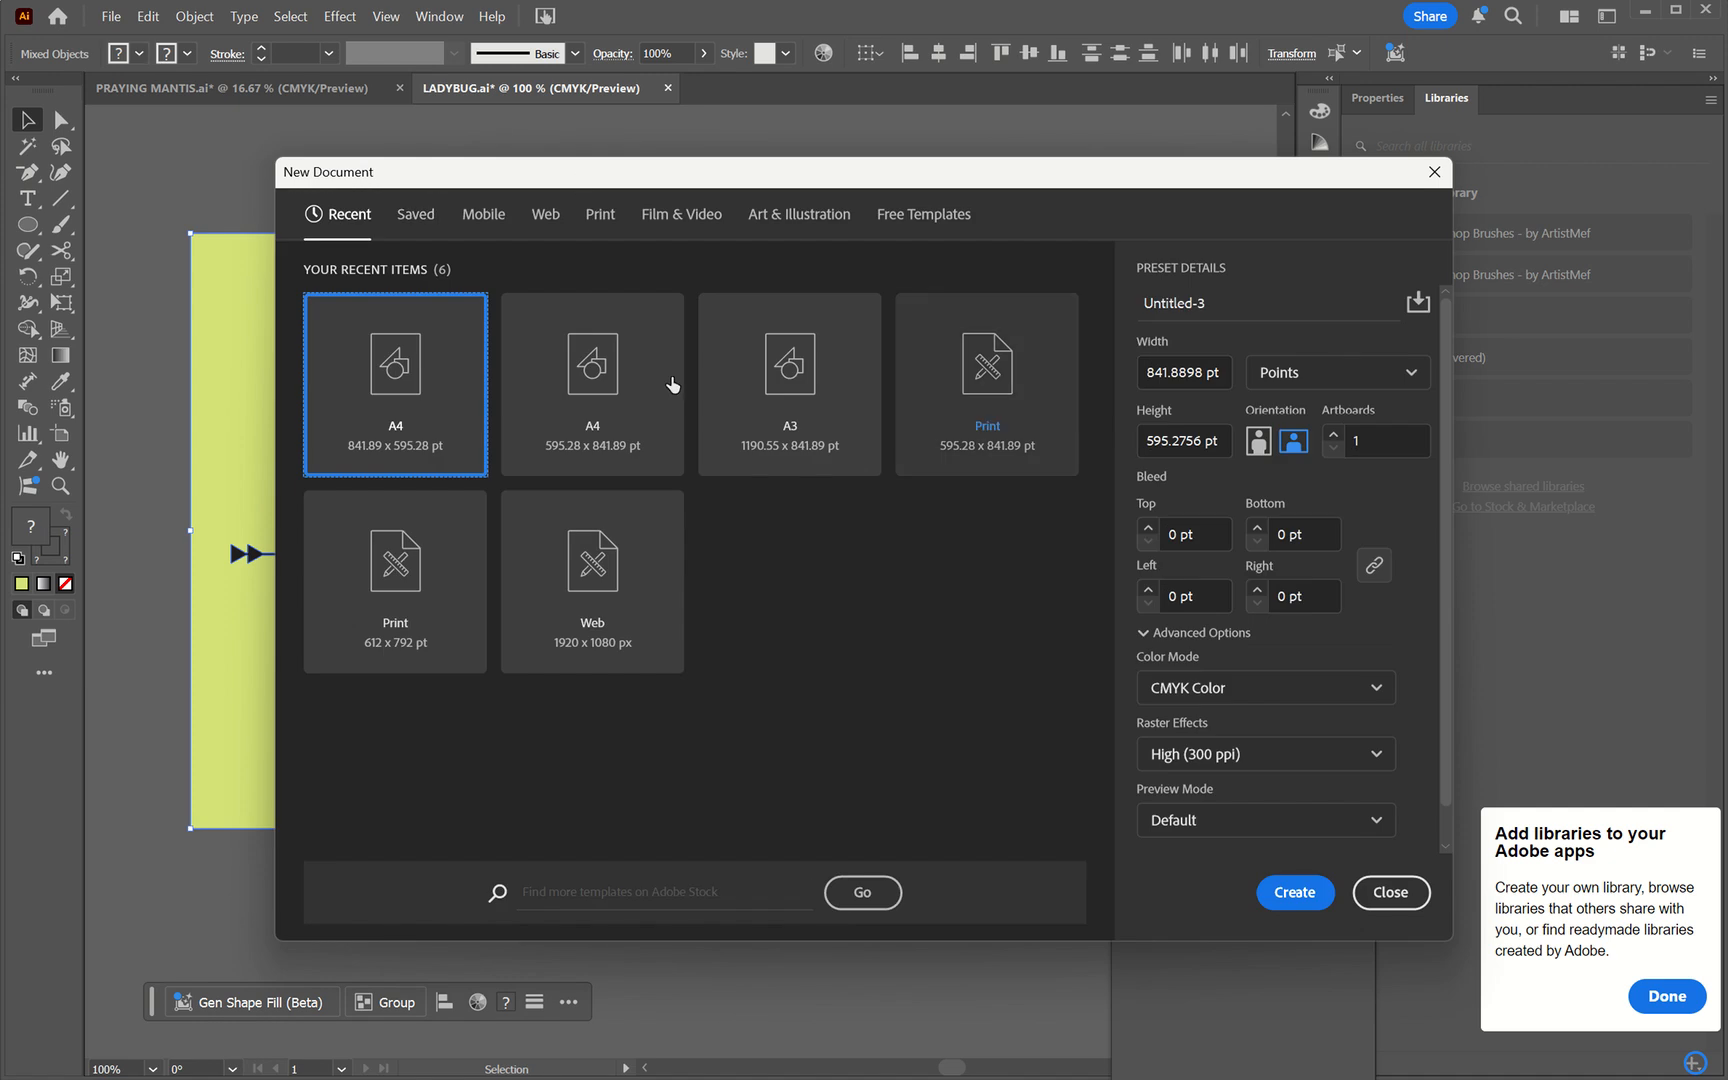
pyautogui.click(598, 389)
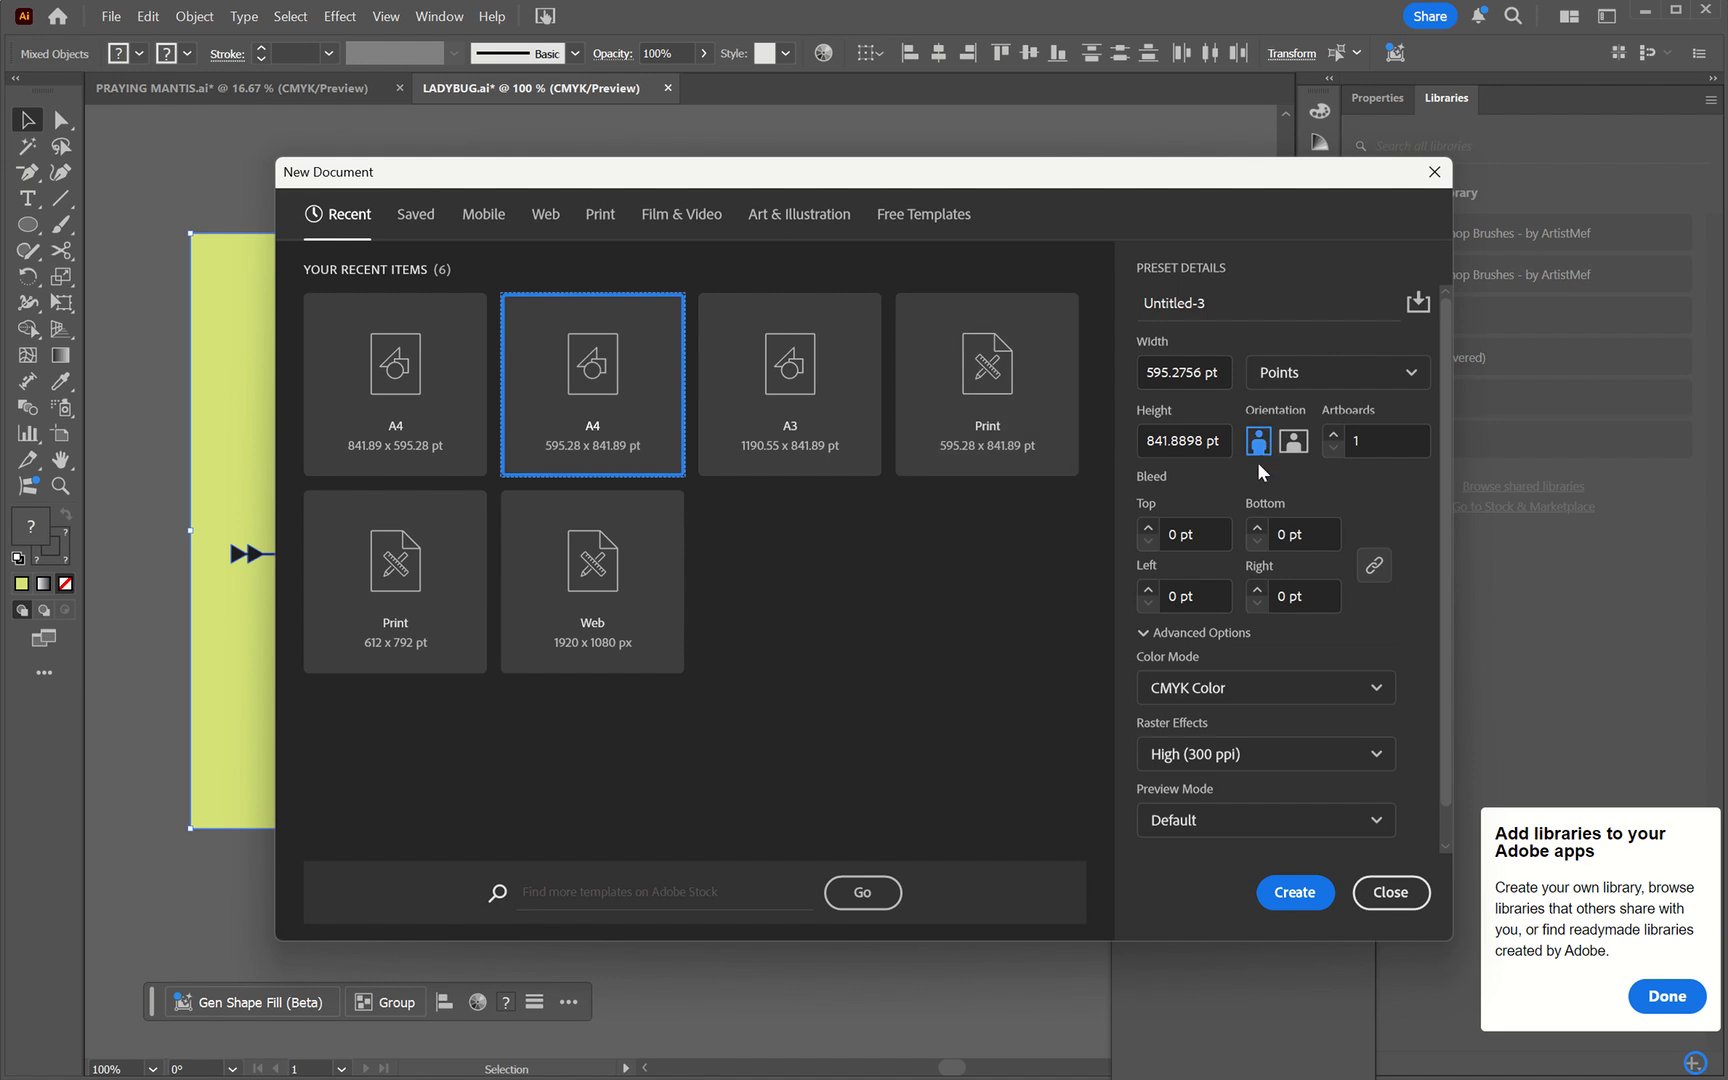
pyautogui.click(1283, 906)
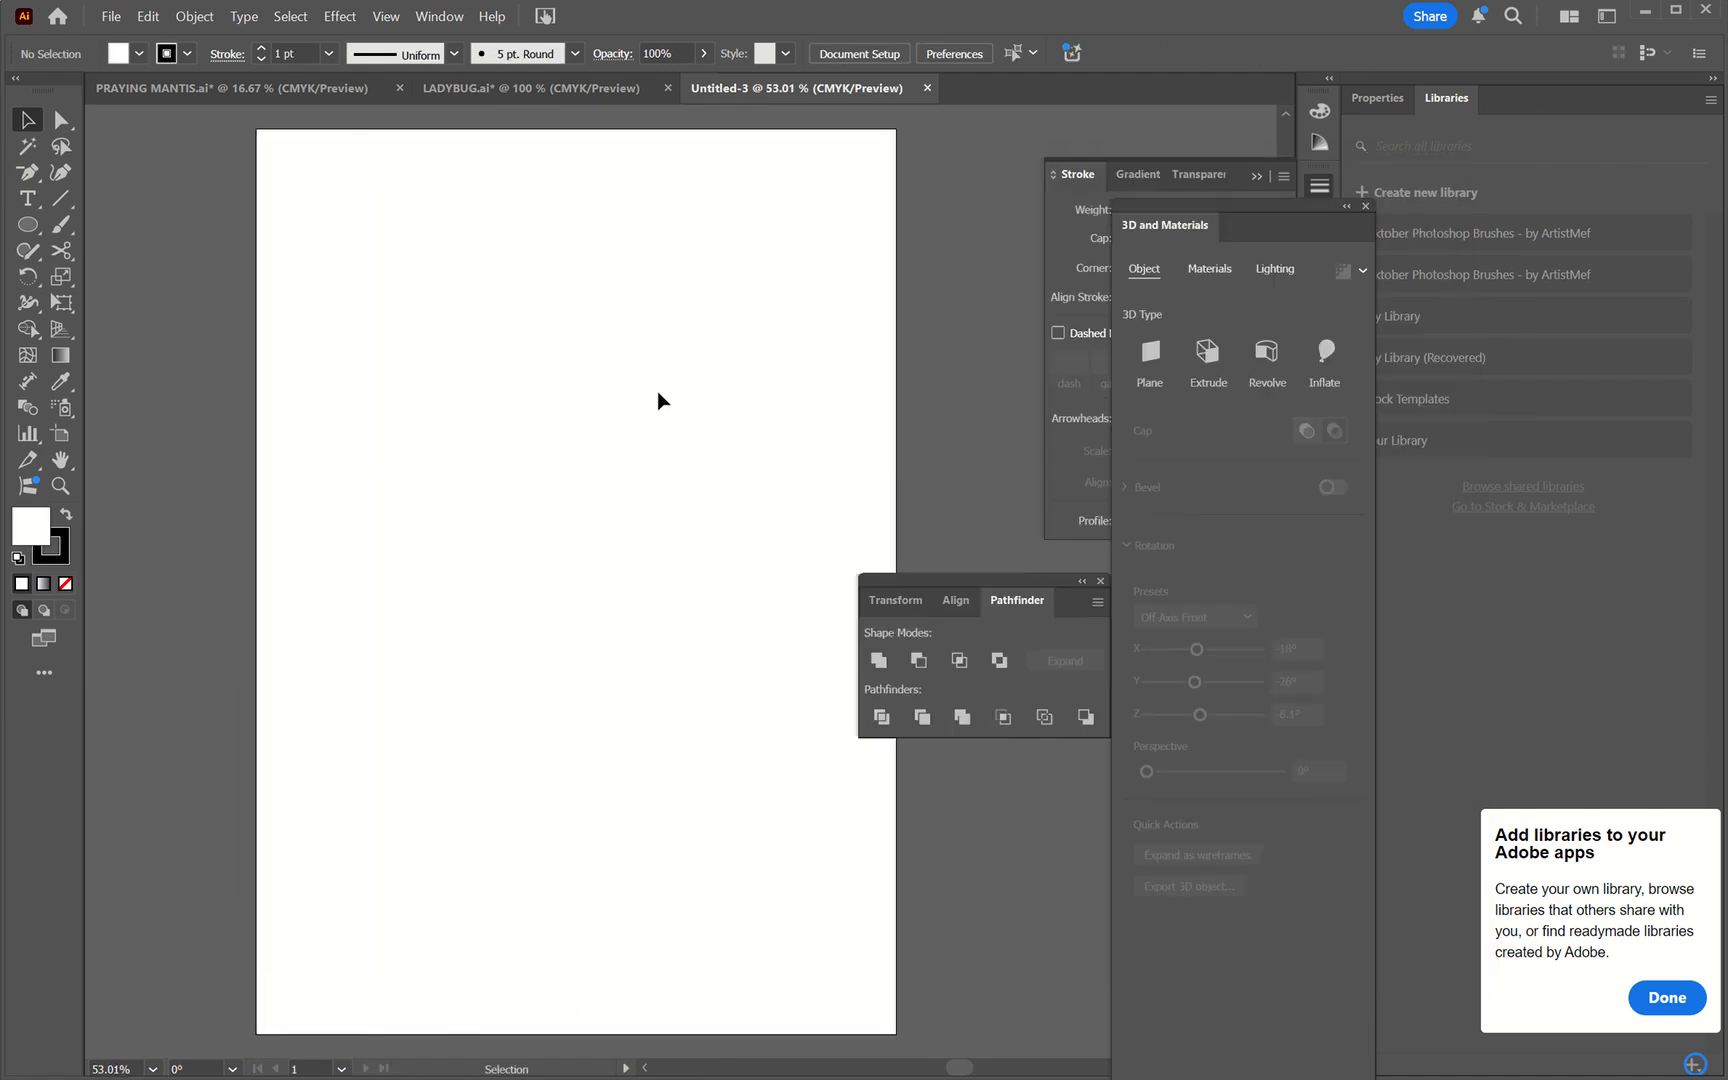
# - Paste the copied ladybug artwork into the new document and place it across the artboard's left edge as a reference
pyautogui.hotkey('ctrl', 'v')
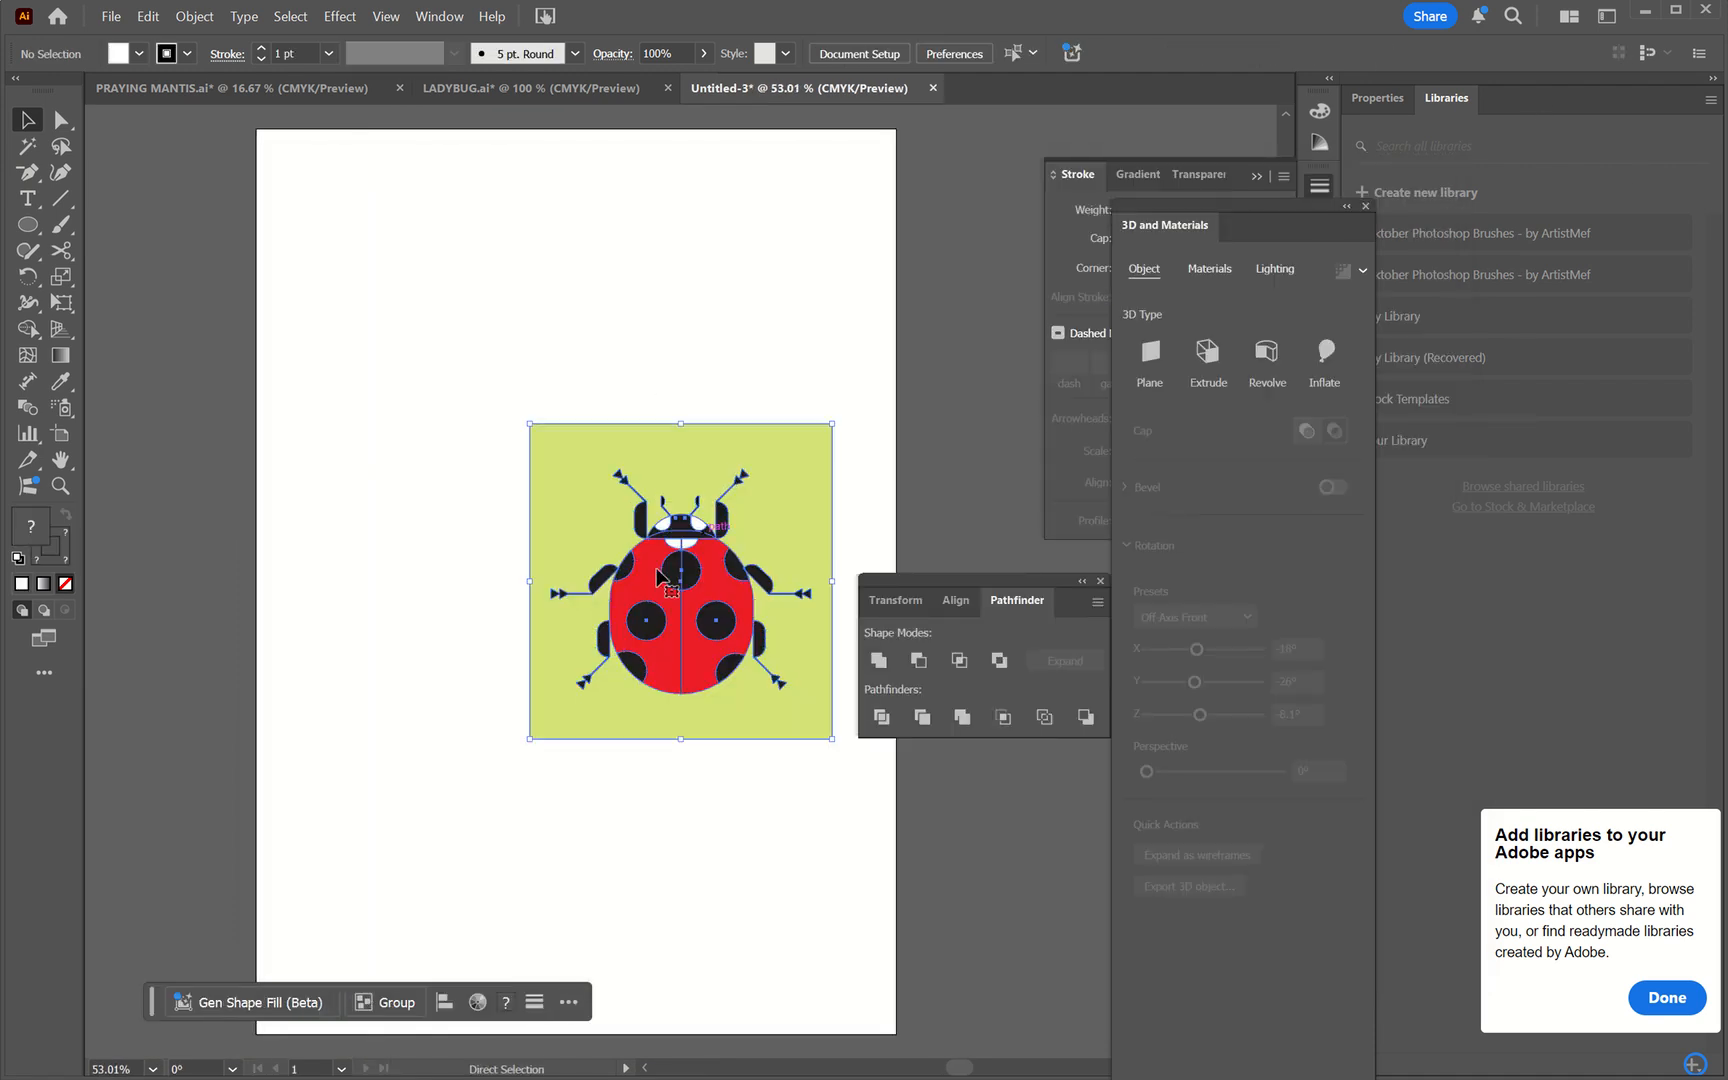
pyautogui.moveTo(579, 515); pyautogui.dragTo(116, 448)
pyautogui.hscroll(-3, 424, 620)
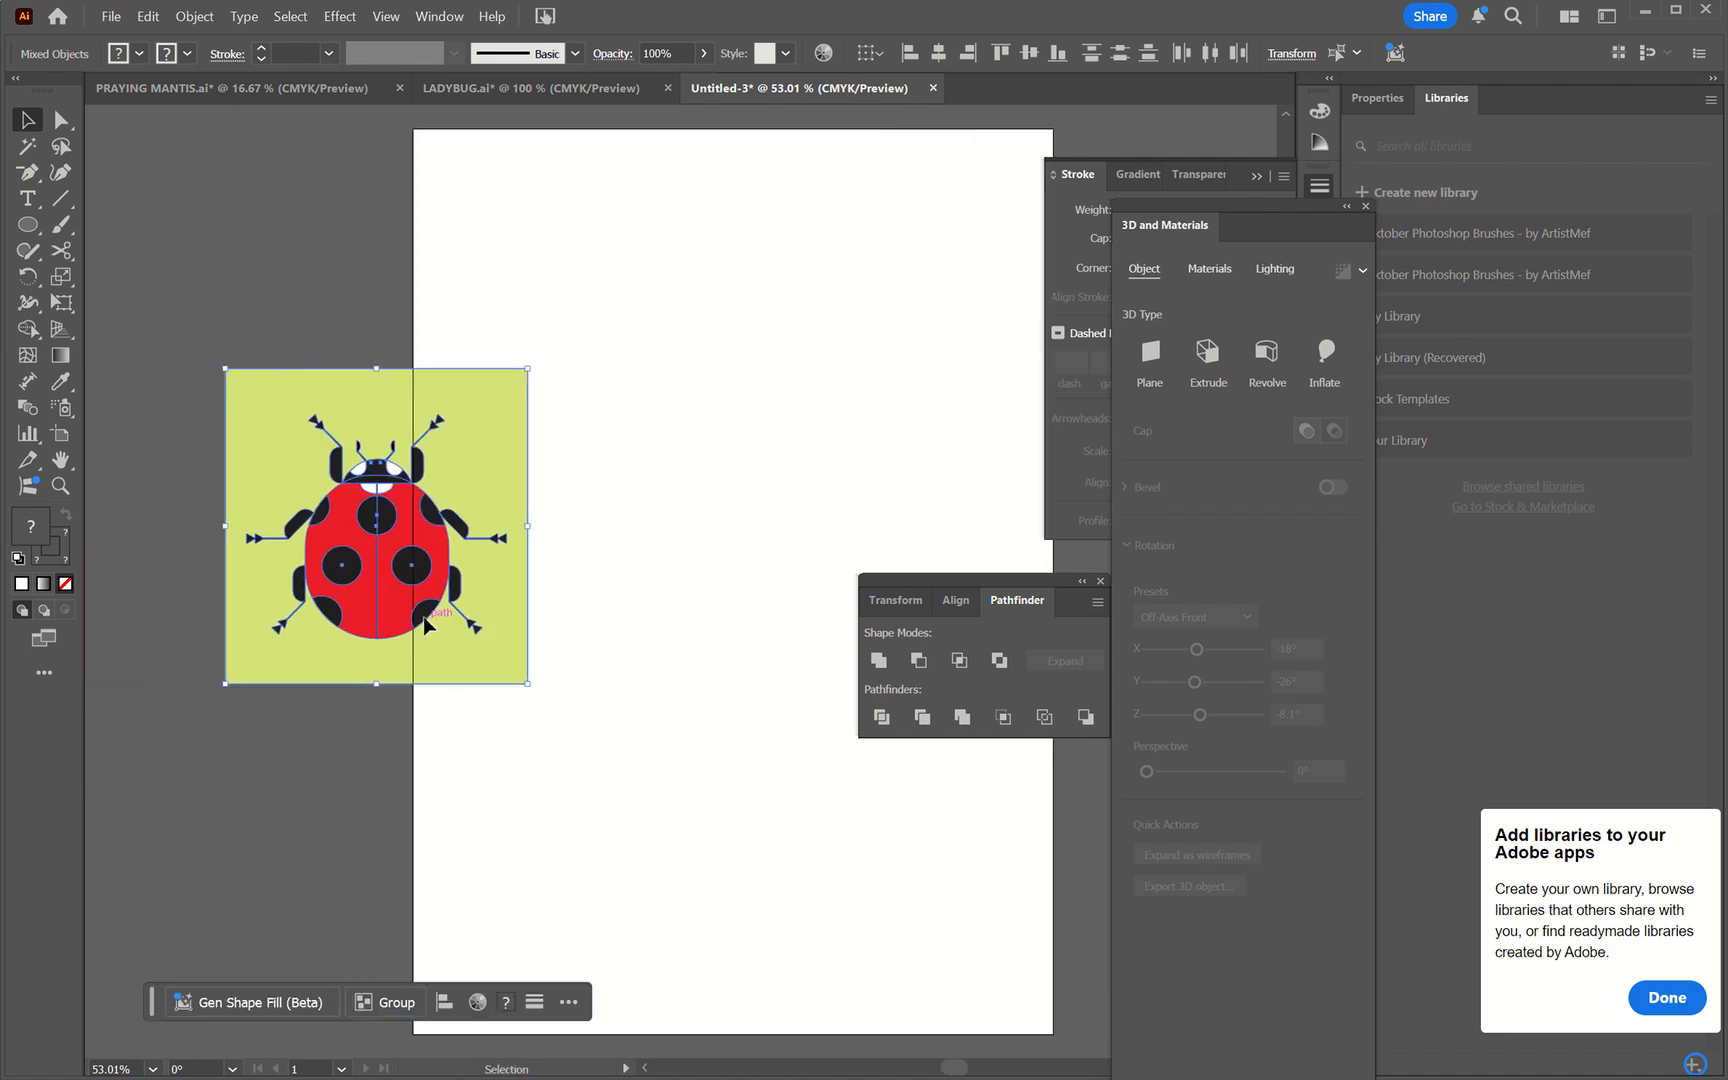
pyautogui.hotkey('ctrl', '=')
pyautogui.hscroll(3, 424, 625)
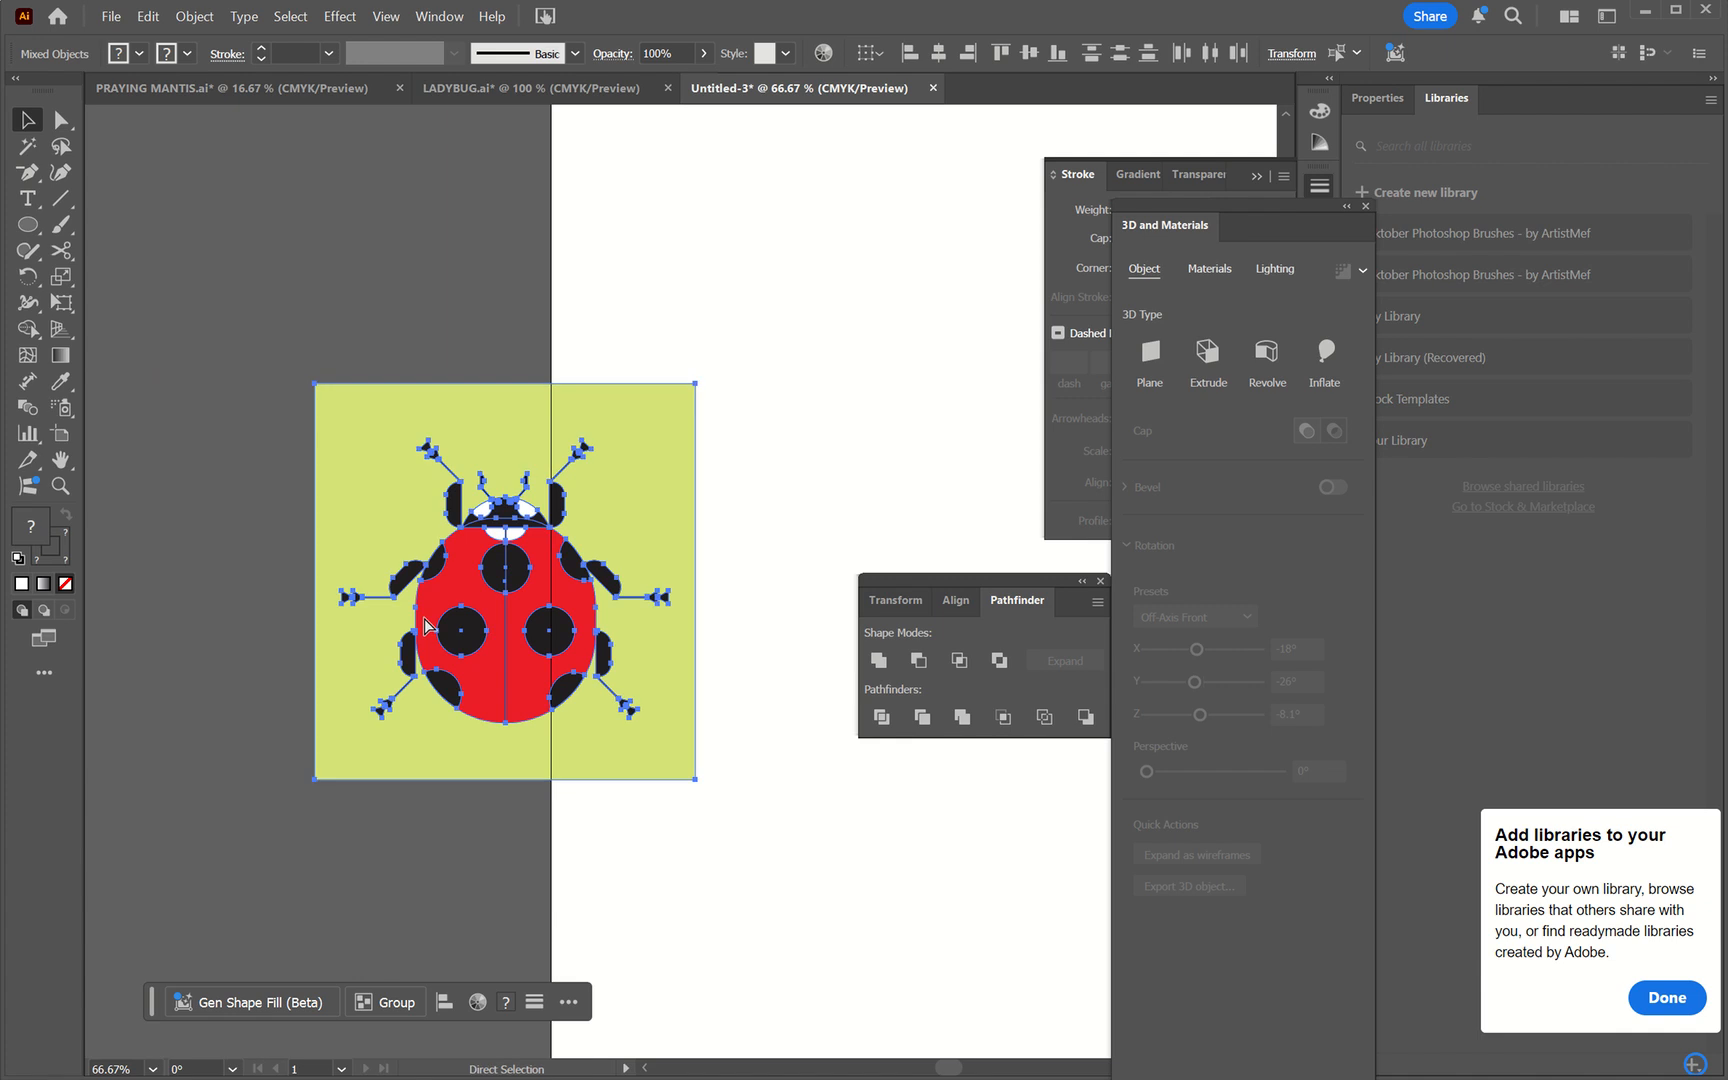
pyautogui.hotkey('ctrl', '=')
pyautogui.hscroll(3, 423, 616)
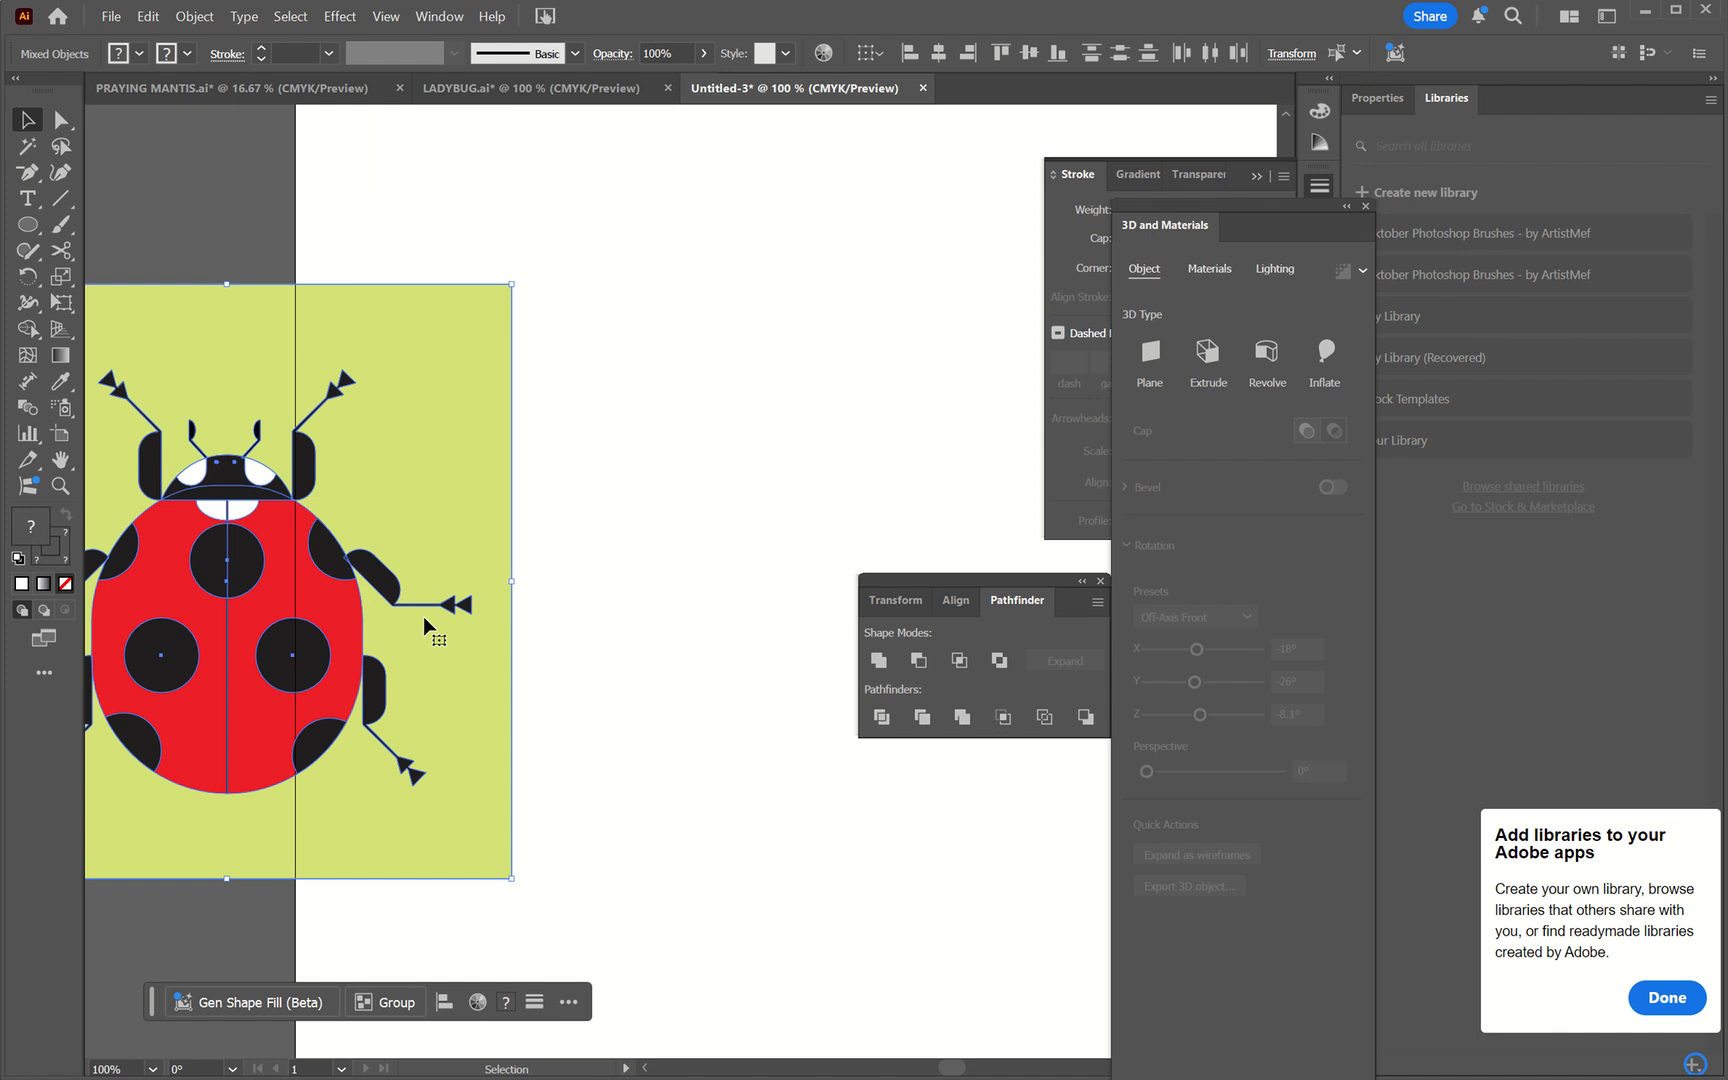
# - Draw a circle with the Ellipse tool on the blank artboard beside the ladybug's head
pyautogui.press('l')
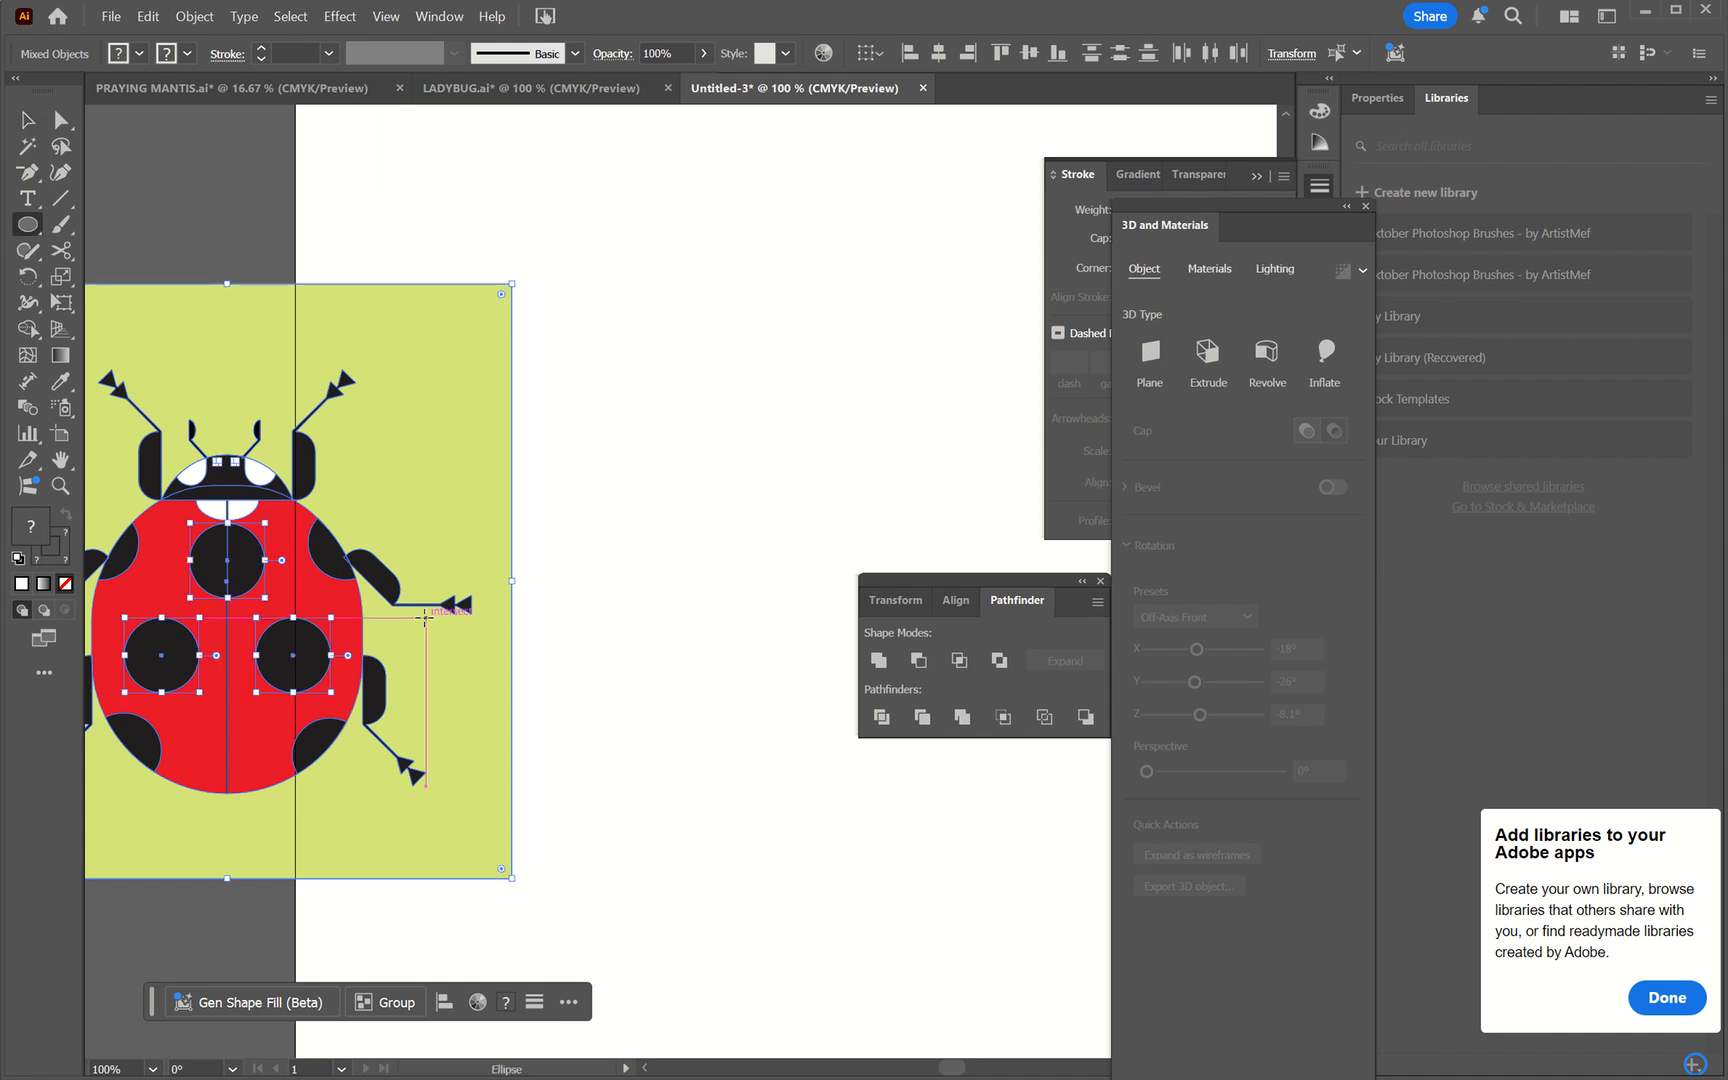
pyautogui.click(28, 225)
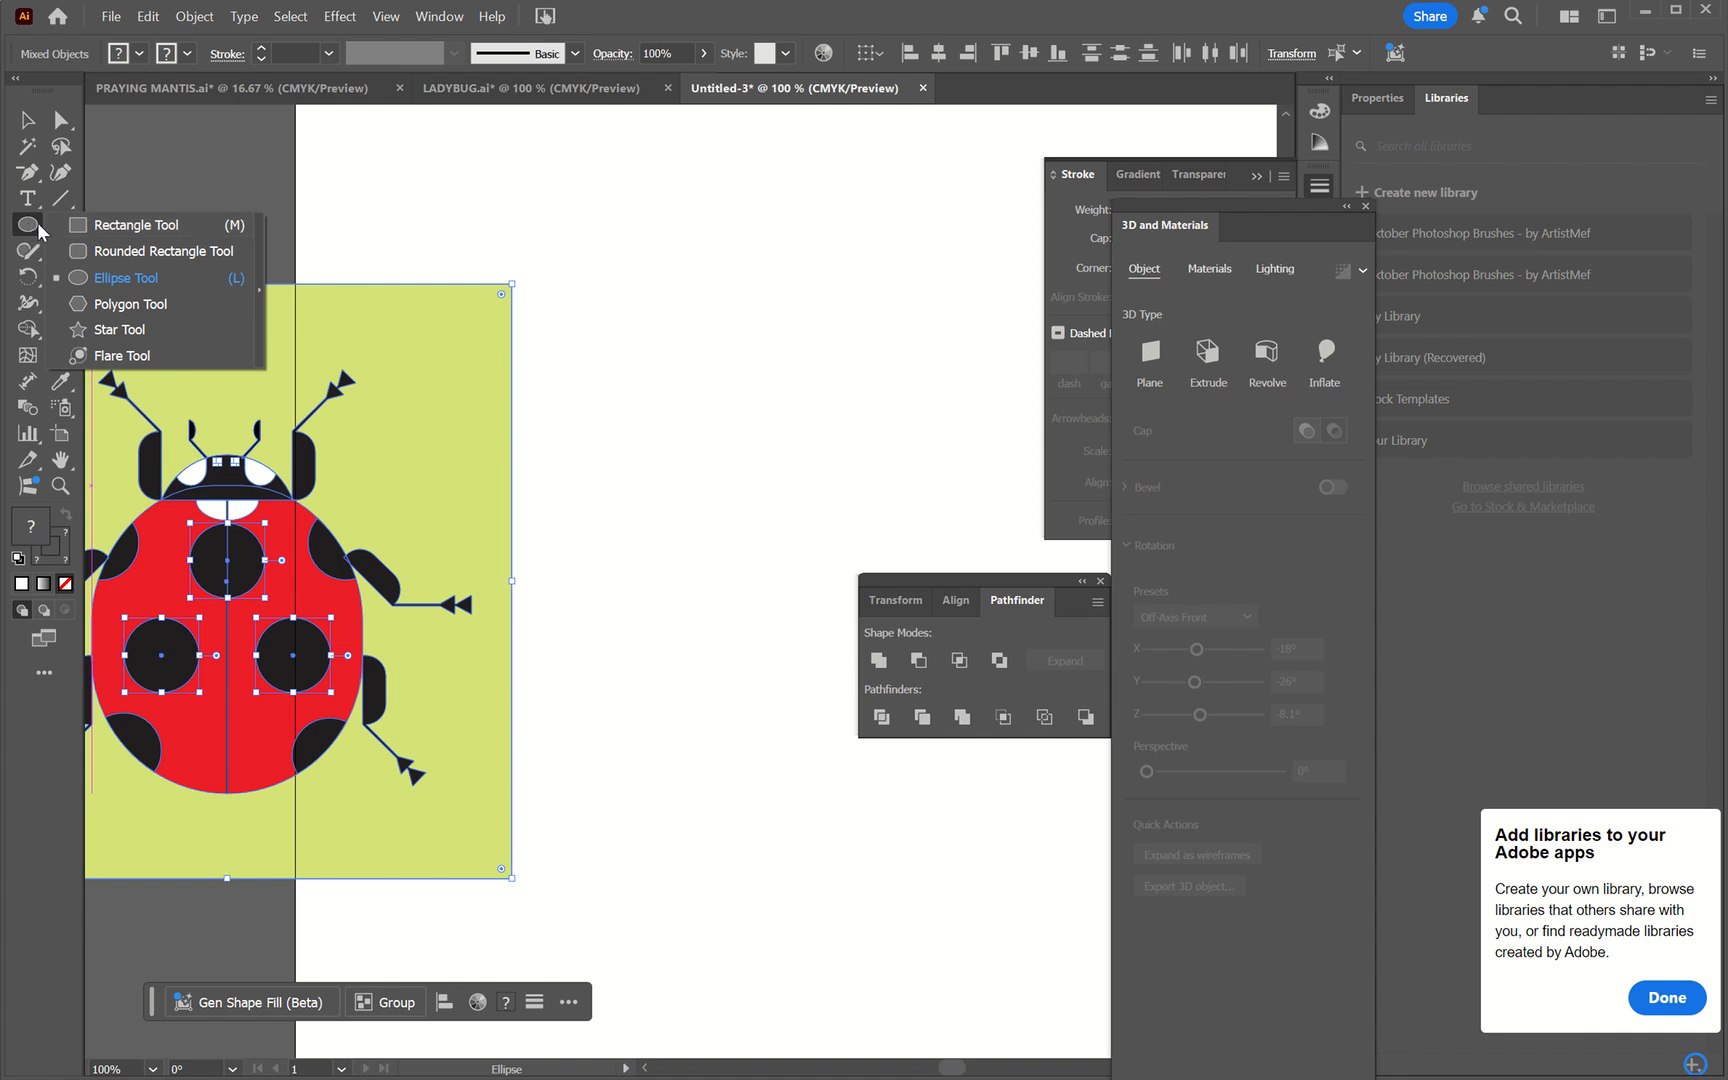
pyautogui.click(148, 278)
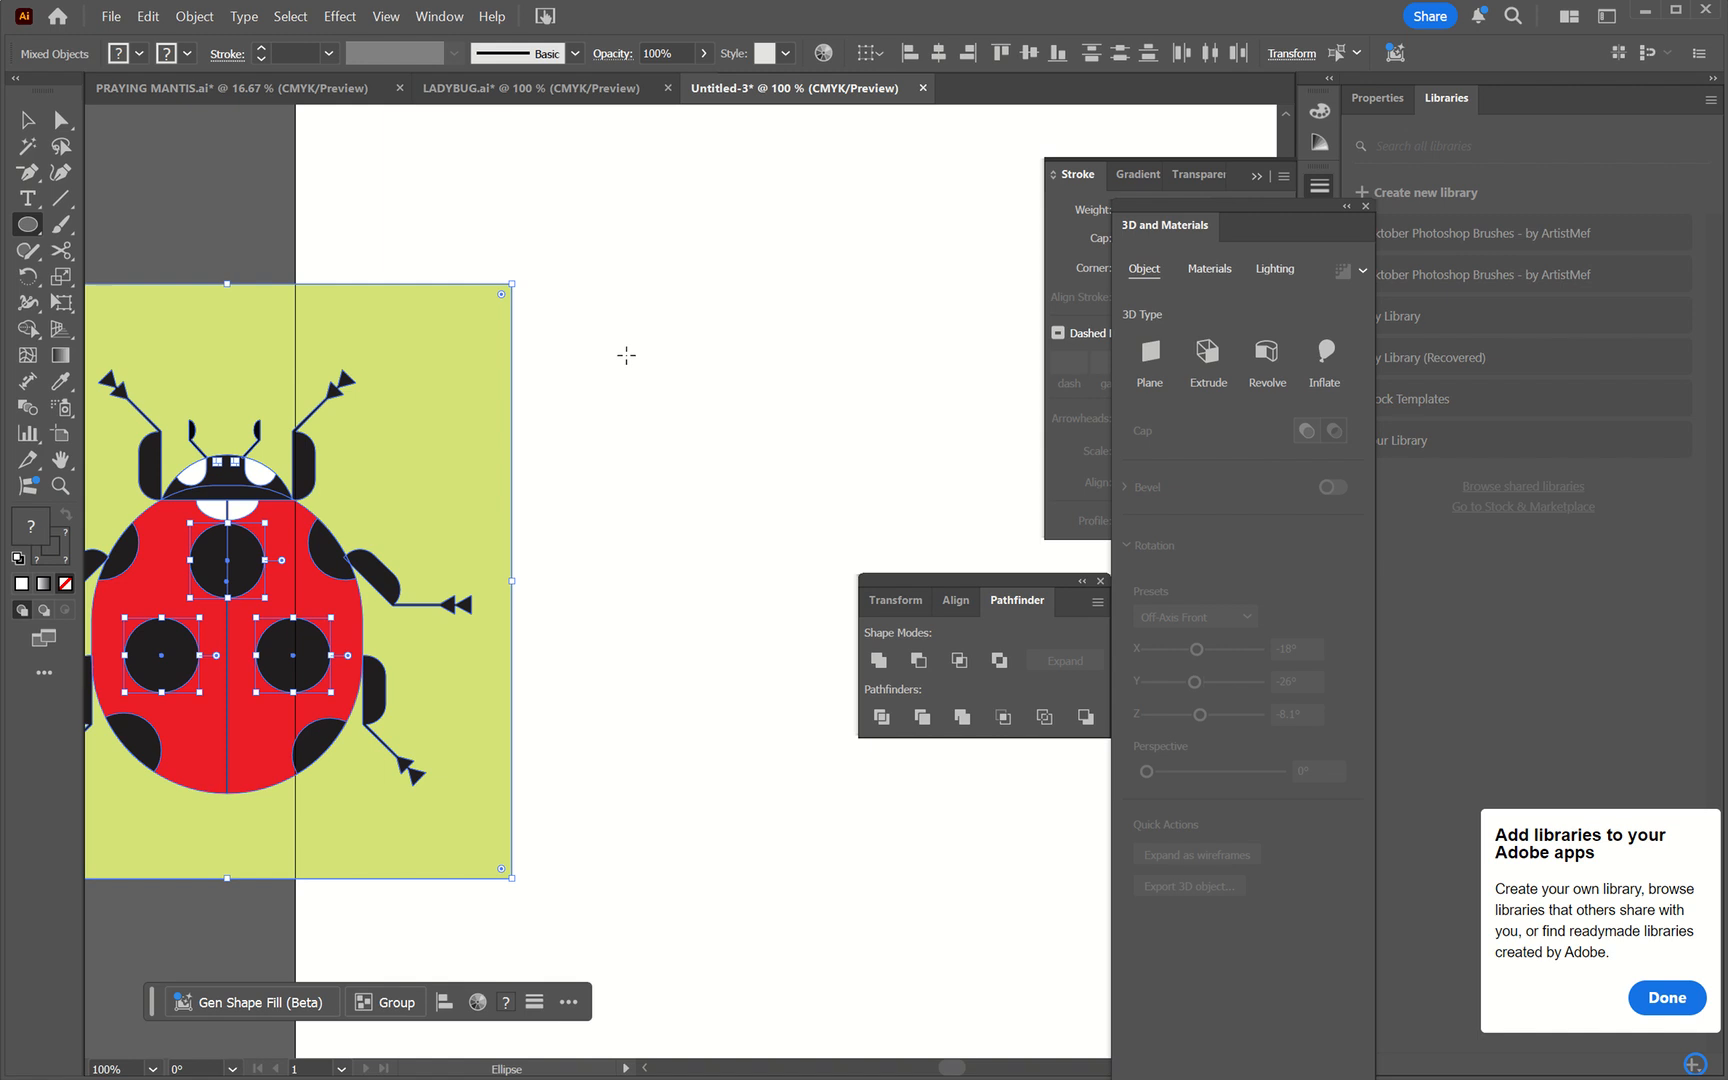
pyautogui.moveTo(626, 355); pyautogui.dragTo(718, 614)
pyautogui.hotkey('ctrl', 'z')
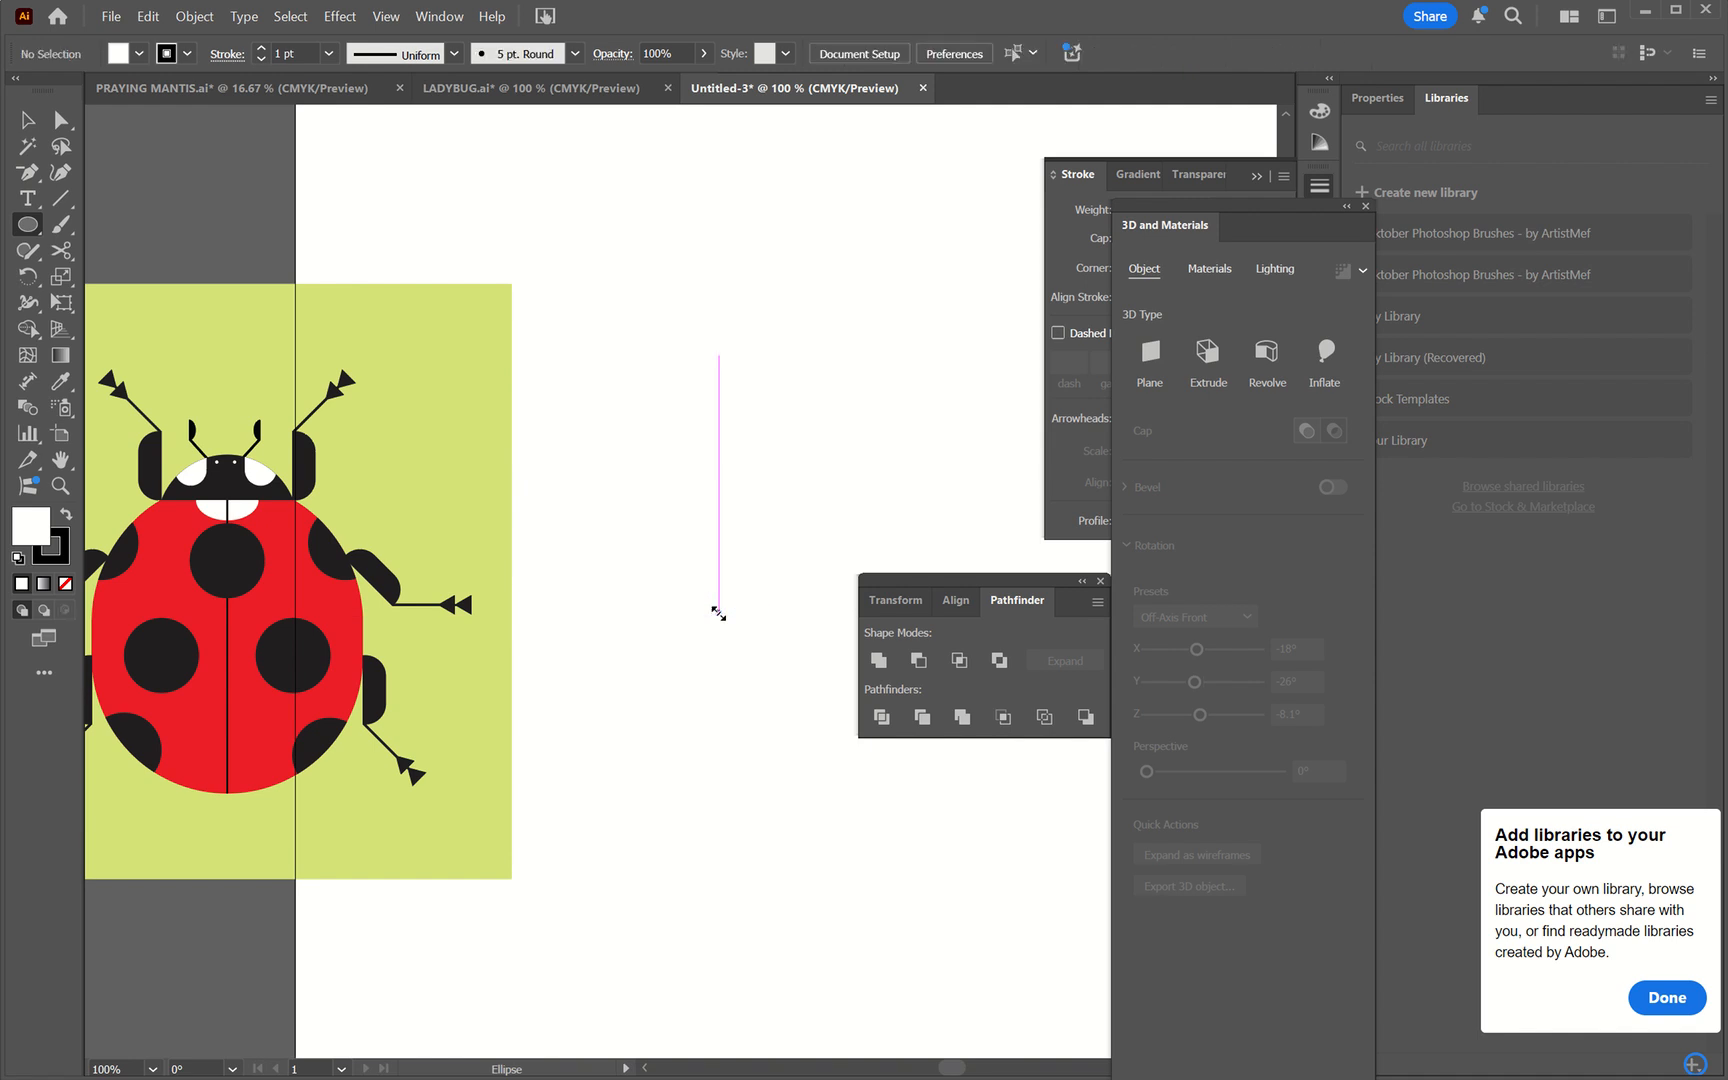
pyautogui.moveTo(582, 340); pyautogui.dragTo(765, 443)
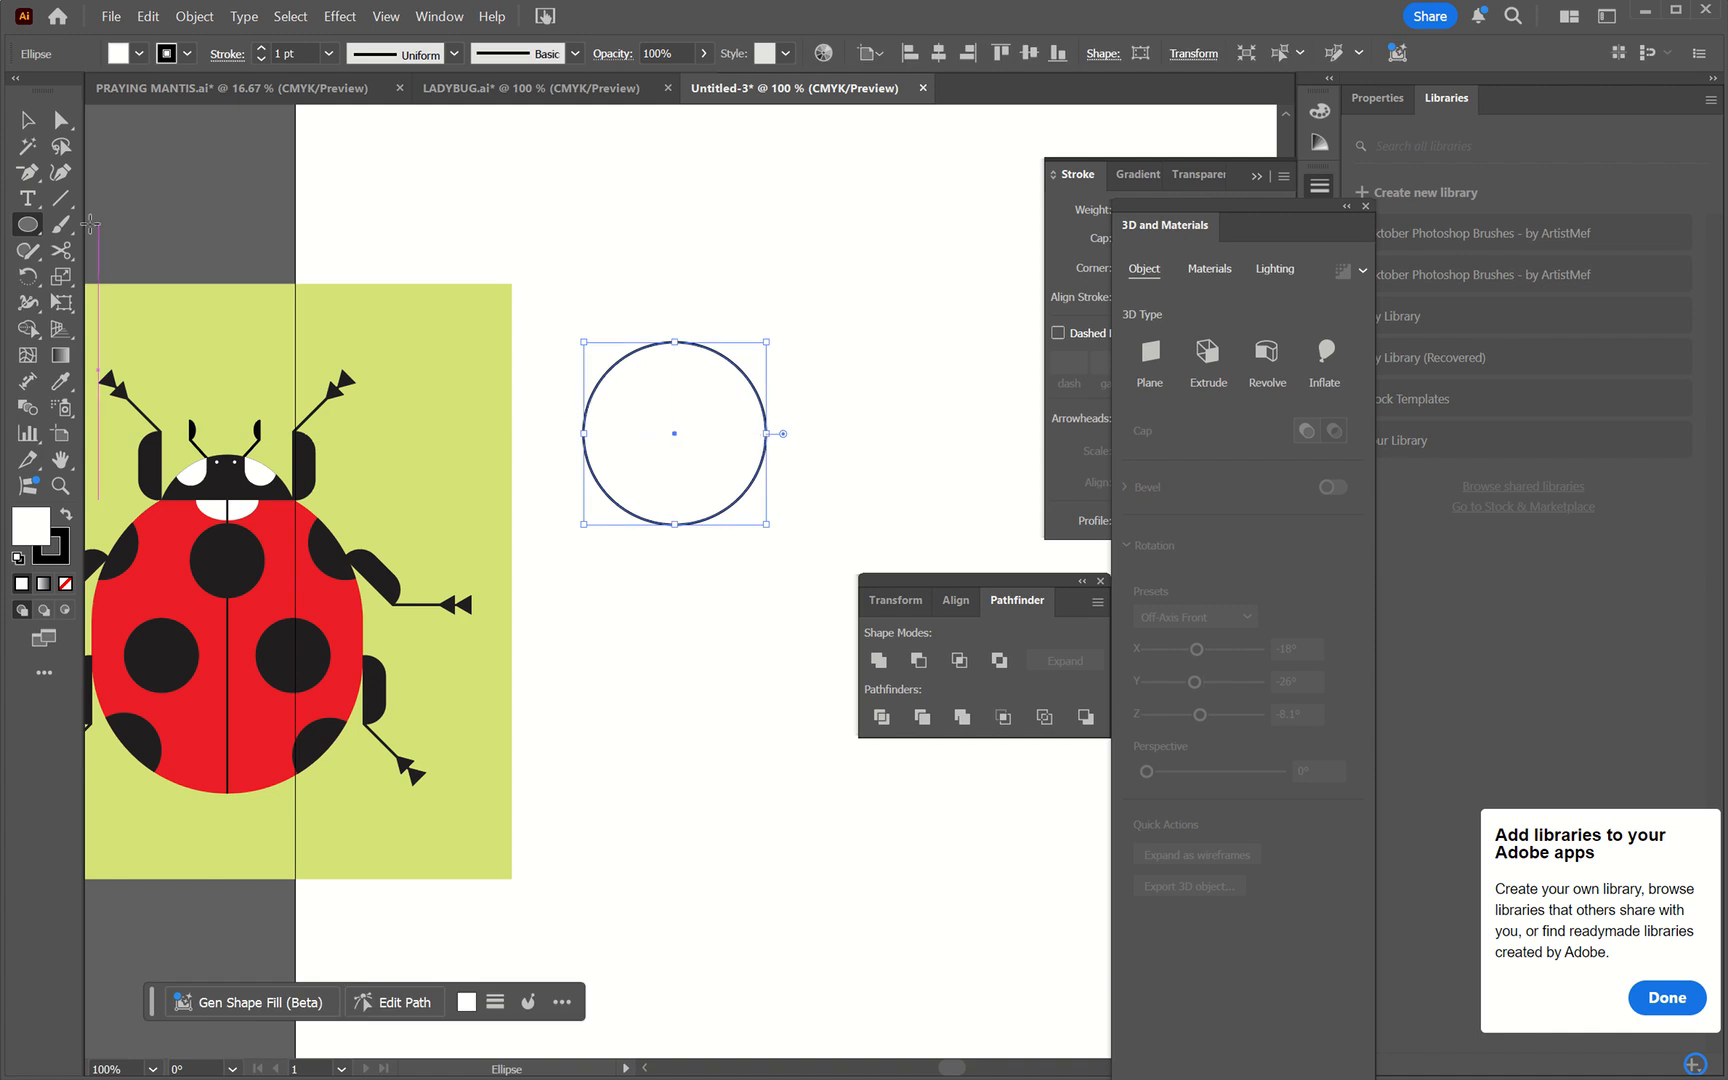
# - Draw a rectangle wider than the circle over its lower part, leaving only the top cap of the circle uncovered
pyautogui.click(33, 223)
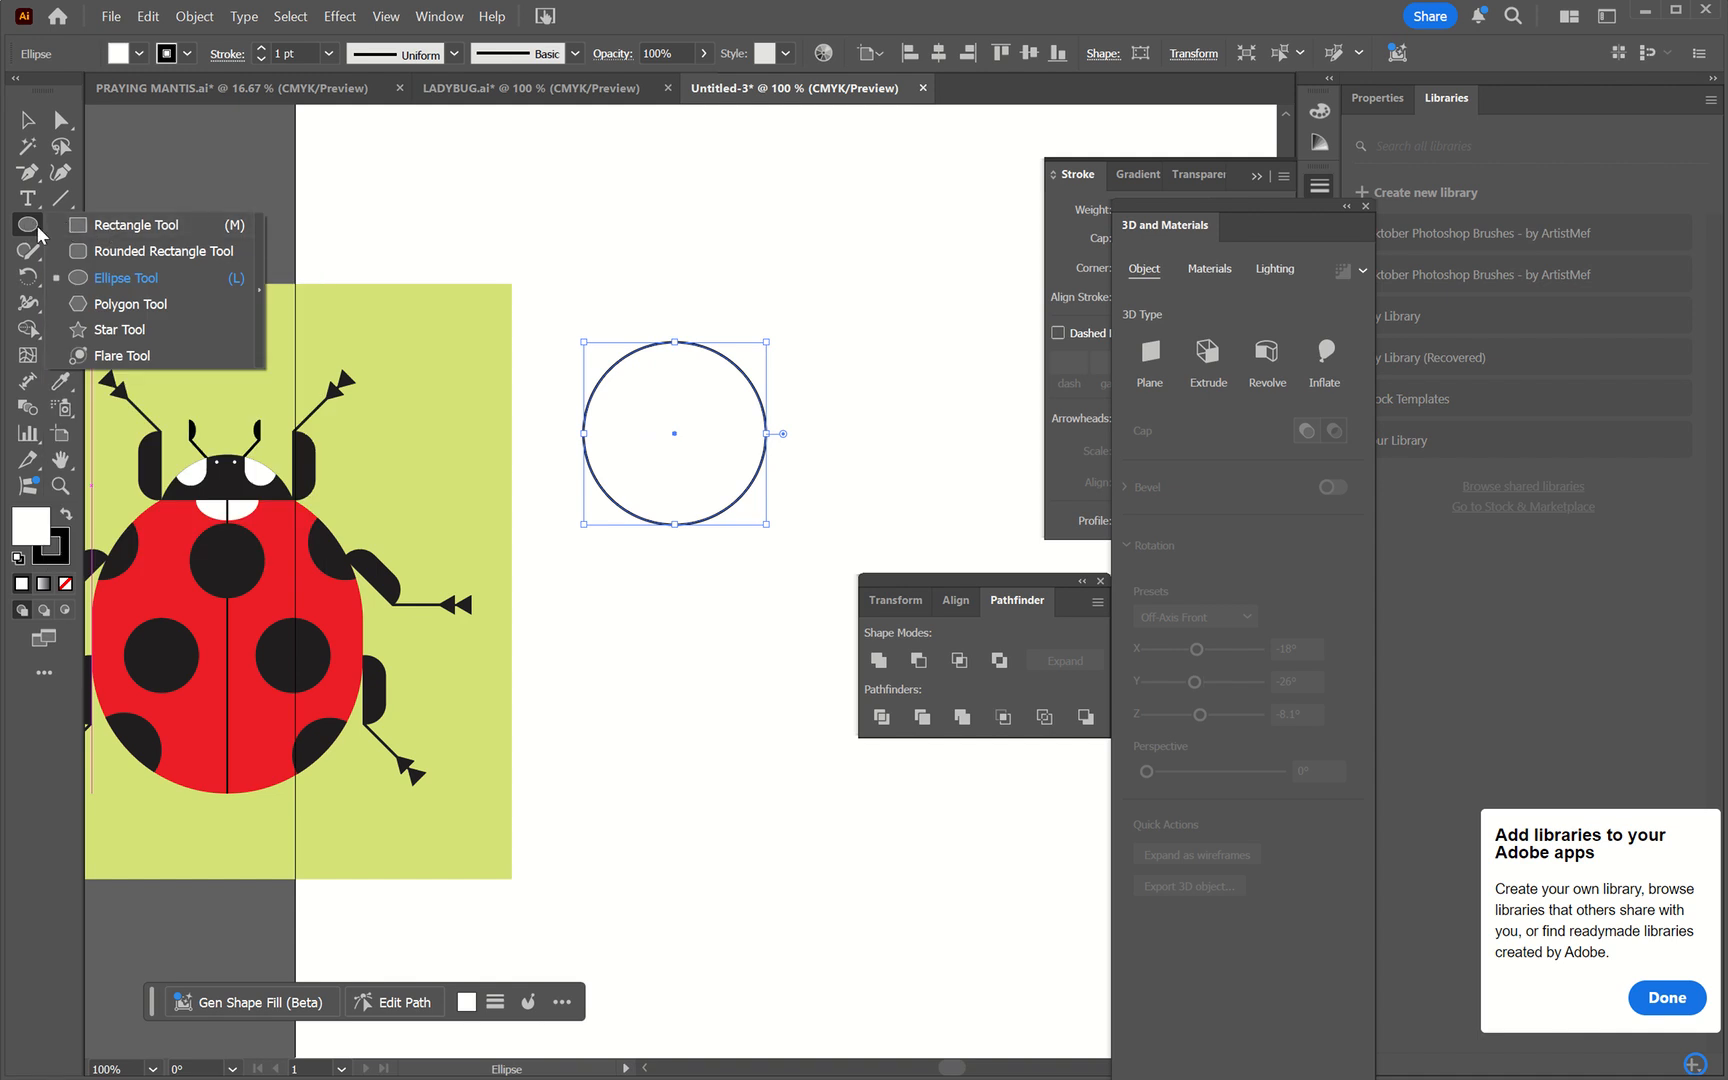
pyautogui.click(95, 238)
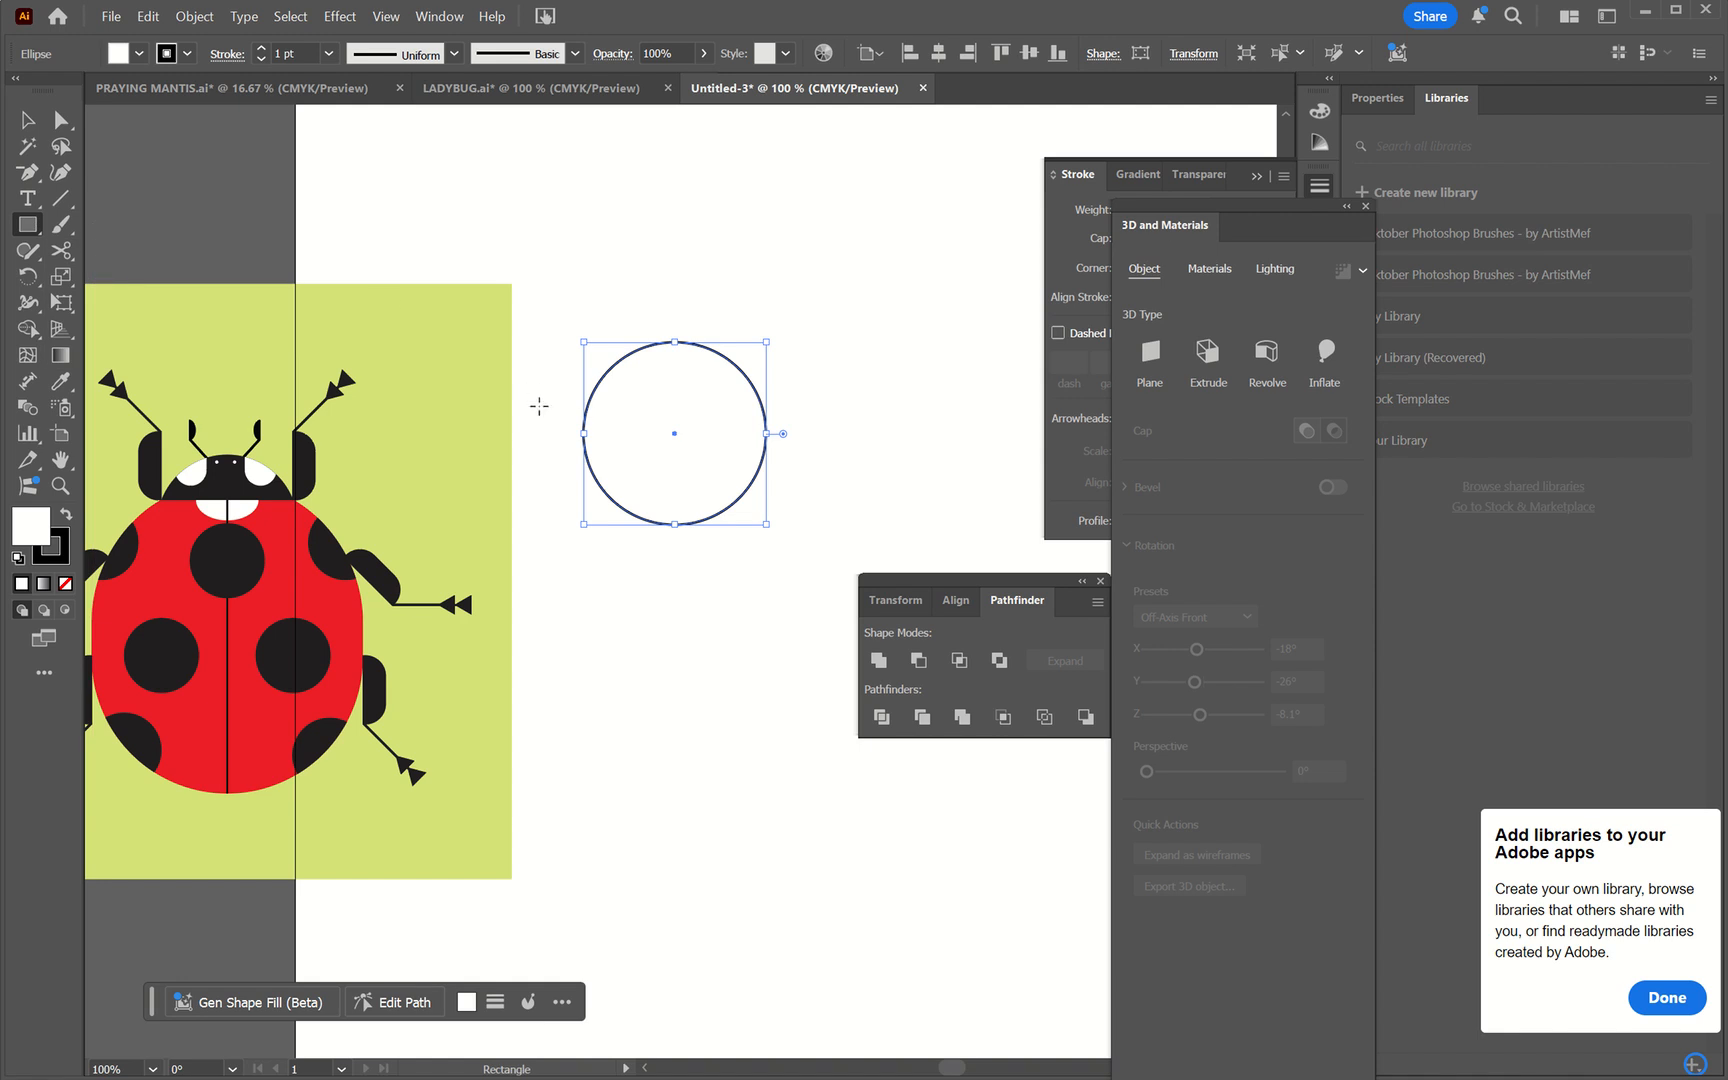
pyautogui.moveTo(535, 396); pyautogui.dragTo(826, 574)
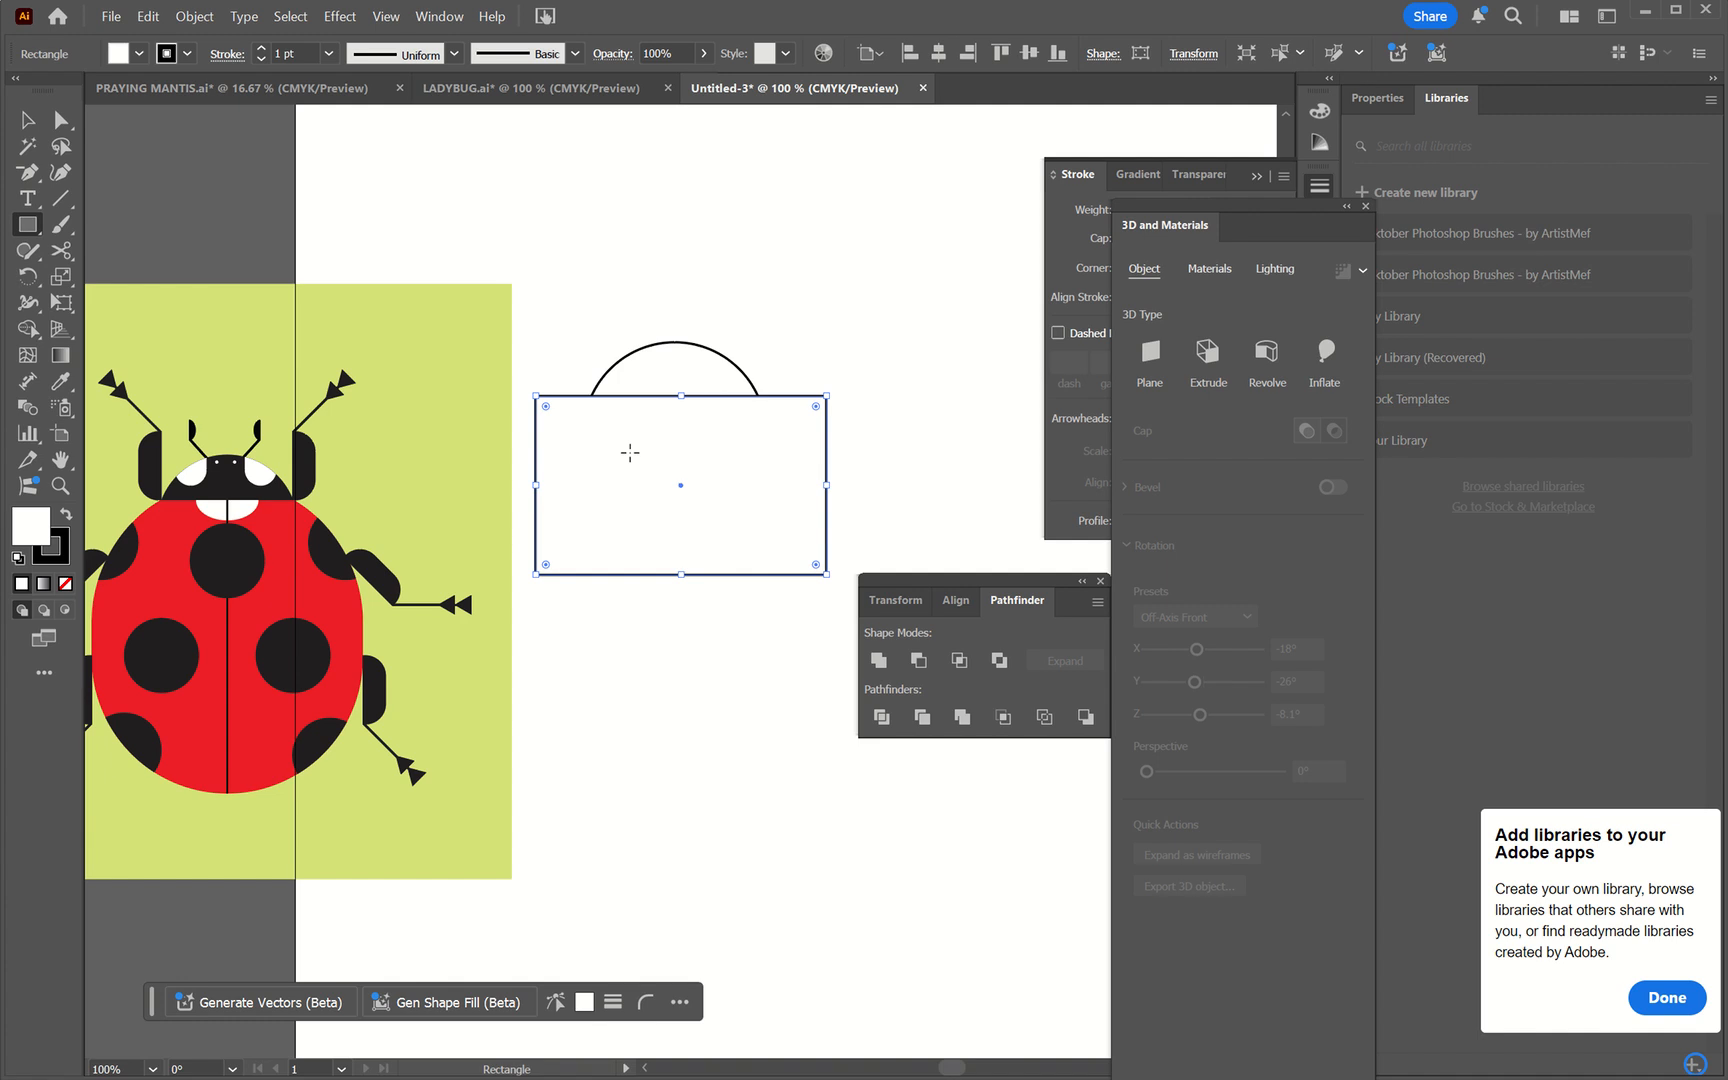
pyautogui.press('v')
pyautogui.moveTo(625, 455)
pyautogui.mouseDown()
pyautogui.moveTo(626, 559)
pyautogui.moveTo(624, 455)
pyautogui.mouseUp()
# - Separate the circle's top cap from the overlapping circle and rectangle with the Shape Builder
pyautogui.moveTo(562, 290); pyautogui.dragTo(791, 543)
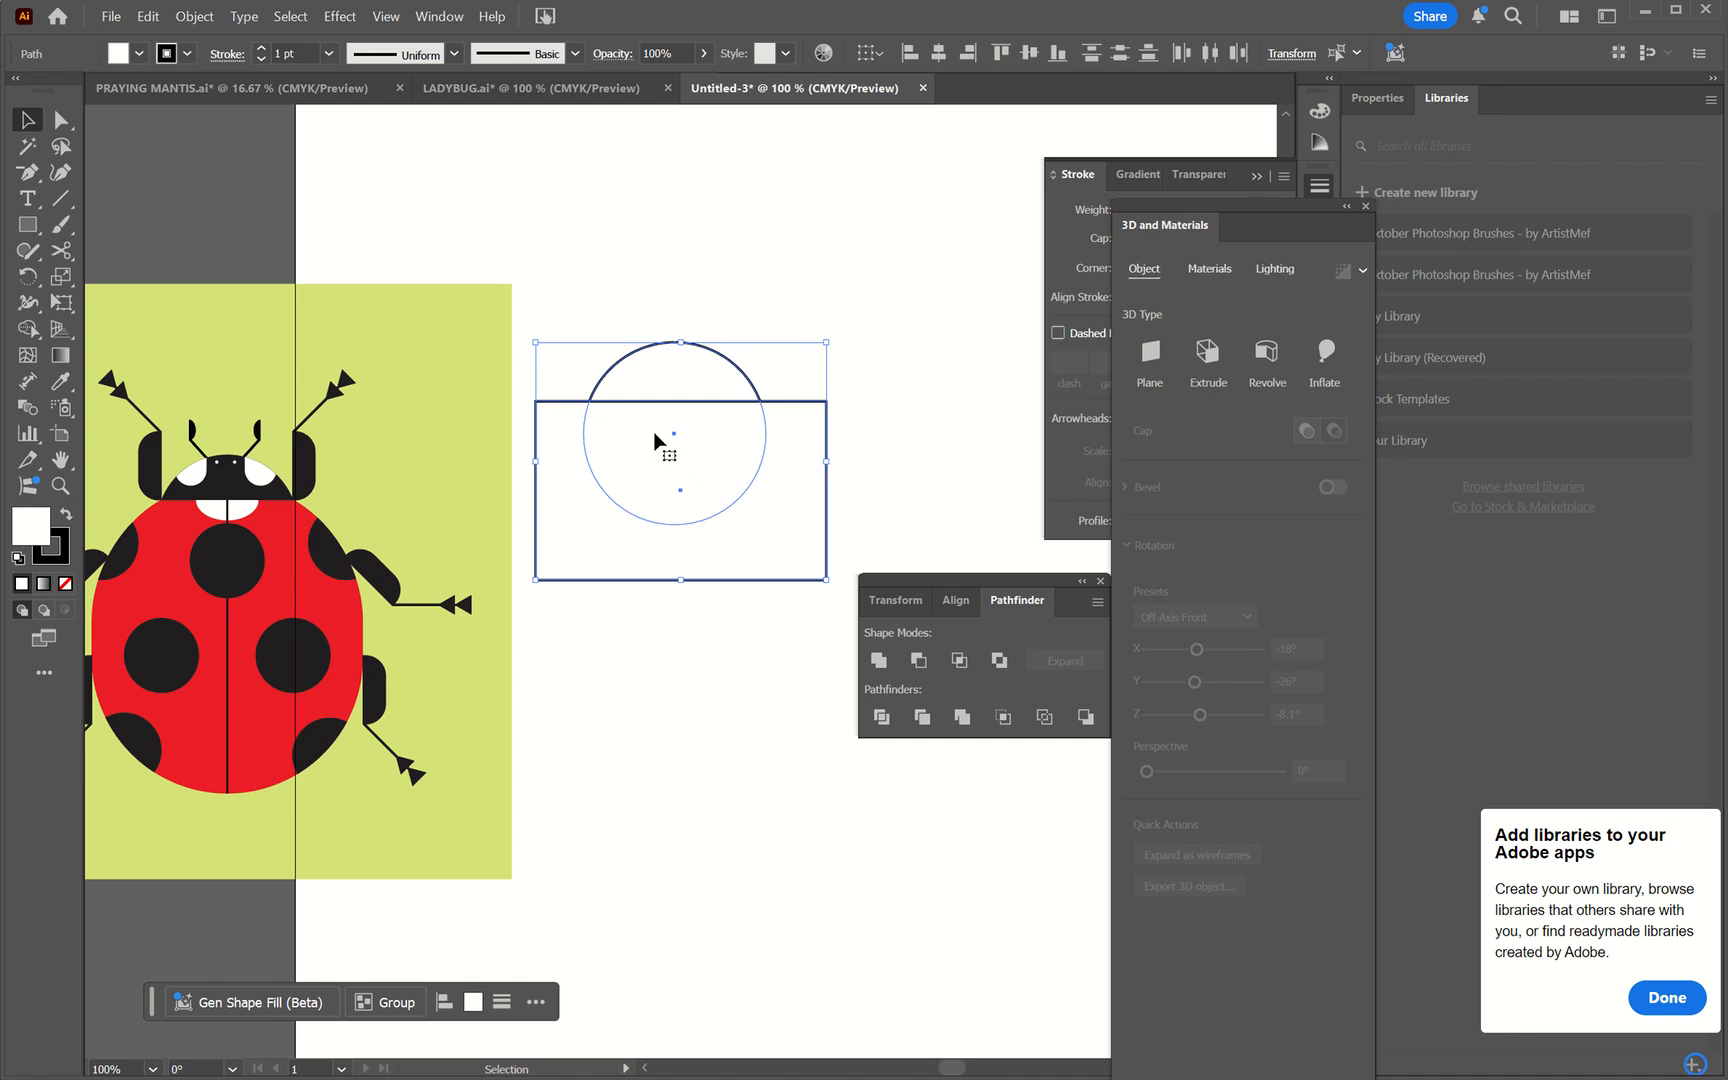
pyautogui.click(29, 334)
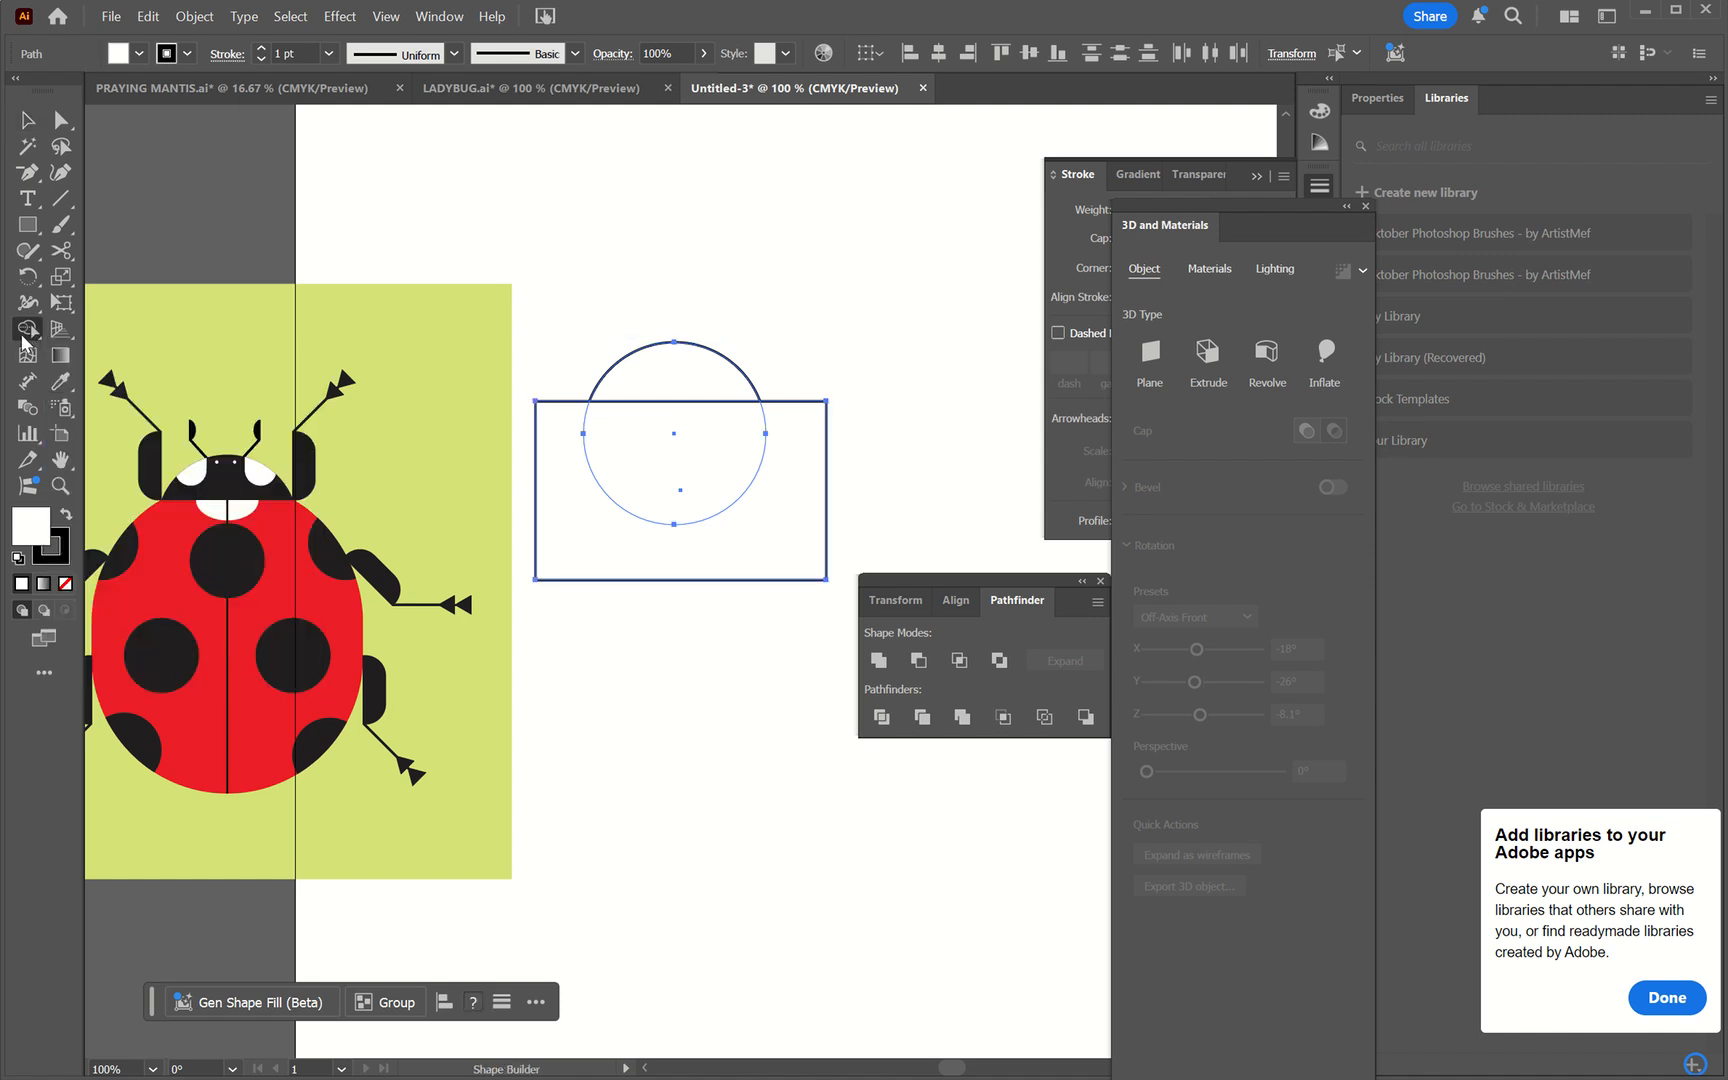
pyautogui.click(646, 375)
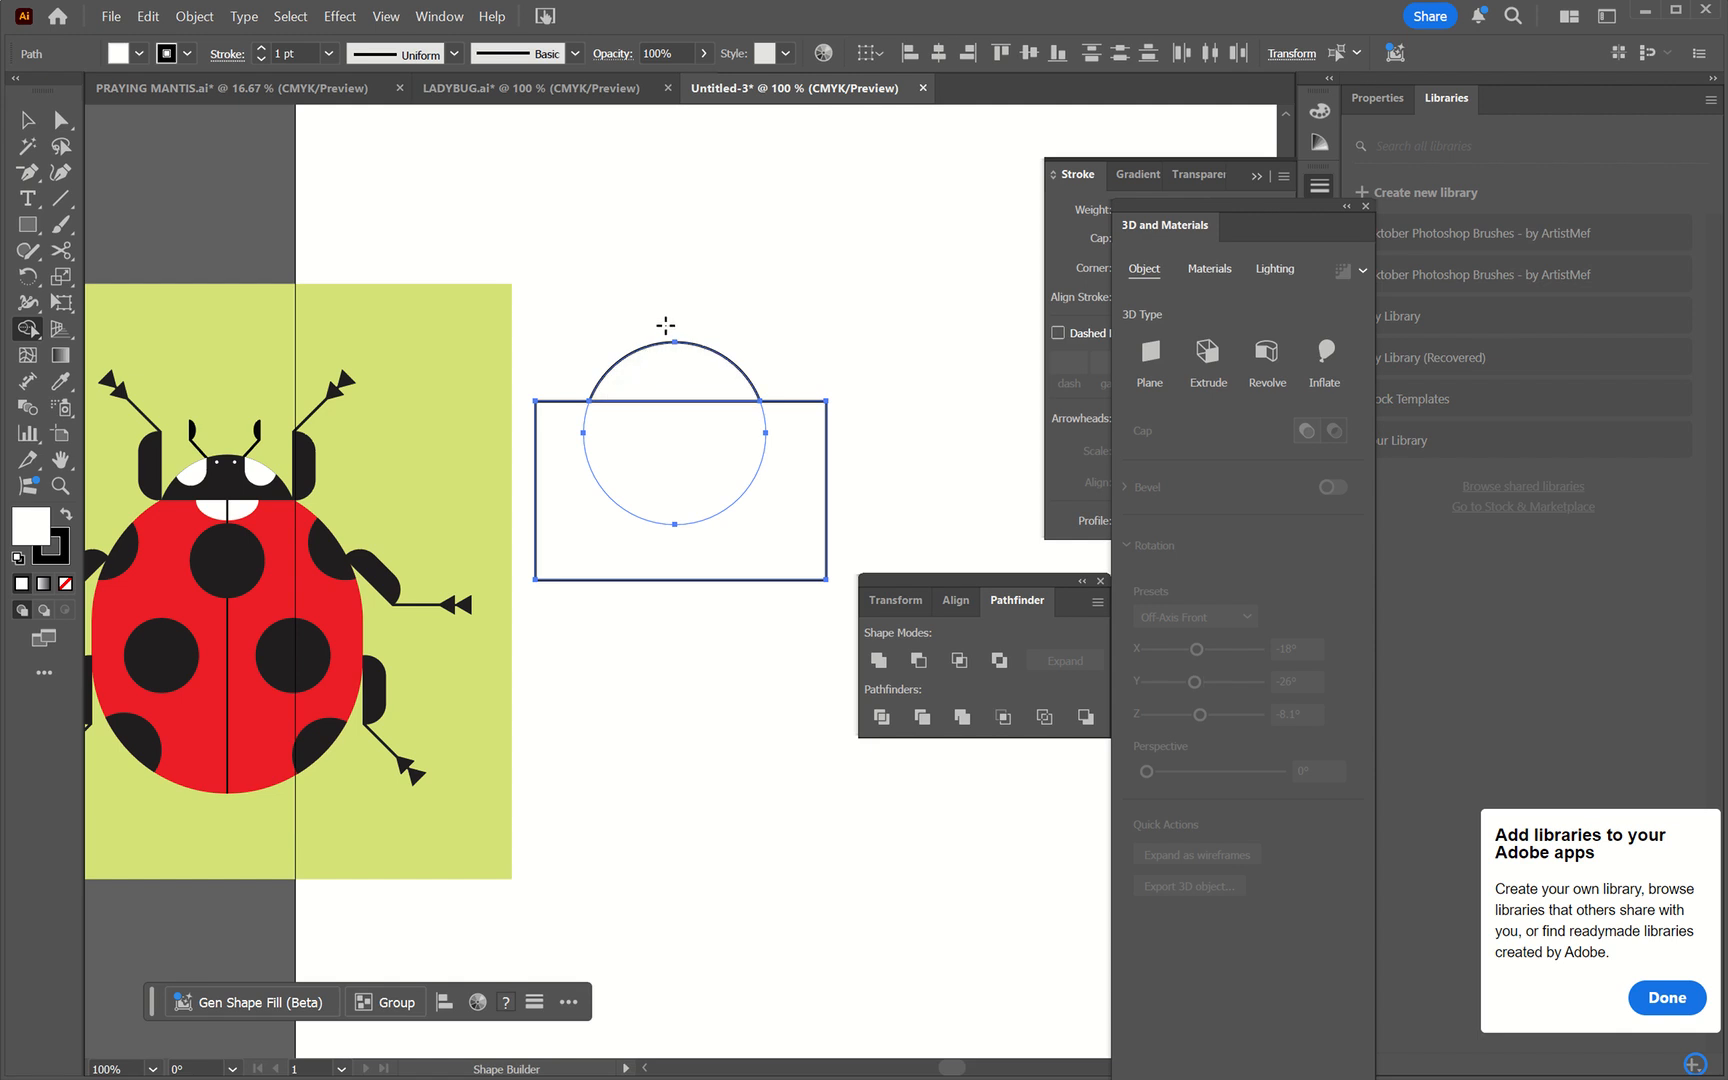
# - Delete the rectangle and the lower remainder of the circle, keeping only the dome-shaped cap for the head
pyautogui.press('v')
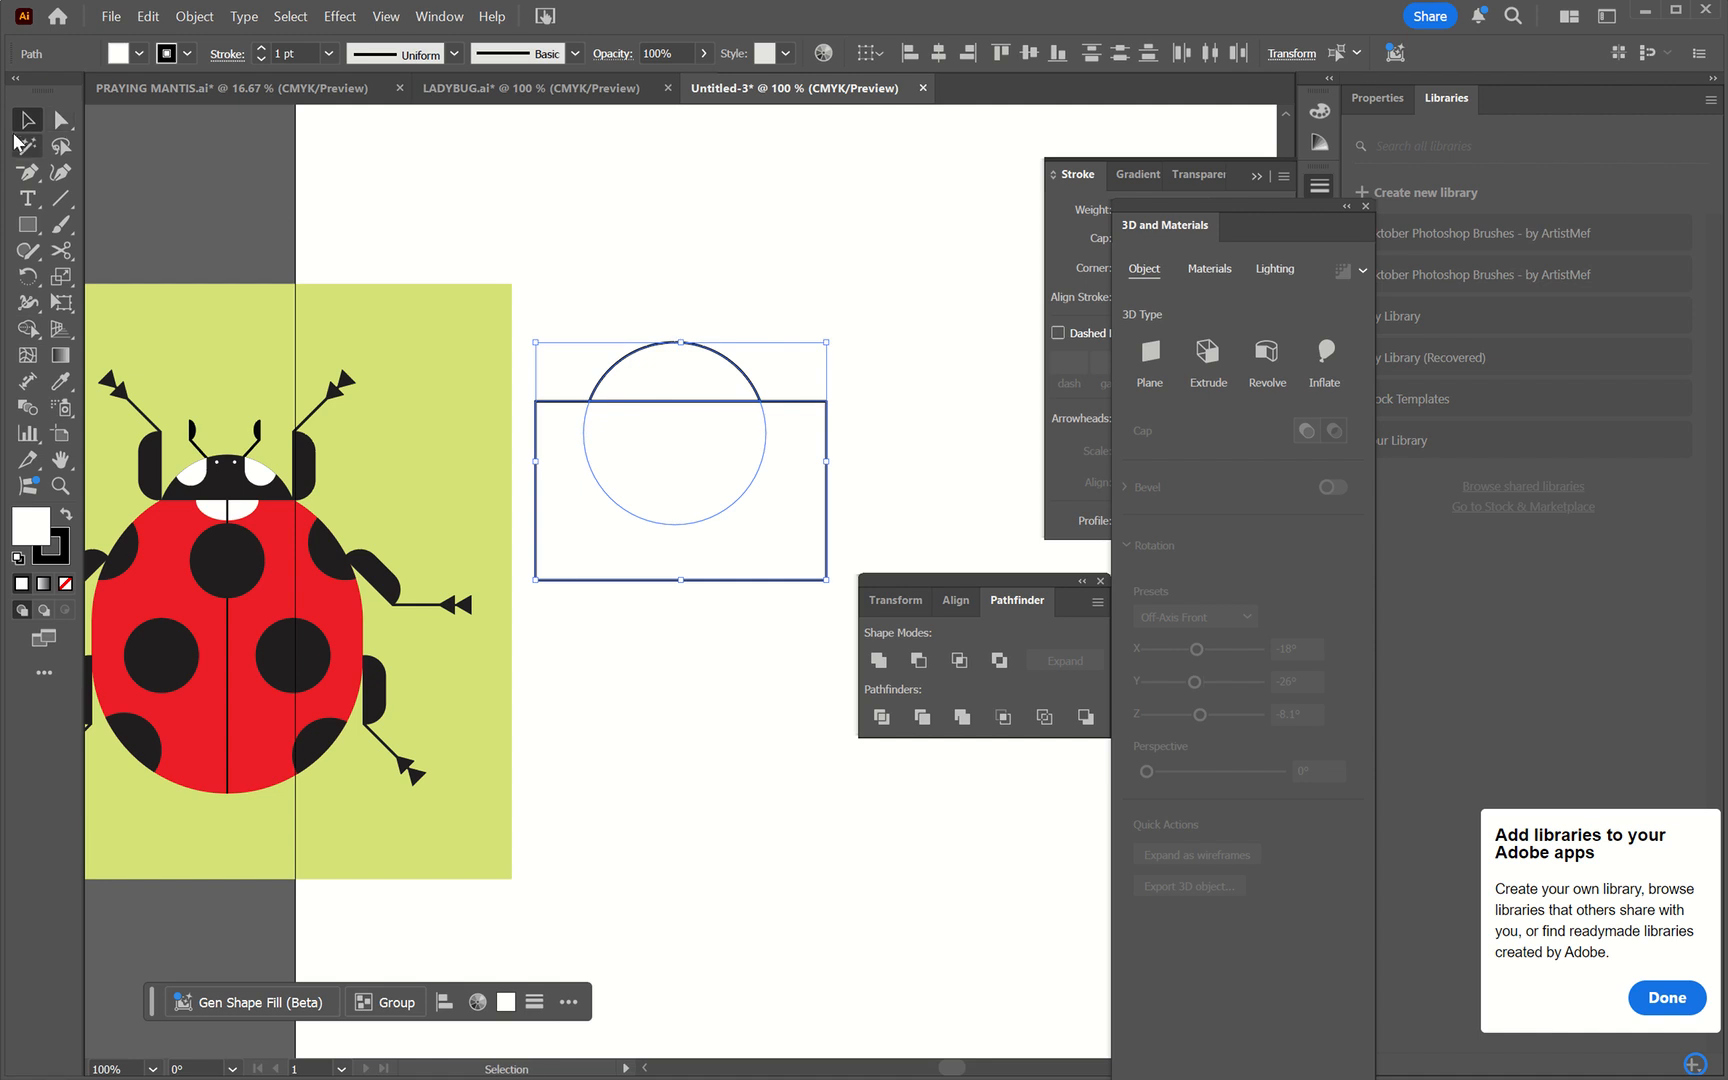
pyautogui.click(595, 279)
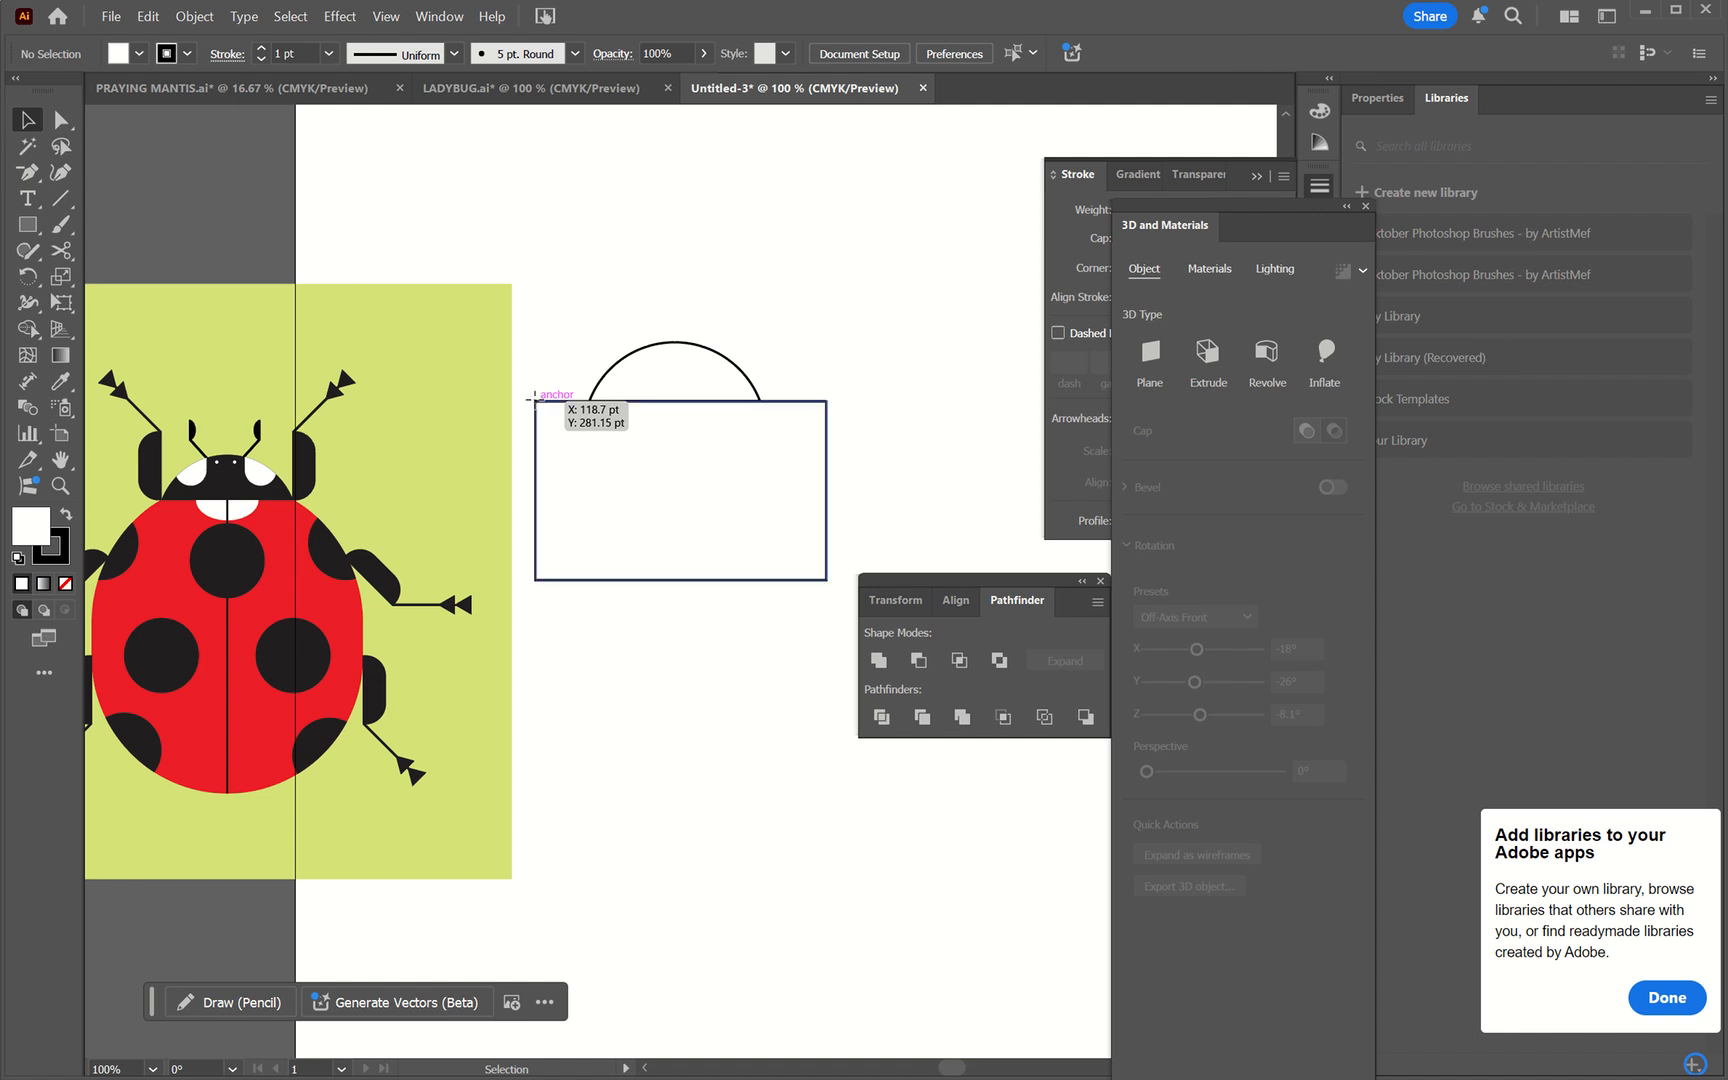
pyautogui.moveTo(540, 405); pyautogui.dragTo(567, 618)
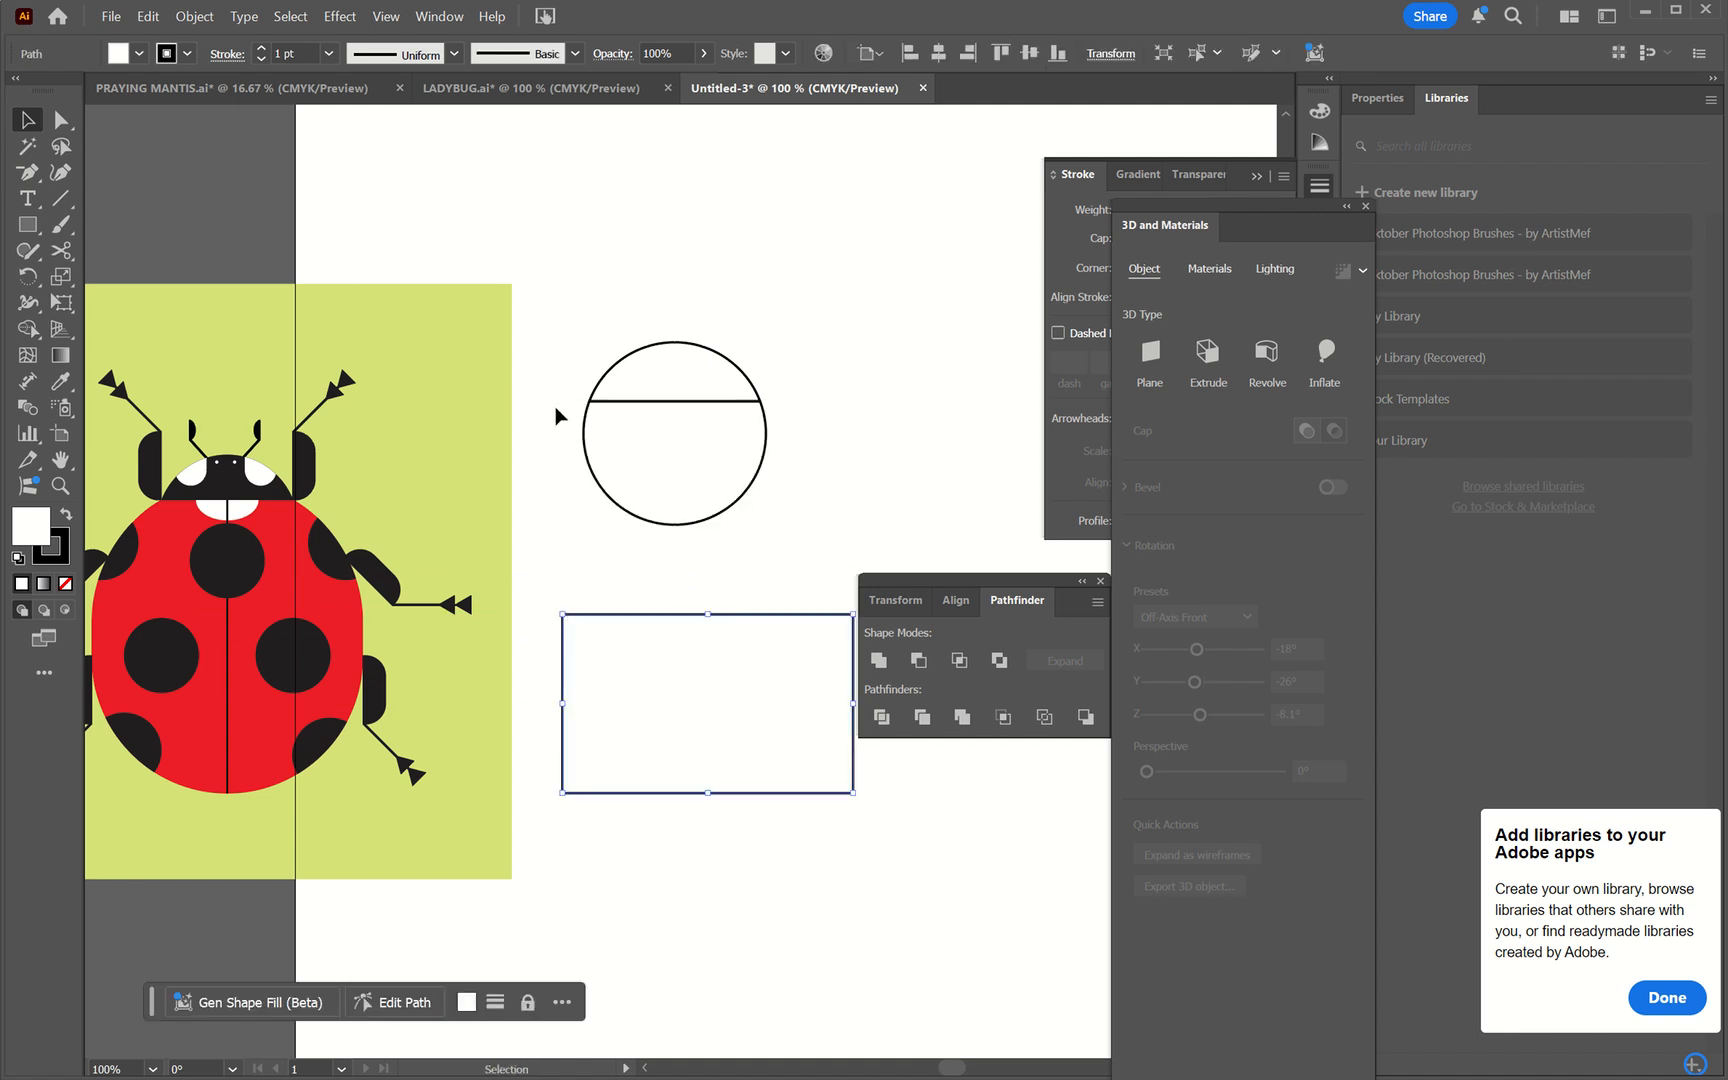
pyautogui.click(628, 483)
pyautogui.press('Delete')
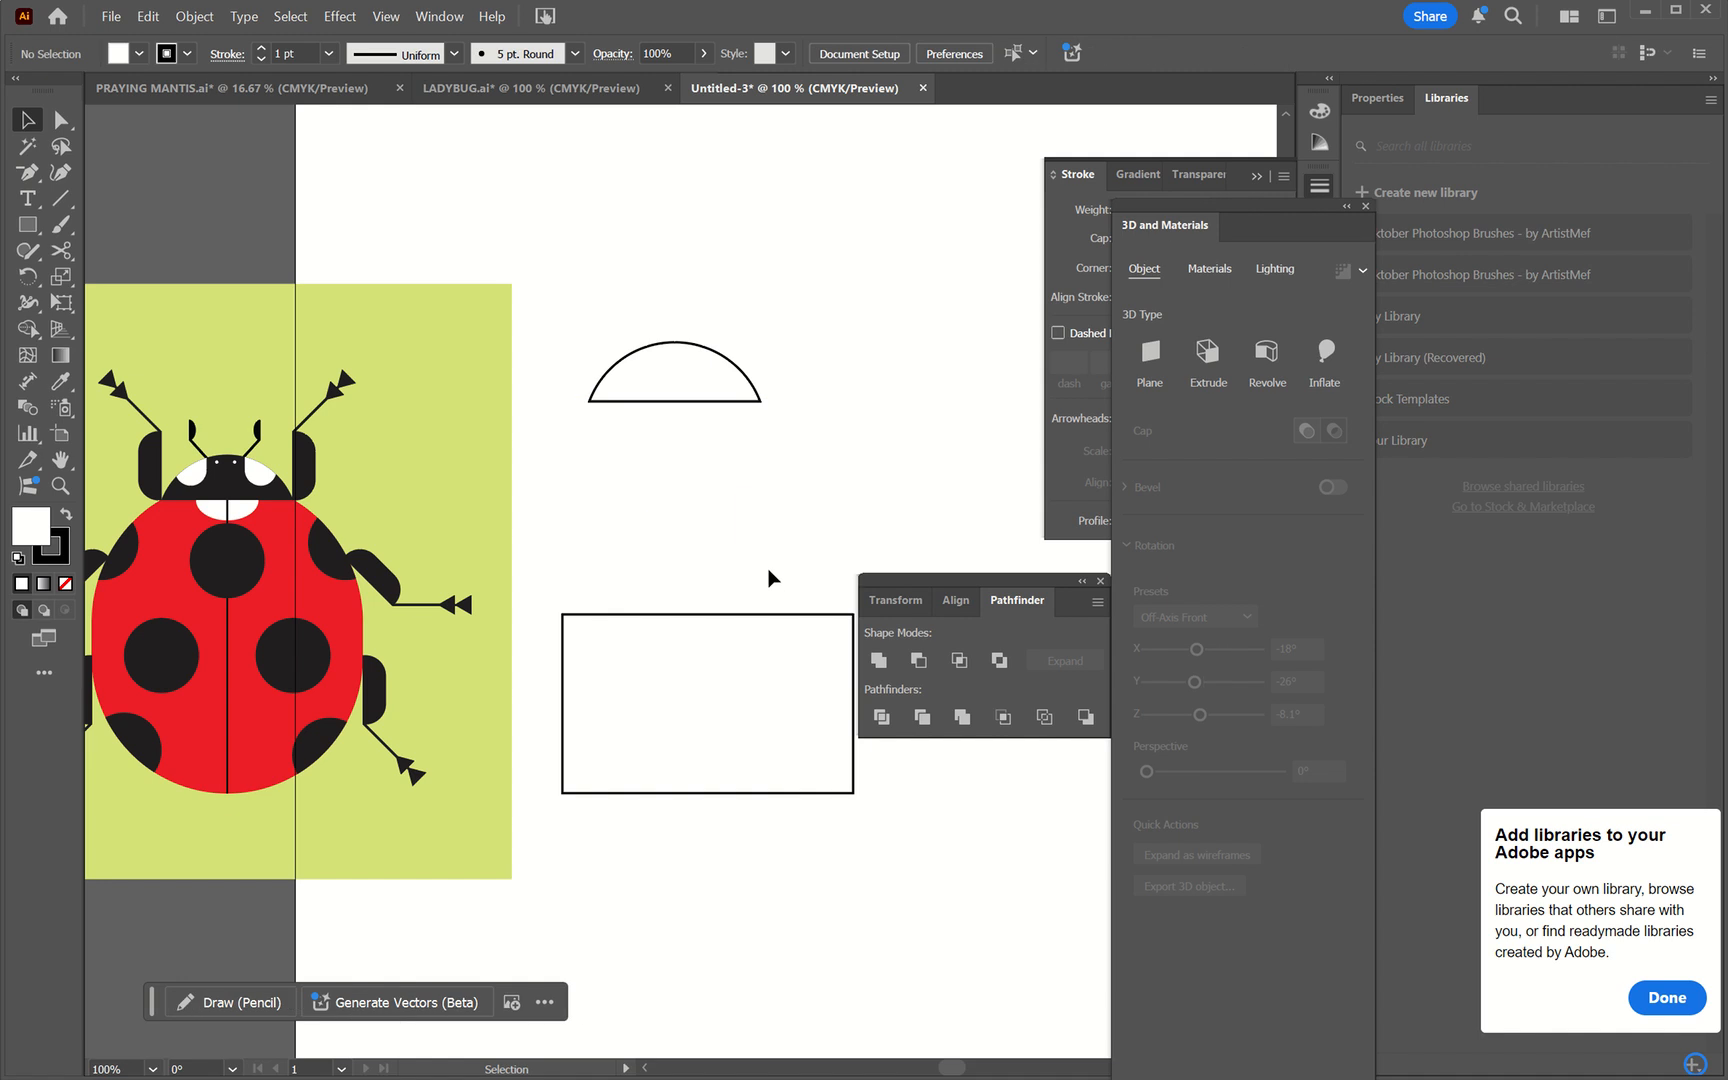
pyautogui.click(742, 782)
pyautogui.press('Delete')
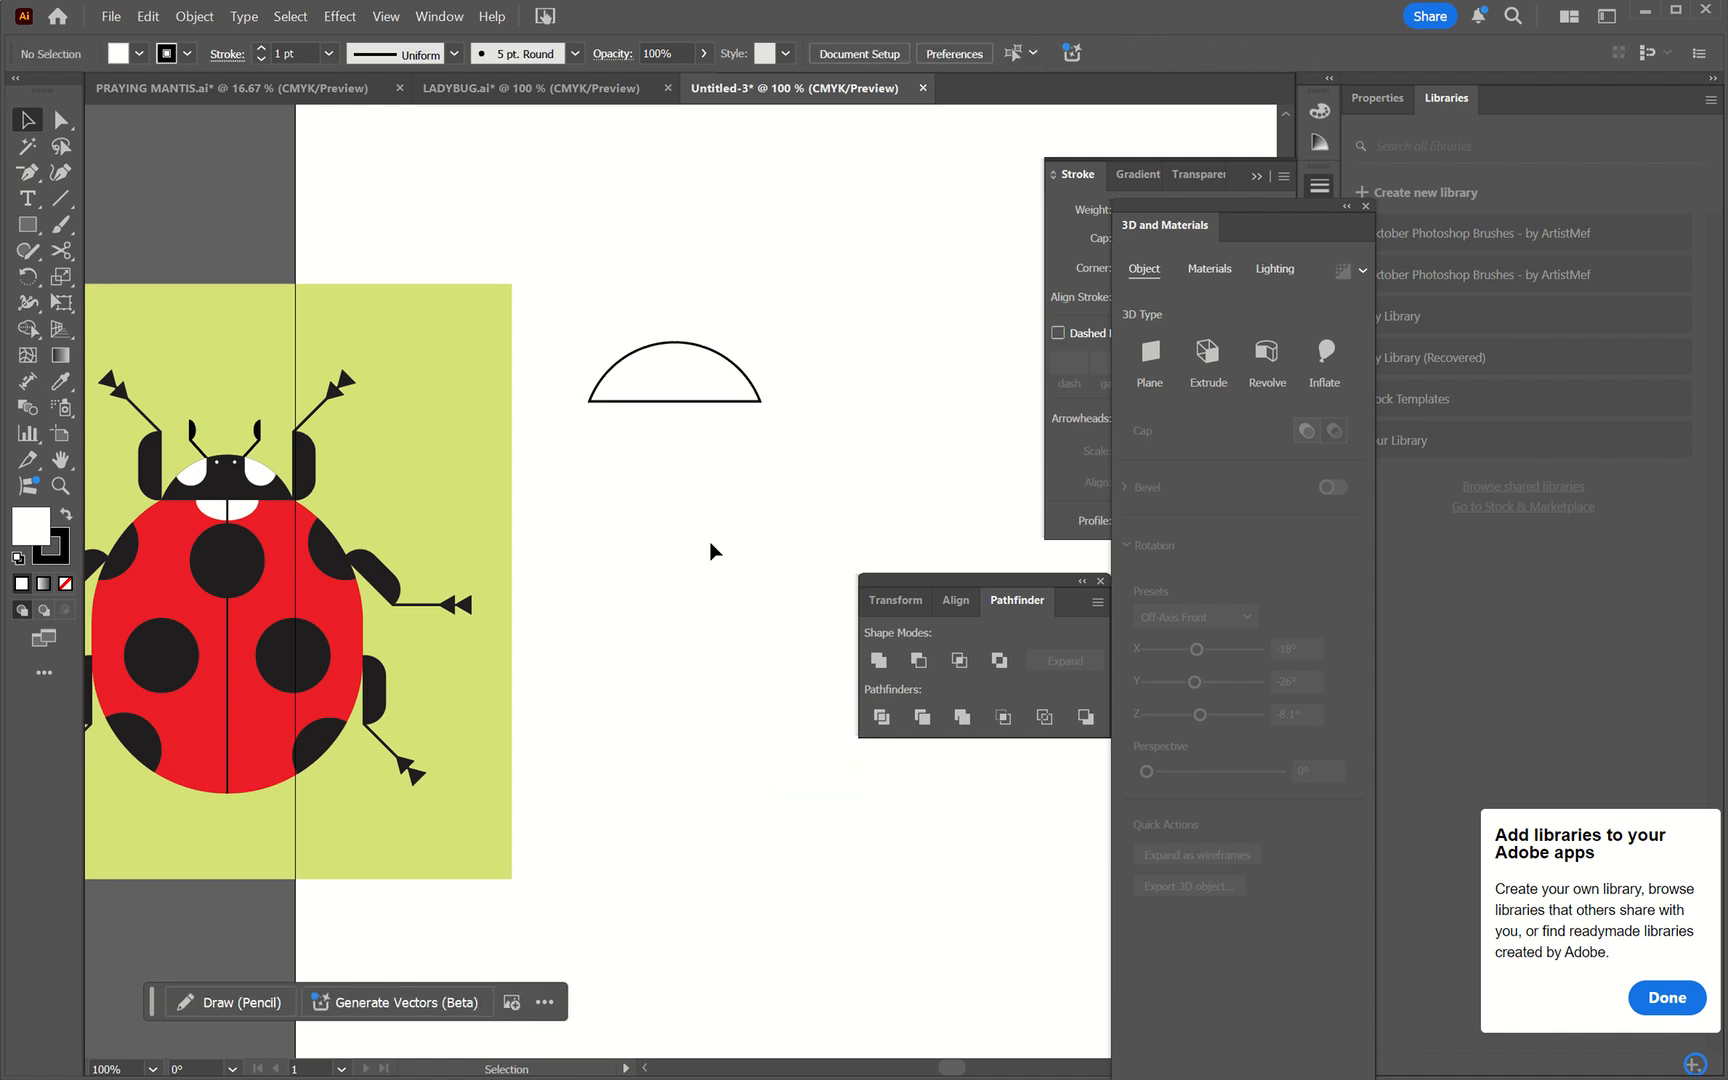
# - Give the dome-shaped head a black fill and no stroke
pyautogui.click(645, 400)
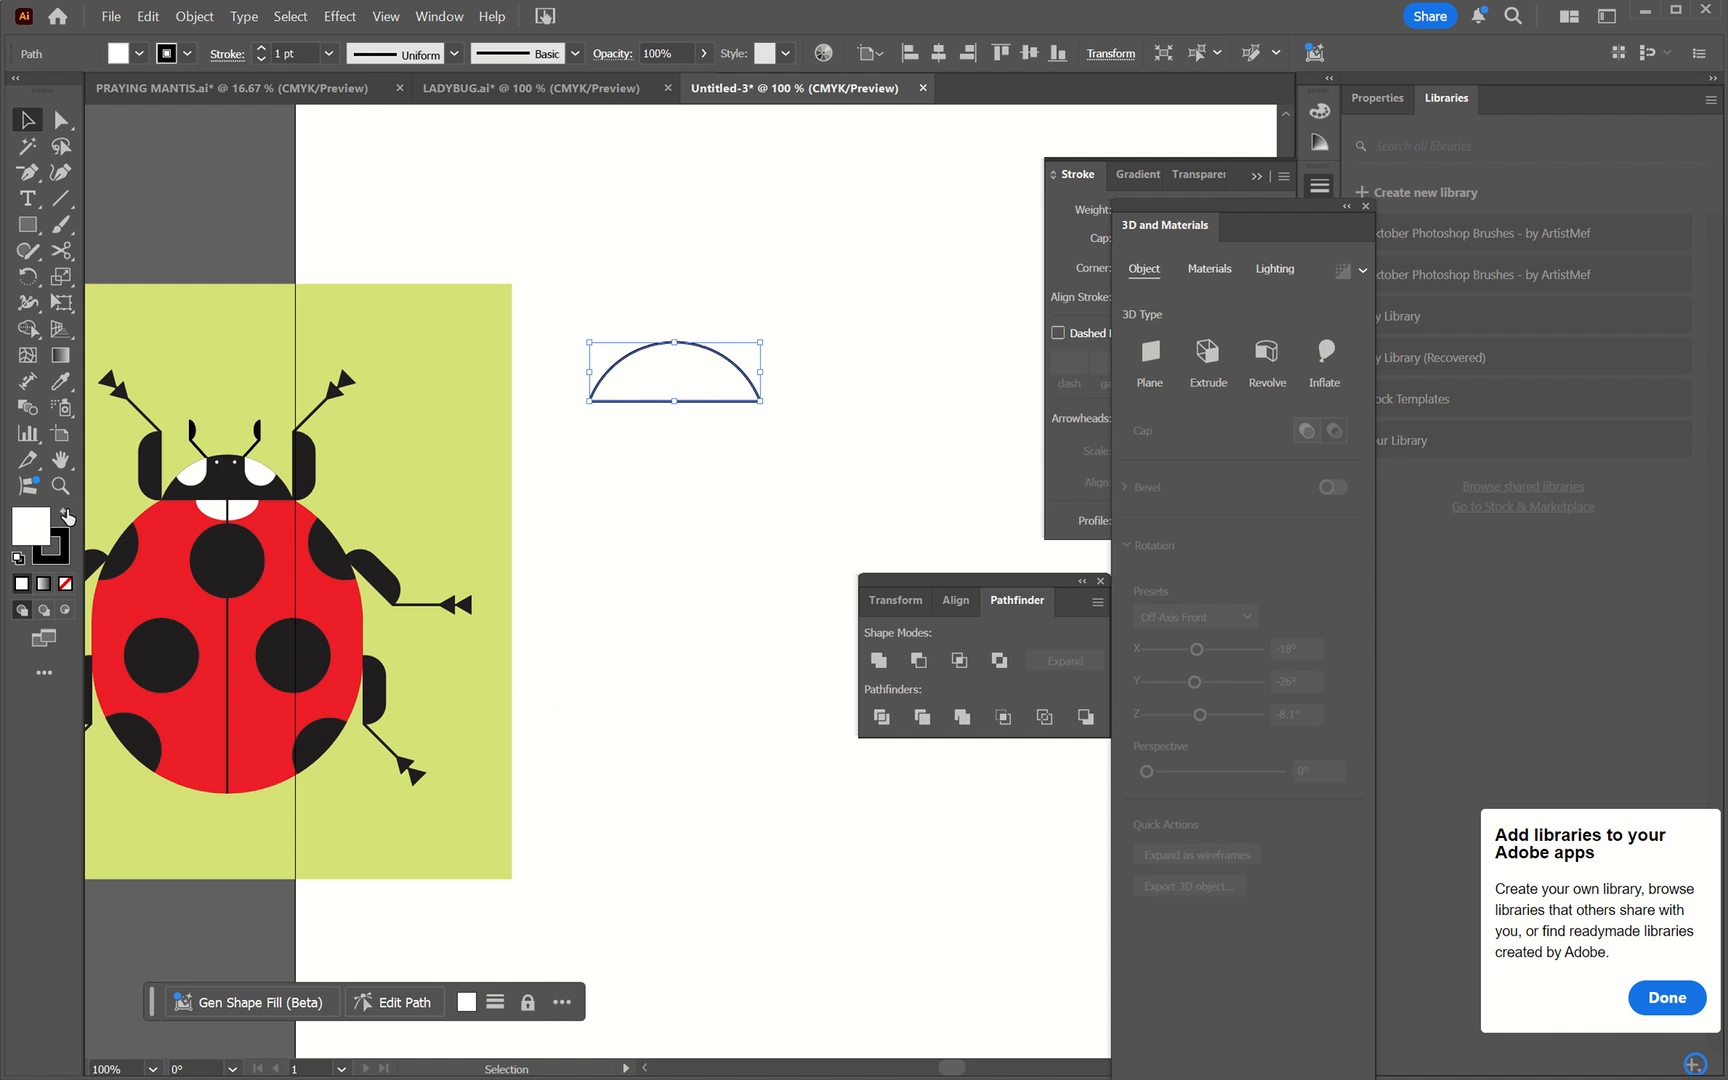
pyautogui.click(66, 514)
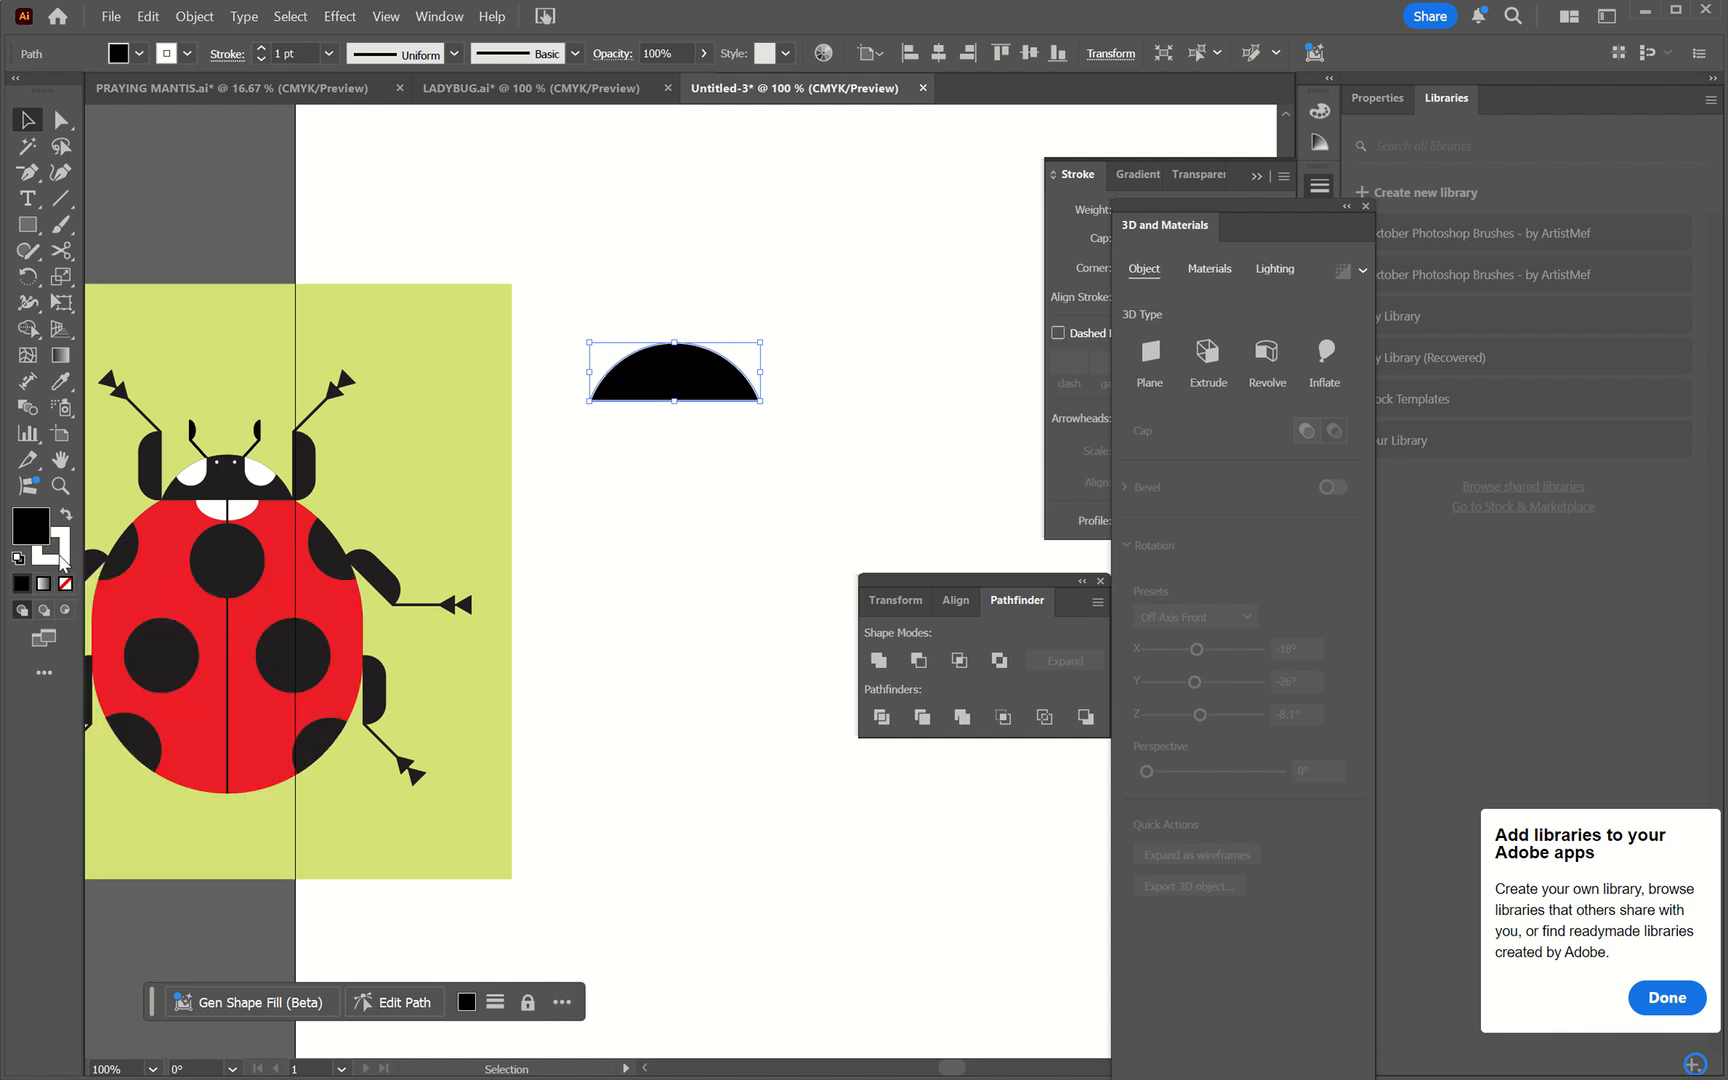
pyautogui.click(54, 546)
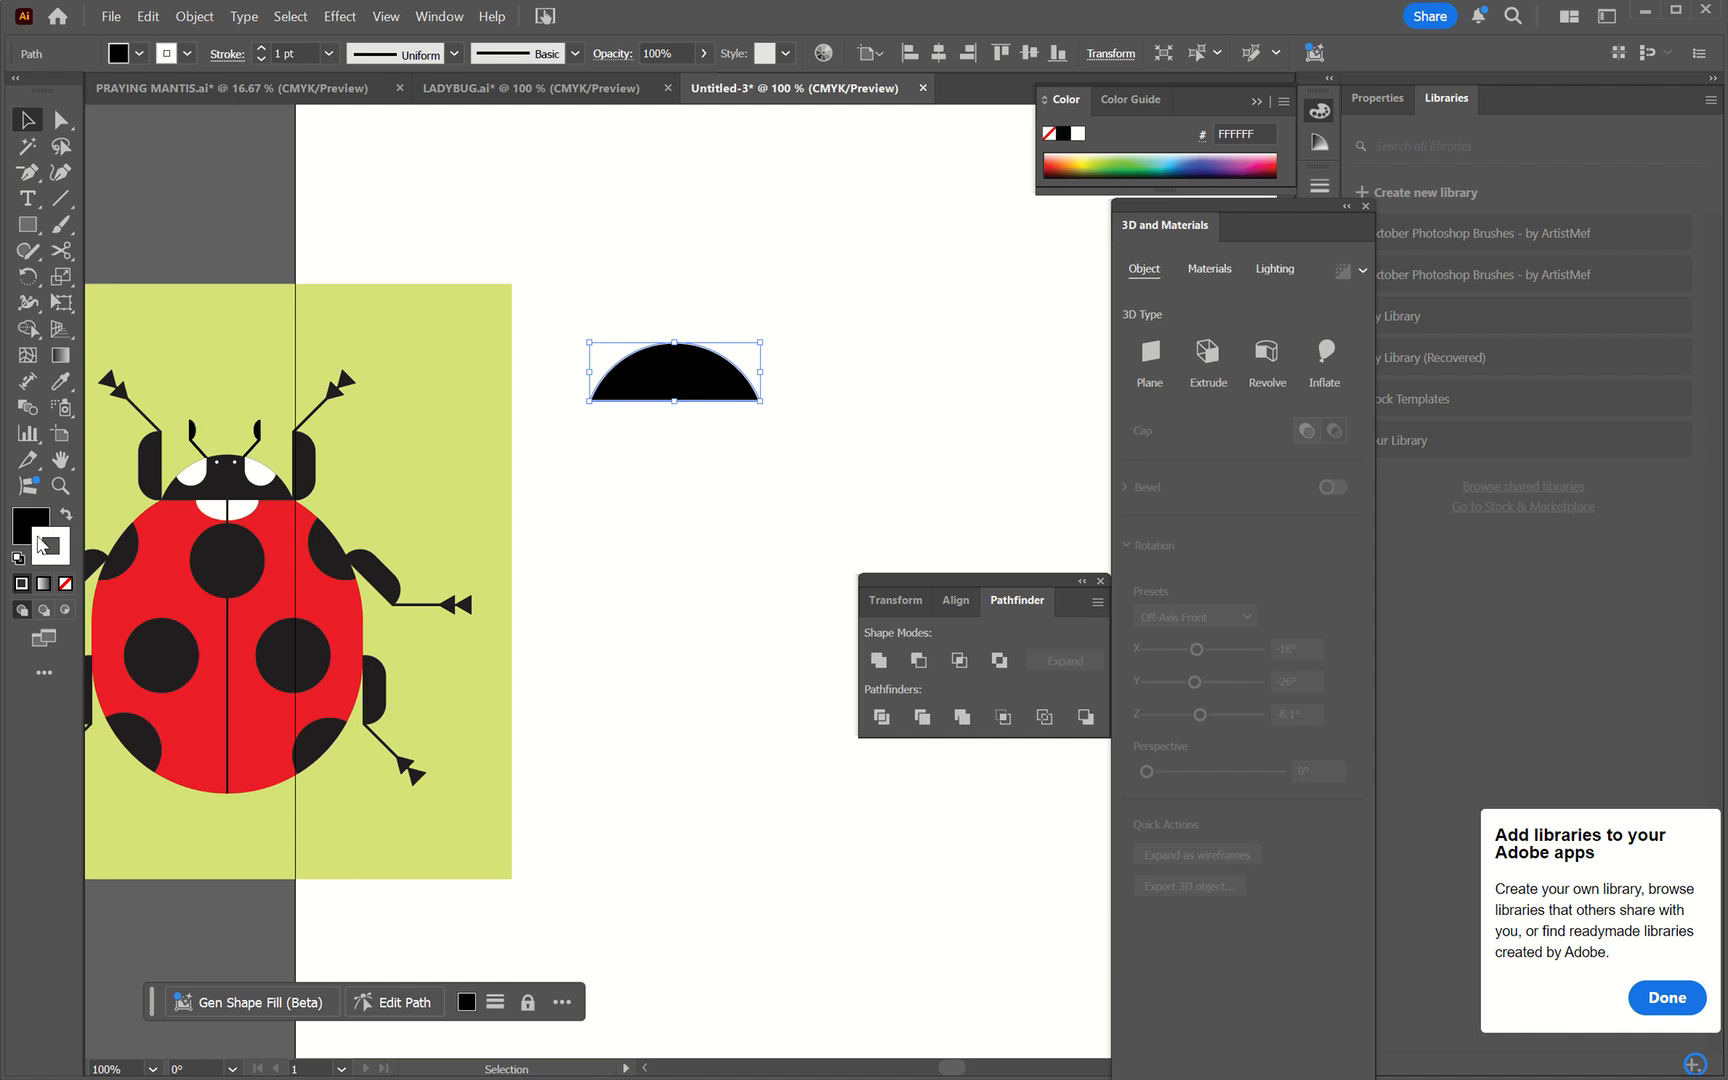
pyautogui.click(65, 585)
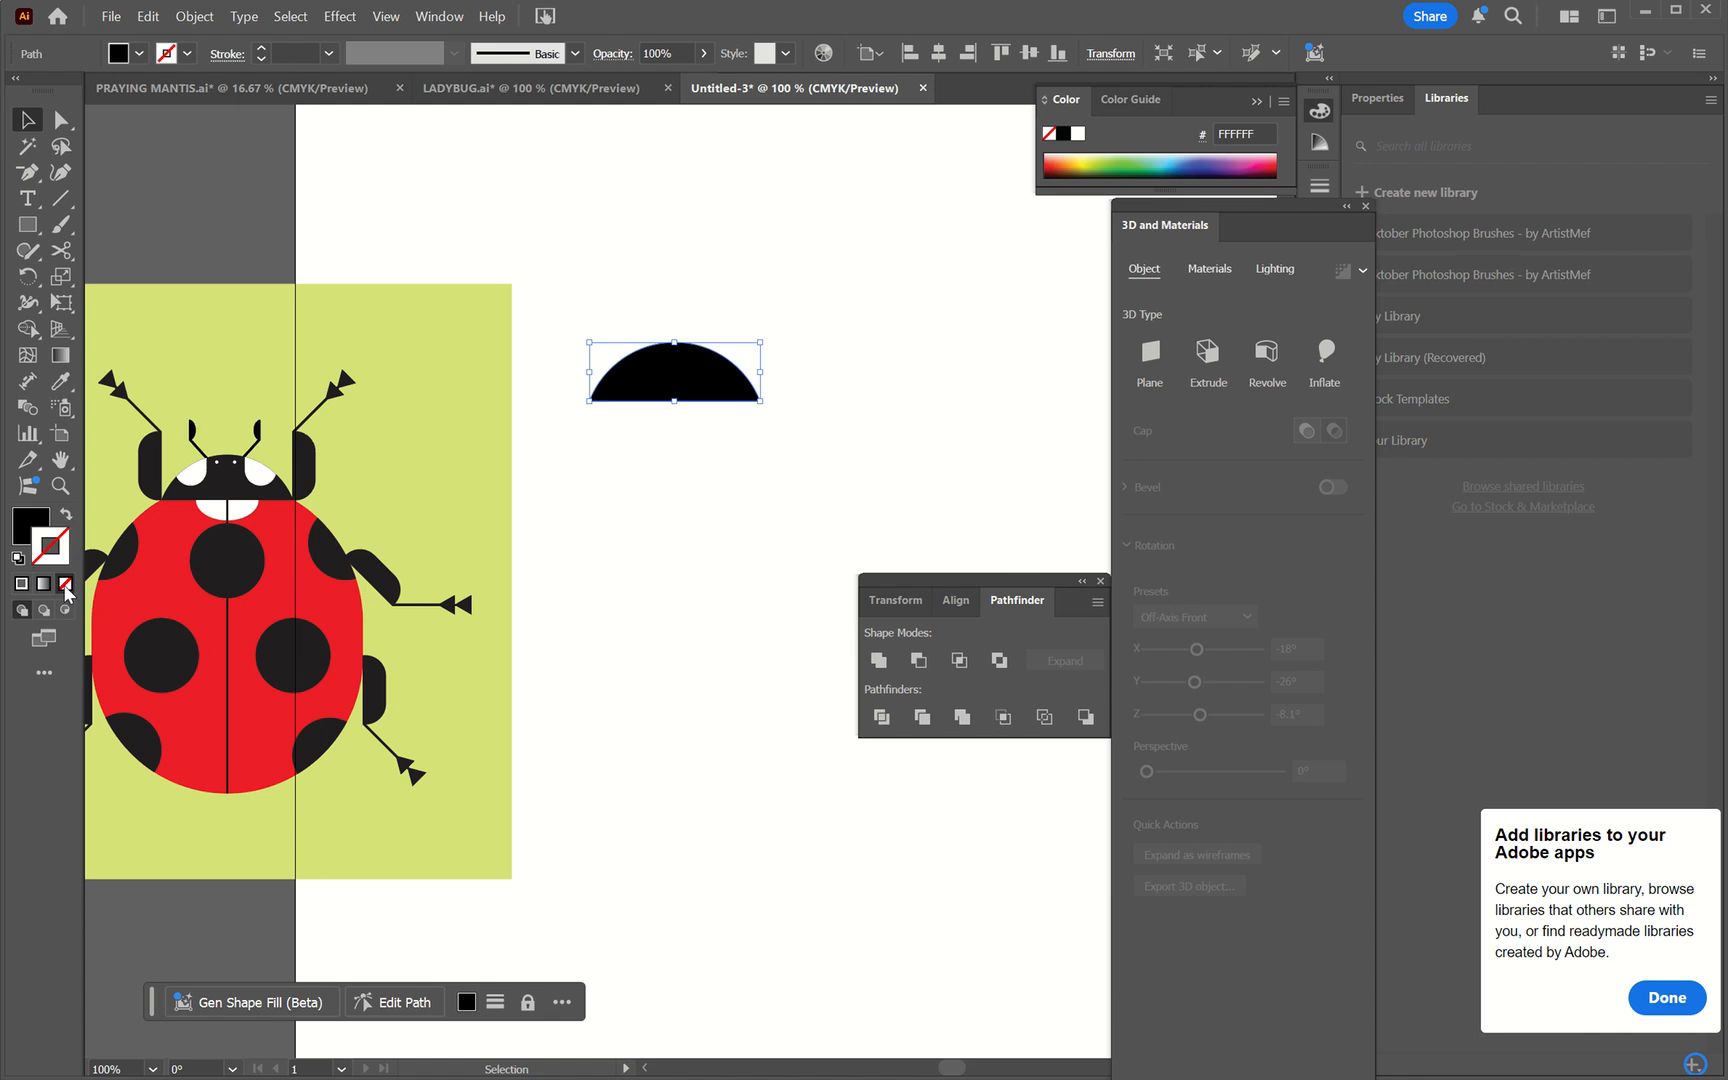
pyautogui.click(30, 525)
# - Draw a small upright rectangle over the left part of the head and fill it with white sampled from the artboard
pyautogui.click(28, 228)
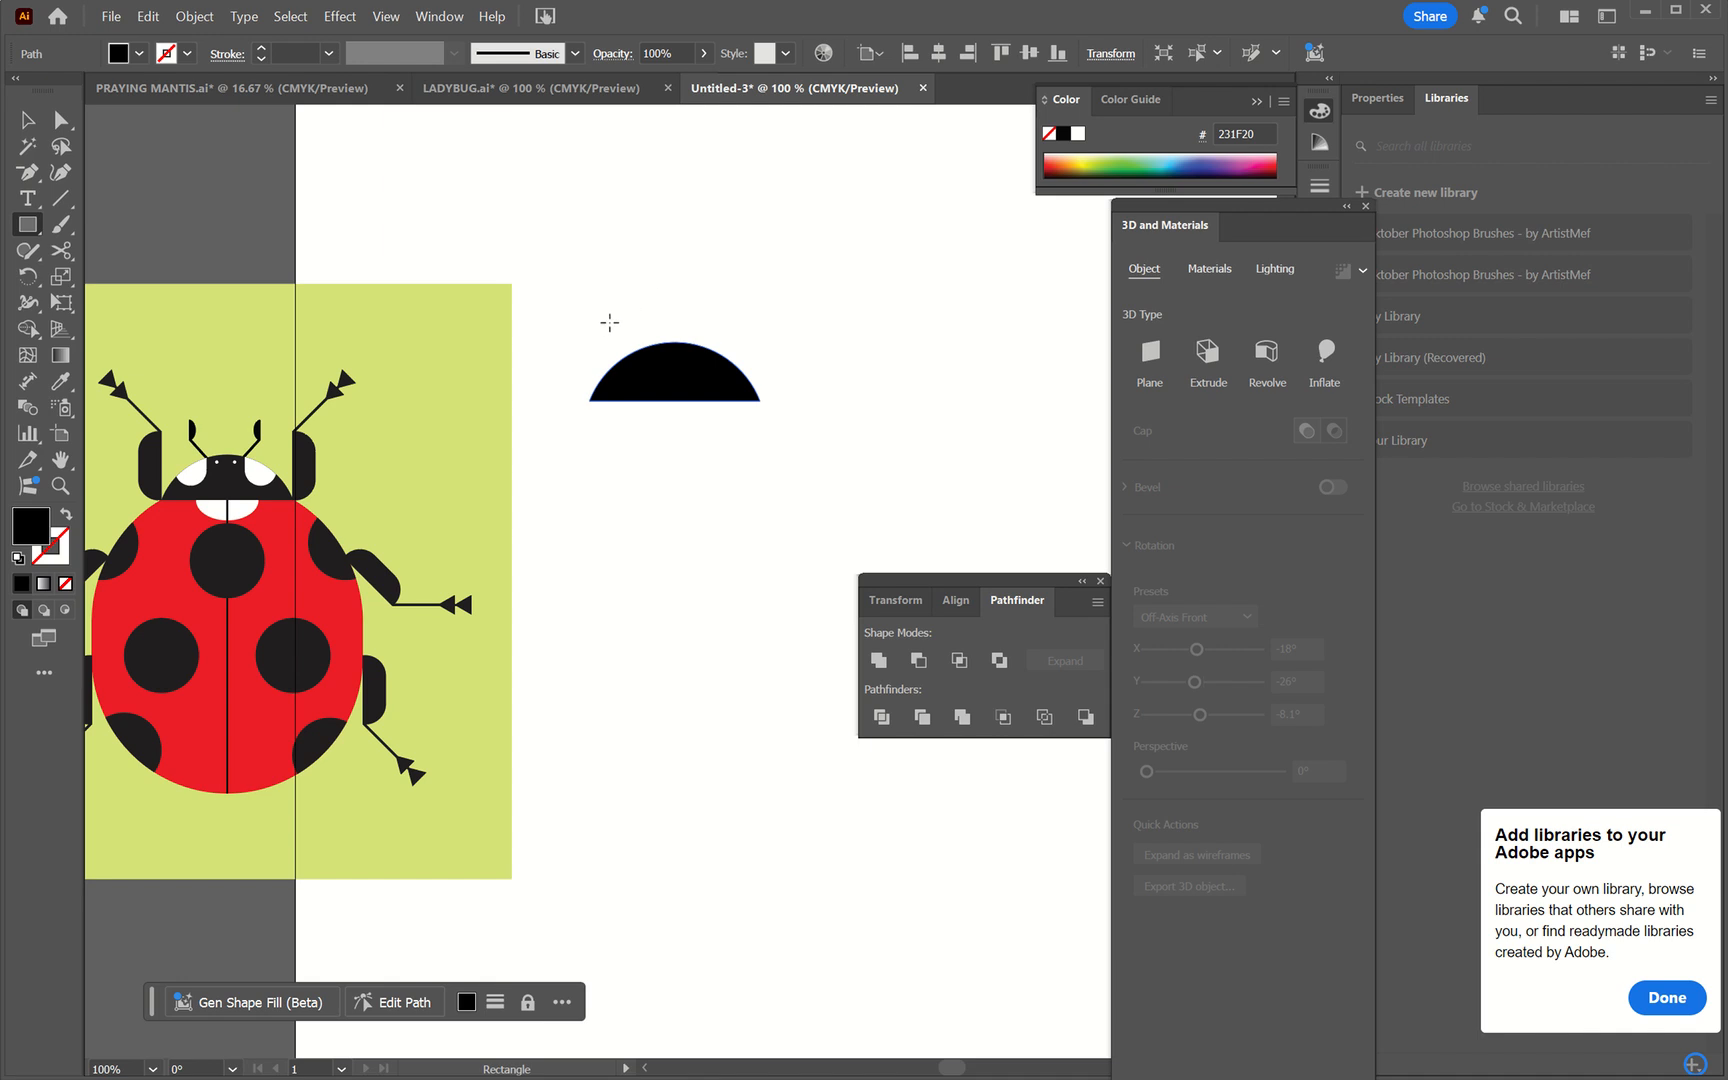
pyautogui.moveTo(609, 321)
pyautogui.mouseDown()
pyautogui.moveTo(612, 360)
pyautogui.moveTo(648, 389)
pyautogui.mouseUp()
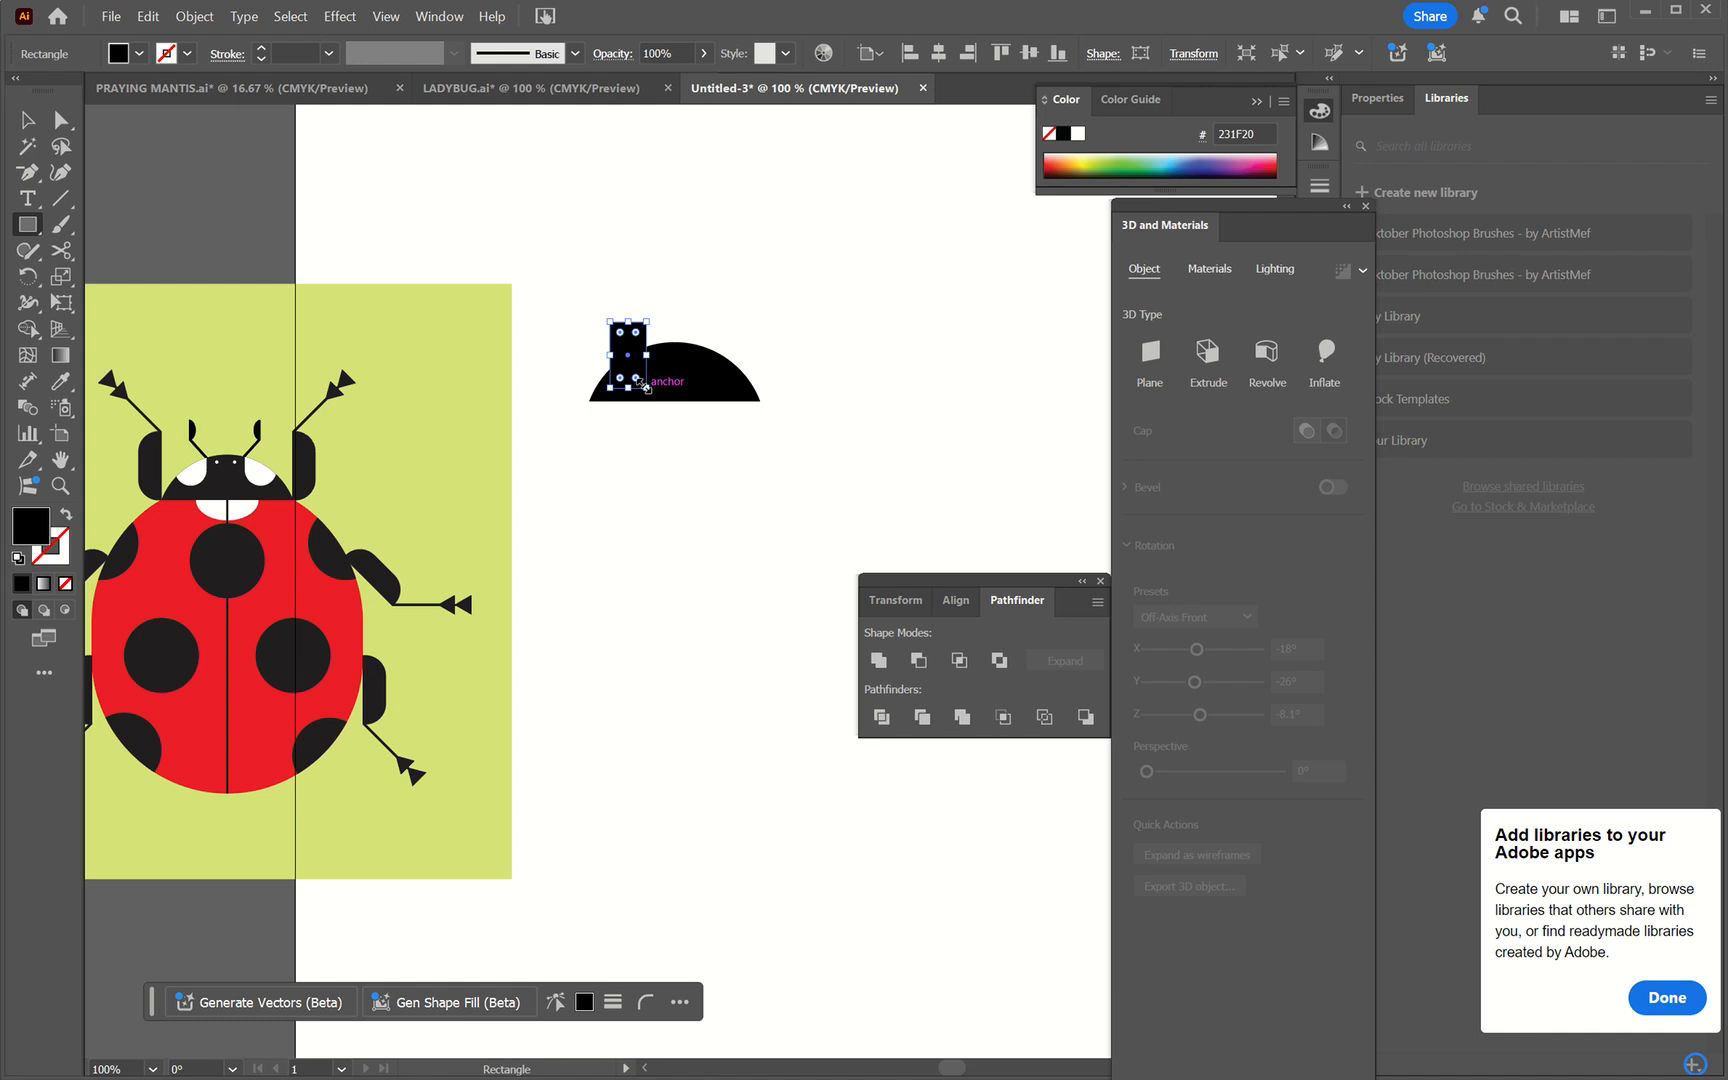
pyautogui.press('i')
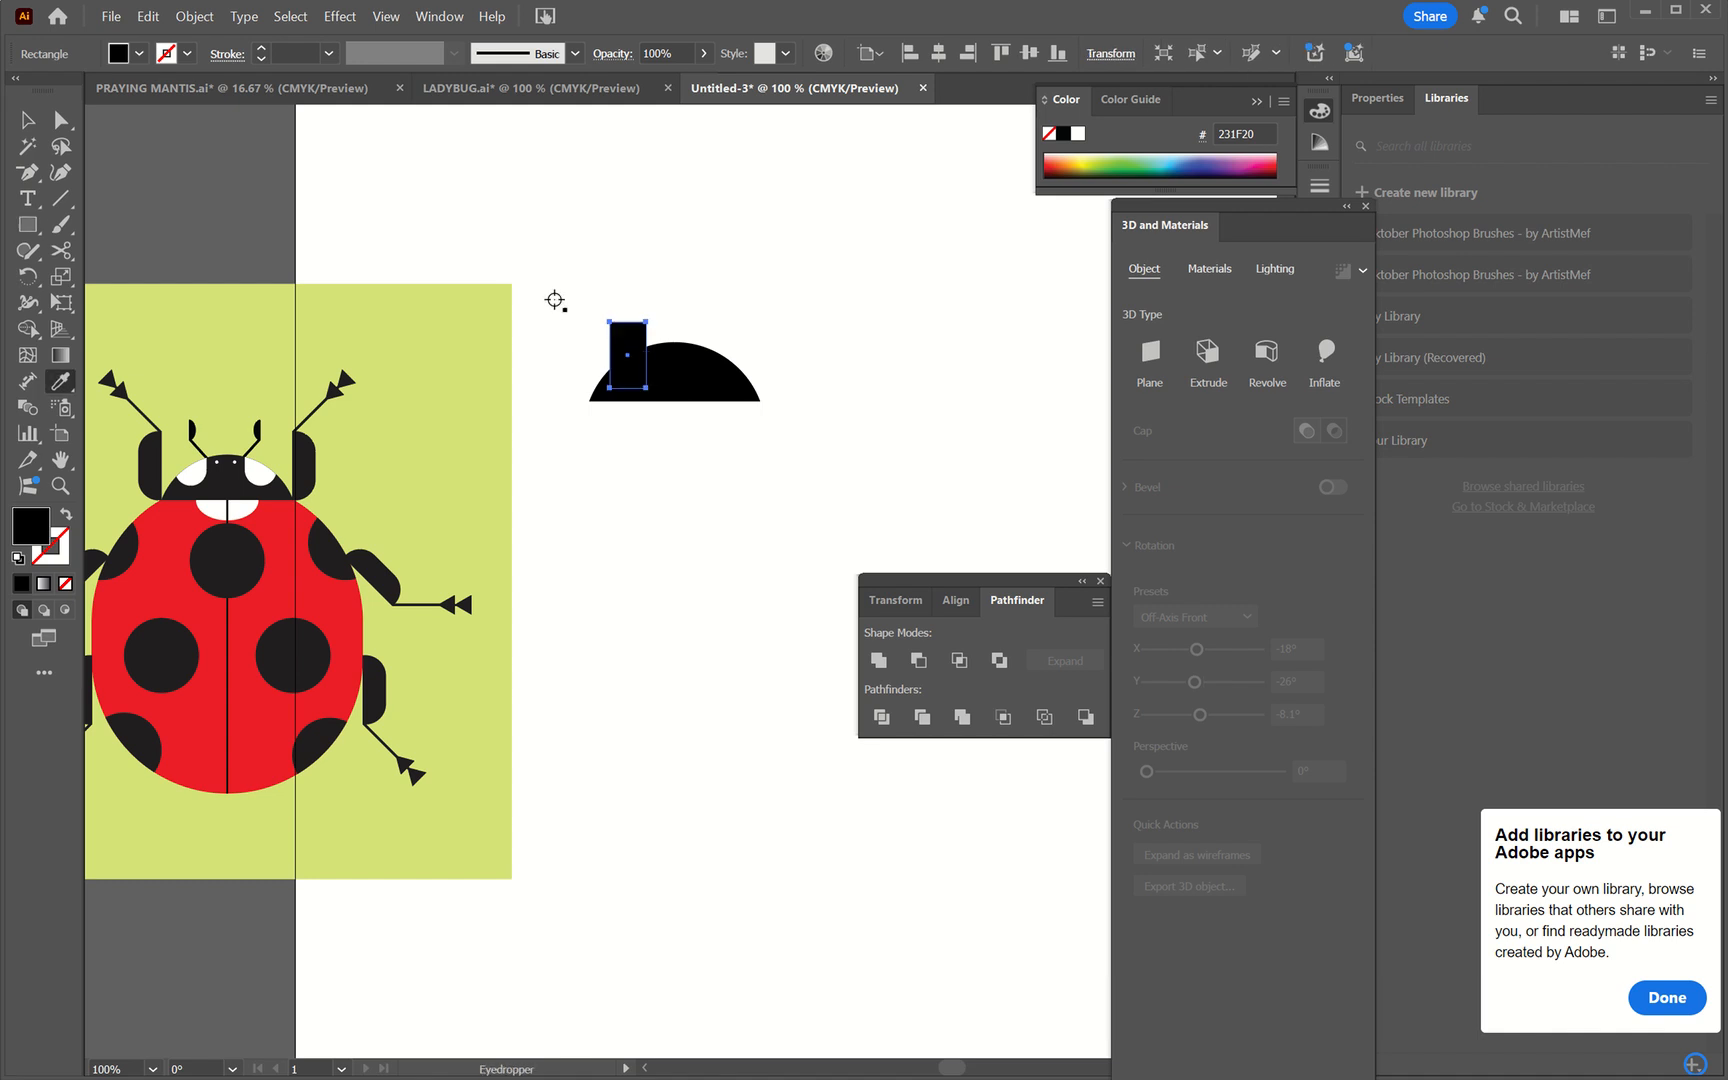
pyautogui.click(604, 275)
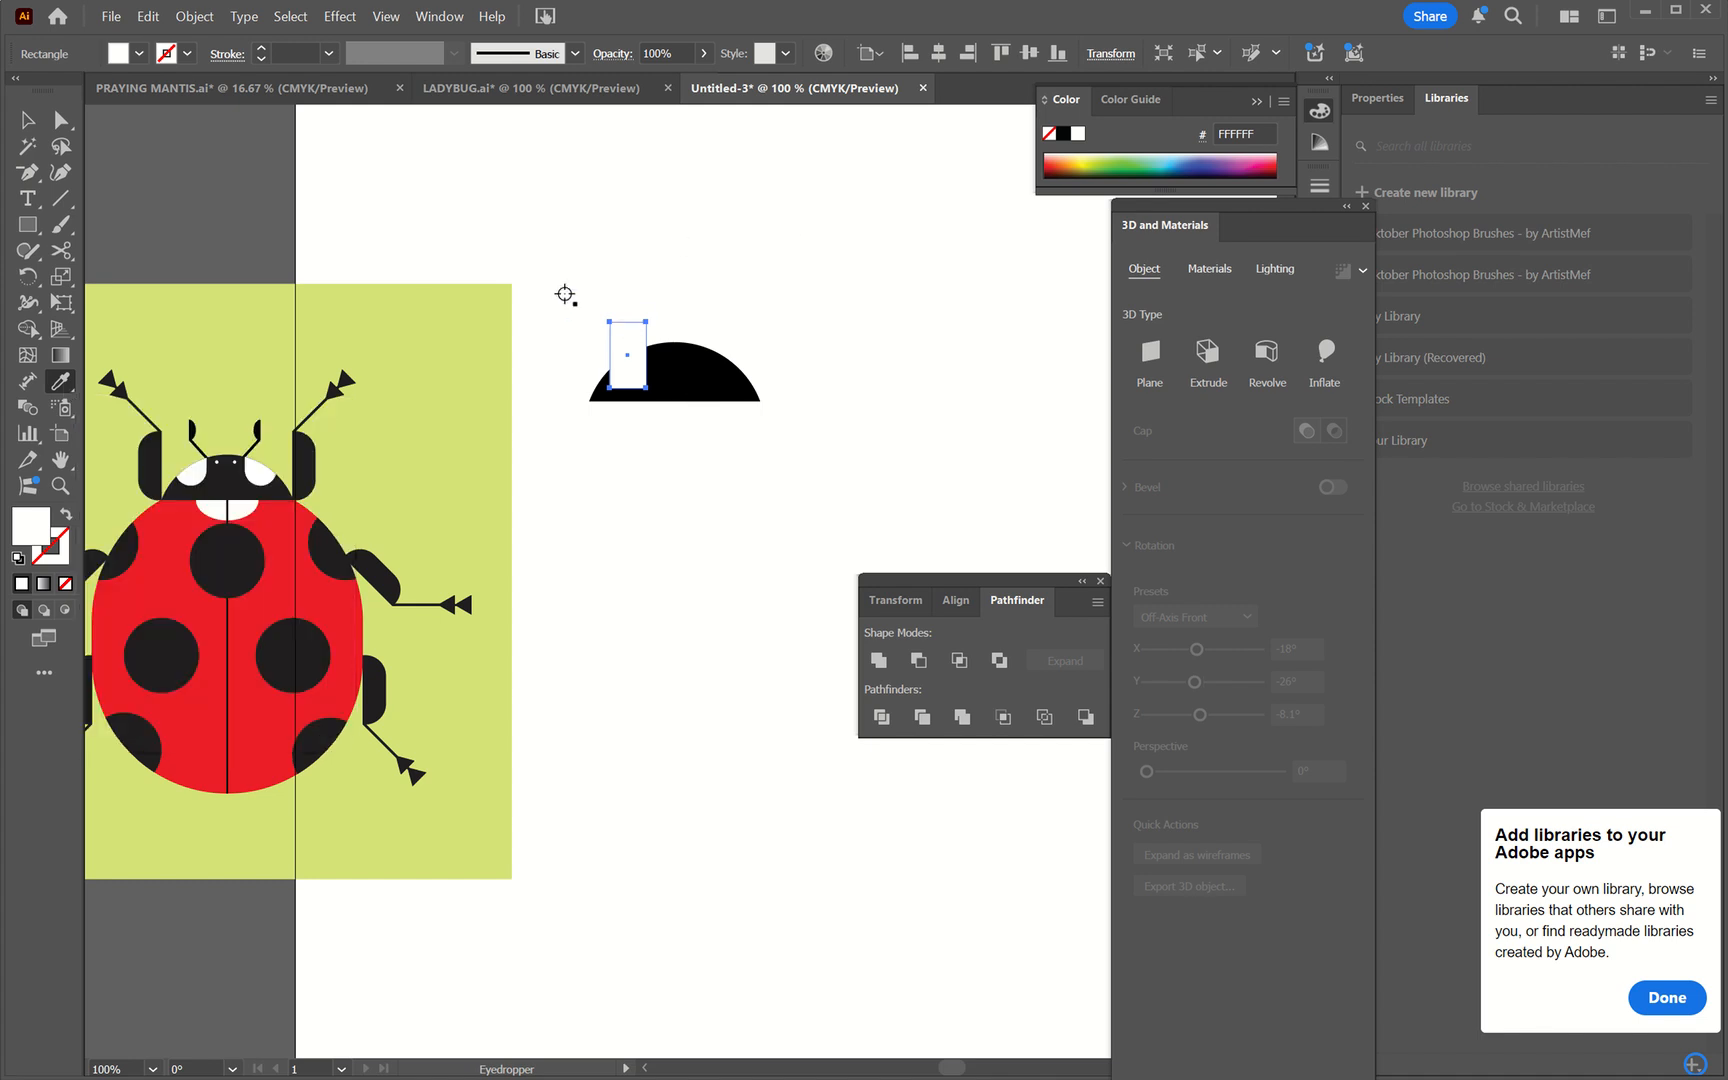
# - Fully round the two lower corners of the white rectangle on the left part of the head
pyautogui.click(63, 127)
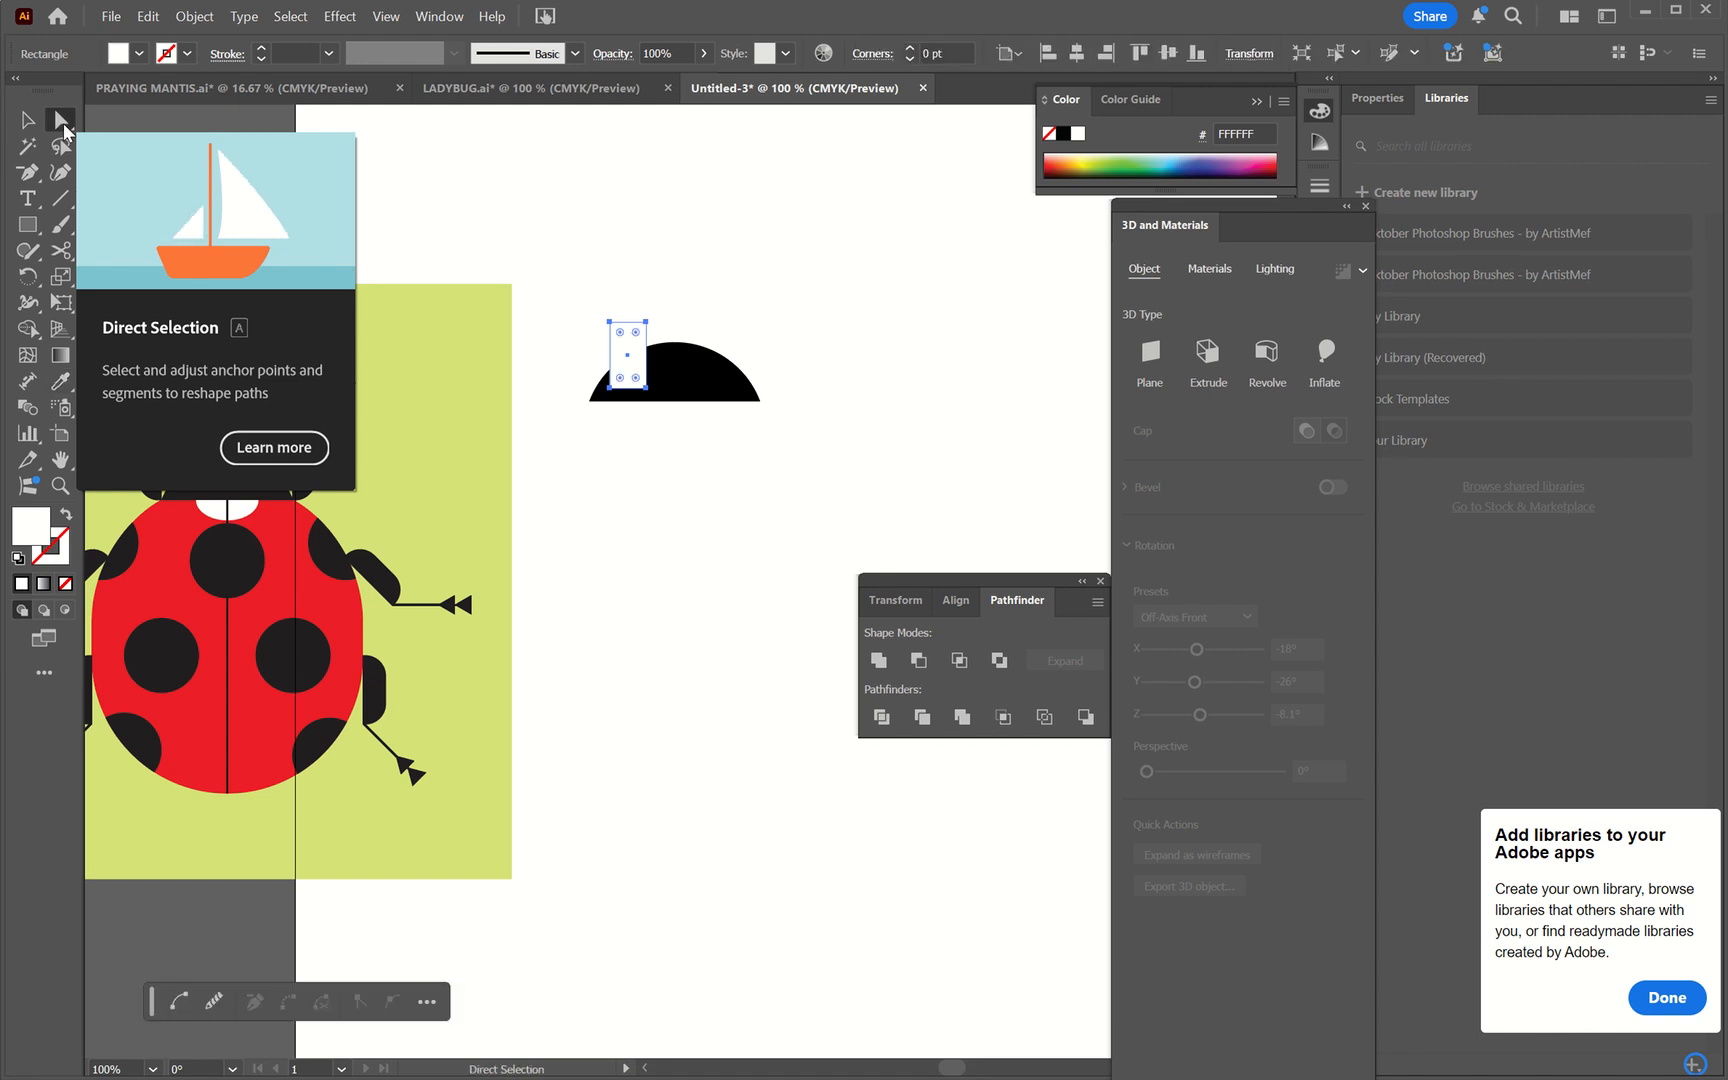
pyautogui.click(612, 389)
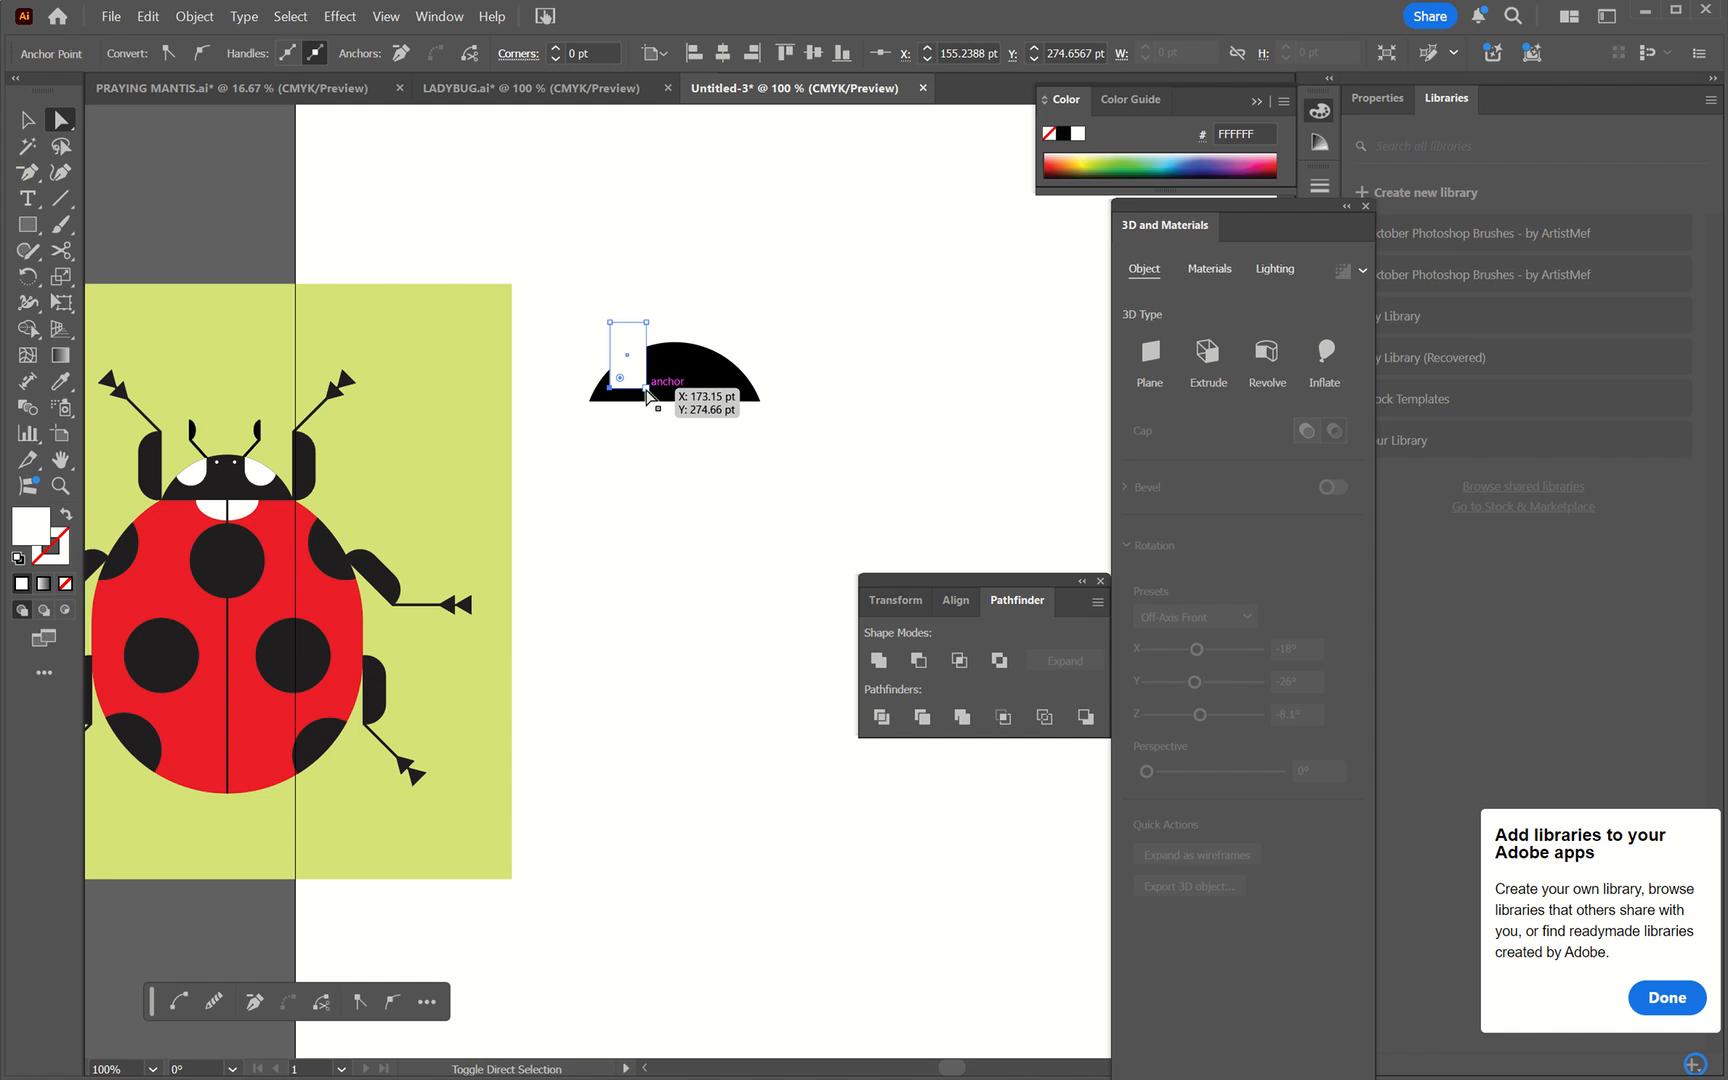
pyautogui.keyDown('shift'); pyautogui.click(646, 388); pyautogui.keyUp('shift')
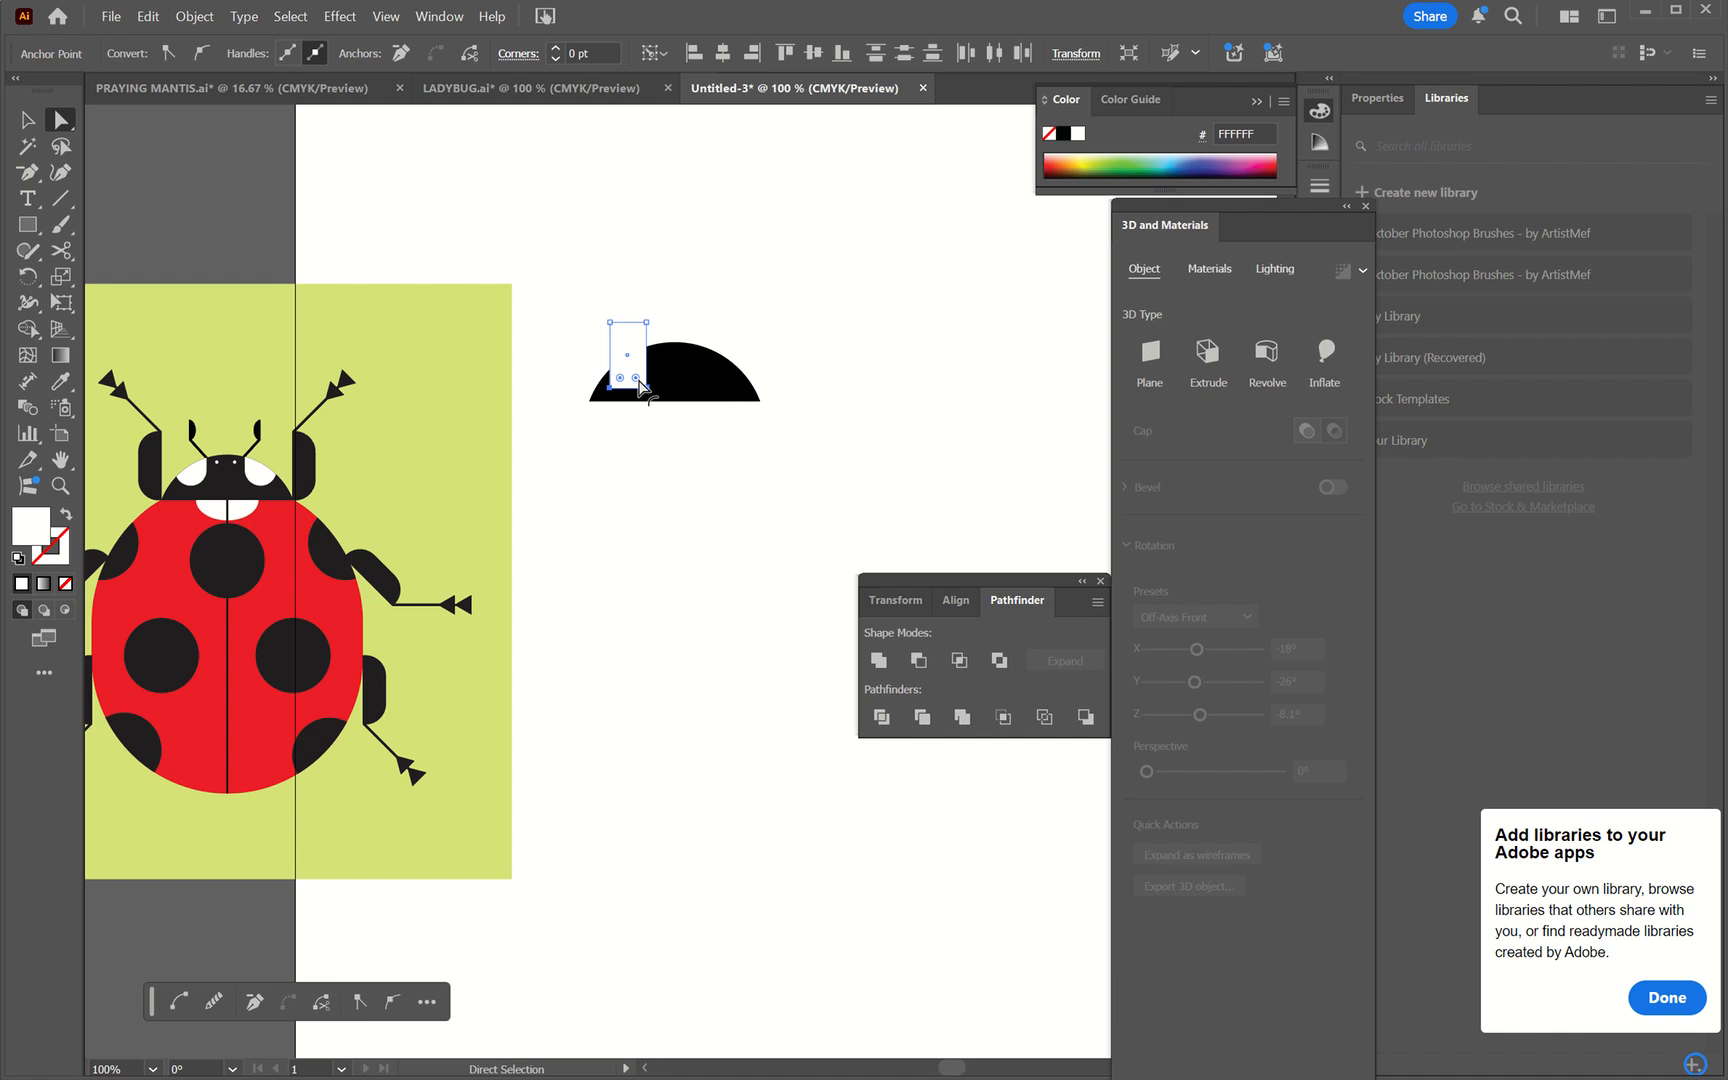
pyautogui.moveTo(637, 382); pyautogui.dragTo(634, 373)
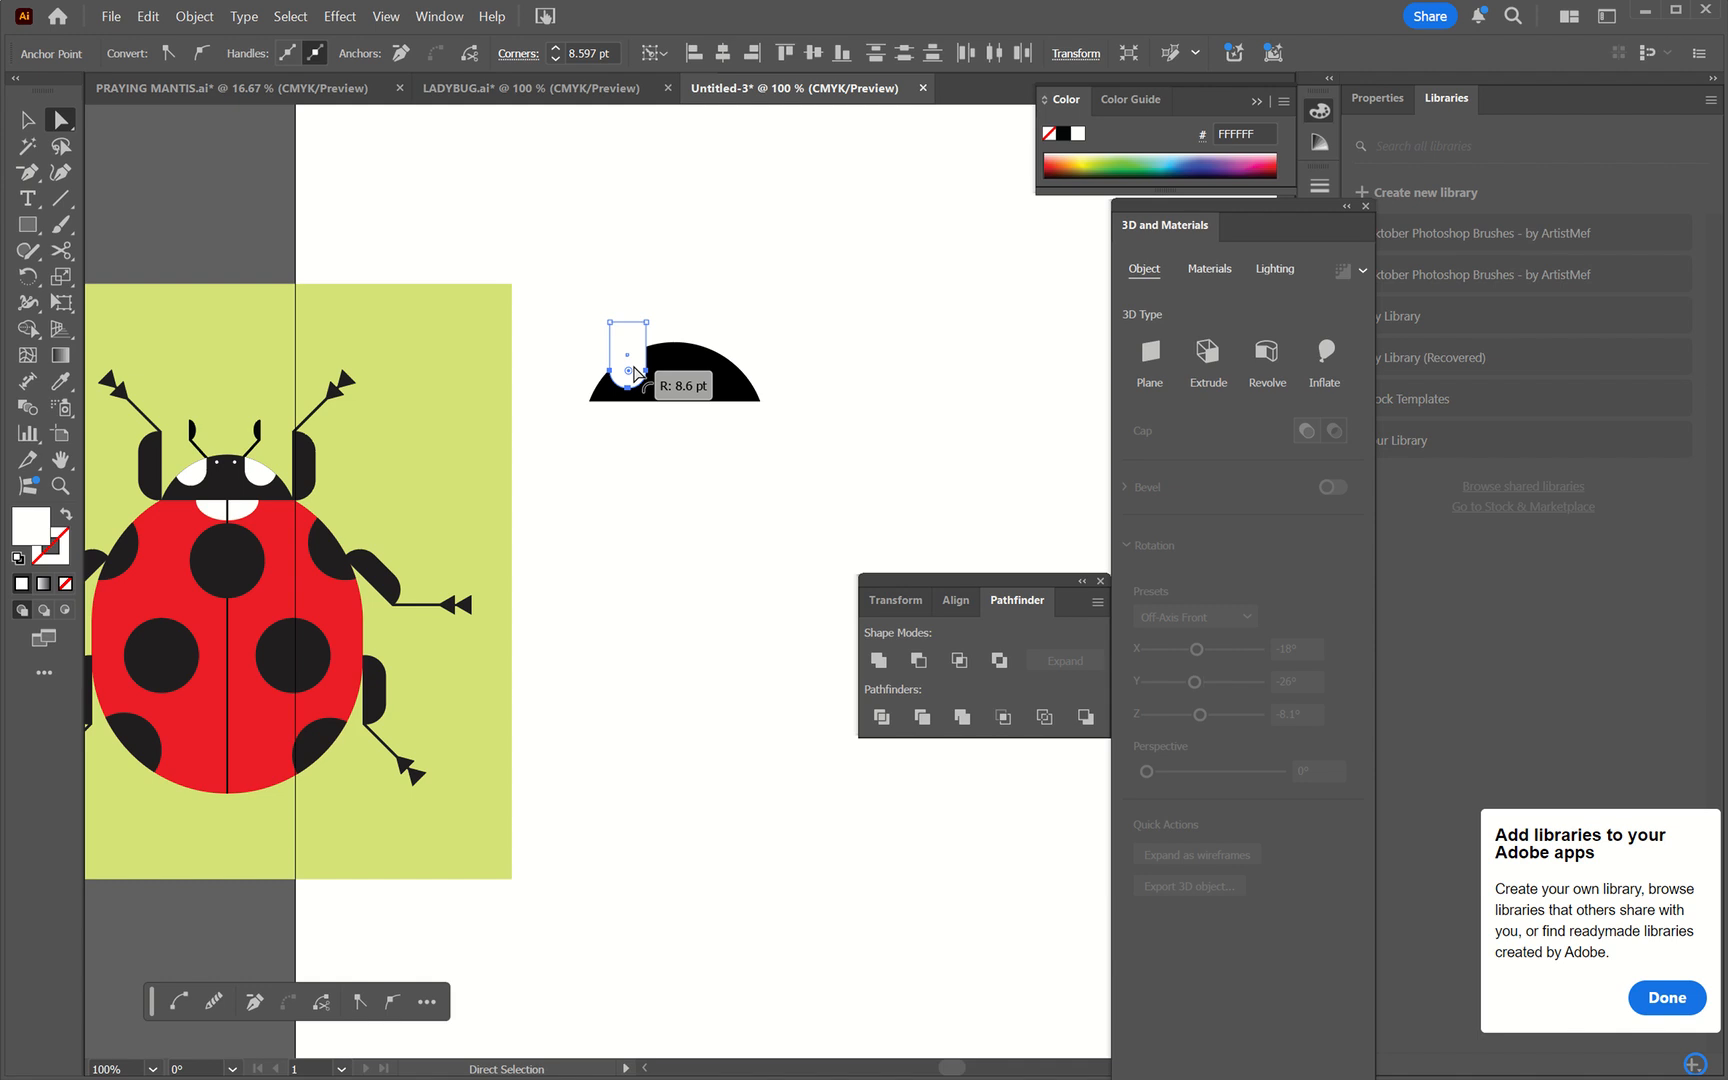
pyautogui.moveTo(634, 373)
pyautogui.mouseDown()
pyautogui.moveTo(650, 370)
pyautogui.moveTo(628, 356)
pyautogui.mouseUp()
# - Duplicate the rounded white shape straight across to the right part of the head and group the two shapes
pyautogui.press('v')
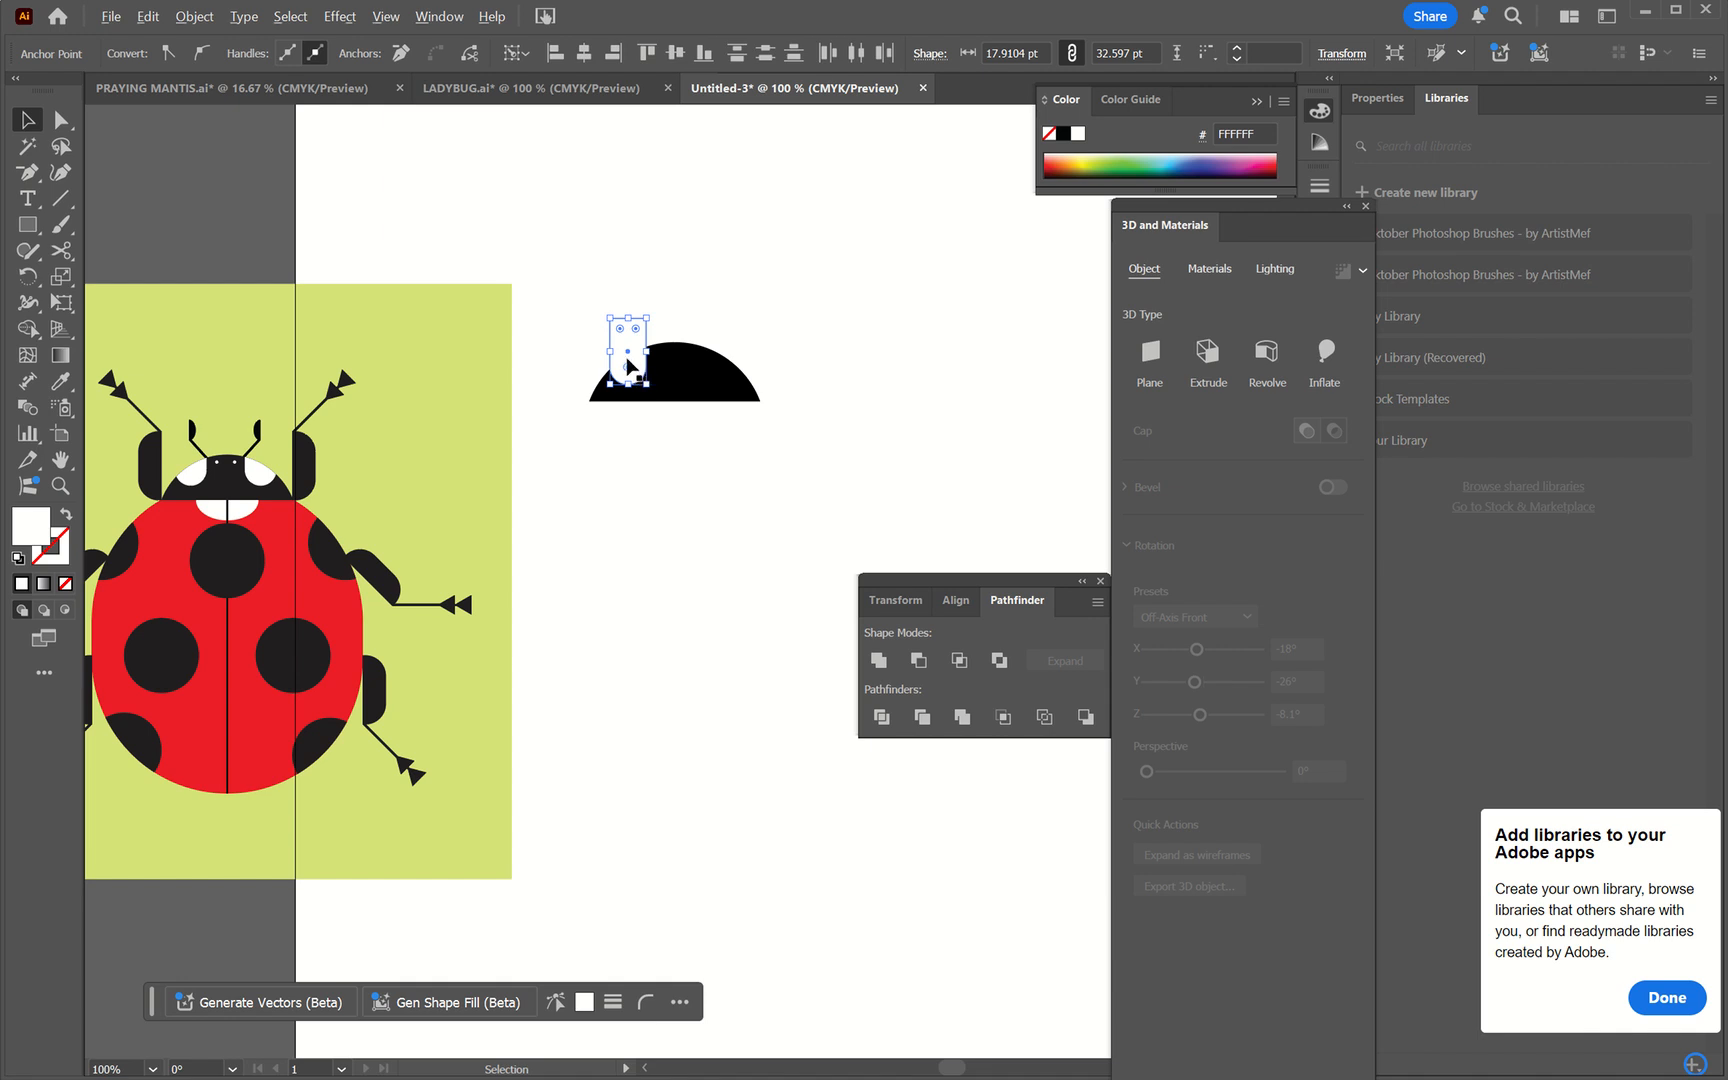
pyautogui.moveTo(627, 357); pyautogui.dragTo(712, 362)
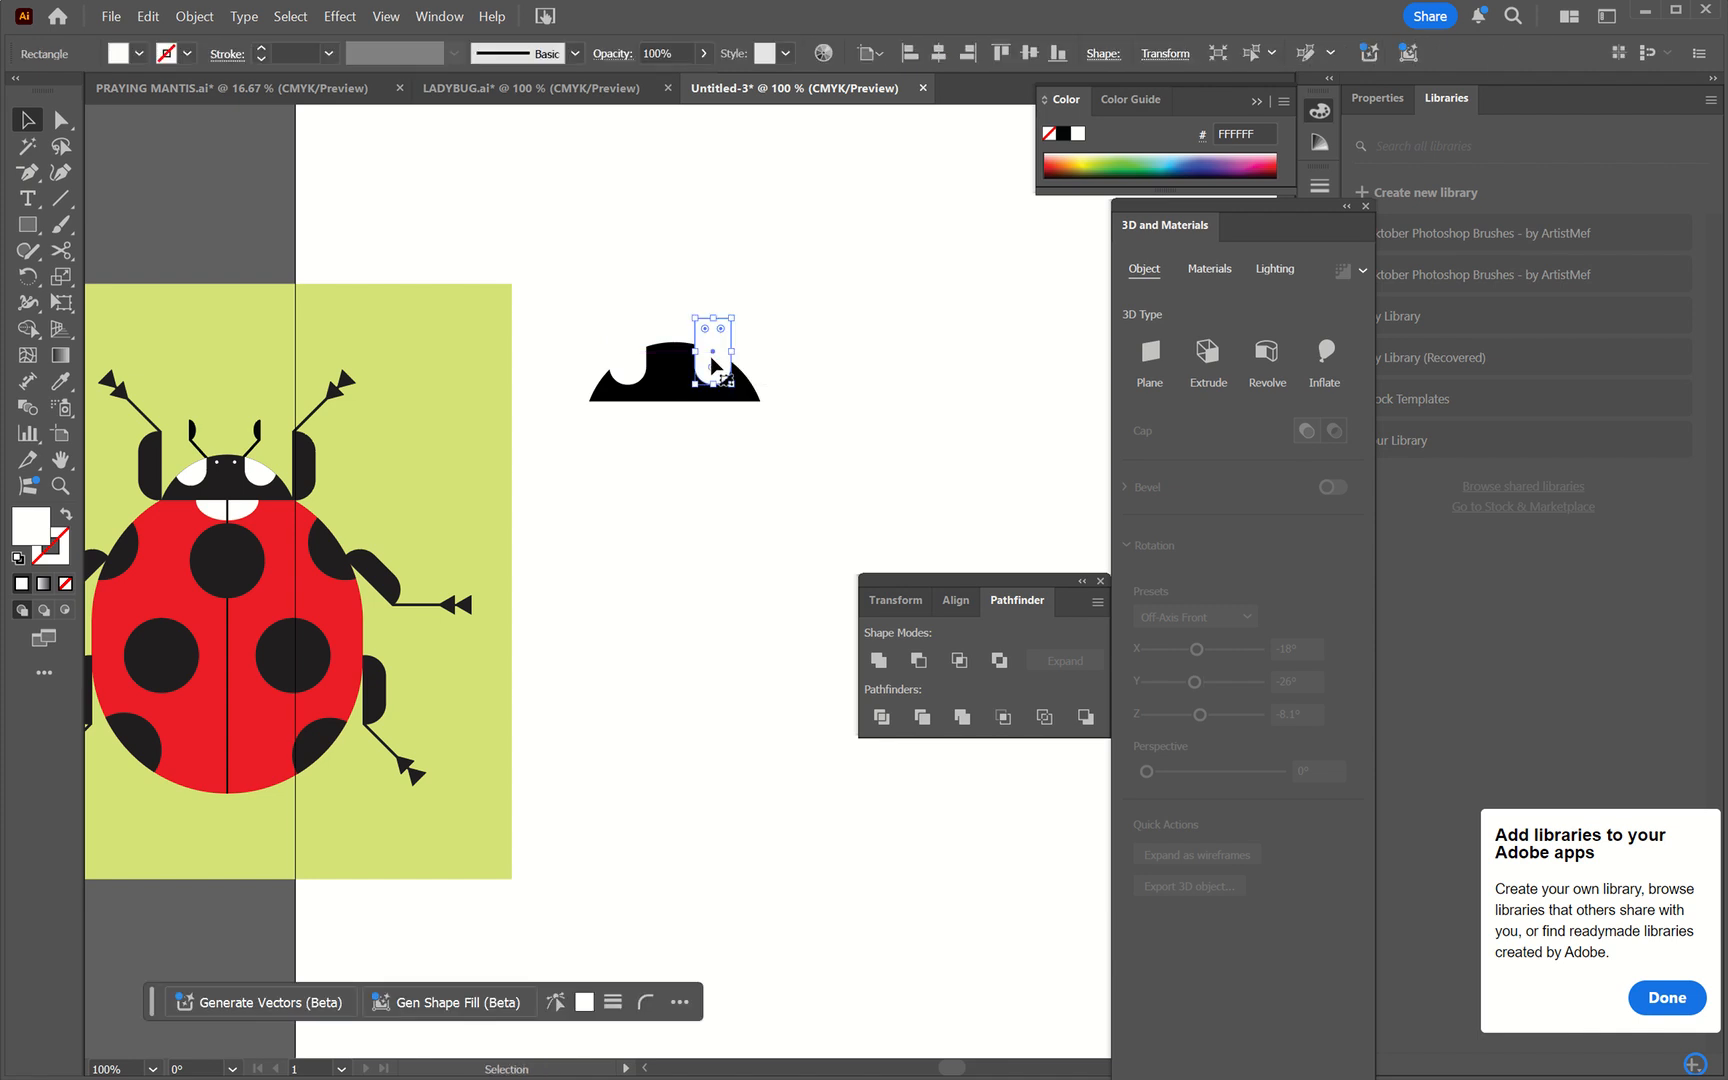
pyautogui.click(630, 367)
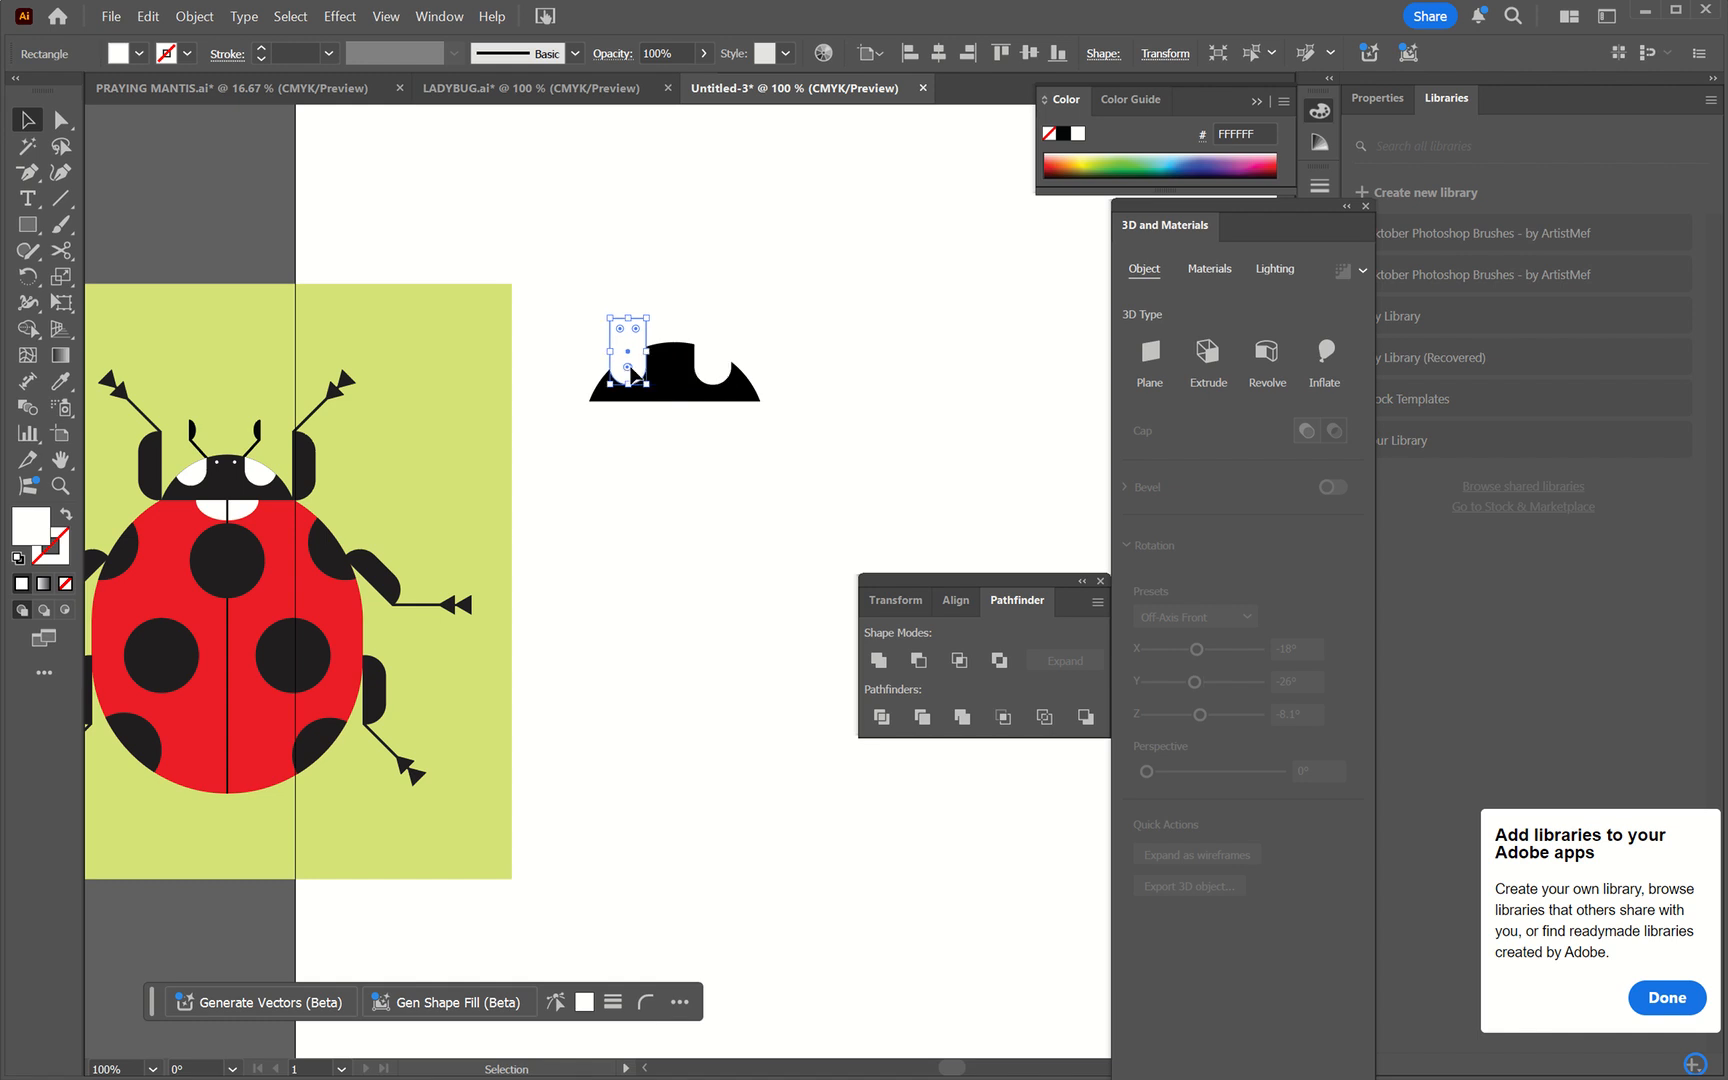
pyautogui.keyDown('shift'); pyautogui.click(712, 372); pyautogui.keyUp('shift')
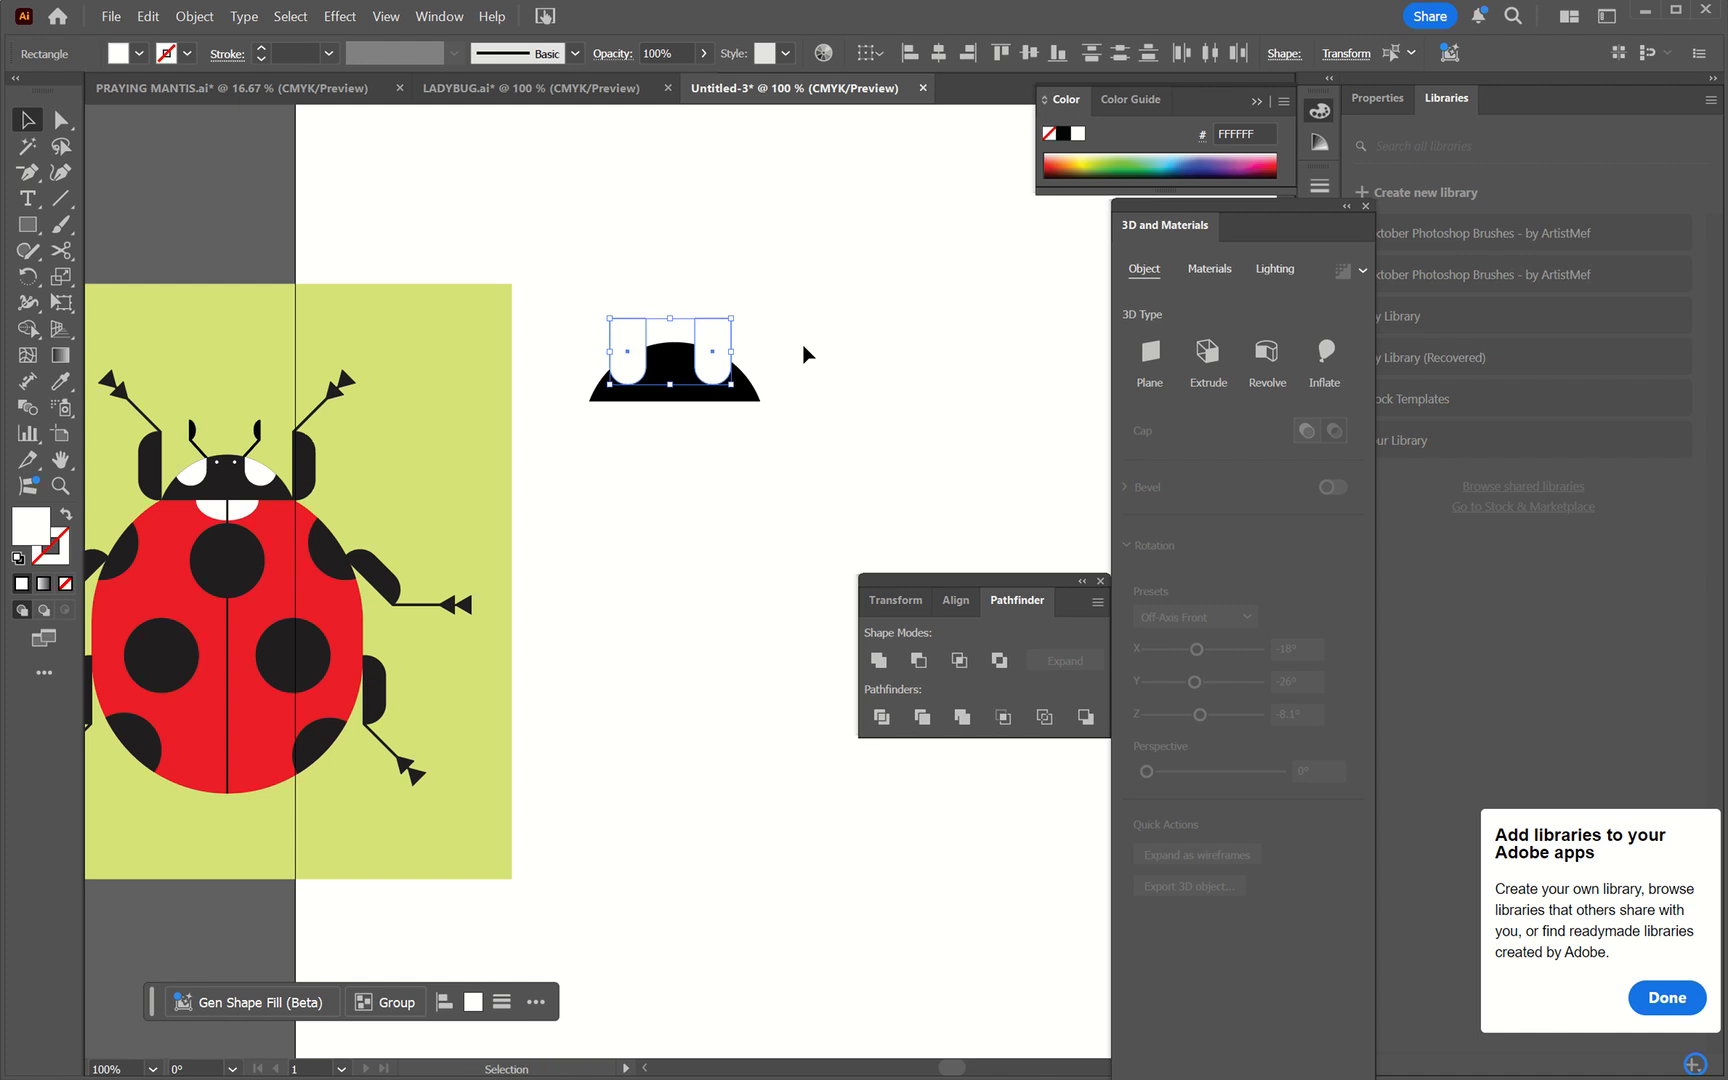
pyautogui.hotkey('ctrl', 'g')
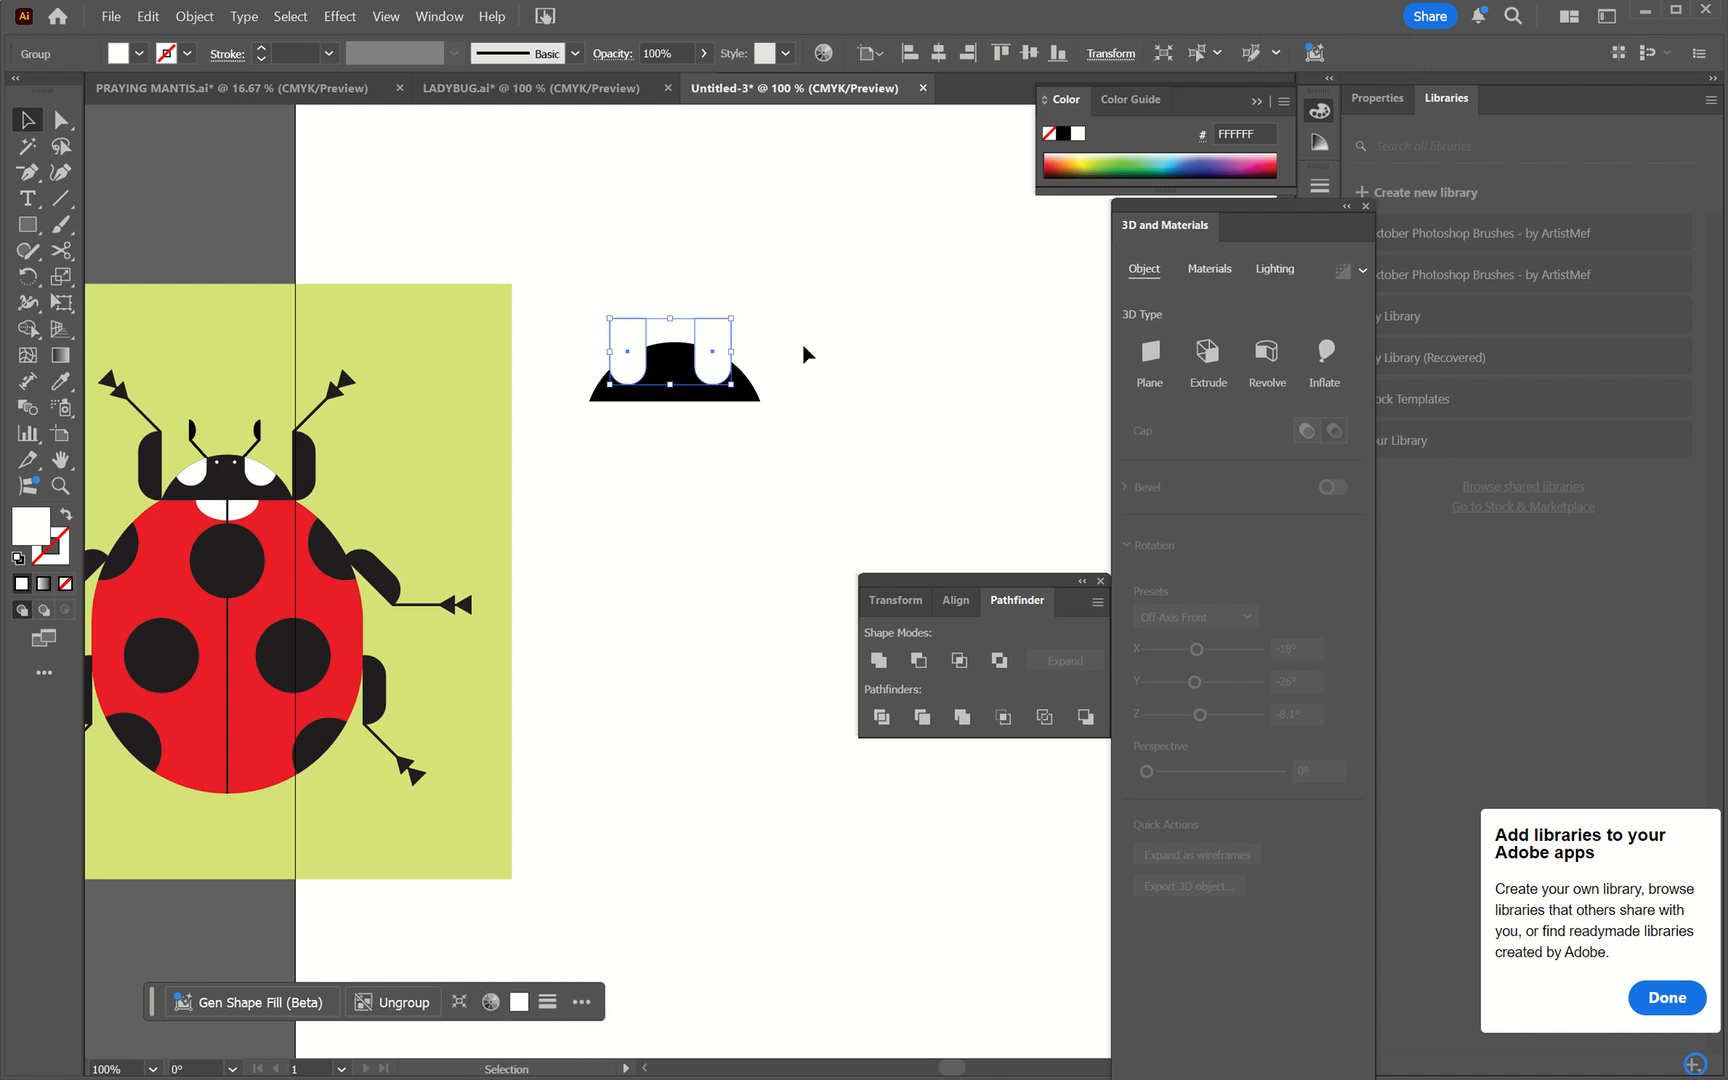
# - Centre the group of white shapes and the black head horizontally on each other
pyautogui.keyDown('shift'); pyautogui.click(666, 396); pyautogui.keyUp('shift')
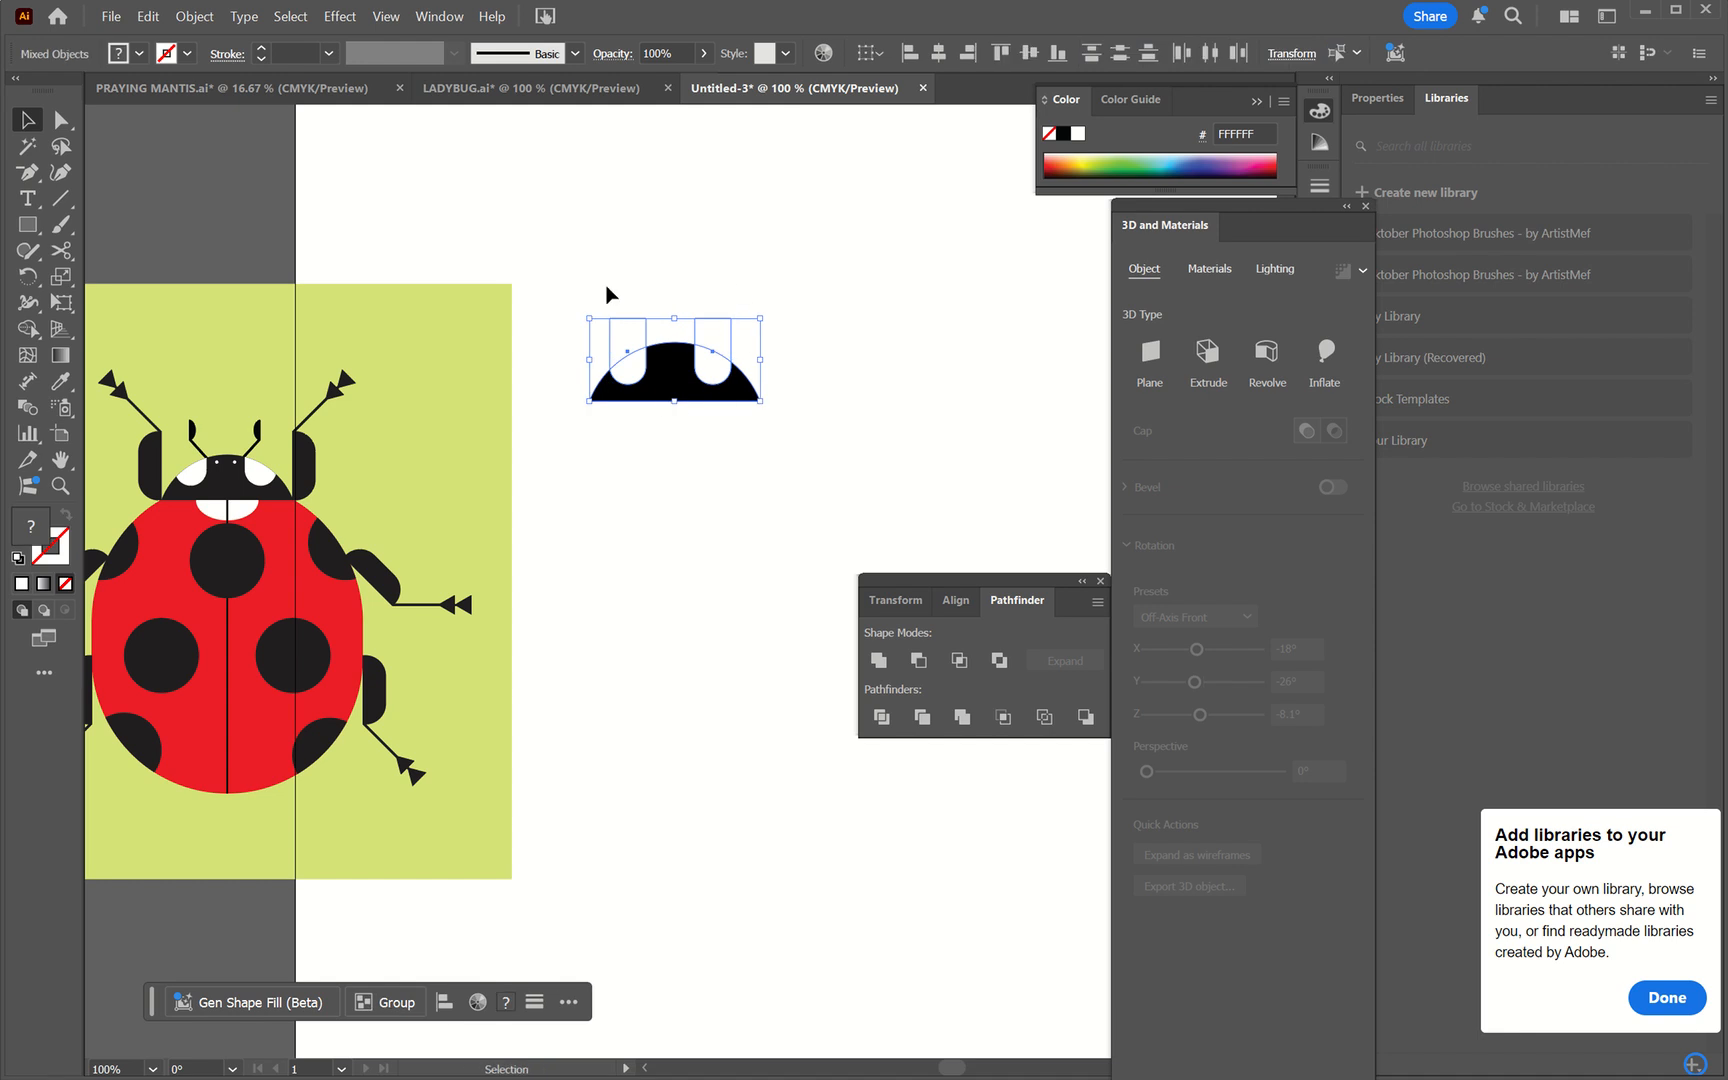
pyautogui.click(939, 55)
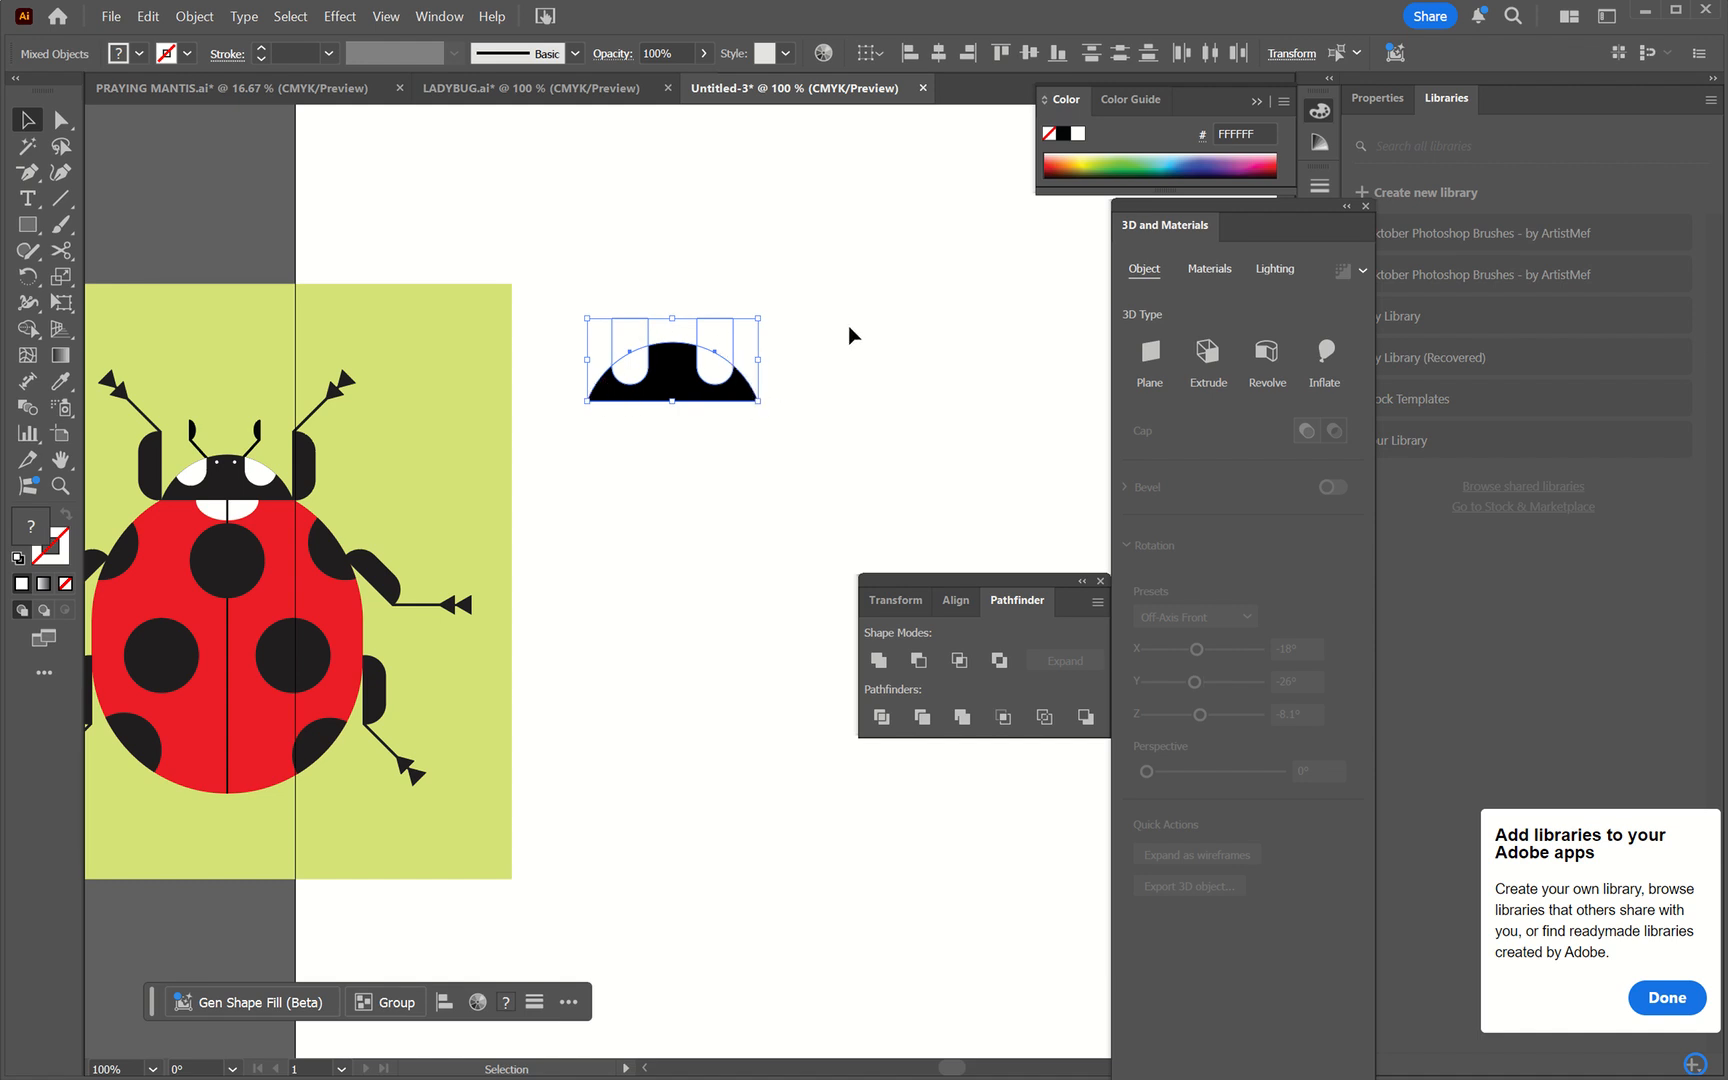
pyautogui.click(824, 268)
# - Split the white shapes along the head's curved outline with the Shape Builder
pyautogui.moveTo(563, 269); pyautogui.dragTo(851, 462)
pyautogui.hotkey('shift', 'm')
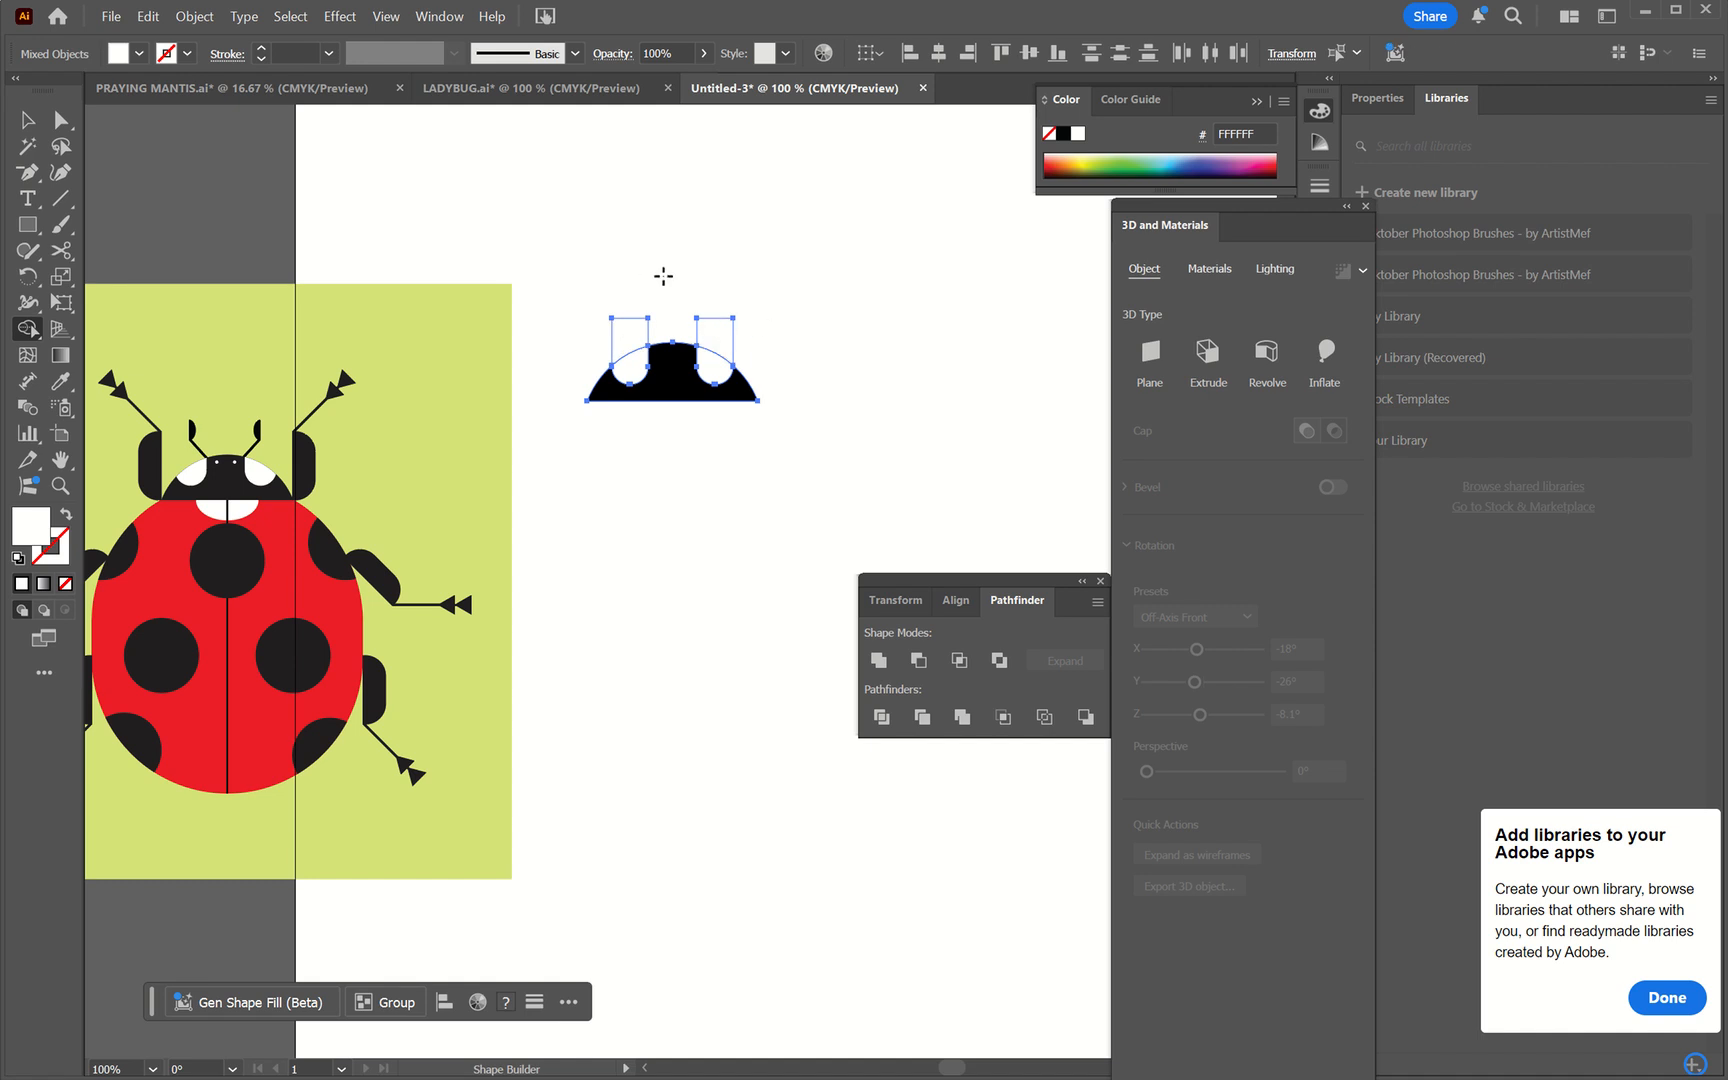
pyautogui.press('v')
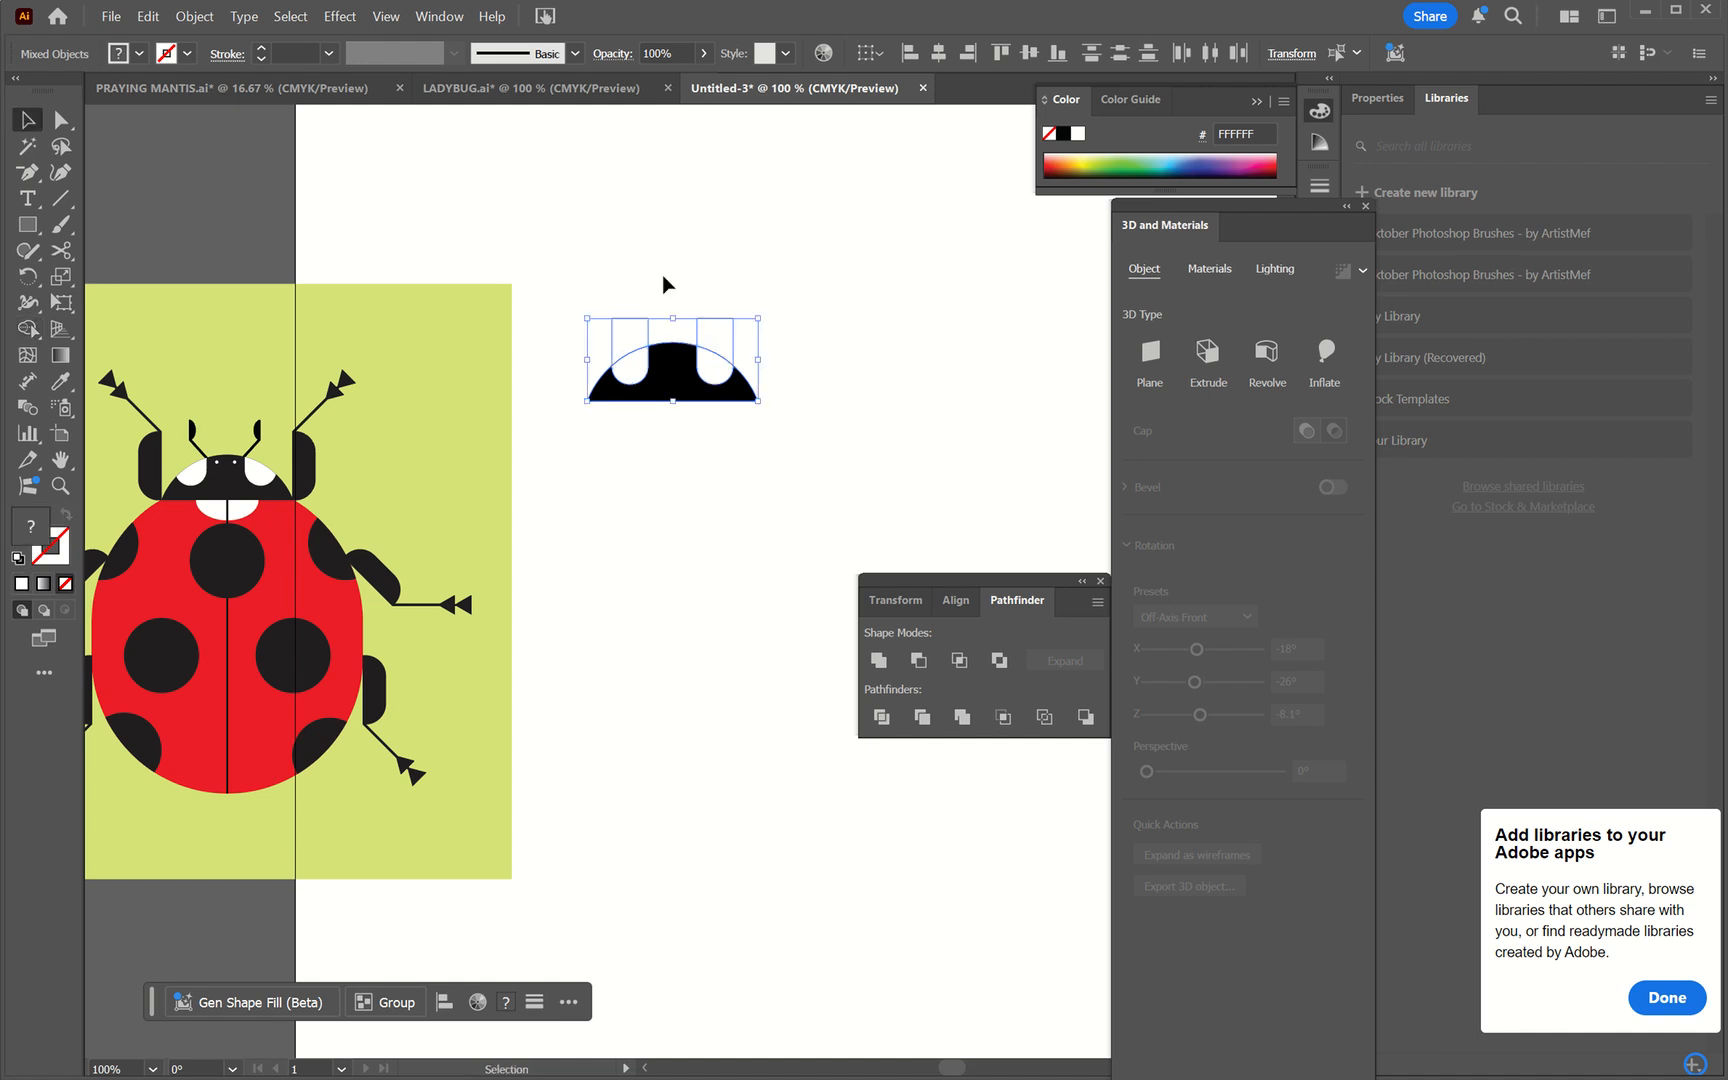
pyautogui.click(589, 247)
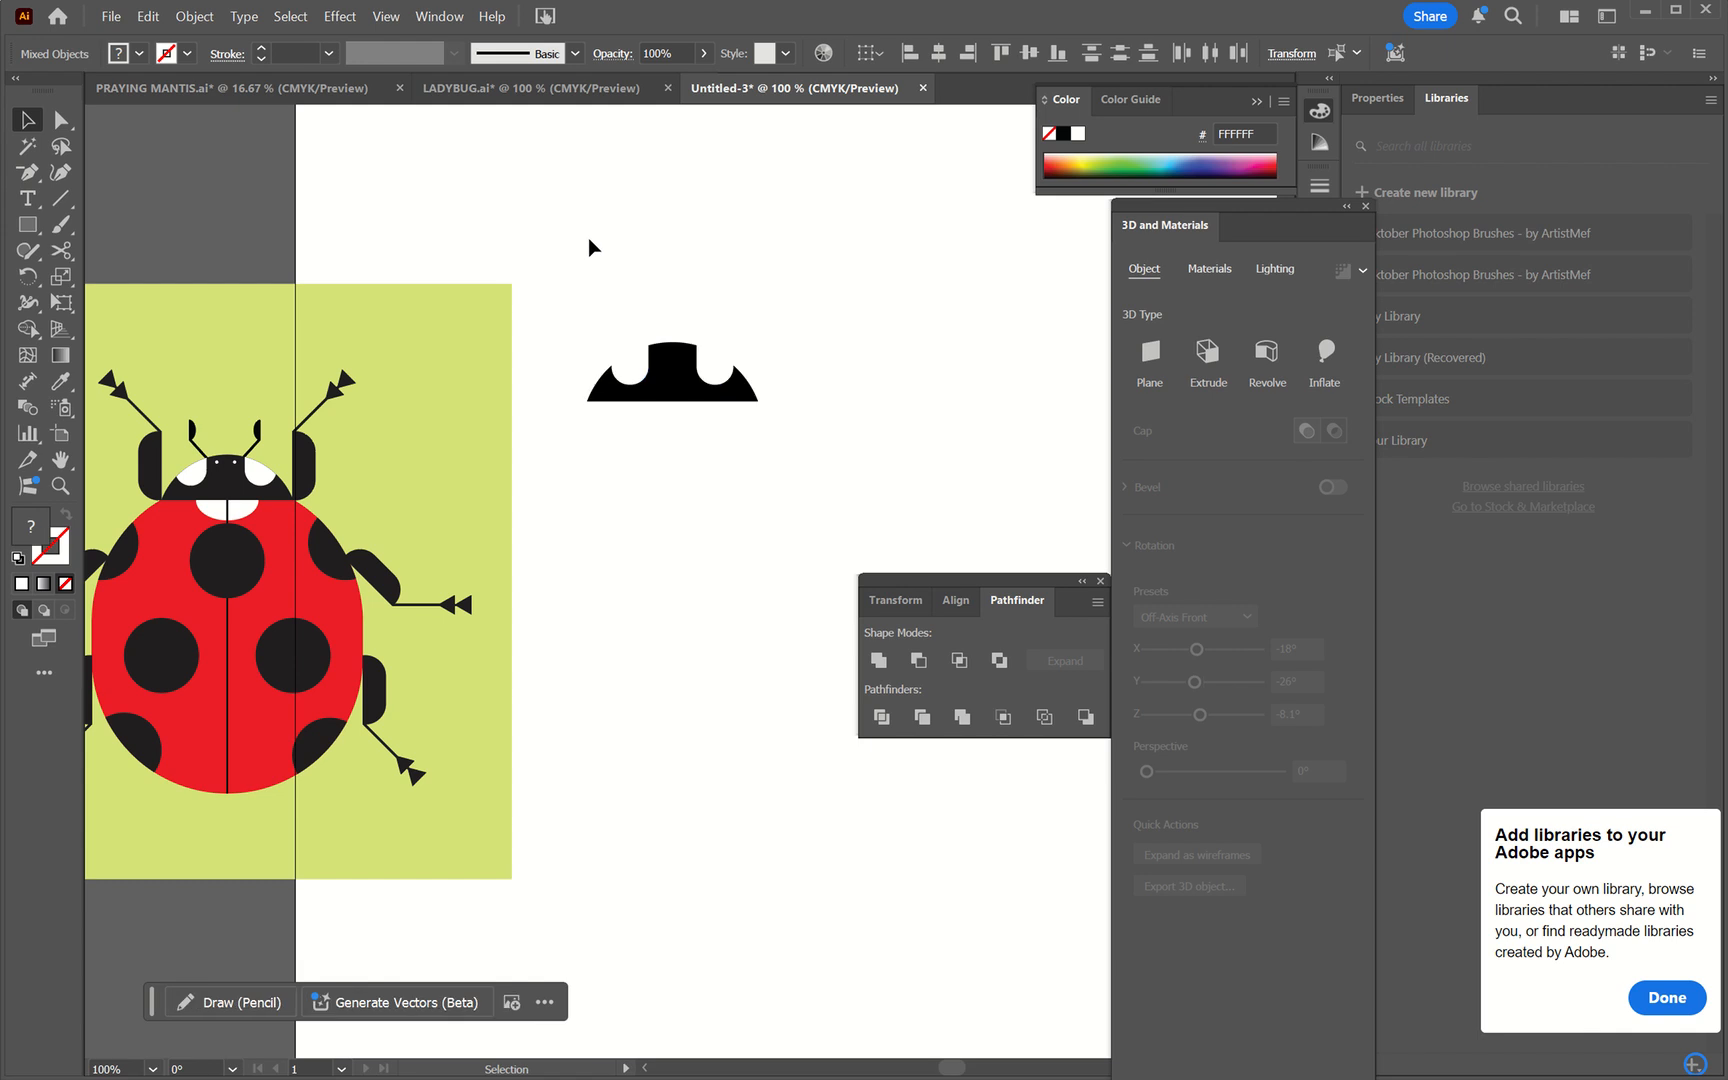
# - Ungroup the white shapes and delete their portions that stick out above the head's curve
pyautogui.click(627, 336)
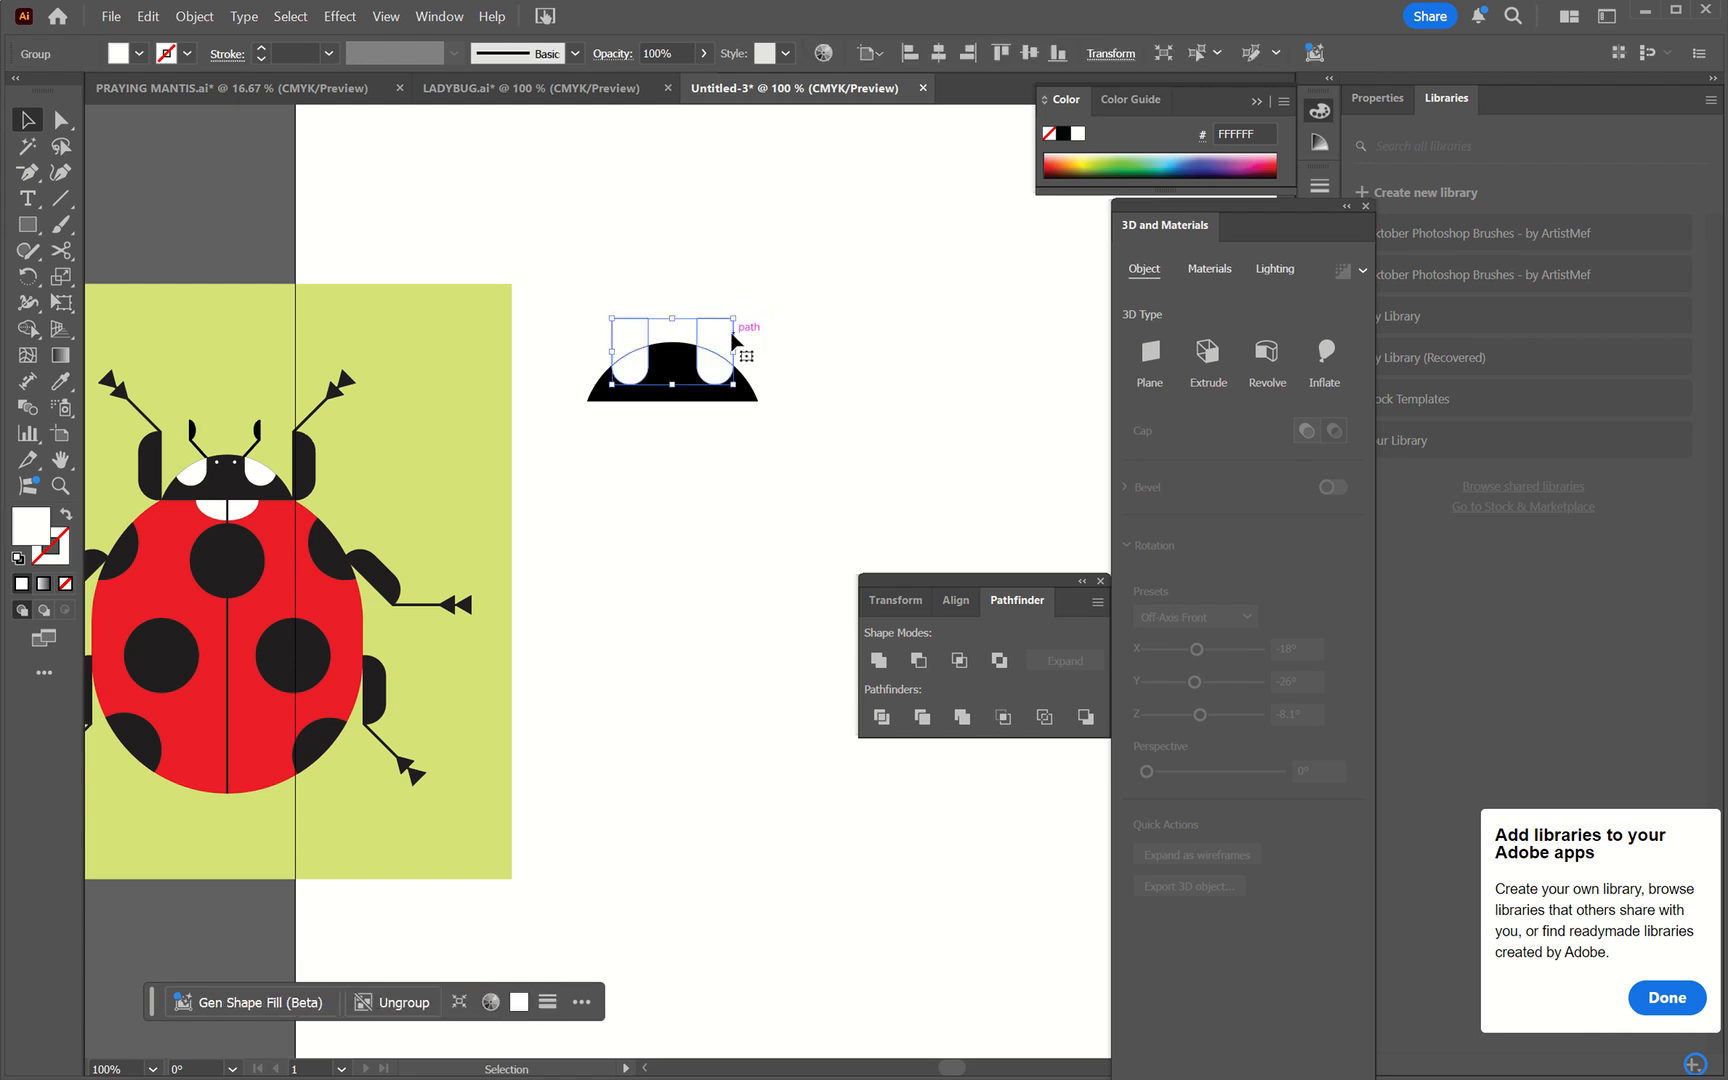
pyautogui.press('a')
pyautogui.press('v')
pyautogui.hotkey('ctrl', 'shift', 'g')
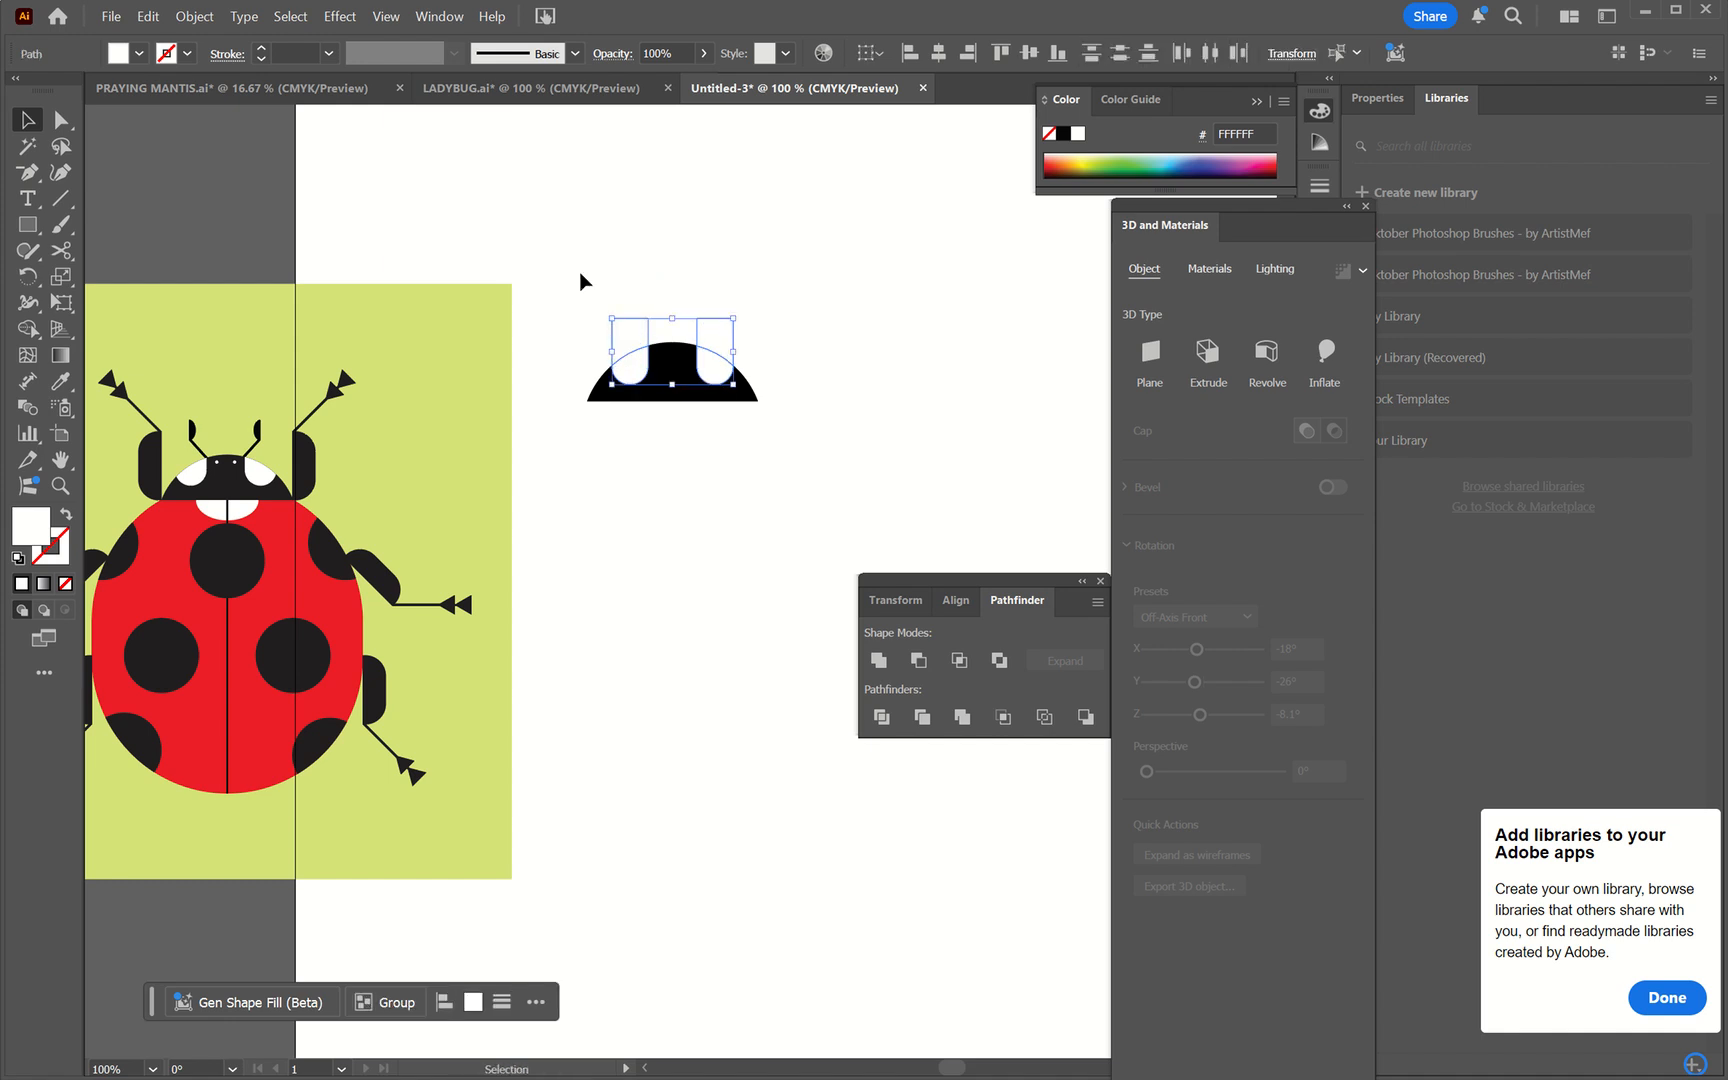
pyautogui.click(567, 258)
pyautogui.click(624, 335)
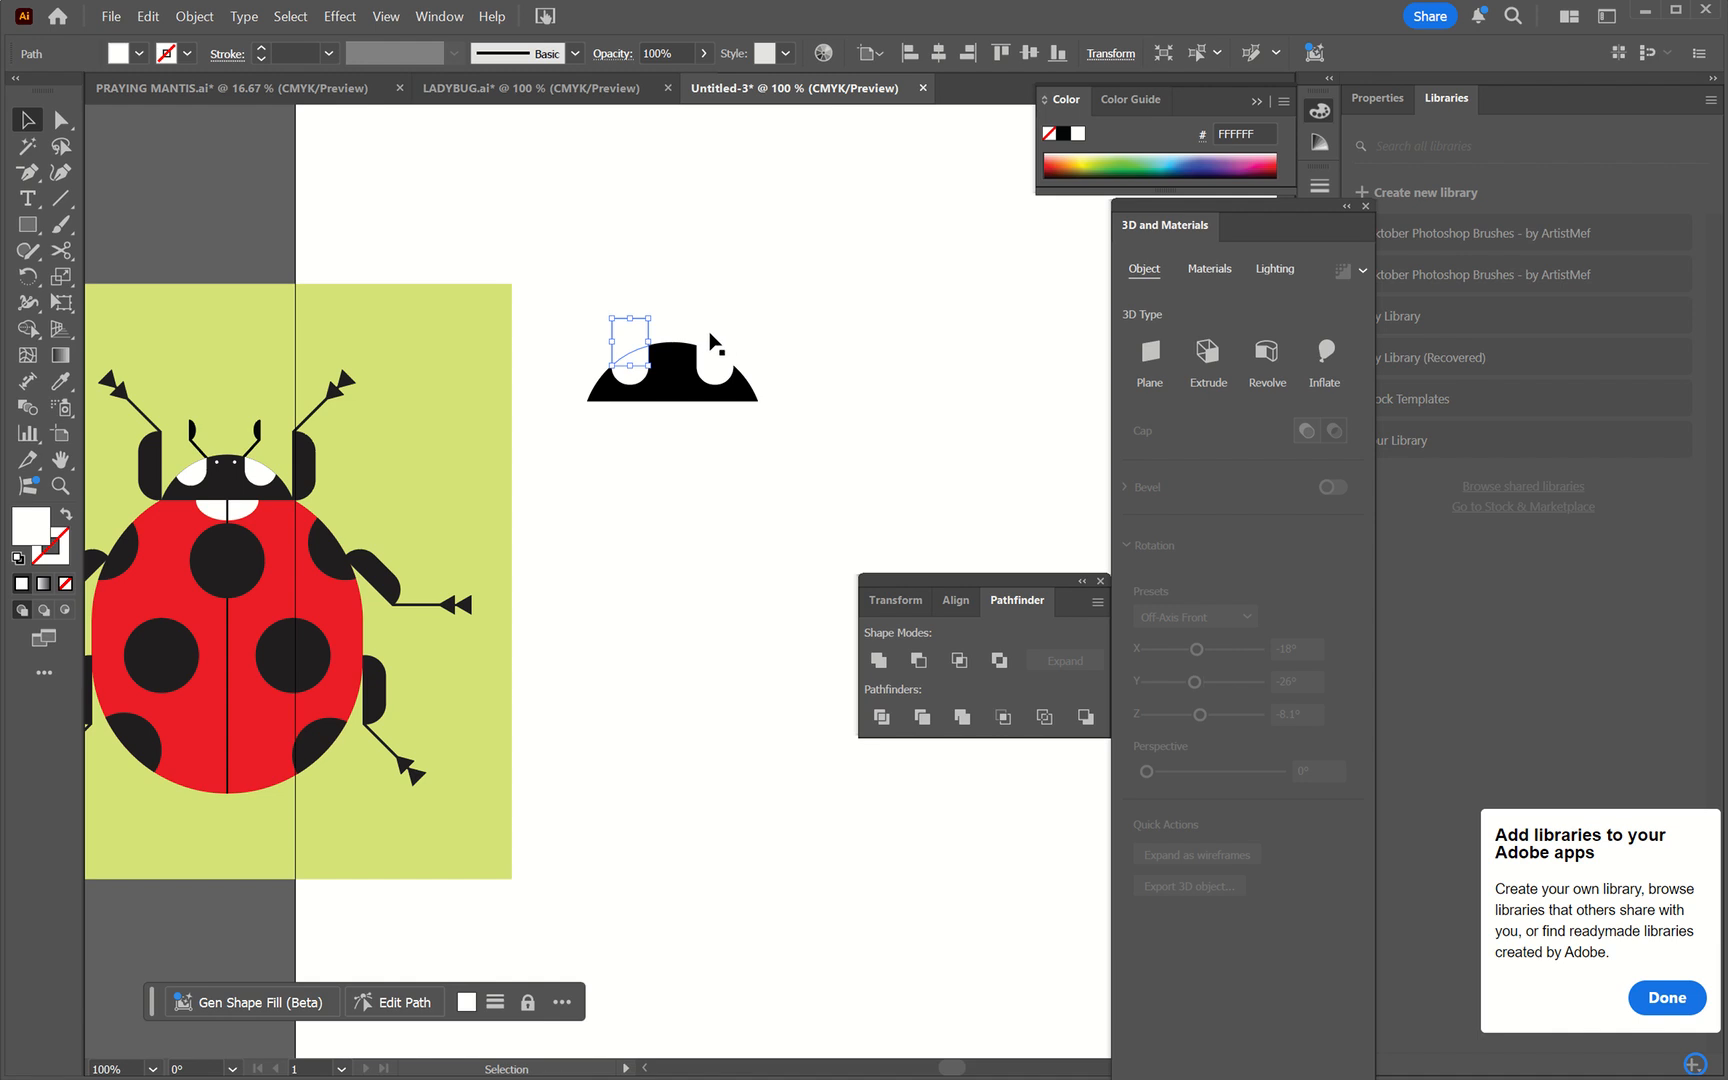
pyautogui.keyDown('shift'); pyautogui.click(713, 343); pyautogui.keyUp('shift')
pyautogui.hotkey('ctrl', 'shift', 'a')
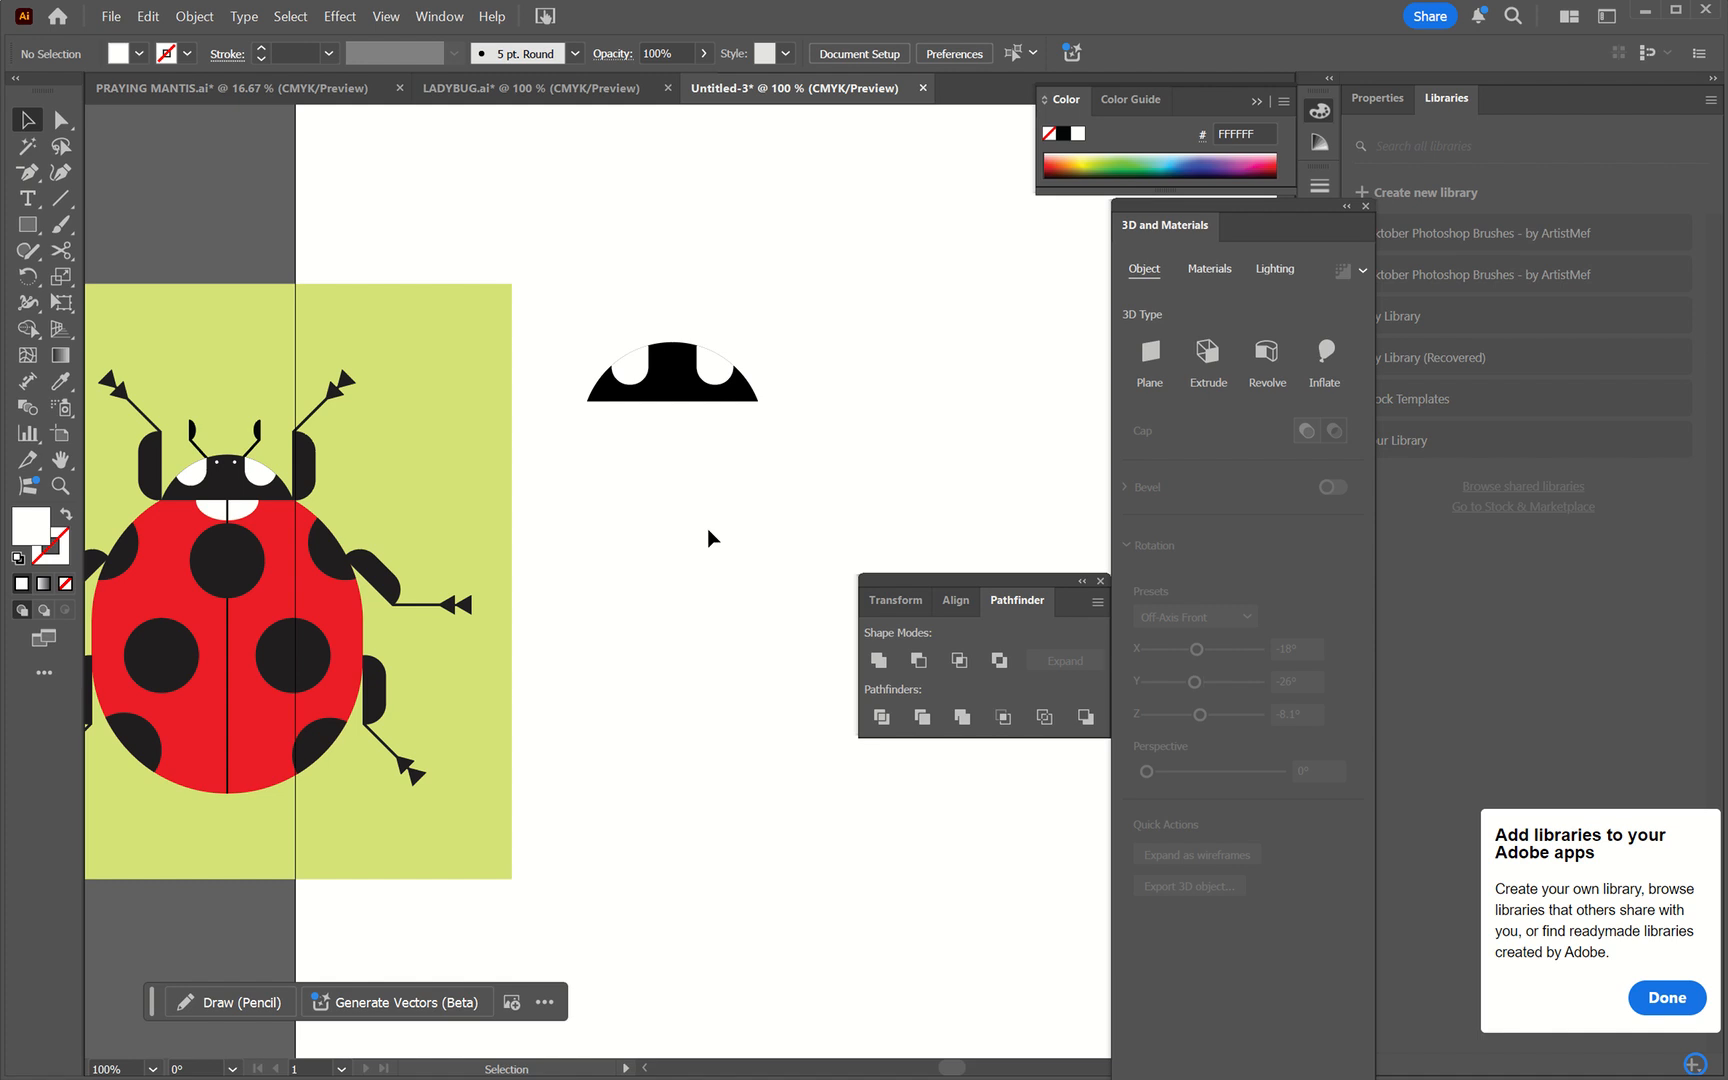
# - Draw a tiny white circle as an eye on the black area between the markings, near the left marking
pyautogui.press('l')
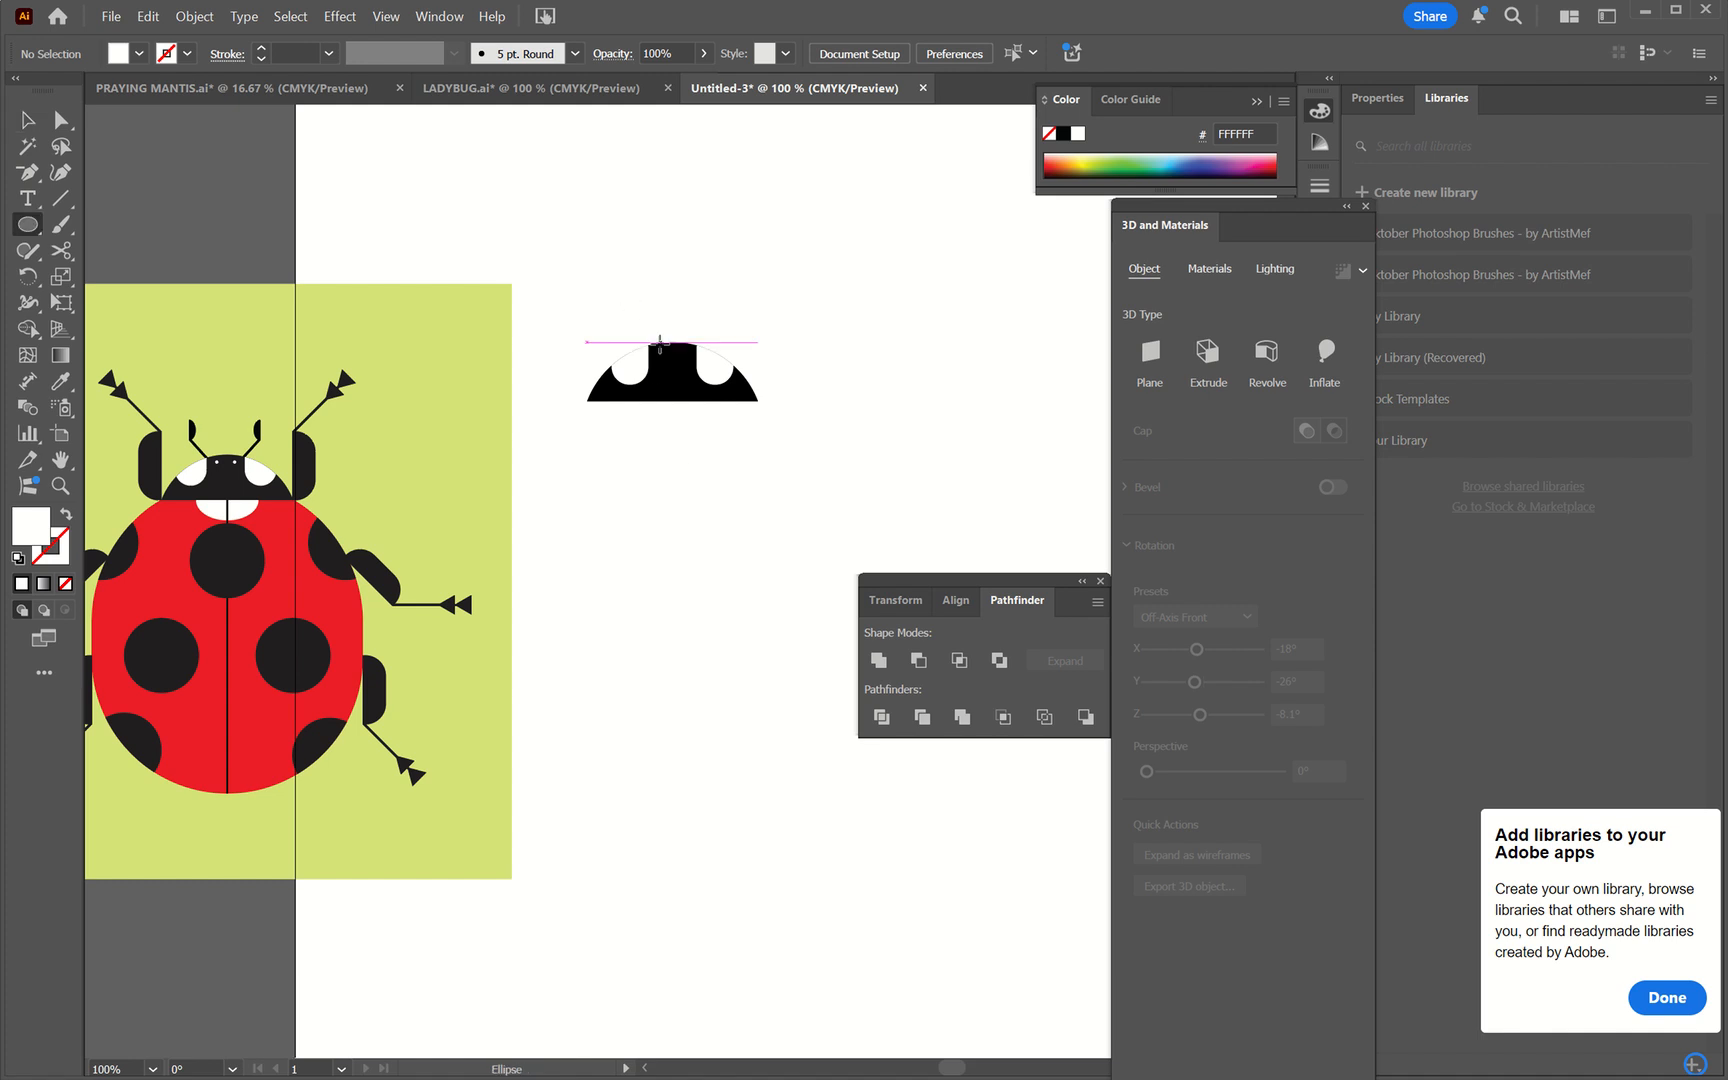
pyautogui.hotkey('ctrl', '=')
pyautogui.hotkey('ctrl', '=')
pyautogui.hotkey('ctrl', '=')
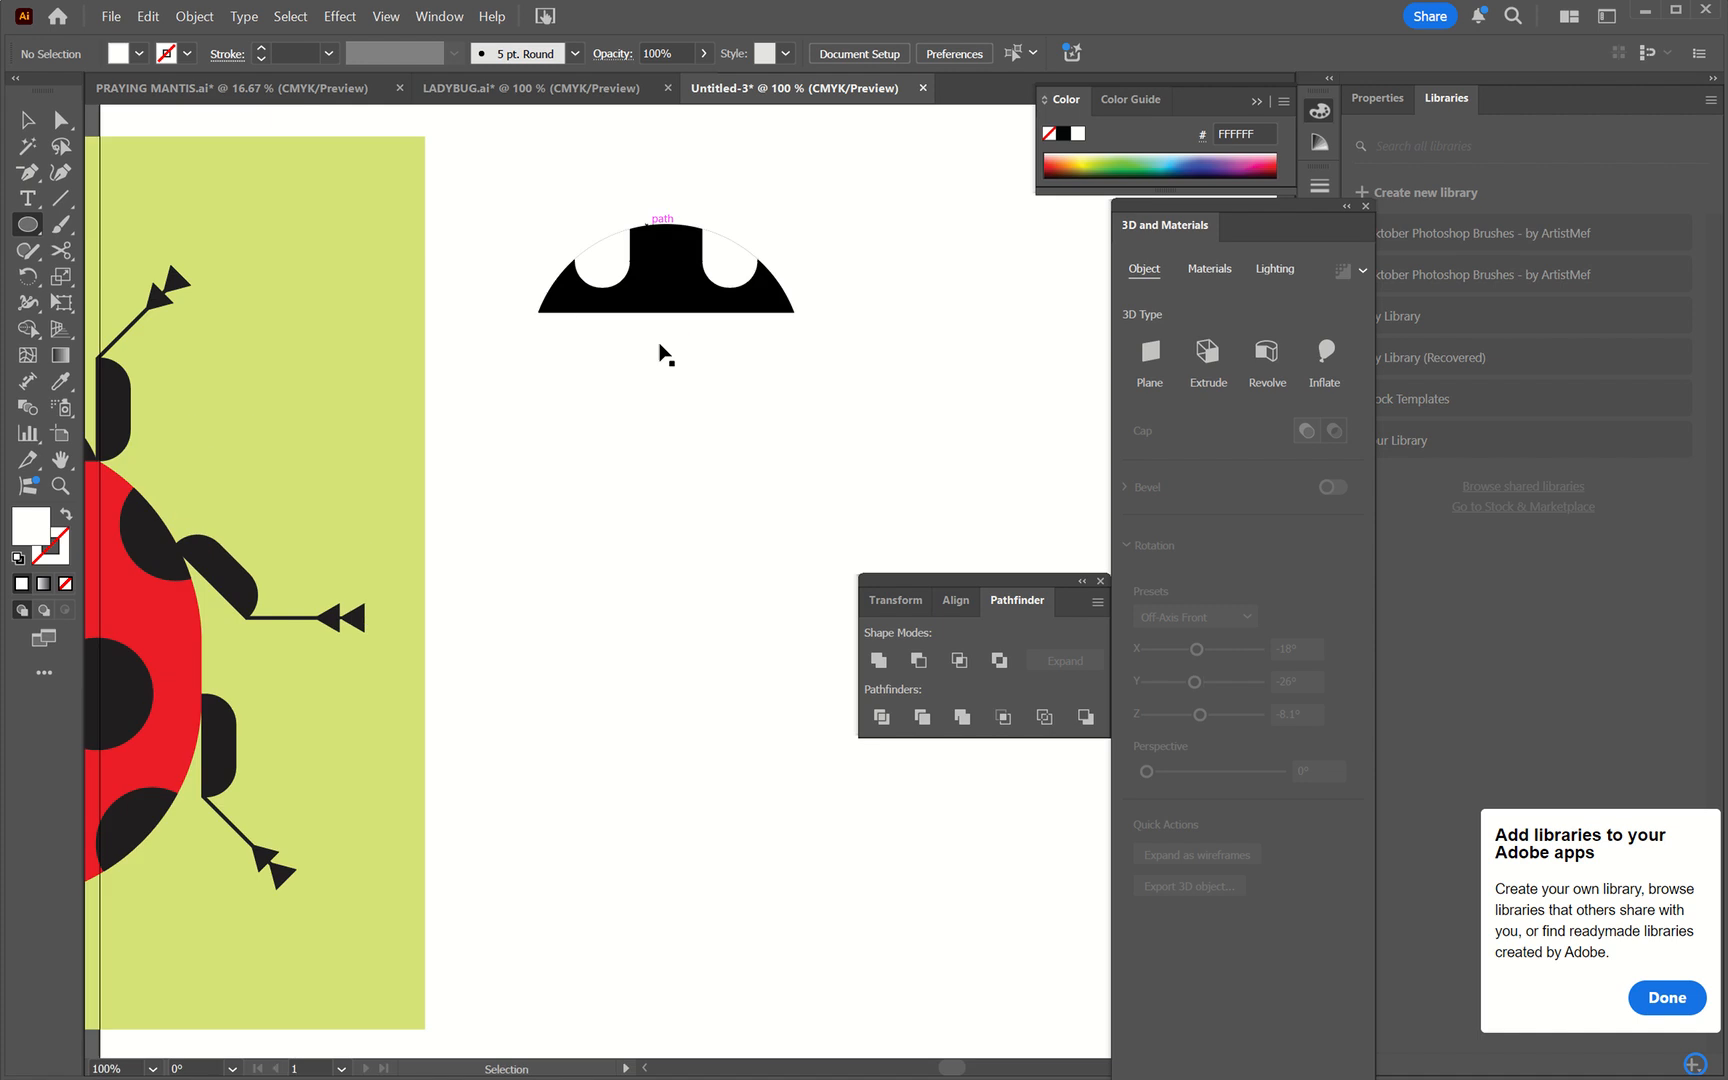
pyautogui.scroll(3, 660, 343)
pyautogui.scroll(3, 660, 343)
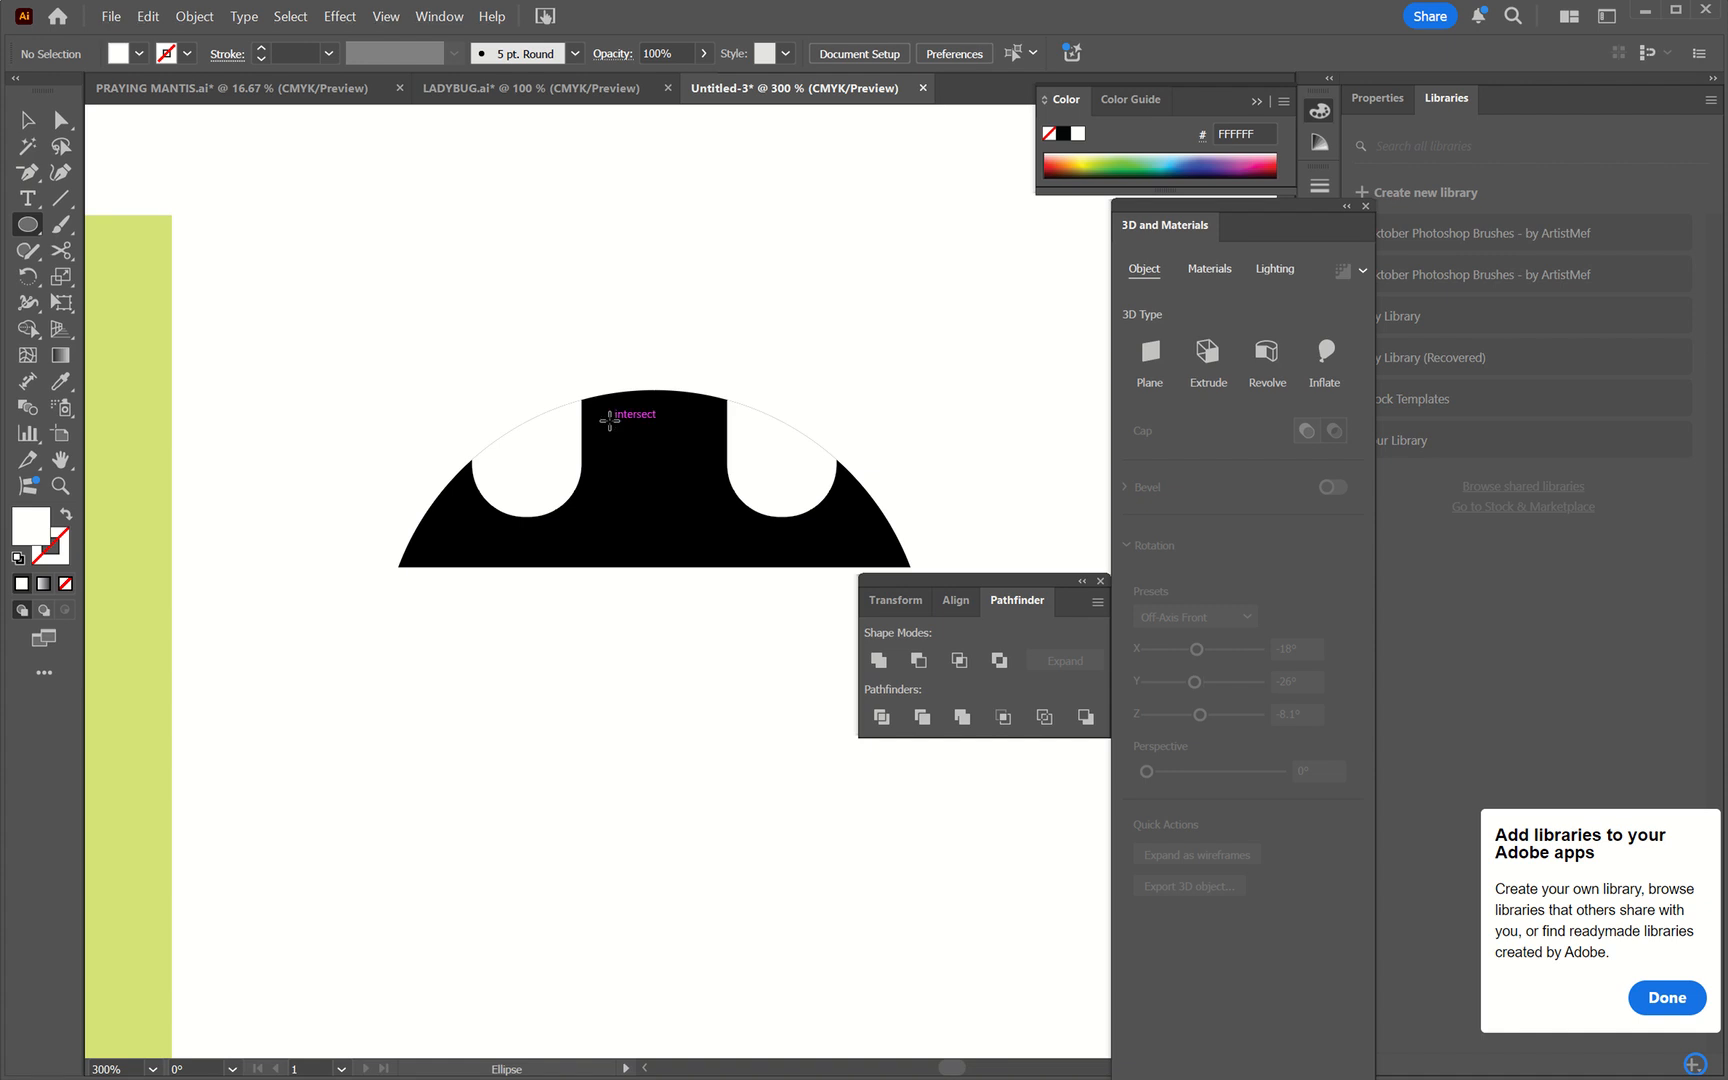
pyautogui.moveTo(609, 420); pyautogui.dragTo(622, 432)
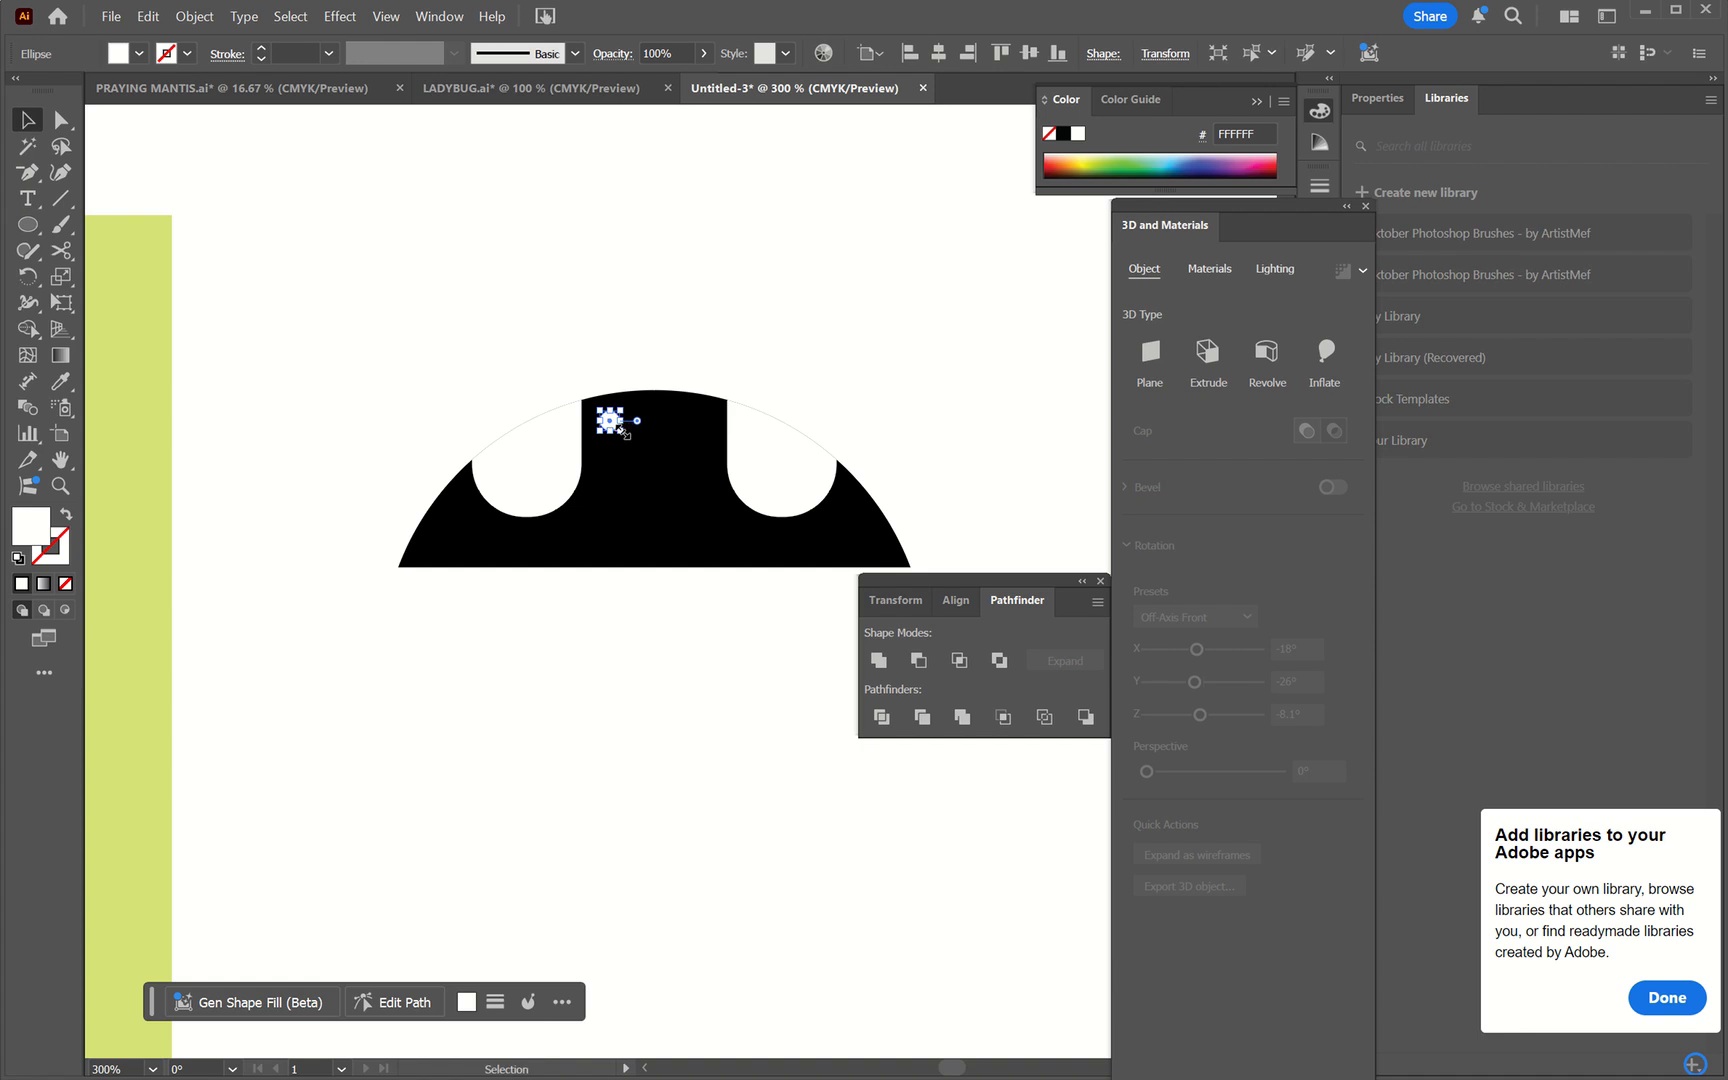
# - Duplicate the white eye circle horizontally to the other side of the black area between the markings
pyautogui.hotkey('ctrl', '=')
pyautogui.hotkey('ctrl', '=')
pyautogui.hotkey('ctrl', '=')
pyautogui.hscroll(3, 620, 430)
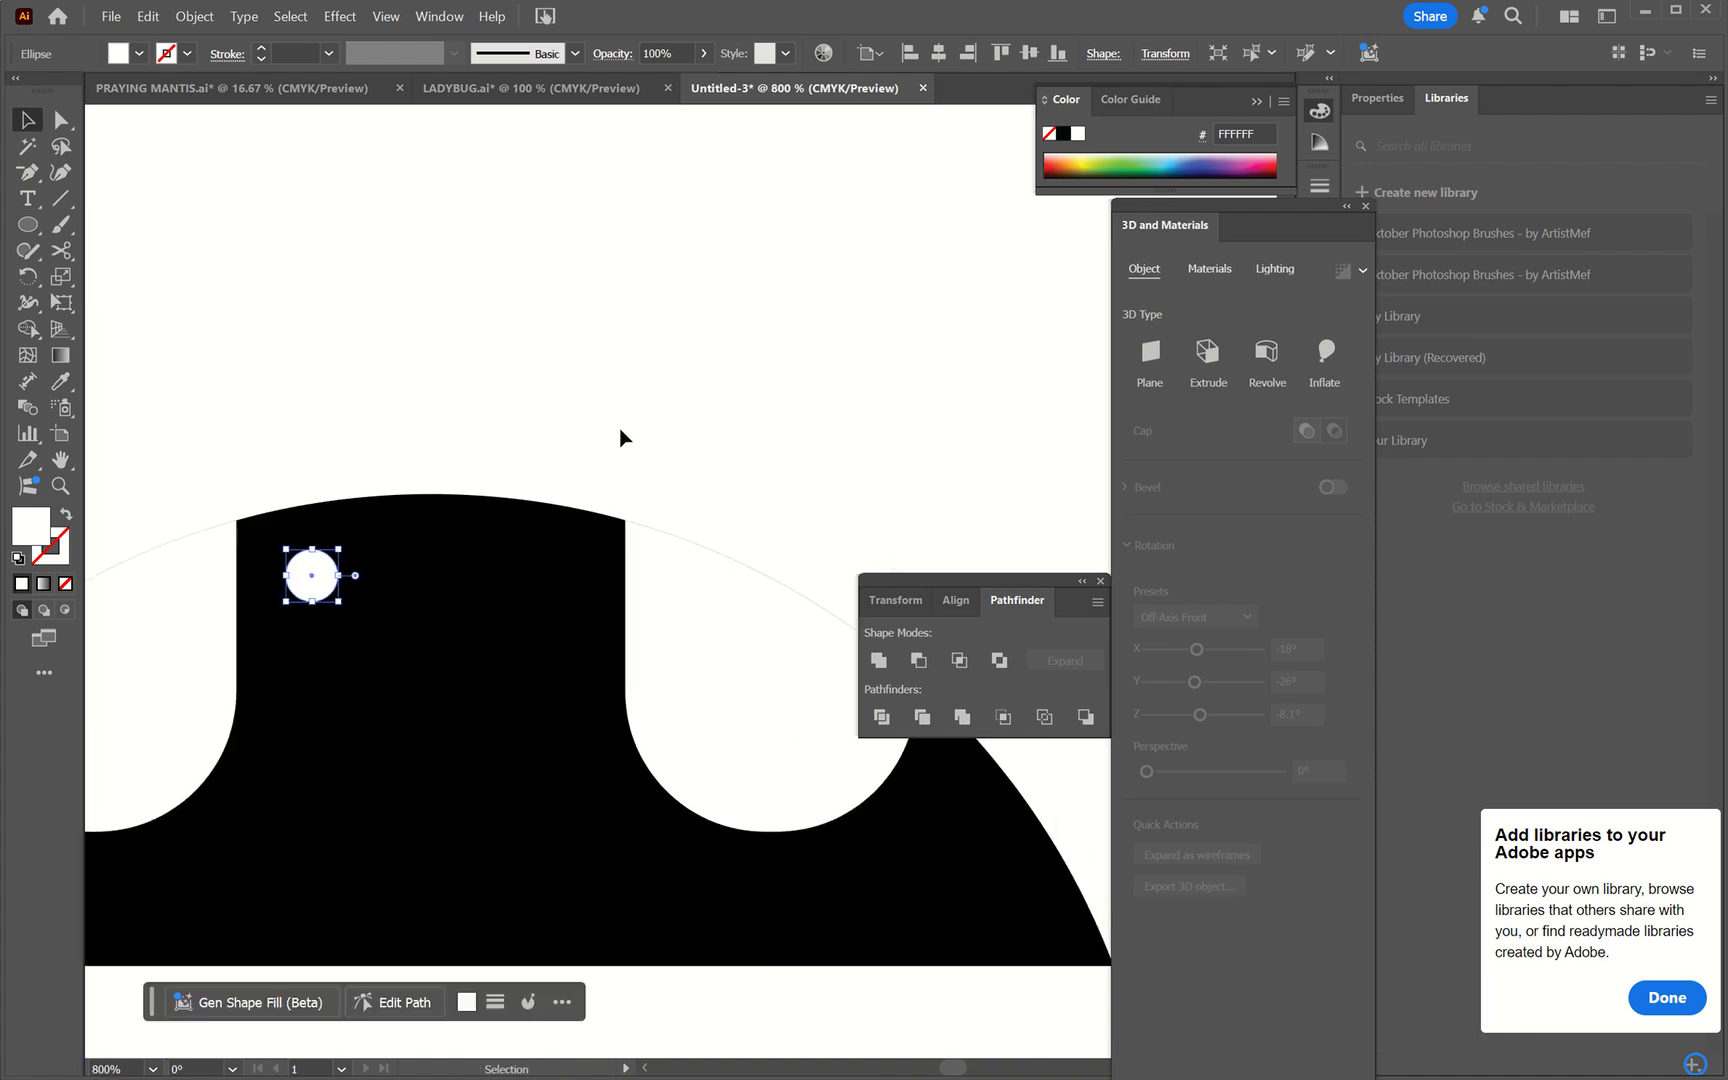
pyautogui.moveTo(325, 578); pyautogui.dragTo(558, 579)
# - Group the two white eye circles
pyautogui.click(196, 625)
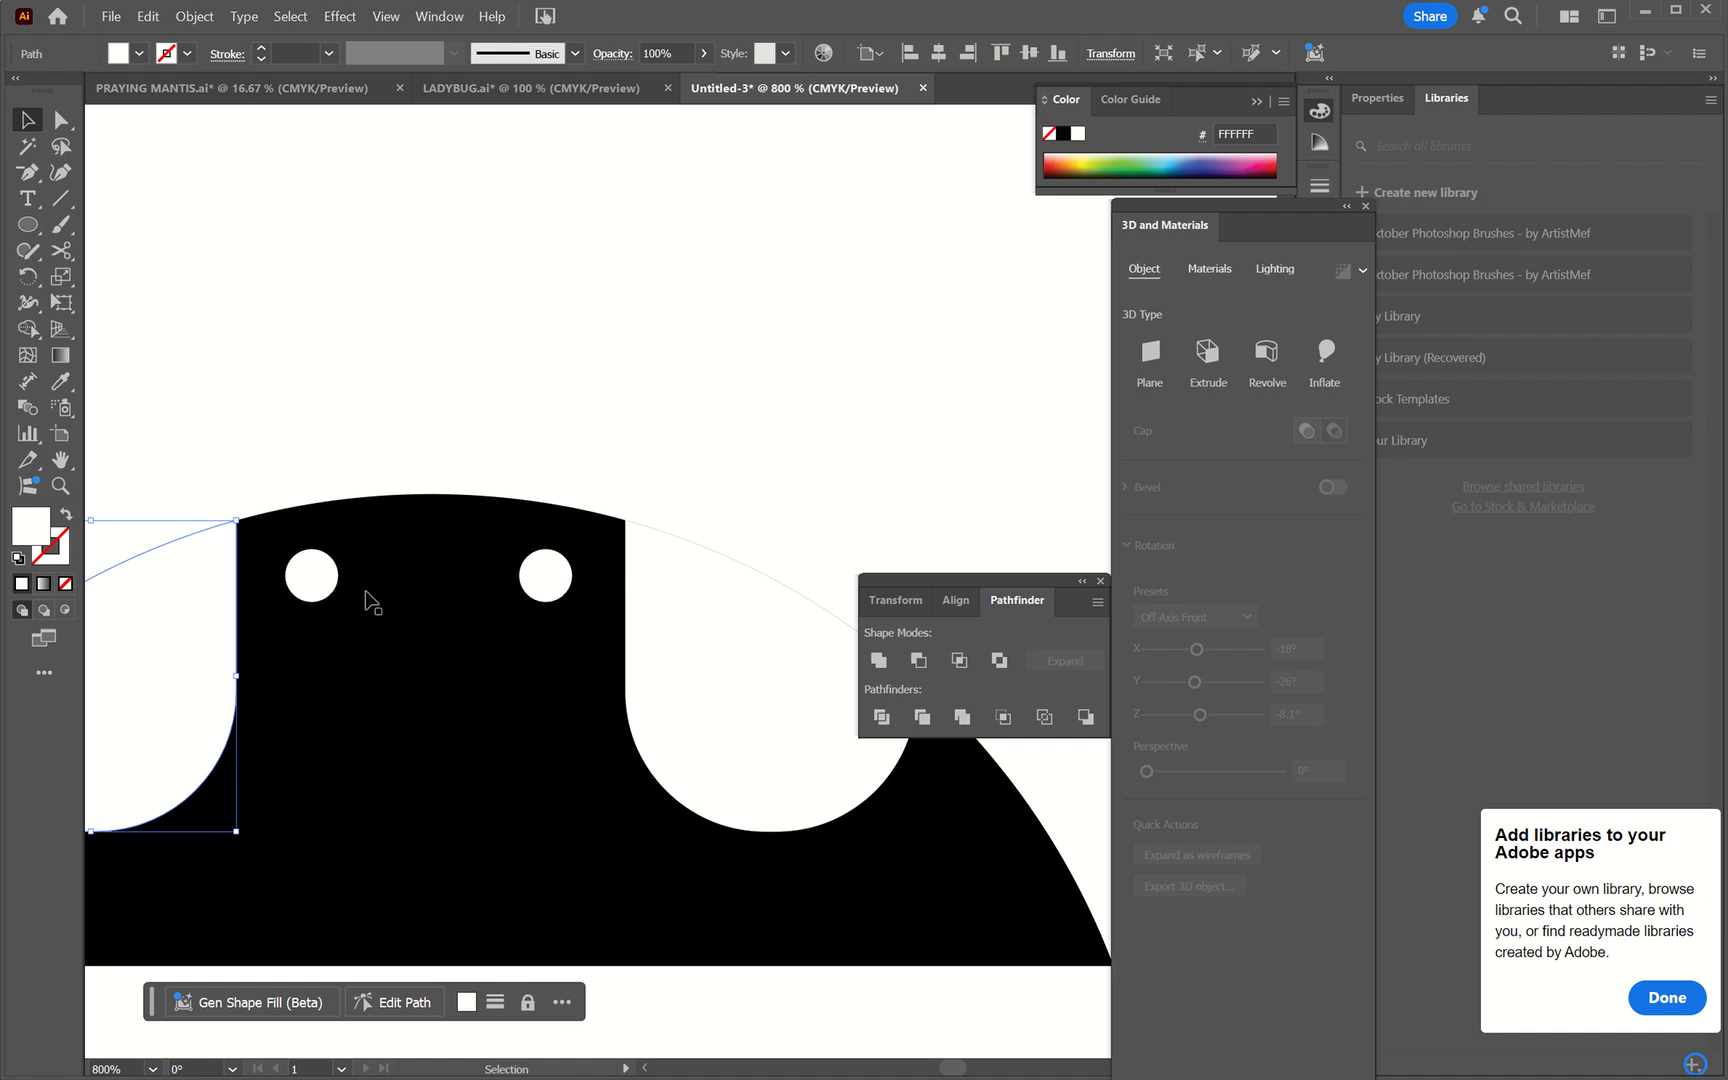
pyautogui.click(341, 587)
pyautogui.click(309, 573)
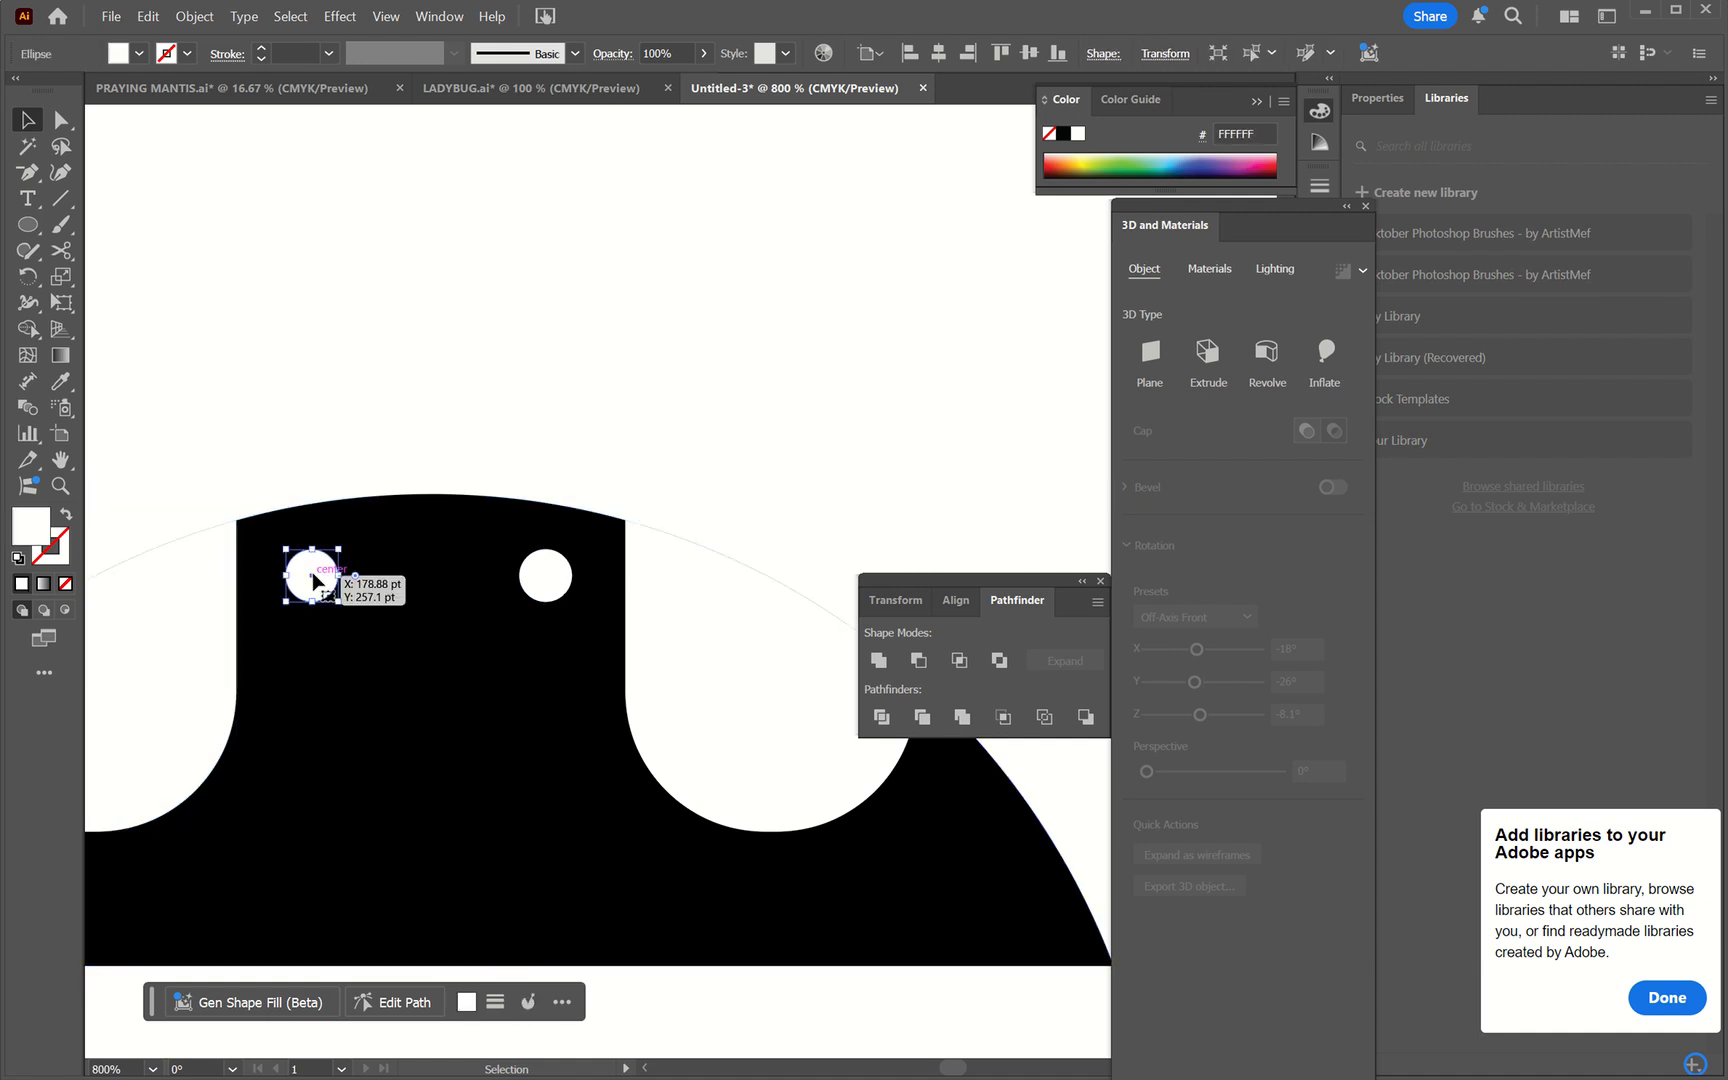
pyautogui.keyDown('shift'); pyautogui.click(549, 578); pyautogui.keyUp('shift')
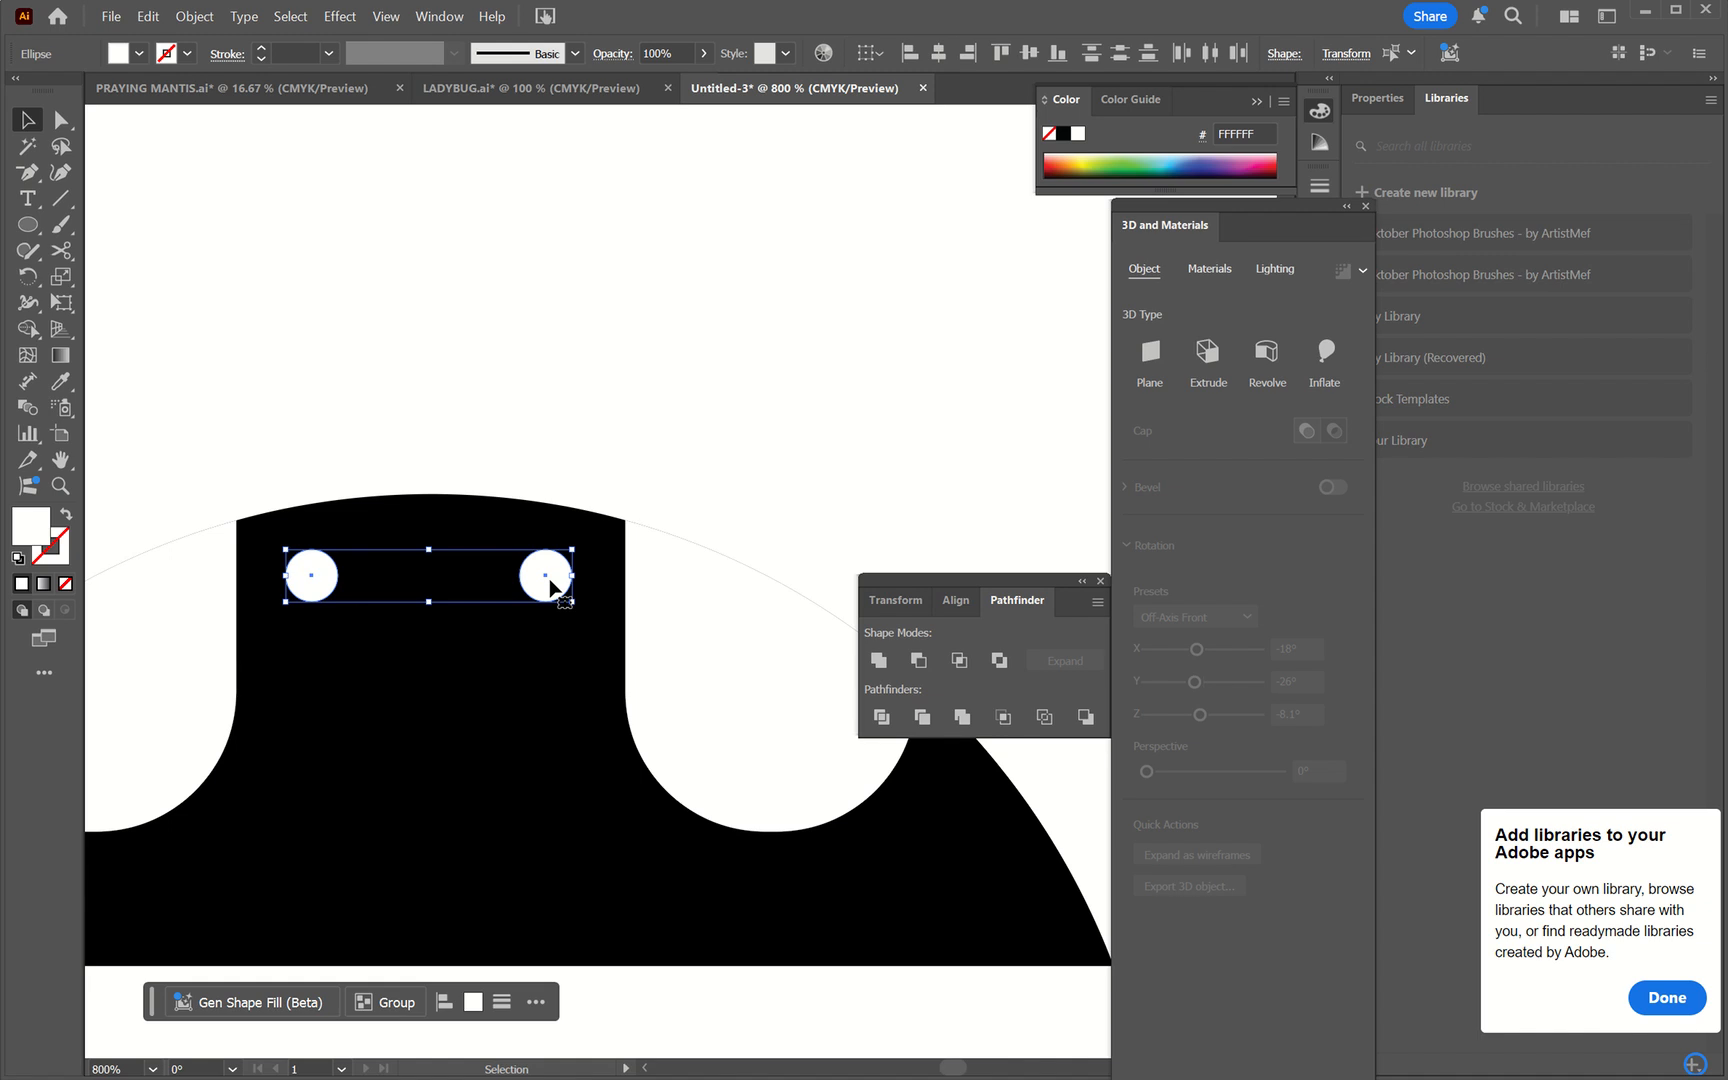
pyautogui.hotkey('ctrl', 'g')
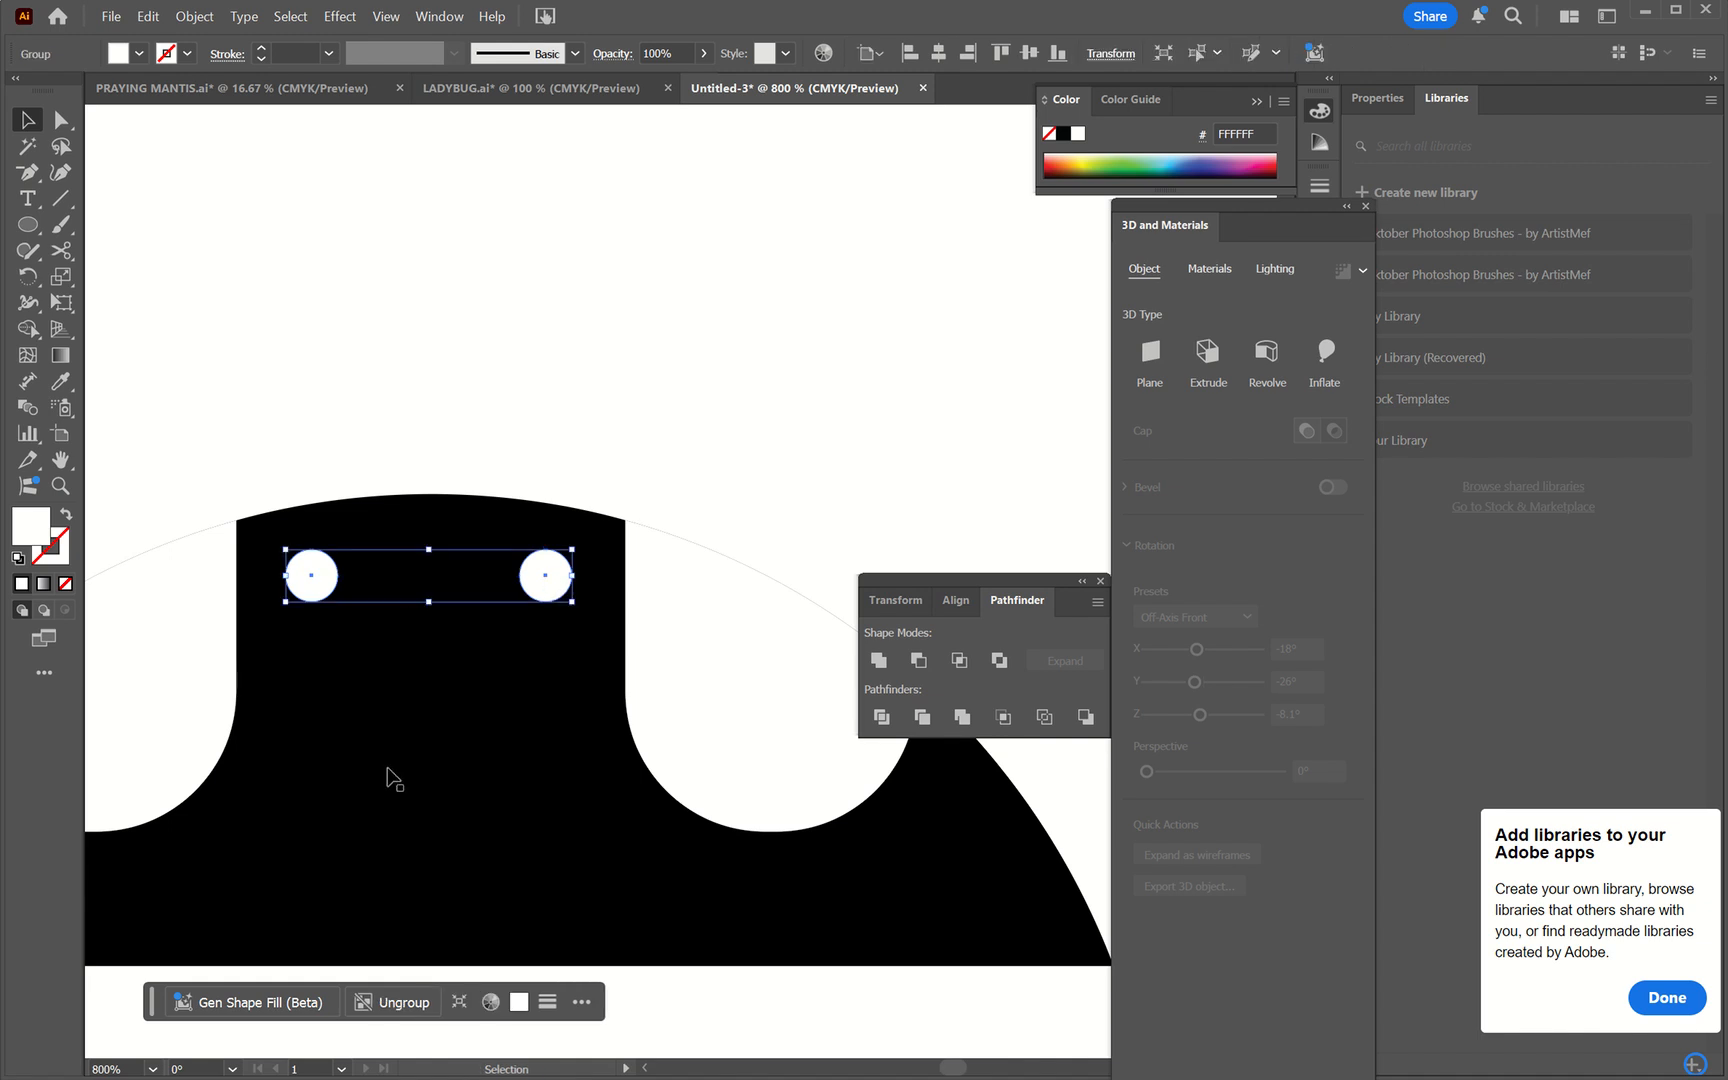
# - Try to centre the head, the two separate white markings and the eye group horizontally on one another
pyautogui.click(388, 770)
pyautogui.keyDown('shift'); pyautogui.click(172, 717); pyautogui.keyUp('shift')
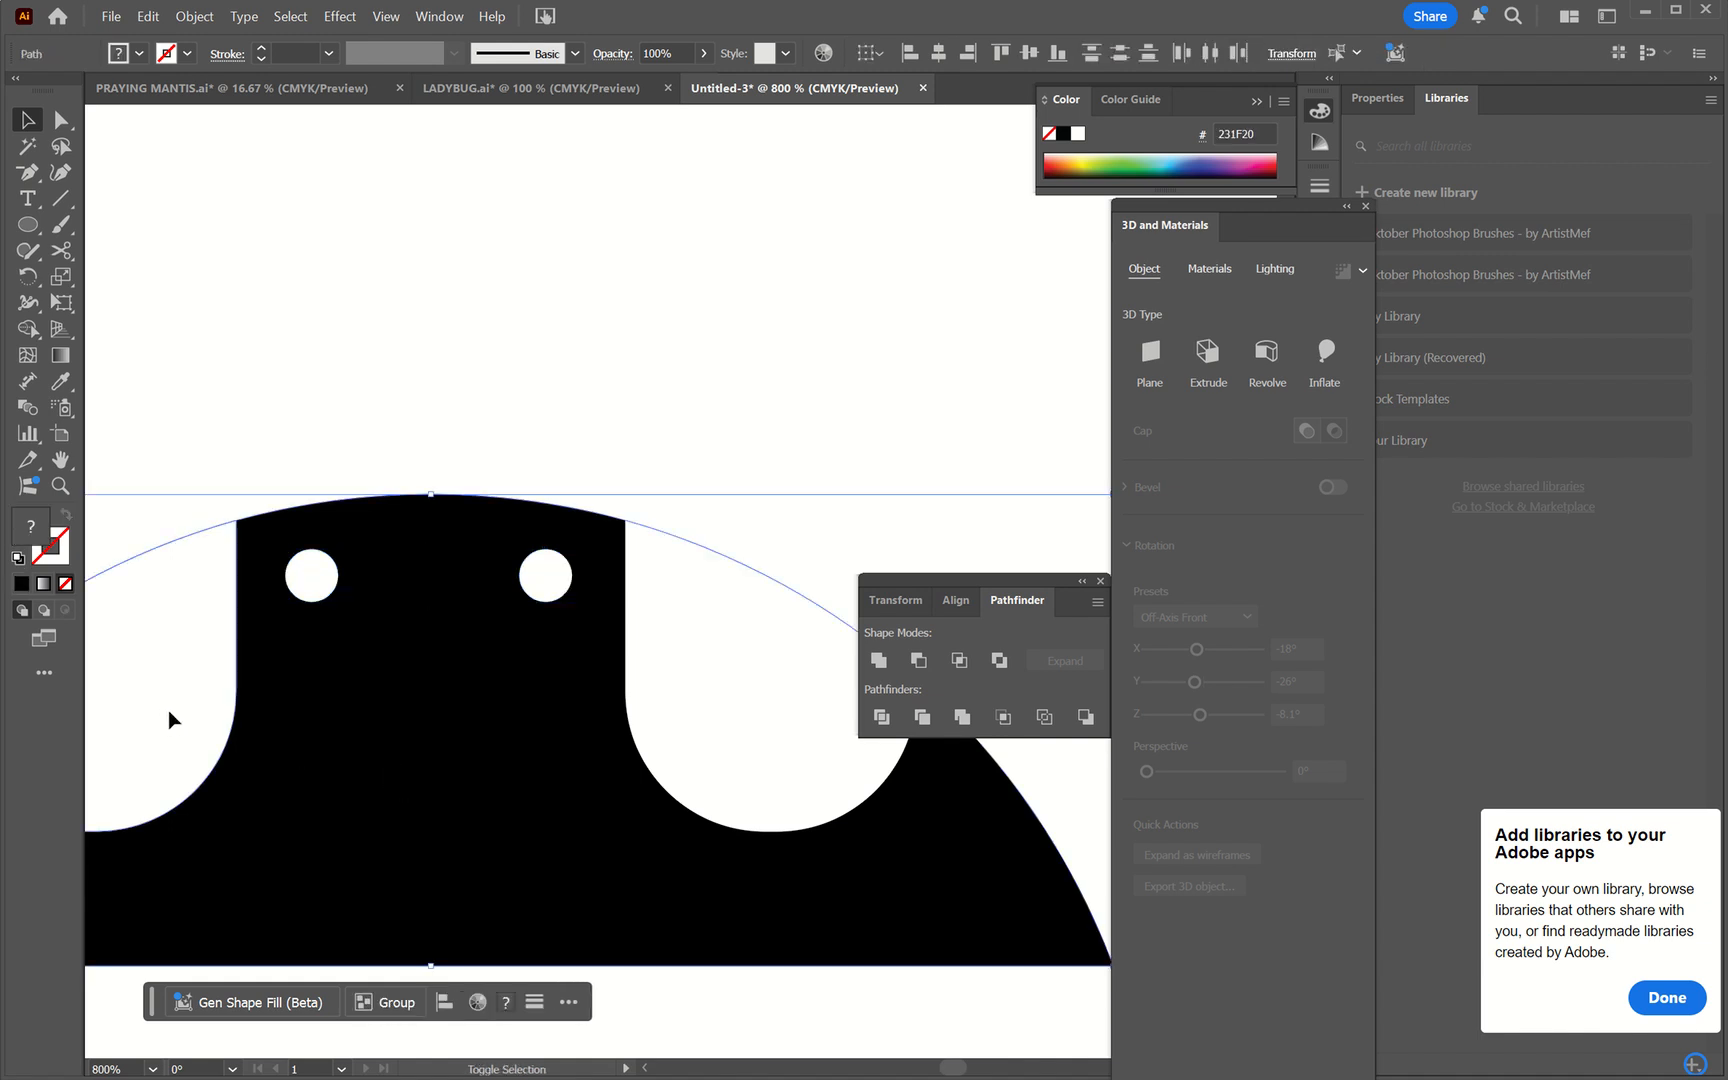
pyautogui.keyDown('shift'); pyautogui.click(762, 683); pyautogui.keyUp('shift')
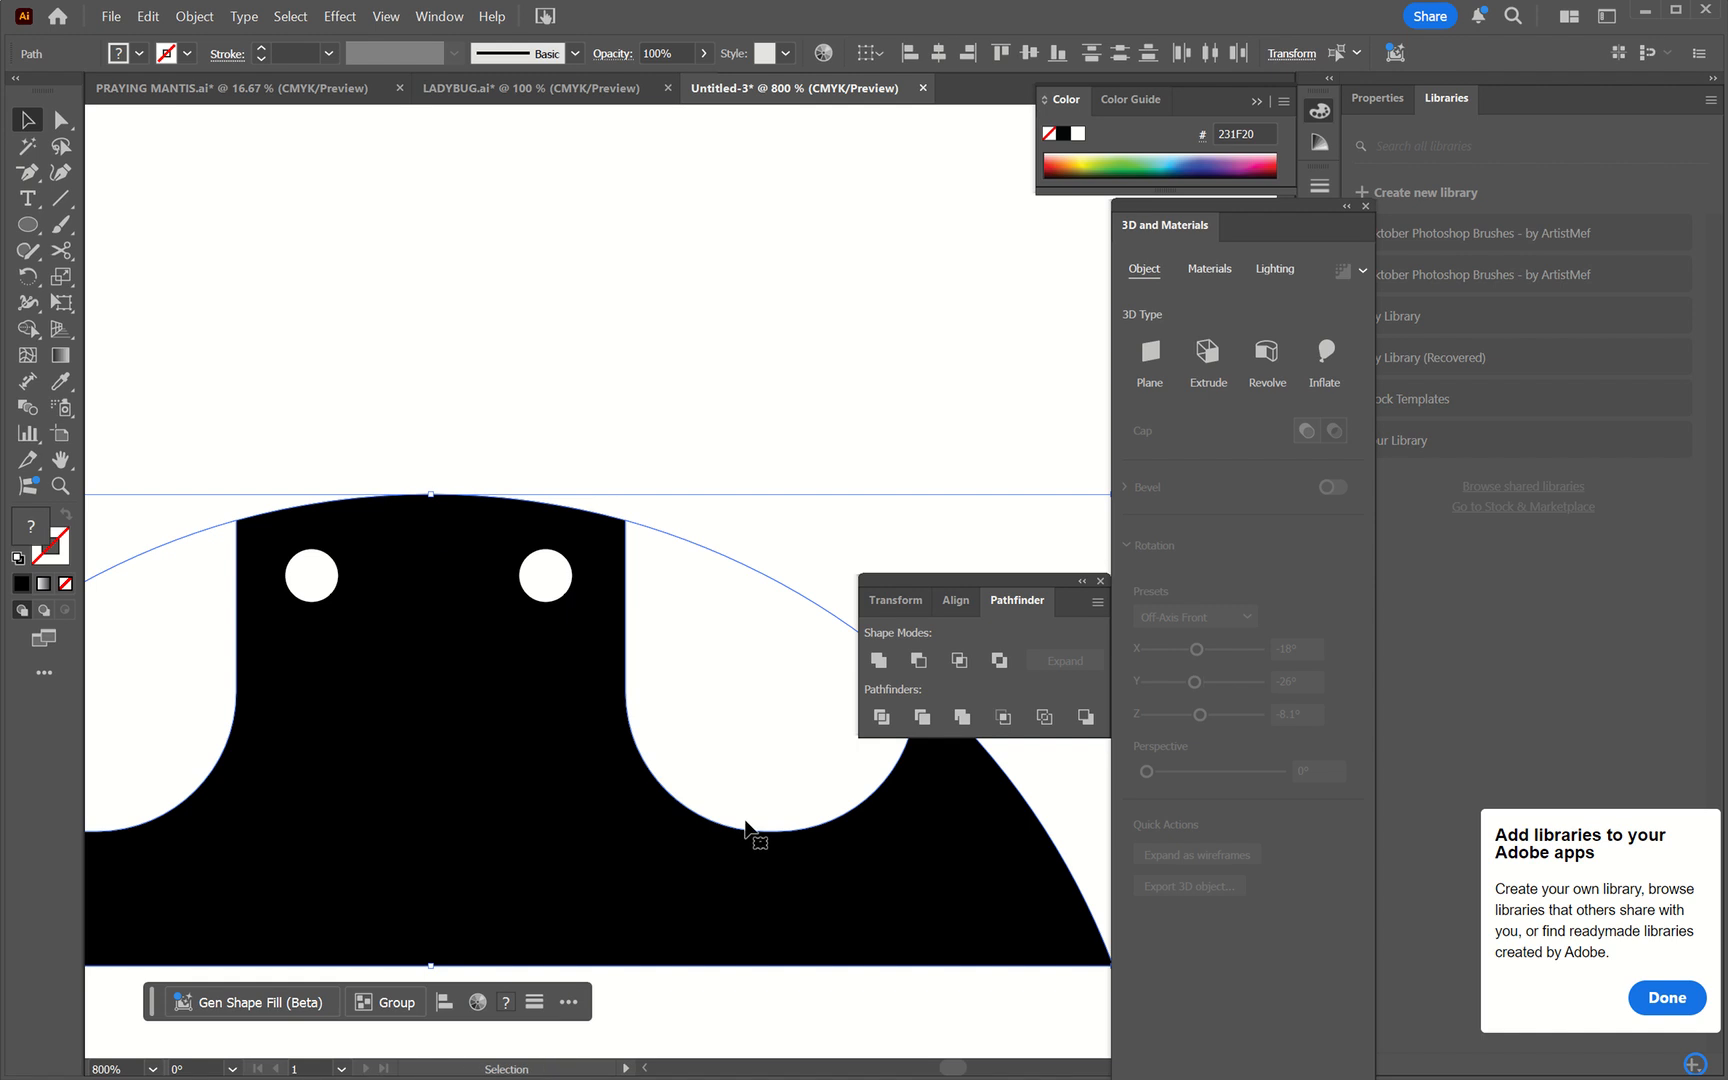
pyautogui.scroll(-3, 750, 826)
pyautogui.click(745, 822)
pyautogui.moveTo(768, 839); pyautogui.dragTo(148, 523)
pyautogui.keyDown('shift'); pyautogui.click(322, 388); pyautogui.keyUp('shift')
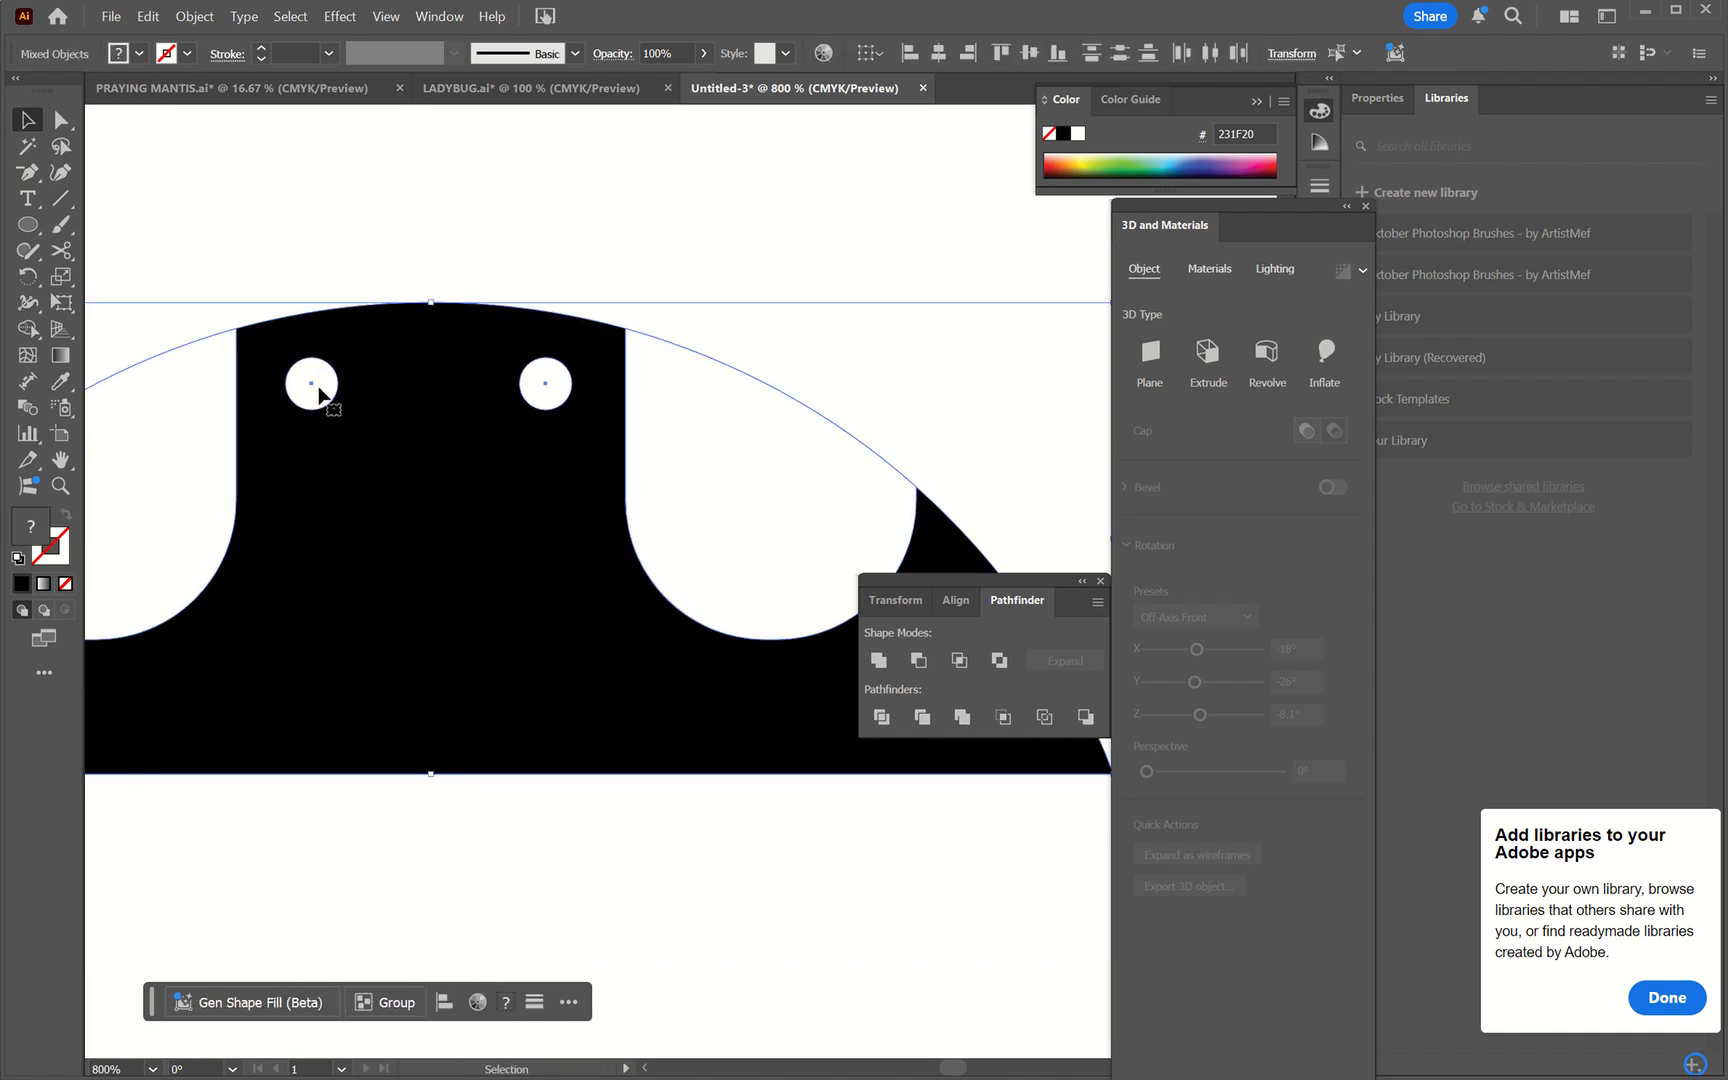
pyautogui.click(940, 56)
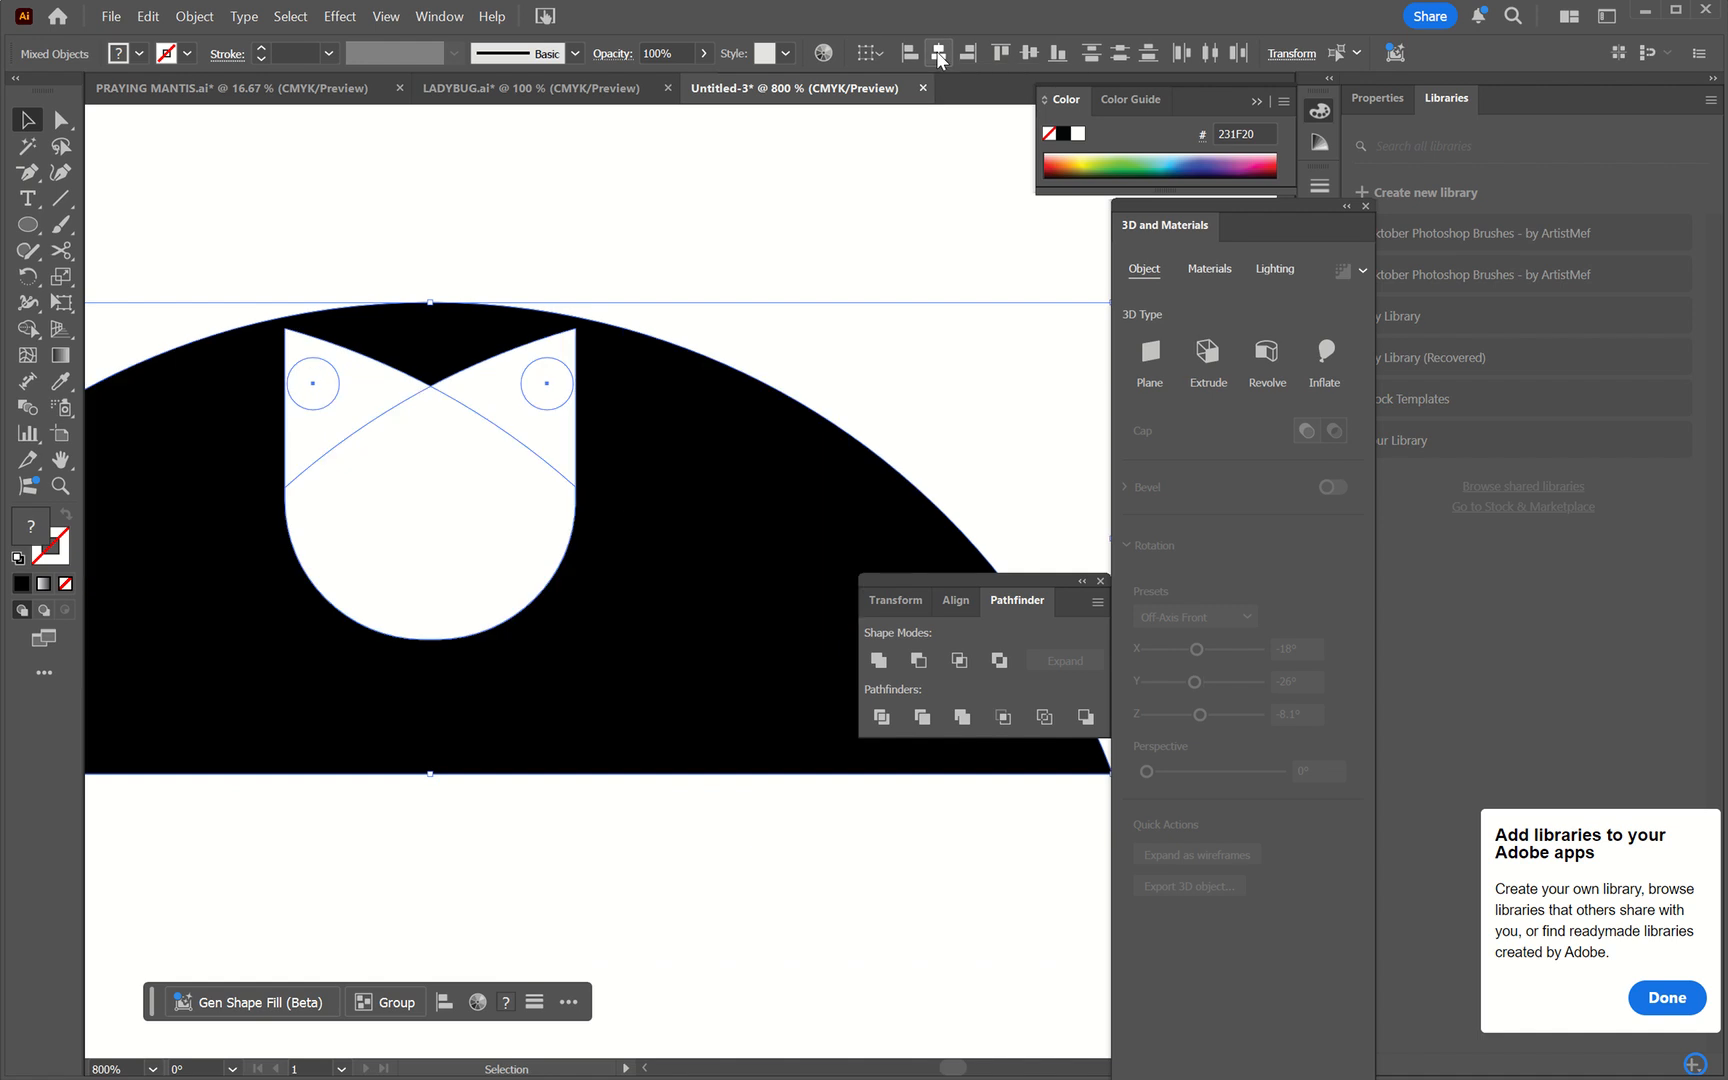
pyautogui.hotkey('ctrl', 'z')
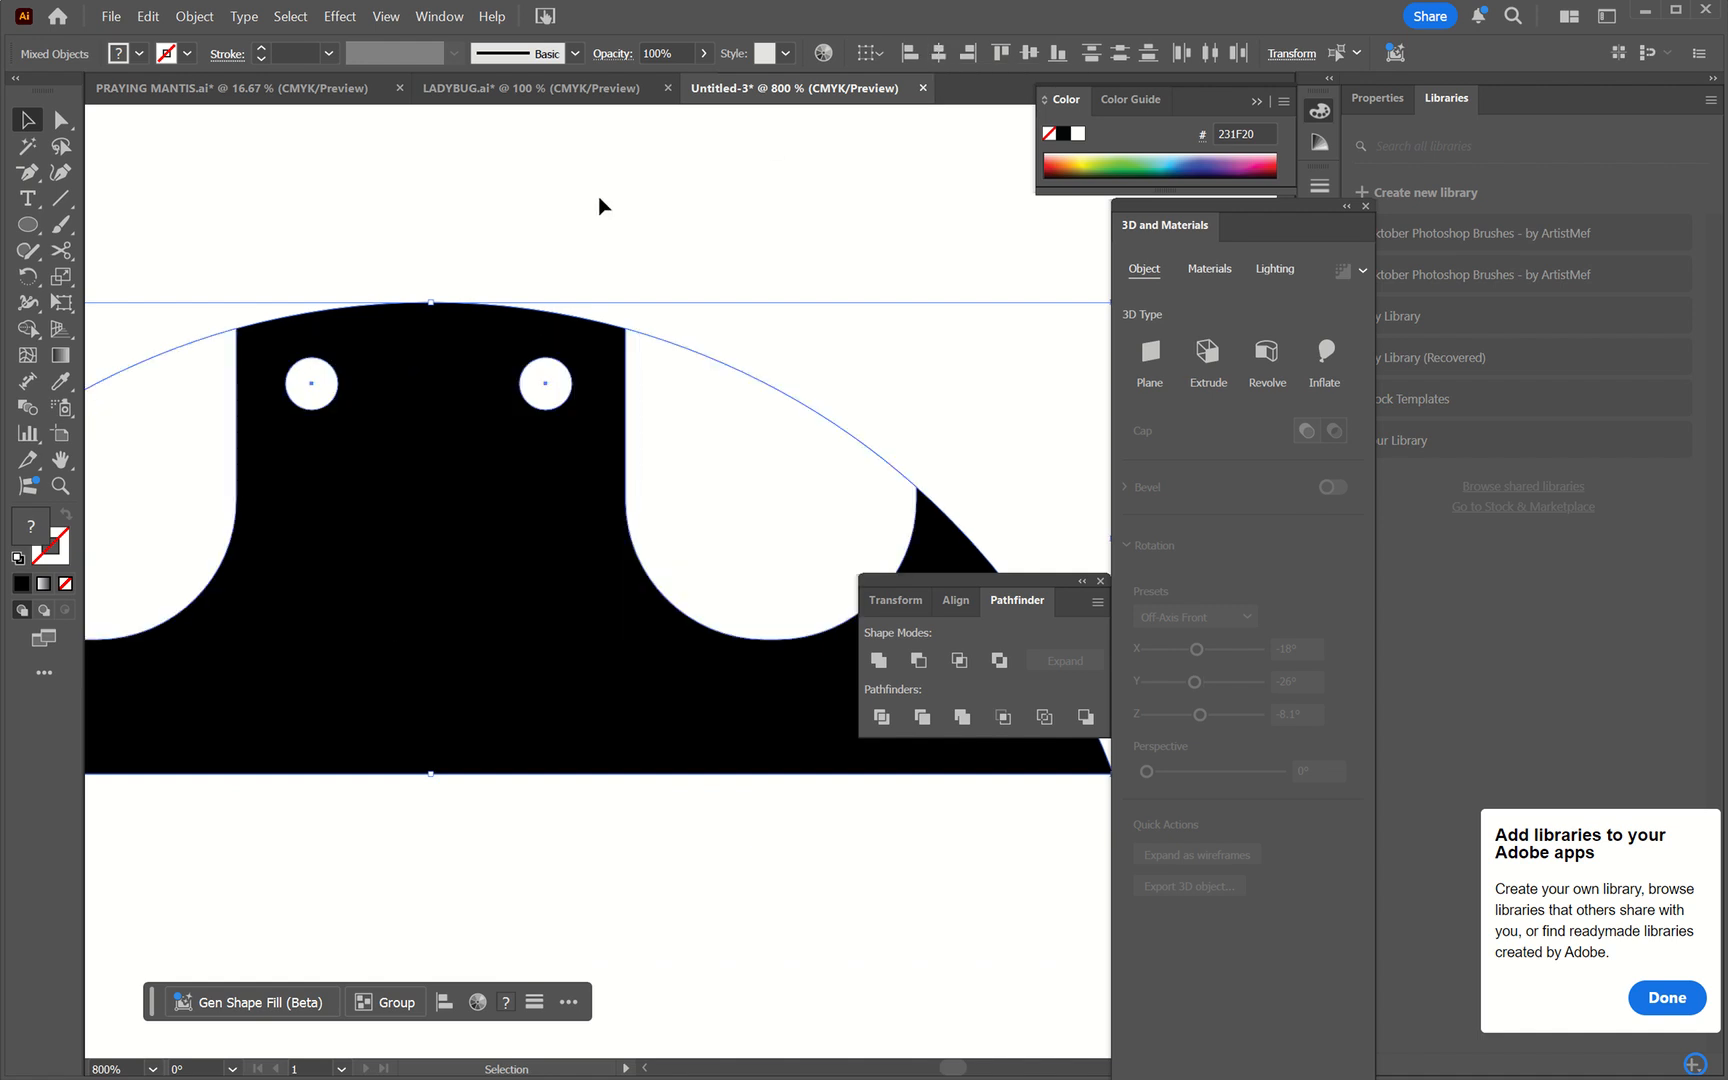
# - Group the two white side markings of the head
pyautogui.click(598, 196)
pyautogui.click(150, 524)
pyautogui.keyDown('shift'); pyautogui.click(697, 479); pyautogui.keyUp('shift')
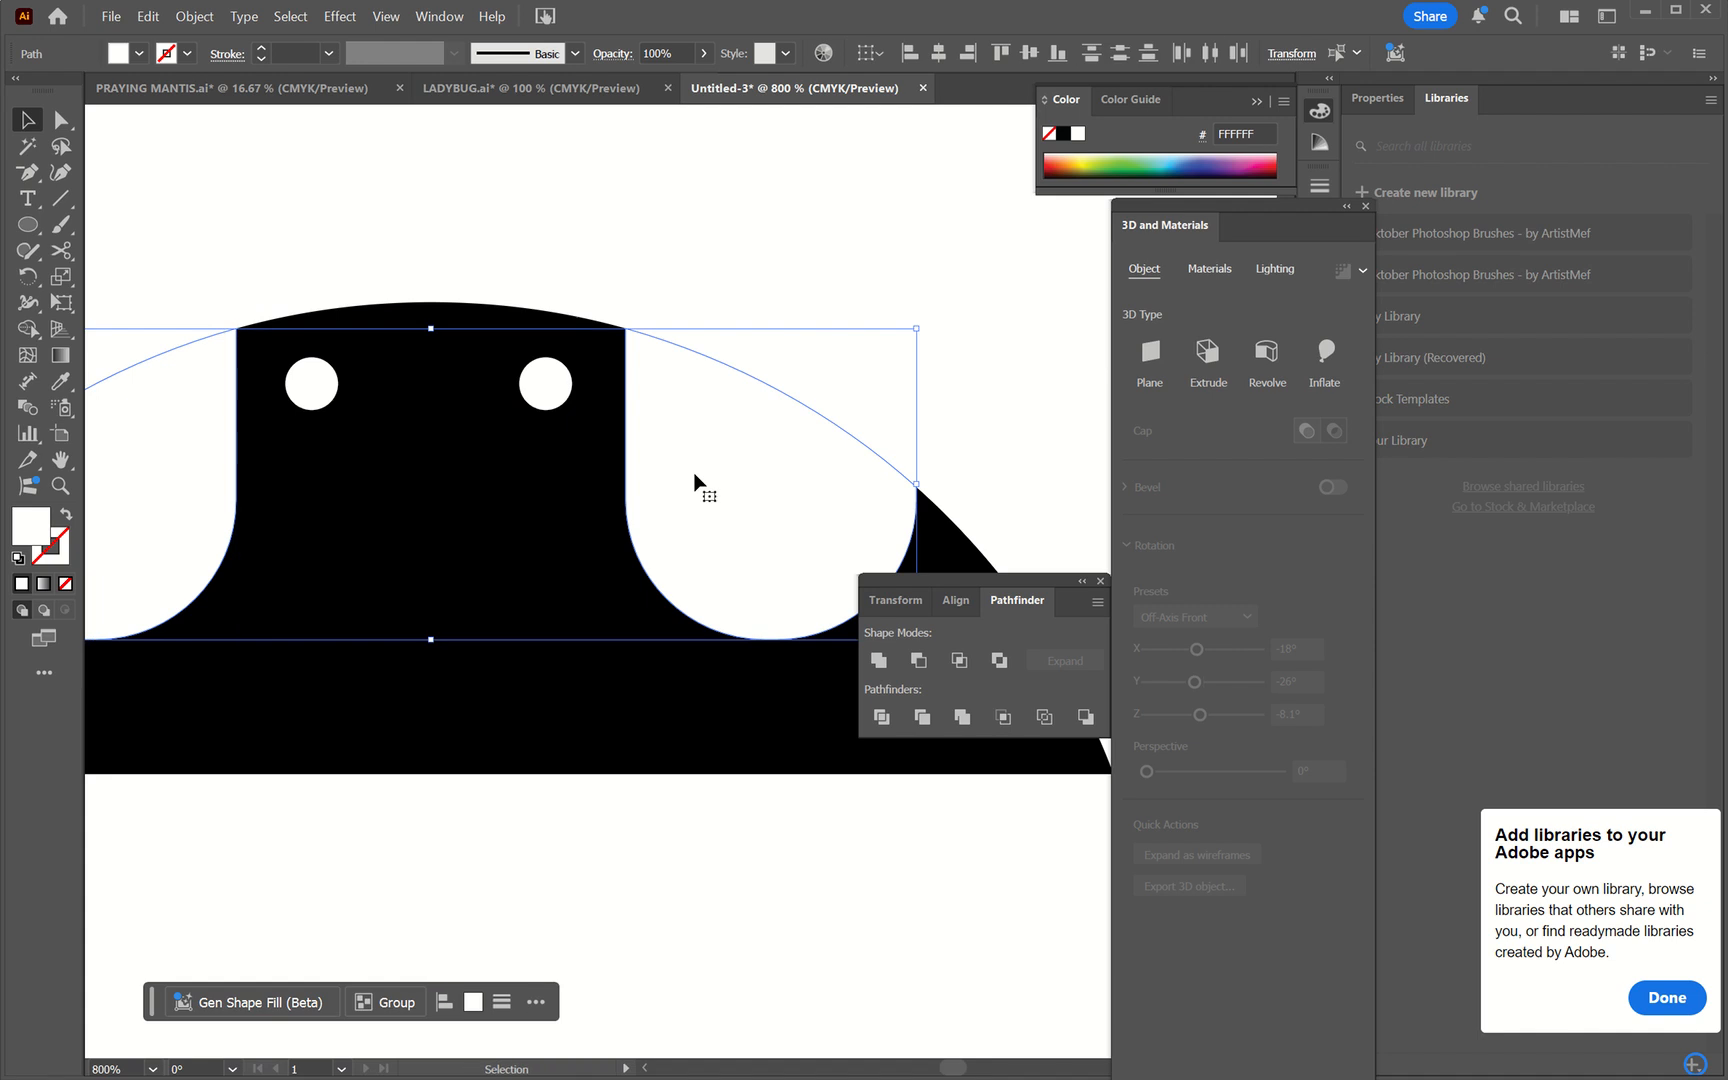
pyautogui.hotkey('ctrl', 'g')
# - Centre the marking group, the black head and the eye group horizontally on one another
pyautogui.keyDown('shift'); pyautogui.click(521, 700); pyautogui.keyUp('shift')
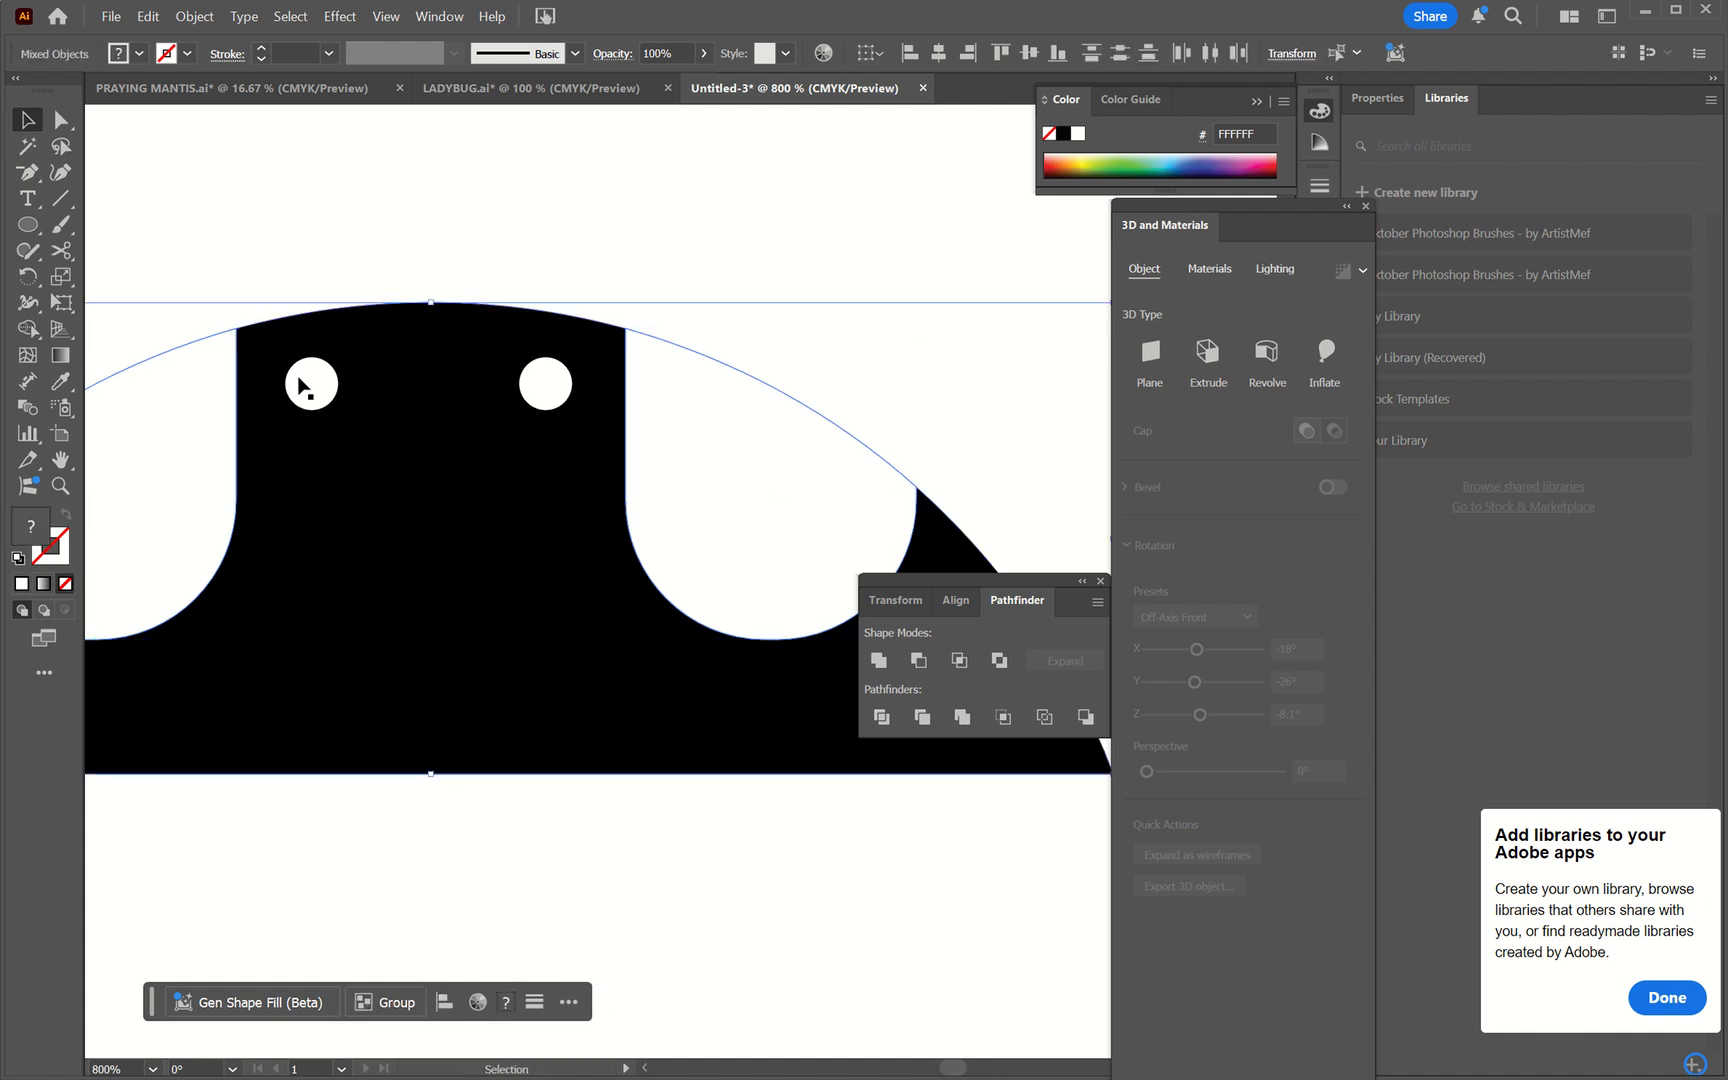
pyautogui.keyDown('shift'); pyautogui.click(305, 390); pyautogui.keyUp('shift')
pyautogui.click(941, 55)
pyautogui.click(460, 215)
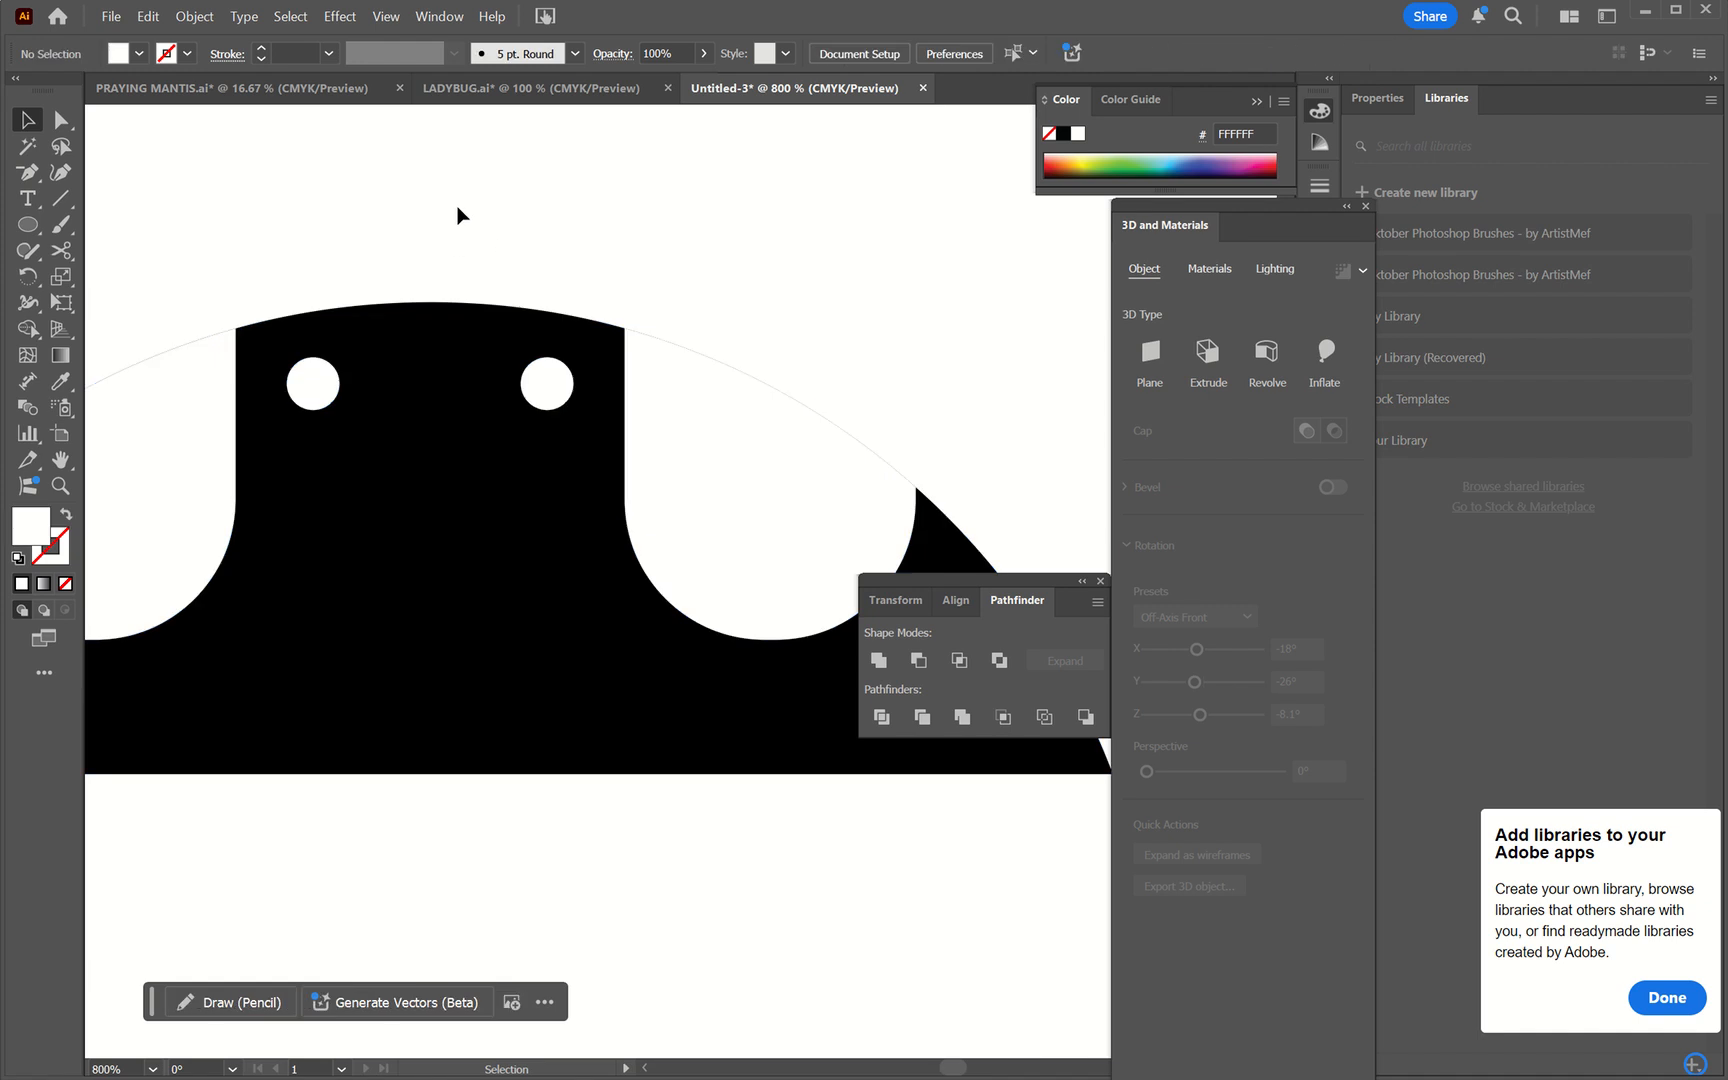
# - Draw a rectangle about 147 by 169 pt and place its upper edge against the flat base of the head
pyautogui.hotkey('ctrl', '-')
pyautogui.hotkey('ctrl', '-')
pyautogui.hotkey('ctrl', '-')
pyautogui.hotkey('ctrl', '-')
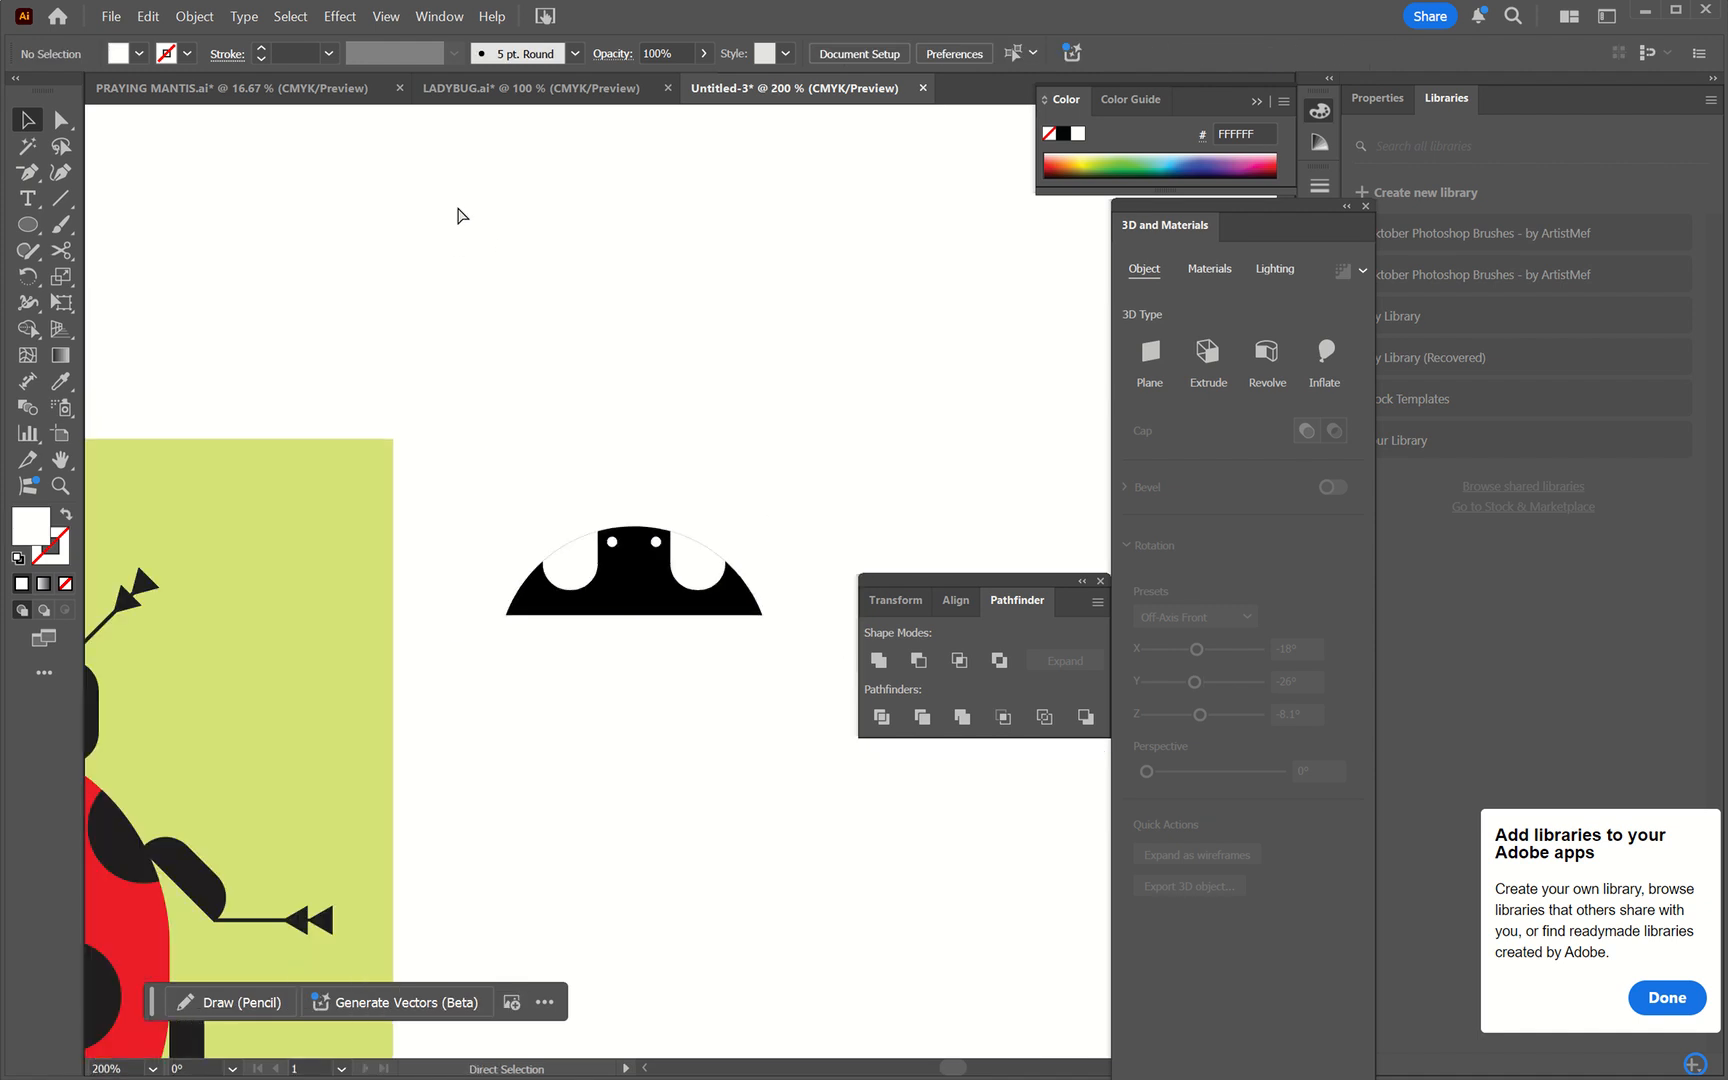
pyautogui.hotkey('ctrl', '-')
pyautogui.scroll(-3, 460, 215)
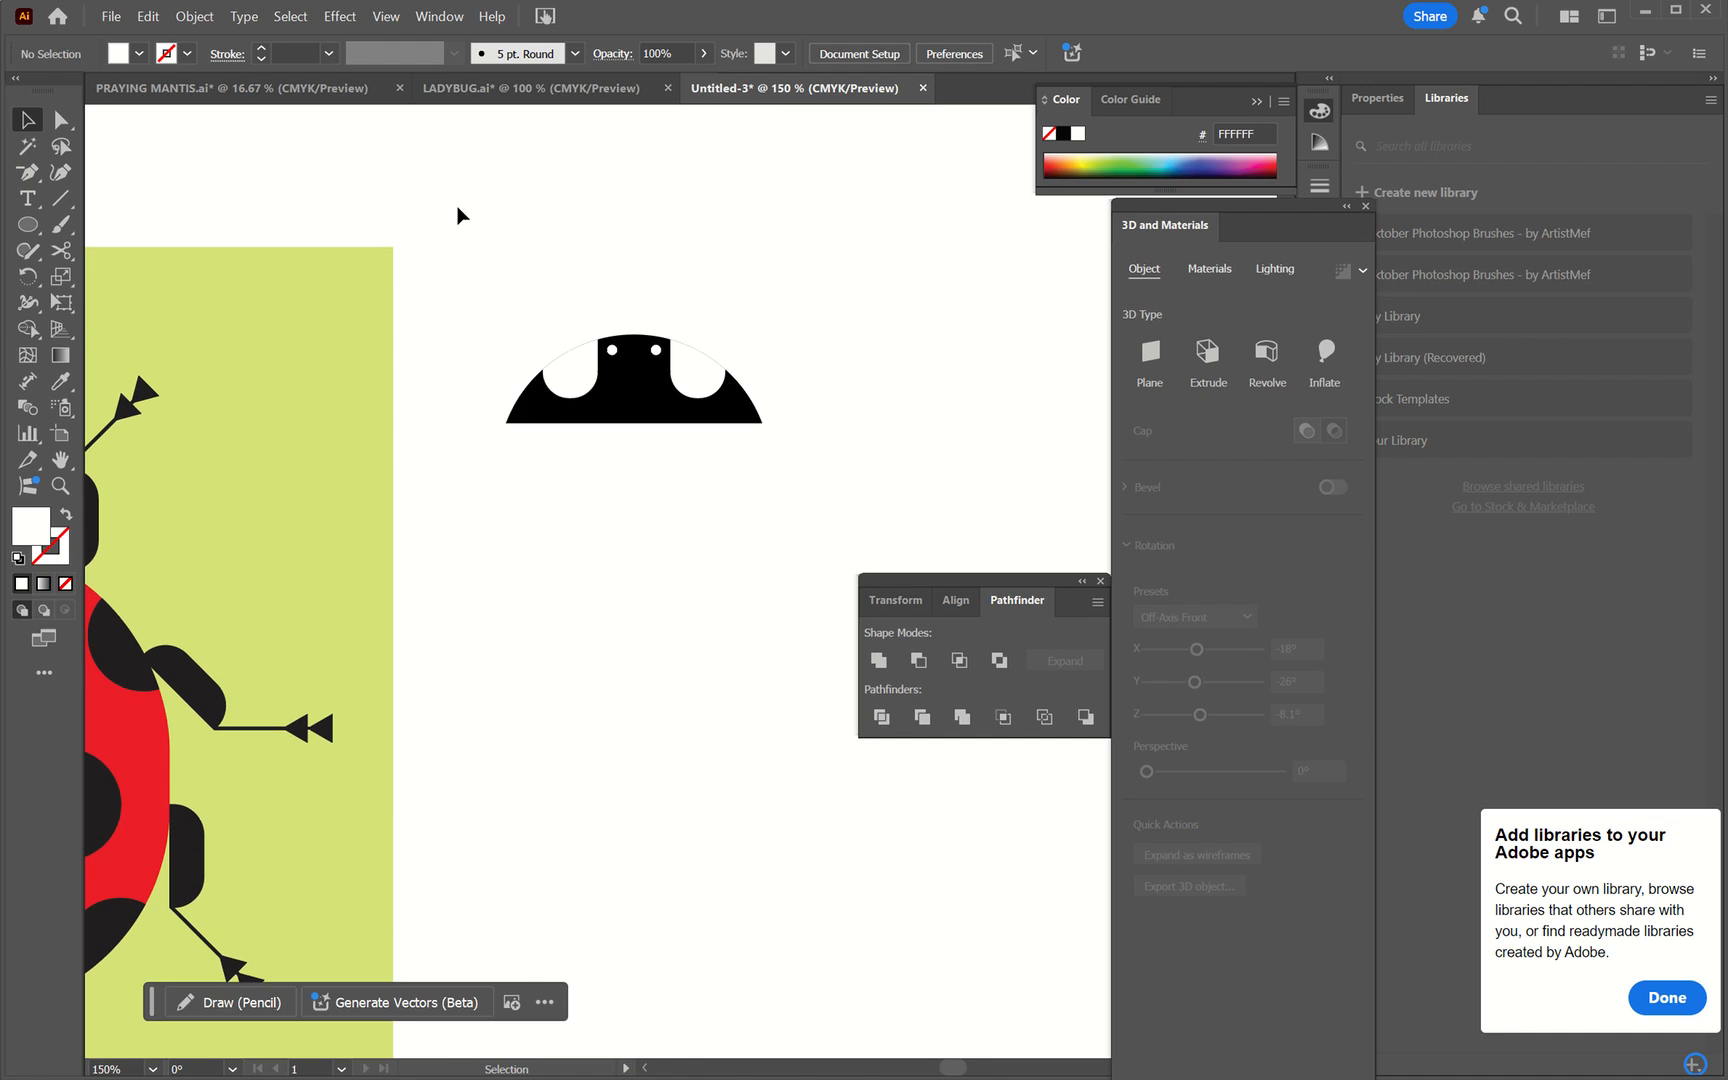
pyautogui.hscroll(-2, 460, 215)
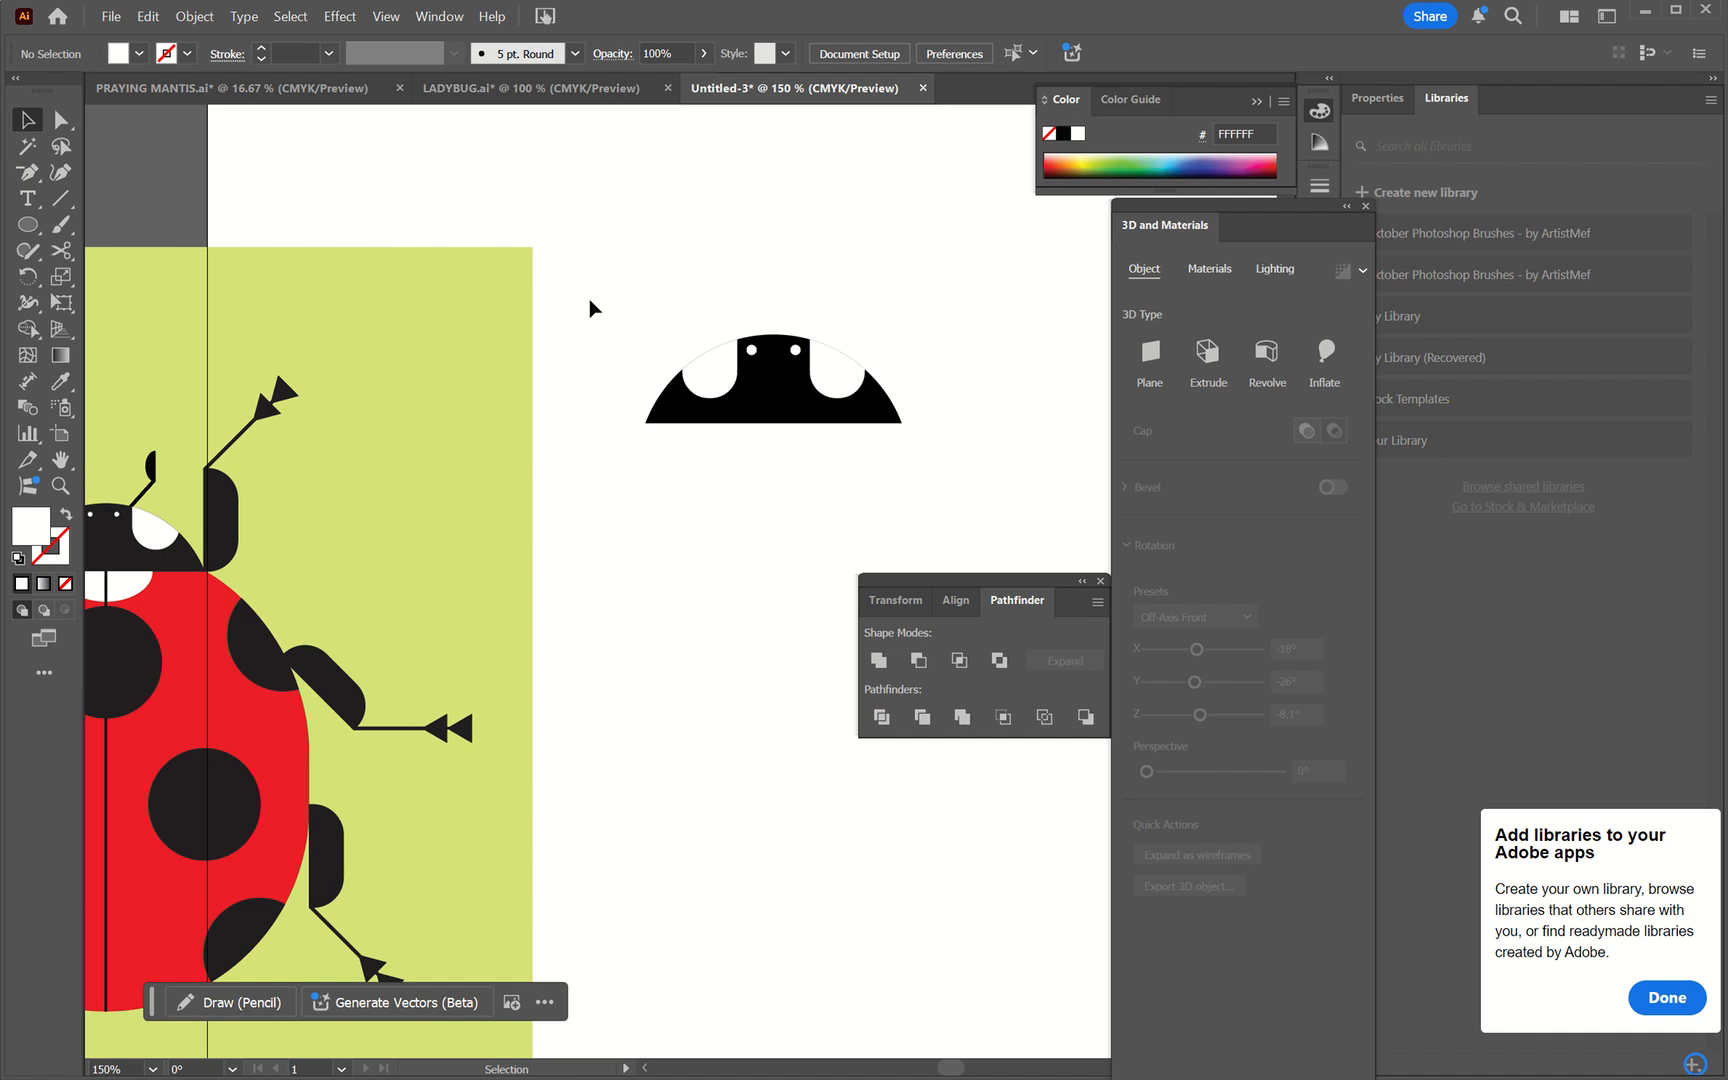
pyautogui.hscroll(3, 589, 298)
pyautogui.scroll(-2, 589, 298)
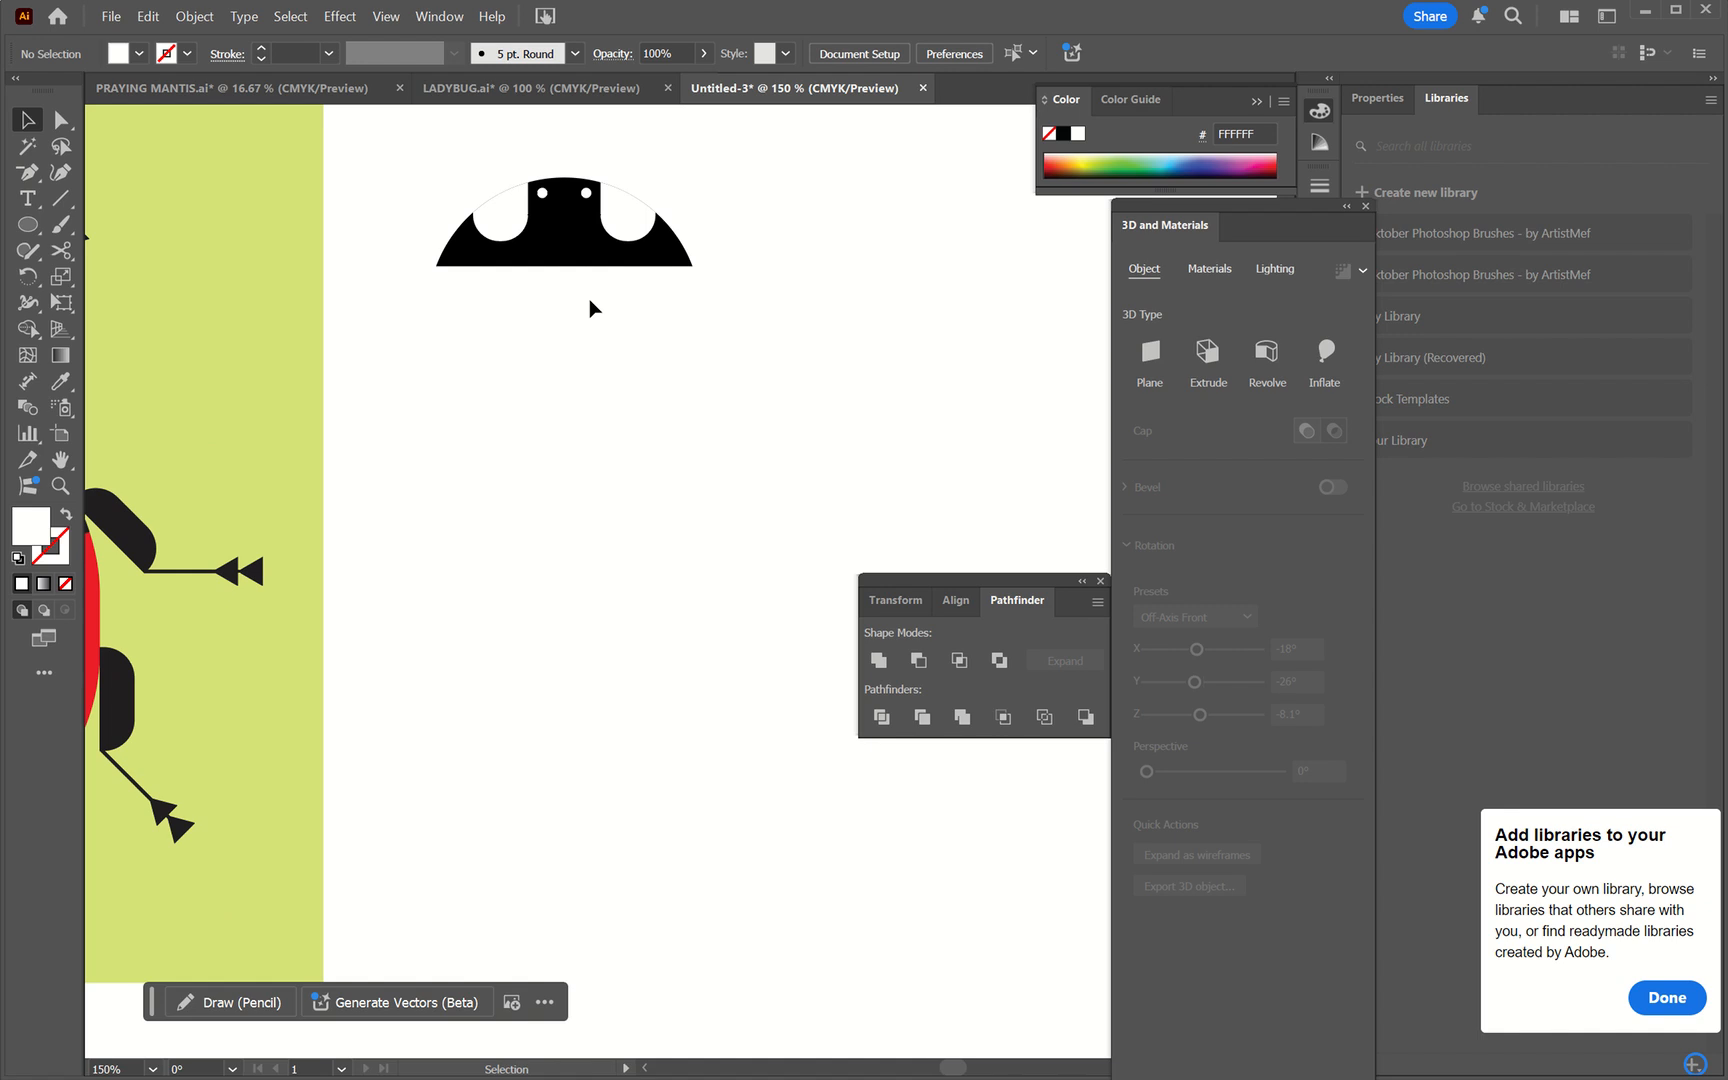
pyautogui.press('m')
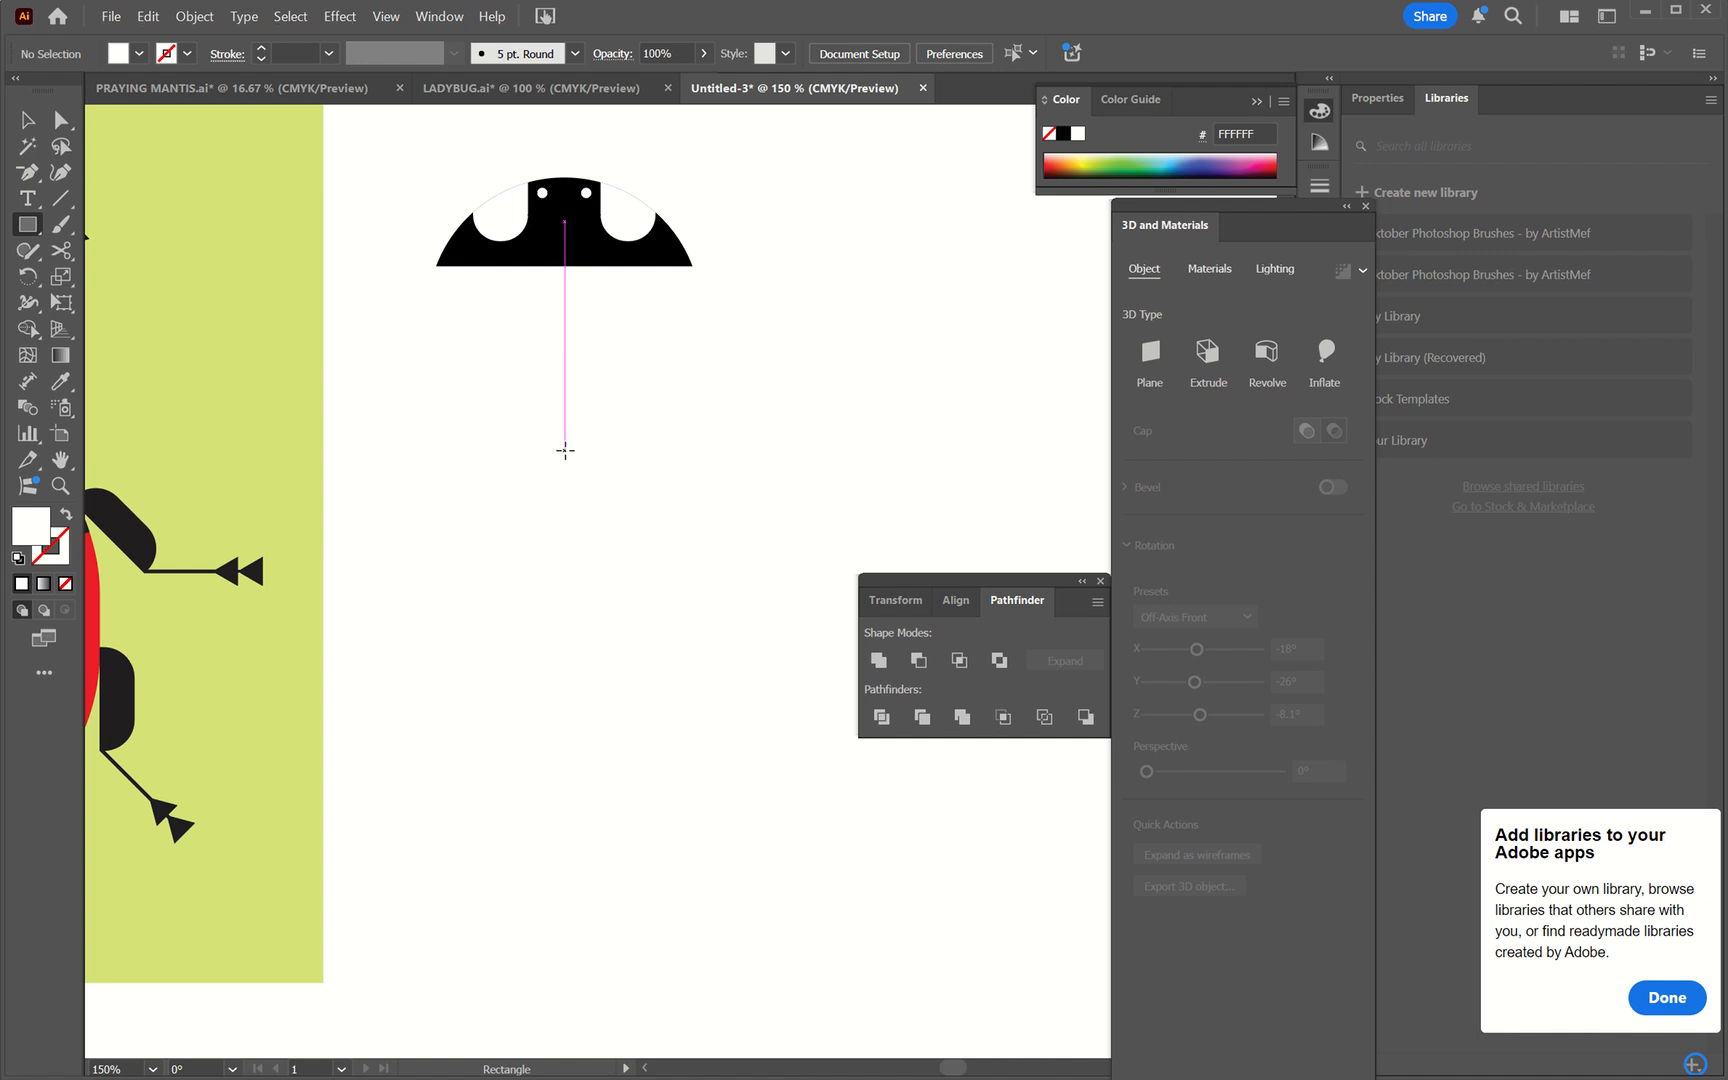
pyautogui.moveTo(565, 450); pyautogui.dragTo(789, 707)
pyautogui.press('v')
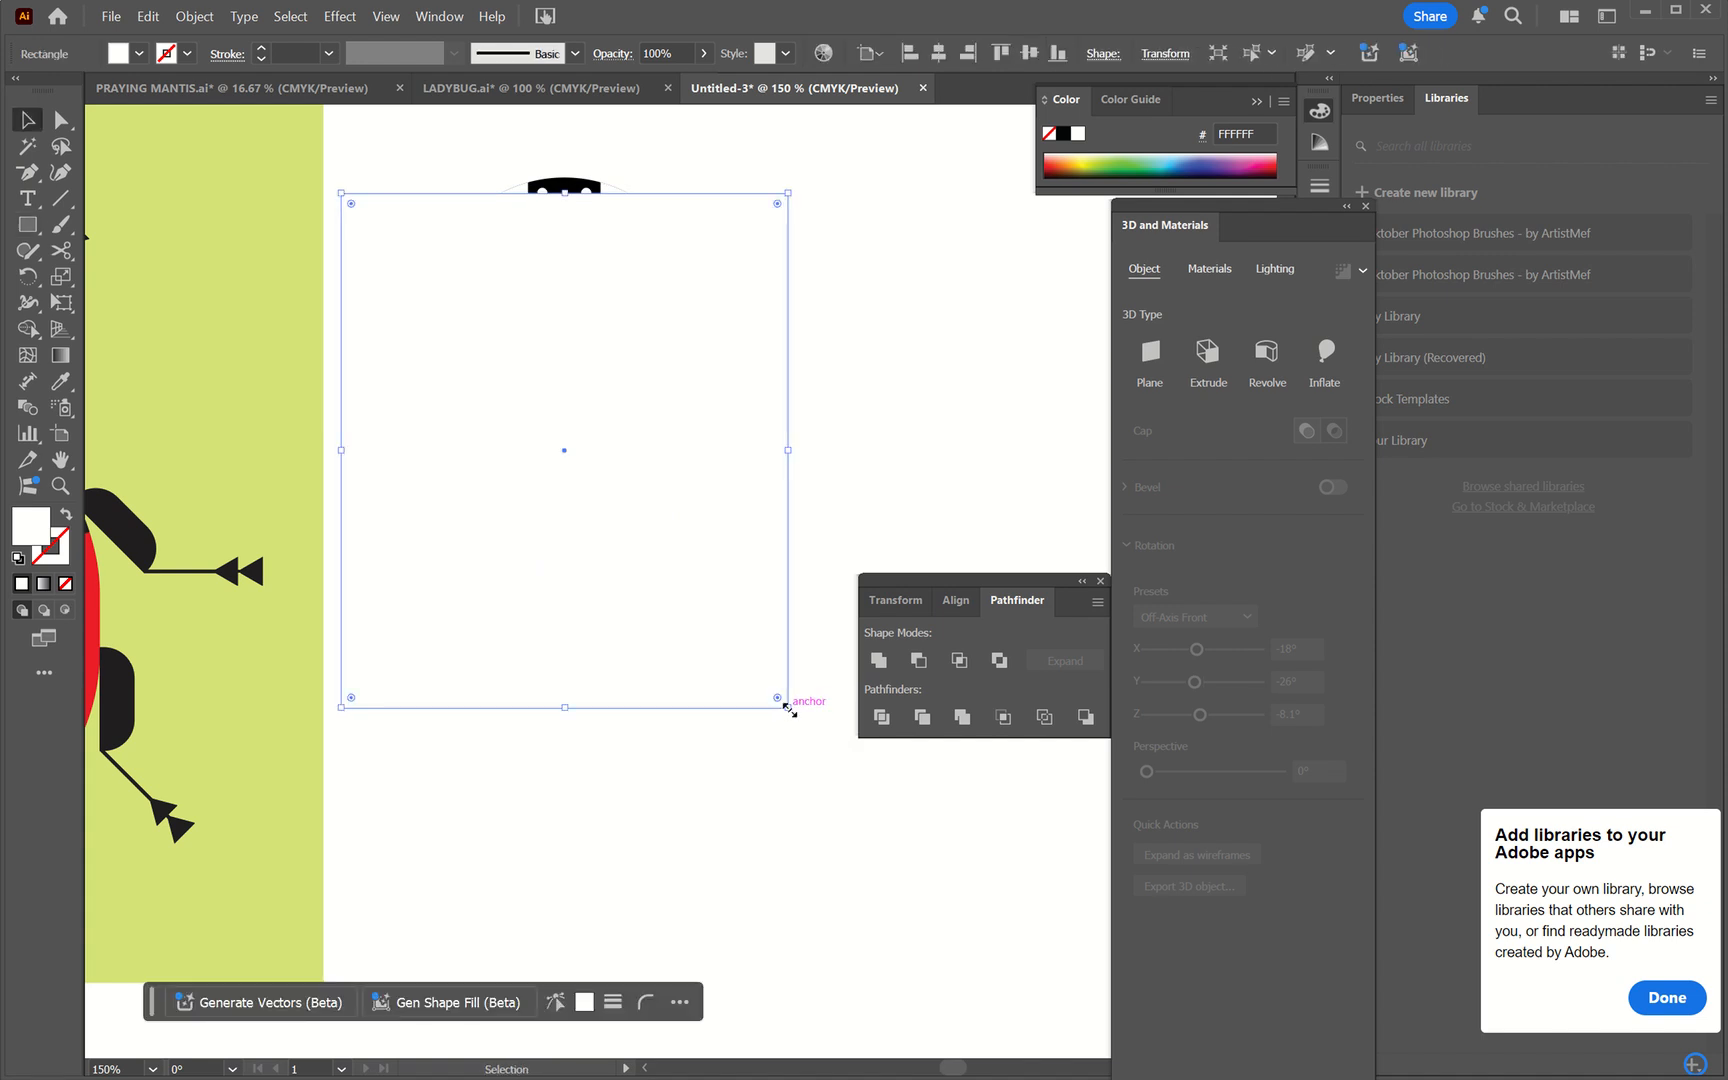
pyautogui.moveTo(733, 582); pyautogui.dragTo(742, 653)
# - Fill the rectangle with the red EC1F27 sampled from the reference ladybug's body
pyautogui.press('i')
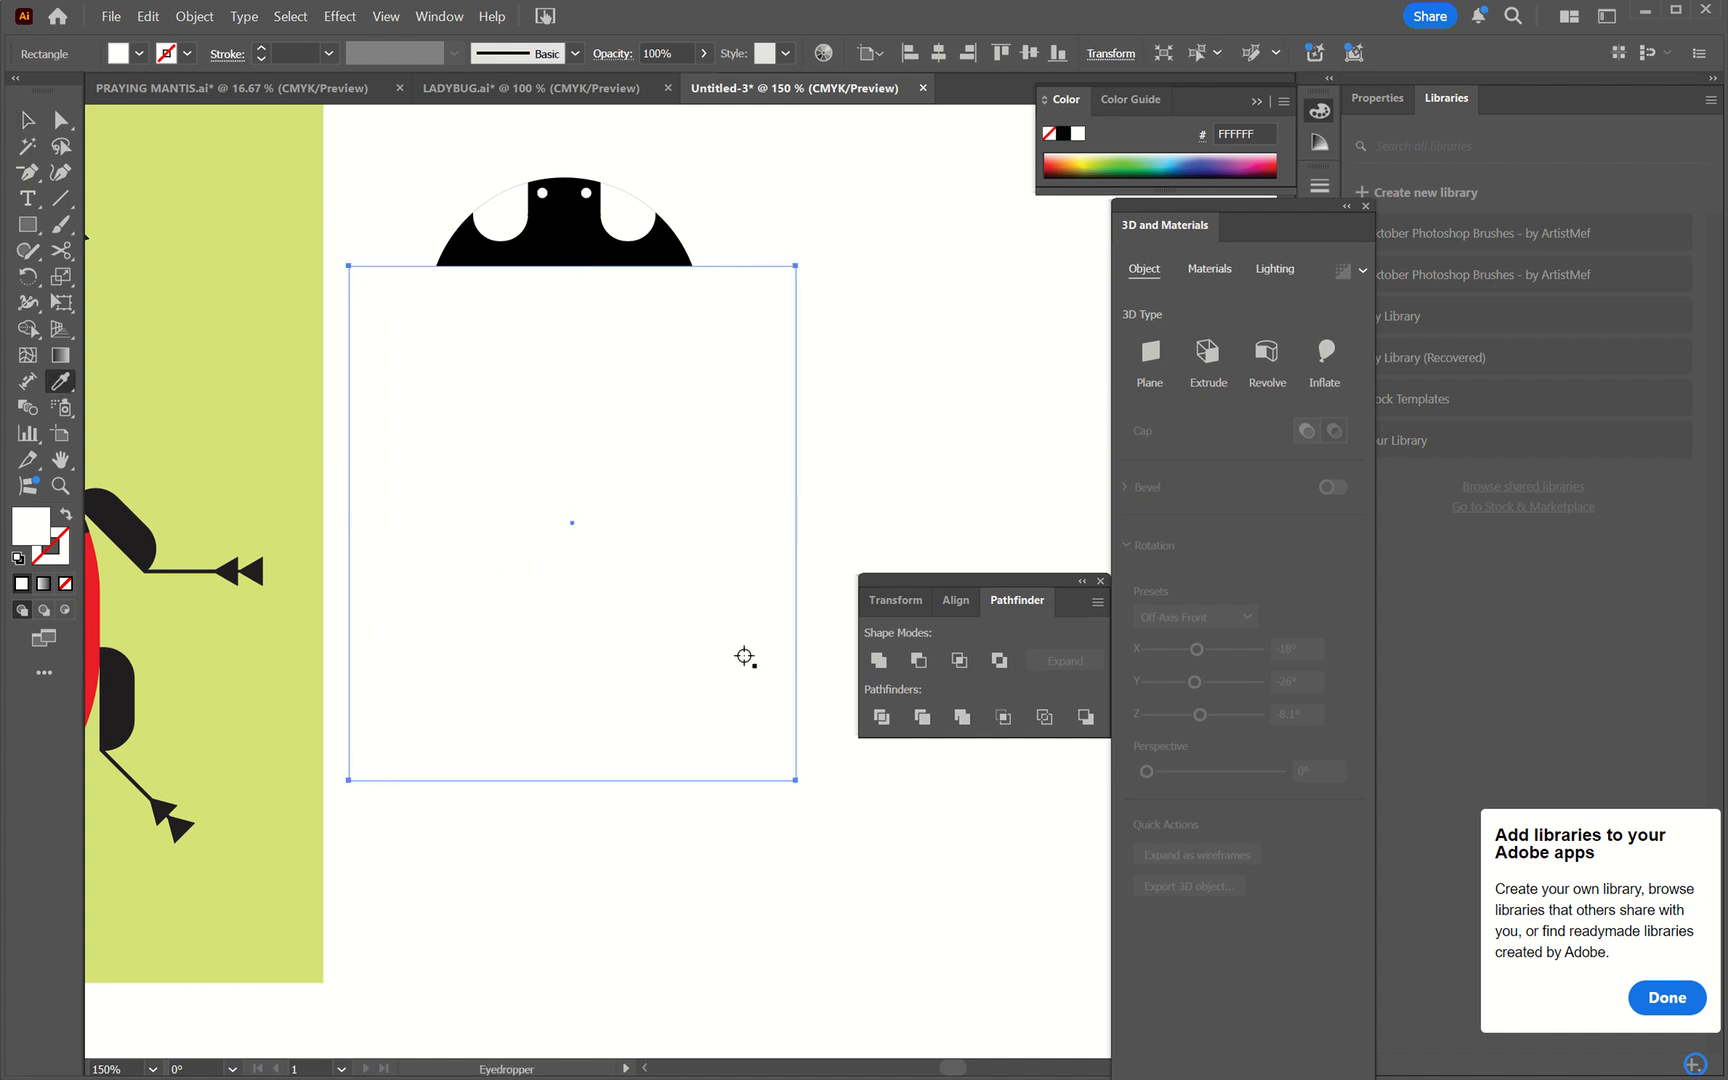
pyautogui.click(95, 597)
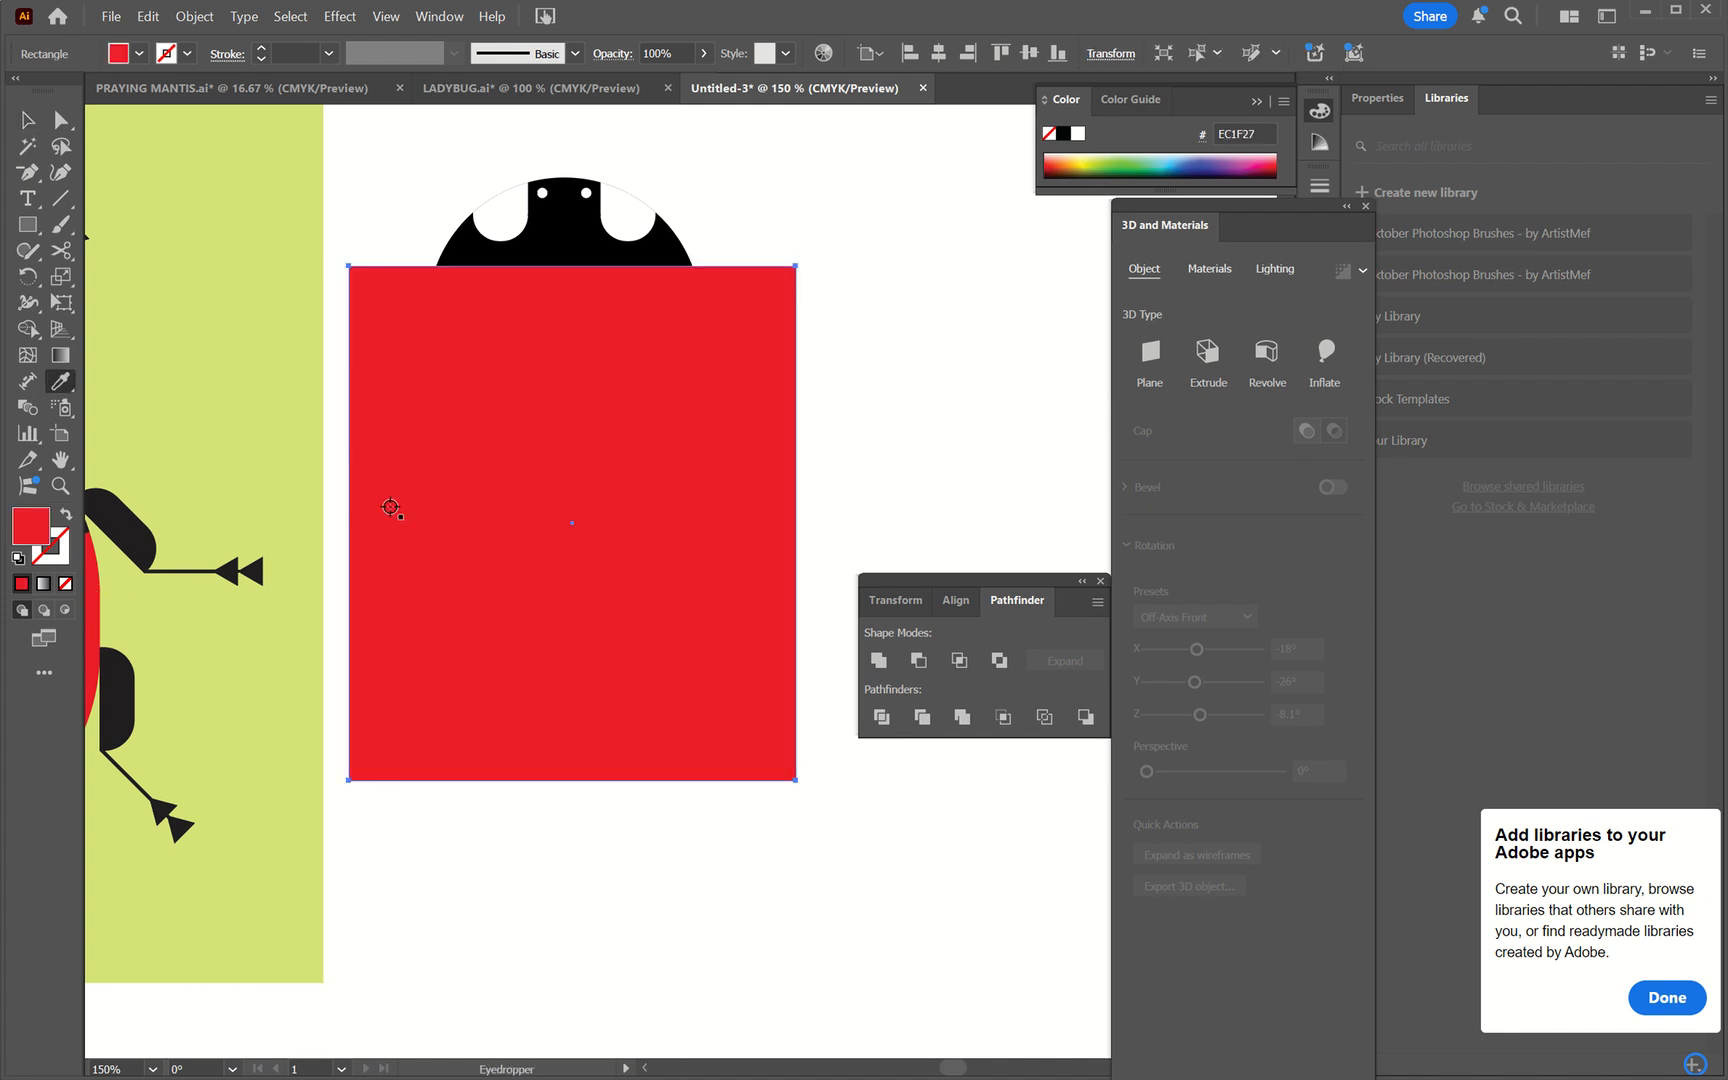
pyautogui.doubleClick(36, 540)
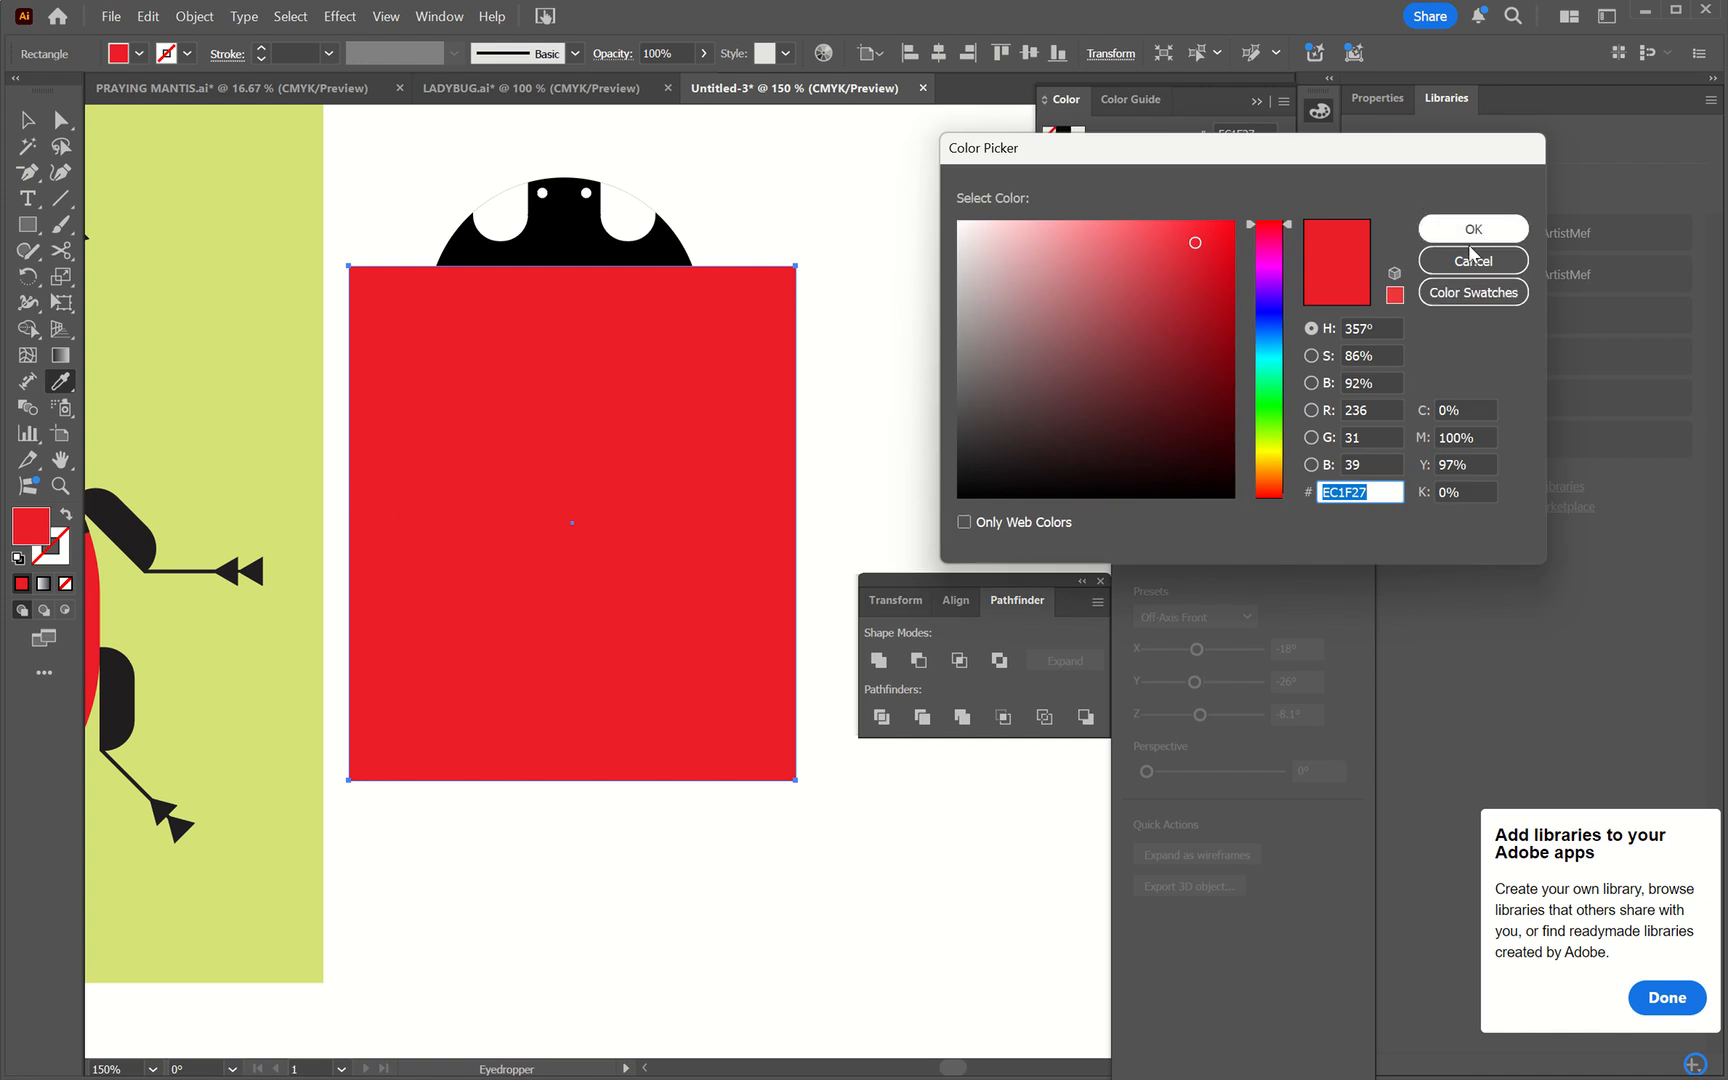
pyautogui.click(1470, 259)
pyautogui.press('v')
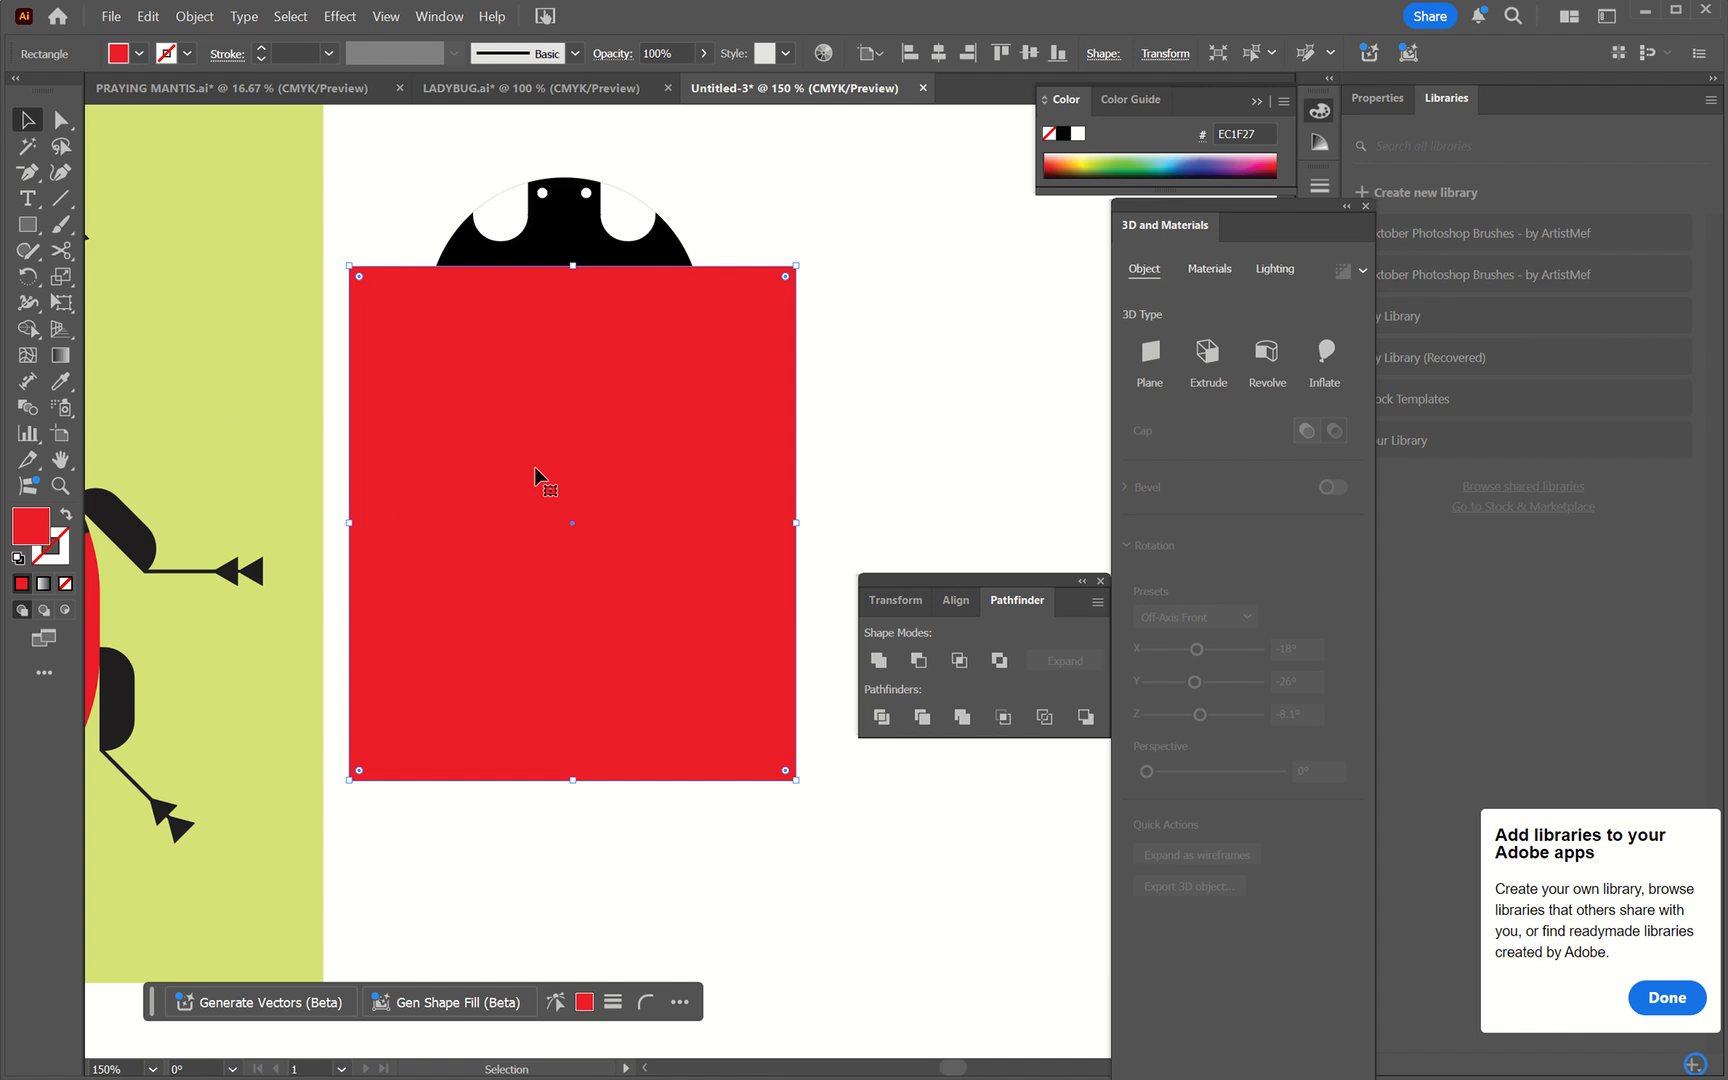
# - Shift the red rectangle sideways so it is centred beneath the head
pyautogui.moveTo(601, 485); pyautogui.dragTo(598, 487)
pyautogui.click(686, 248)
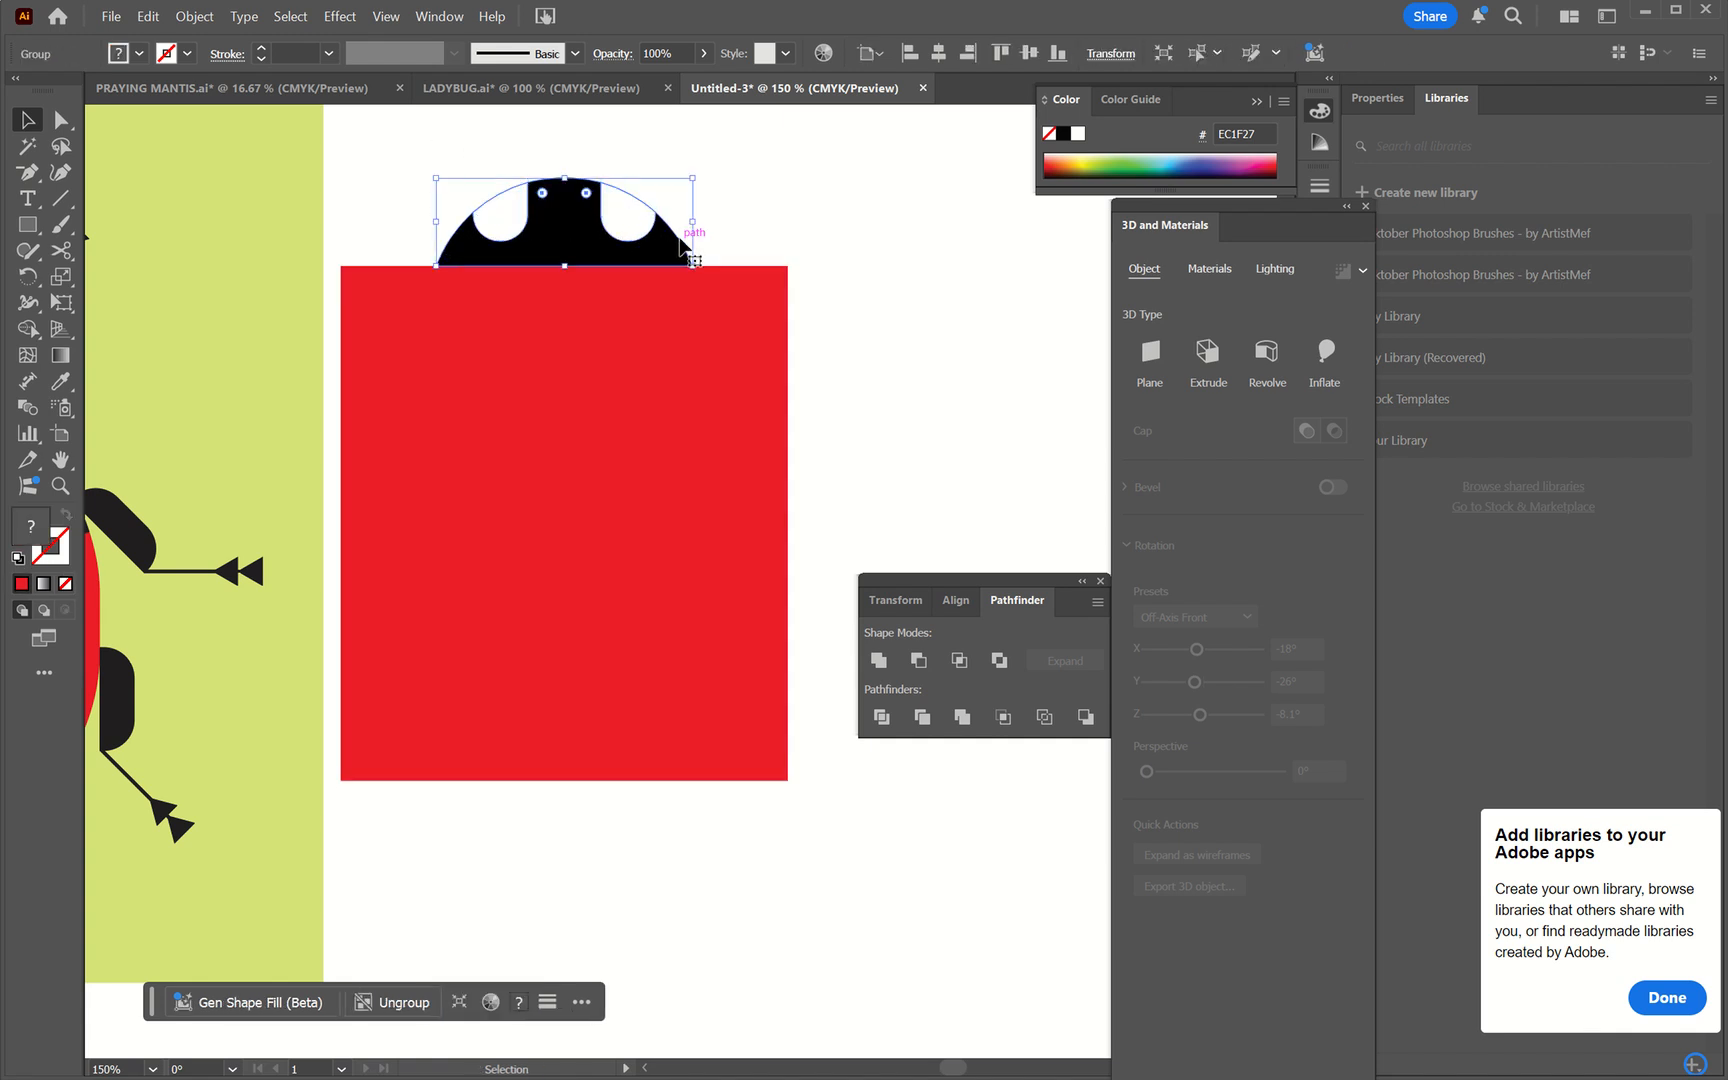
pyautogui.click(782, 228)
# - Add an anchor point at the midpoint of each vertical side of the red rectangle
pyautogui.hscroll(-3, 718, 508)
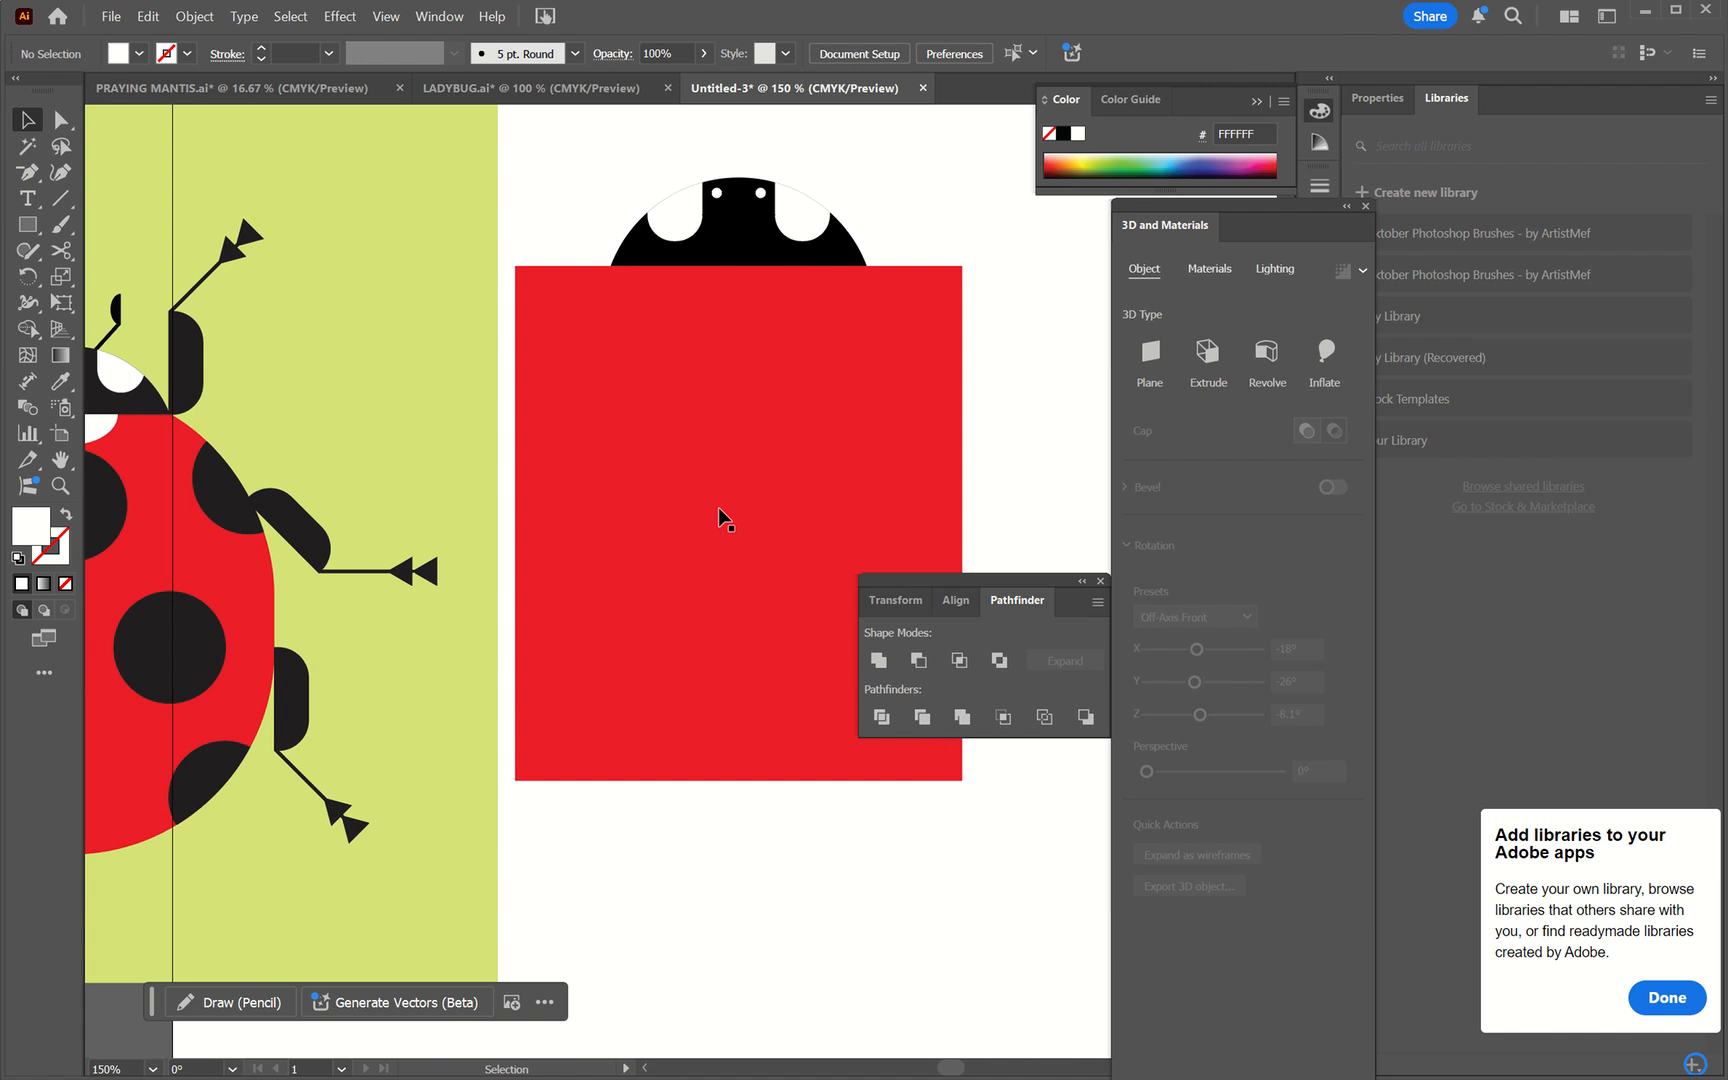
pyautogui.hotkey('ctrl', '-')
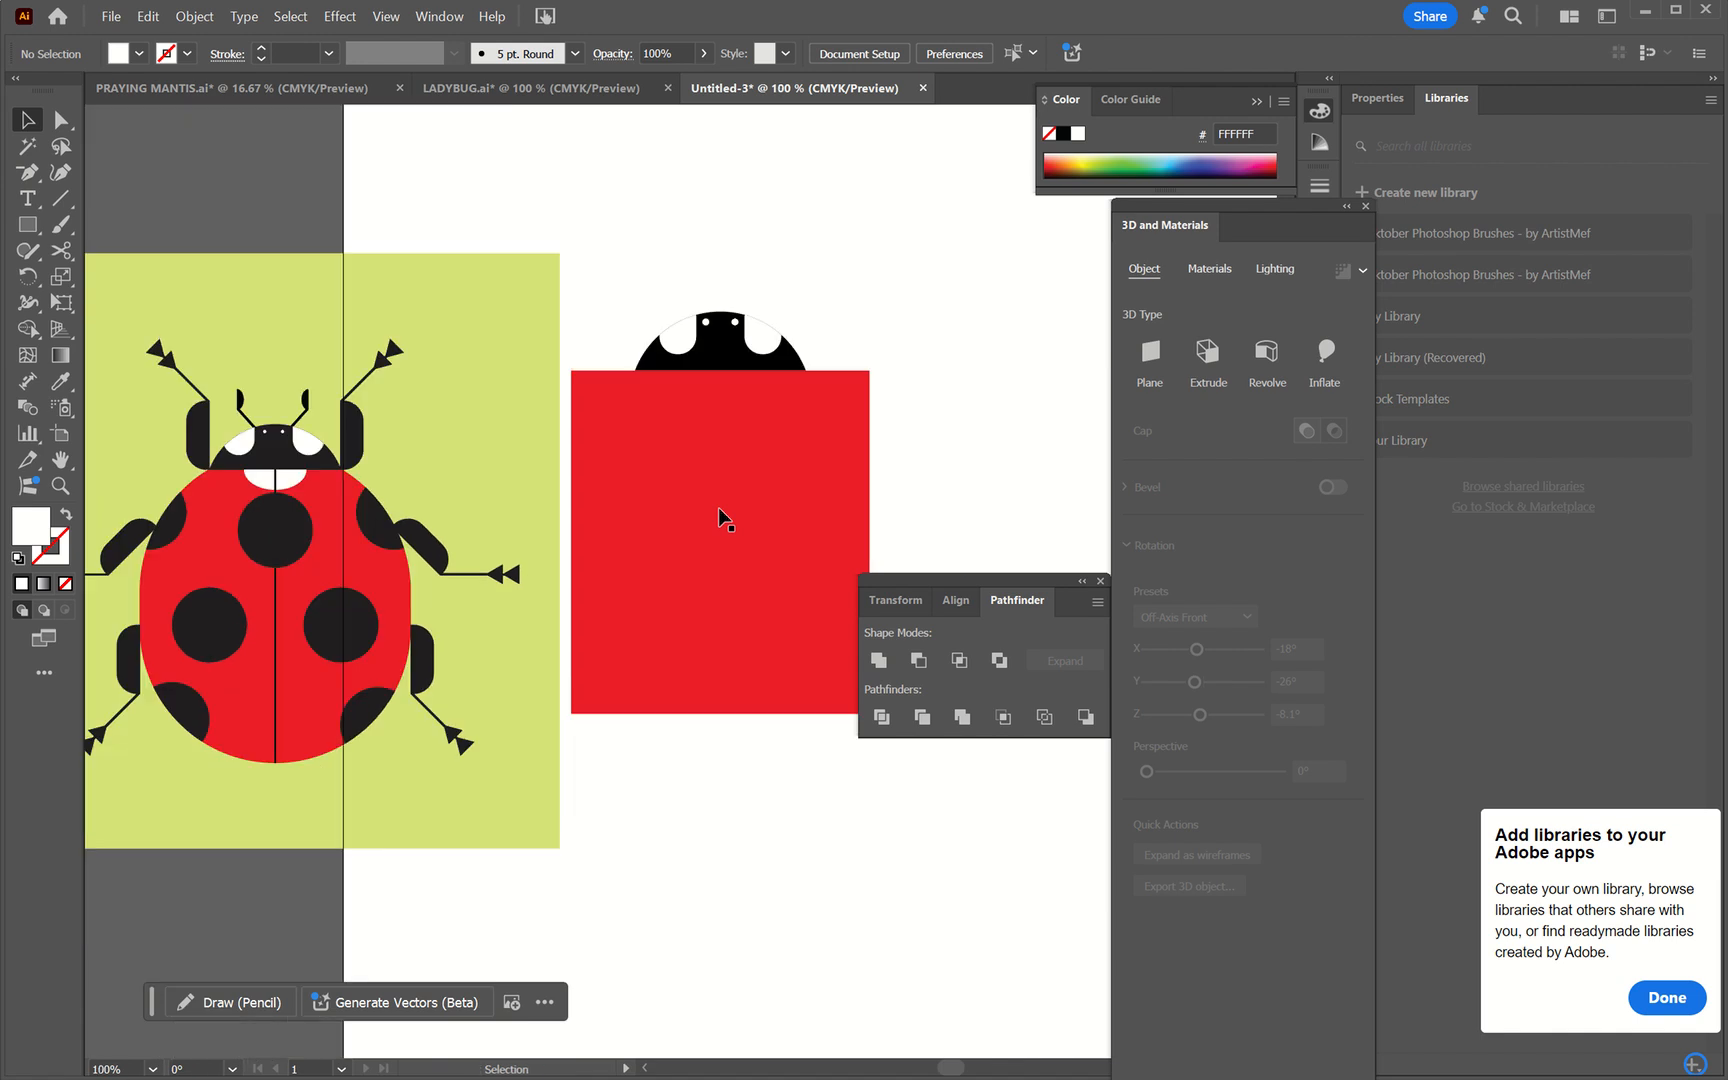
pyautogui.hscroll(1, 718, 508)
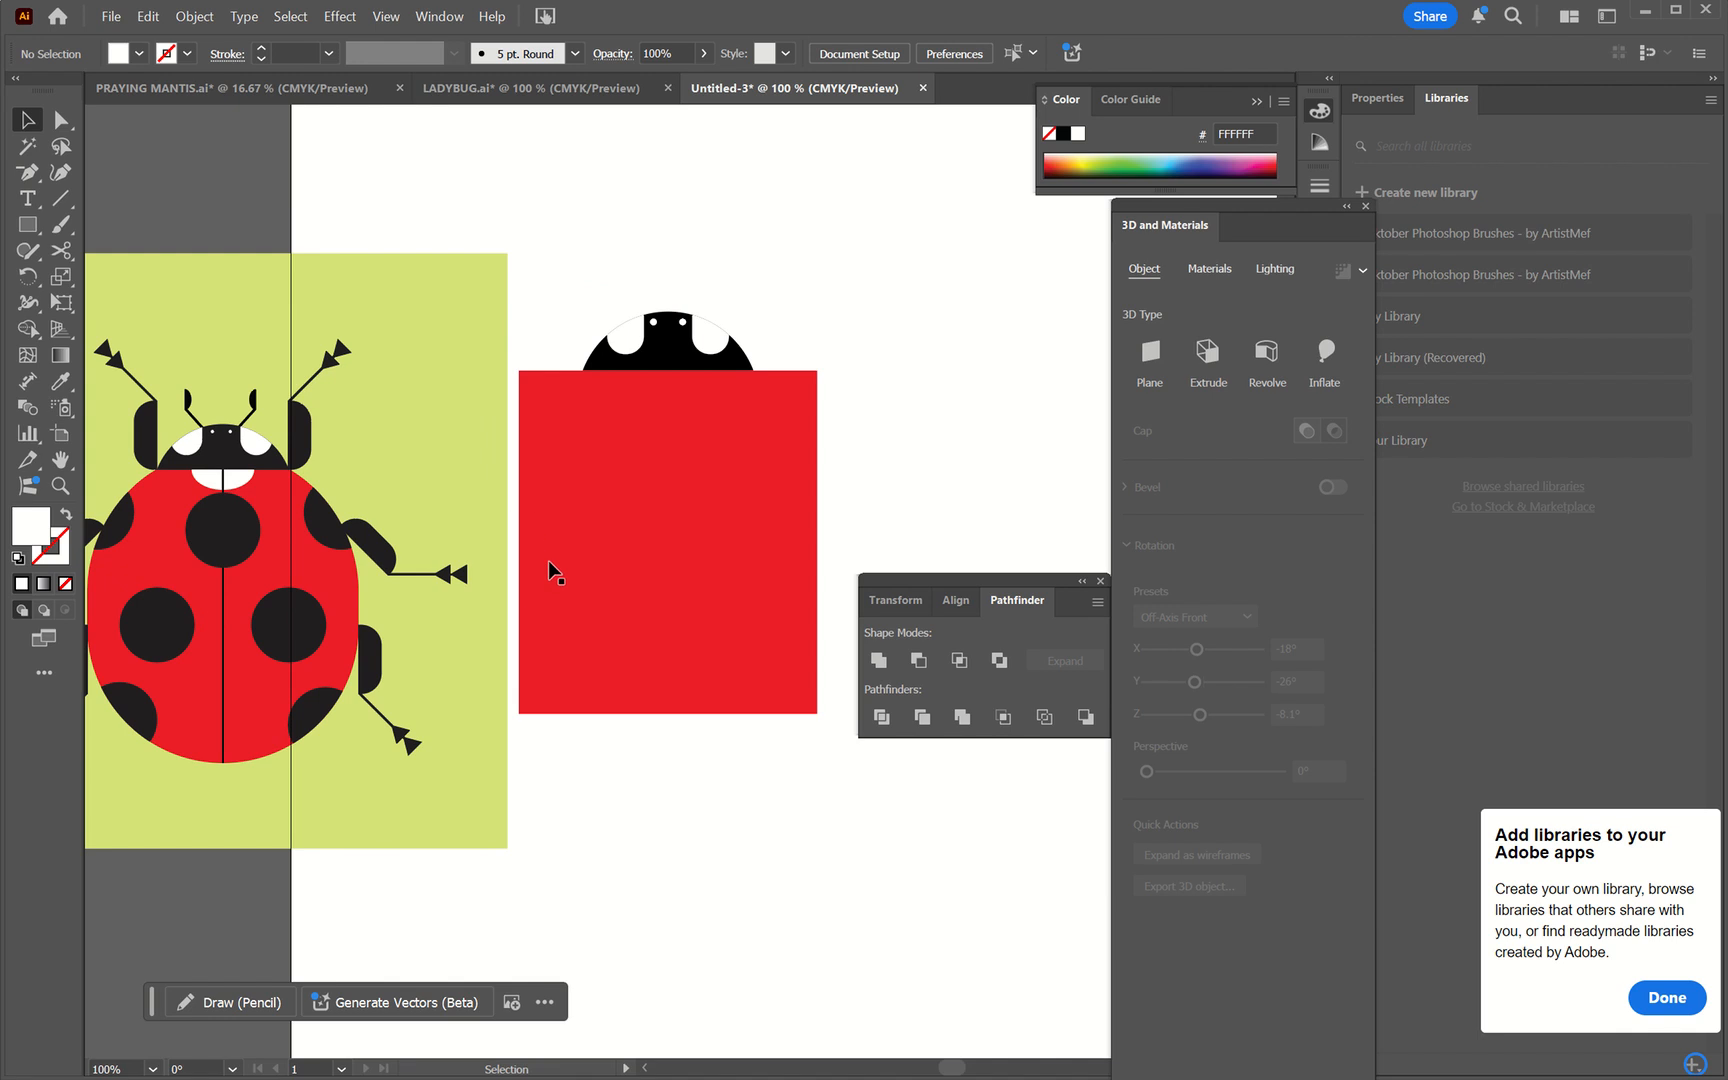
pyautogui.press('+')
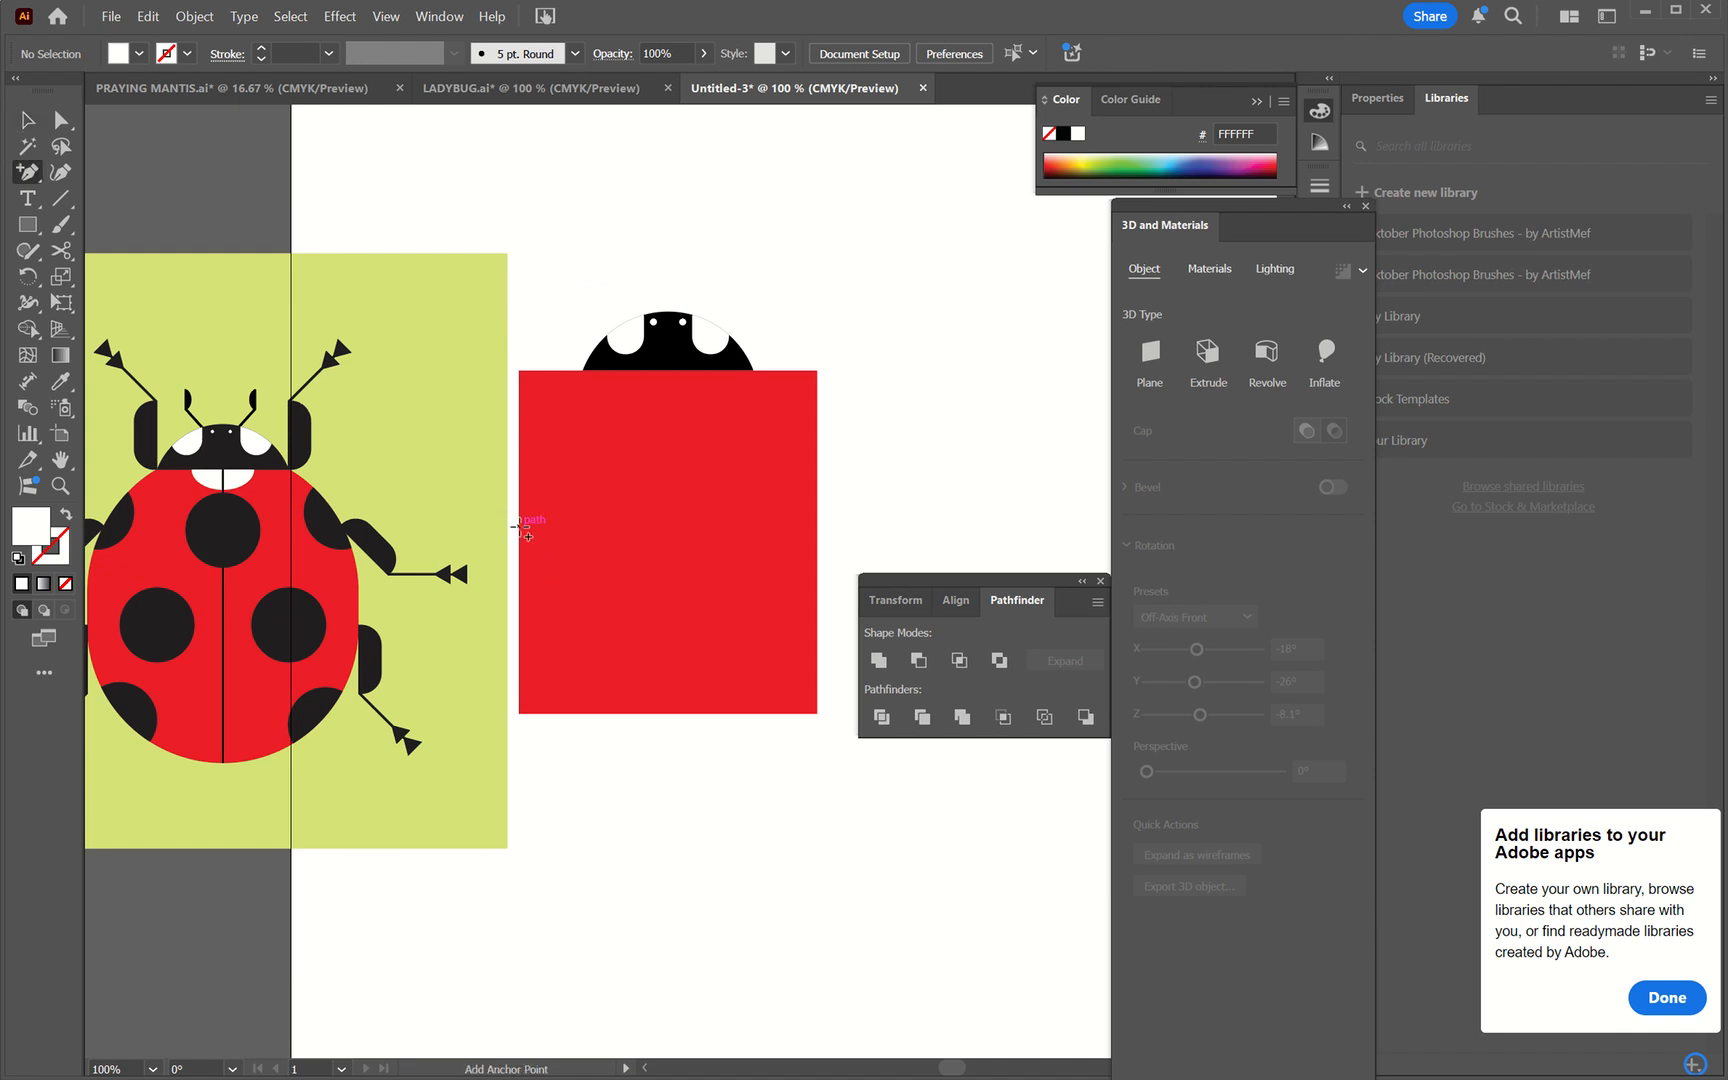
pyautogui.click(28, 176)
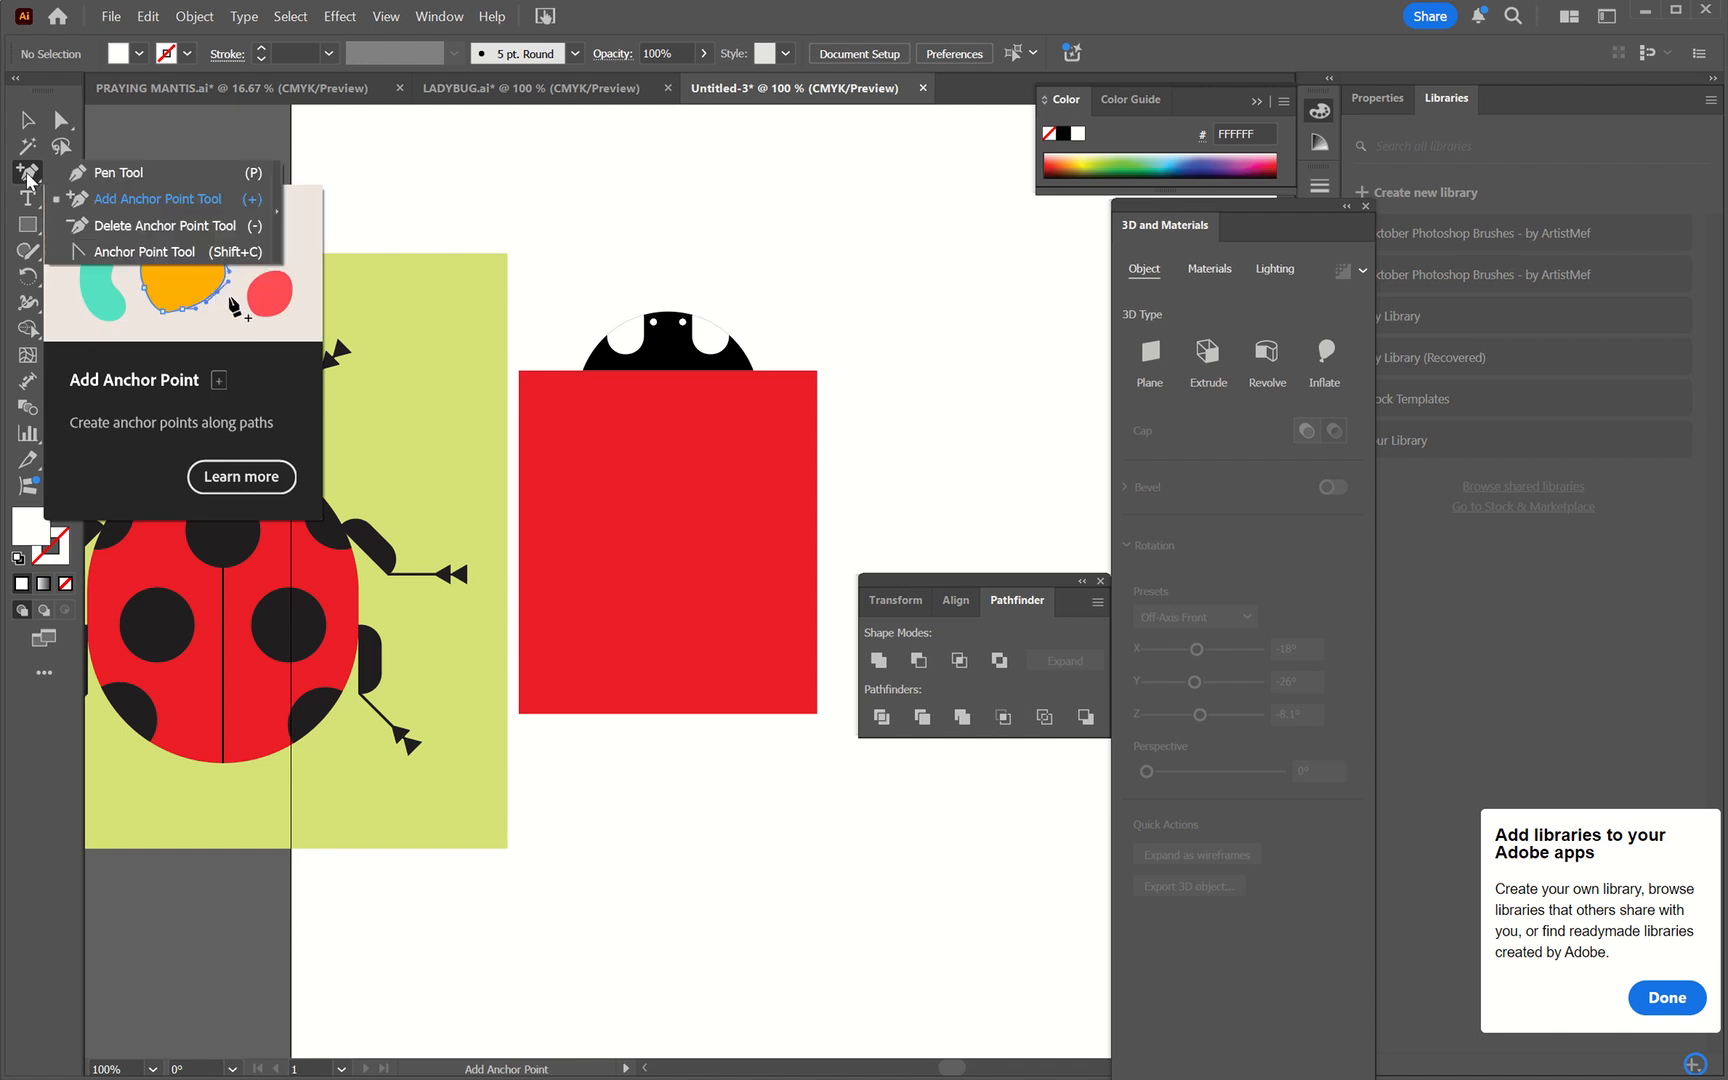
pyautogui.click(124, 198)
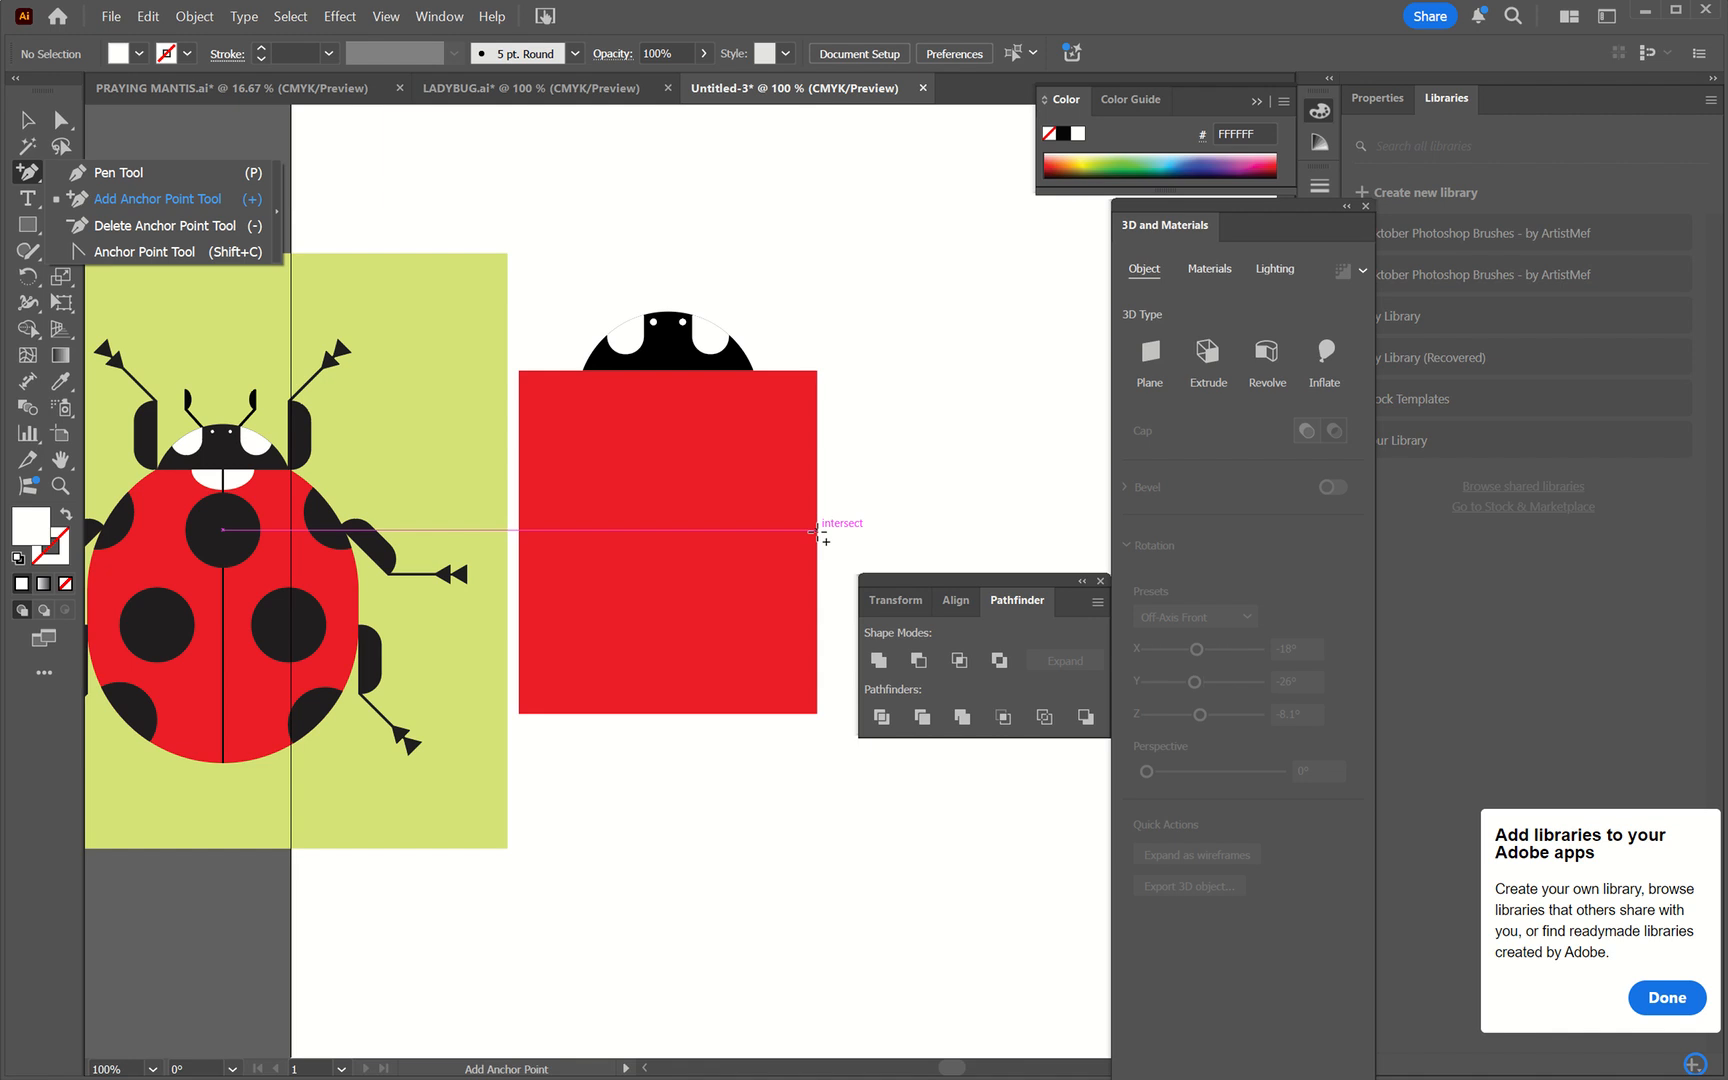
pyautogui.click(872, 501)
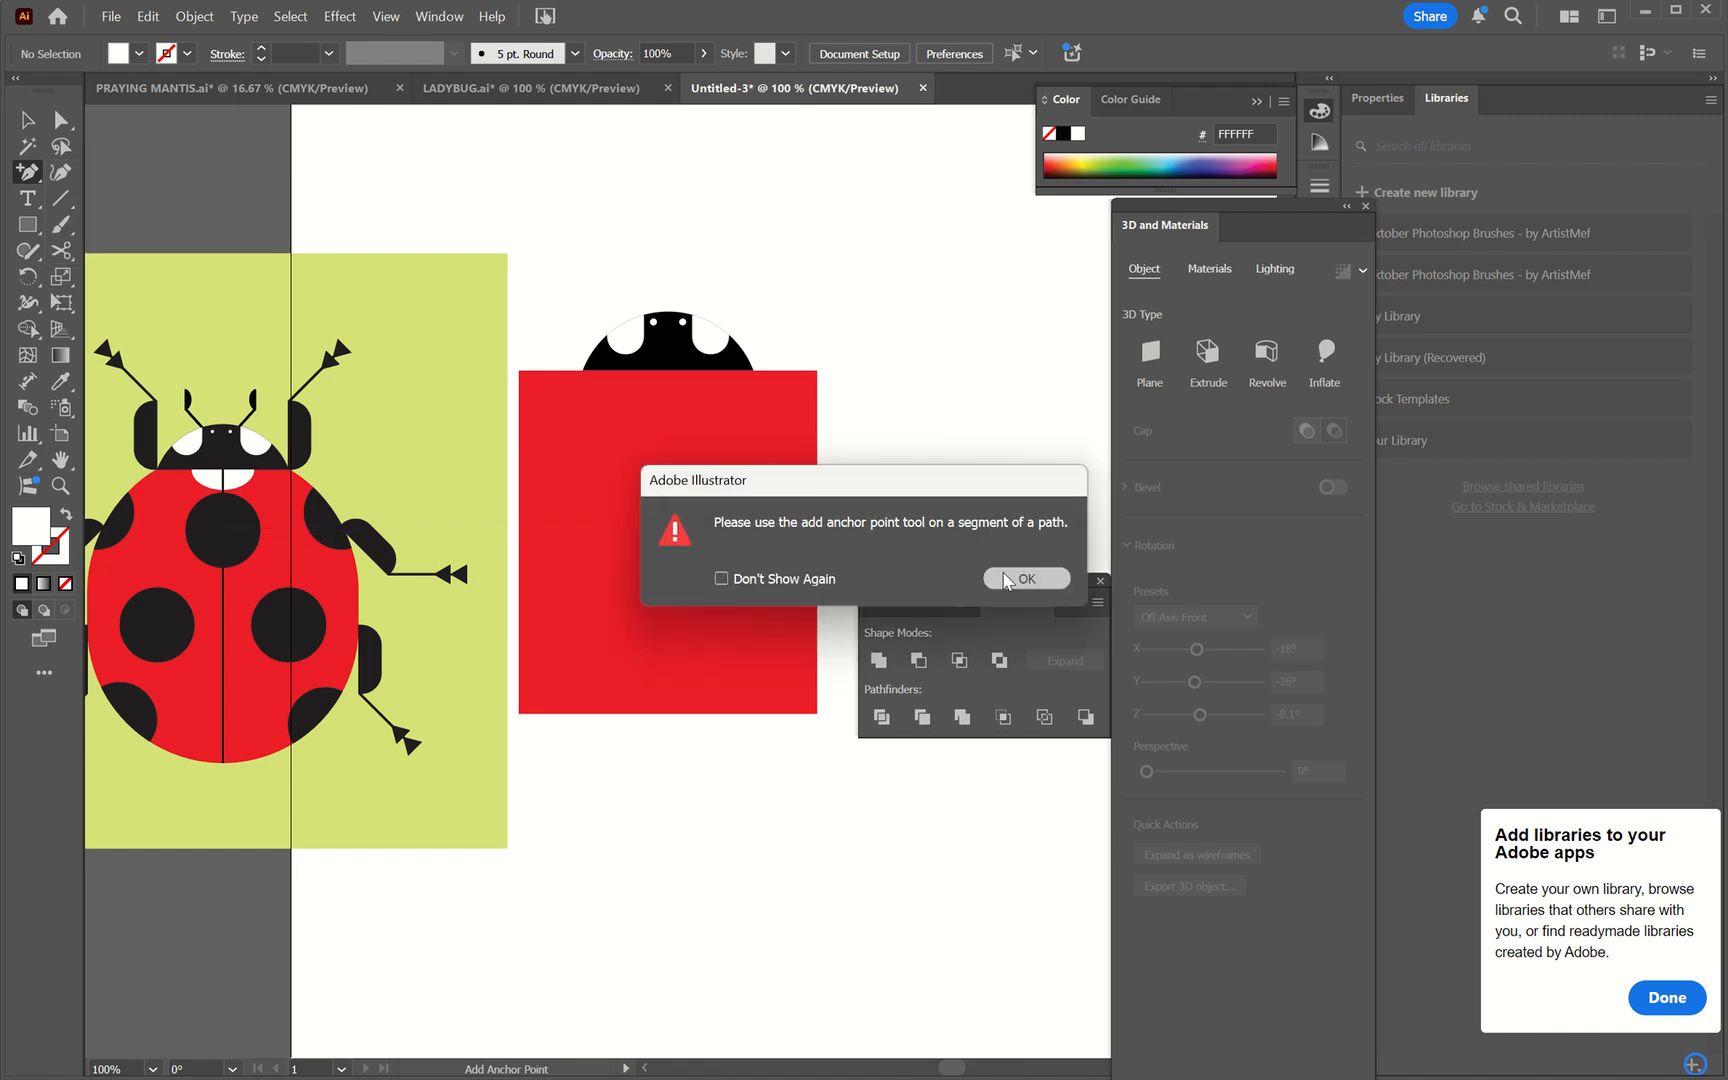
pyautogui.click(1006, 579)
pyautogui.hotkey('ctrl', '=')
pyautogui.hscroll(5, 815, 493)
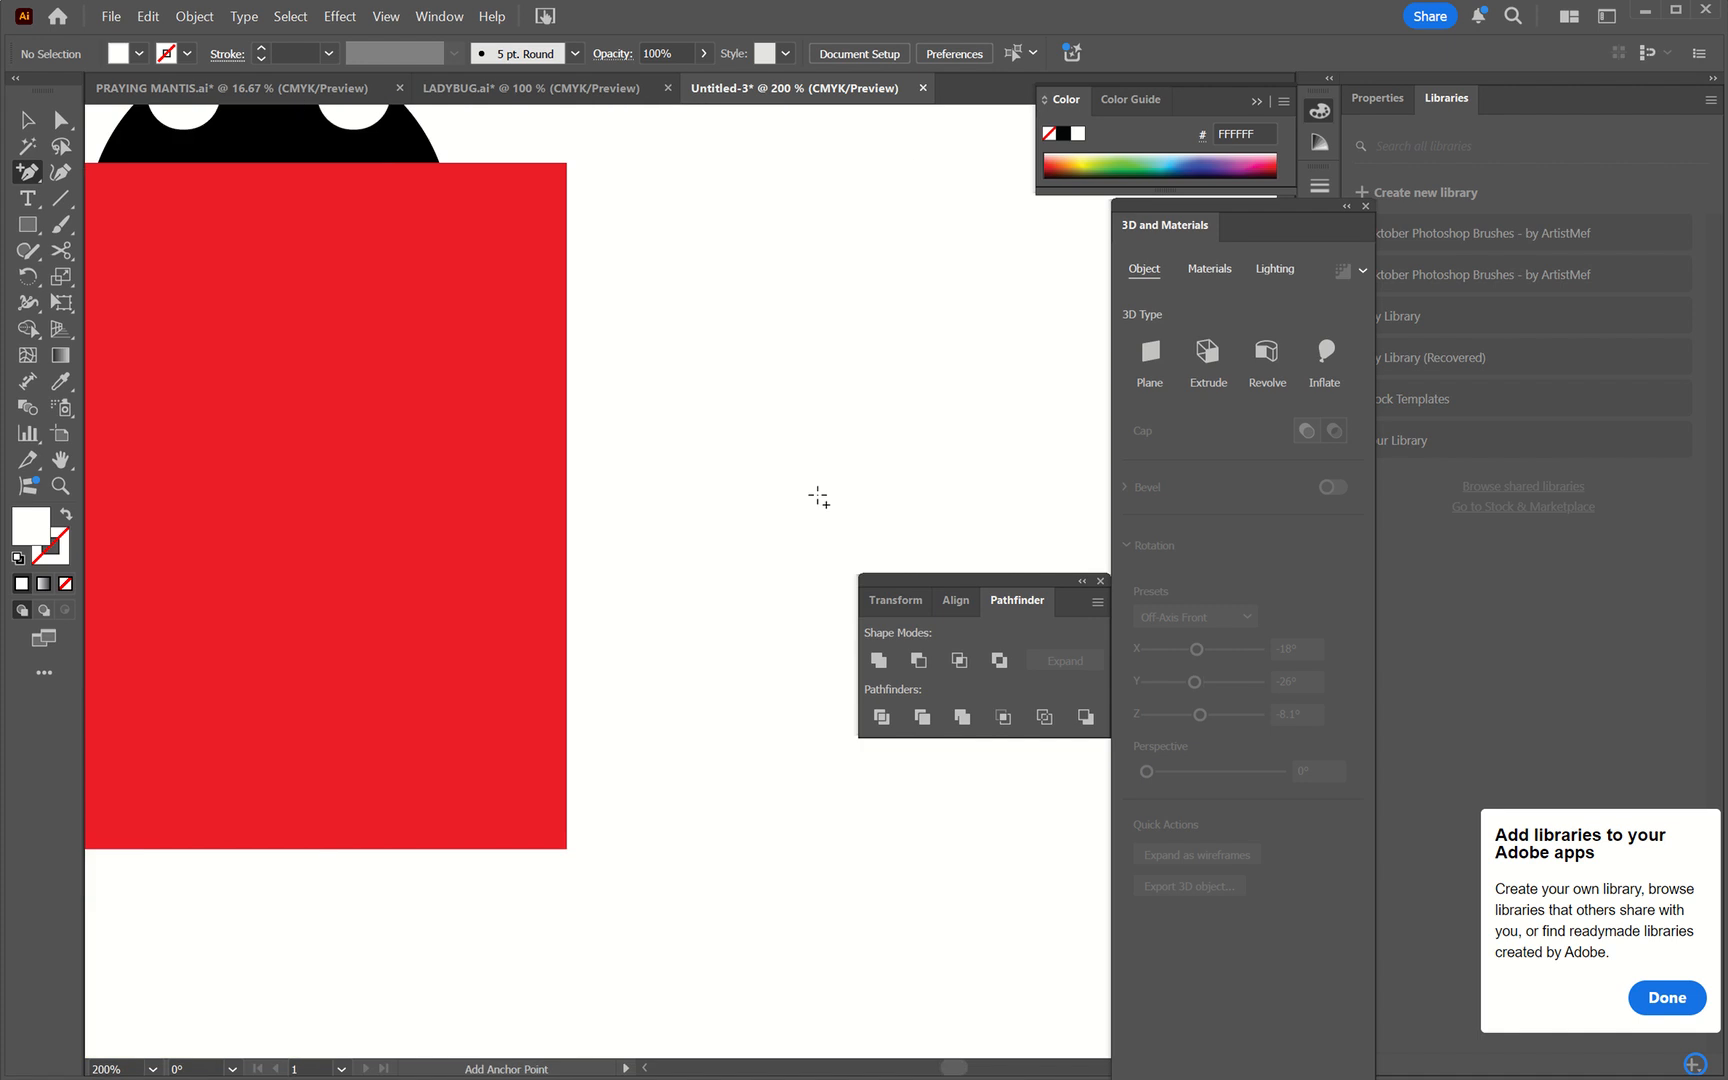
pyautogui.hscroll(-1, 815, 493)
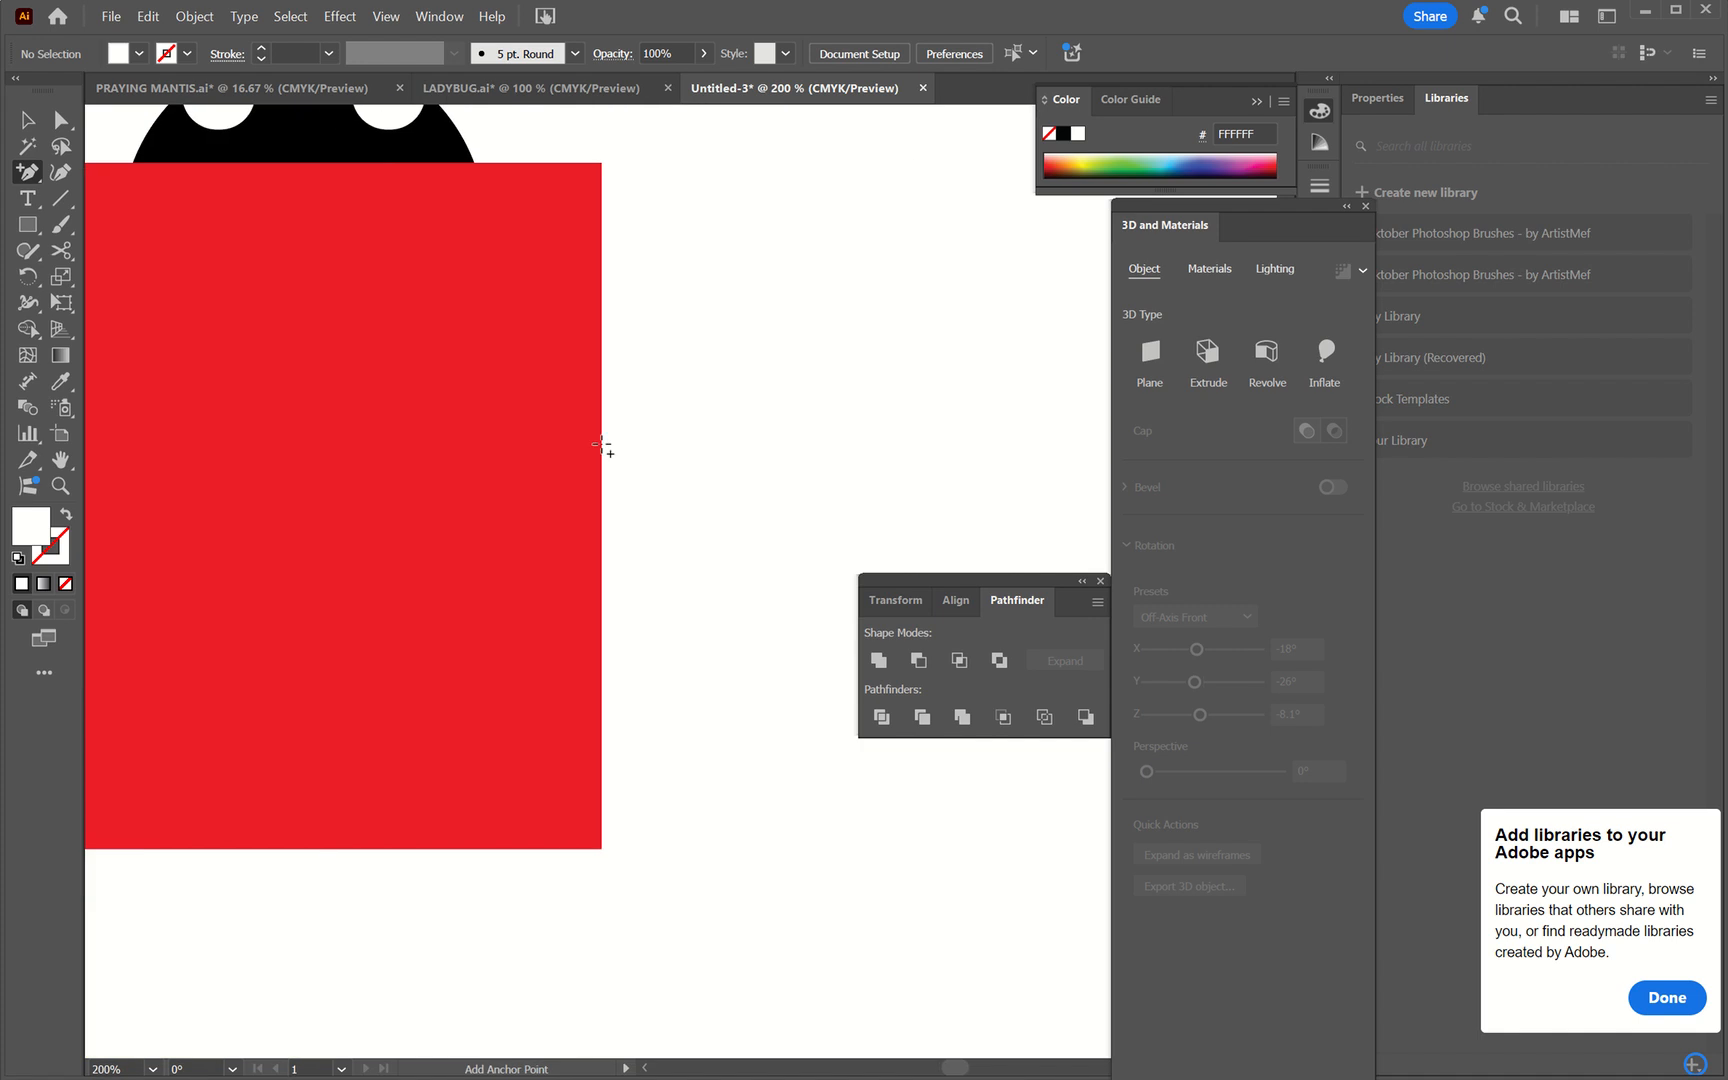
pyautogui.click(602, 506)
pyautogui.hscroll(-10, 600, 503)
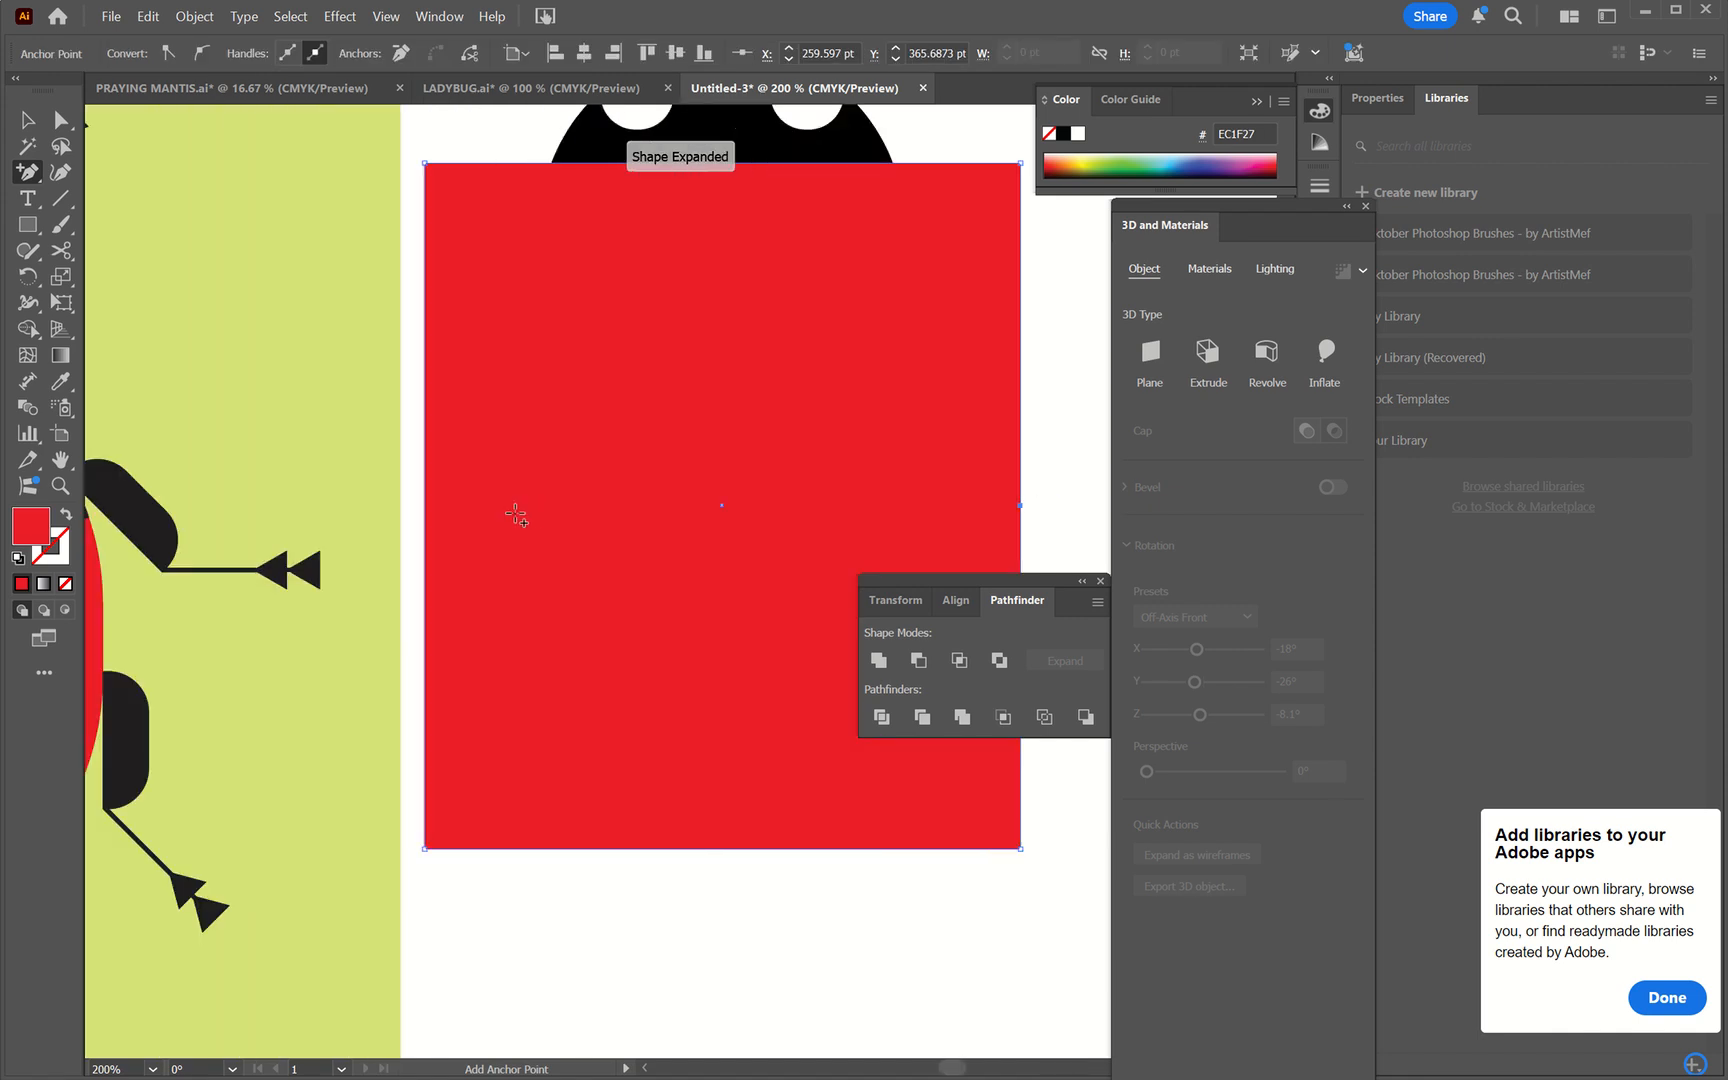
pyautogui.click(425, 506)
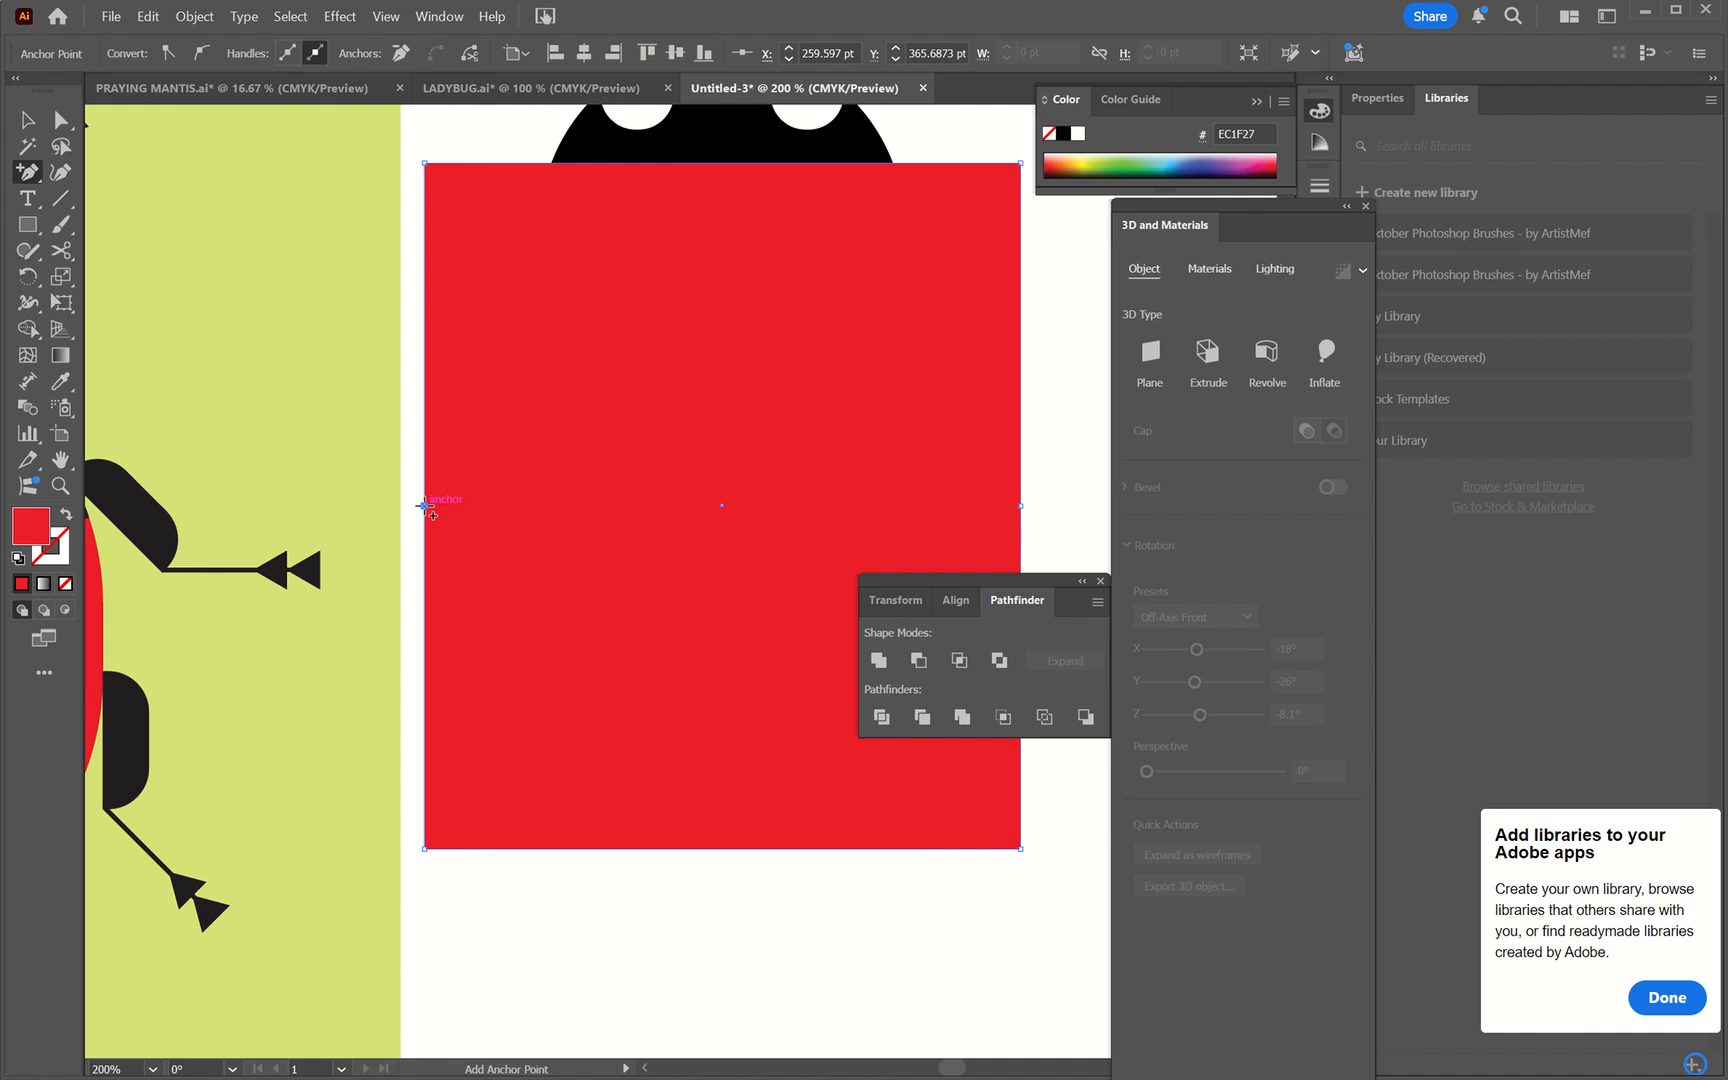
# - Round both upper corners of the red rectangle to a radius of about 67.6 pt
pyautogui.hscroll(3, 652, 506)
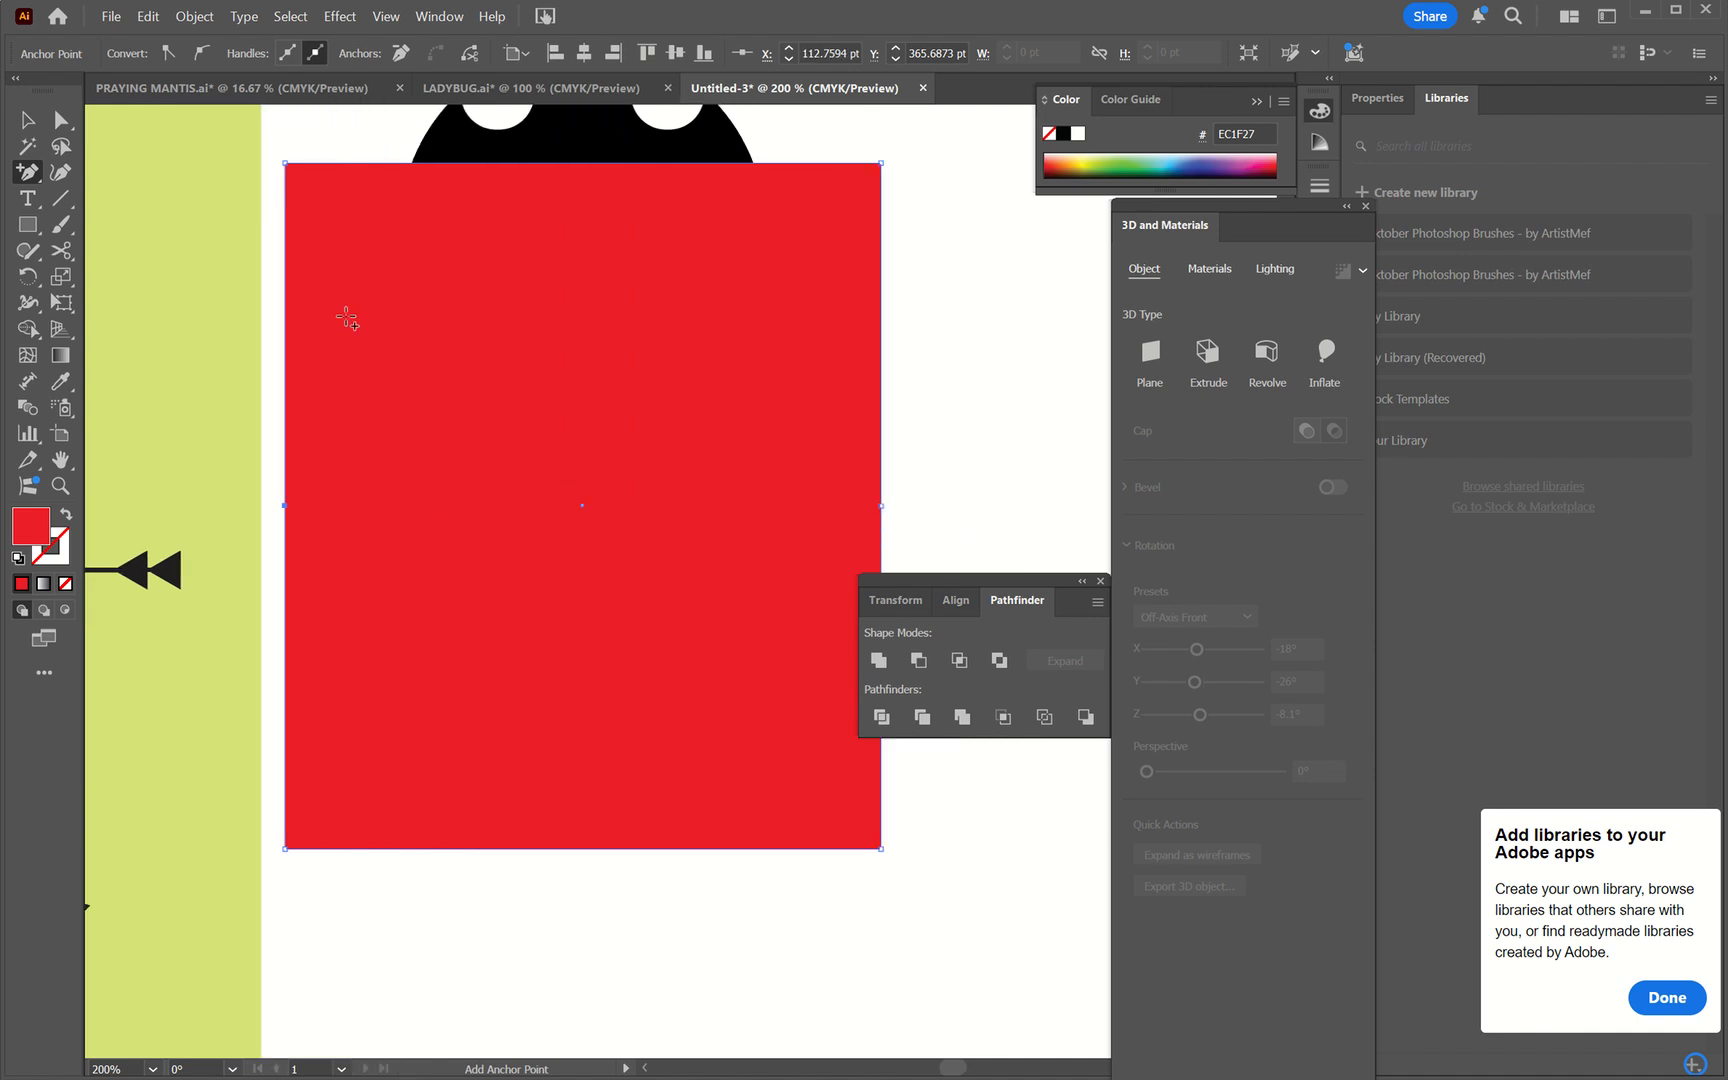
pyautogui.press('a')
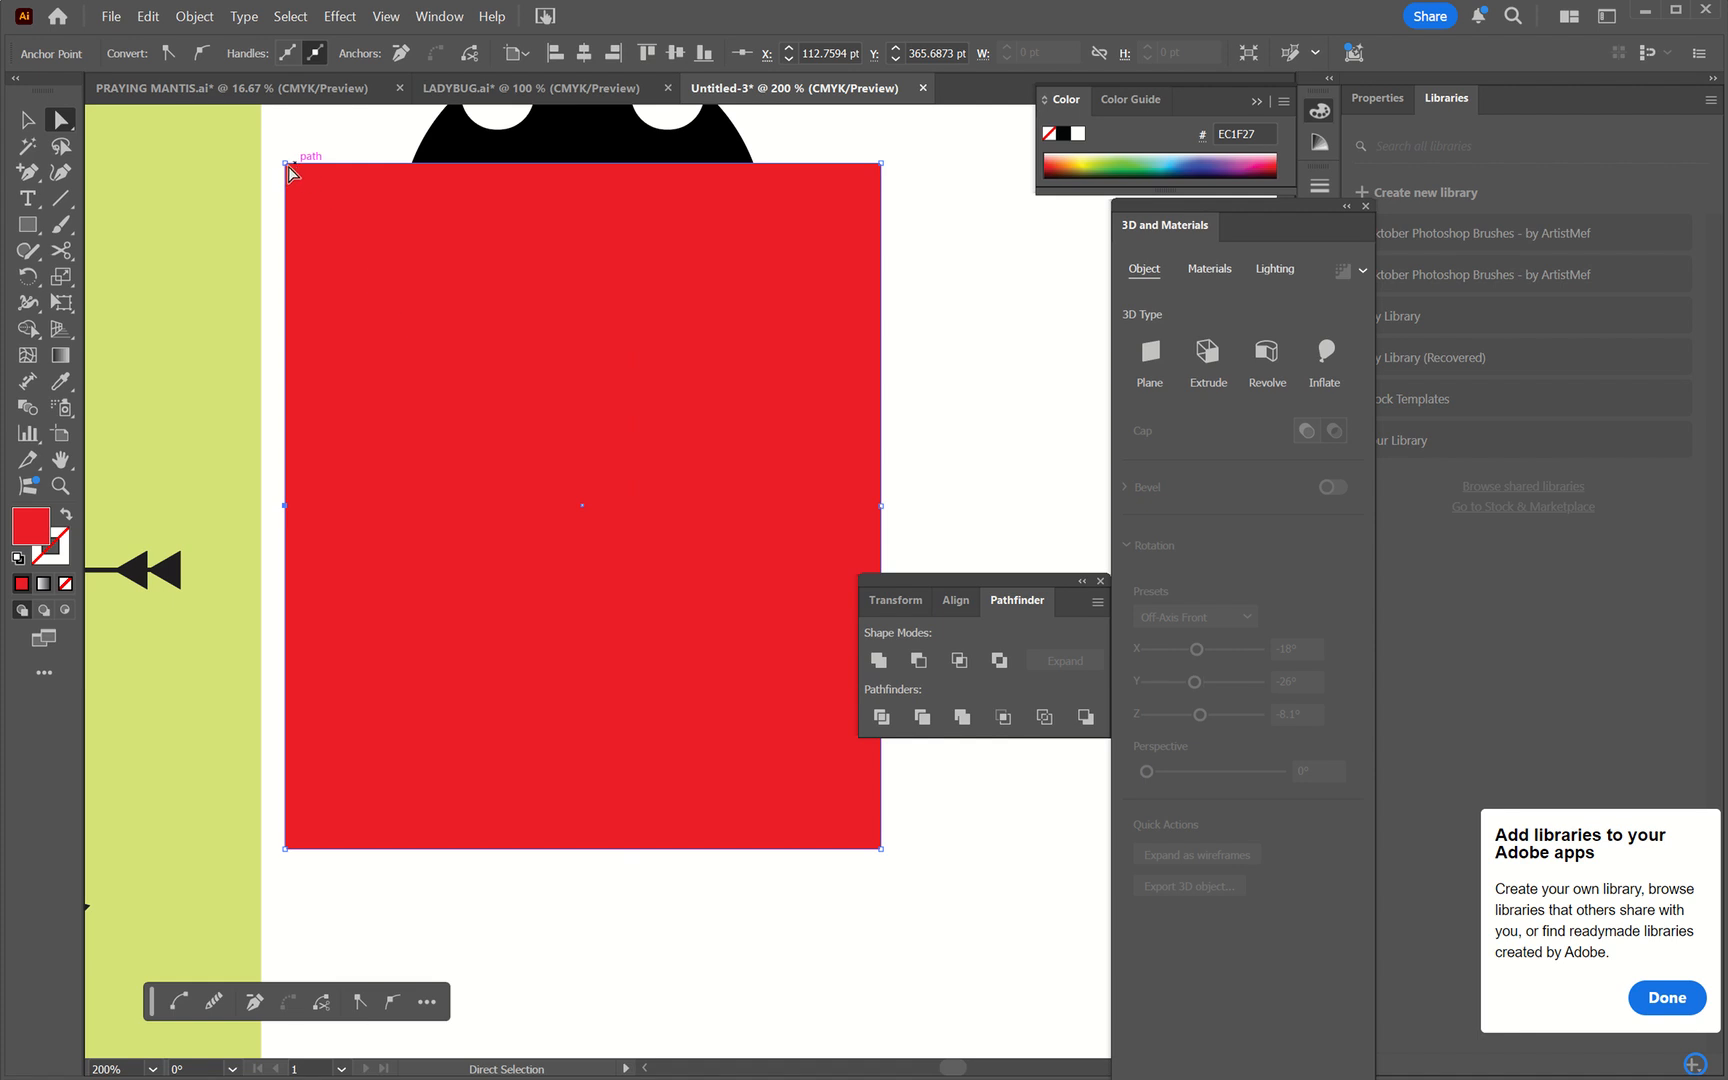
pyautogui.moveTo(287, 166); pyautogui.dragTo(288, 168)
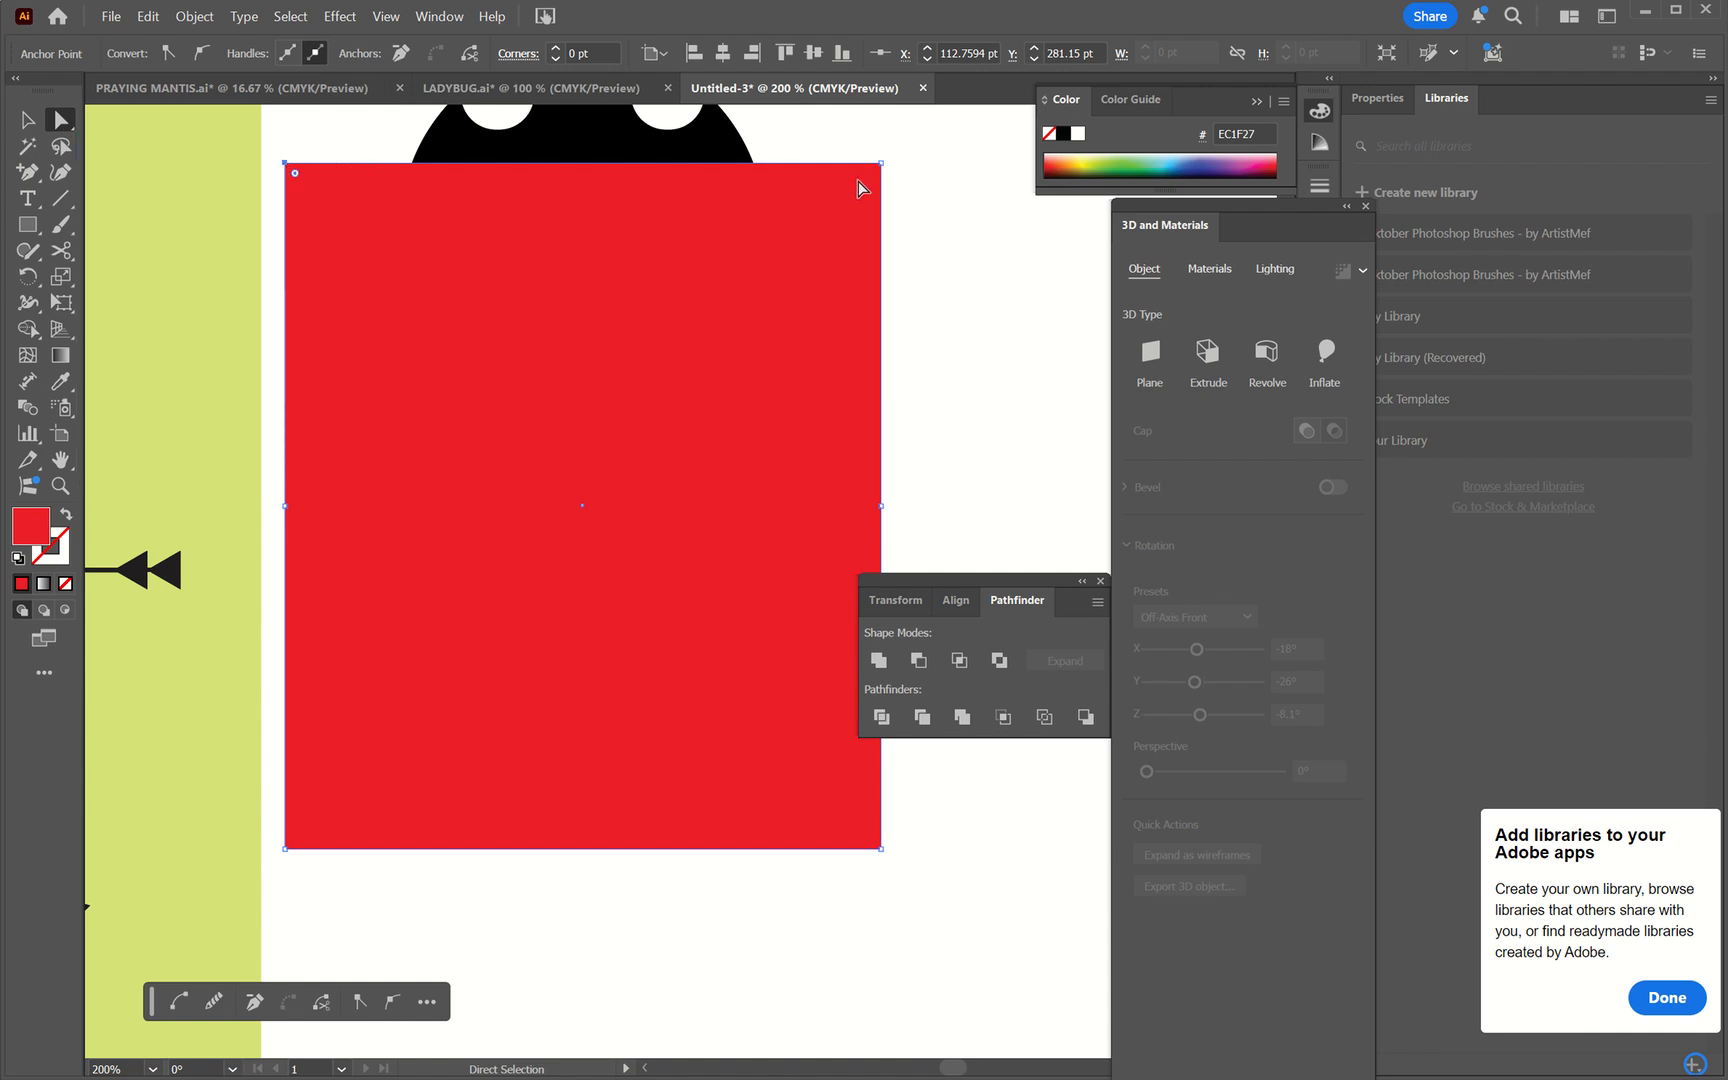
pyautogui.moveTo(287, 166); pyautogui.dragTo(287, 166)
pyautogui.click(287, 166)
pyautogui.keyDown('shift'); pyautogui.click(882, 166); pyautogui.keyUp('shift')
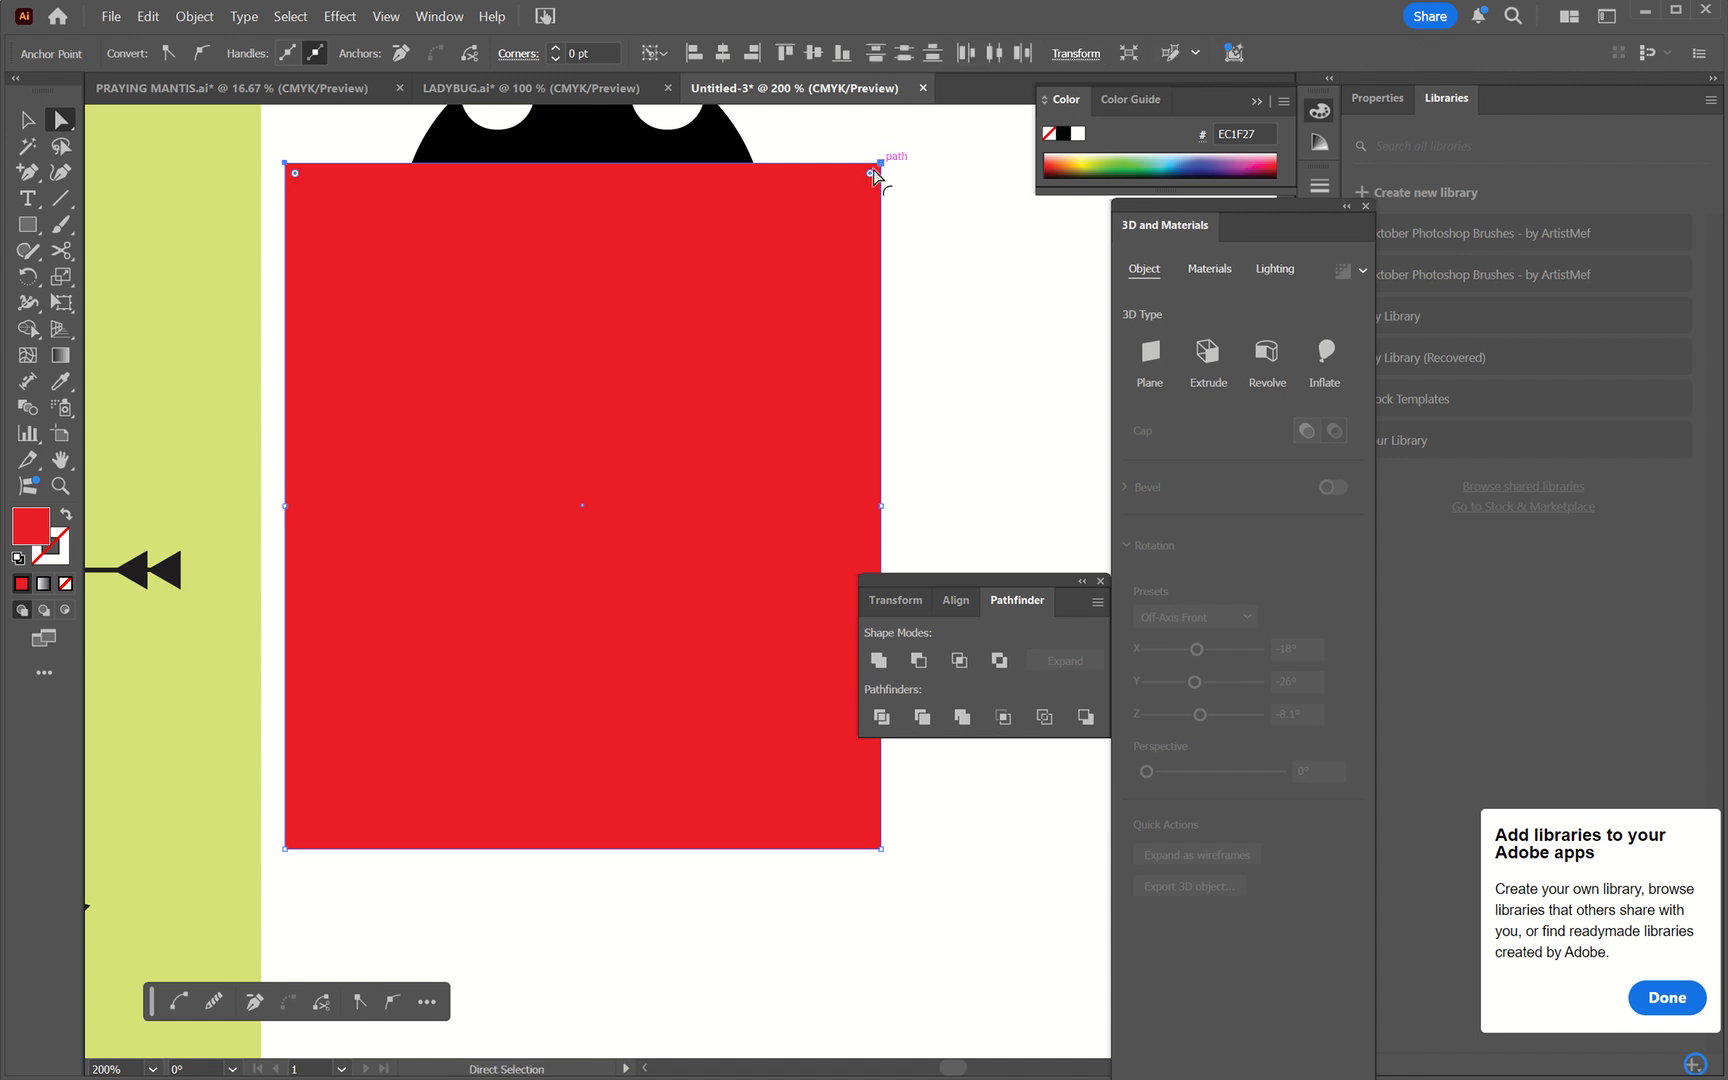
pyautogui.moveTo(866, 180); pyautogui.dragTo(667, 501)
pyautogui.press('v')
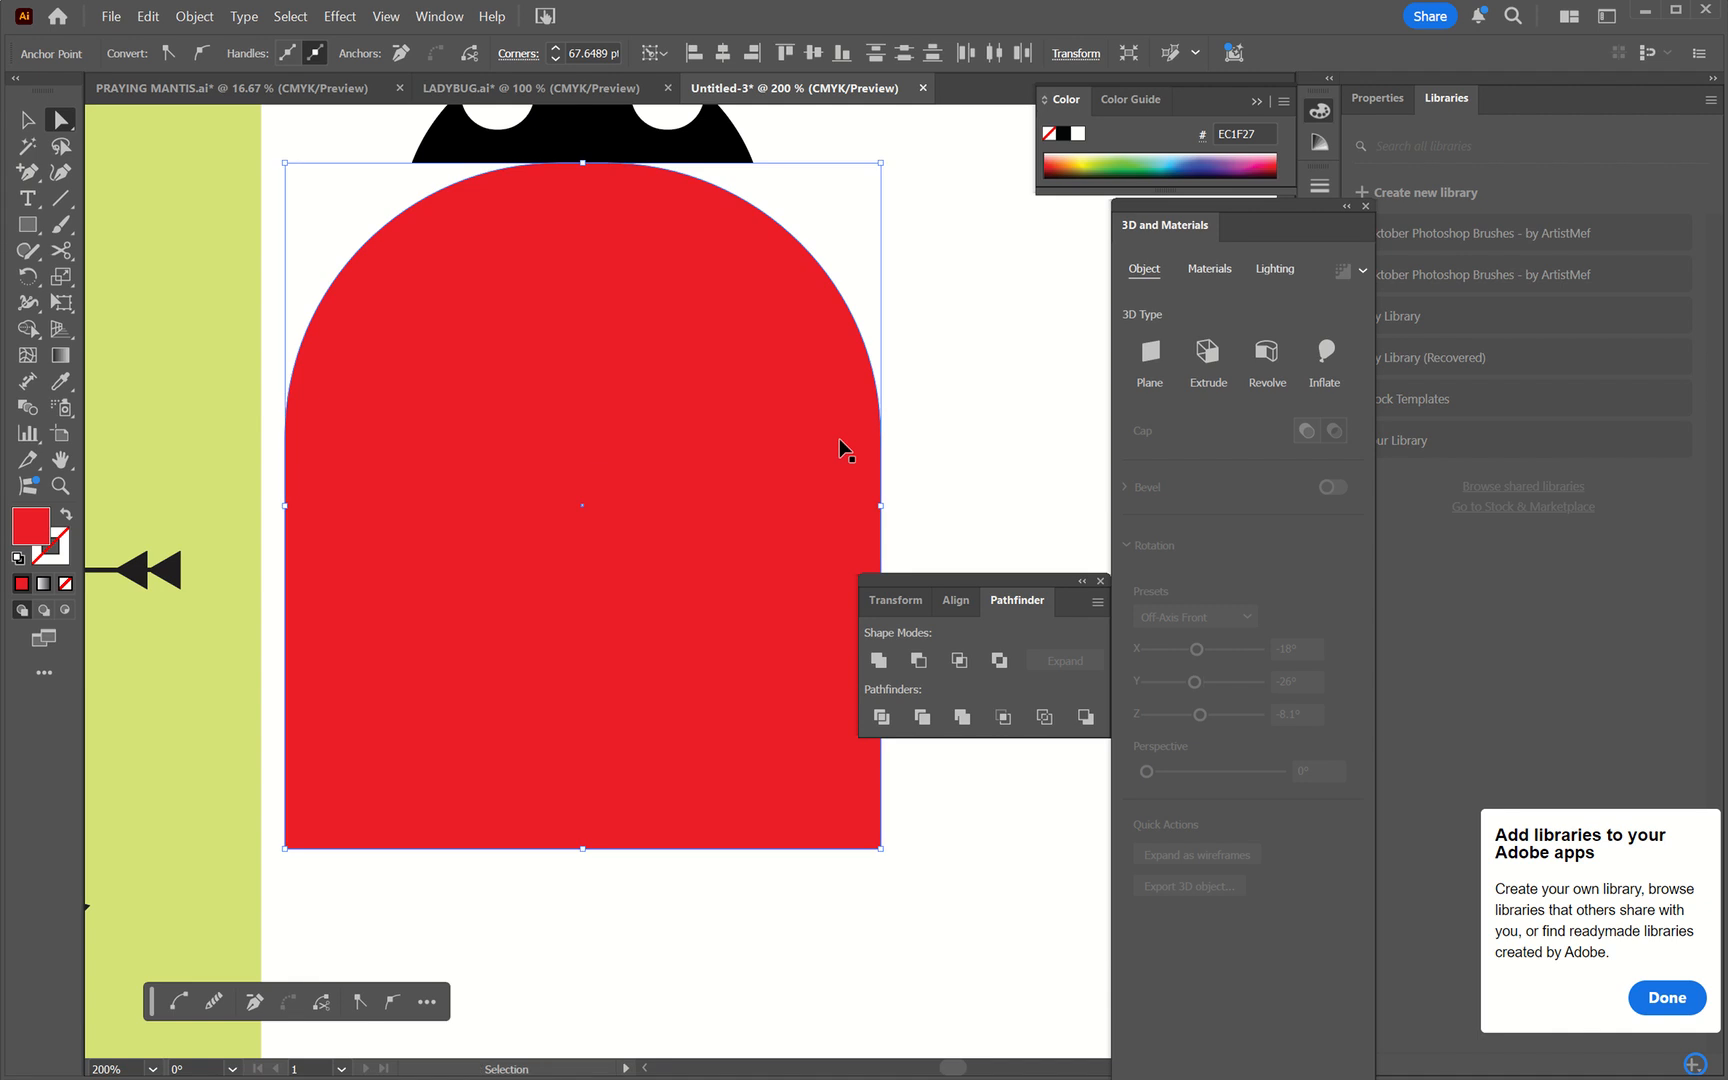
# - Round both lower corners of the red body shape to a radius of about 71.2 pt
pyautogui.hotkey('ctrl', '-')
pyautogui.hotkey('ctrl', '-')
pyautogui.scroll(-2, 838, 437)
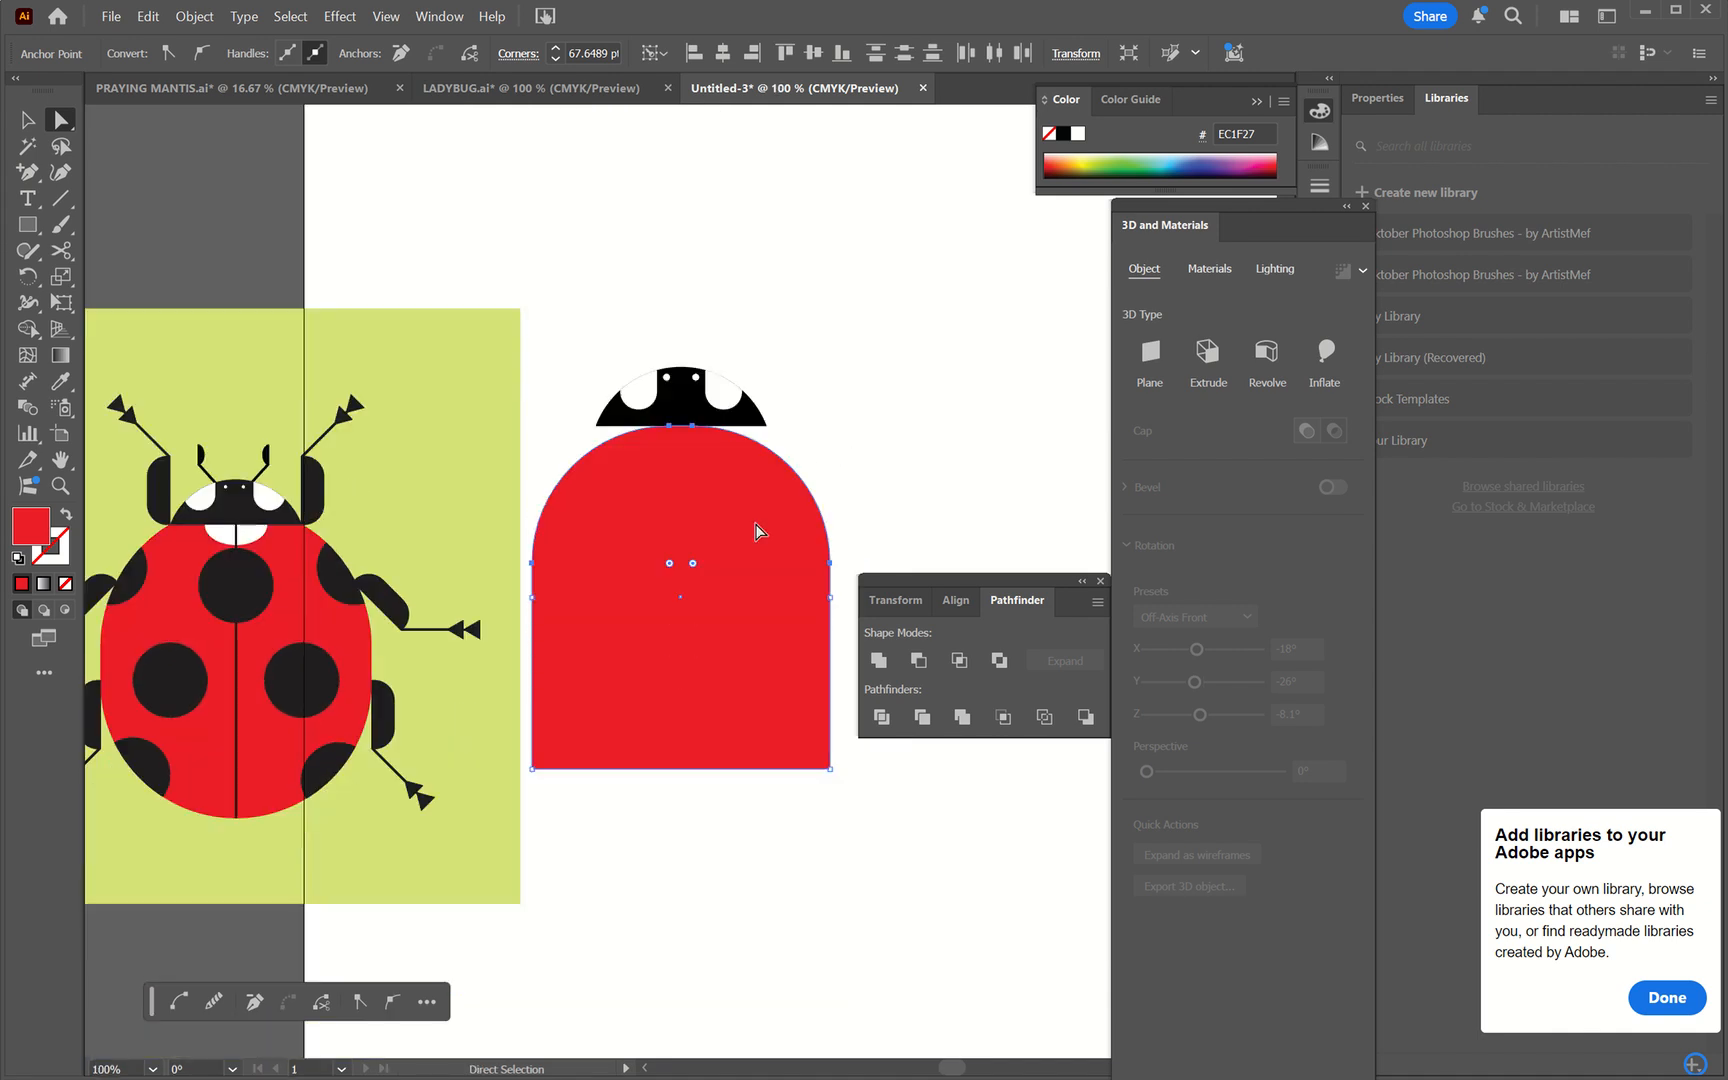
pyautogui.click(532, 770)
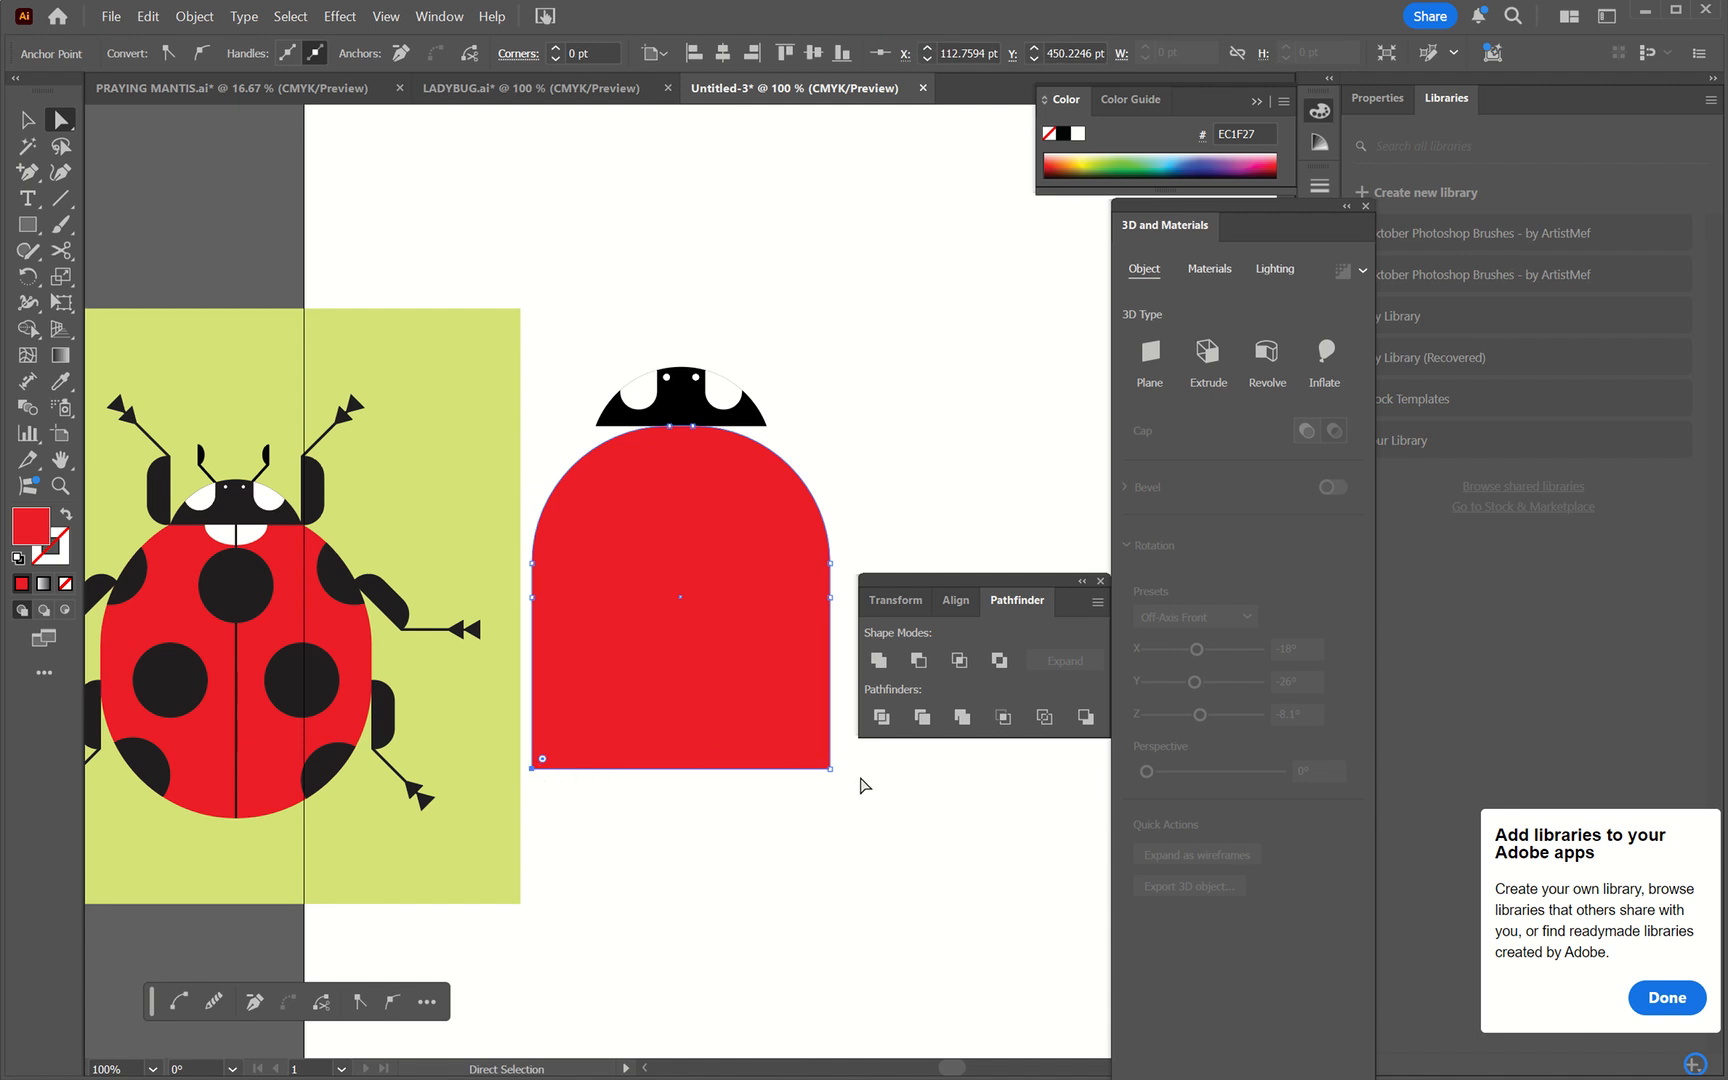
pyautogui.keyDown('shift'); pyautogui.click(830, 768); pyautogui.keyUp('shift')
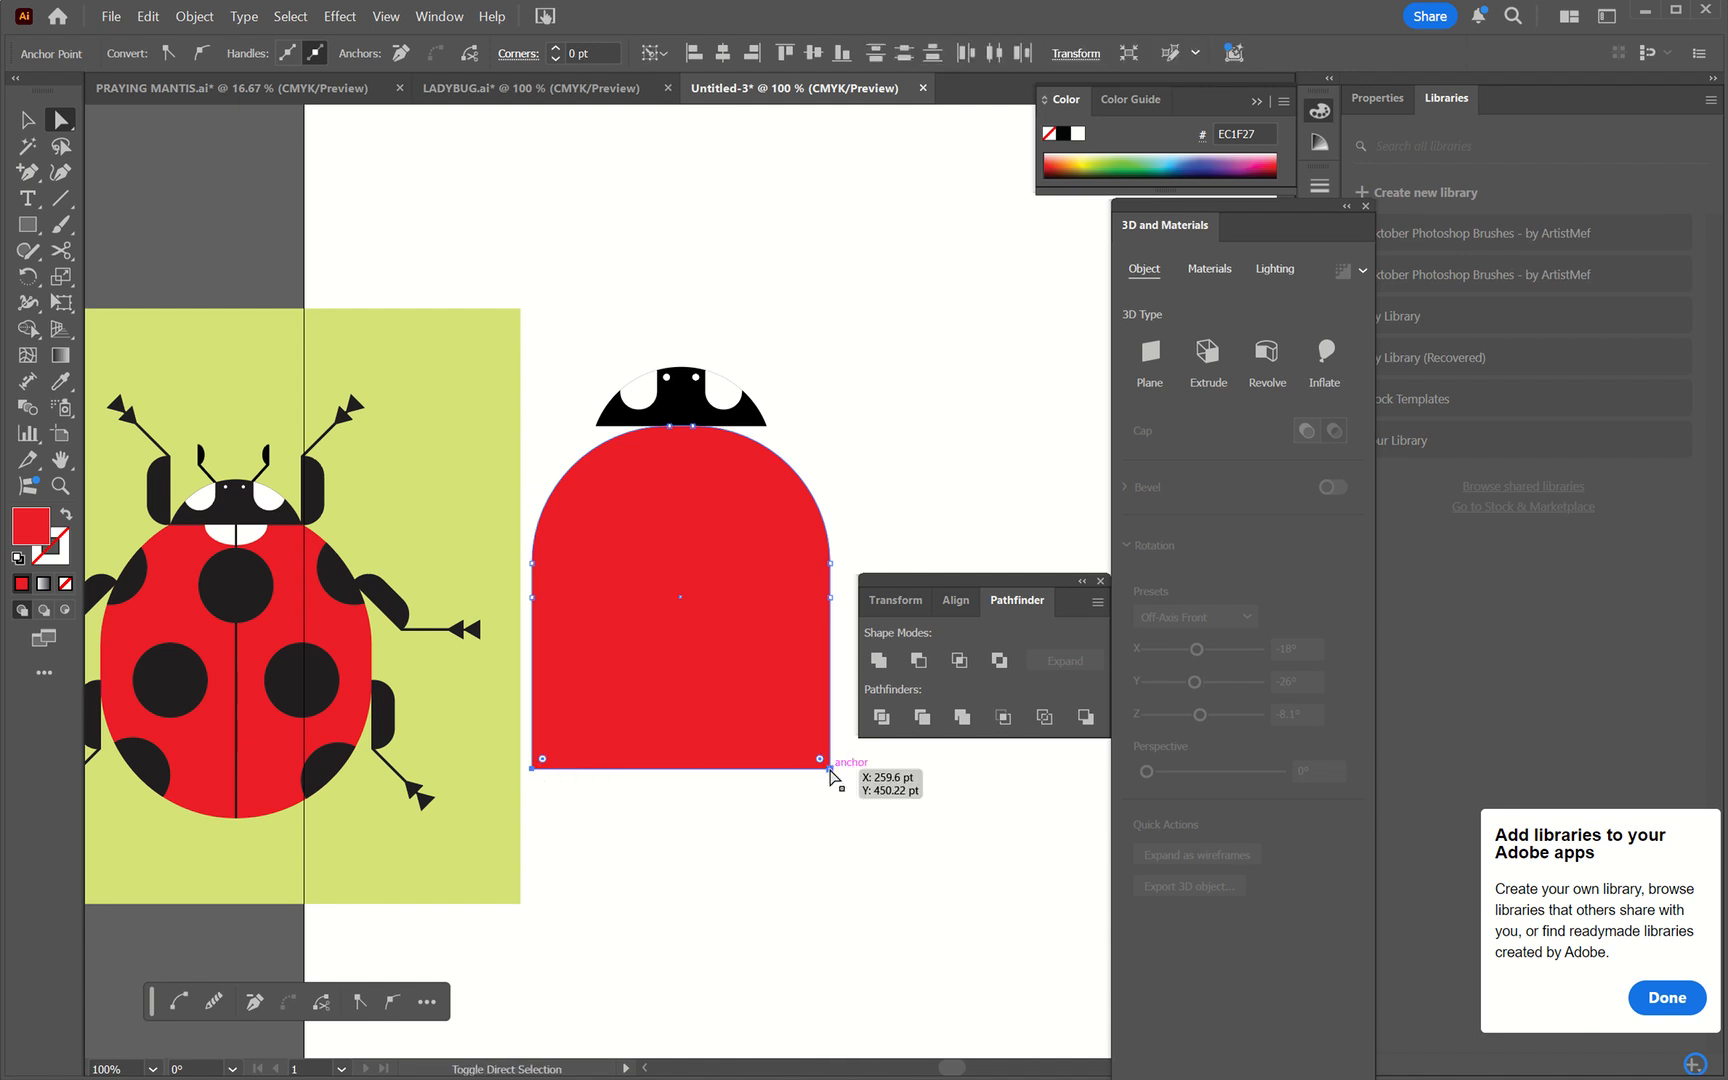
pyautogui.moveTo(818, 758); pyautogui.dragTo(736, 575)
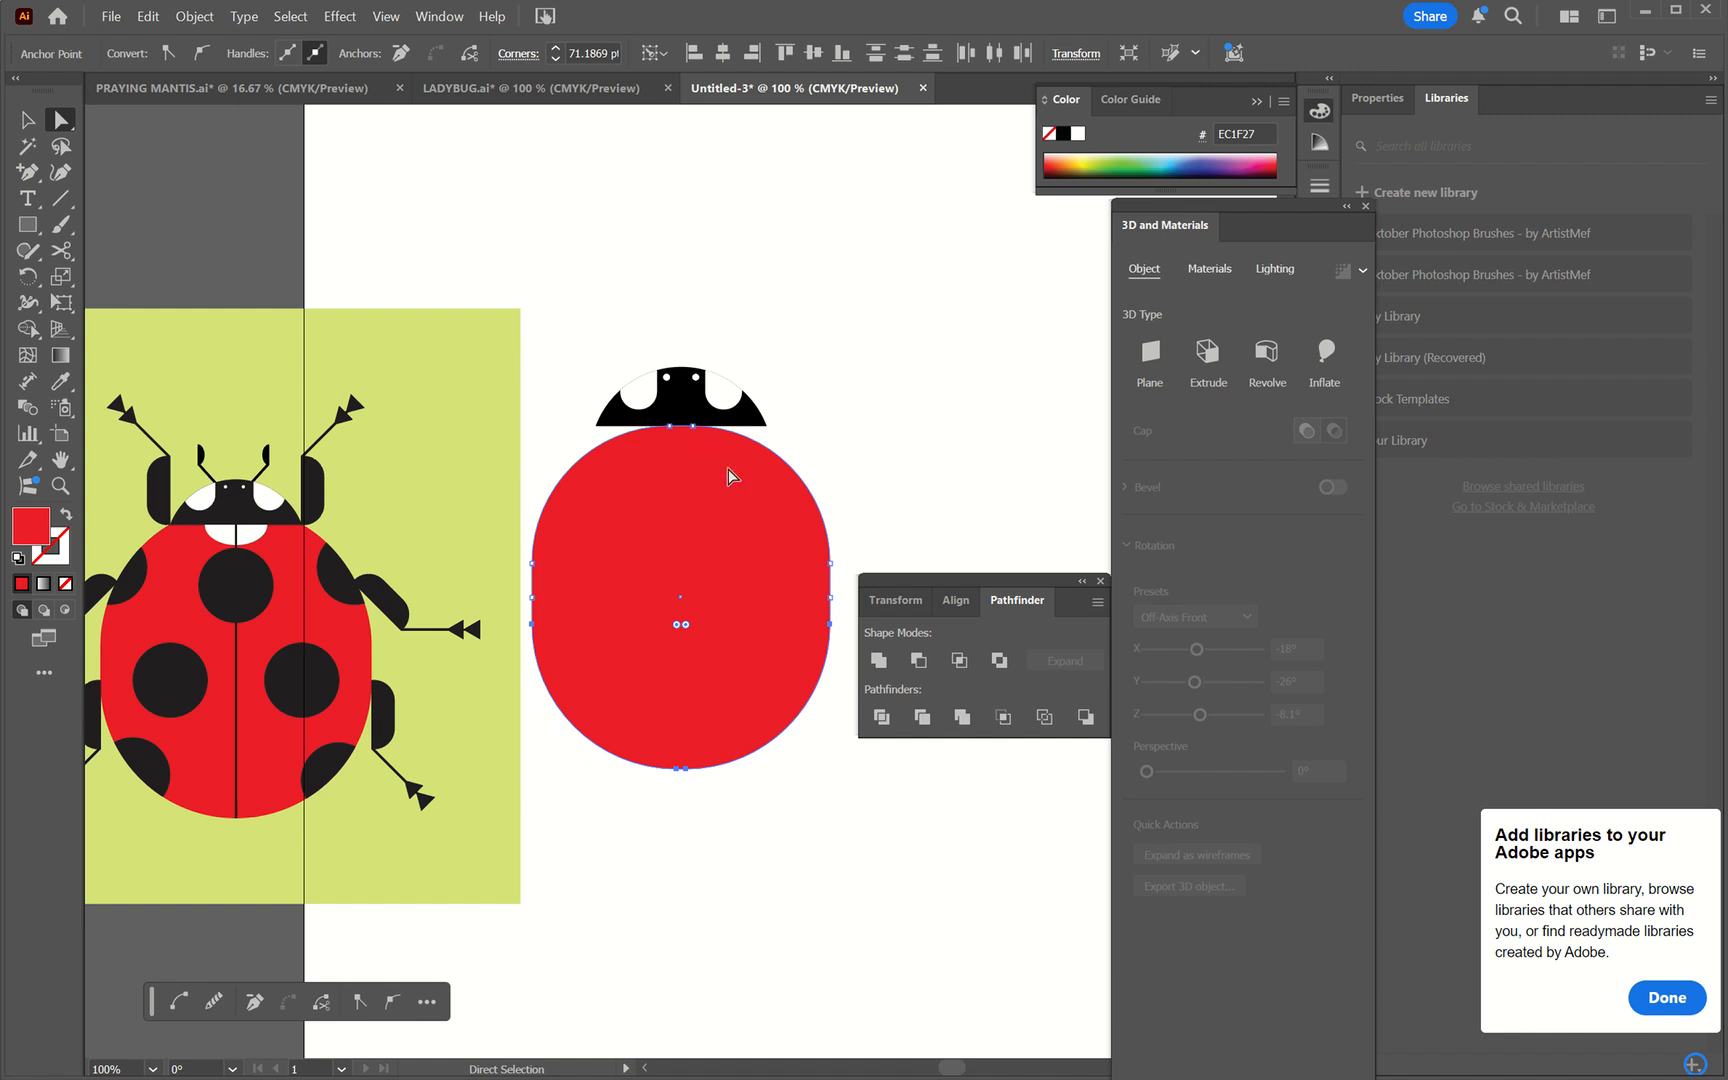
pyautogui.press('v')
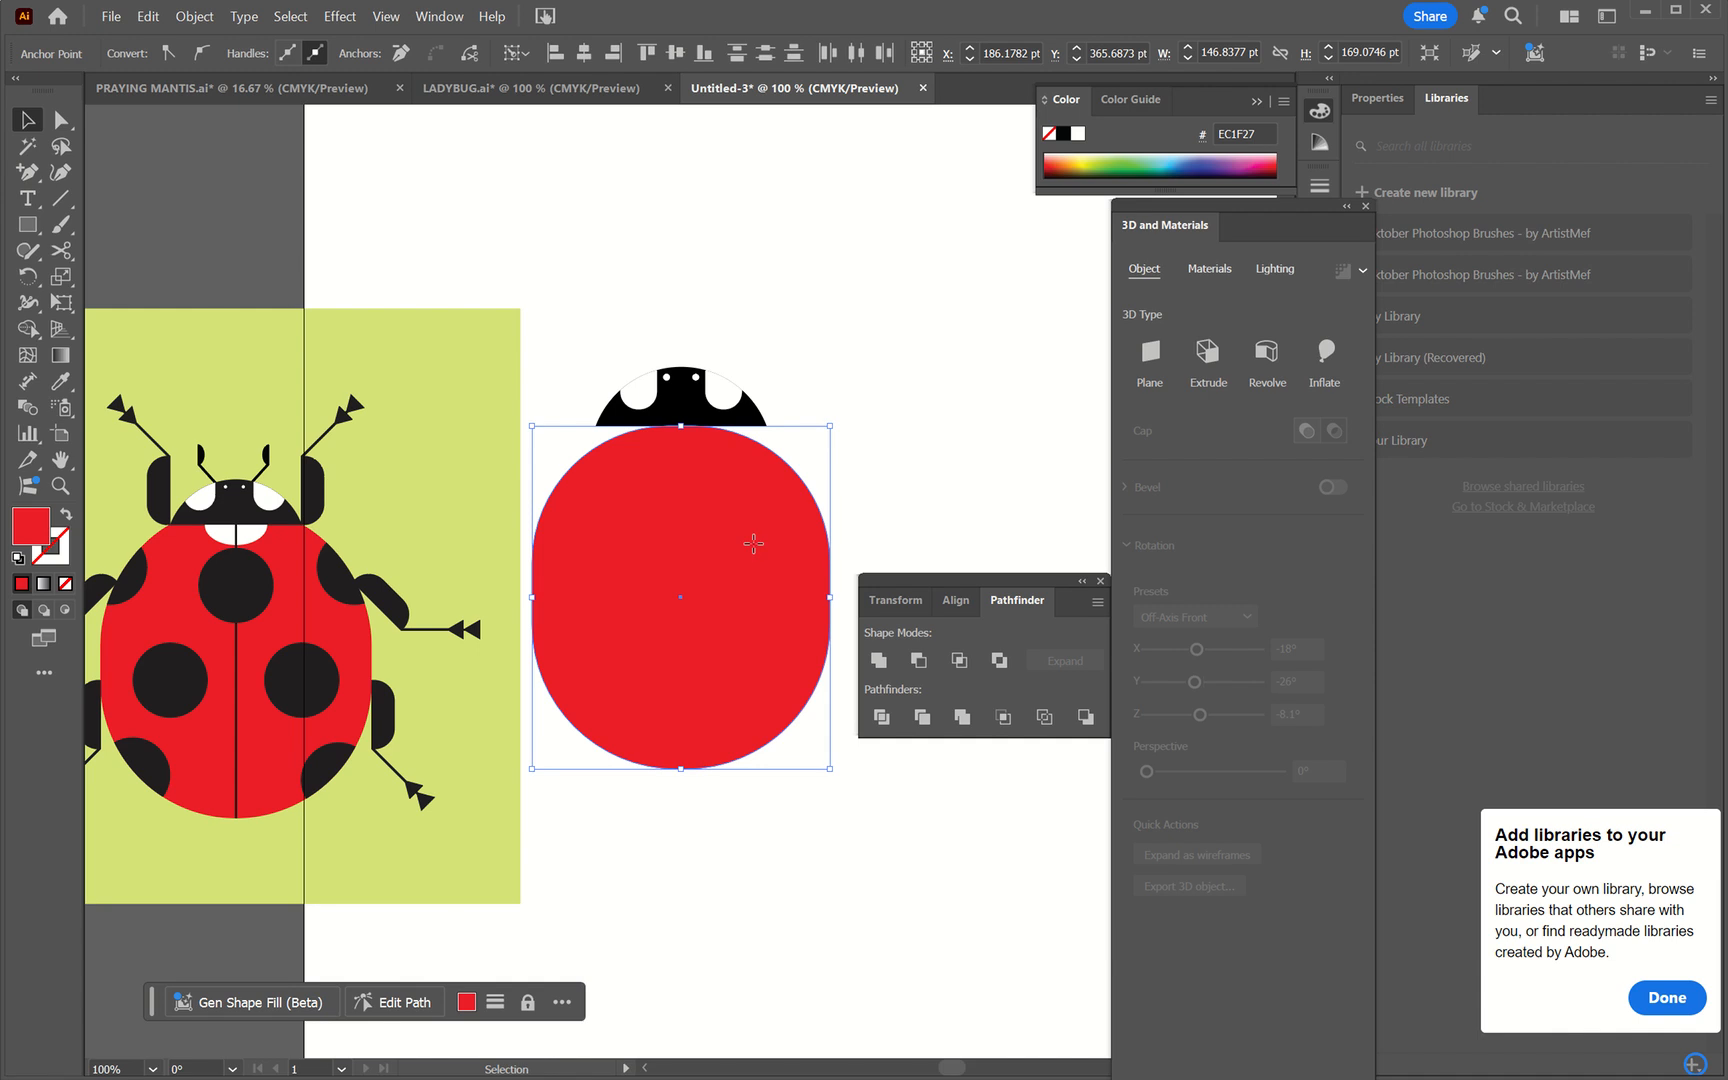
# - Move the red body up slightly so it overlaps the base of the head, and arrange it behind the head
pyautogui.moveTo(753, 541); pyautogui.dragTo(749, 522)
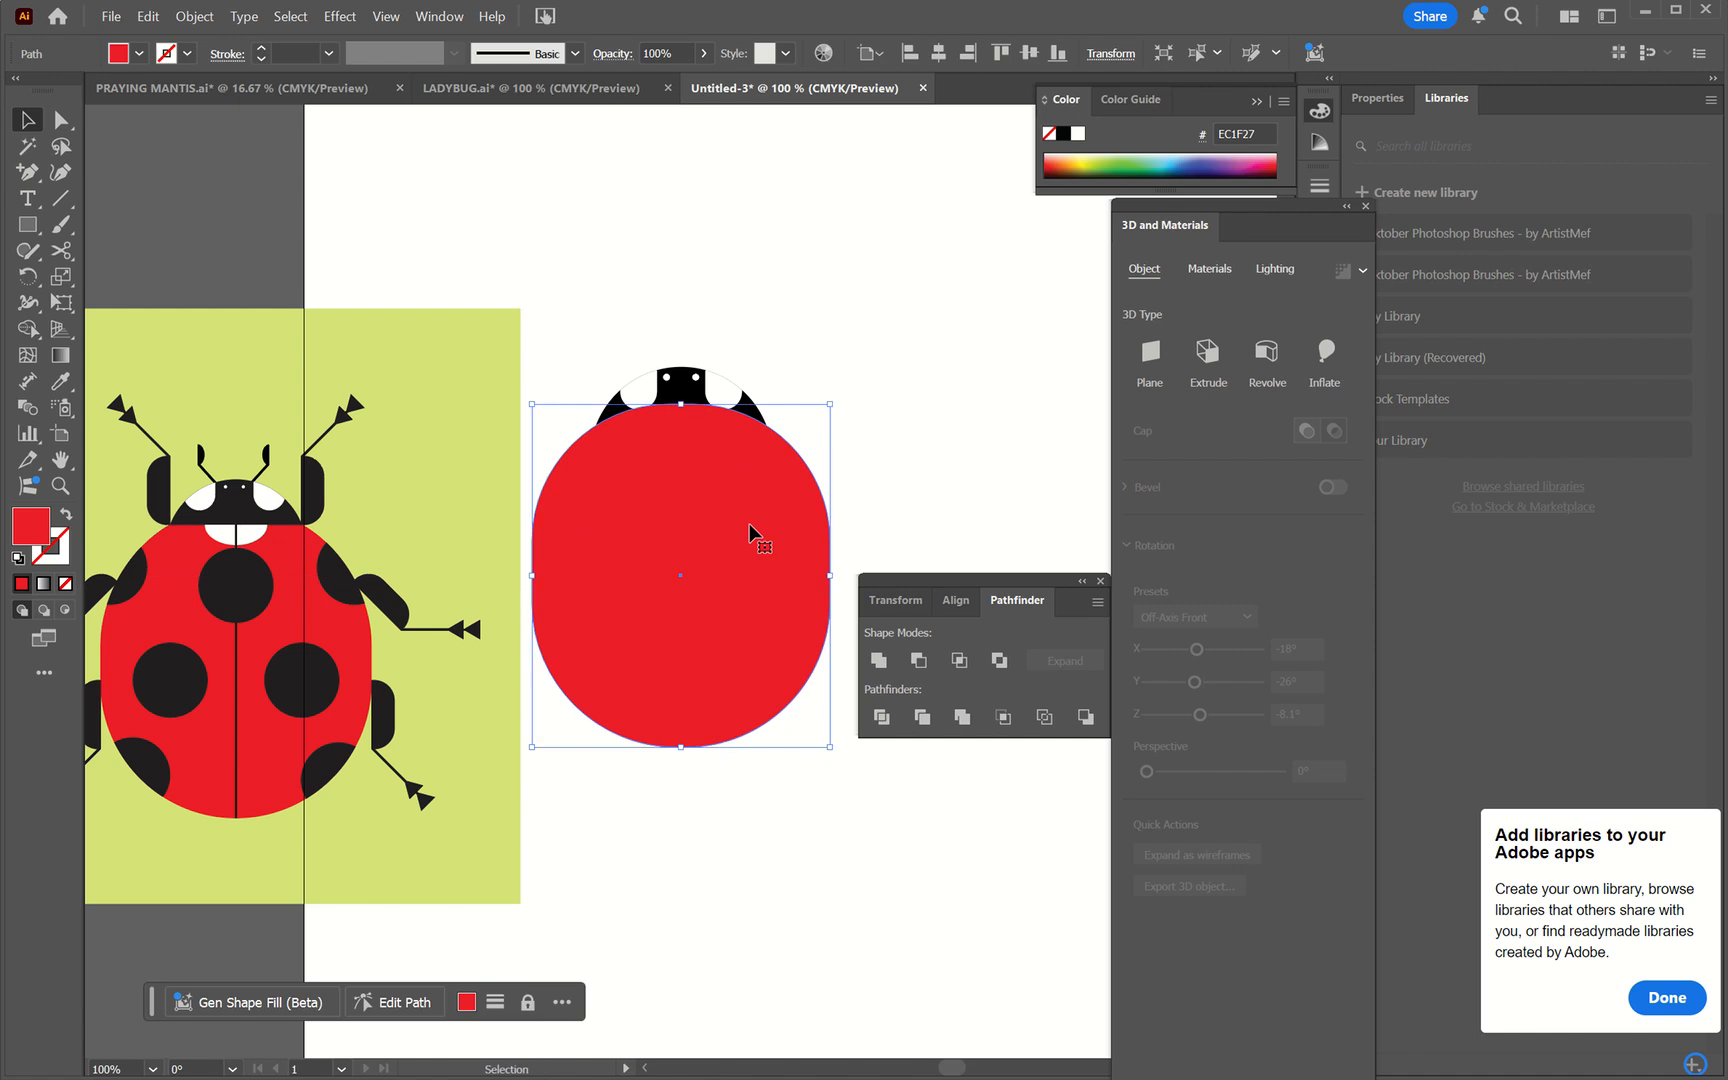
pyautogui.click(189, 18)
pyautogui.moveTo(228, 90)
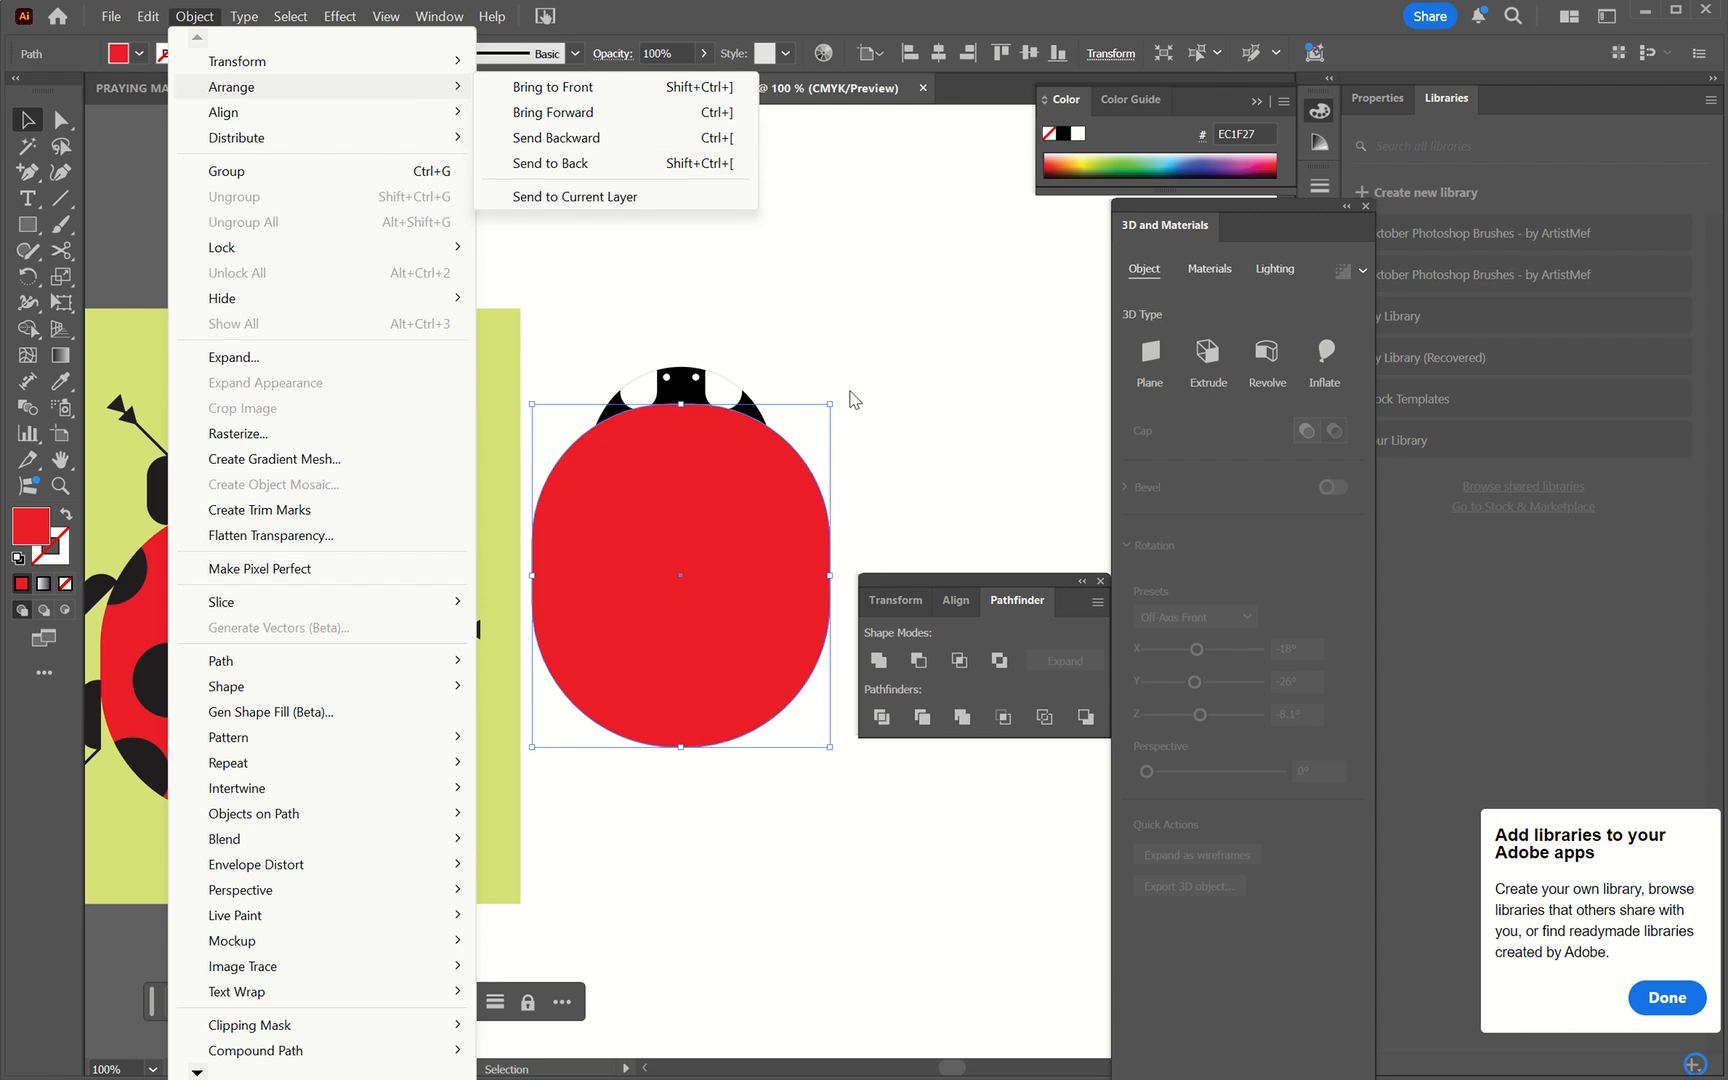
pyautogui.click(672, 497)
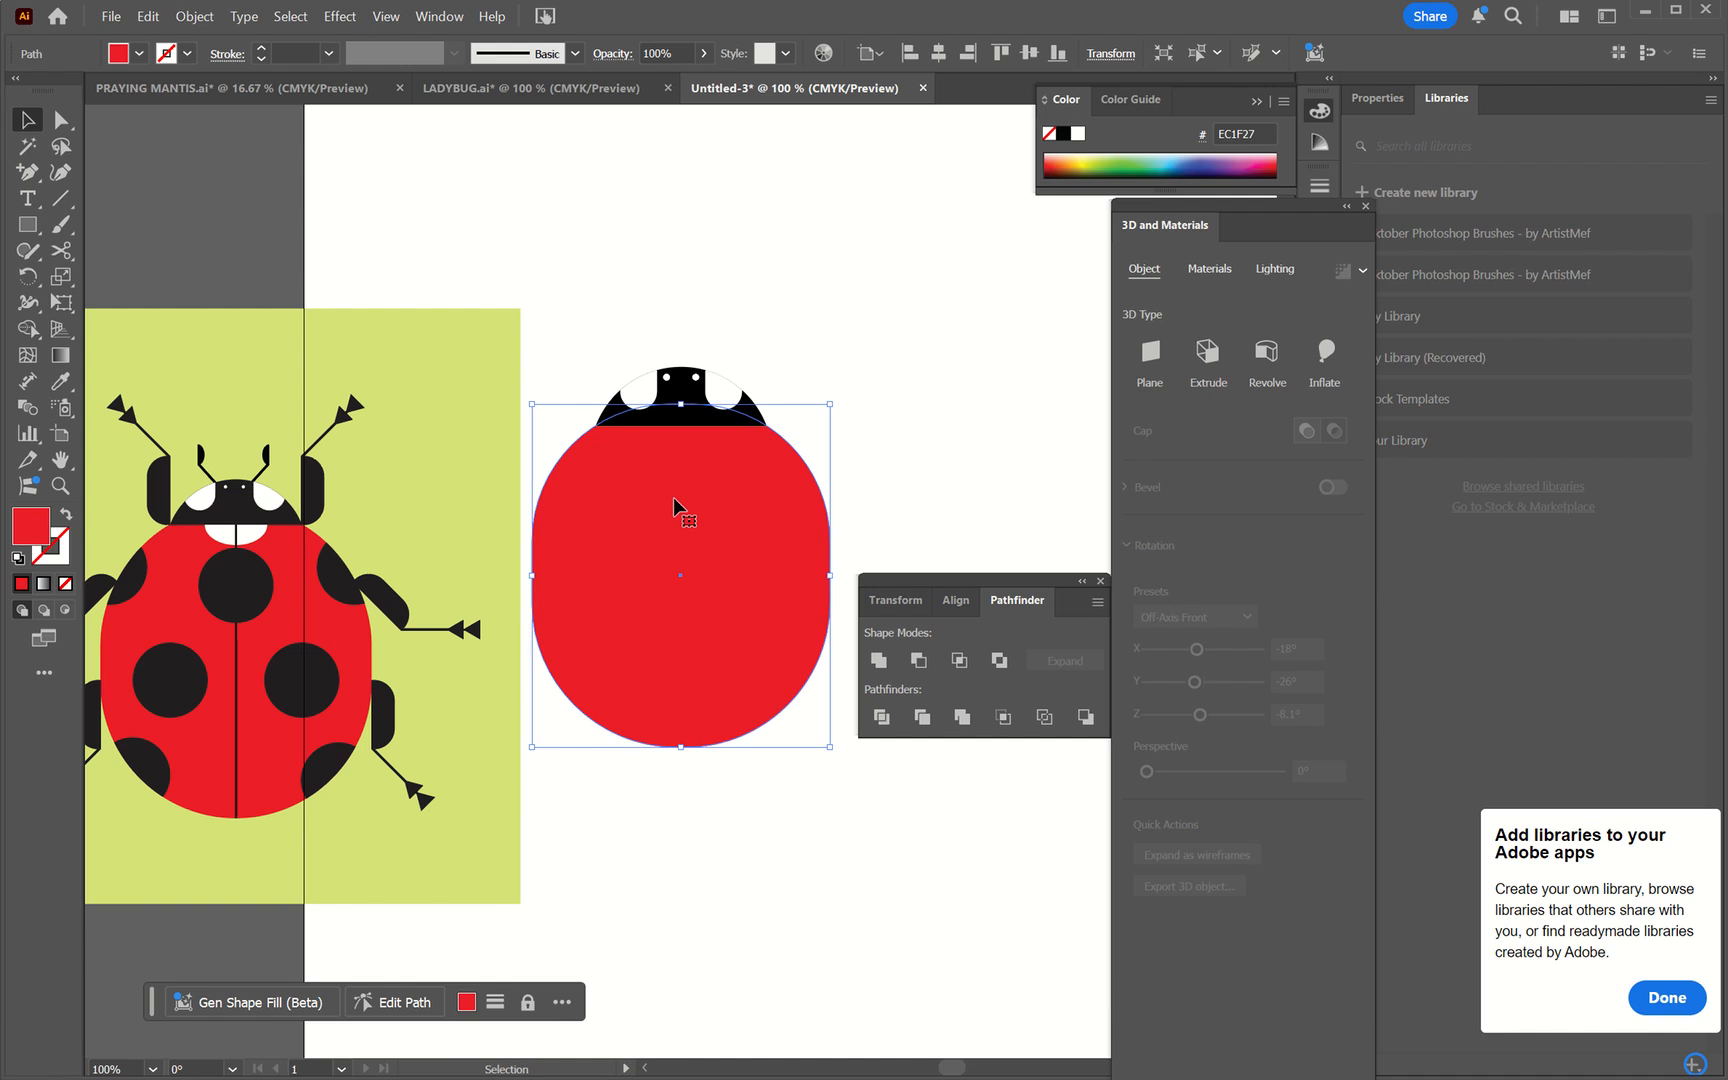
# - Enlarge the red body proportionally and recentre it beneath the black head
pyautogui.scroll(-3, 899, 509)
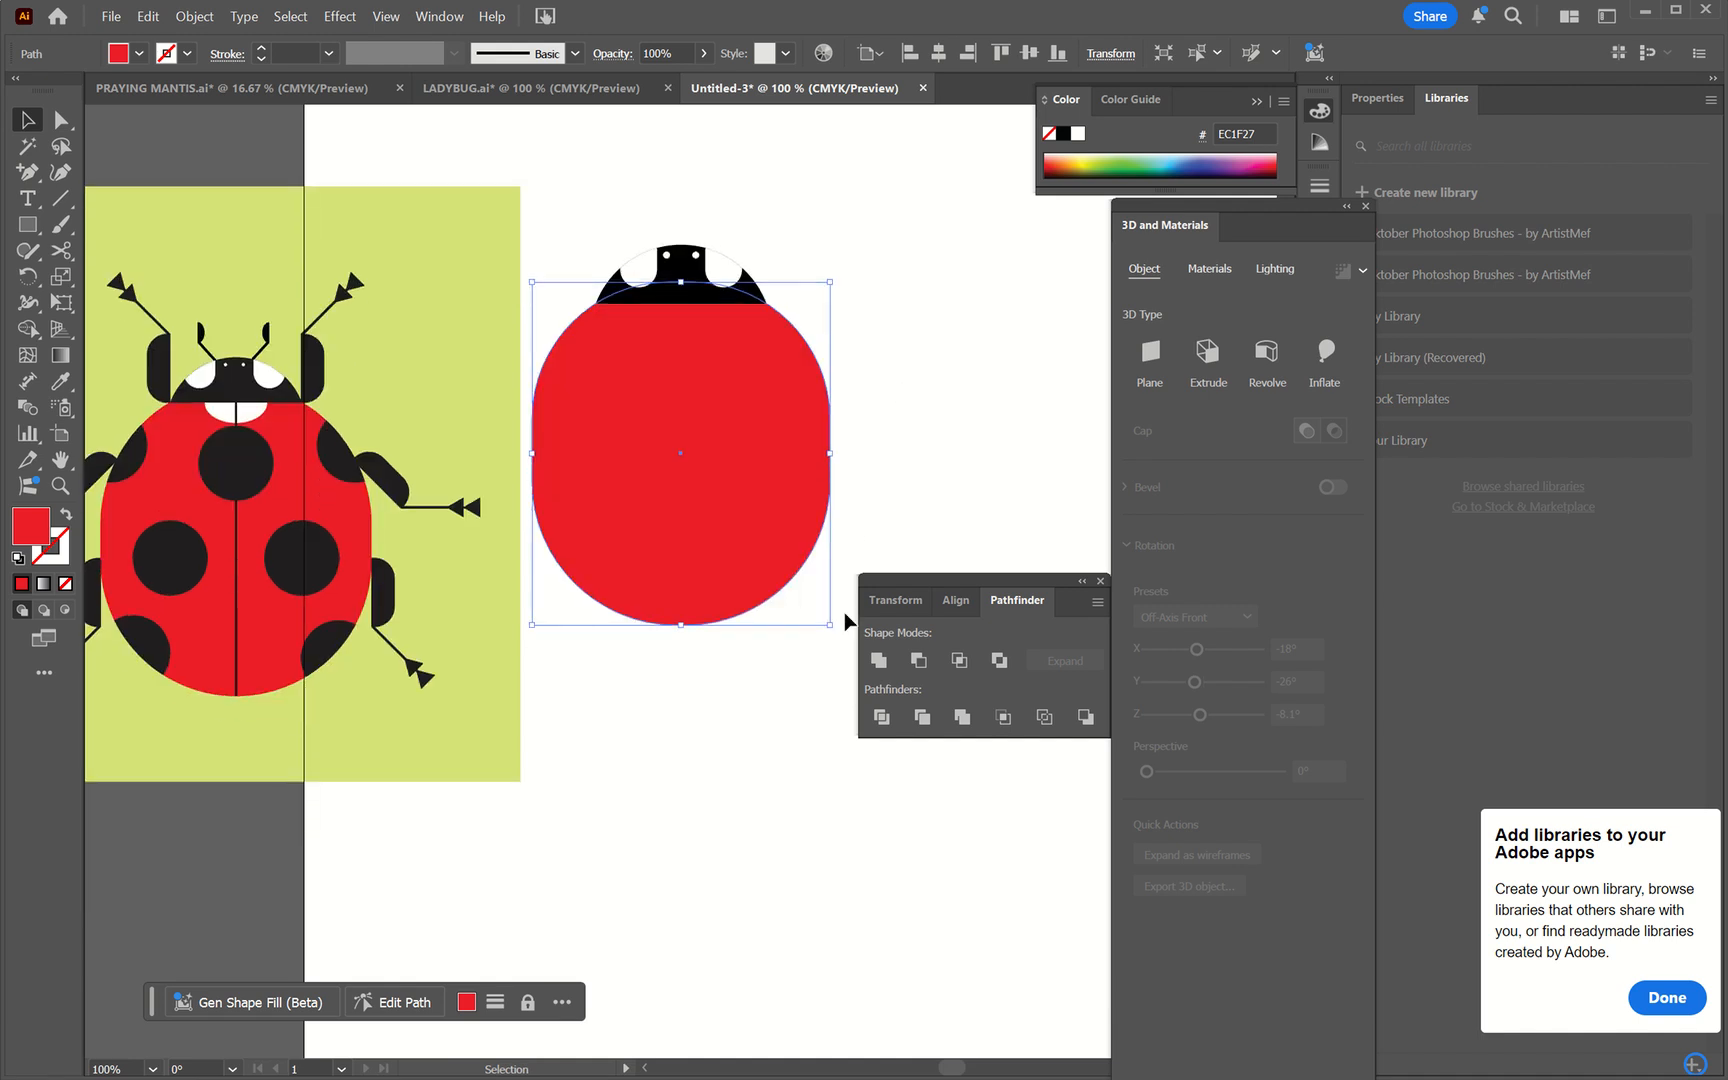
pyautogui.moveTo(831, 629); pyautogui.dragTo(868, 663)
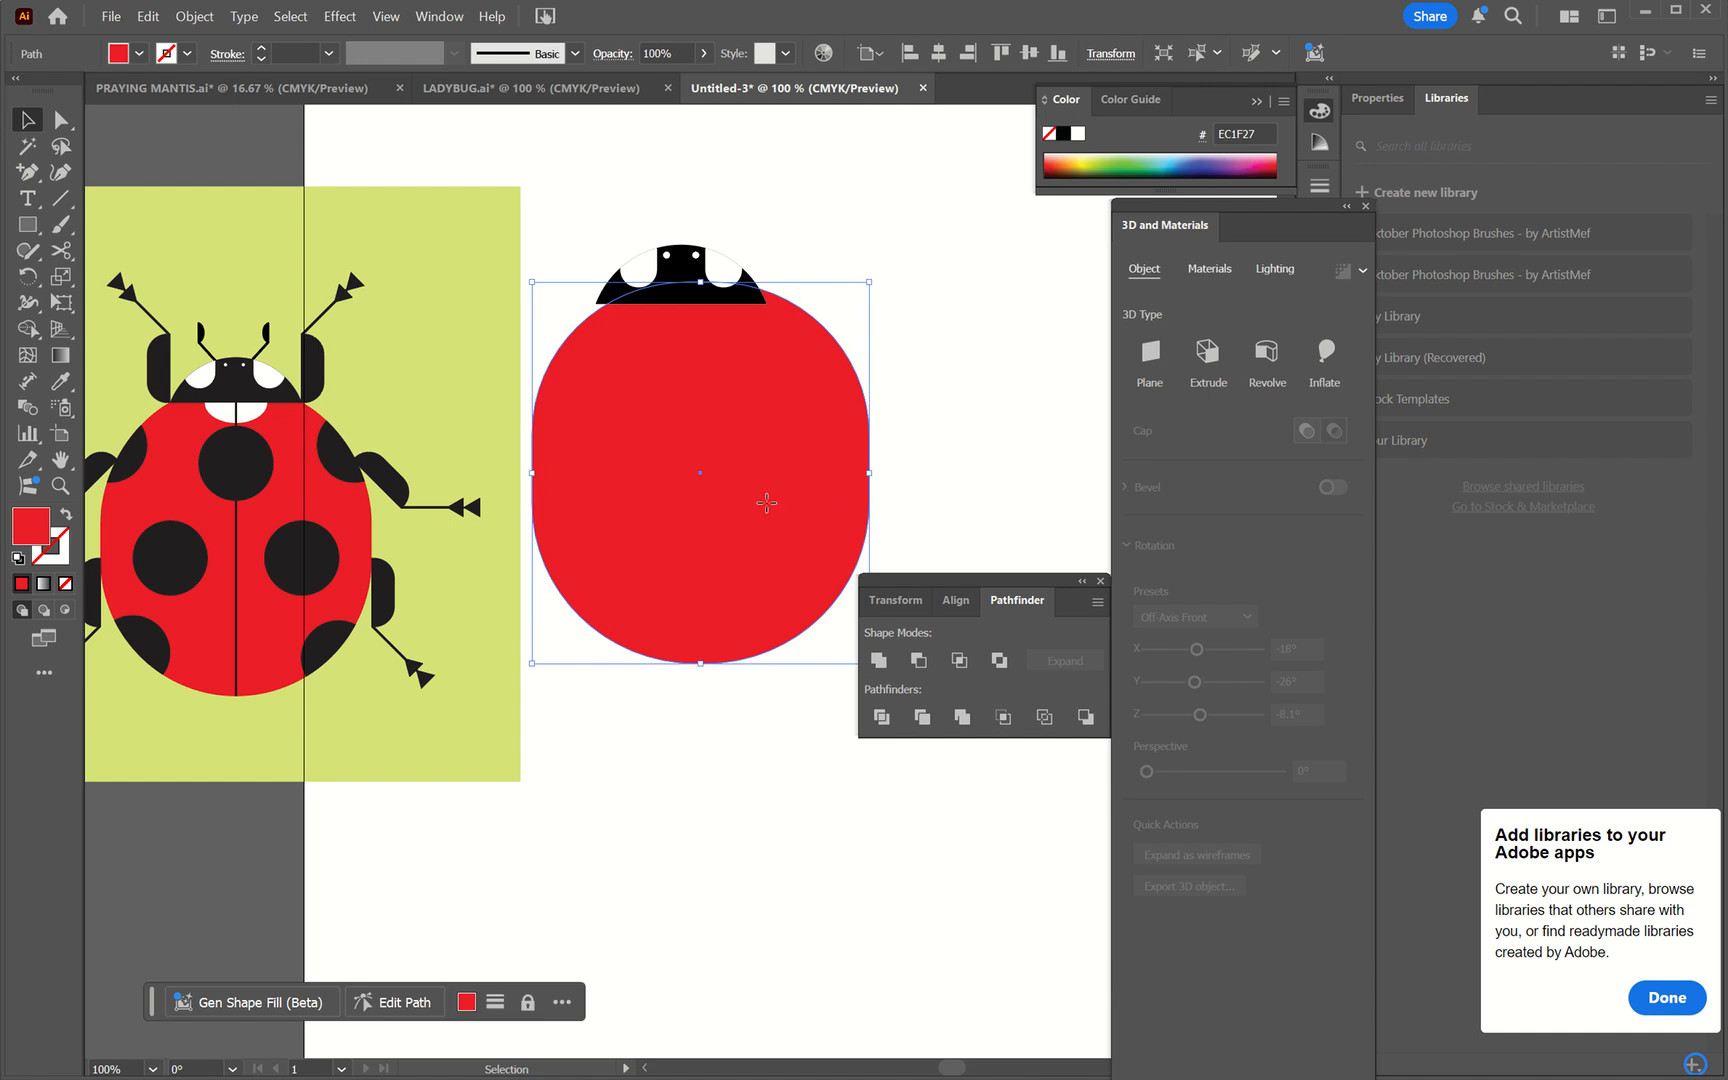
pyautogui.moveTo(767, 504); pyautogui.dragTo(749, 500)
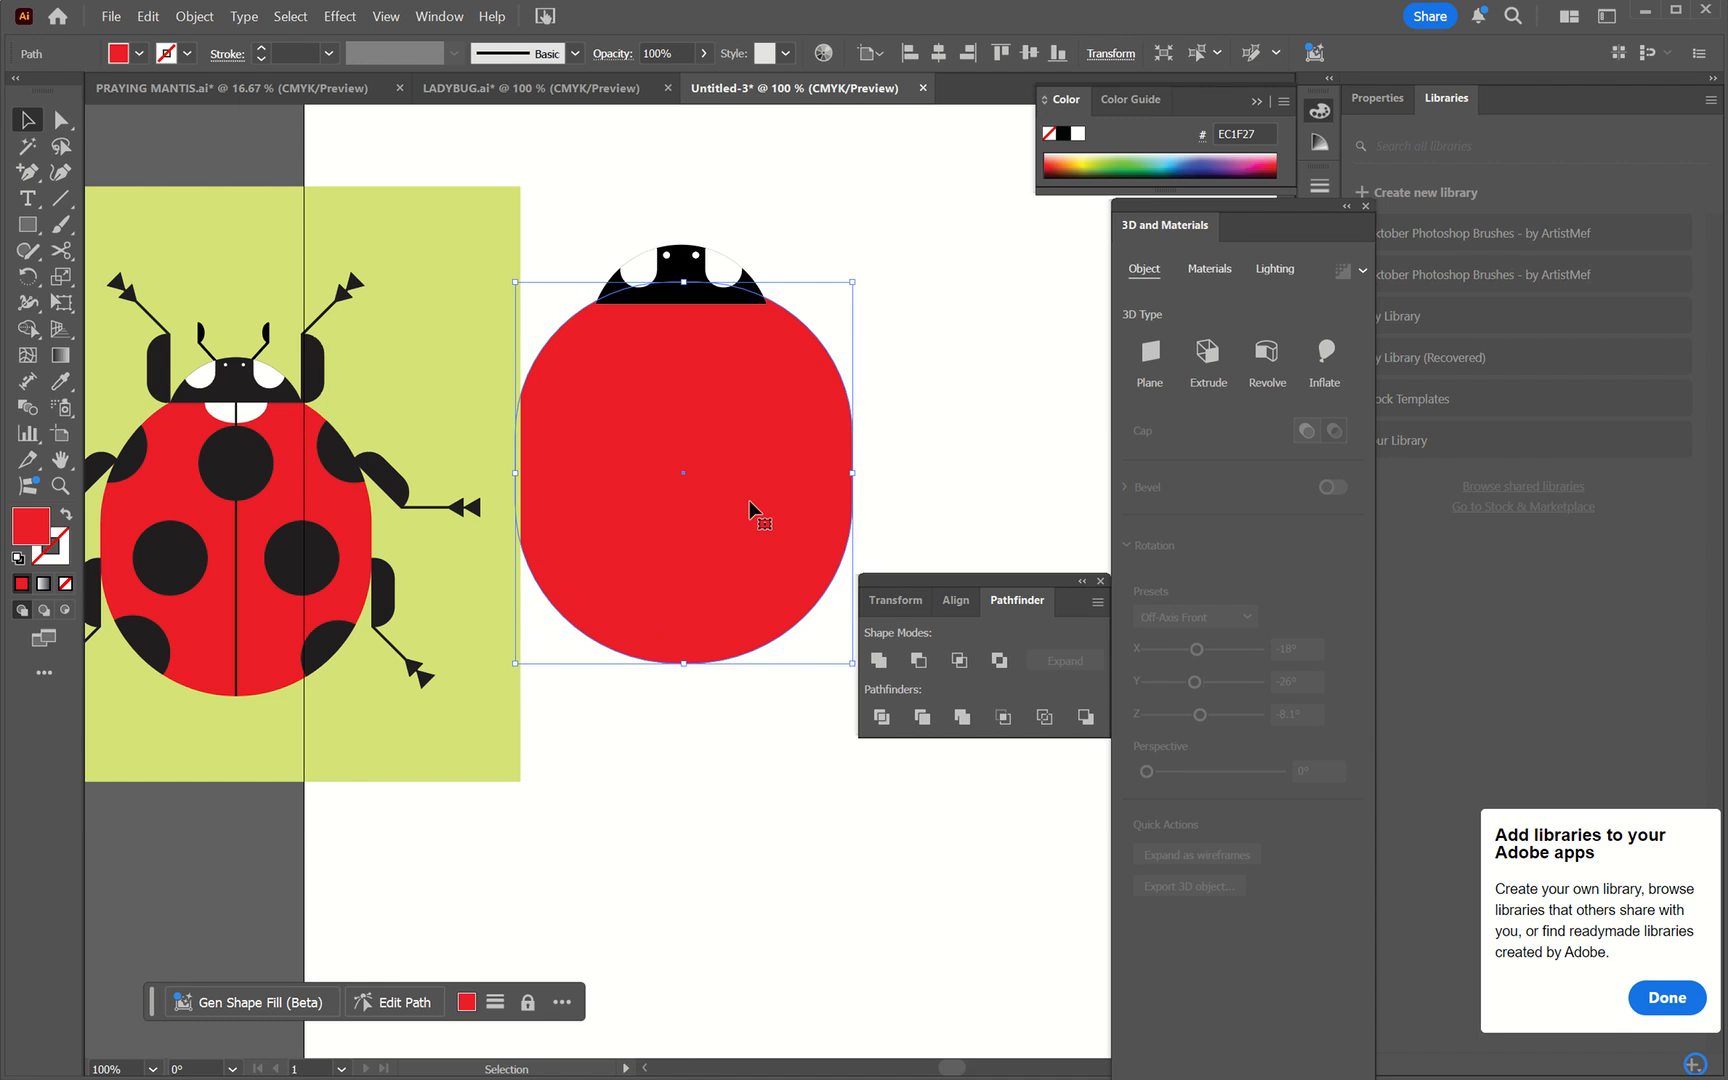
# - Fine-tune the red body's vertical position so its curved outline meets the lower corners of the black head
pyautogui.hotkey('ctrl', '=')
pyautogui.scroll(2, 749, 500)
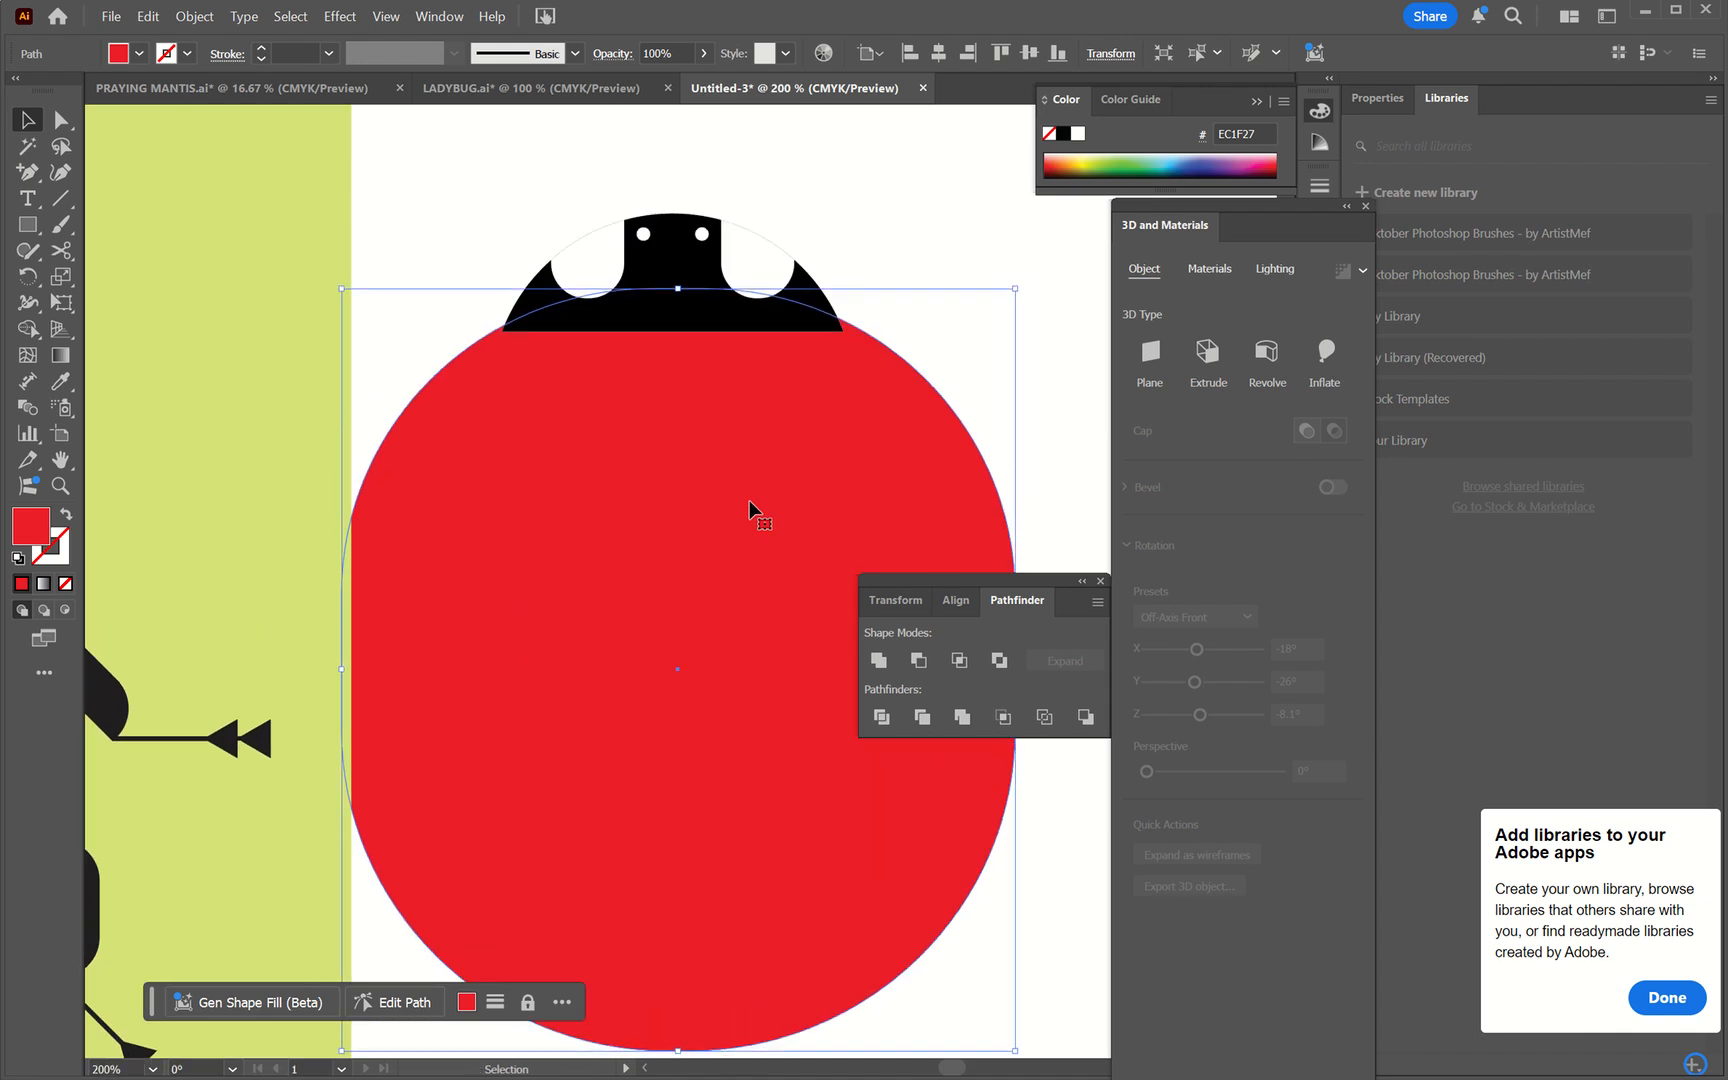
pyautogui.moveTo(712, 478); pyautogui.dragTo(711, 485)
pyautogui.hotkey('ctrl', '=')
pyautogui.hotkey('ctrl', '=')
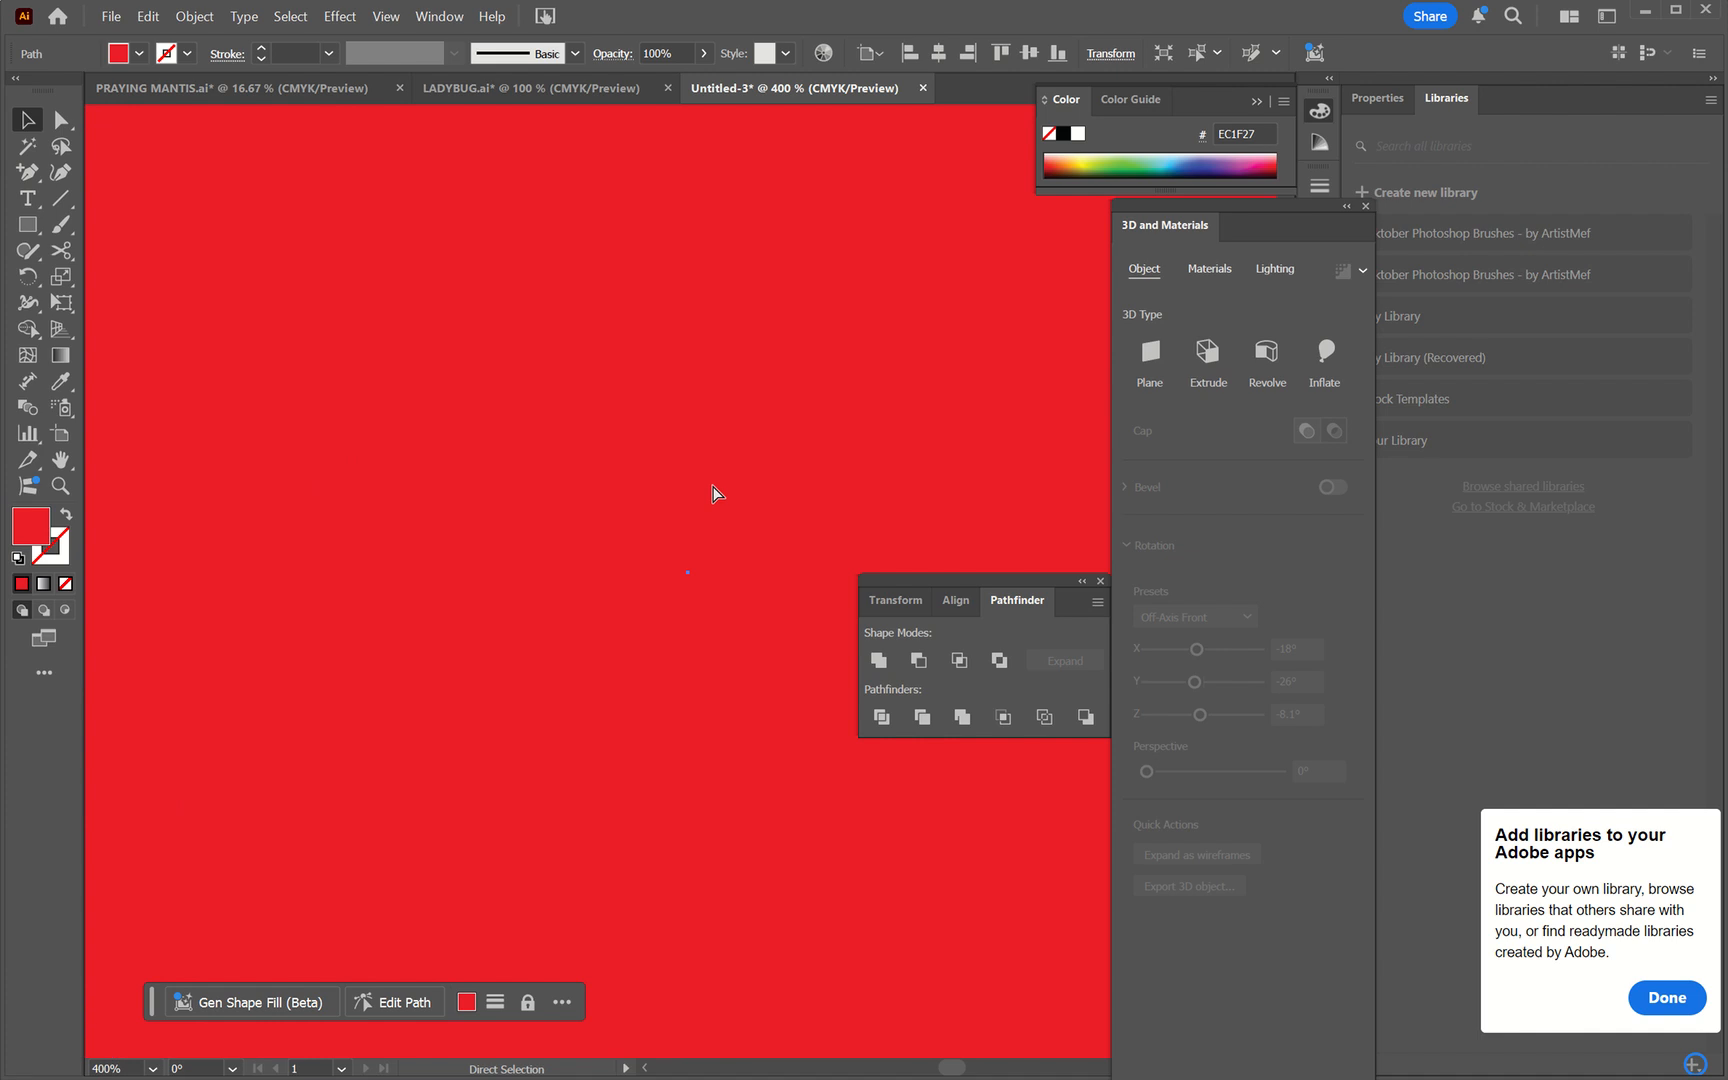
pyautogui.hotkey('ctrl', '=')
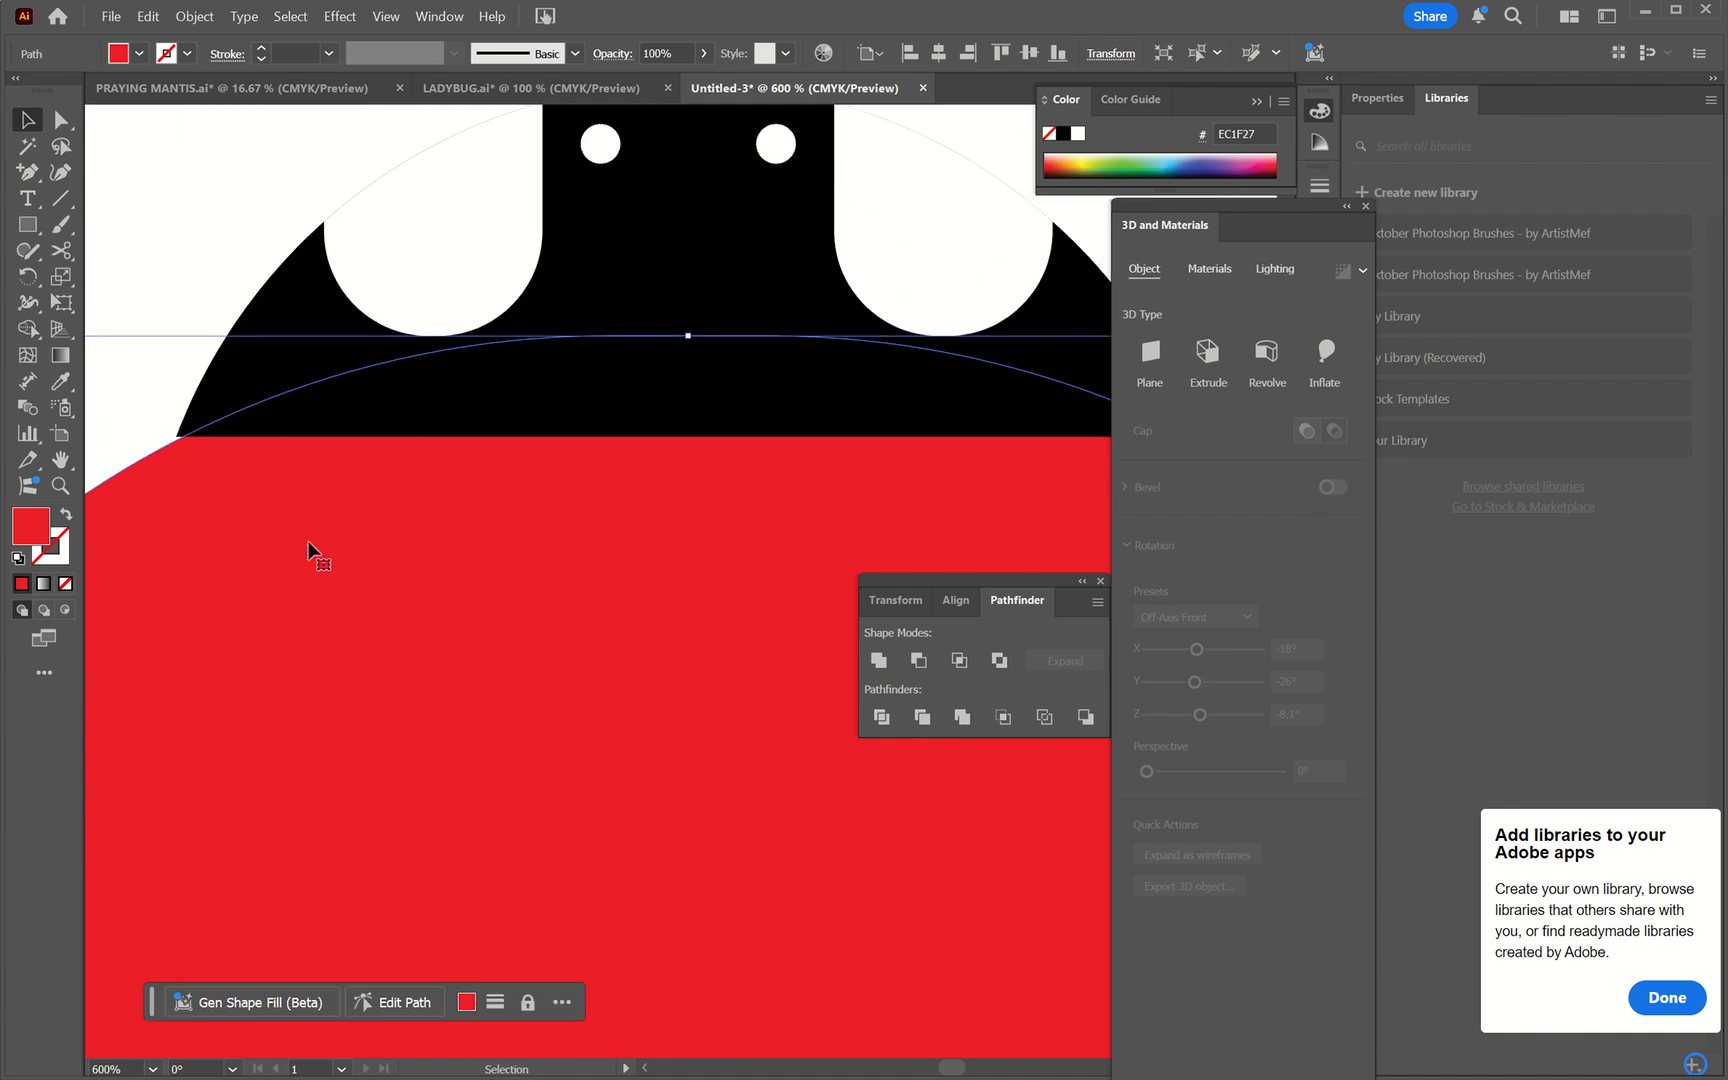
pyautogui.press('Up')
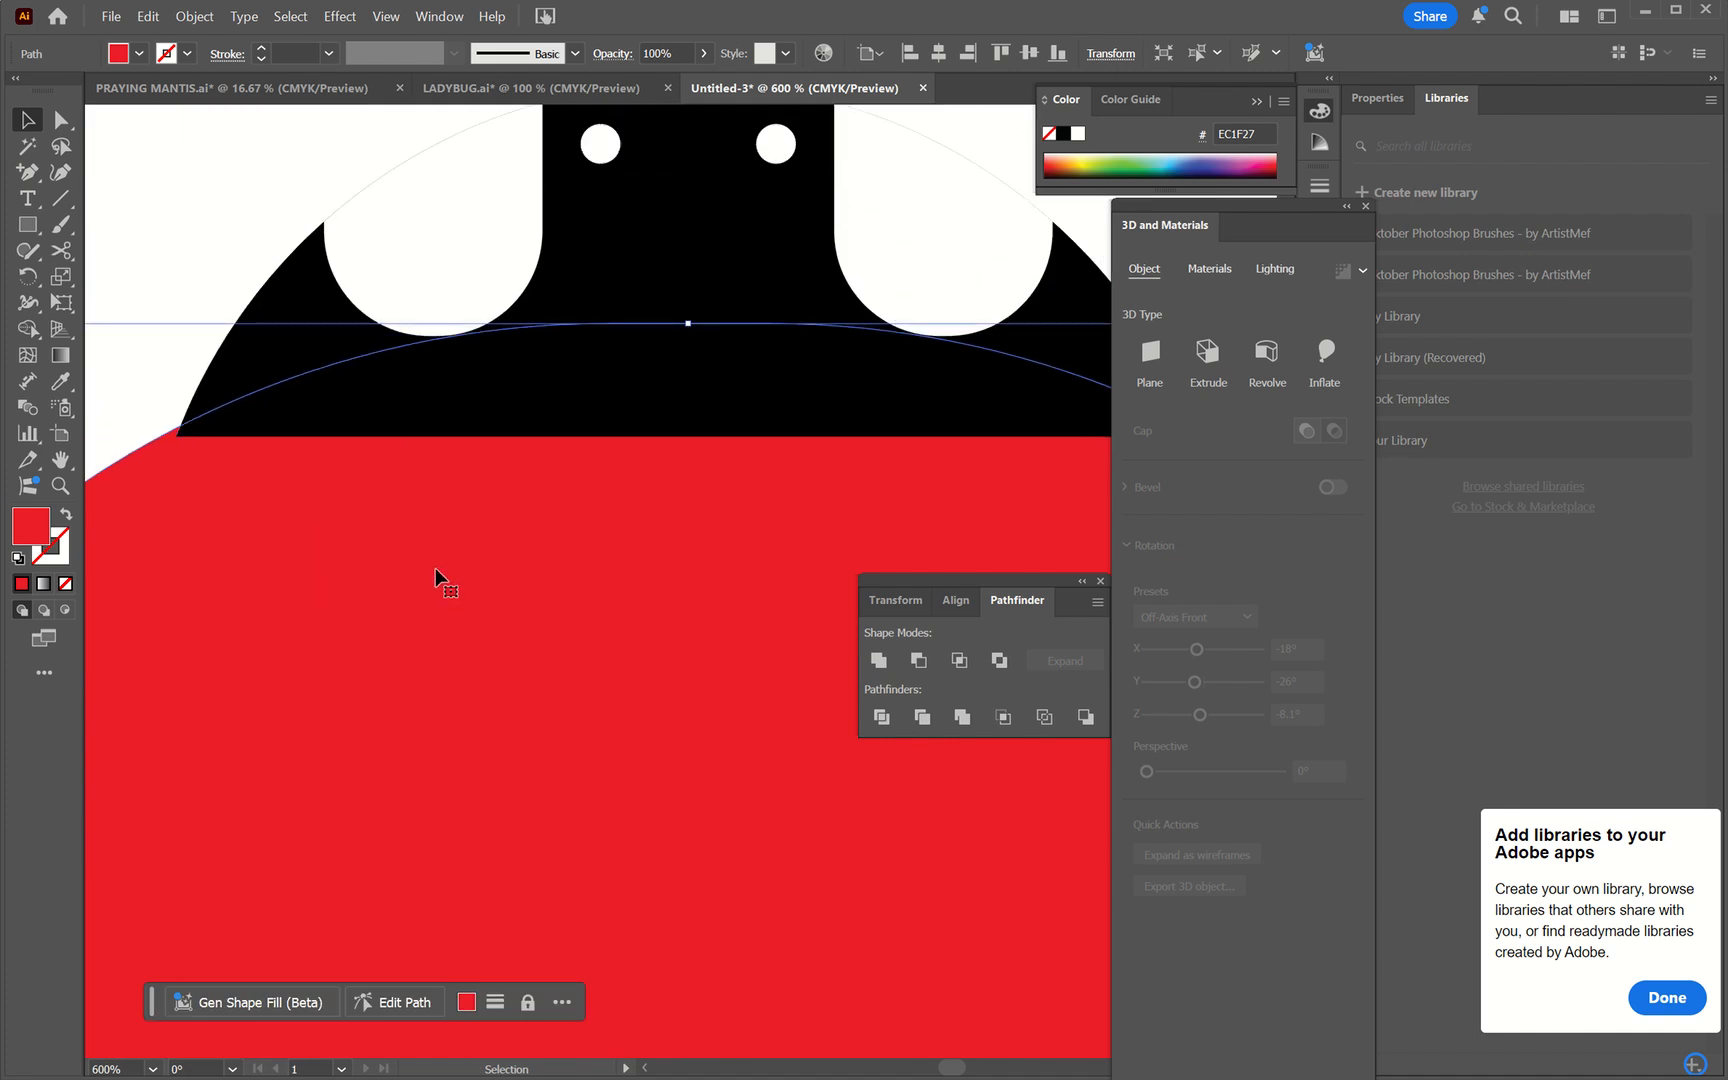
pyautogui.moveTo(436, 570); pyautogui.dragTo(436, 576)
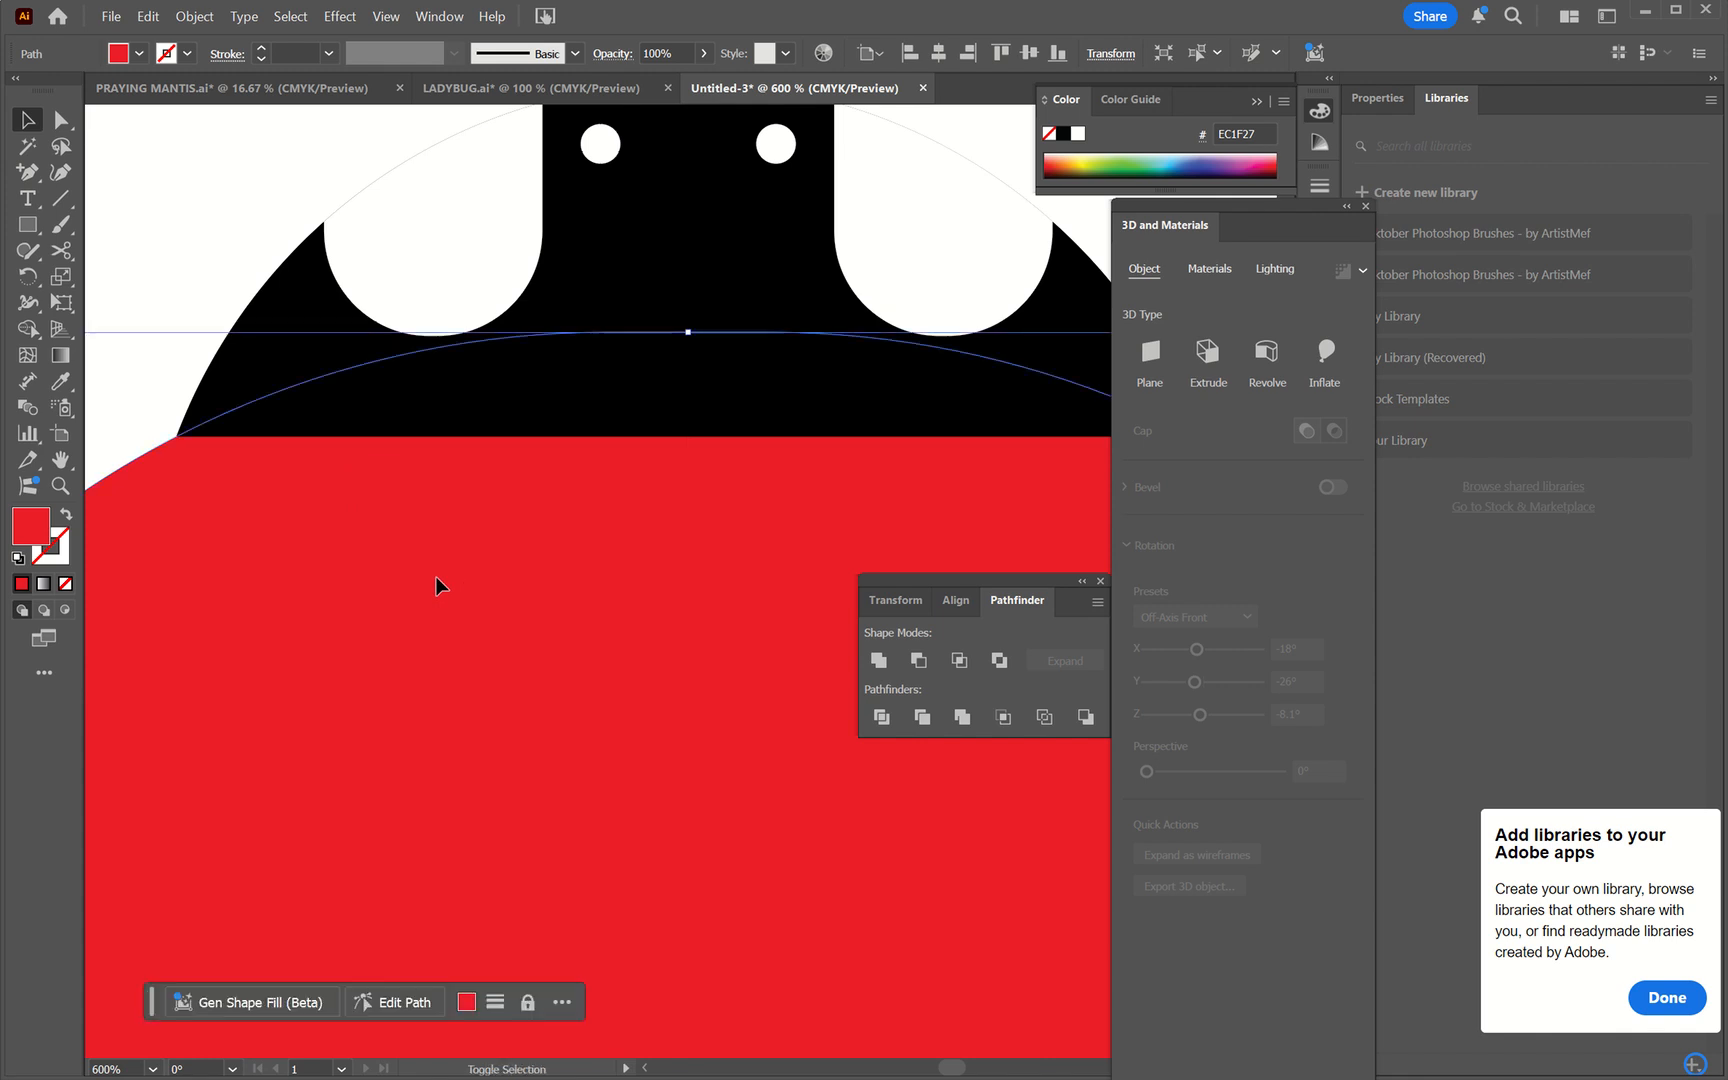
# - Move the whole reference ladybug artwork up and to the left, clear of the new red body
pyautogui.click(189, 223)
pyautogui.hotkey('ctrl', '-')
pyautogui.hotkey('ctrl', '-')
pyautogui.hotkey('ctrl', '-')
pyautogui.hotkey('ctrl', '-')
pyautogui.hotkey('ctrl', '-')
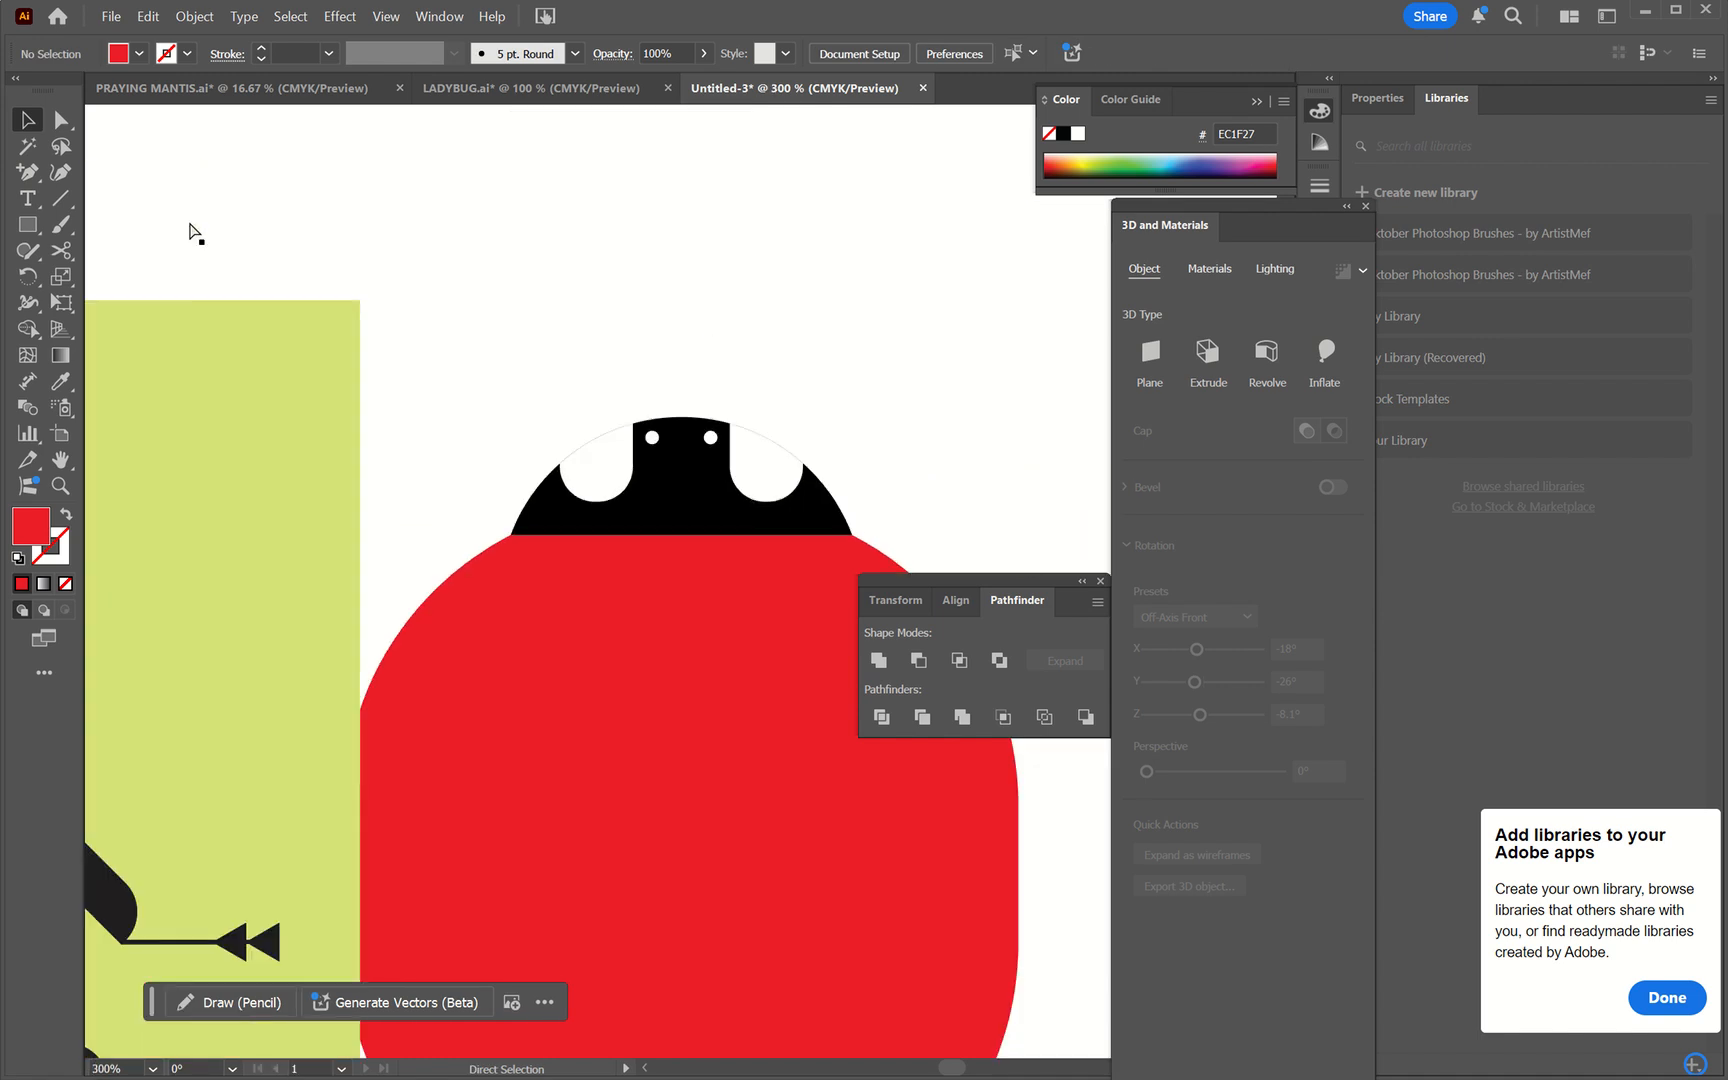
pyautogui.hotkey('ctrl', '-')
pyautogui.hotkey('ctrl', '-')
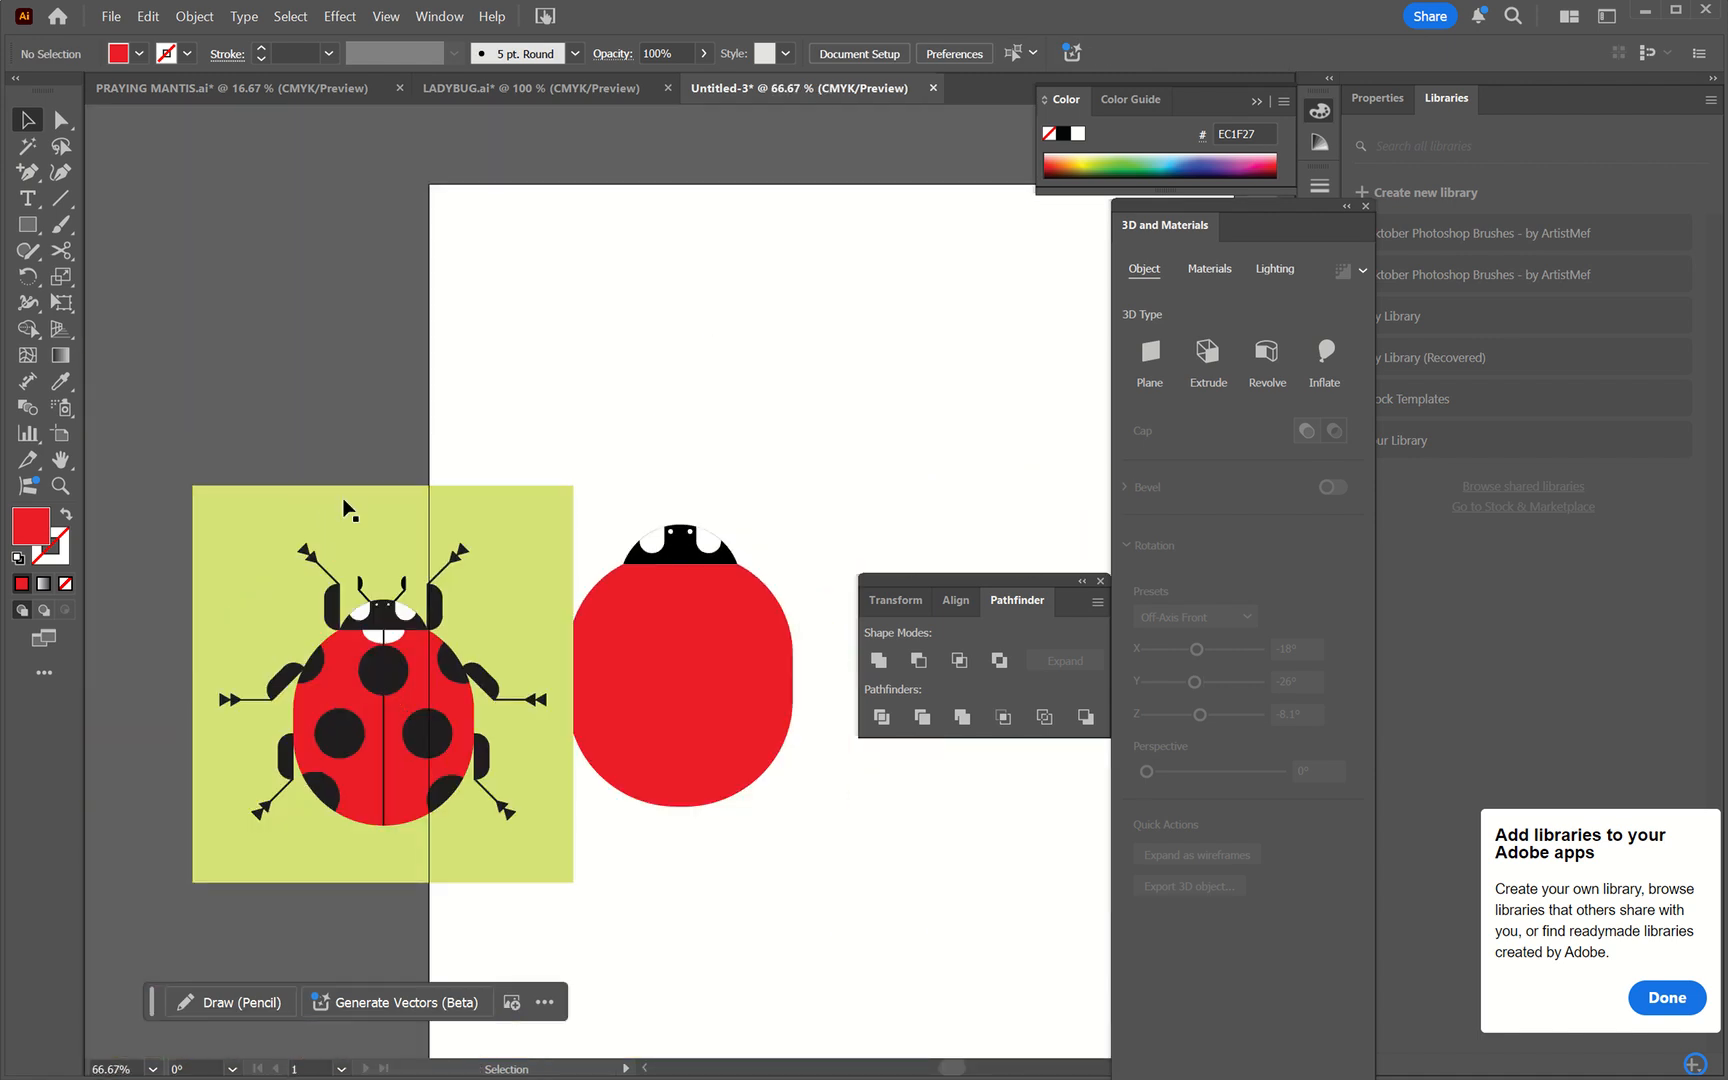
pyautogui.click(394, 736)
pyautogui.moveTo(521, 757); pyautogui.dragTo(442, 590)
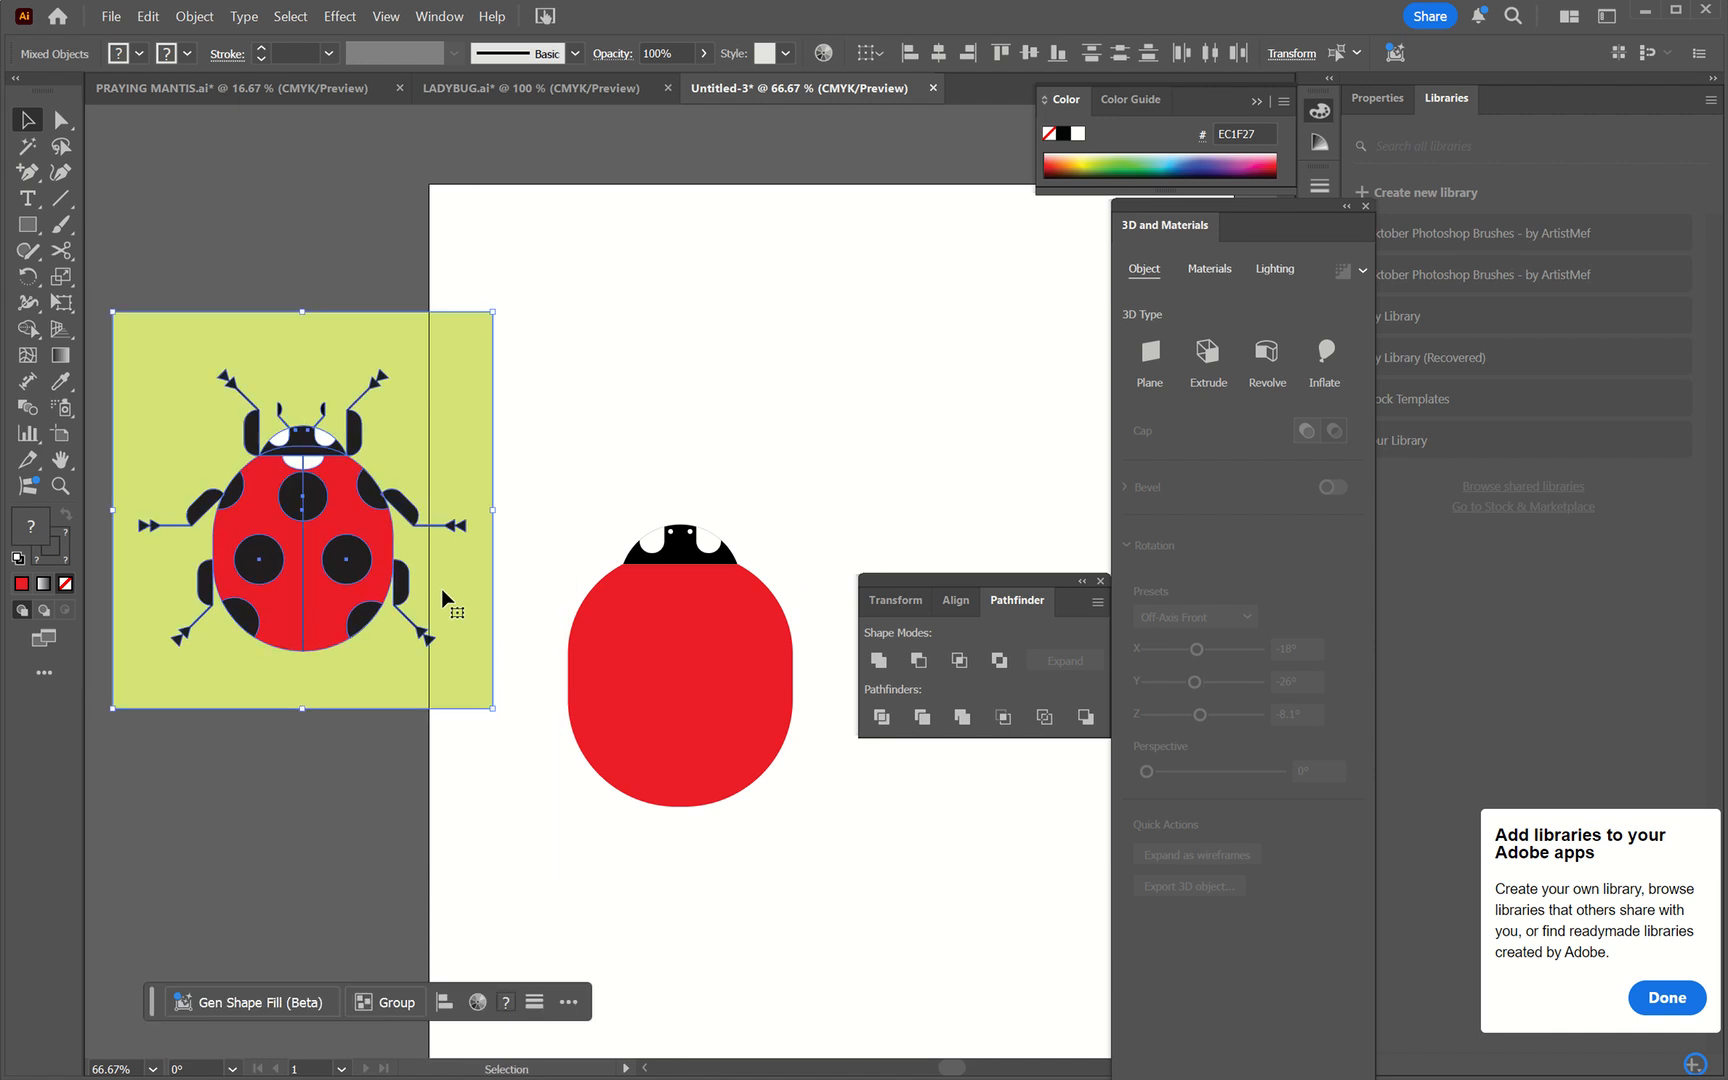
# - Scale the red body down slightly about its centre so it fits beneath the head, and deselect it
pyautogui.click(761, 697)
pyautogui.moveTo(795, 806); pyautogui.dragTo(793, 804)
pyautogui.hotkey('ctrl', '+')
pyautogui.hotkey('ctrl', '+')
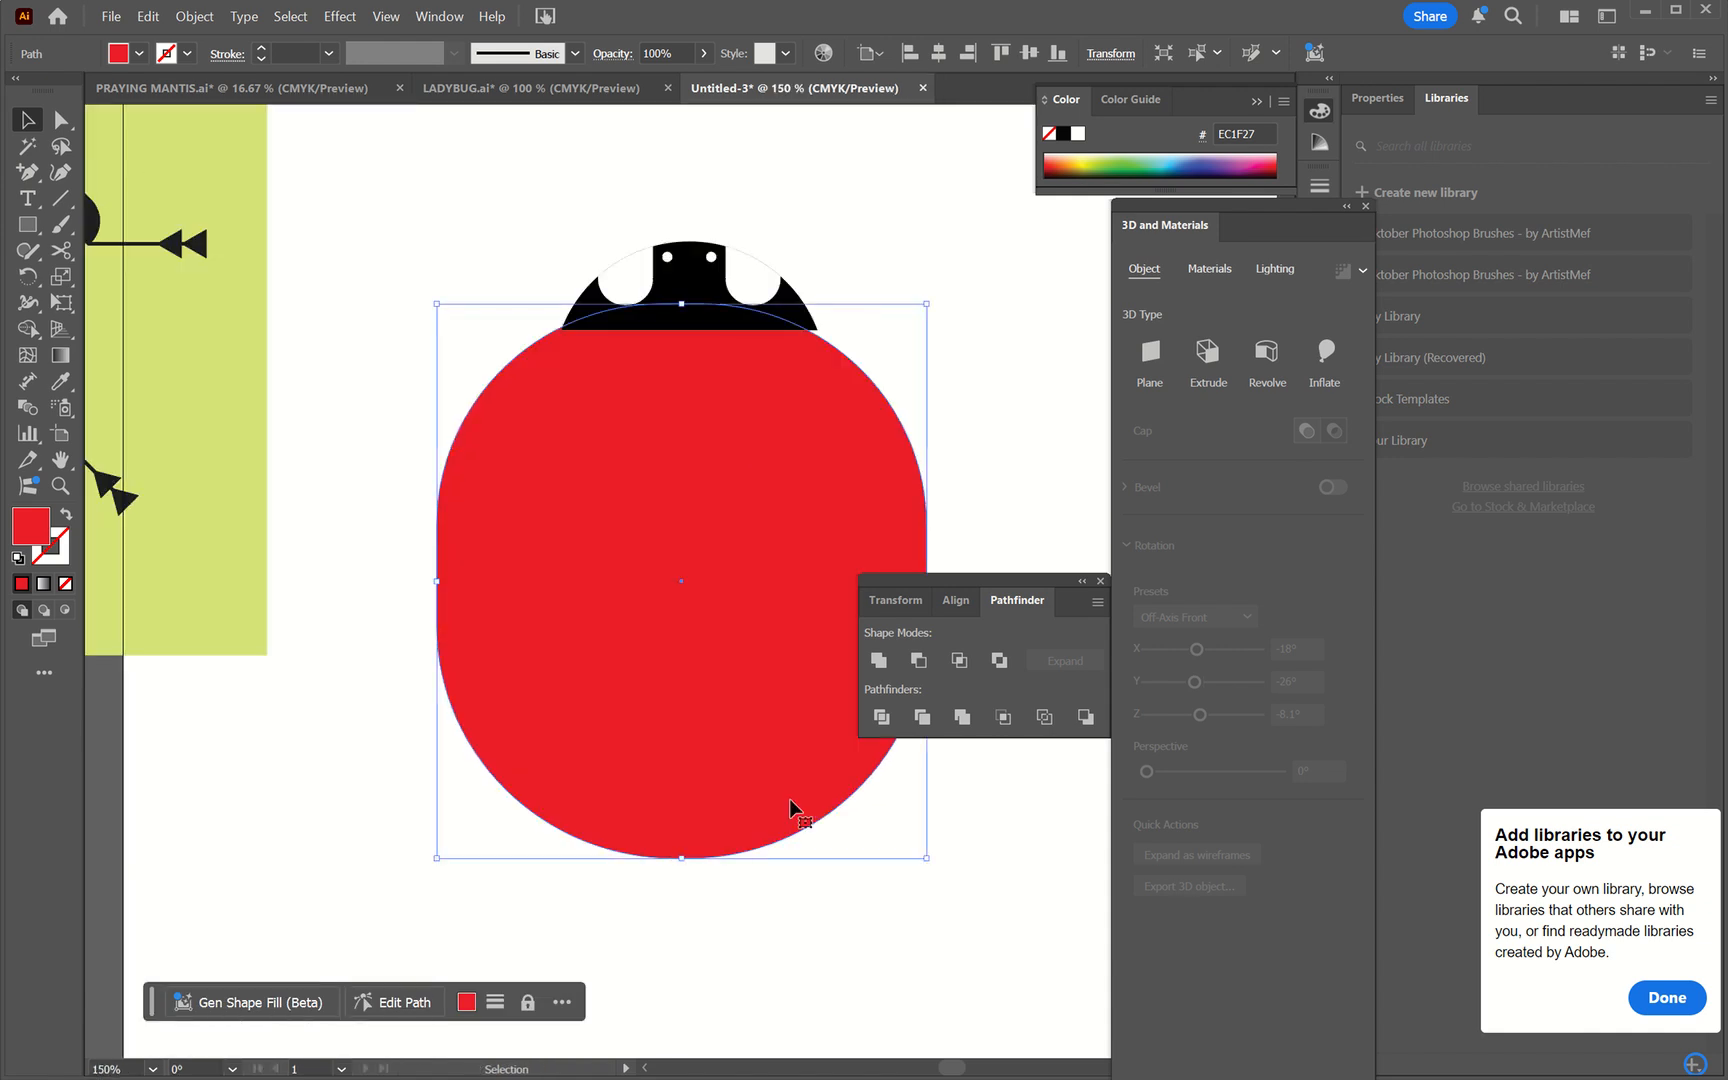
pyautogui.moveTo(689, 627); pyautogui.dragTo(657, 593)
pyautogui.hotkey('ctrl', '+')
pyautogui.hotkey('ctrl', '+')
pyautogui.hotkey('ctrl', '-')
pyautogui.hotkey('ctrl', '-')
pyautogui.hotkey('ctrl', '-')
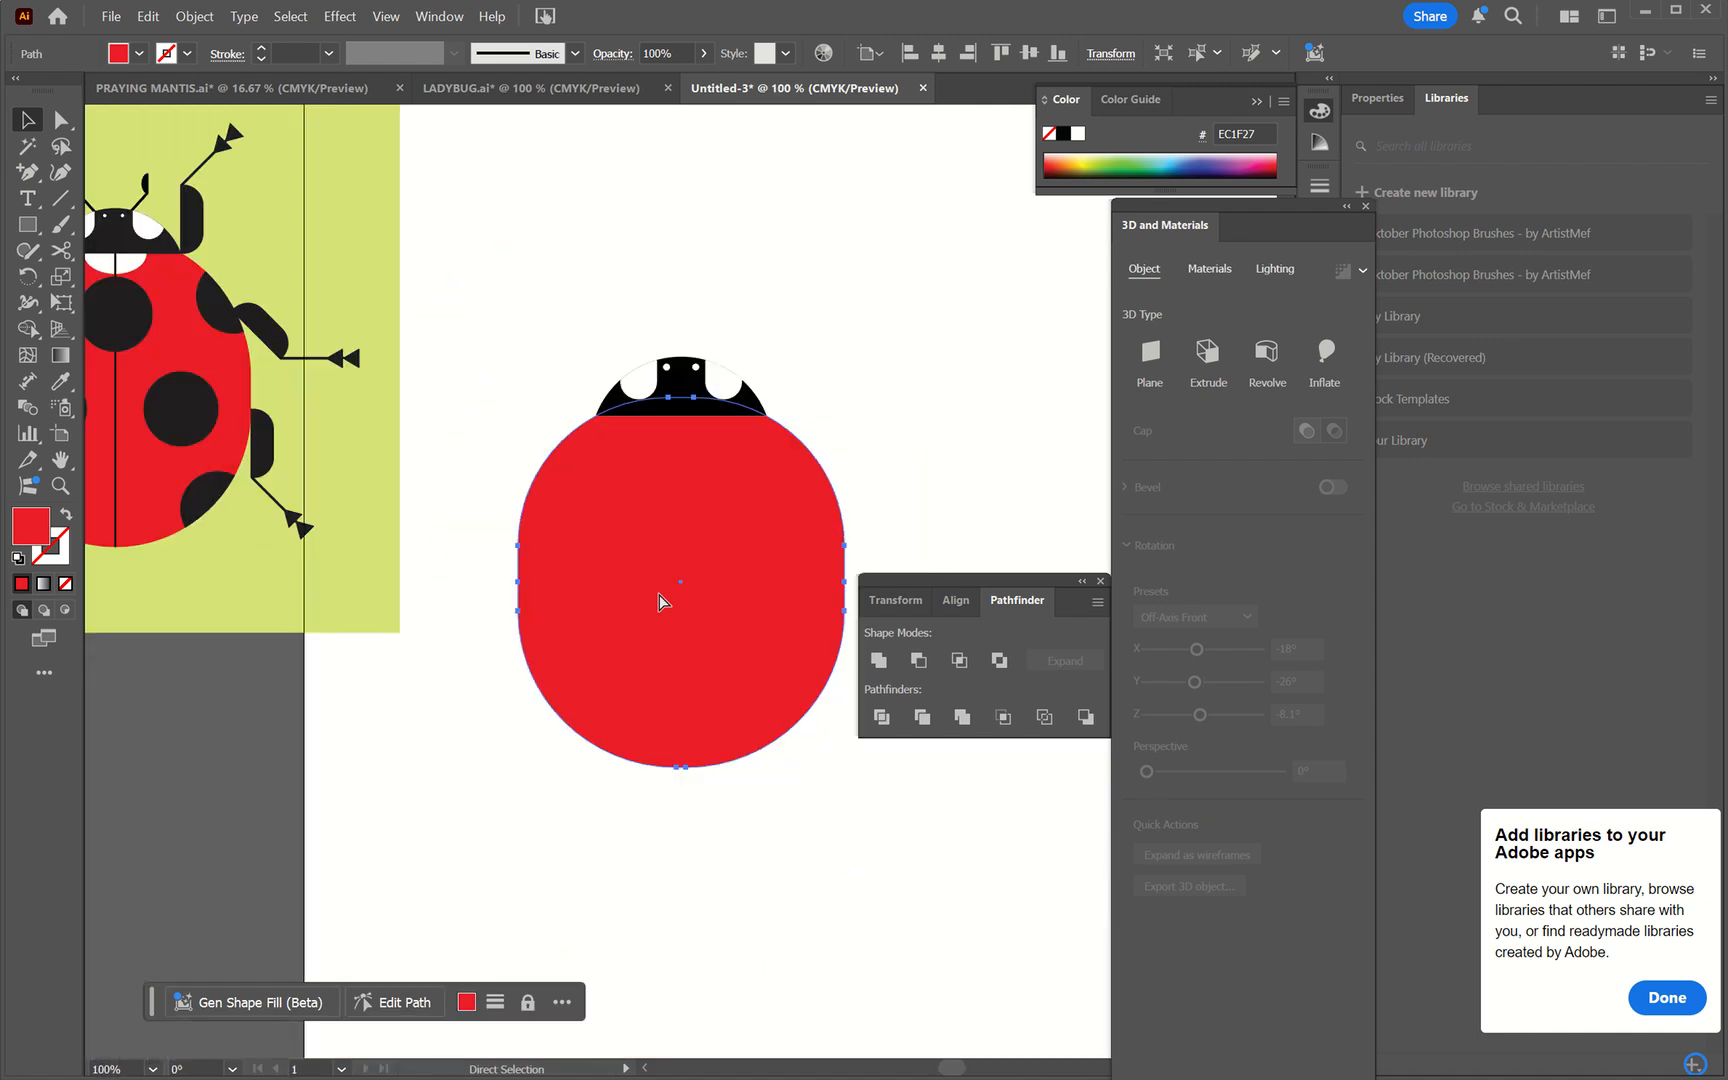
pyautogui.hotkey('ctrl', '-')
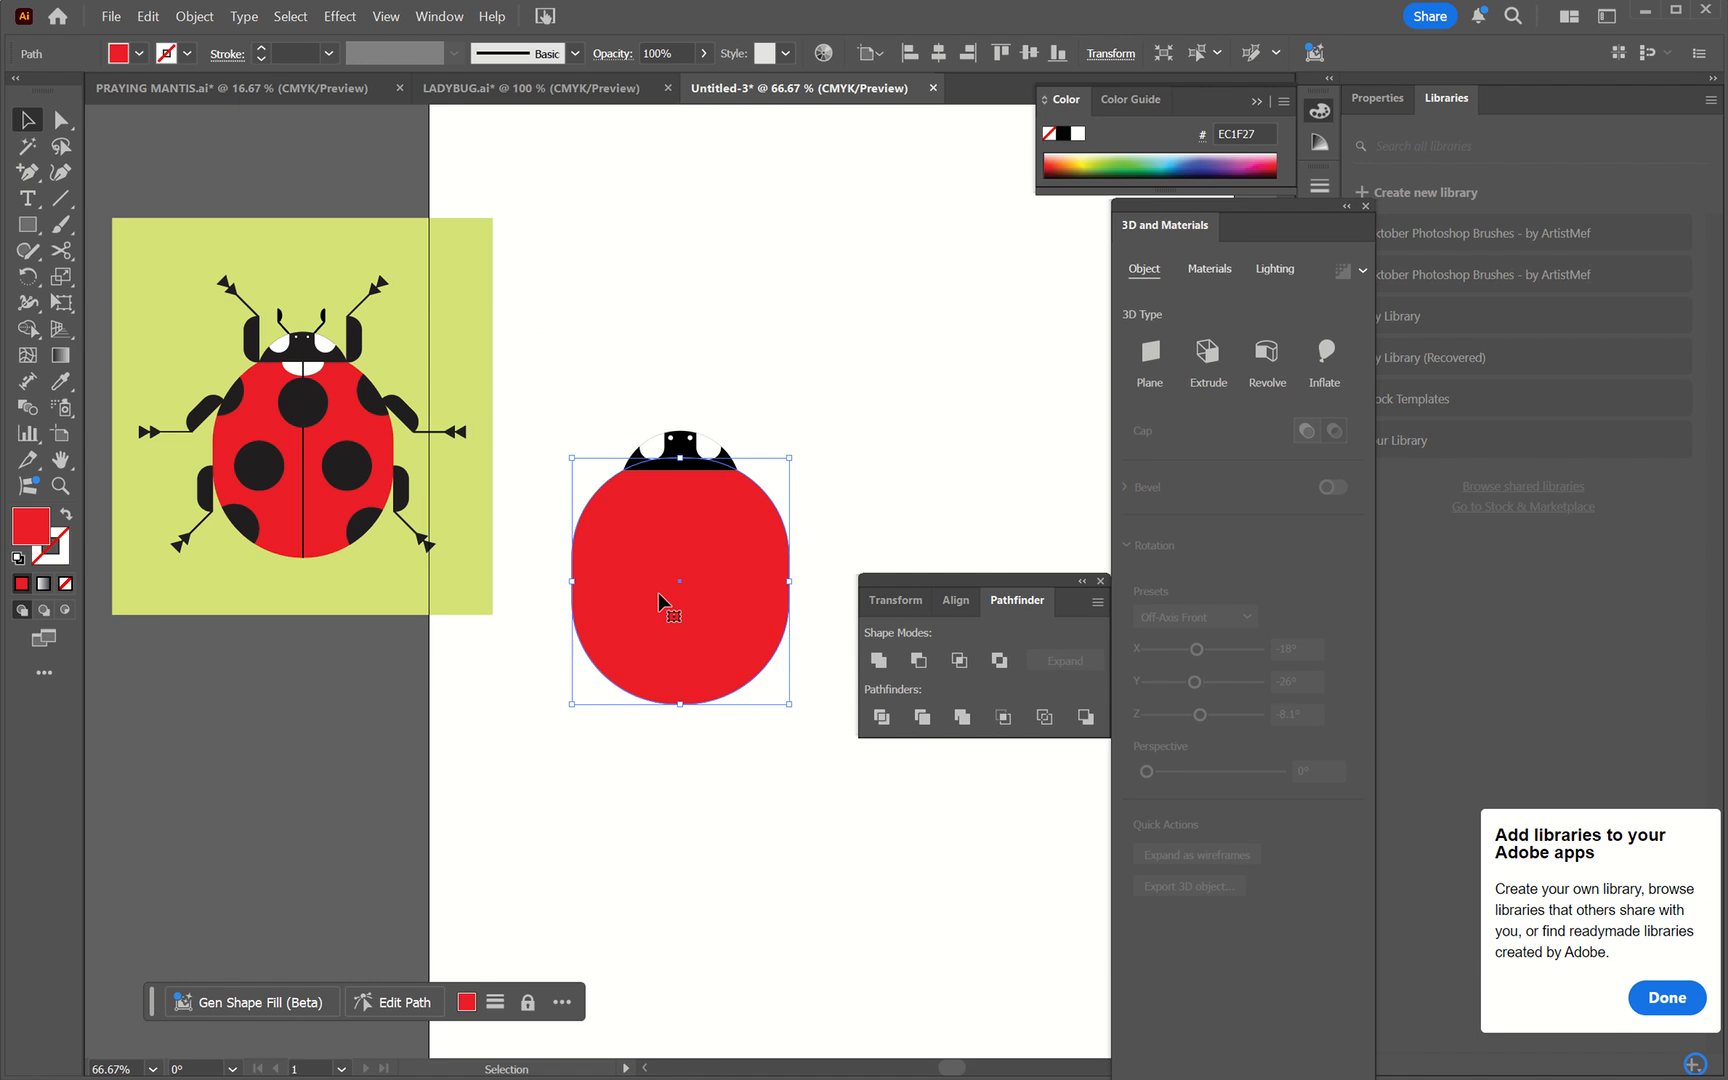
pyautogui.click(860, 461)
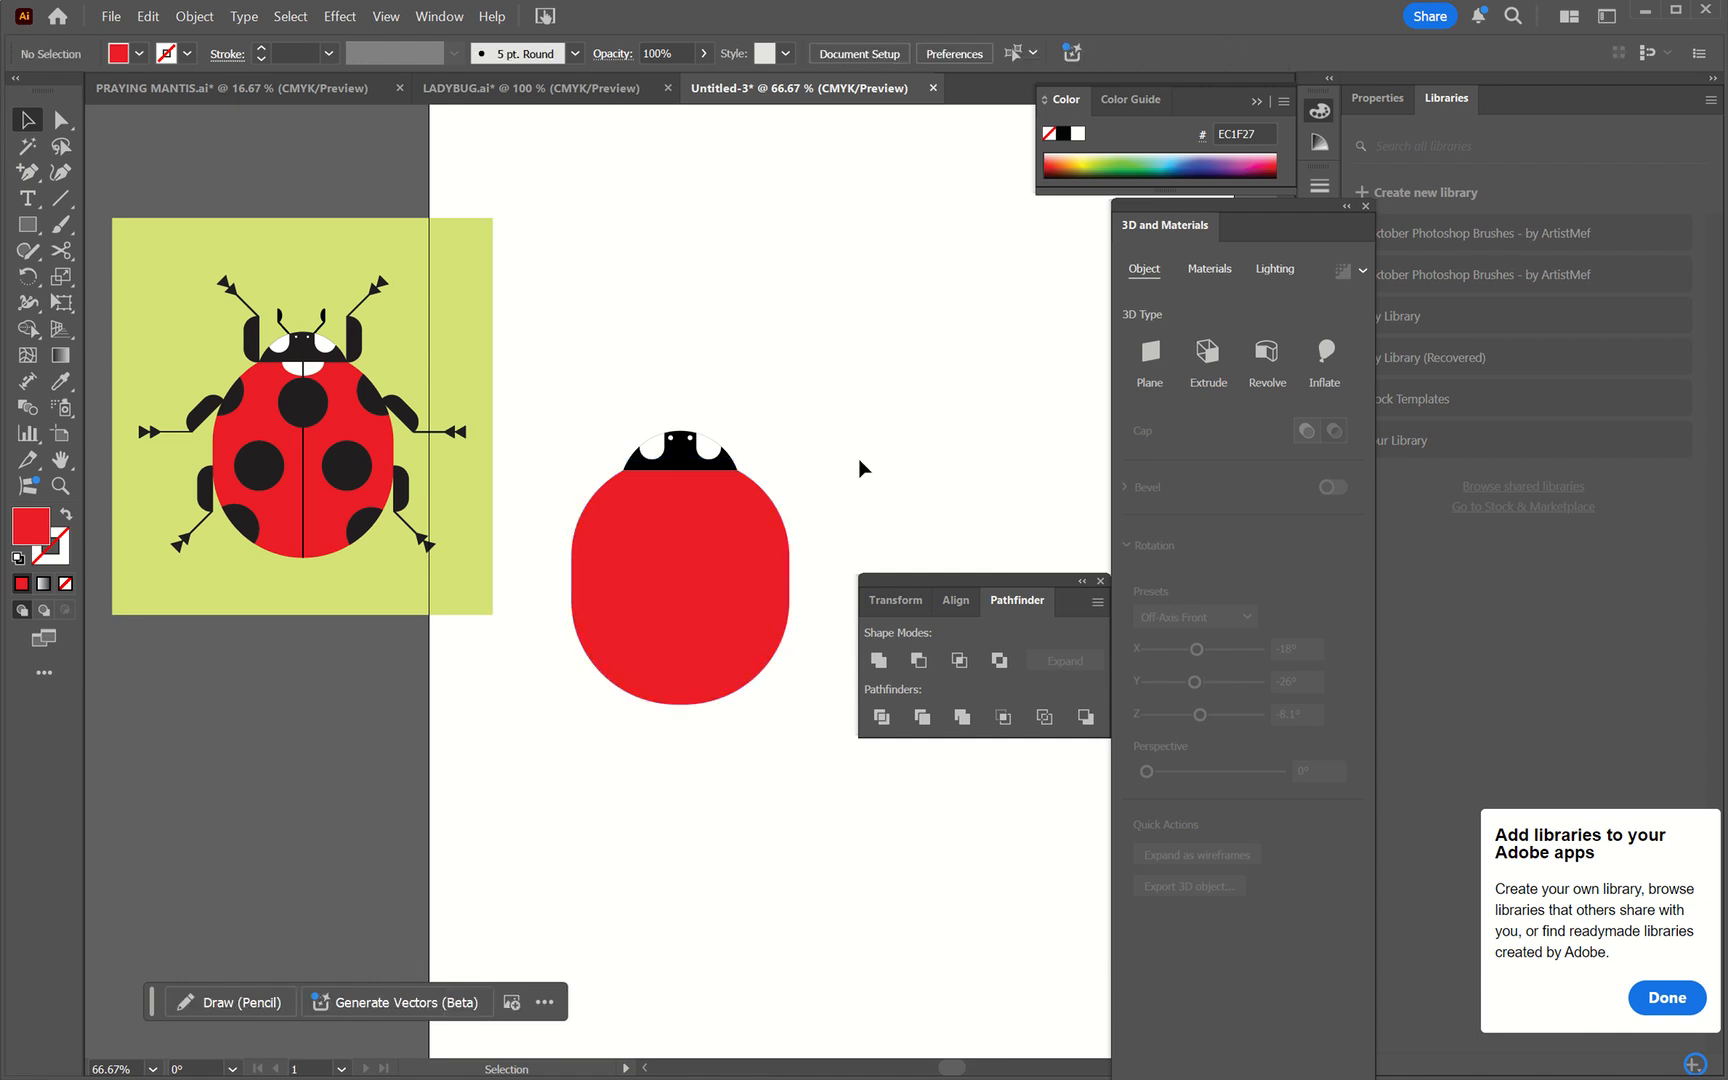
# - Draw a rectangle around the red body starting at the head's base line, fill it with the reference's light green, and send it to the back
pyautogui.press('m')
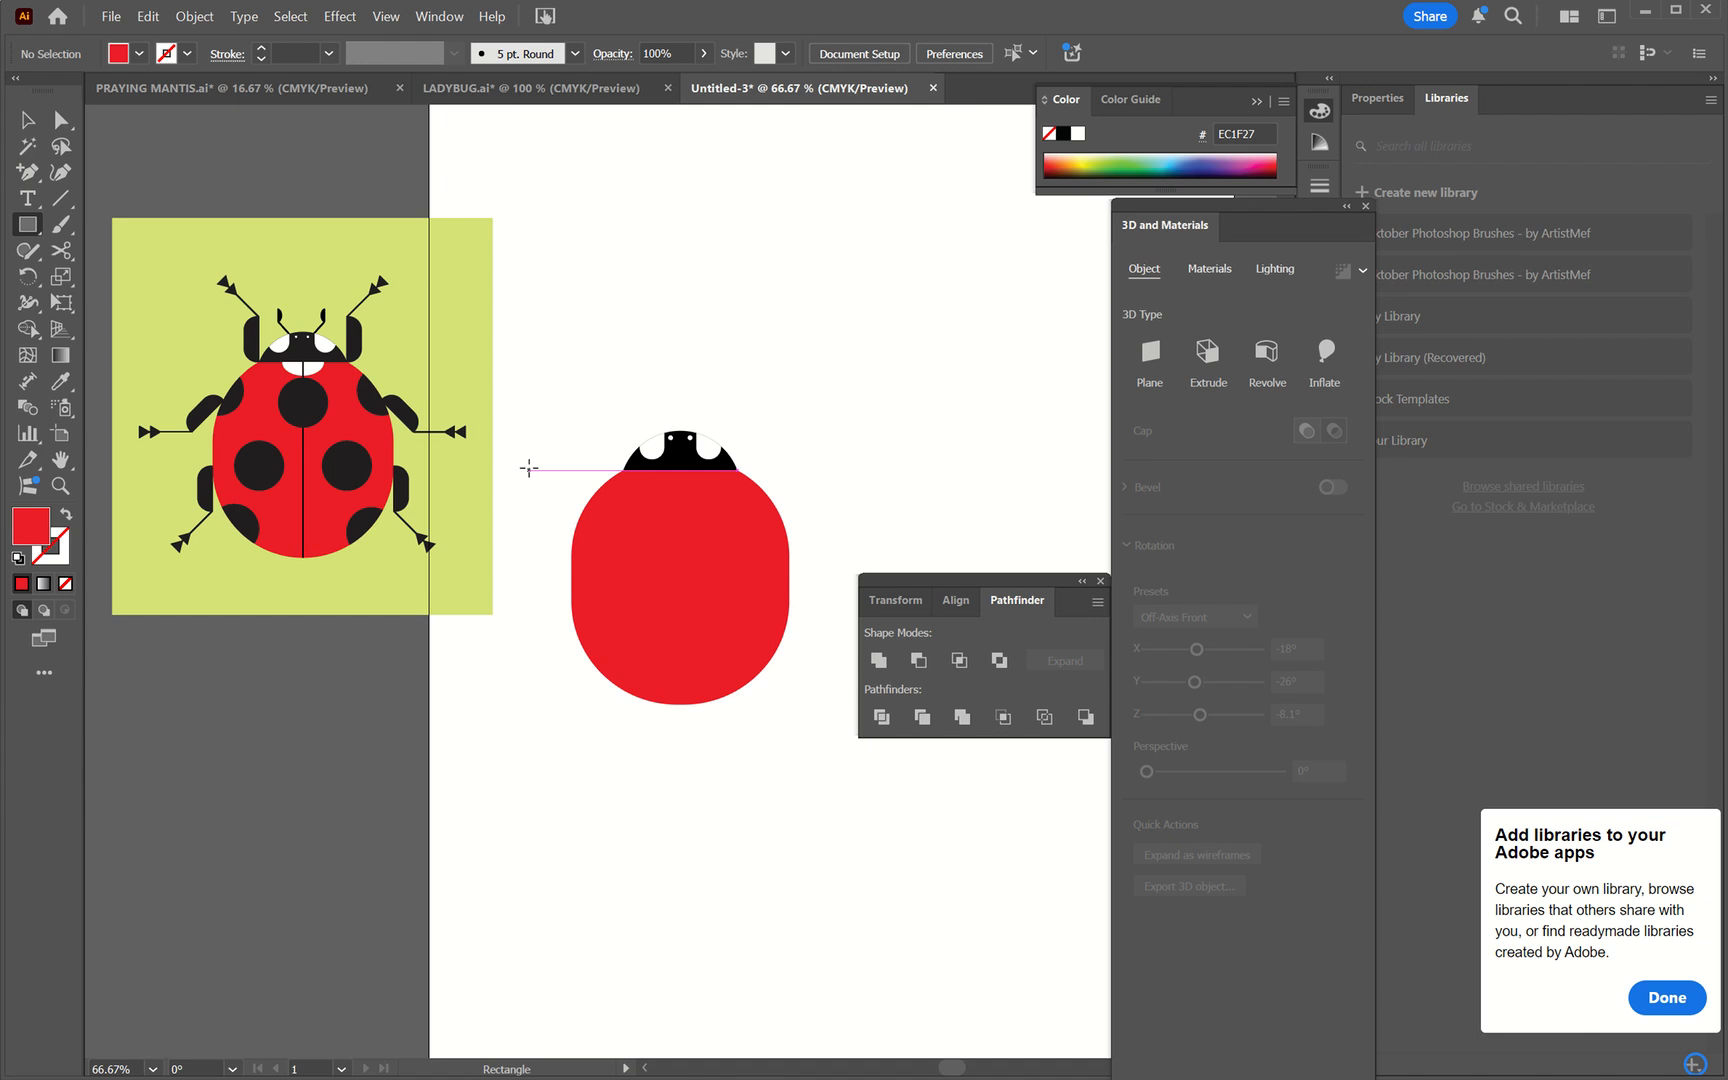
pyautogui.moveTo(529, 468); pyautogui.dragTo(823, 718)
pyautogui.press('i')
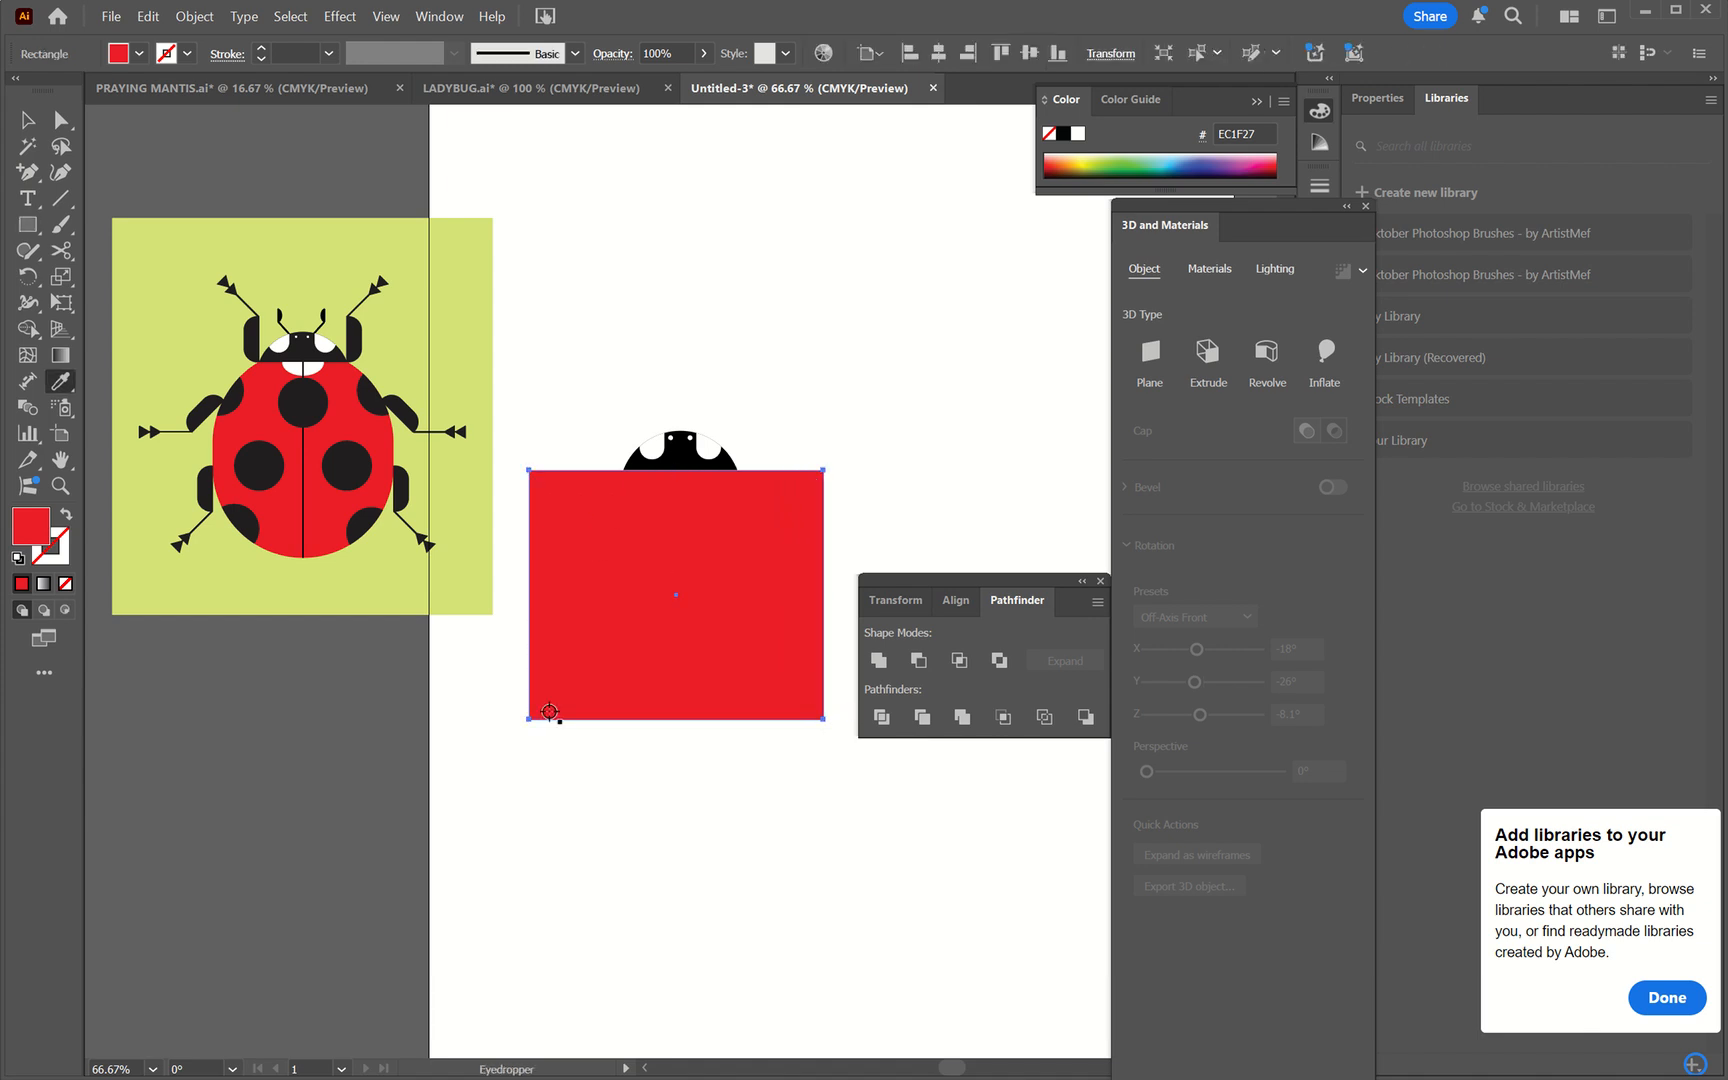
pyautogui.click(280, 570)
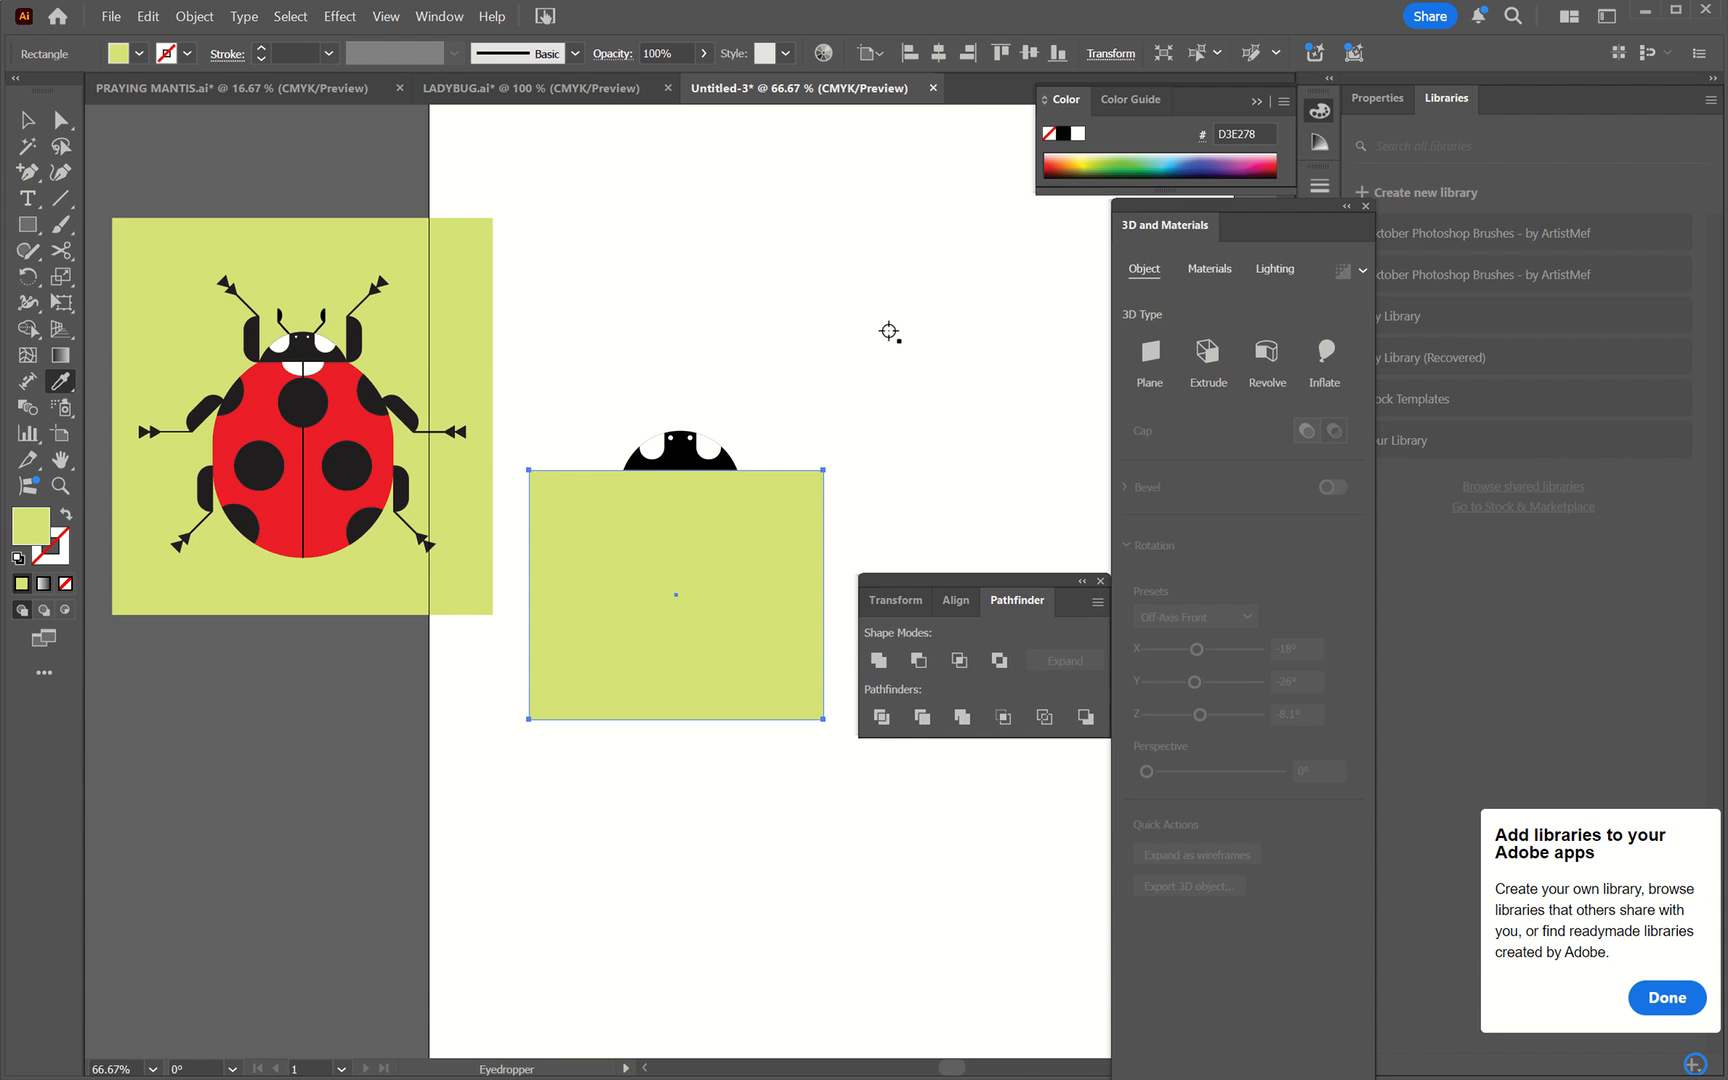
pyautogui.press('v')
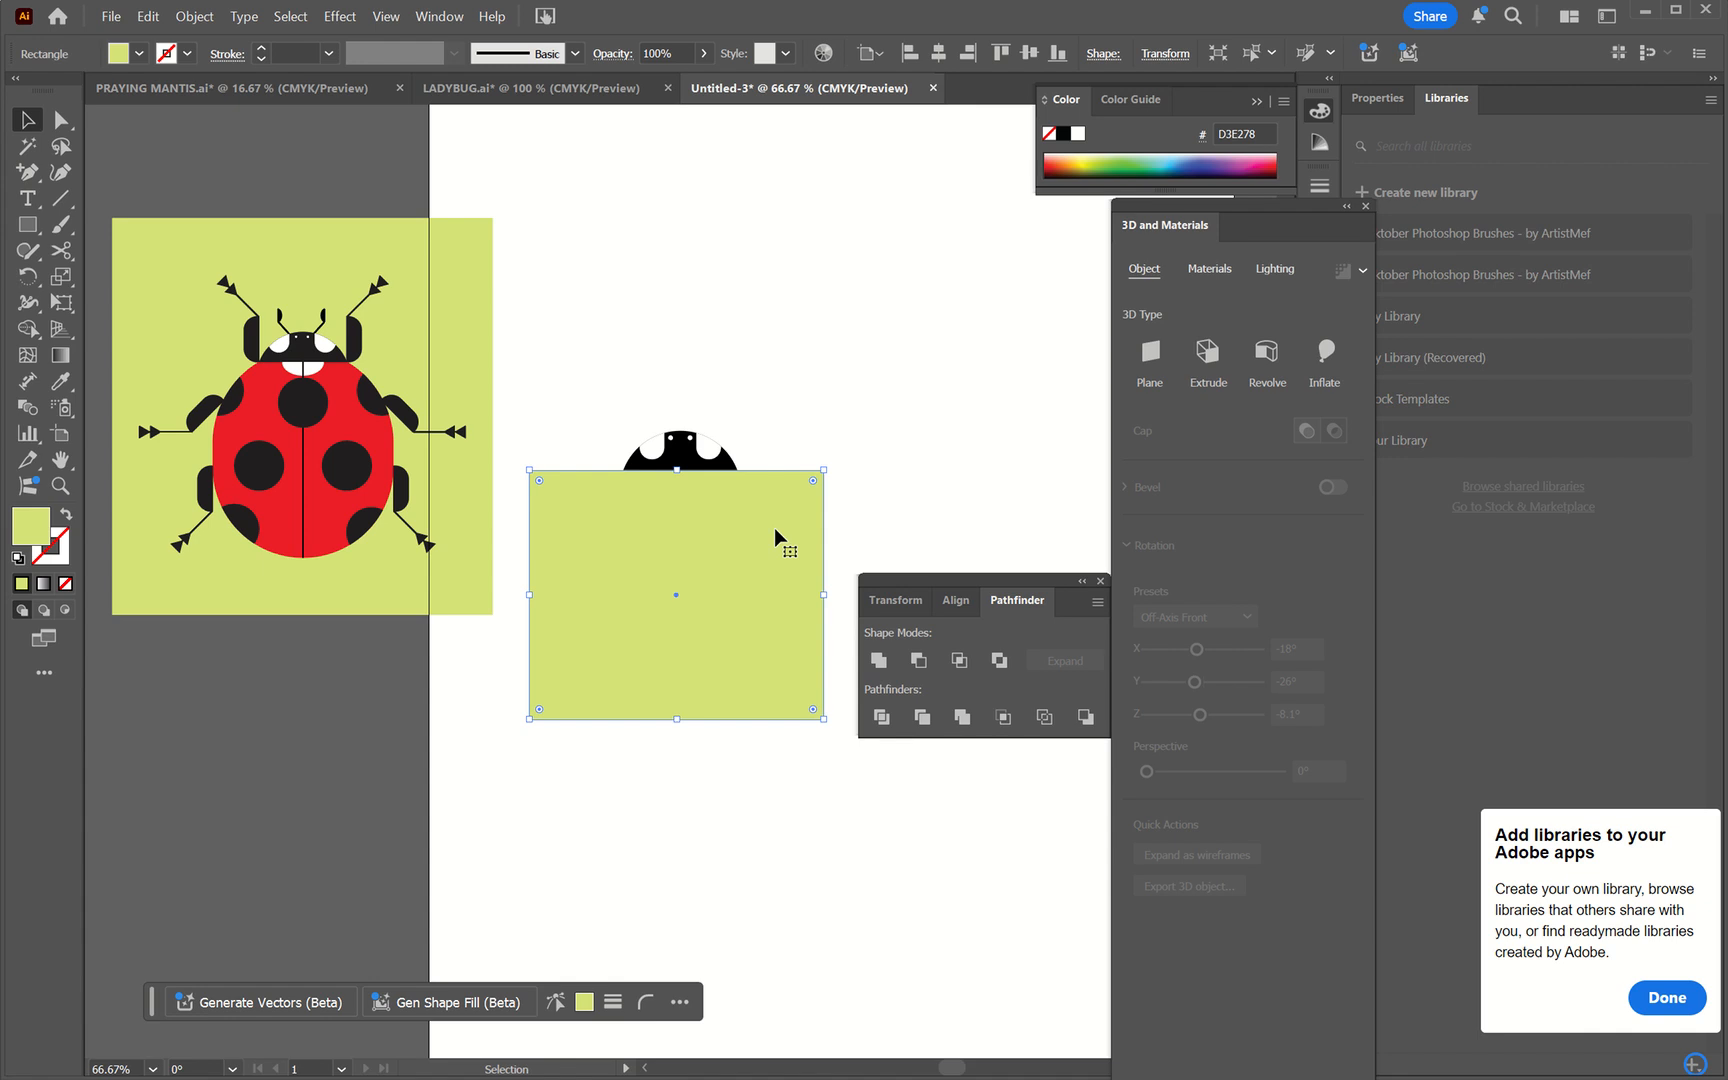
pyautogui.hotkey('ctrl', 'shift', '[')
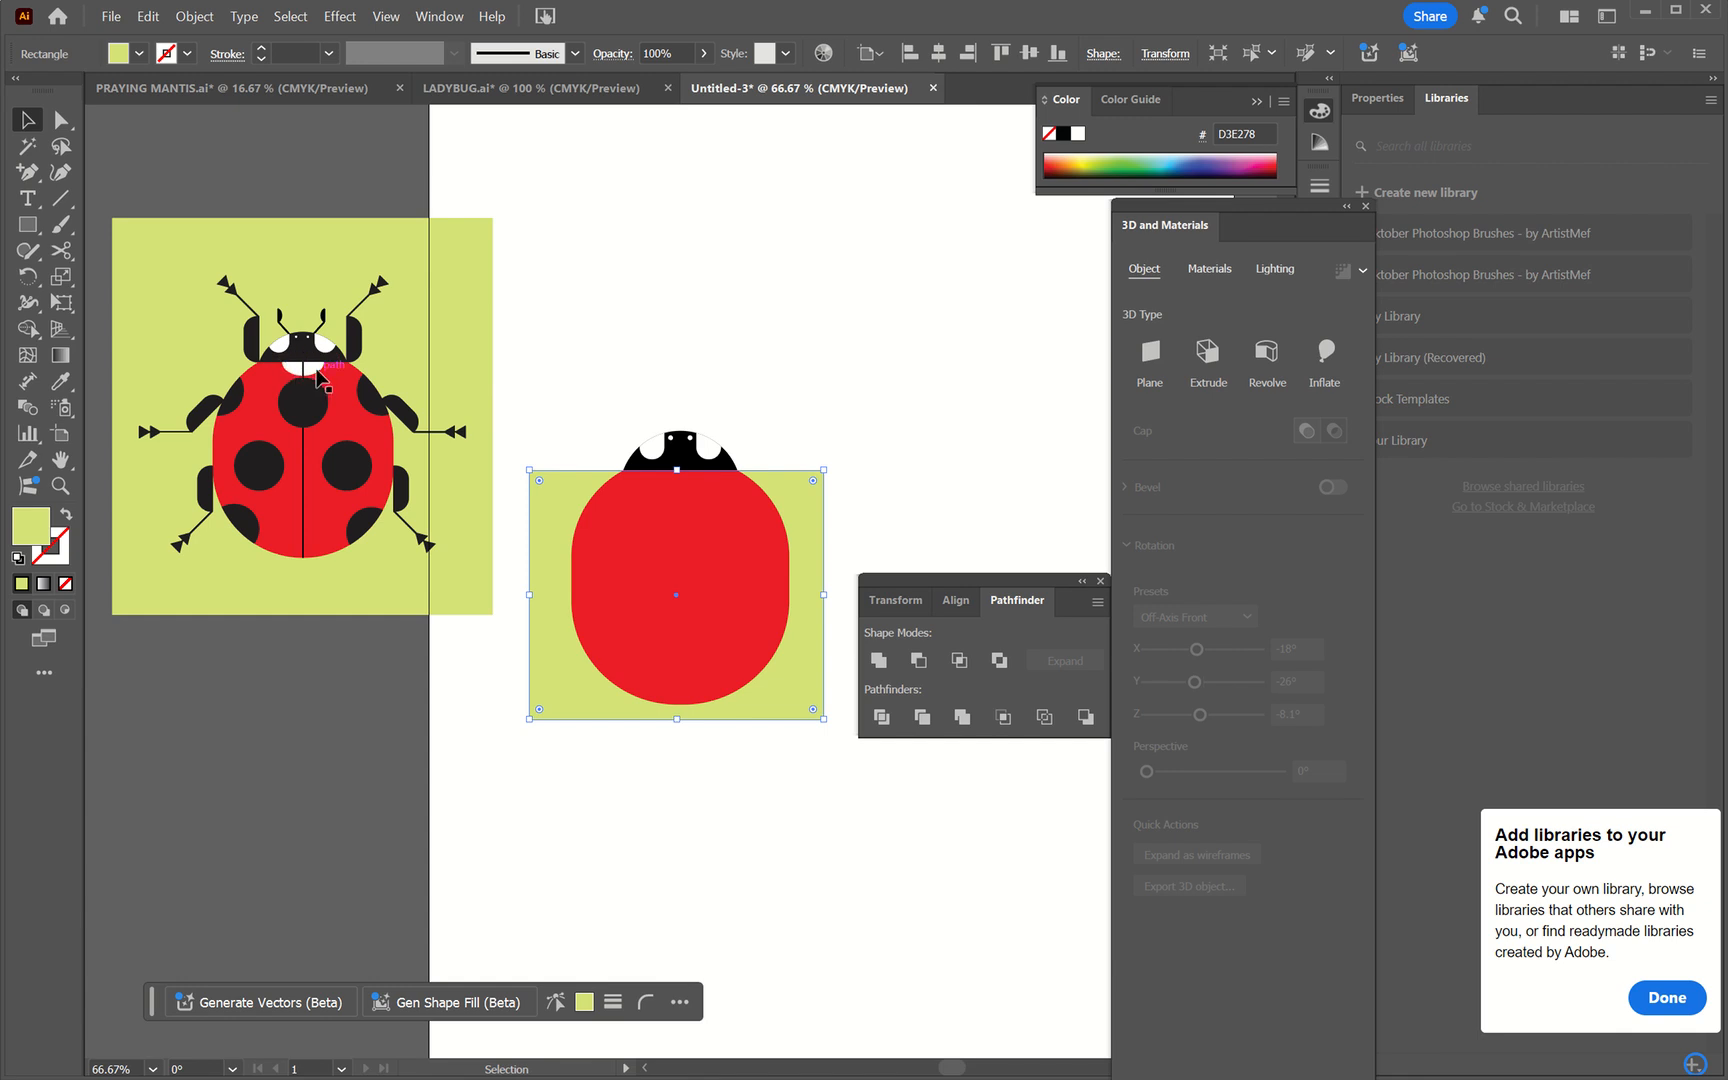
# - Draw a small circle centred on the midpoint of the head's base, where the head meets the red body
pyautogui.hotkey('ctrl', '=')
pyautogui.hotkey('ctrl', '=')
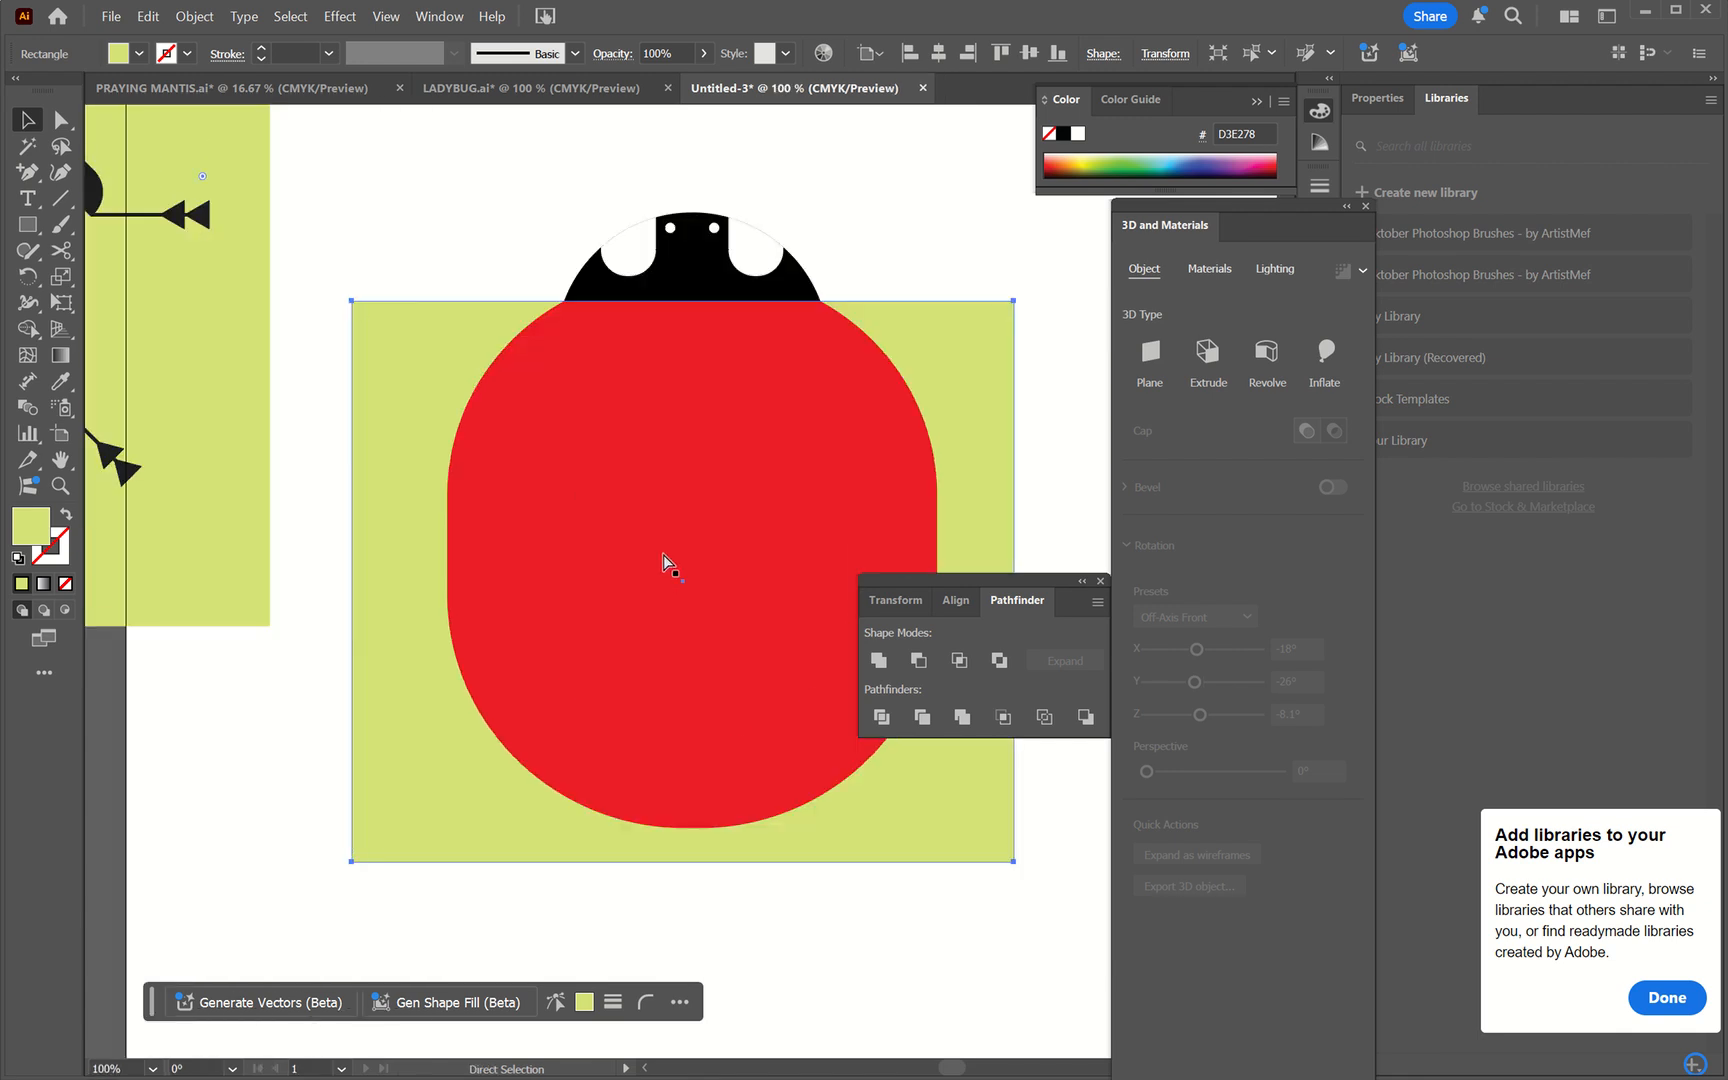
pyautogui.click(662, 552)
pyautogui.press('l')
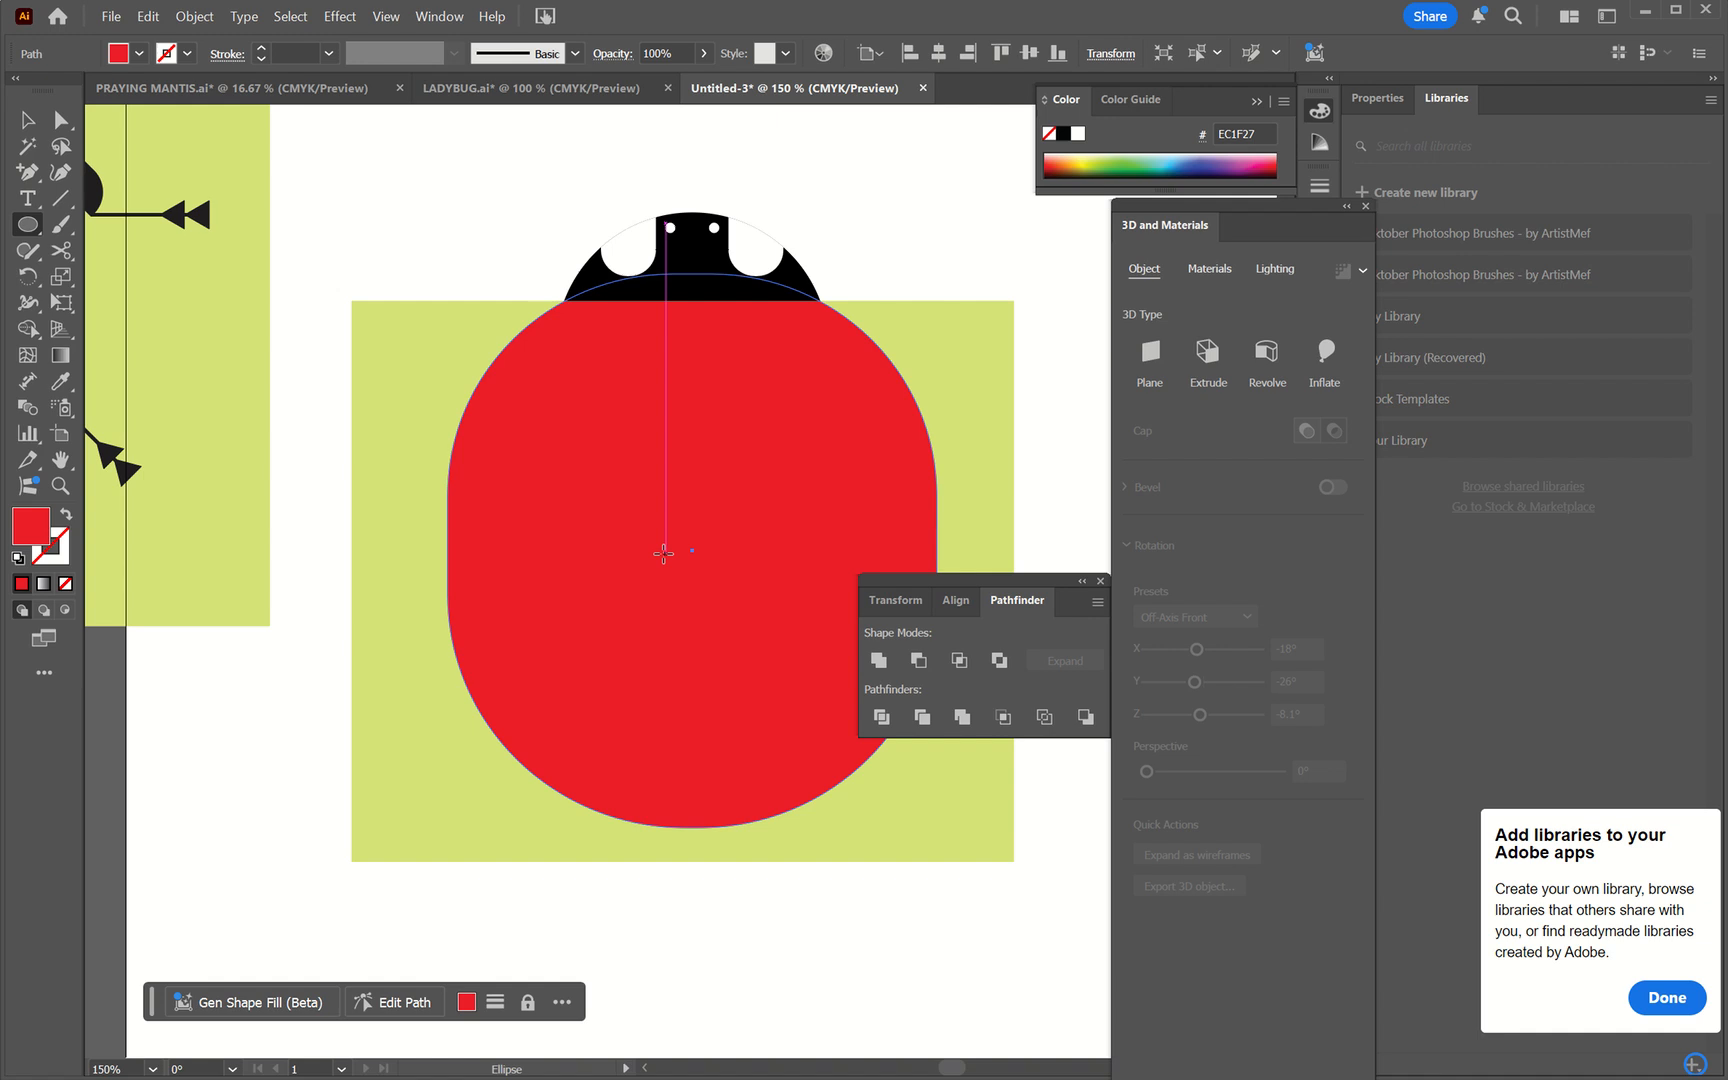
pyautogui.click(692, 300)
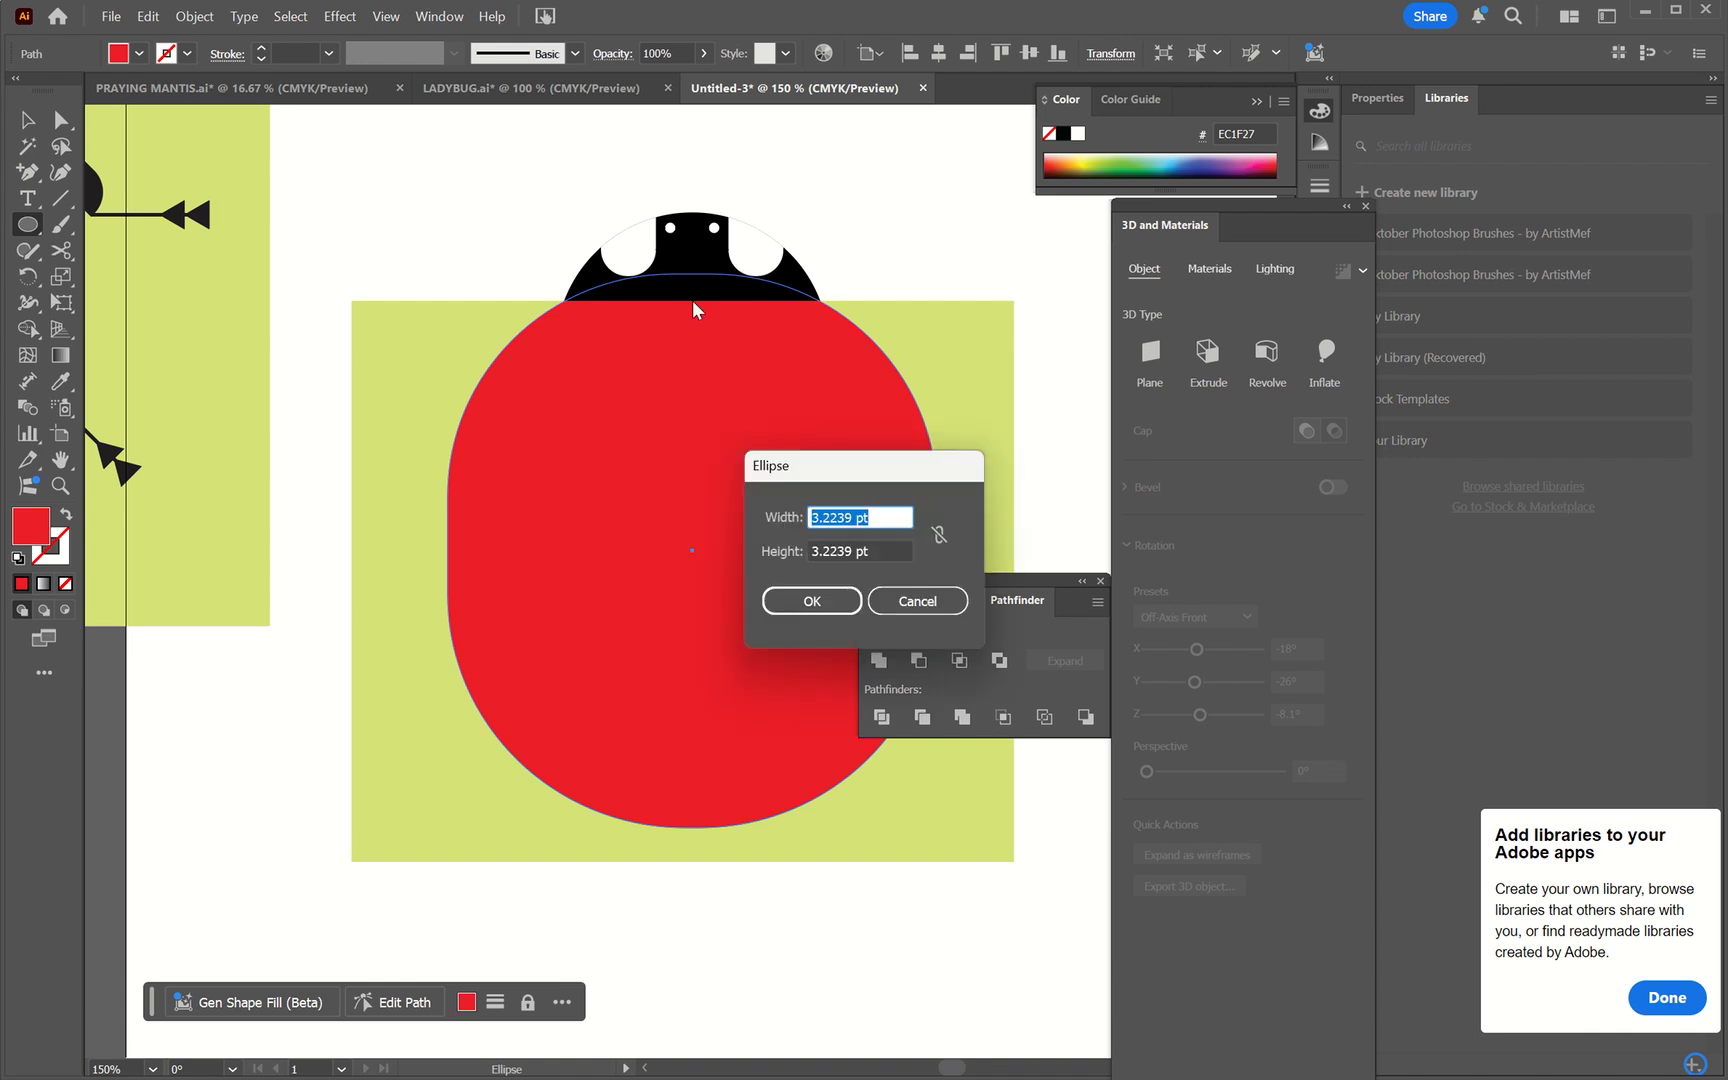
pyautogui.click(912, 592)
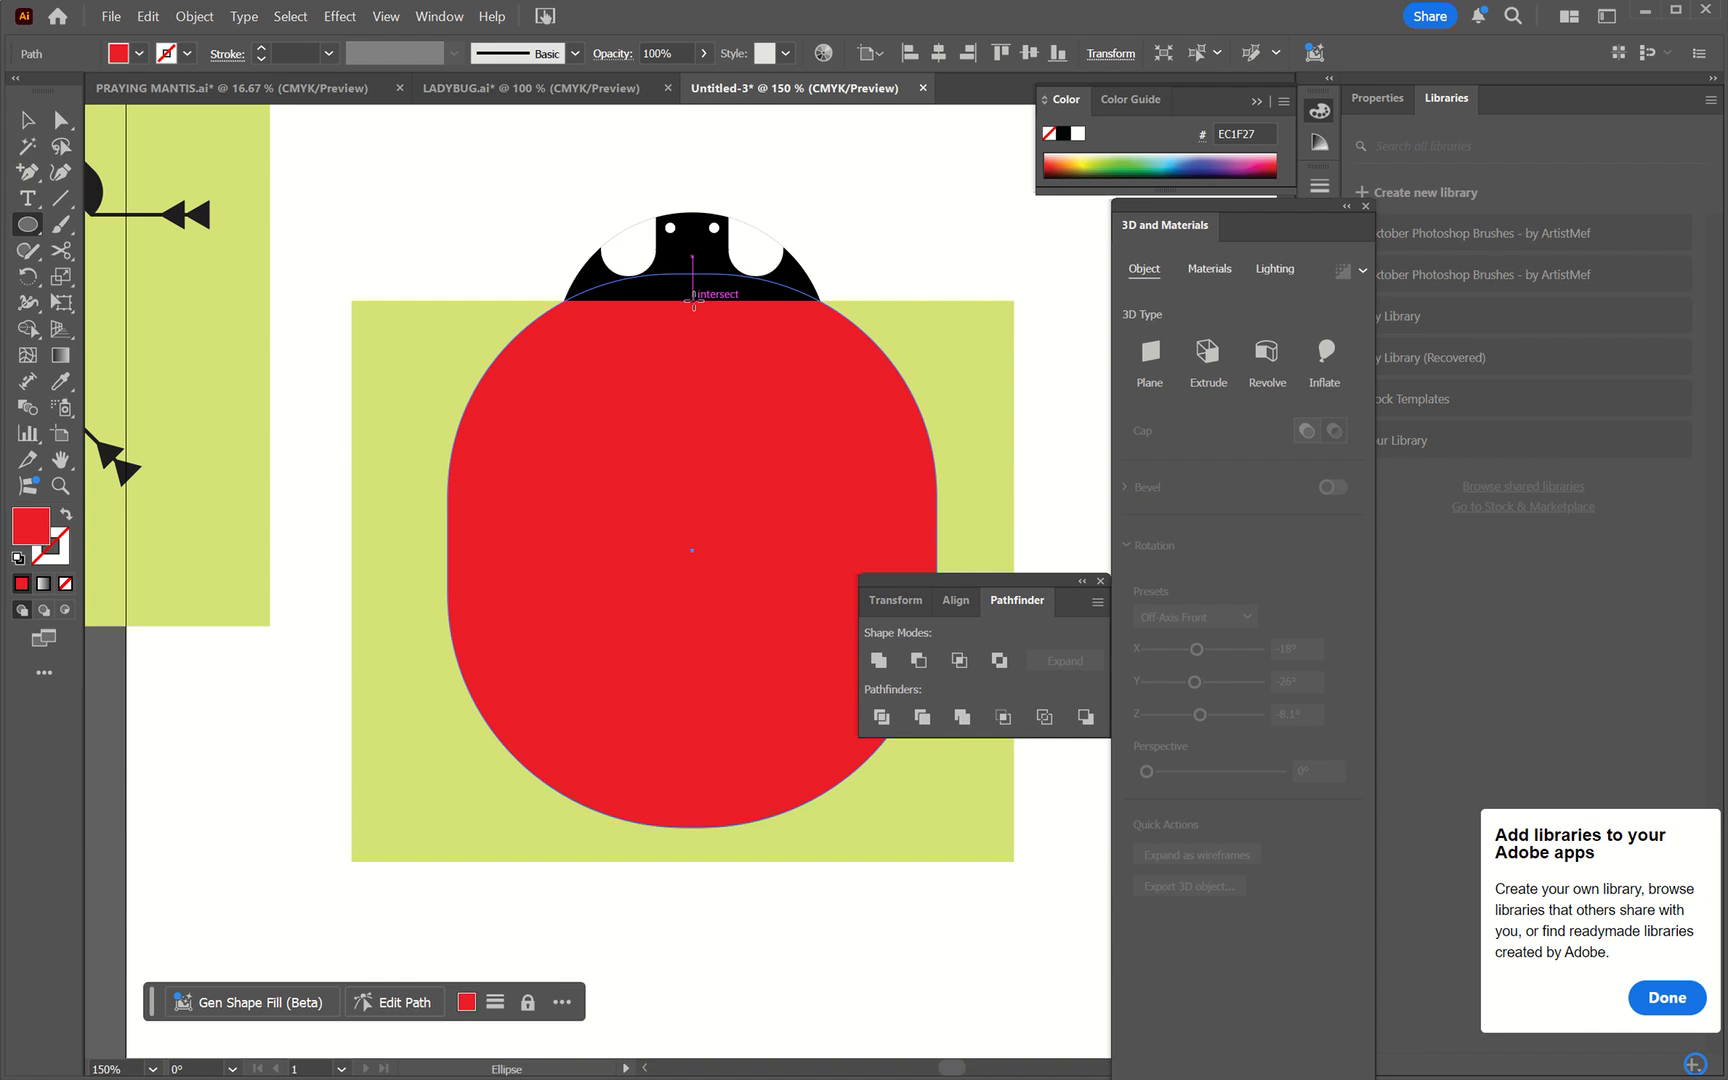
pyautogui.moveTo(692, 300); pyautogui.dragTo(746, 332)
pyautogui.press('v')
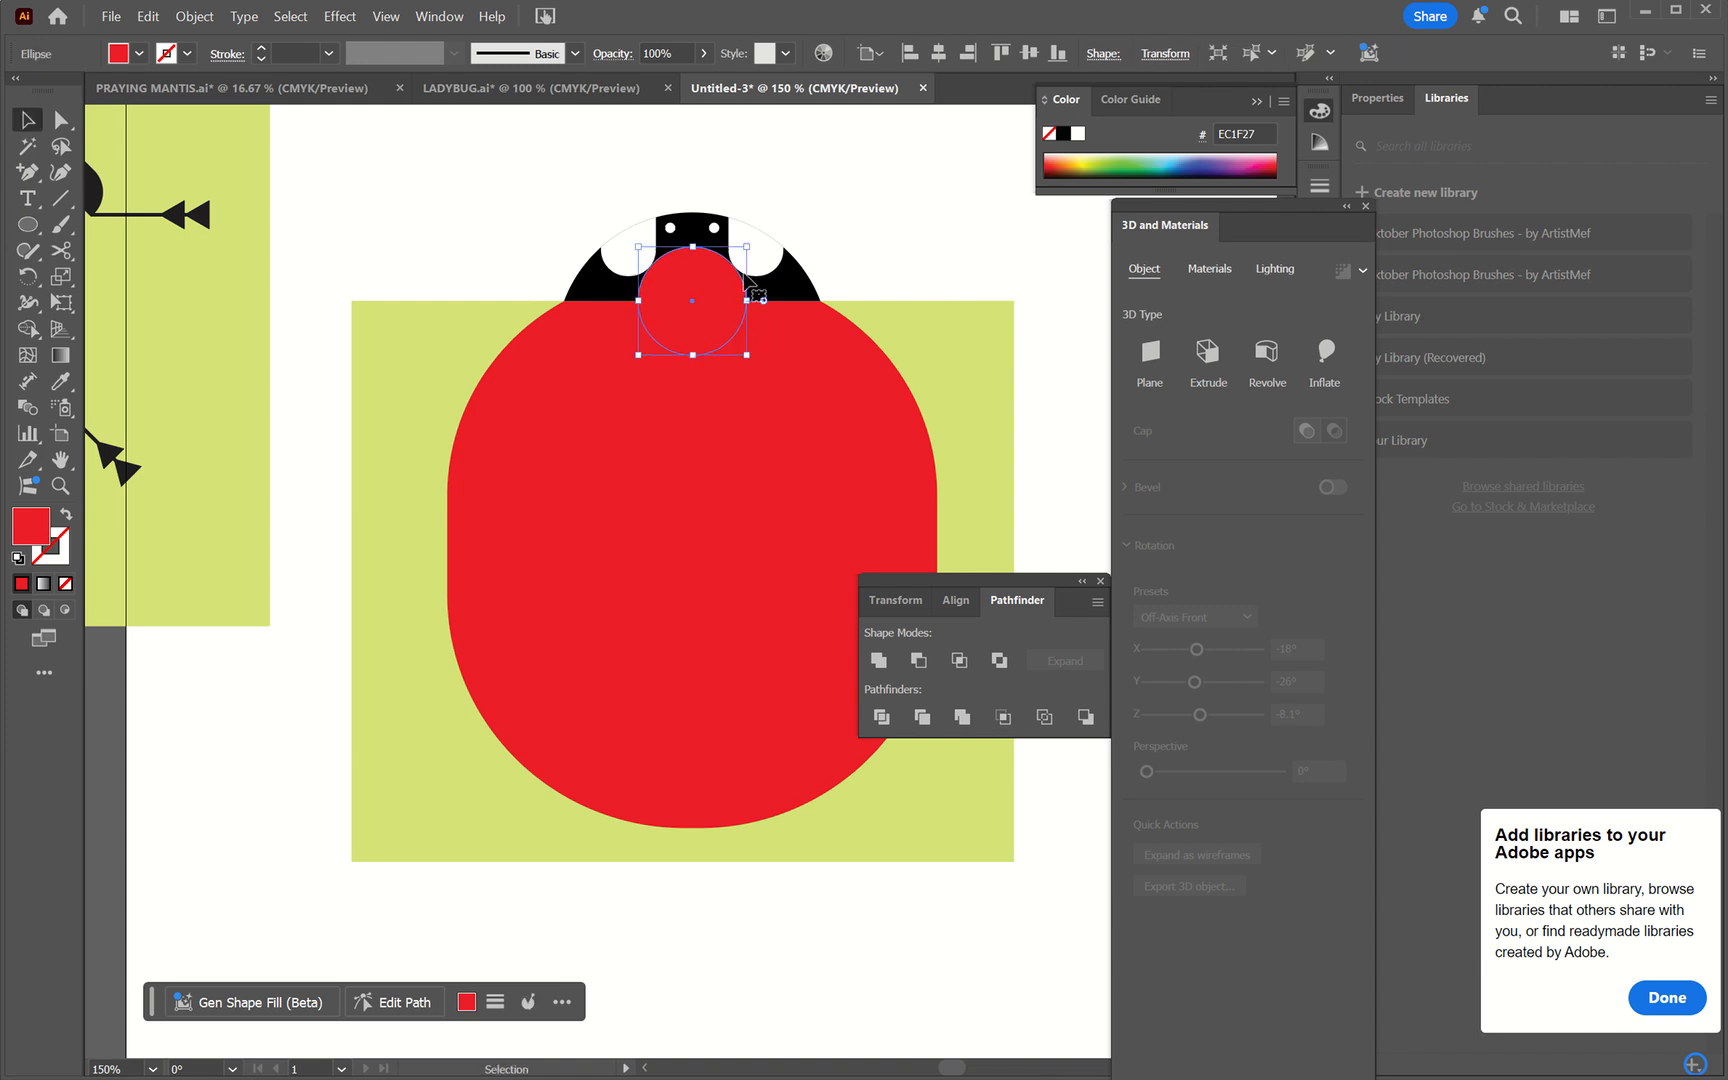
# - Fill the small circle with the white sampled from the head's side patch
pyautogui.press('i')
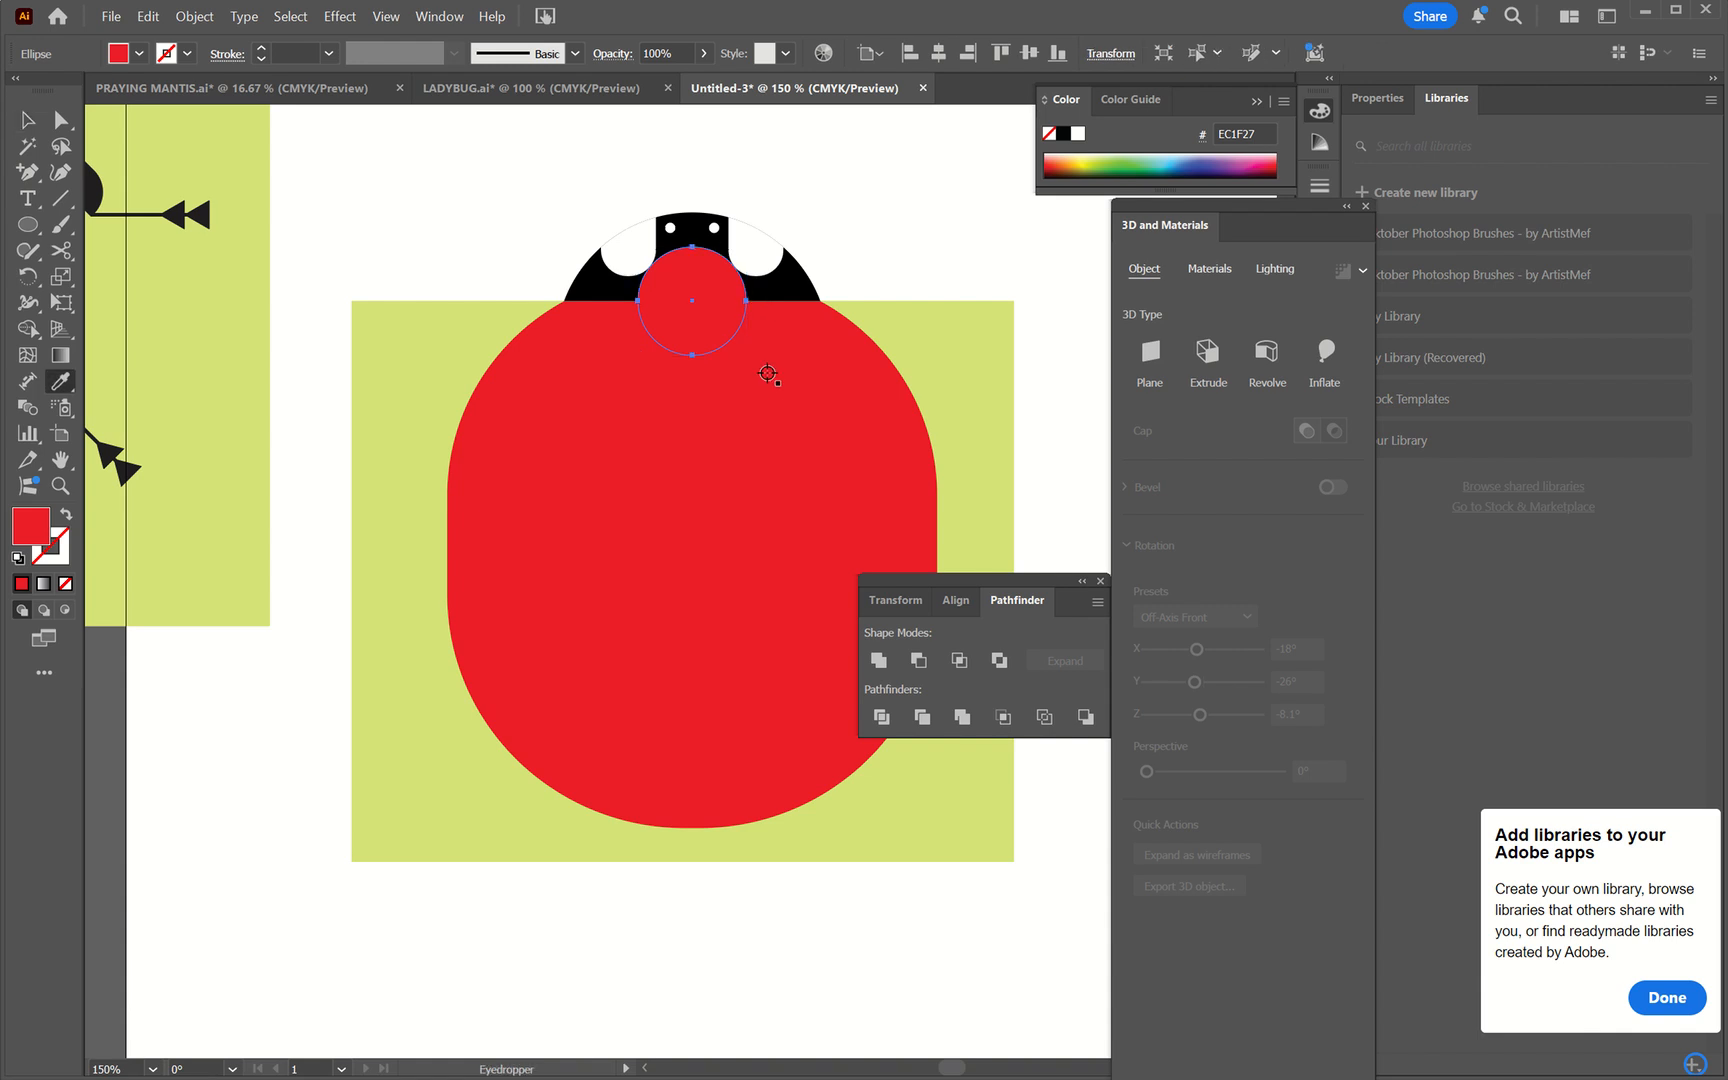
pyautogui.click(753, 270)
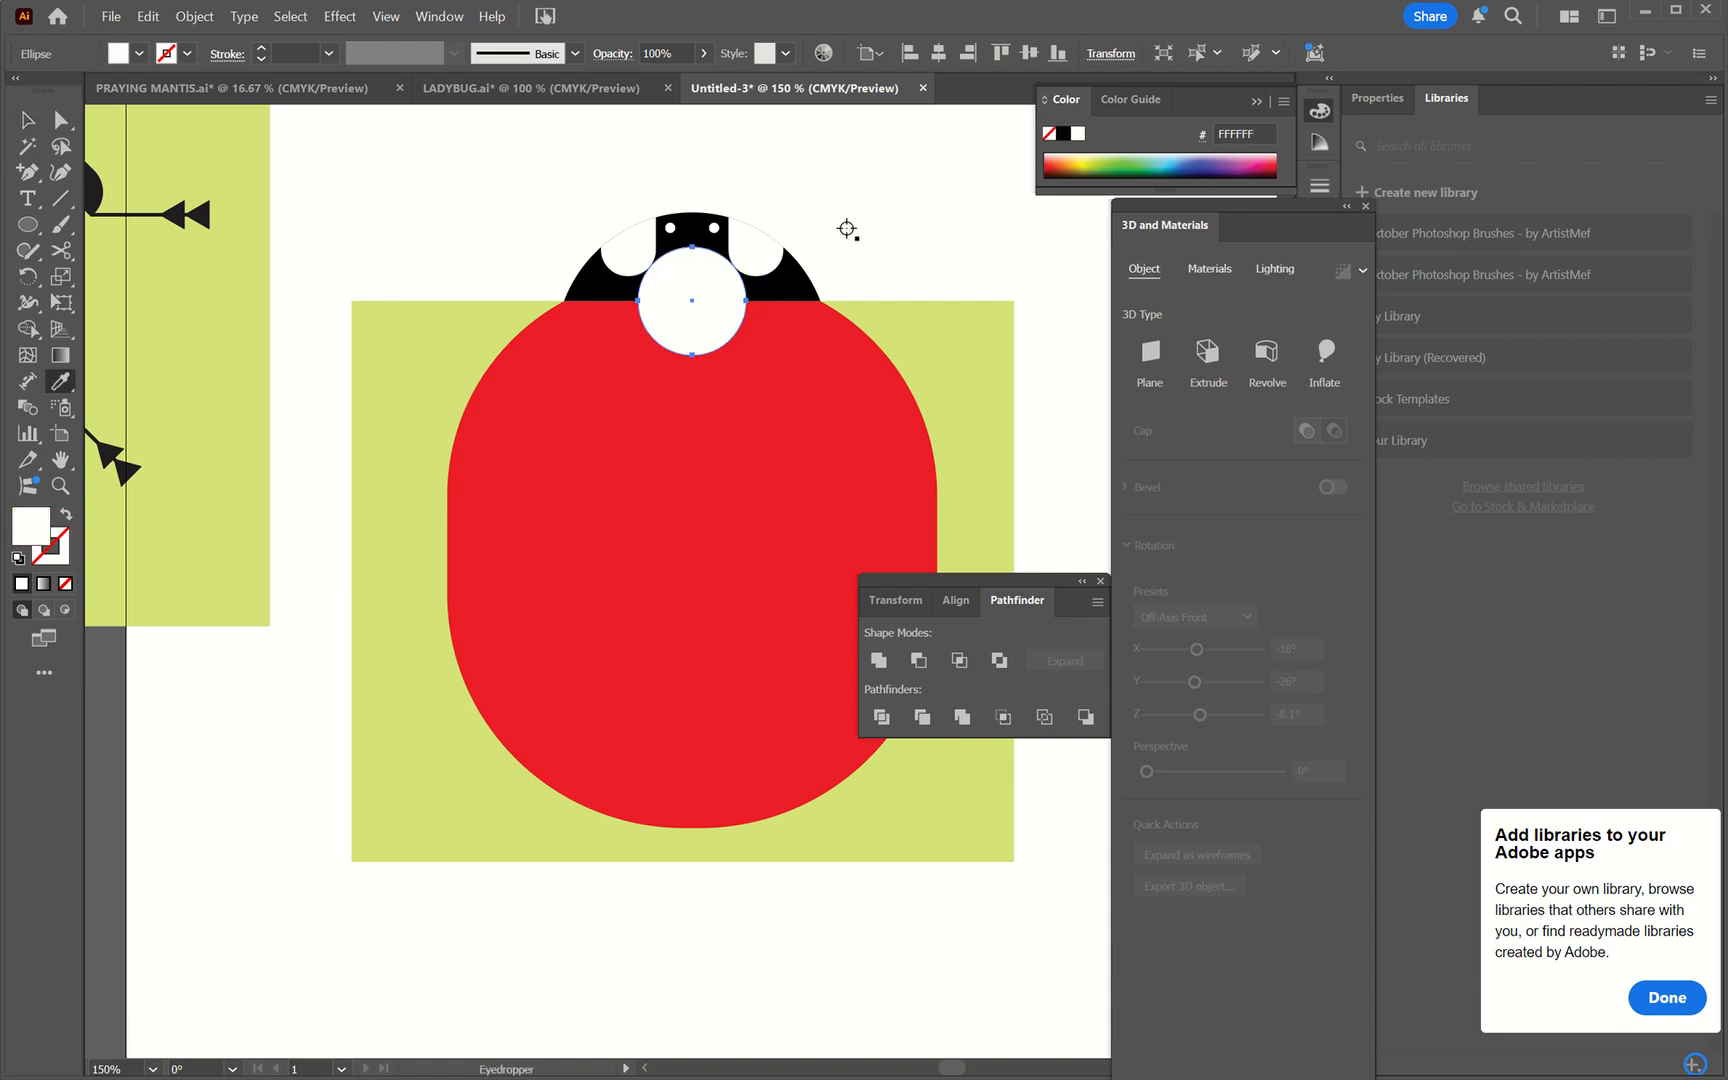
pyautogui.press('v')
pyautogui.click(848, 236)
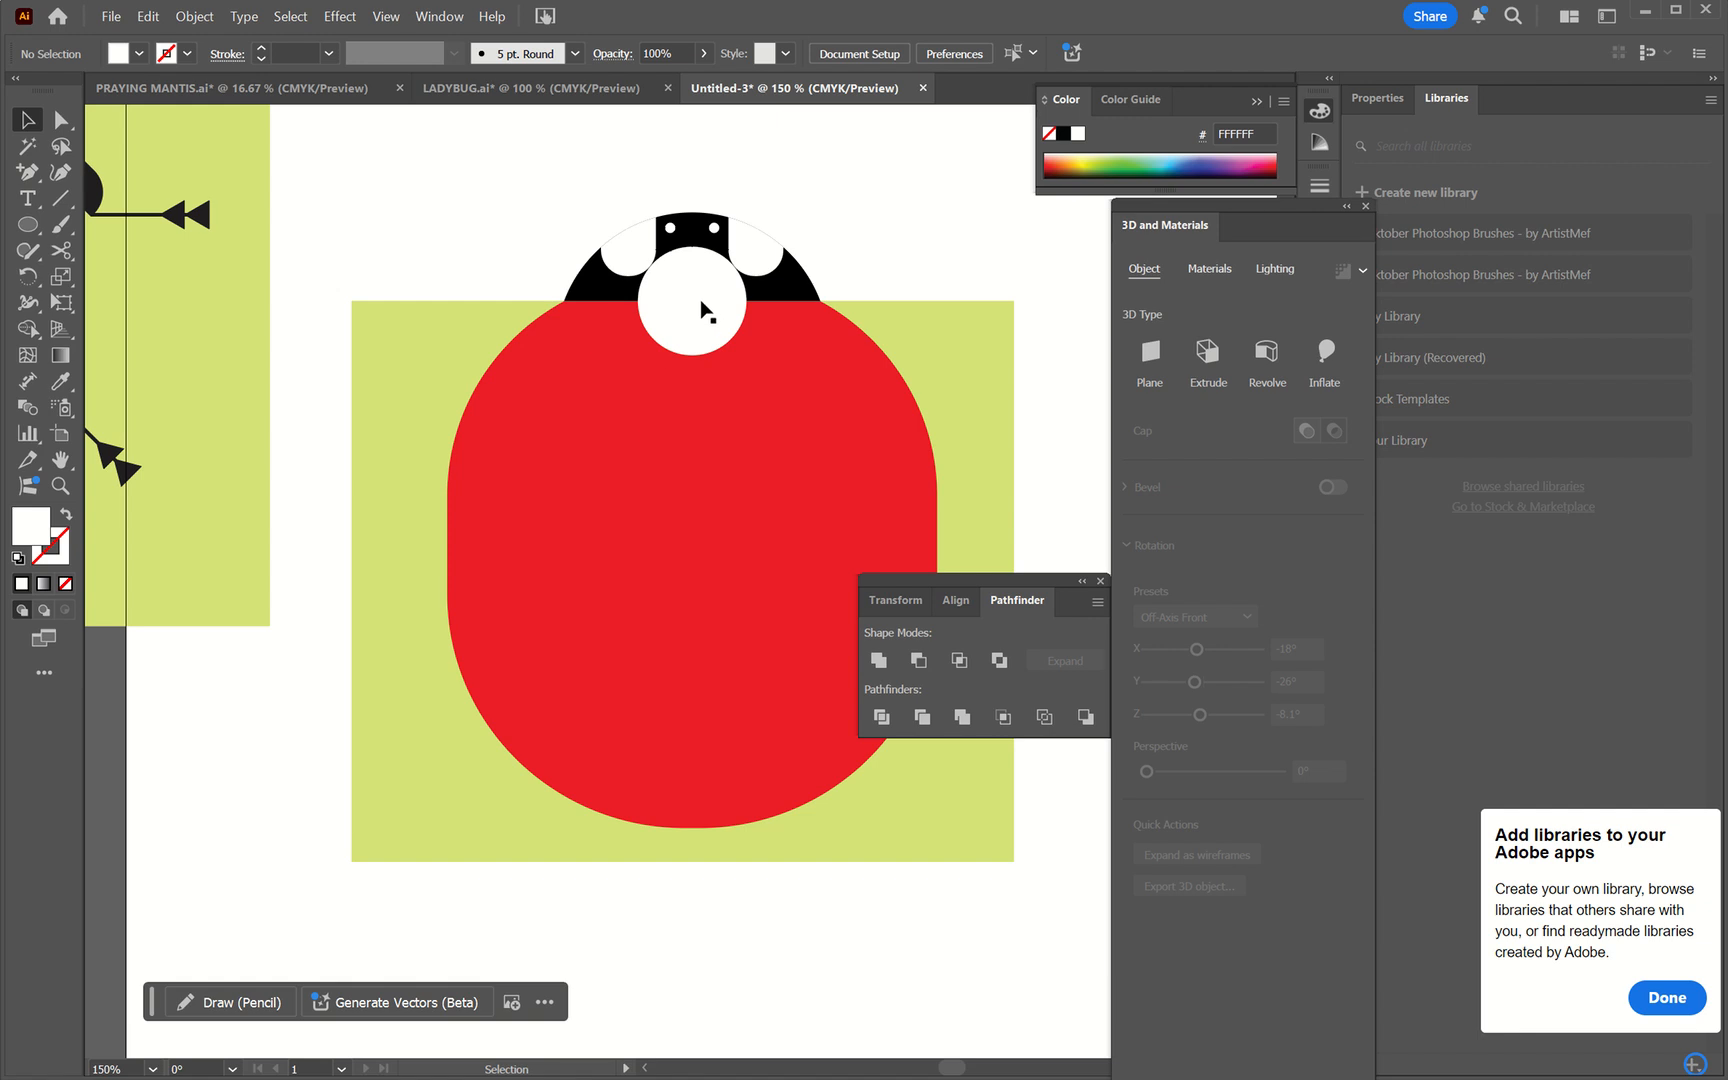
# - Flatten the white circle vertically about its centre into a wide ellipse, following the white patch in the reference
pyautogui.hscroll(-10, 645, 427)
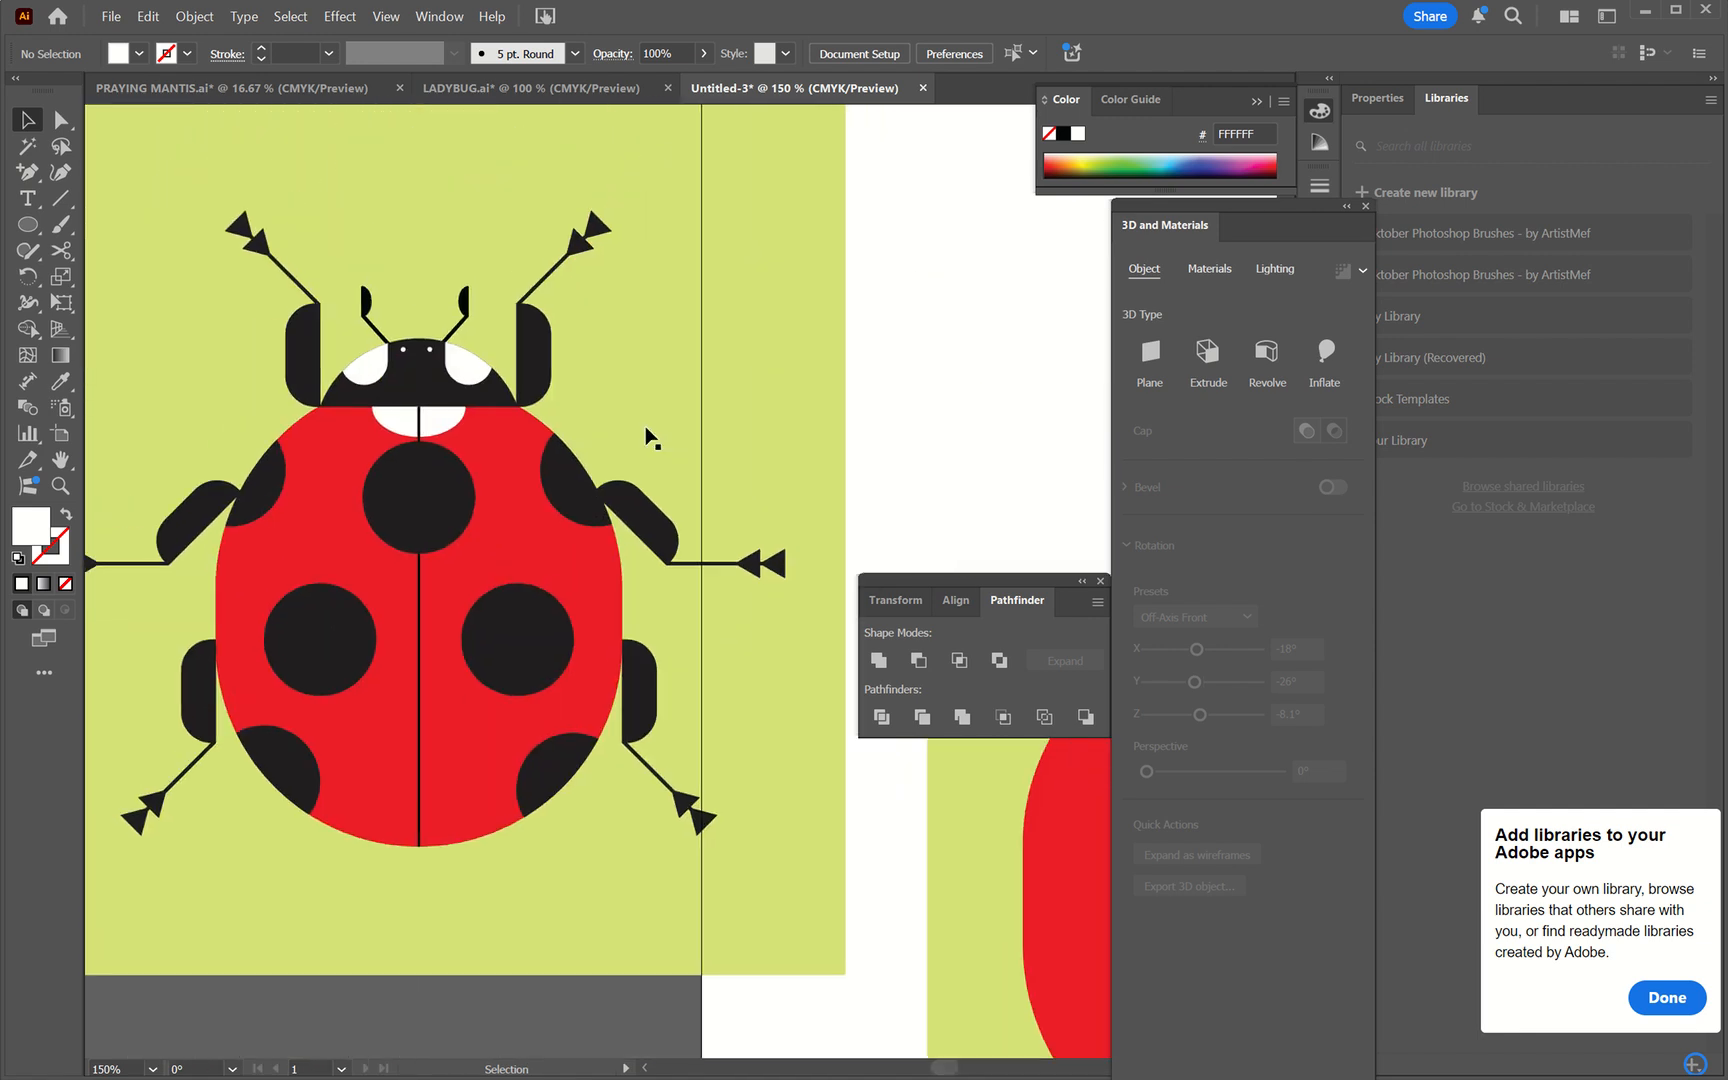
pyautogui.hscroll(10, 645, 428)
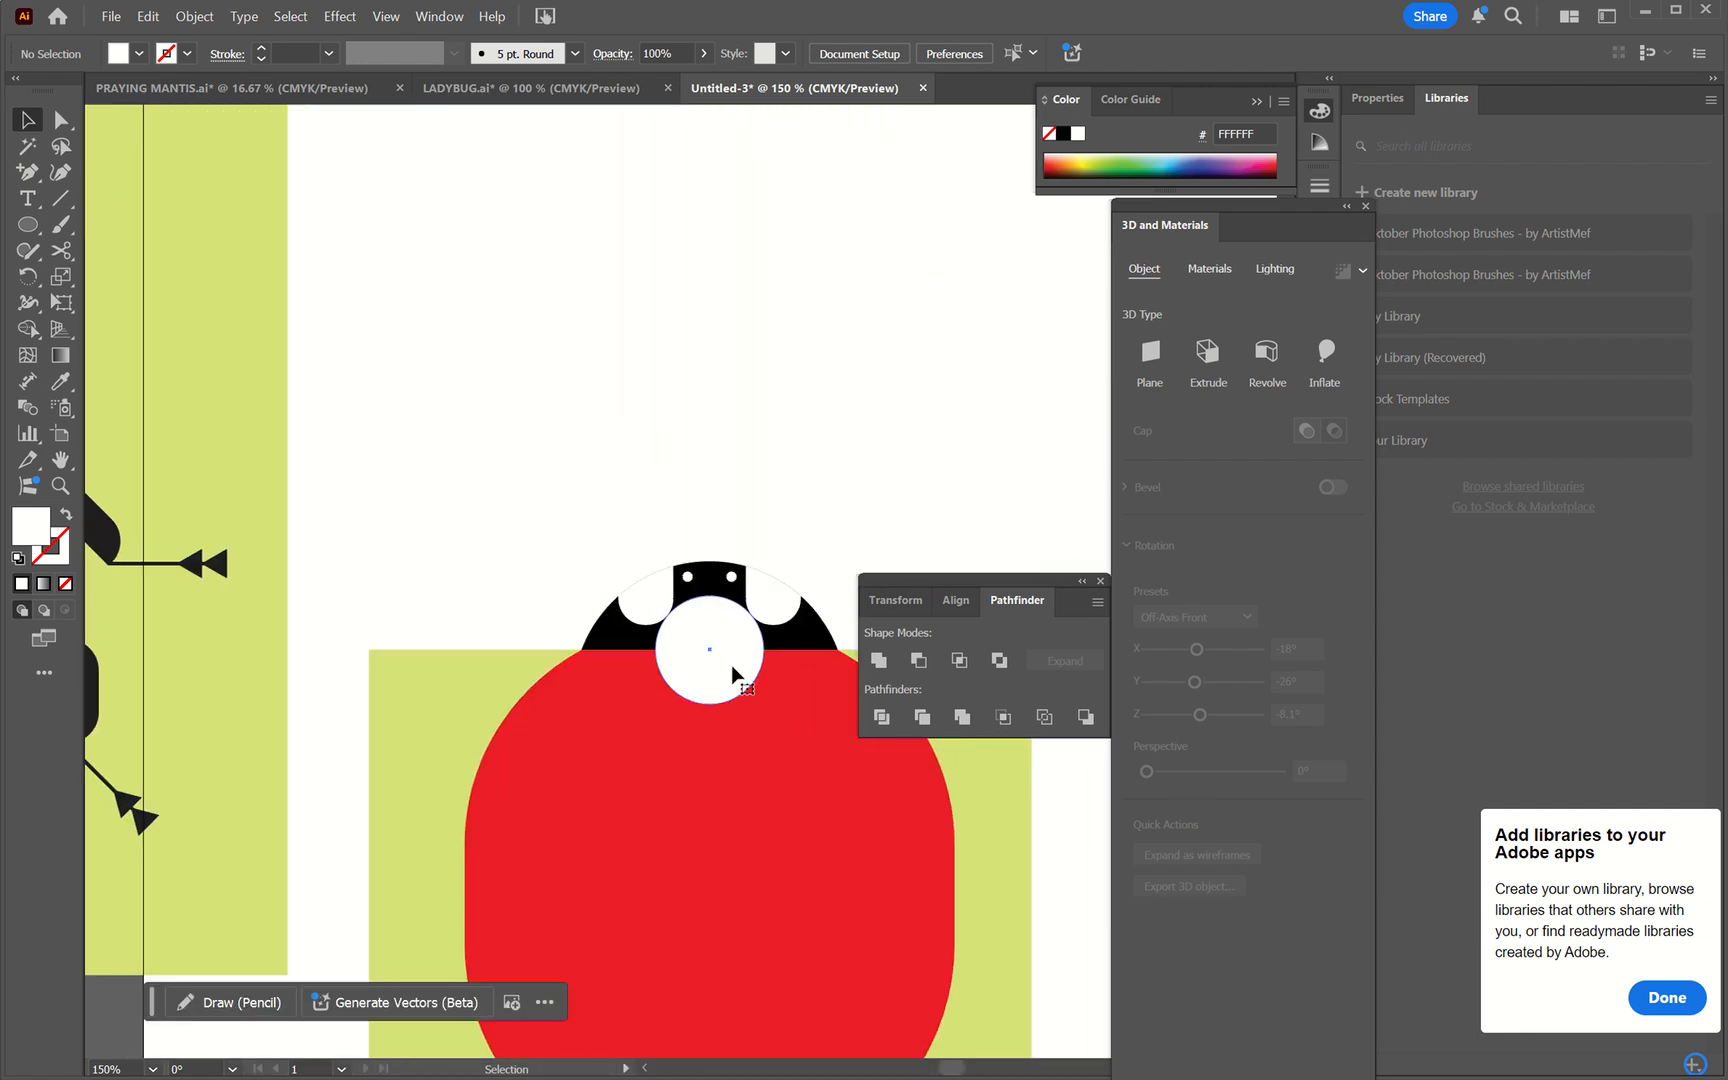
pyautogui.click(733, 675)
pyautogui.moveTo(710, 706); pyautogui.dragTo(720, 689)
pyautogui.hscroll(5, 822, 771)
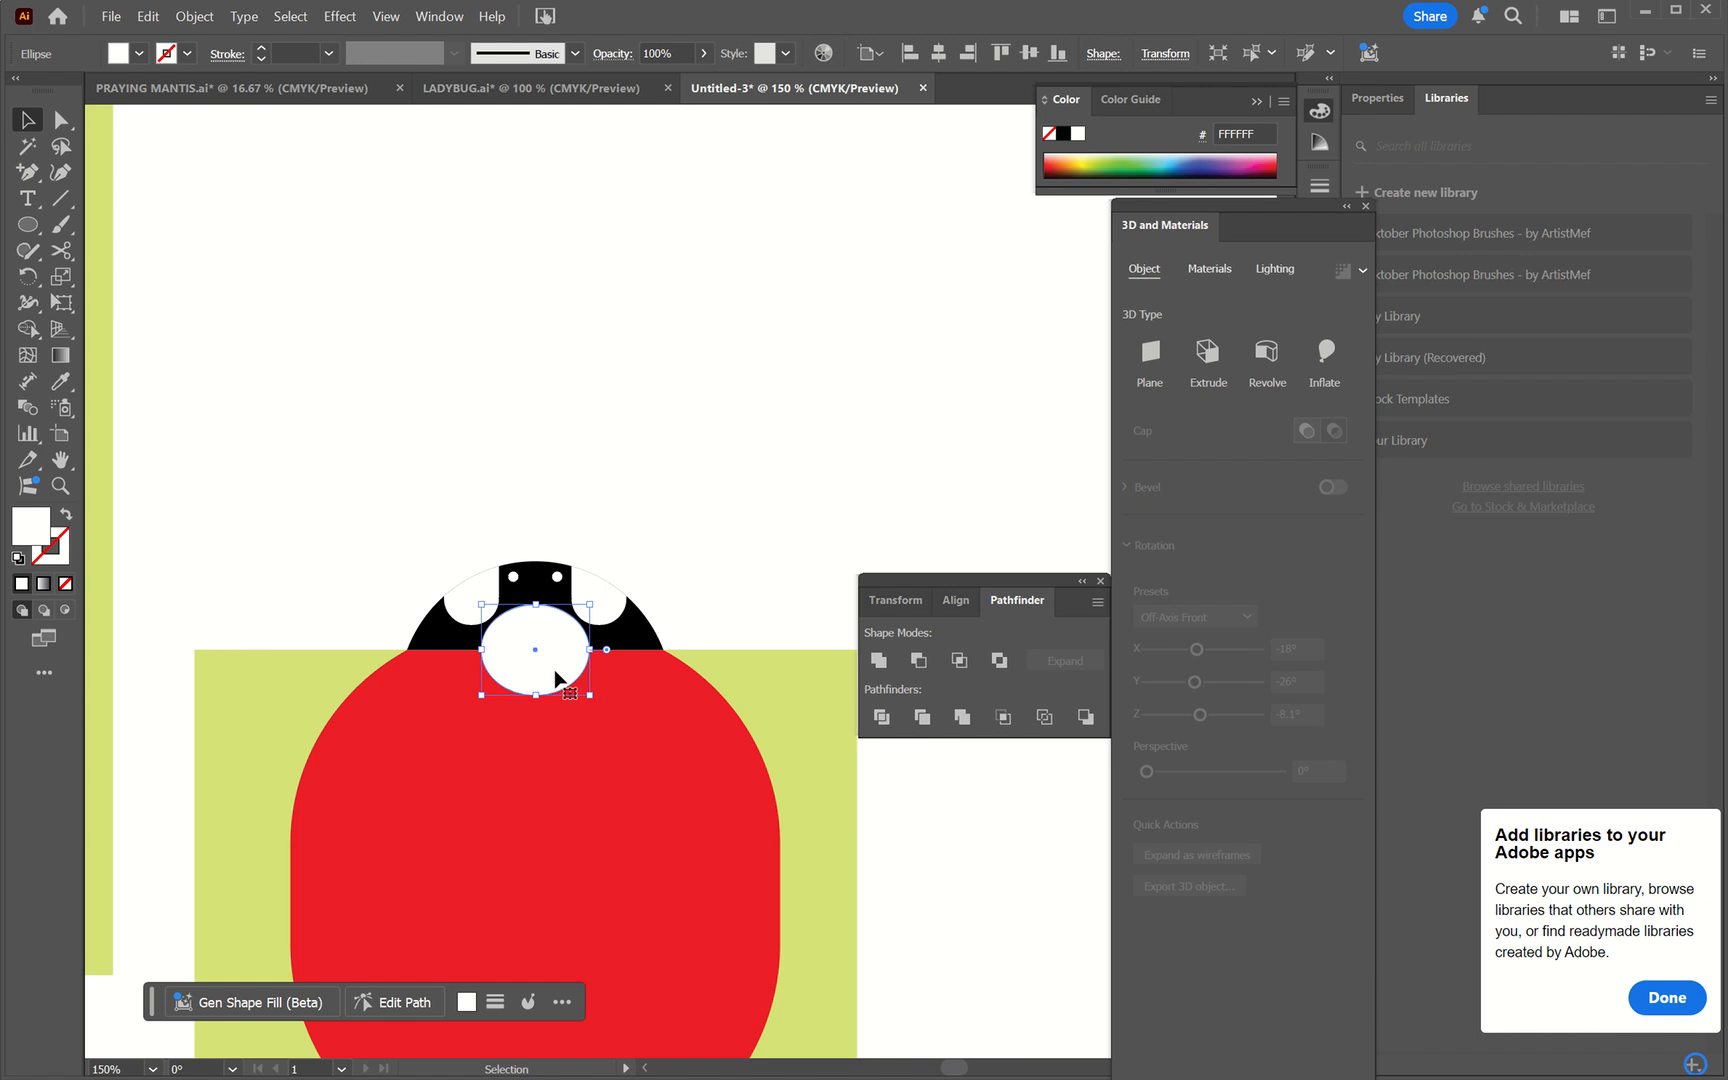
pyautogui.moveTo(540, 695); pyautogui.dragTo(531, 667)
# - Split the white ellipse along the green rectangle's upper edge with the Shape Builder tool
pyautogui.keyDown('shift'); pyautogui.click(786, 680); pyautogui.keyUp('shift')
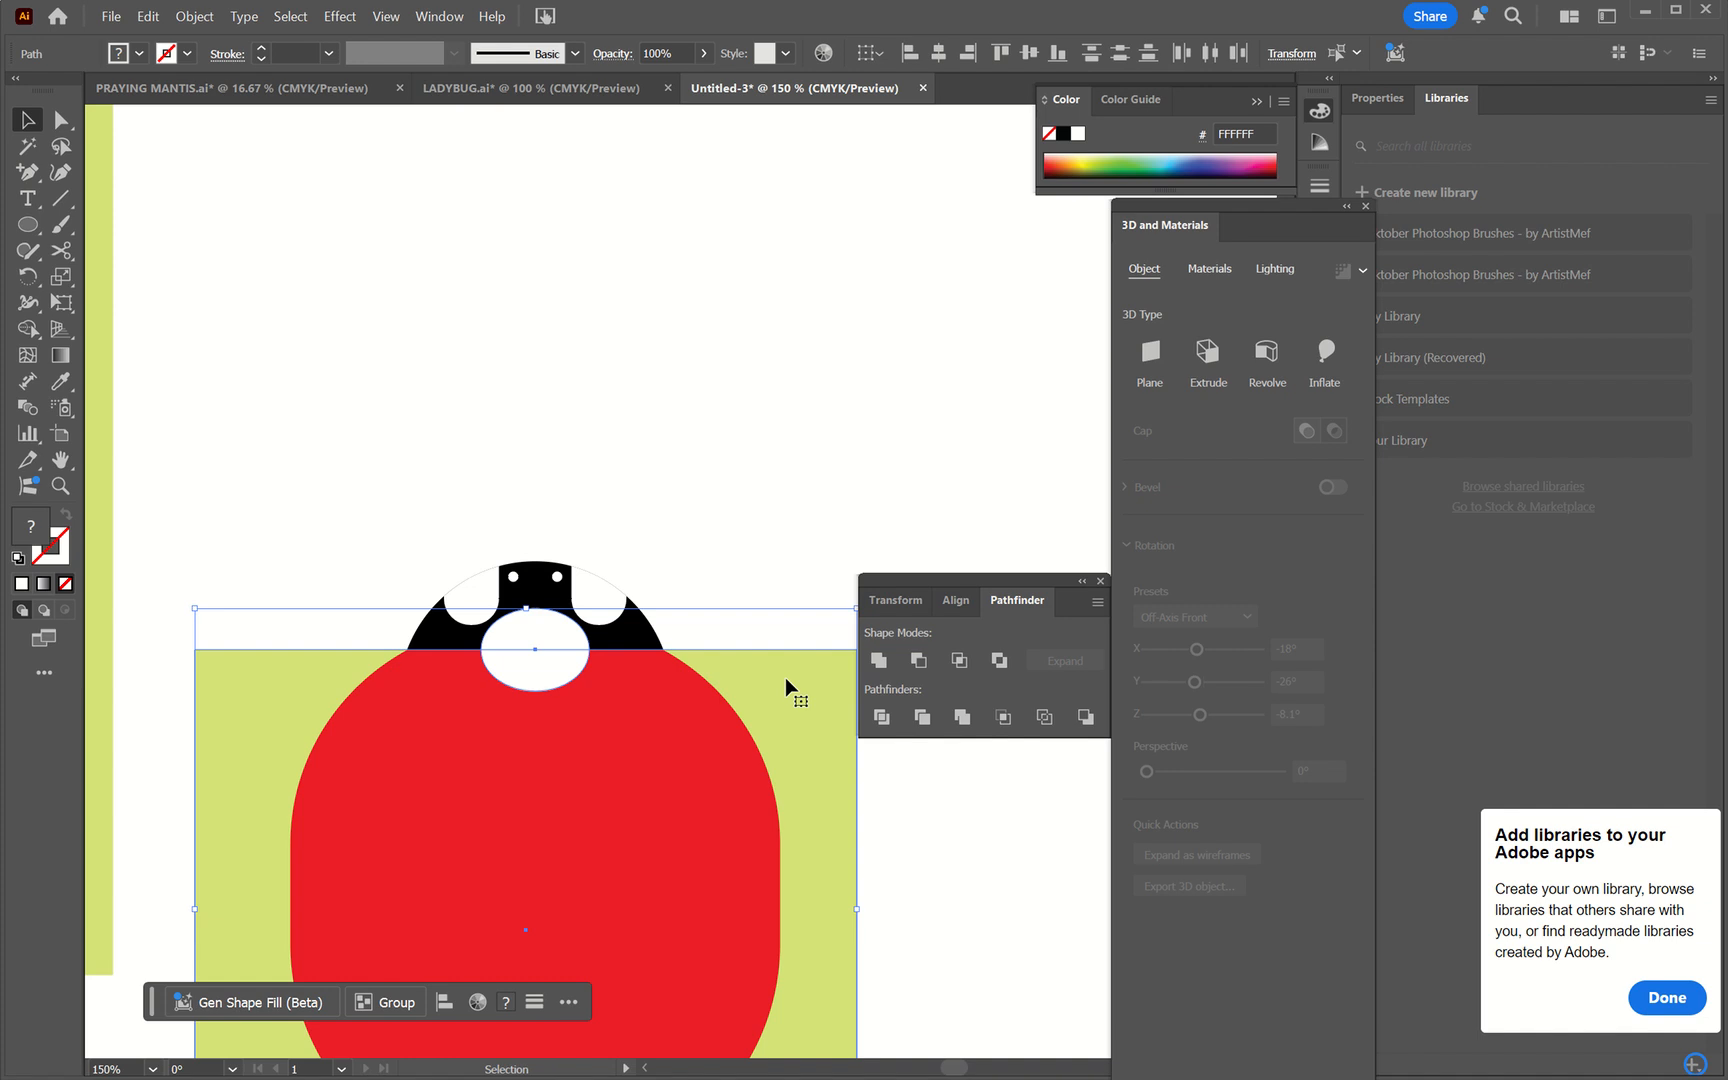
pyautogui.hotkey('shift', 'm')
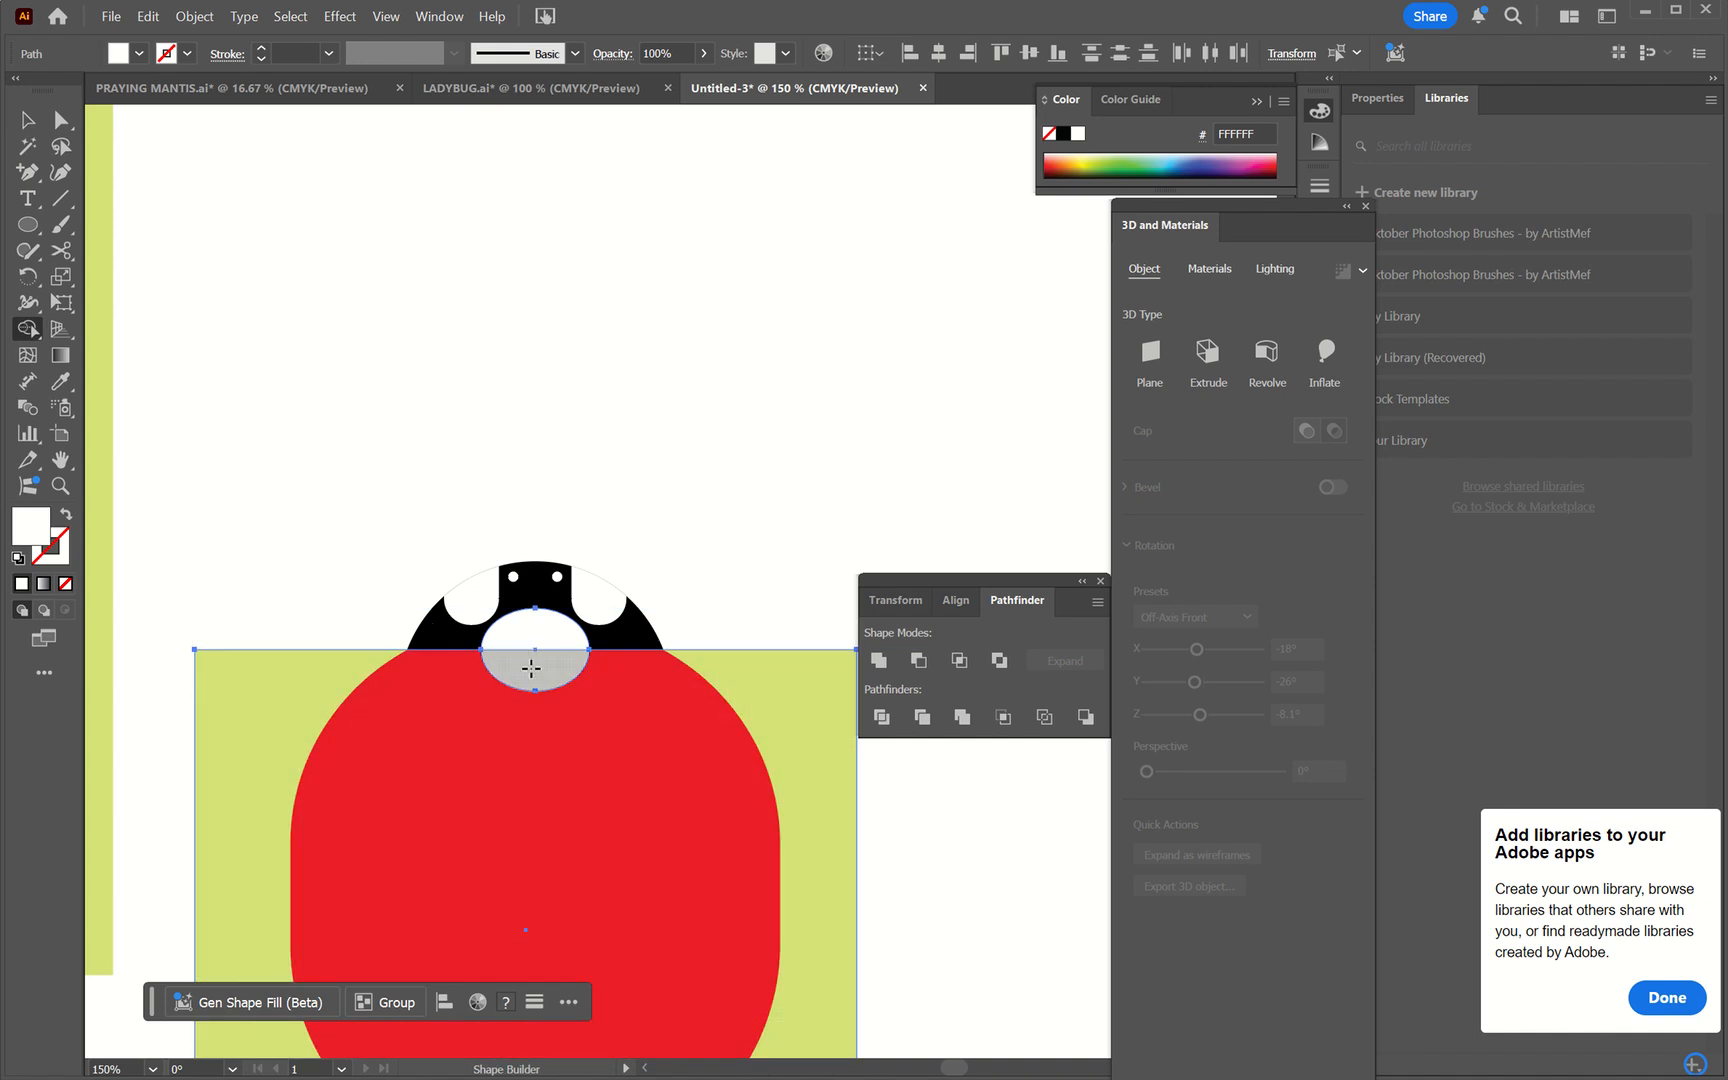
pyautogui.click(521, 637)
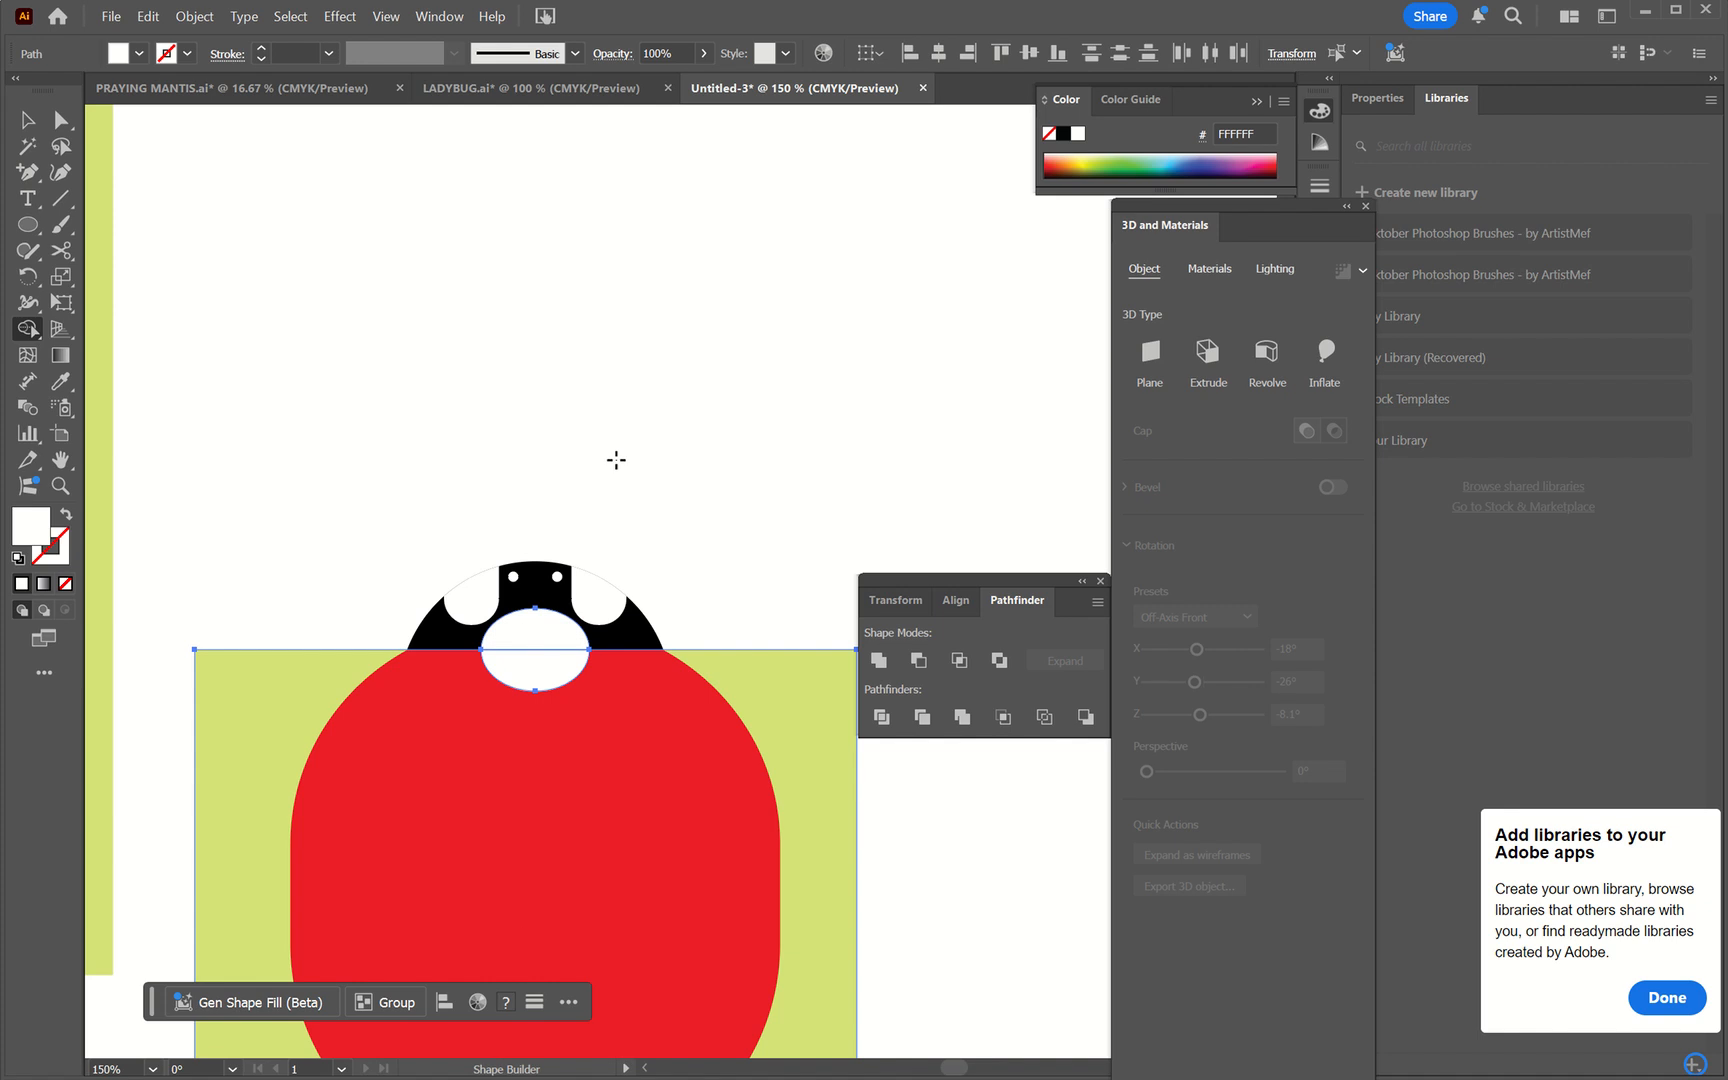
pyautogui.press('v')
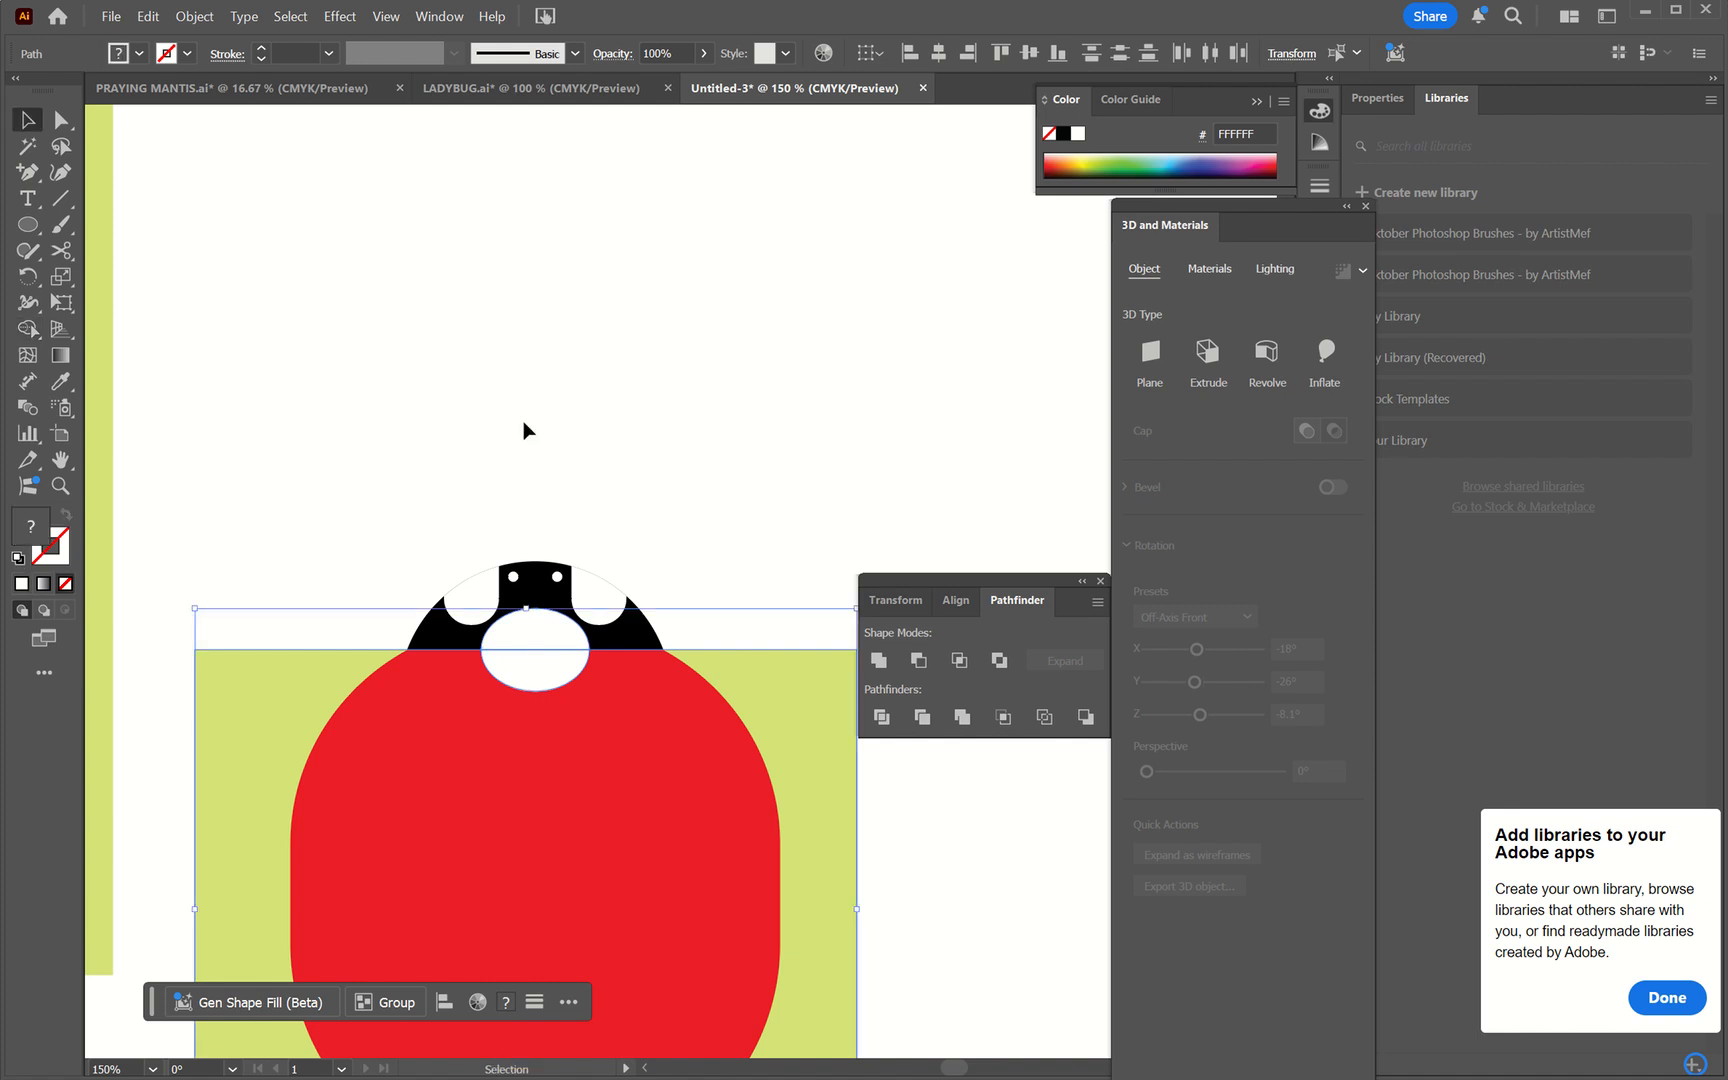
# - Delete the upper half of the split white ellipse and the green rectangle covering the body
pyautogui.click(522, 421)
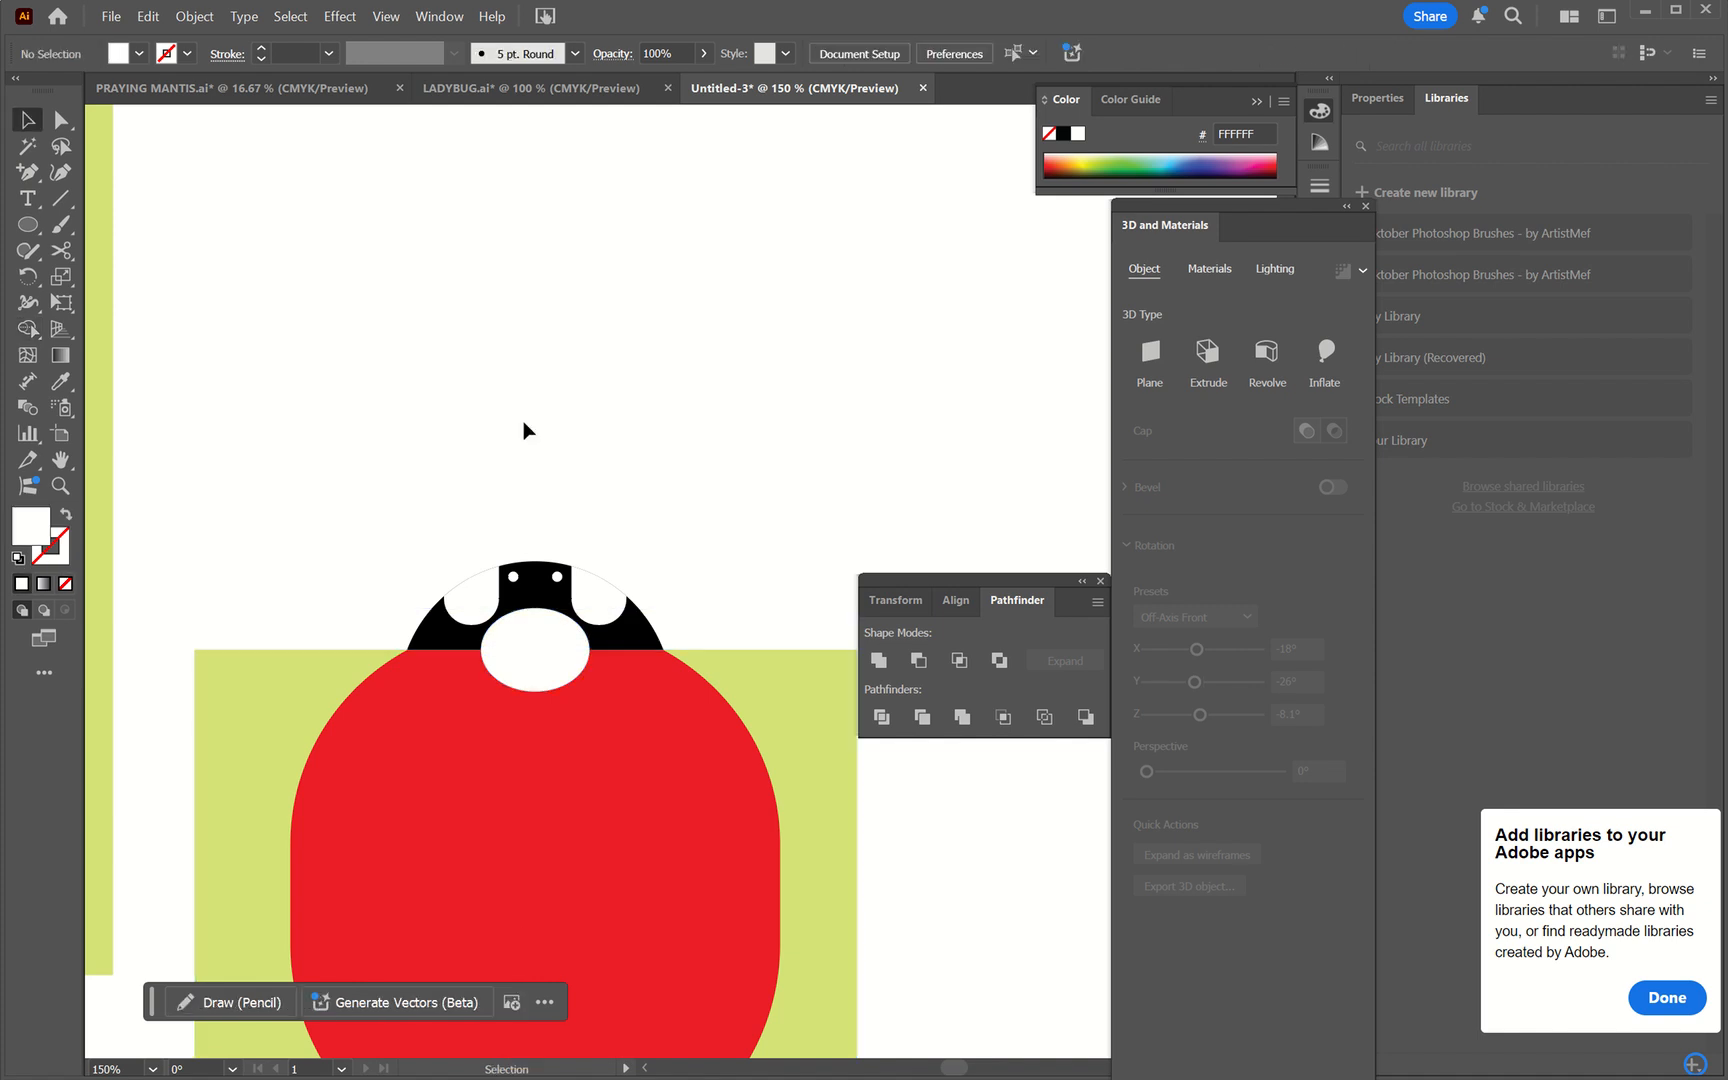
pyautogui.click(528, 630)
pyautogui.press('Delete')
pyautogui.doubleClick(757, 690)
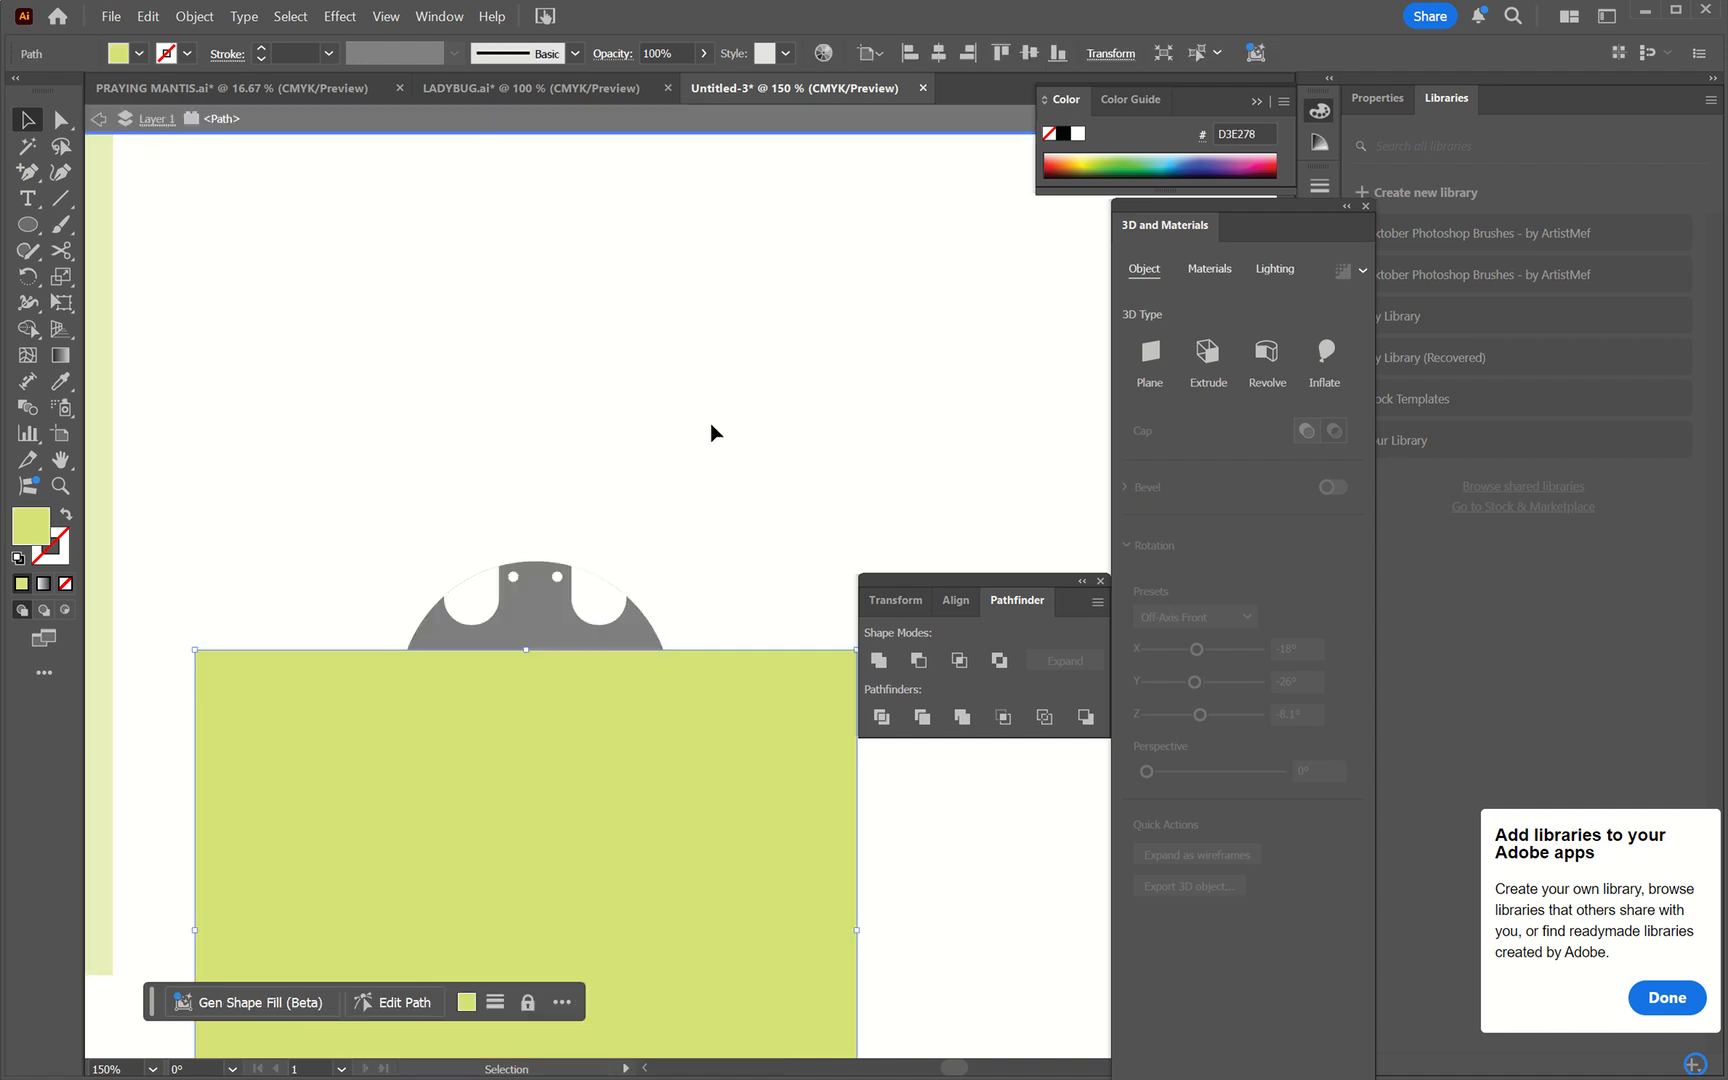
pyautogui.doubleClick(644, 332)
pyautogui.click(817, 726)
pyautogui.press('Delete')
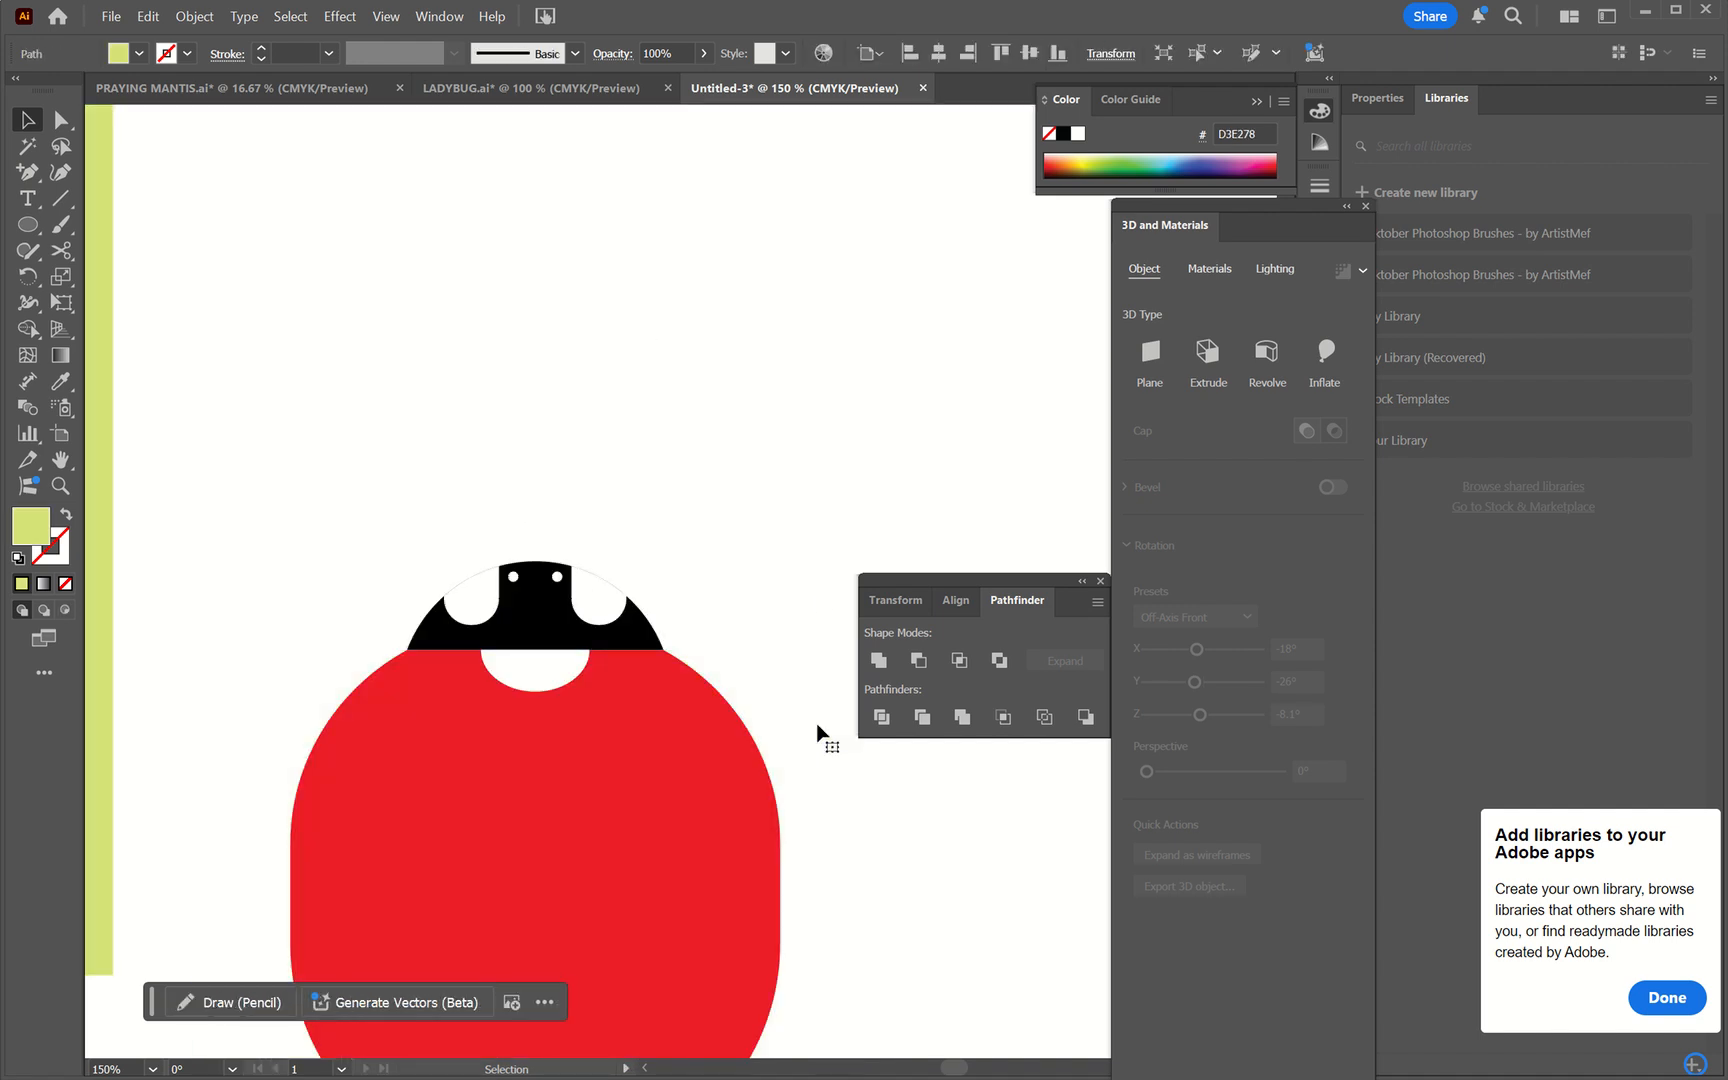
# - Draw a small circle on the body's centreline just below the white patch and fill it with the black sampled from the head
pyautogui.hotkey('ctrl', '-')
pyautogui.hotkey('ctrl', '-')
pyautogui.hotkey('ctrl', '-')
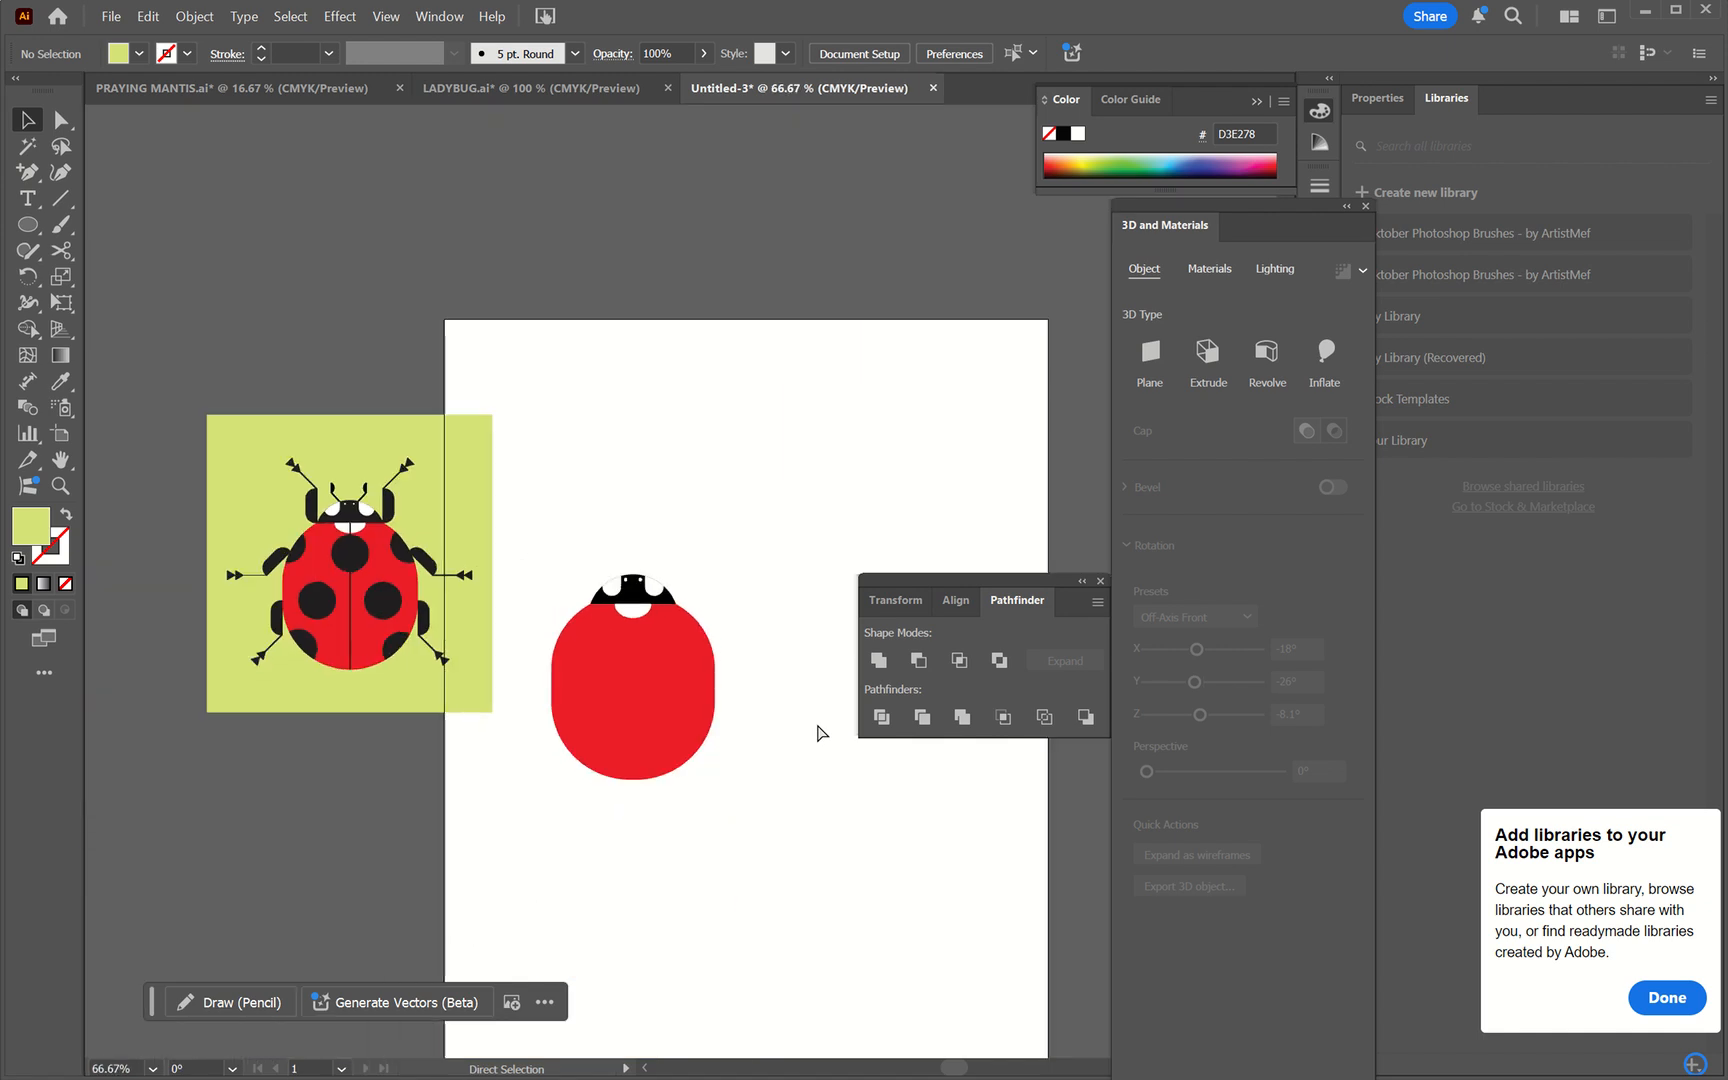
pyautogui.press('l')
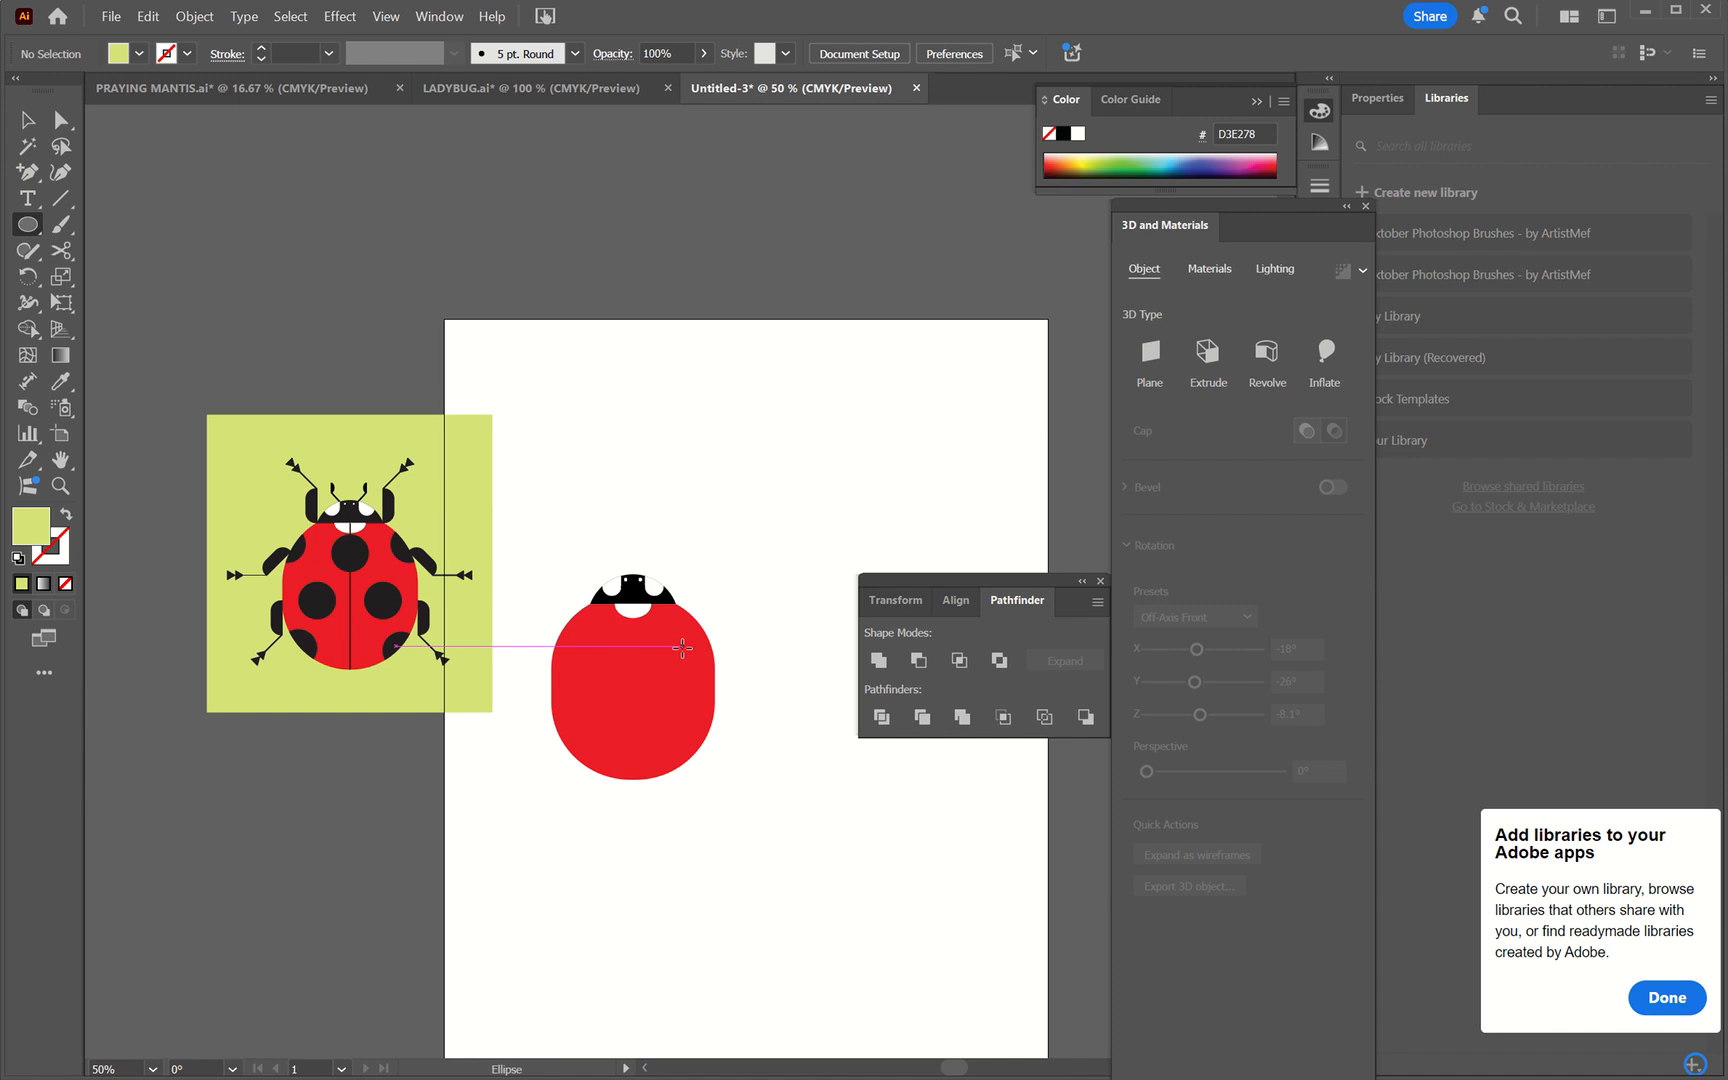
pyautogui.hotkey('ctrl', '+')
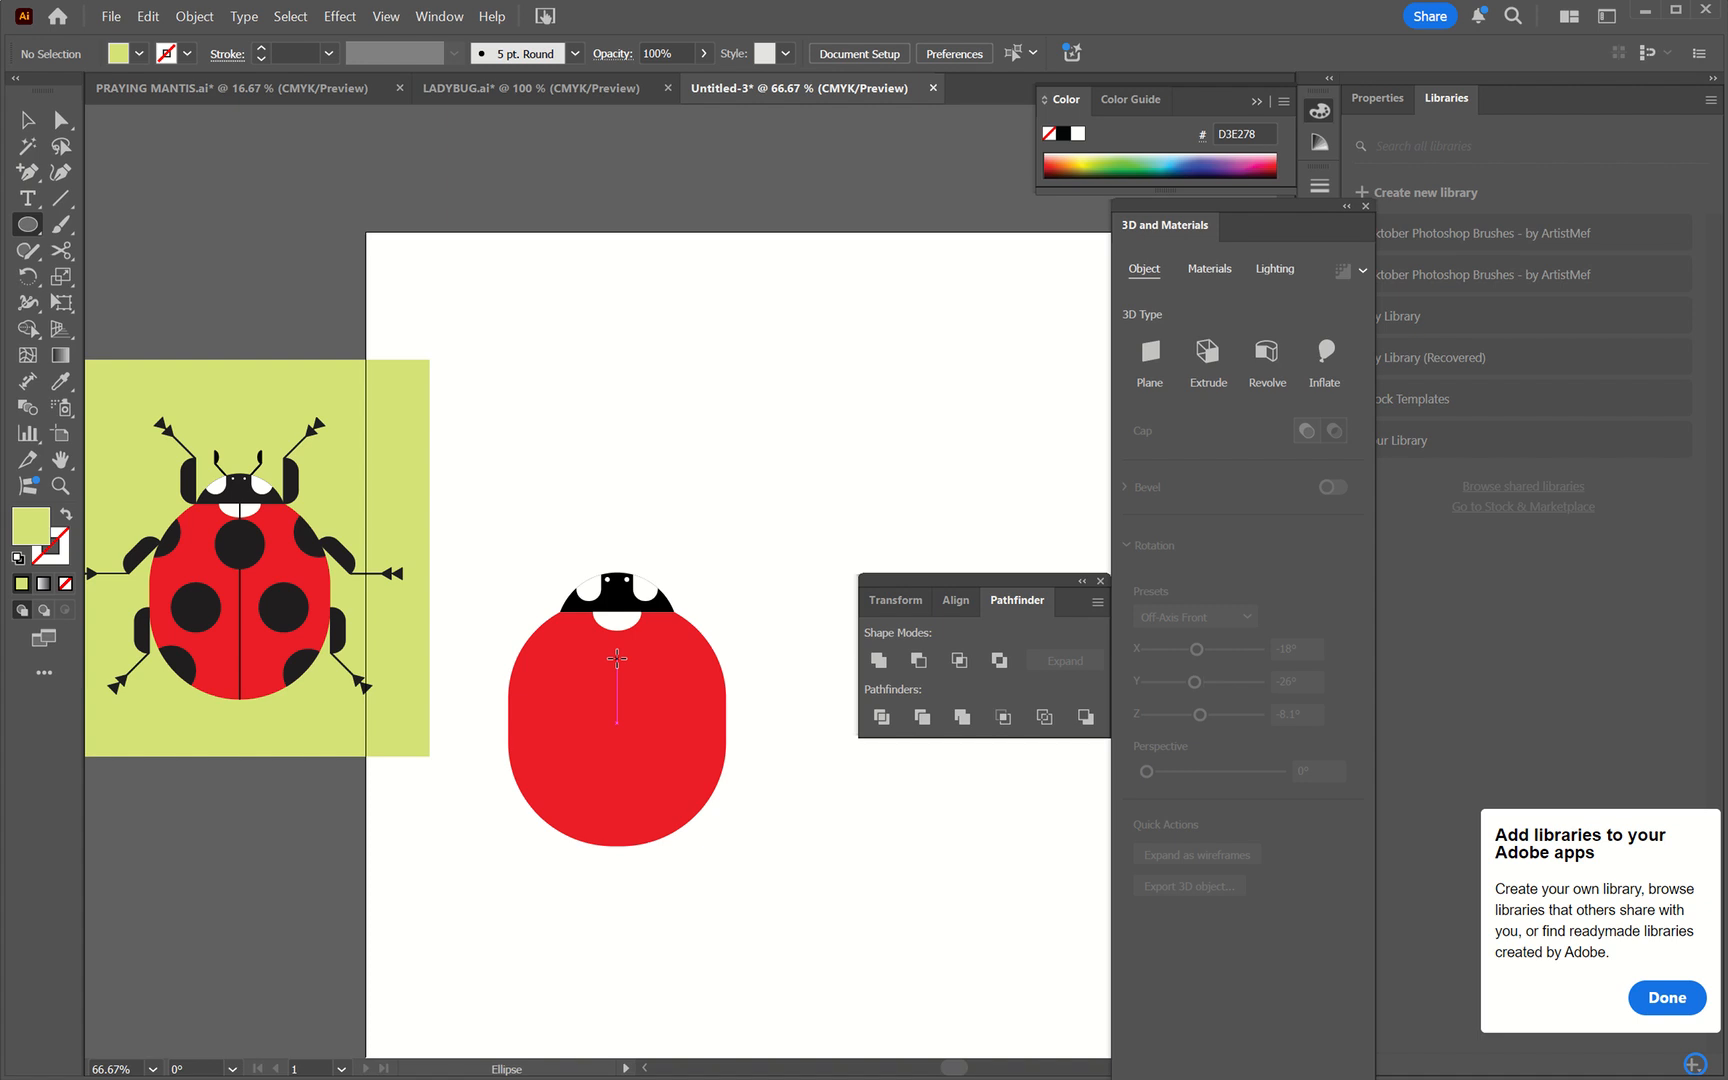
pyautogui.moveTo(617, 658); pyautogui.dragTo(645, 679)
pyautogui.press('i')
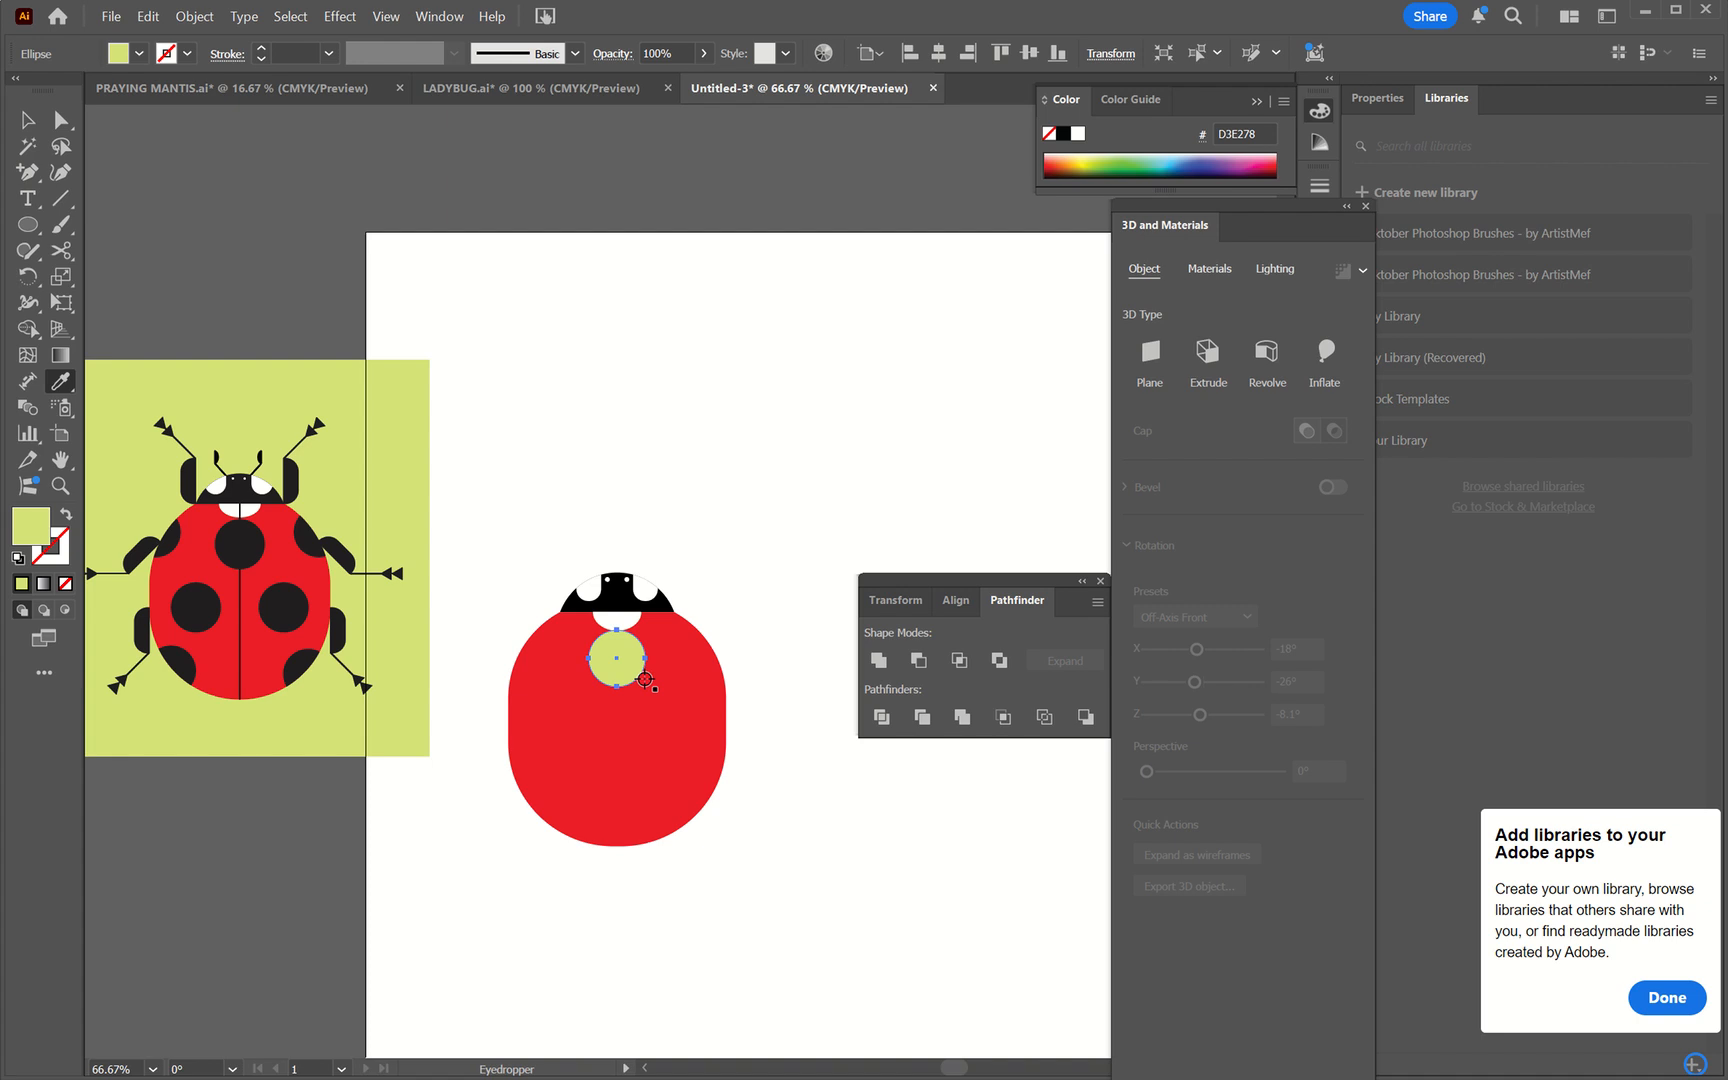
pyautogui.click(617, 603)
# - Nudge the black spot slightly down, away from the white patch
pyautogui.press('v')
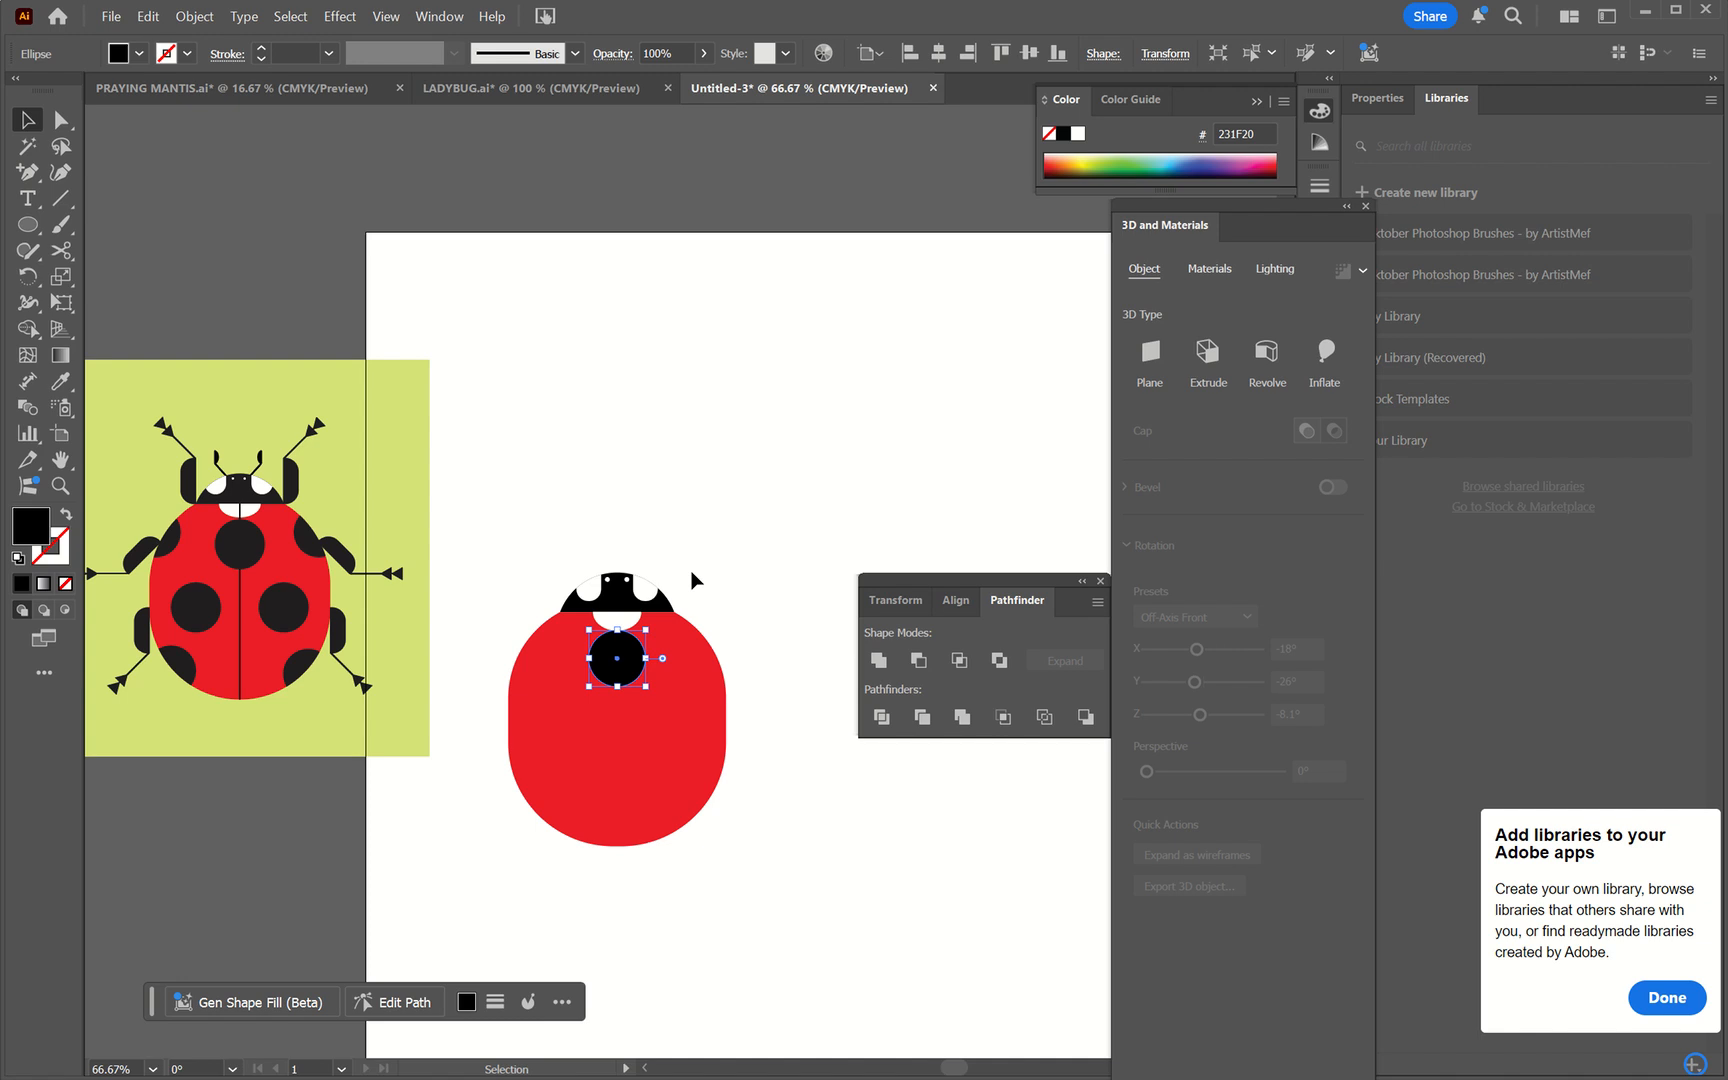
pyautogui.moveTo(627, 668); pyautogui.dragTo(626, 670)
pyautogui.press('Down')
pyautogui.press('Down')
pyautogui.press('Down')
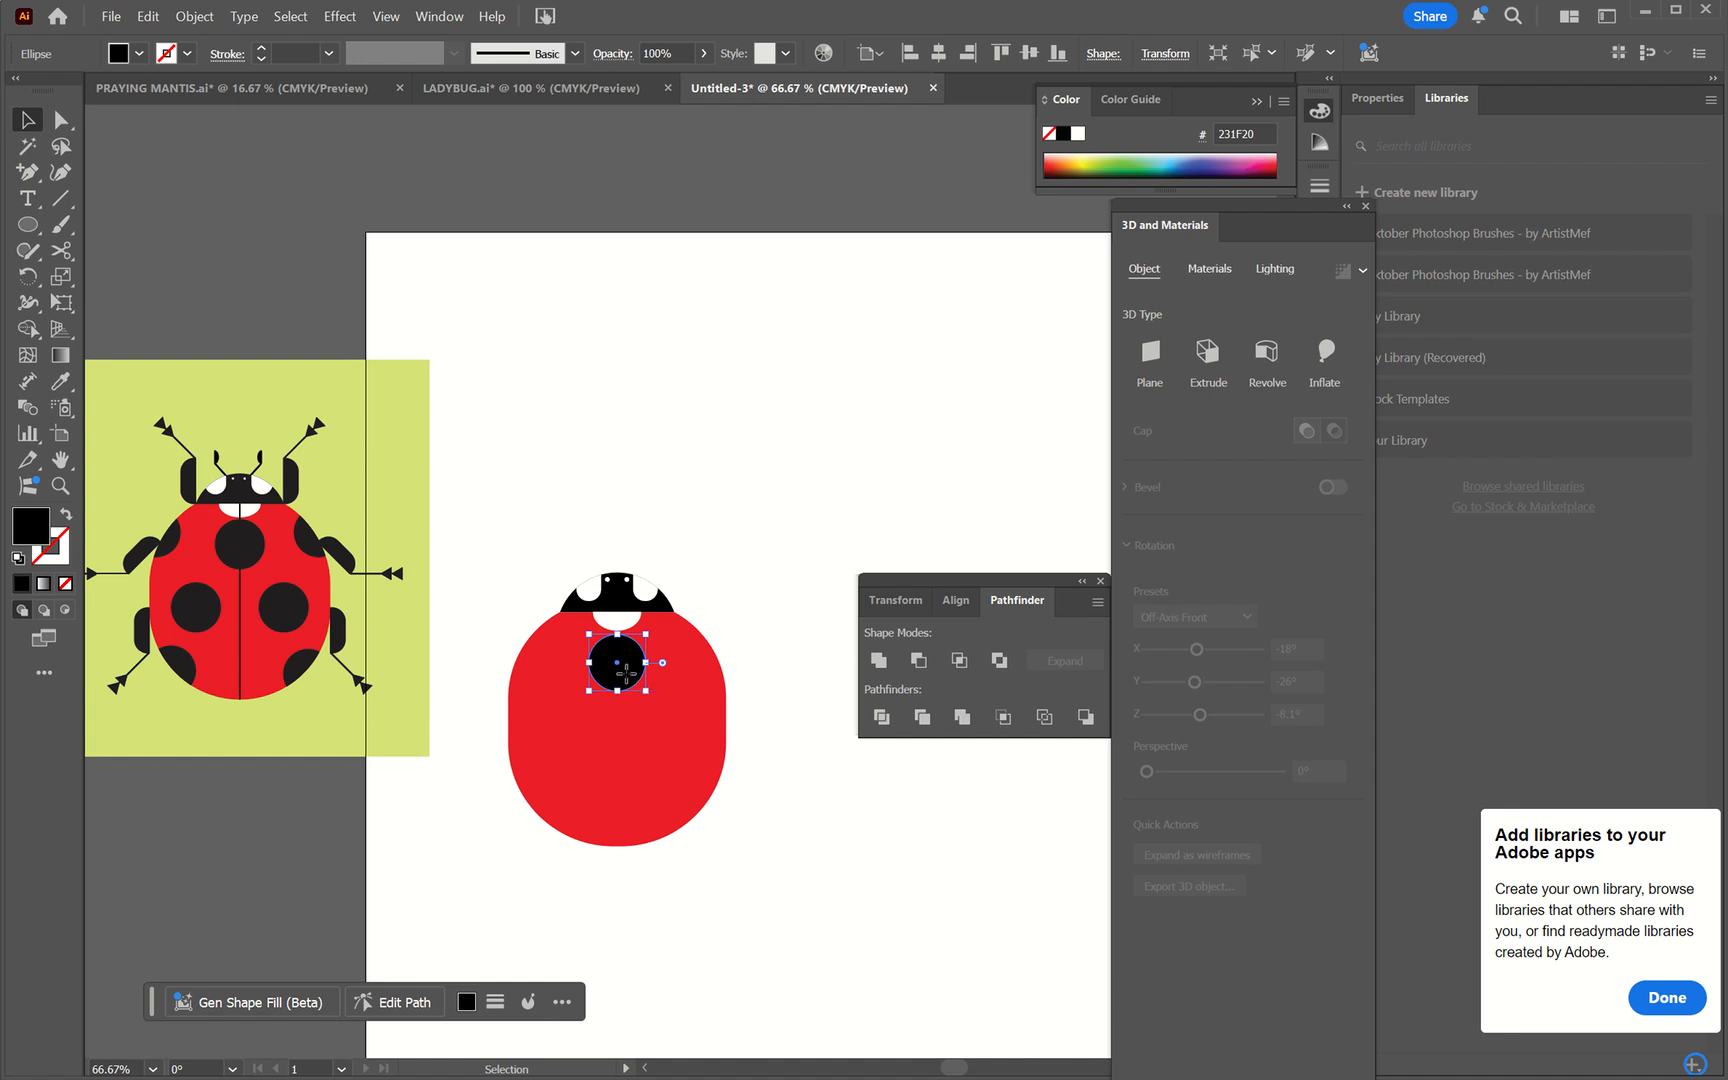
# - Duplicate the black spot below itself and again sideways, and centre the resulting pair on the body's midline
pyautogui.moveTo(626, 675); pyautogui.dragTo(628, 751)
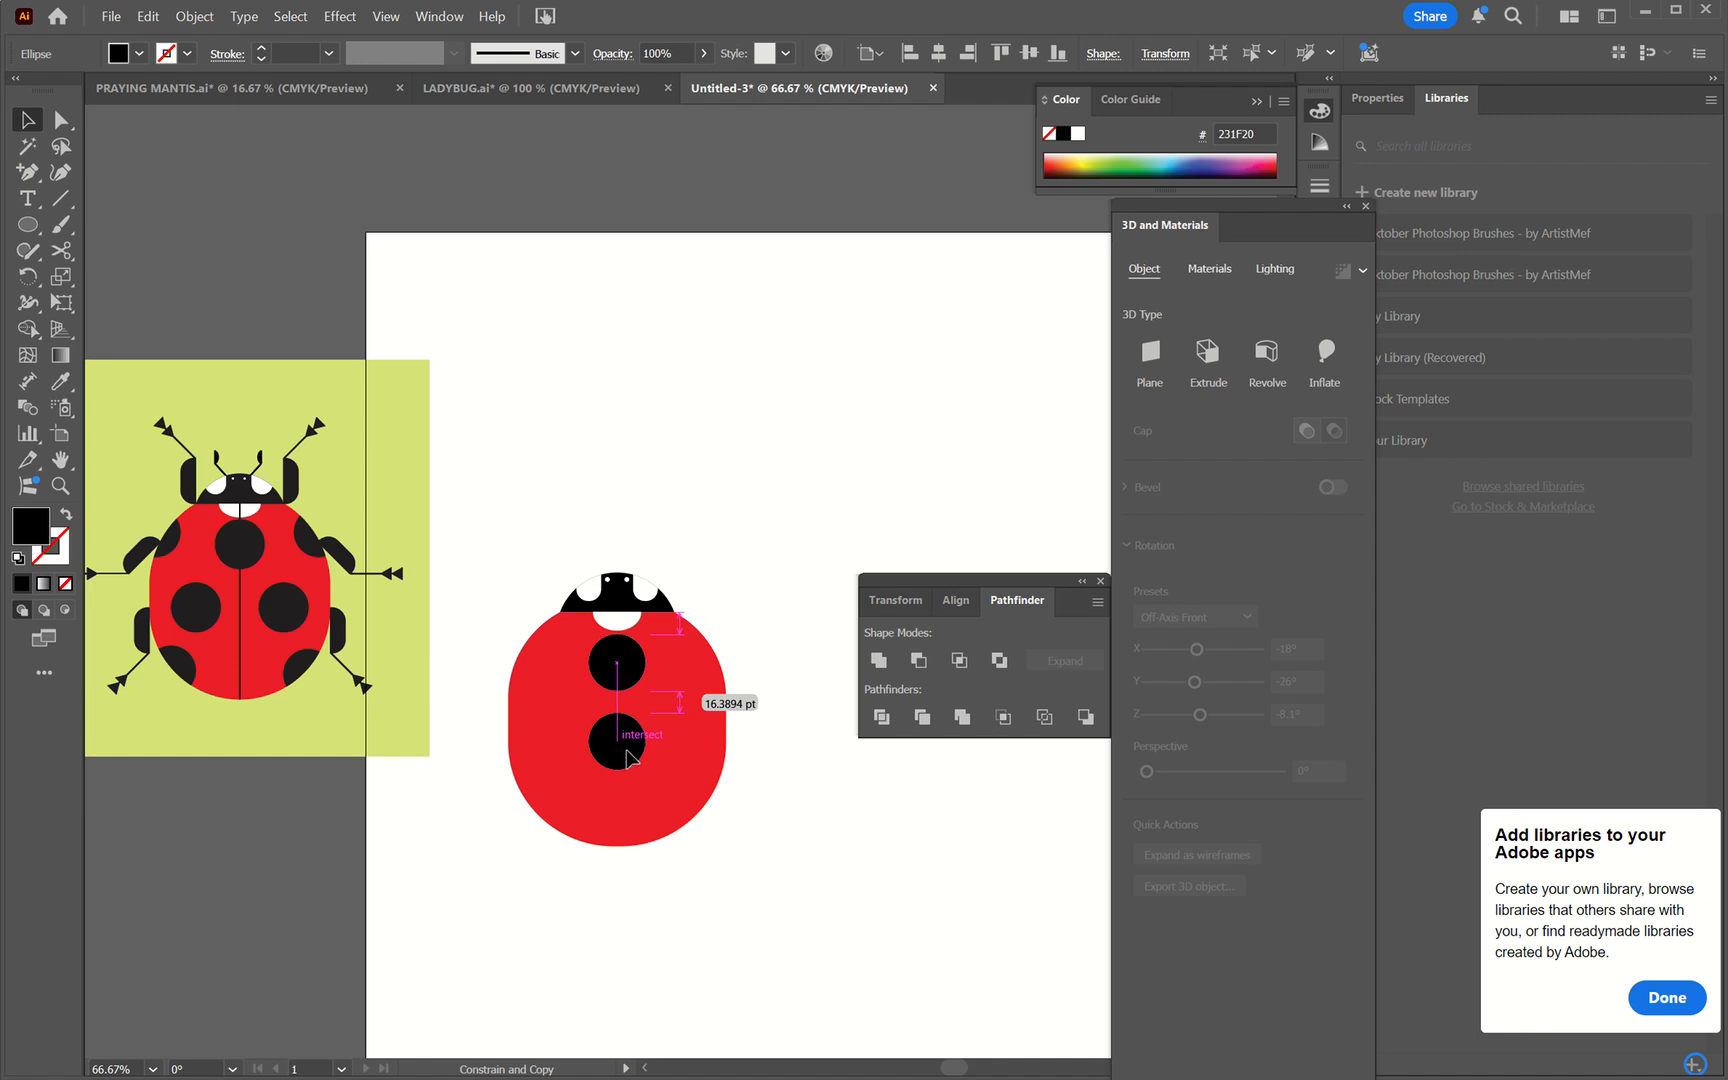
pyautogui.moveTo(627, 757); pyautogui.dragTo(718, 760)
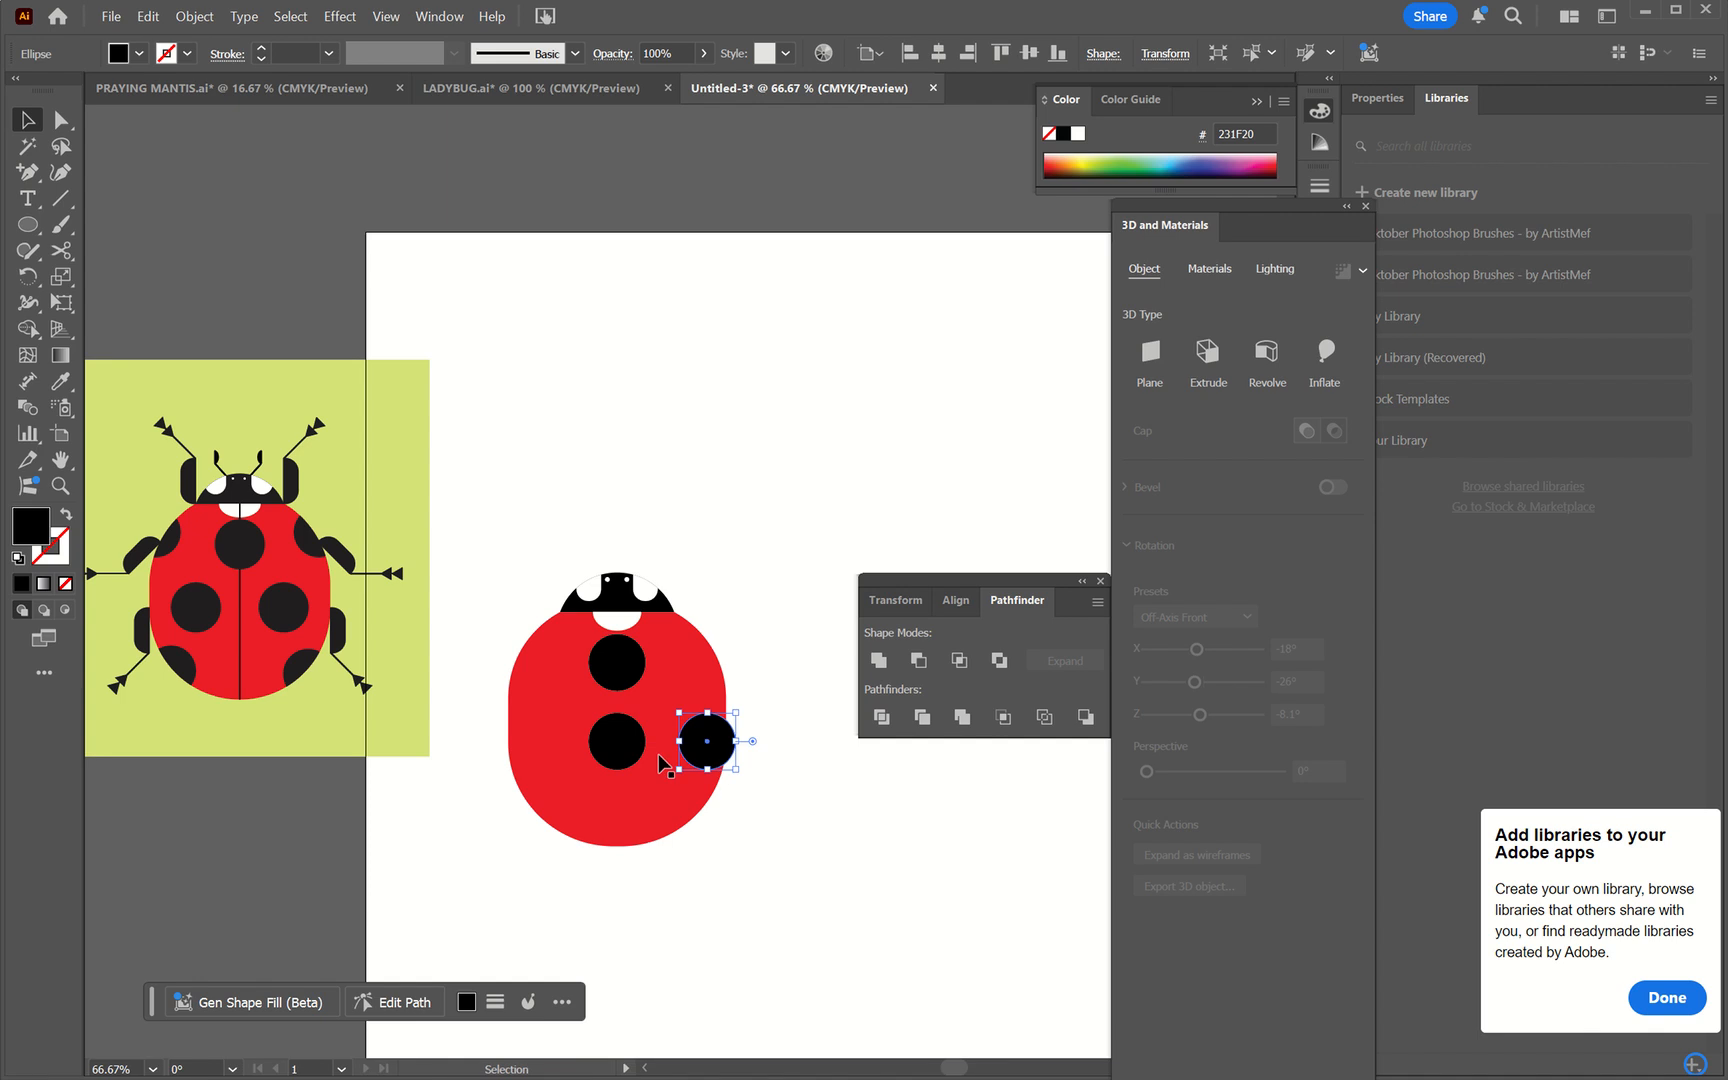
pyautogui.keyDown('shift'); pyautogui.click(620, 755); pyautogui.keyUp('shift')
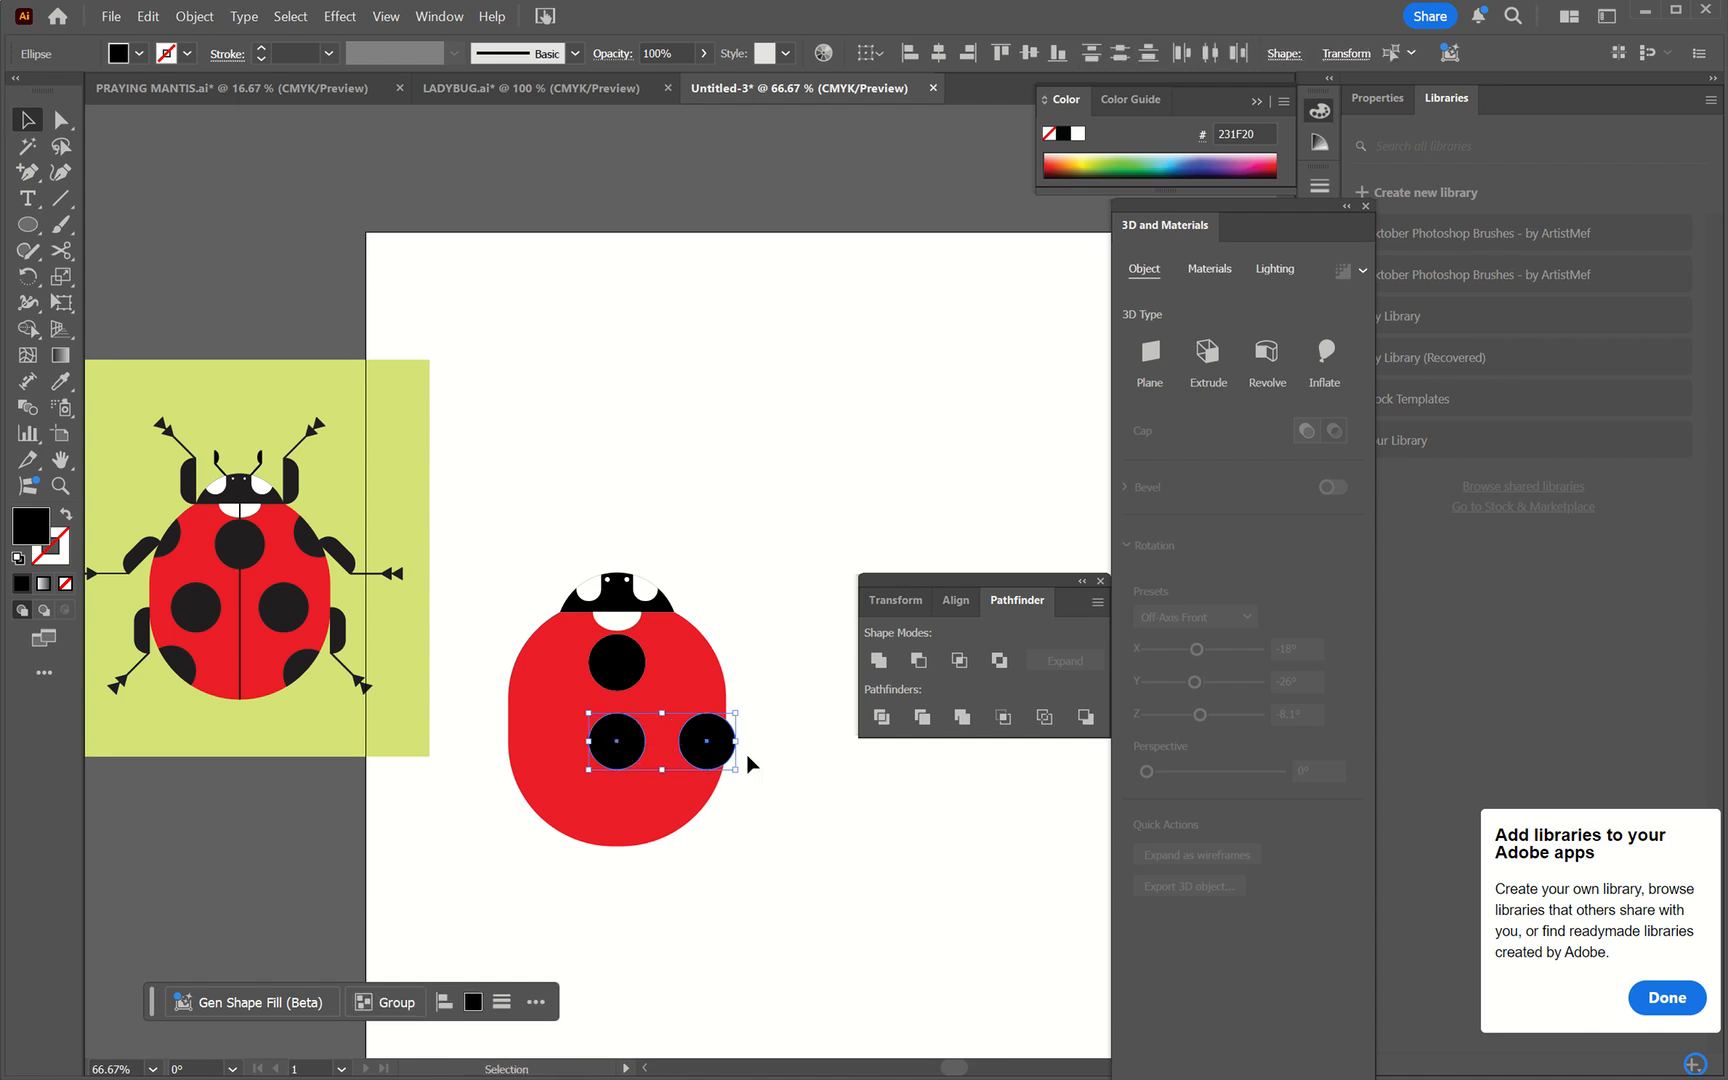
pyautogui.moveTo(708, 762); pyautogui.dragTo(668, 759)
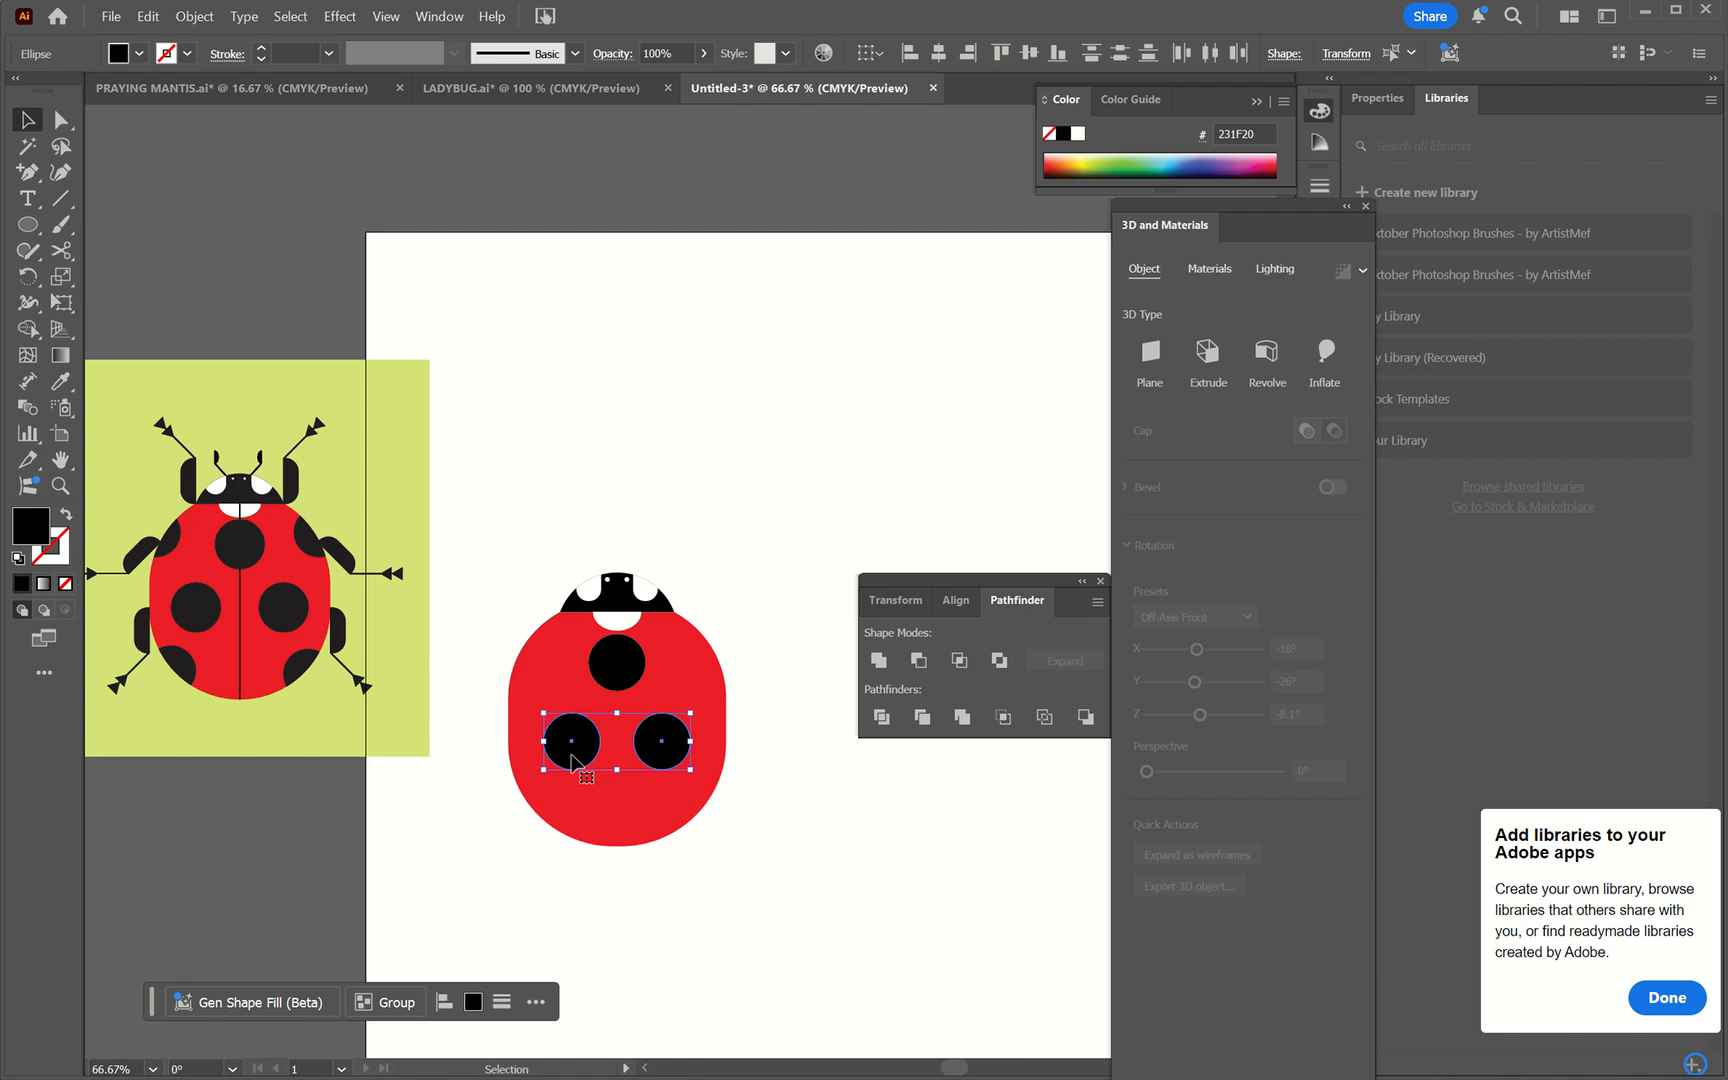
# - Copy the left spot of the pair up onto the body's upper-left edge so it overlaps the outline
pyautogui.click(593, 801)
pyautogui.click(560, 755)
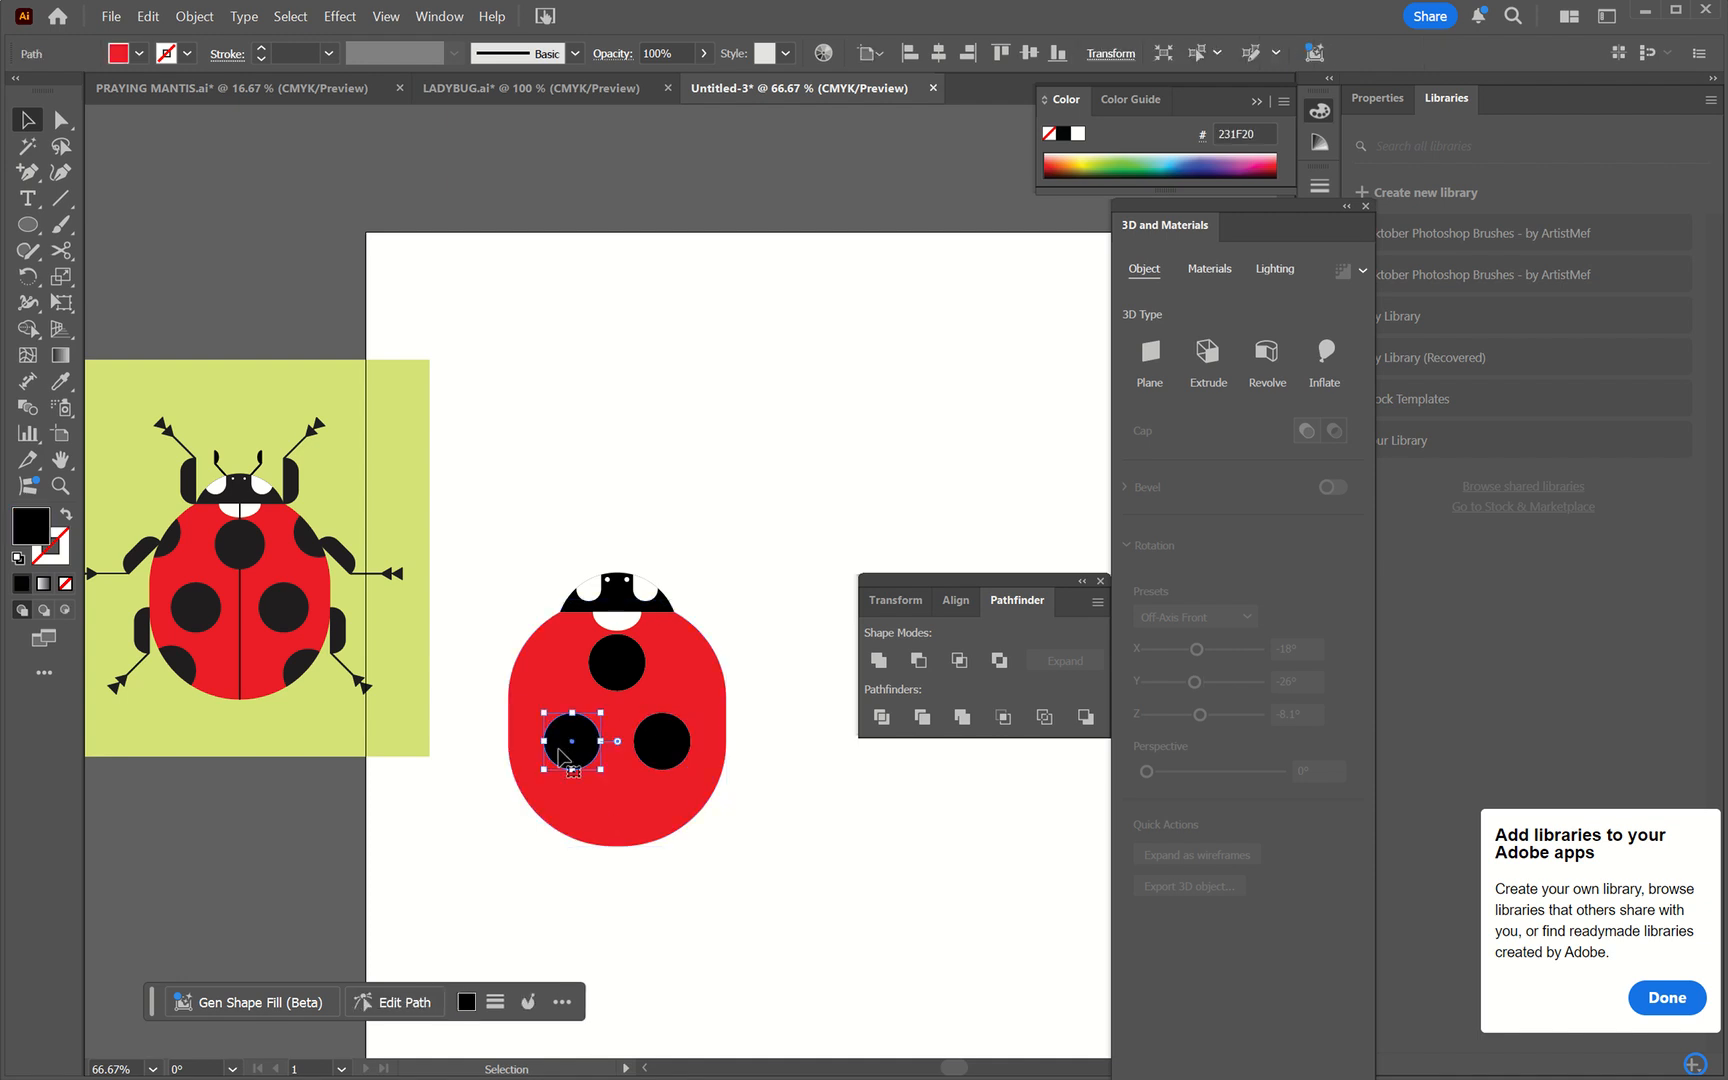
pyautogui.moveTo(560, 755); pyautogui.dragTo(508, 660)
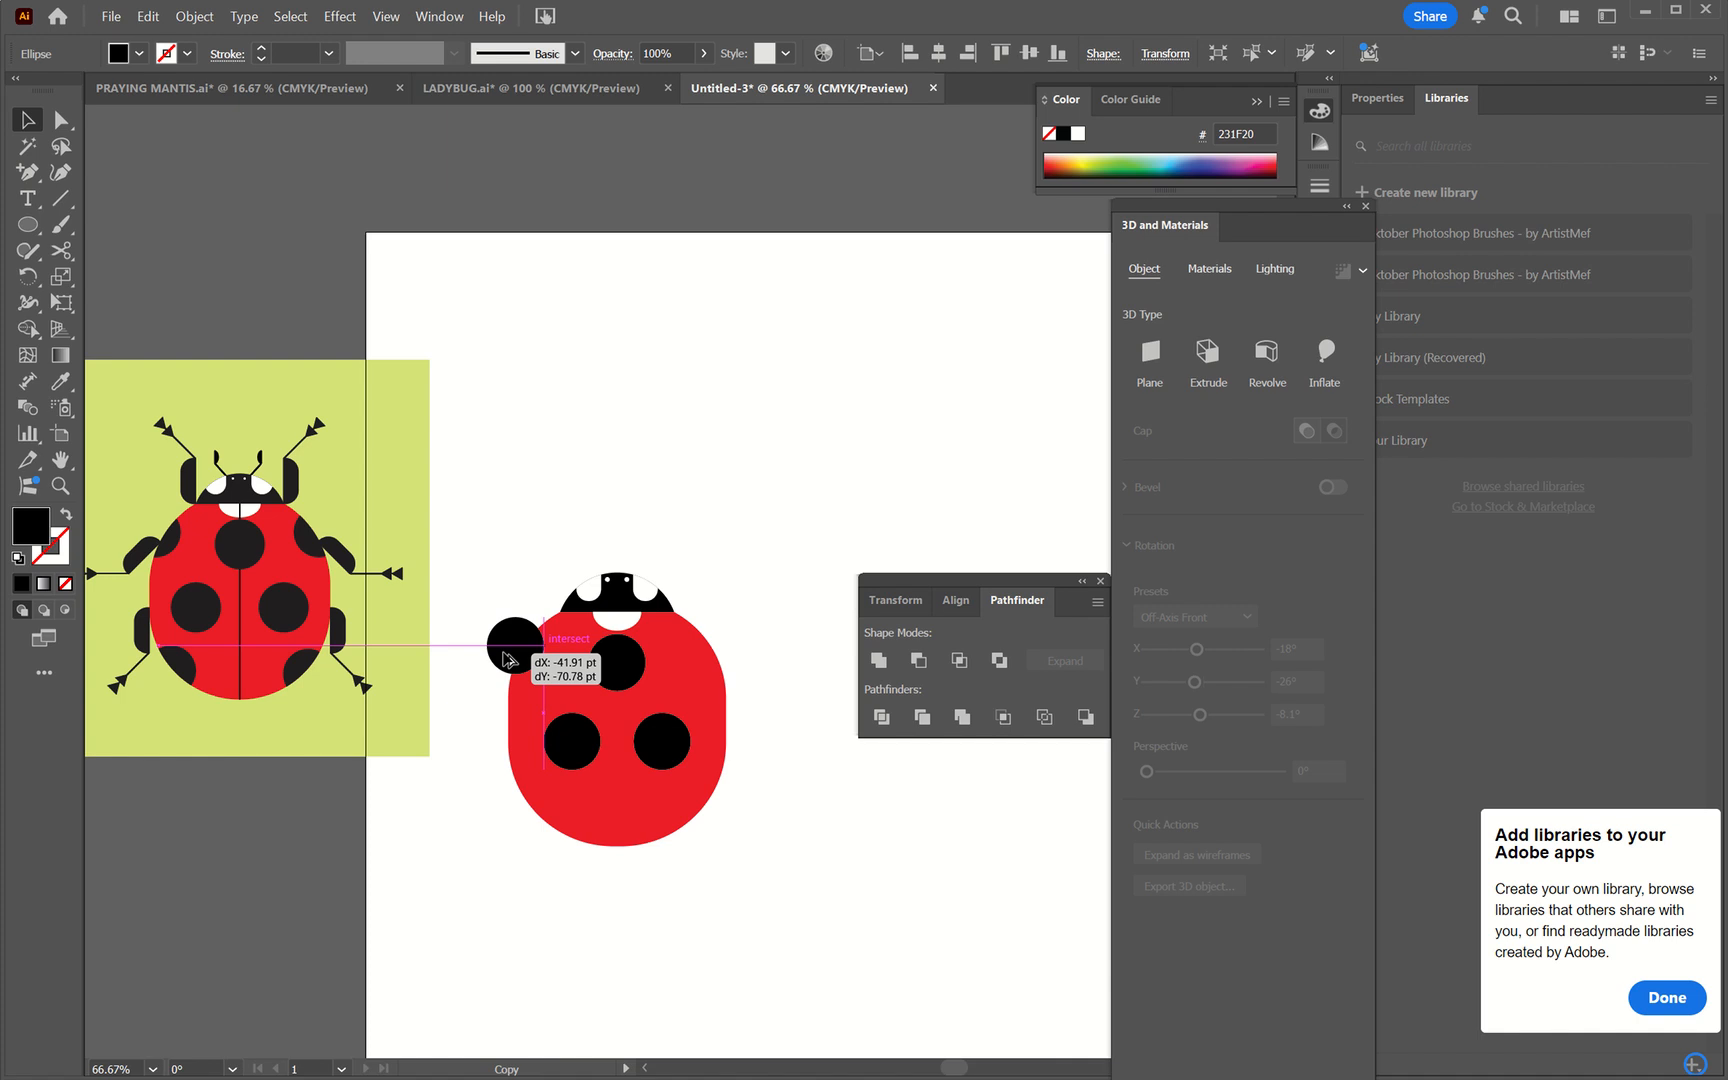
pyautogui.moveTo(508, 659); pyautogui.dragTo(508, 659)
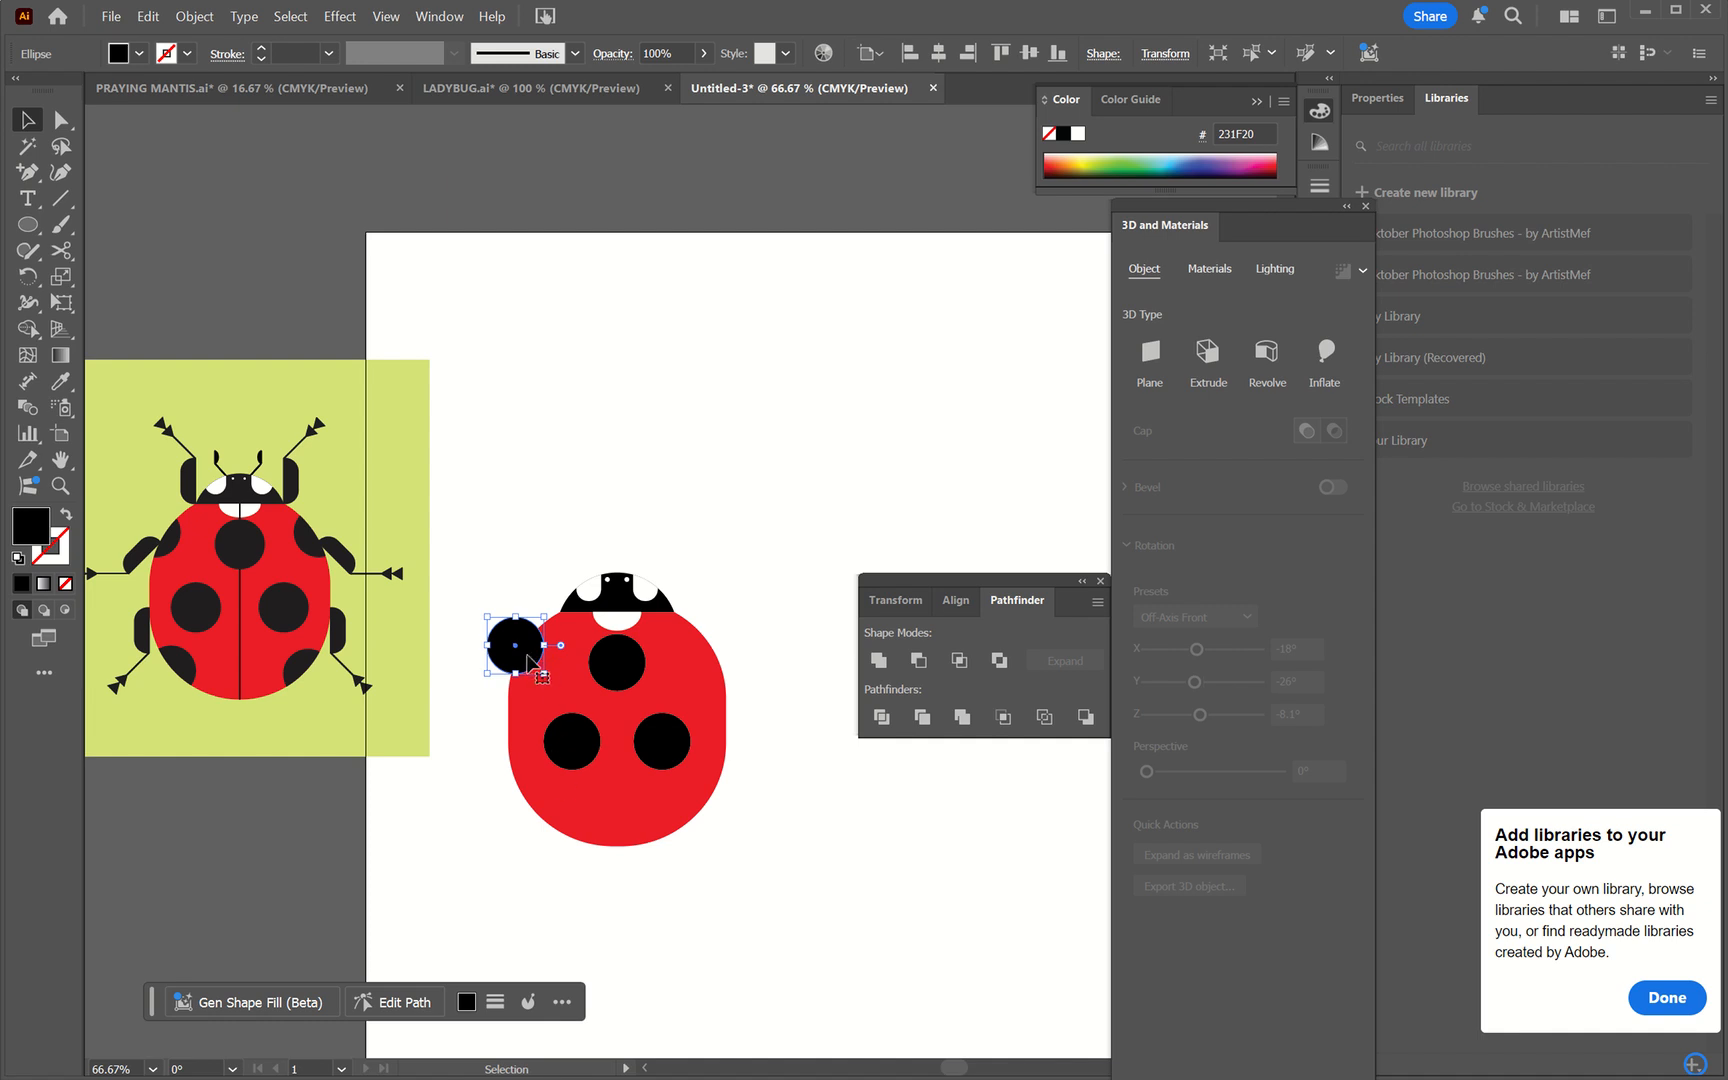
pyautogui.moveTo(533, 662)
pyautogui.mouseDown()
pyautogui.moveTo(697, 655)
pyautogui.moveTo(515, 650)
pyautogui.moveTo(533, 665)
pyautogui.mouseUp()
pyautogui.hotkey('alt', 'shift')
pyautogui.hotkey('ctrl', 'z')
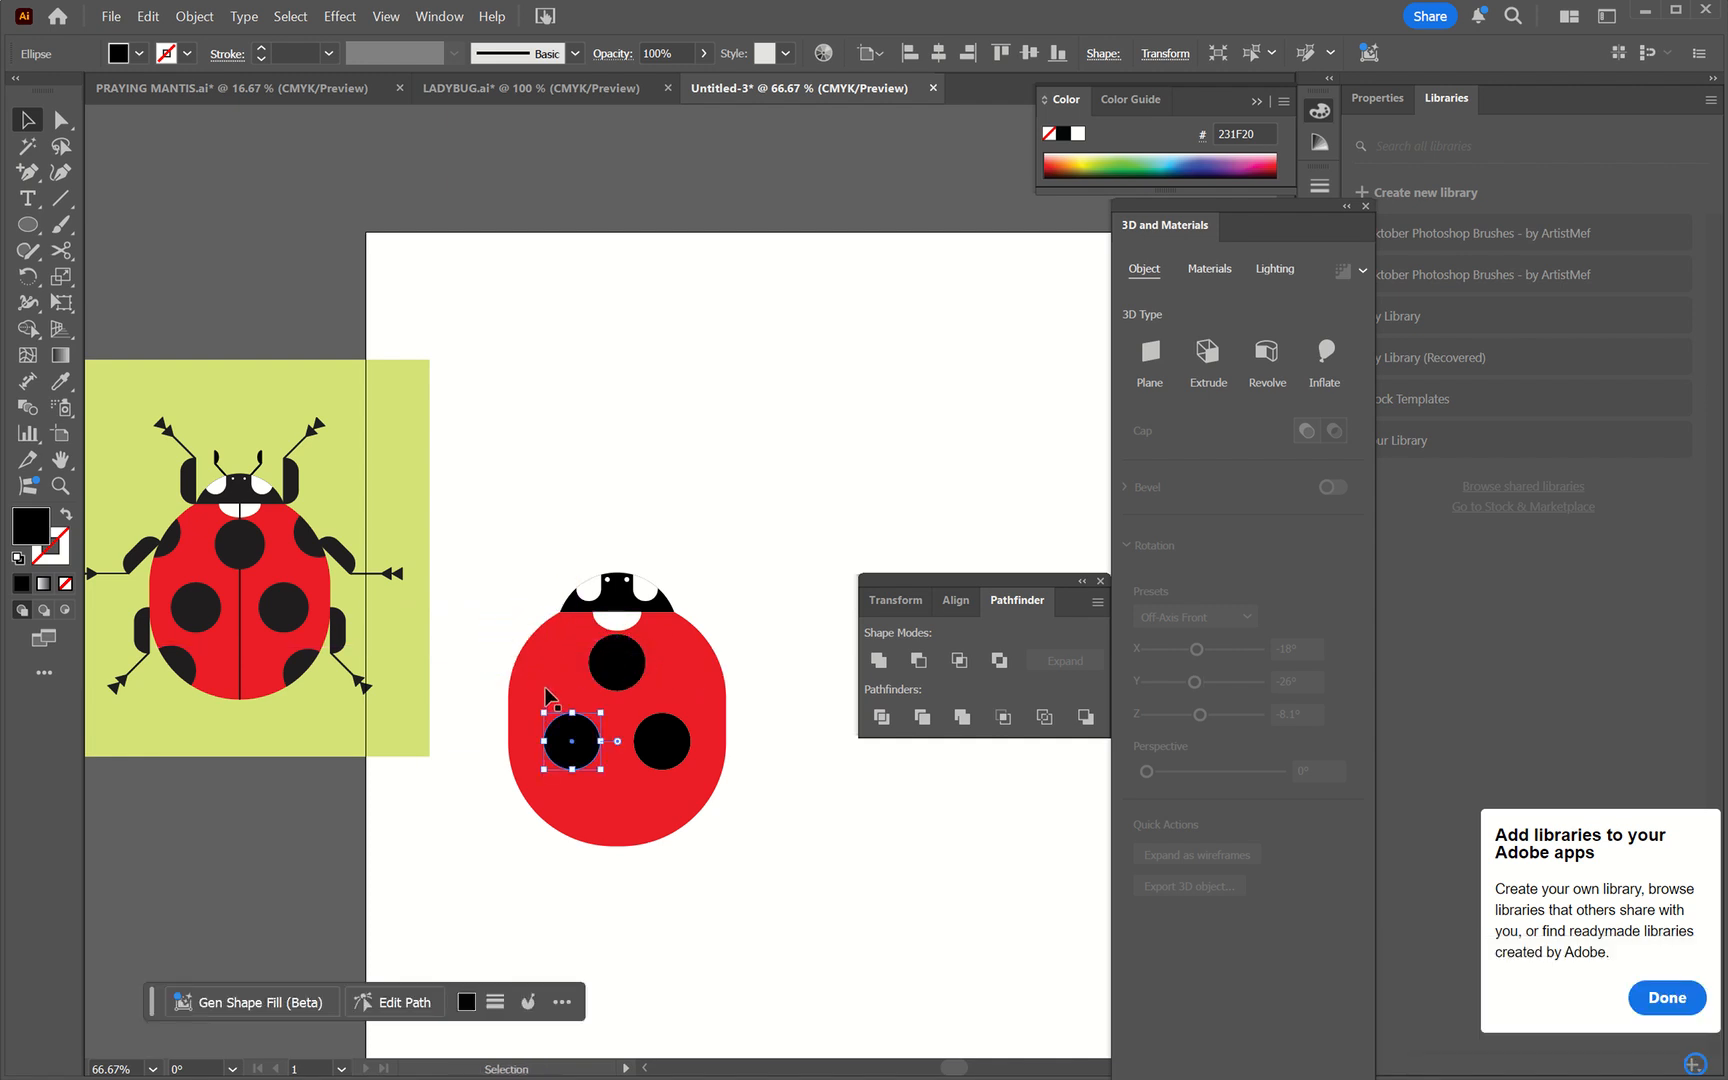
pyautogui.hotkey('ctrl', 'shift', 'z')
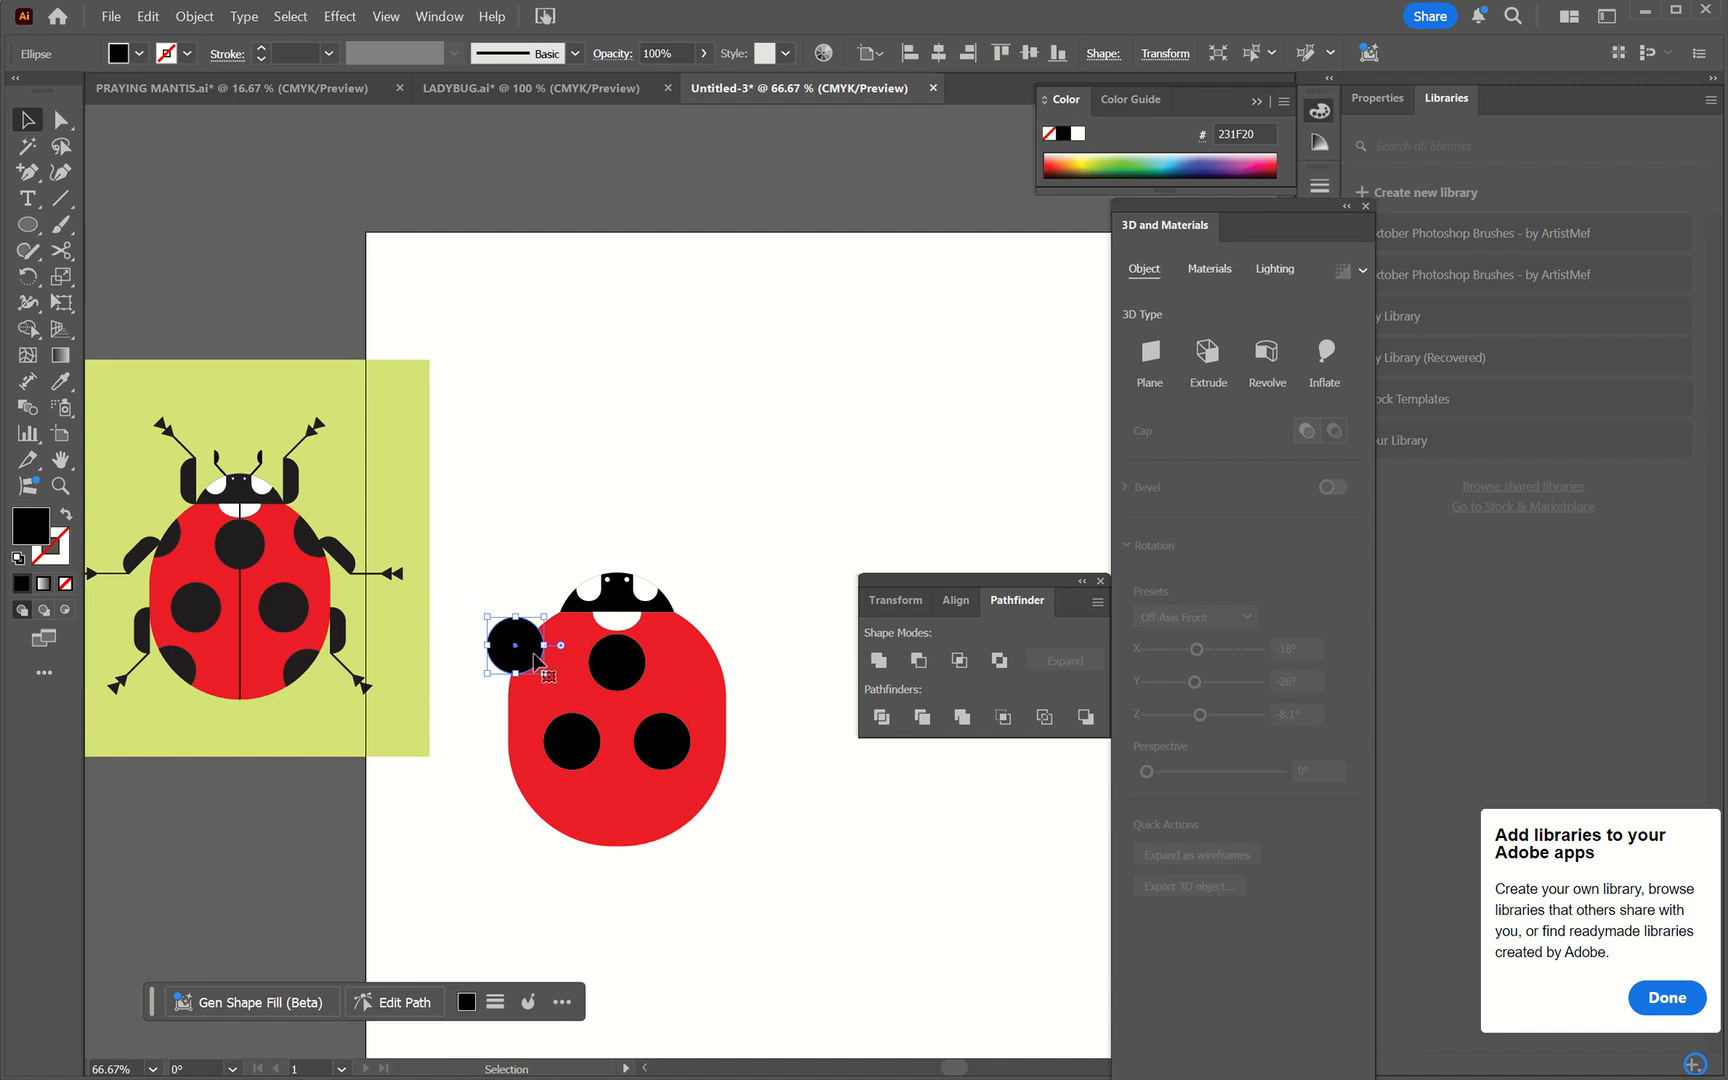
# - Duplicate the edge spot horizontally onto the body's upper-right edge and place a matching pair of copies over the lower-left and lower-right edges
pyautogui.moveTo(538, 660); pyautogui.dragTo(739, 692)
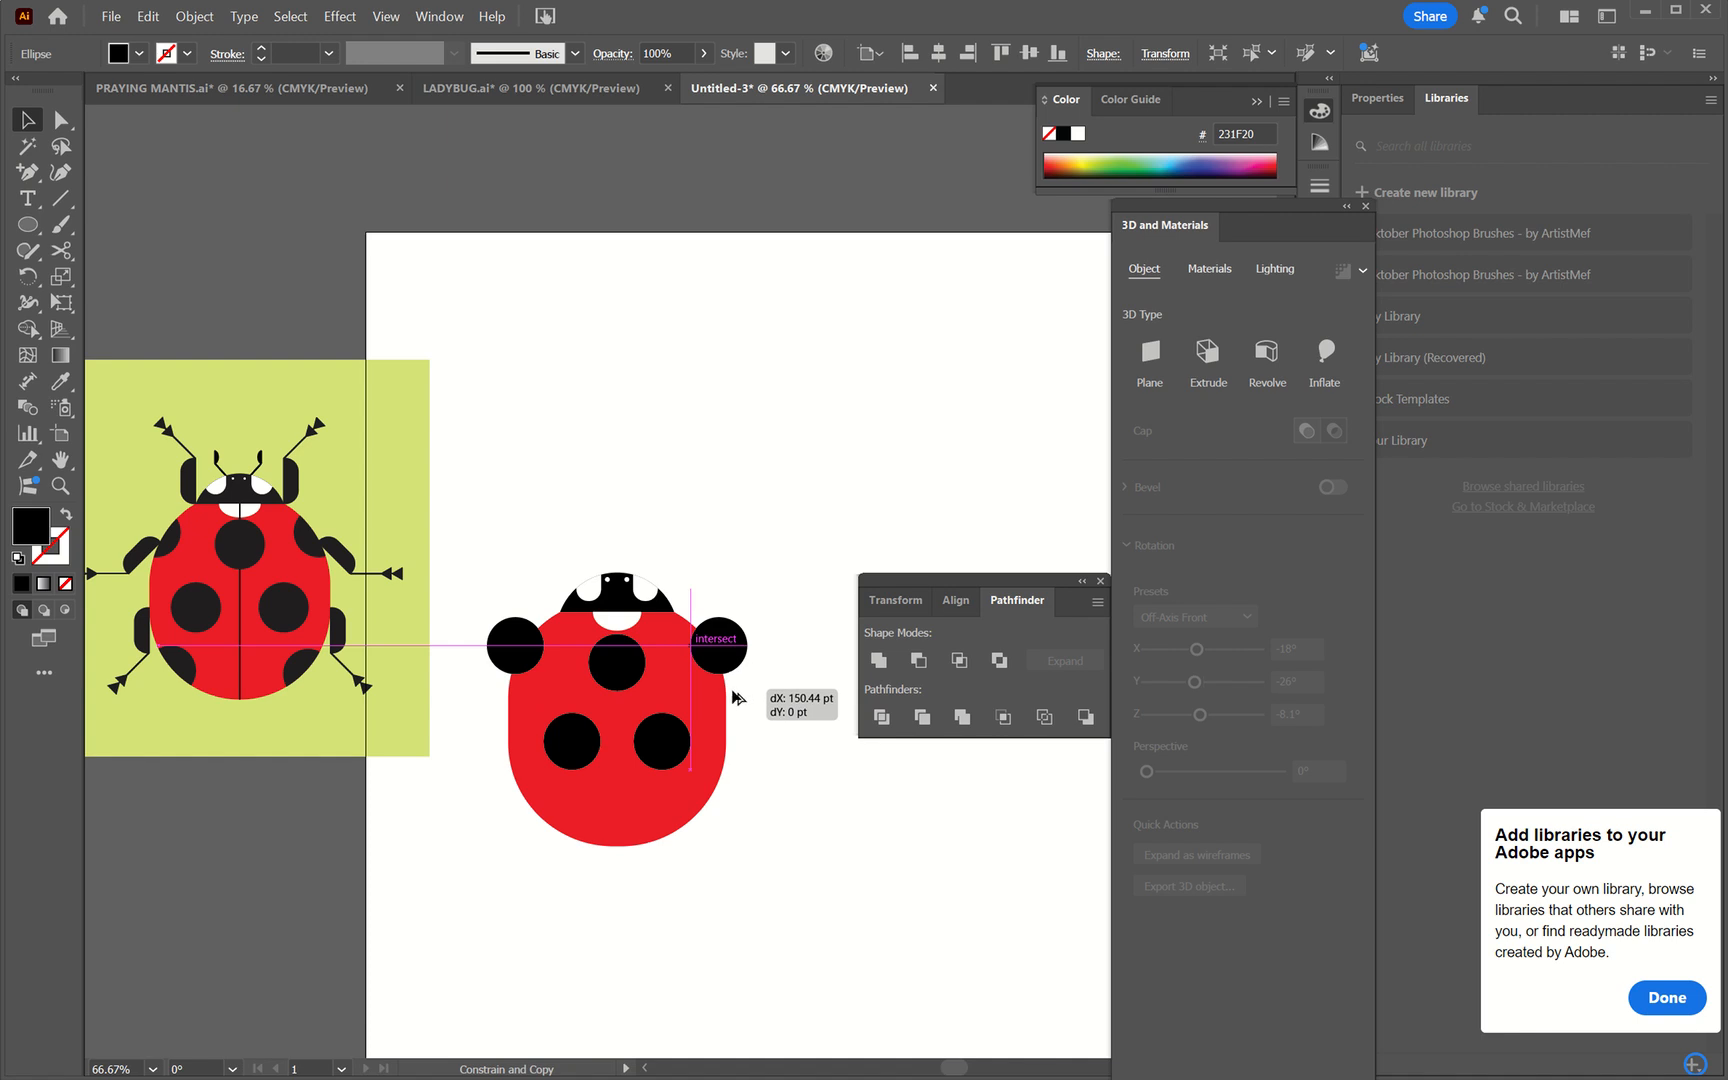
pyautogui.moveTo(733, 693); pyautogui.dragTo(736, 688)
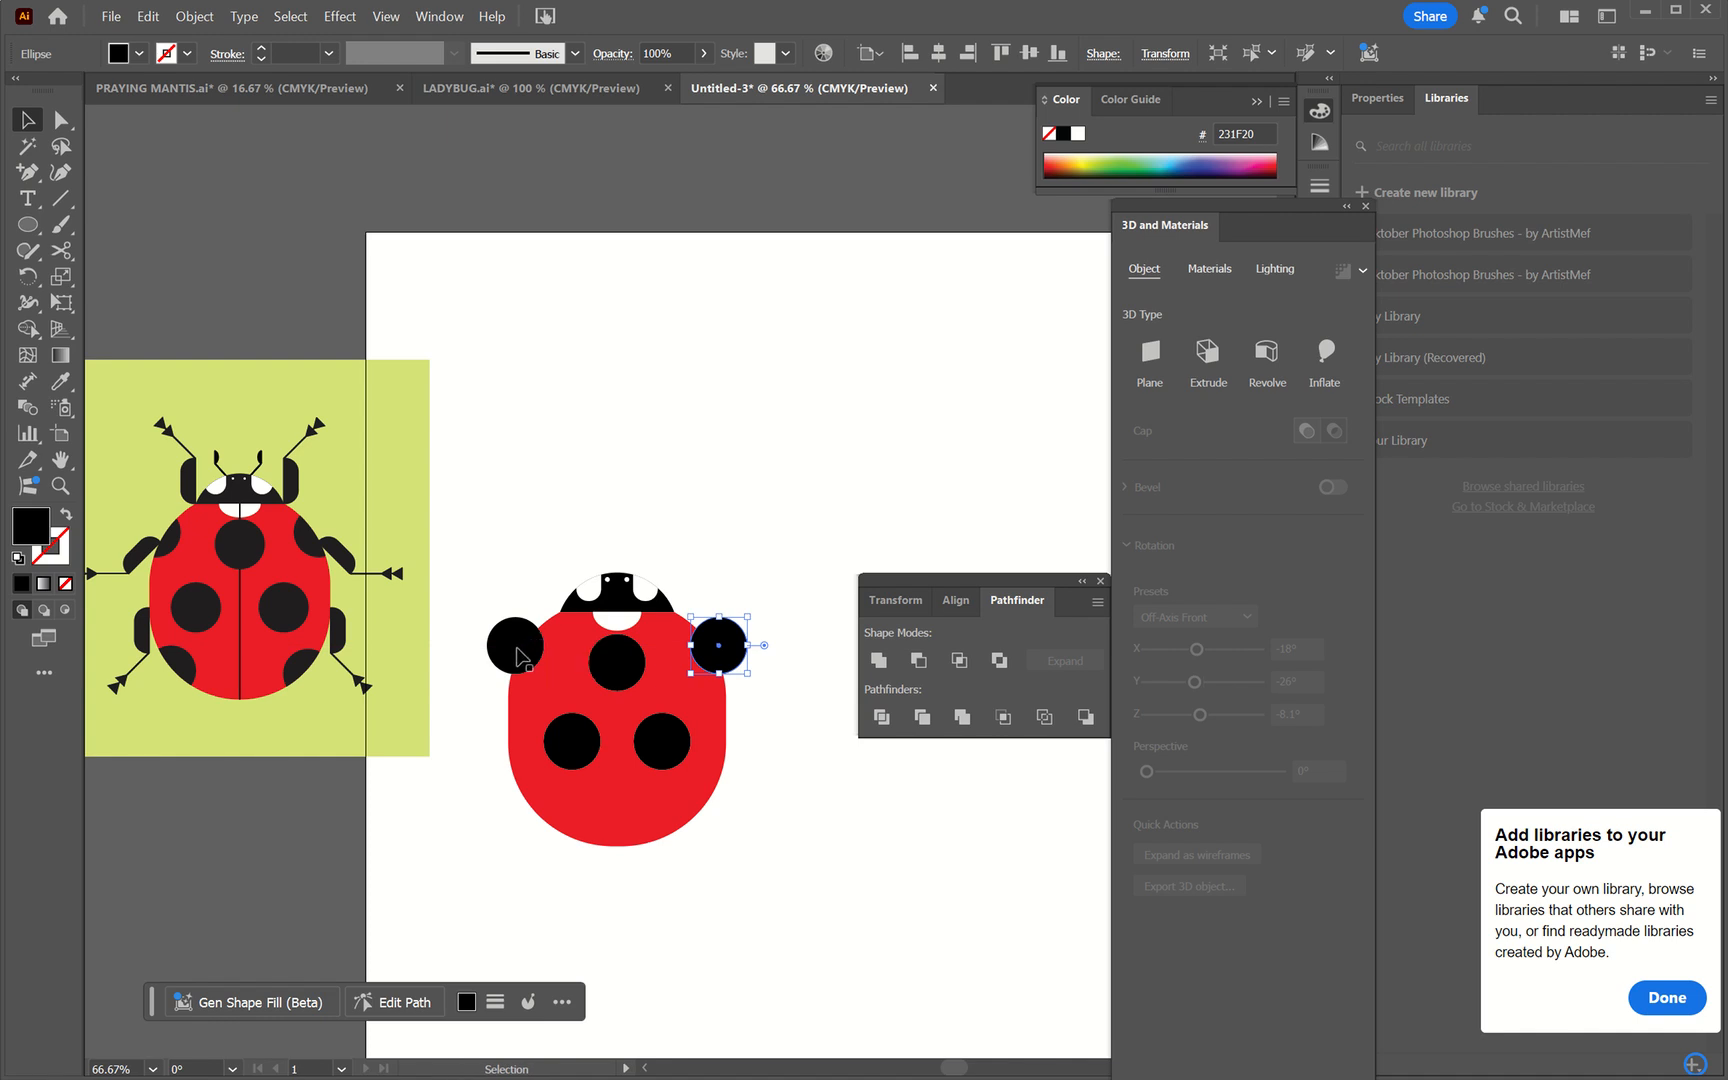
pyautogui.moveTo(520, 658); pyautogui.dragTo(544, 813)
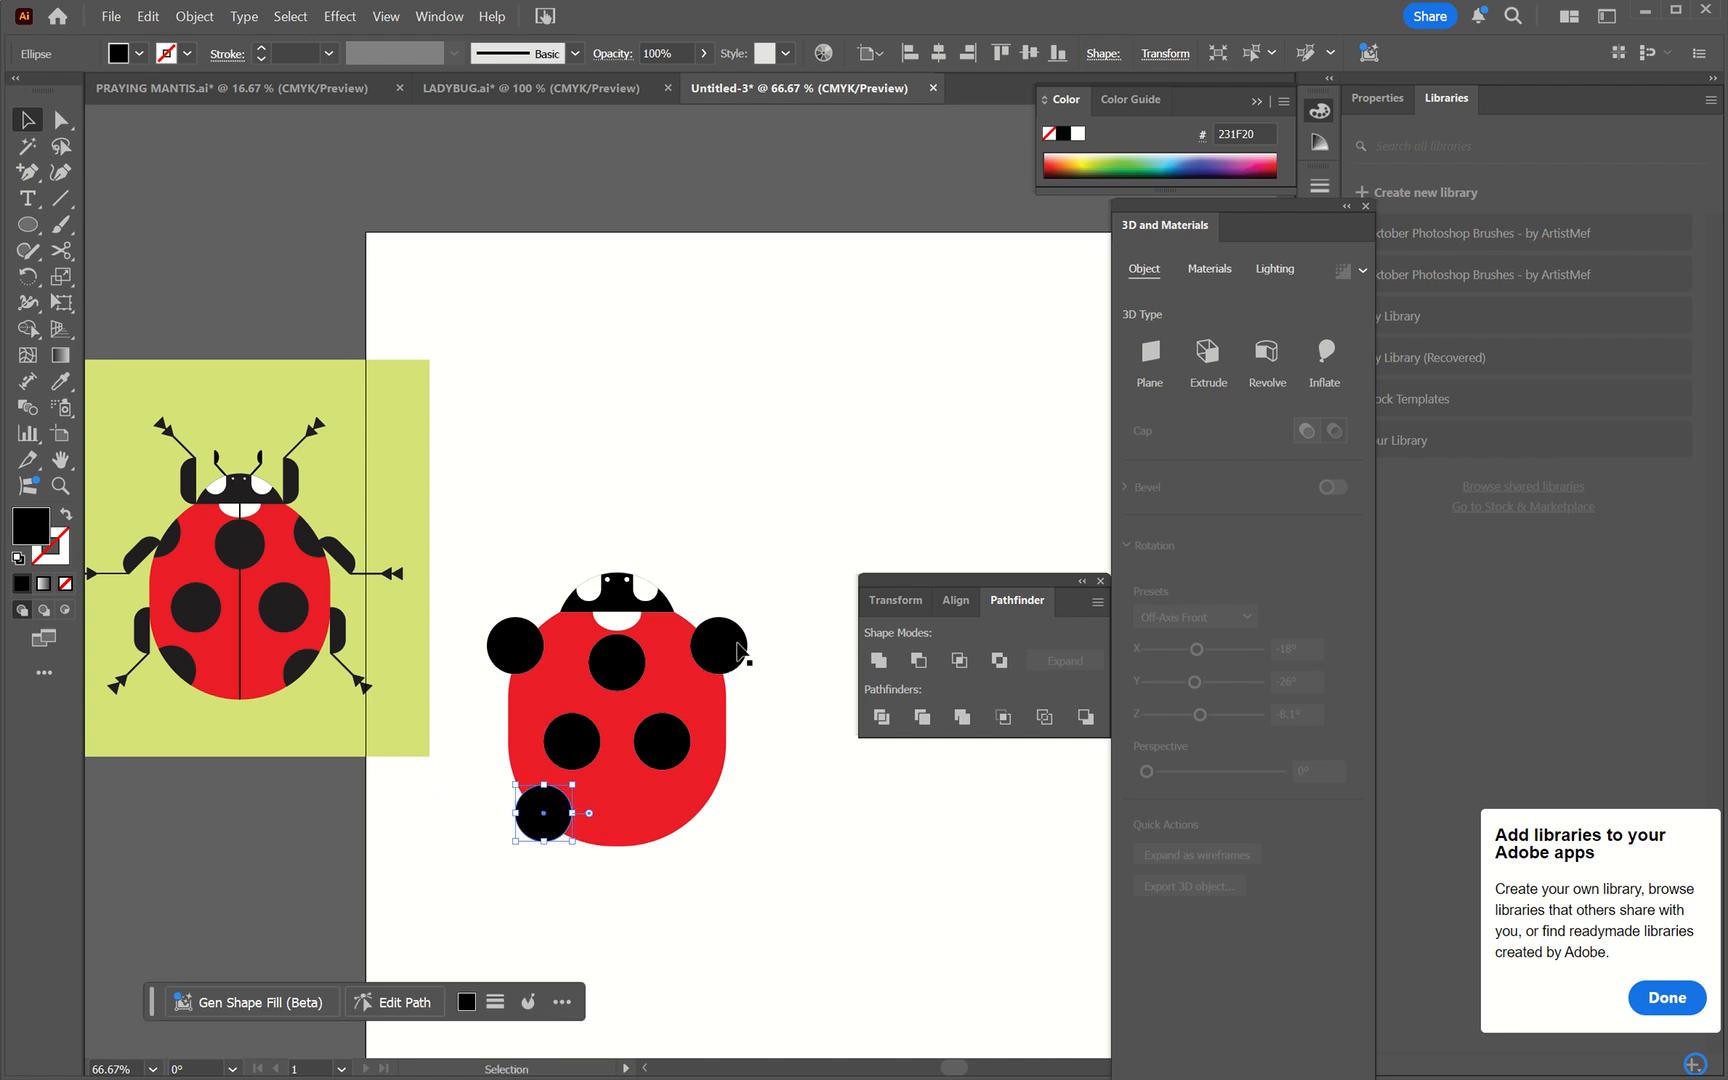
pyautogui.moveTo(557, 830); pyautogui.dragTo(708, 835)
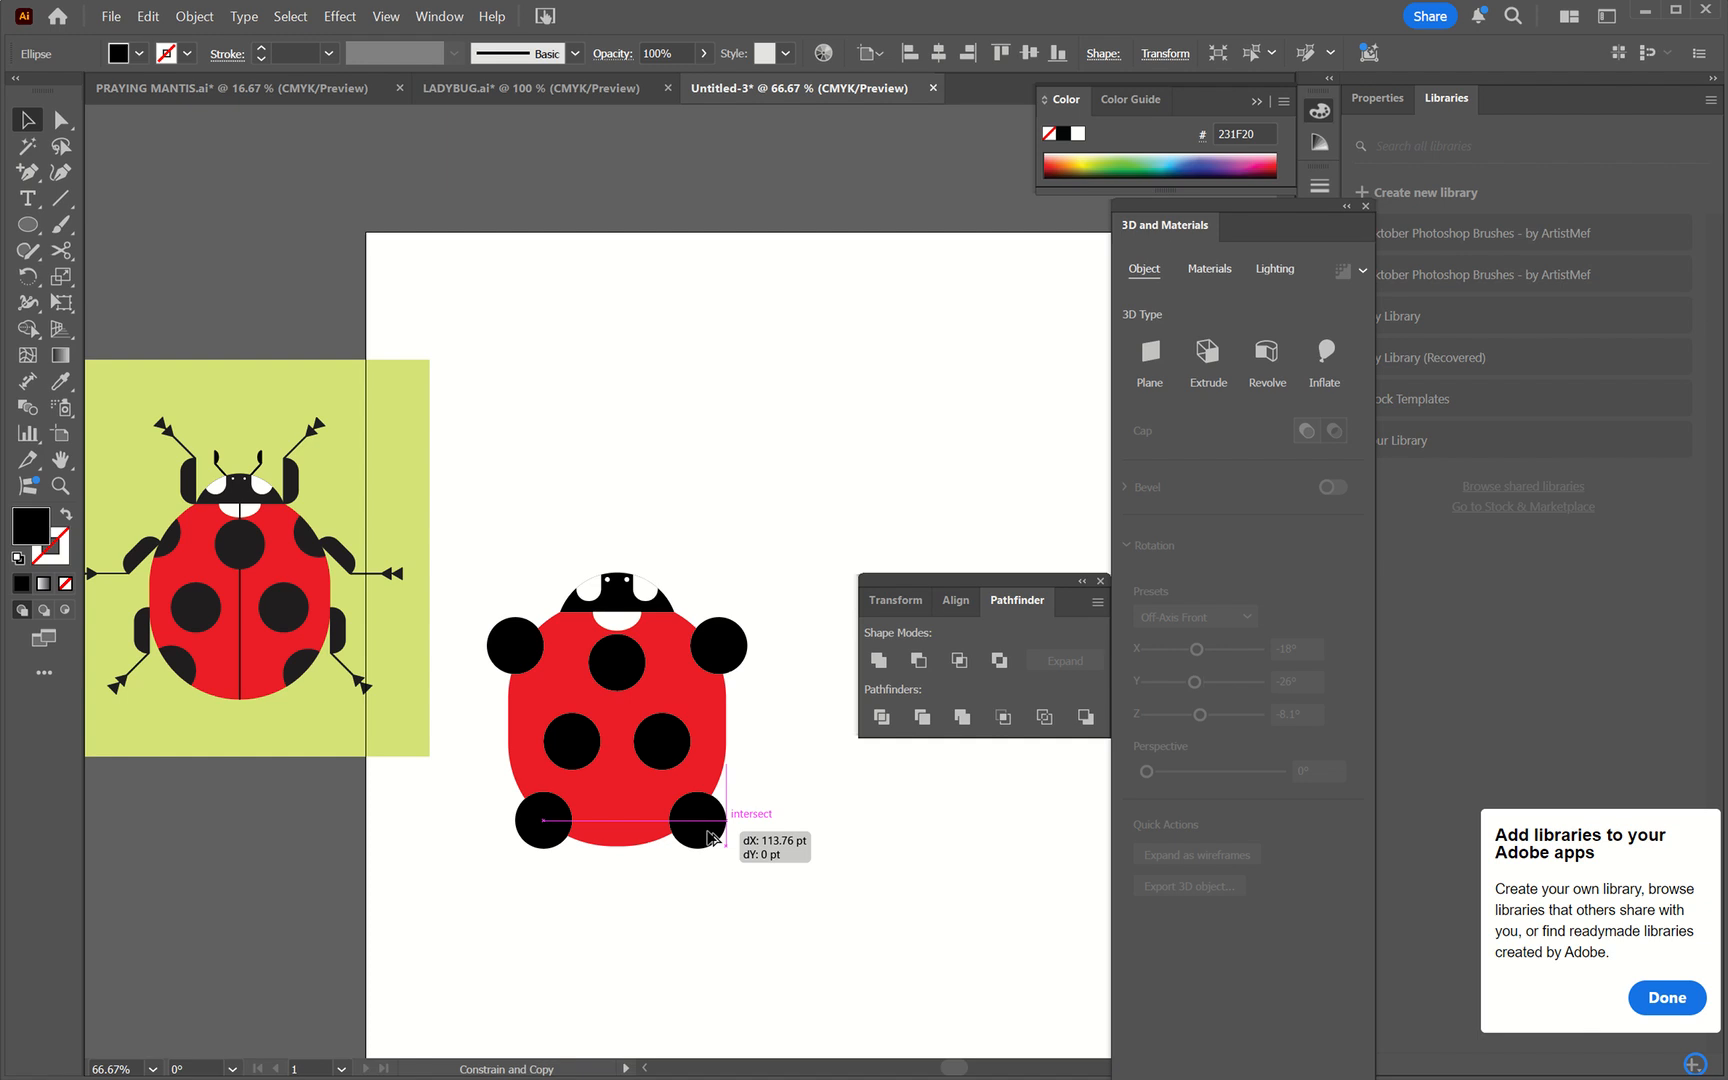
pyautogui.moveTo(708, 835); pyautogui.dragTo(708, 835)
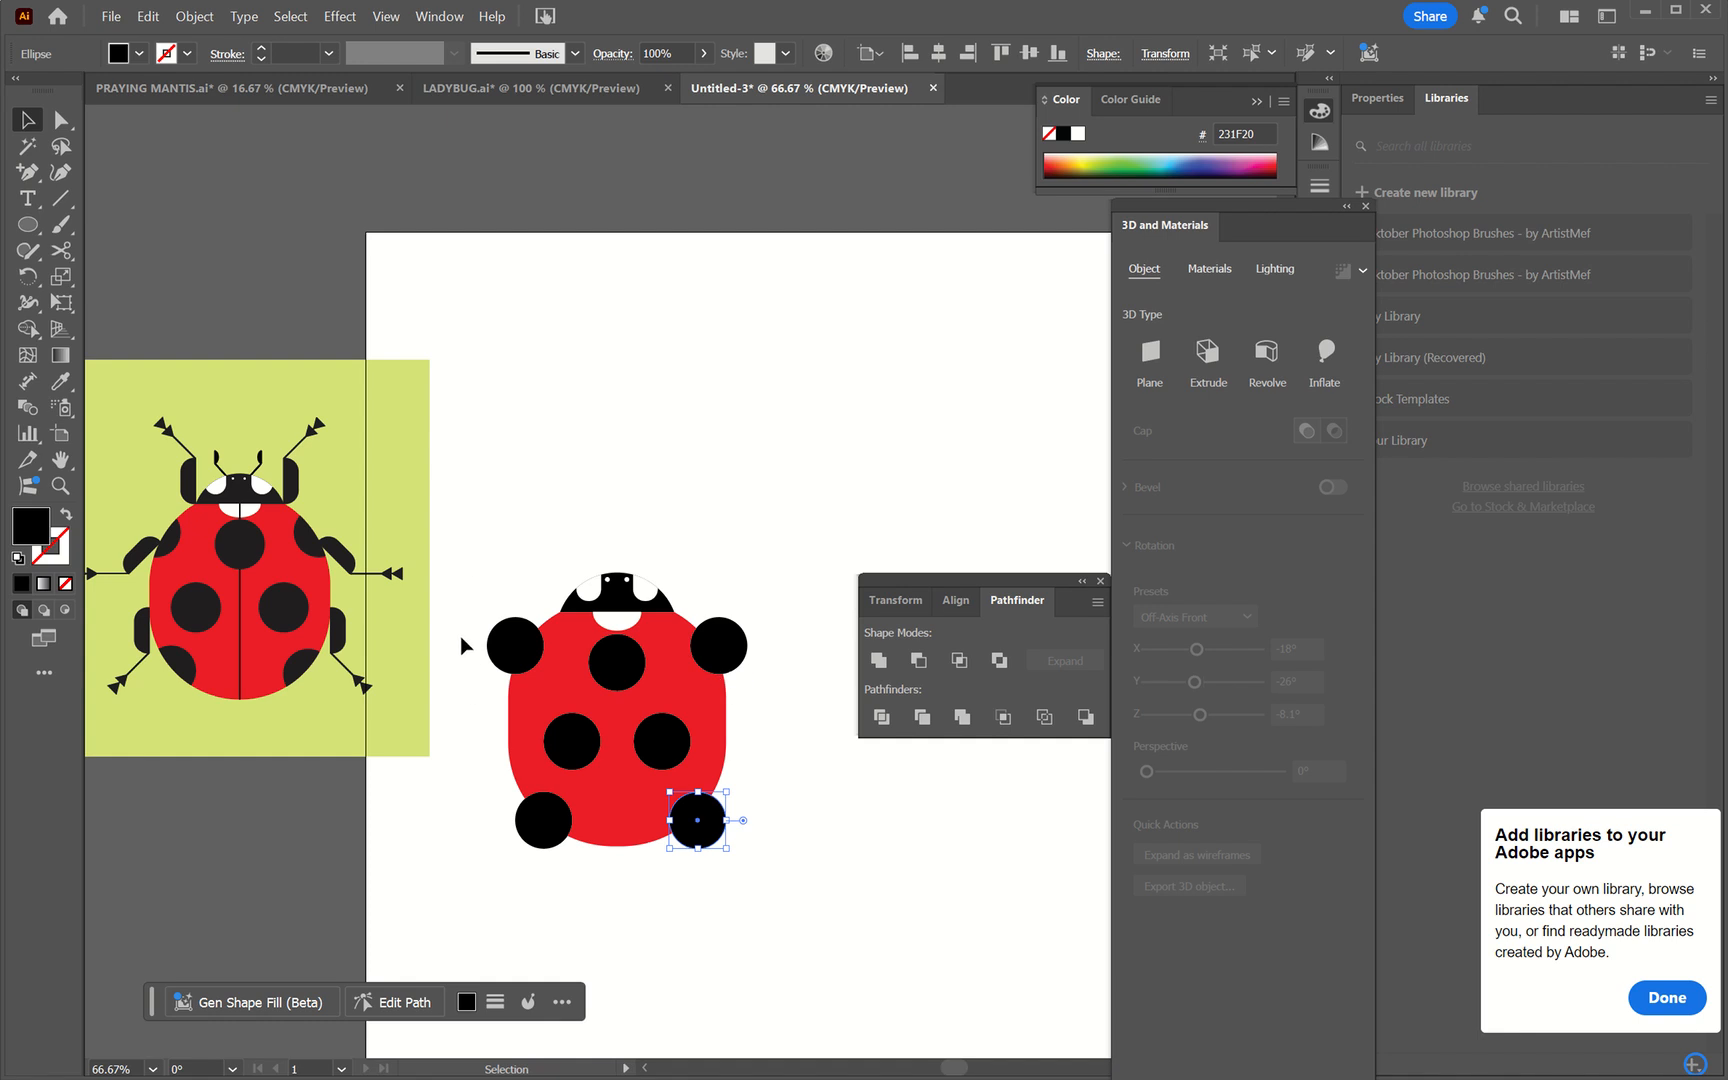
# - Divide the four edge spots along the red body's outline with the Shape Builder tool
pyautogui.moveTo(463, 642); pyautogui.dragTo(742, 883)
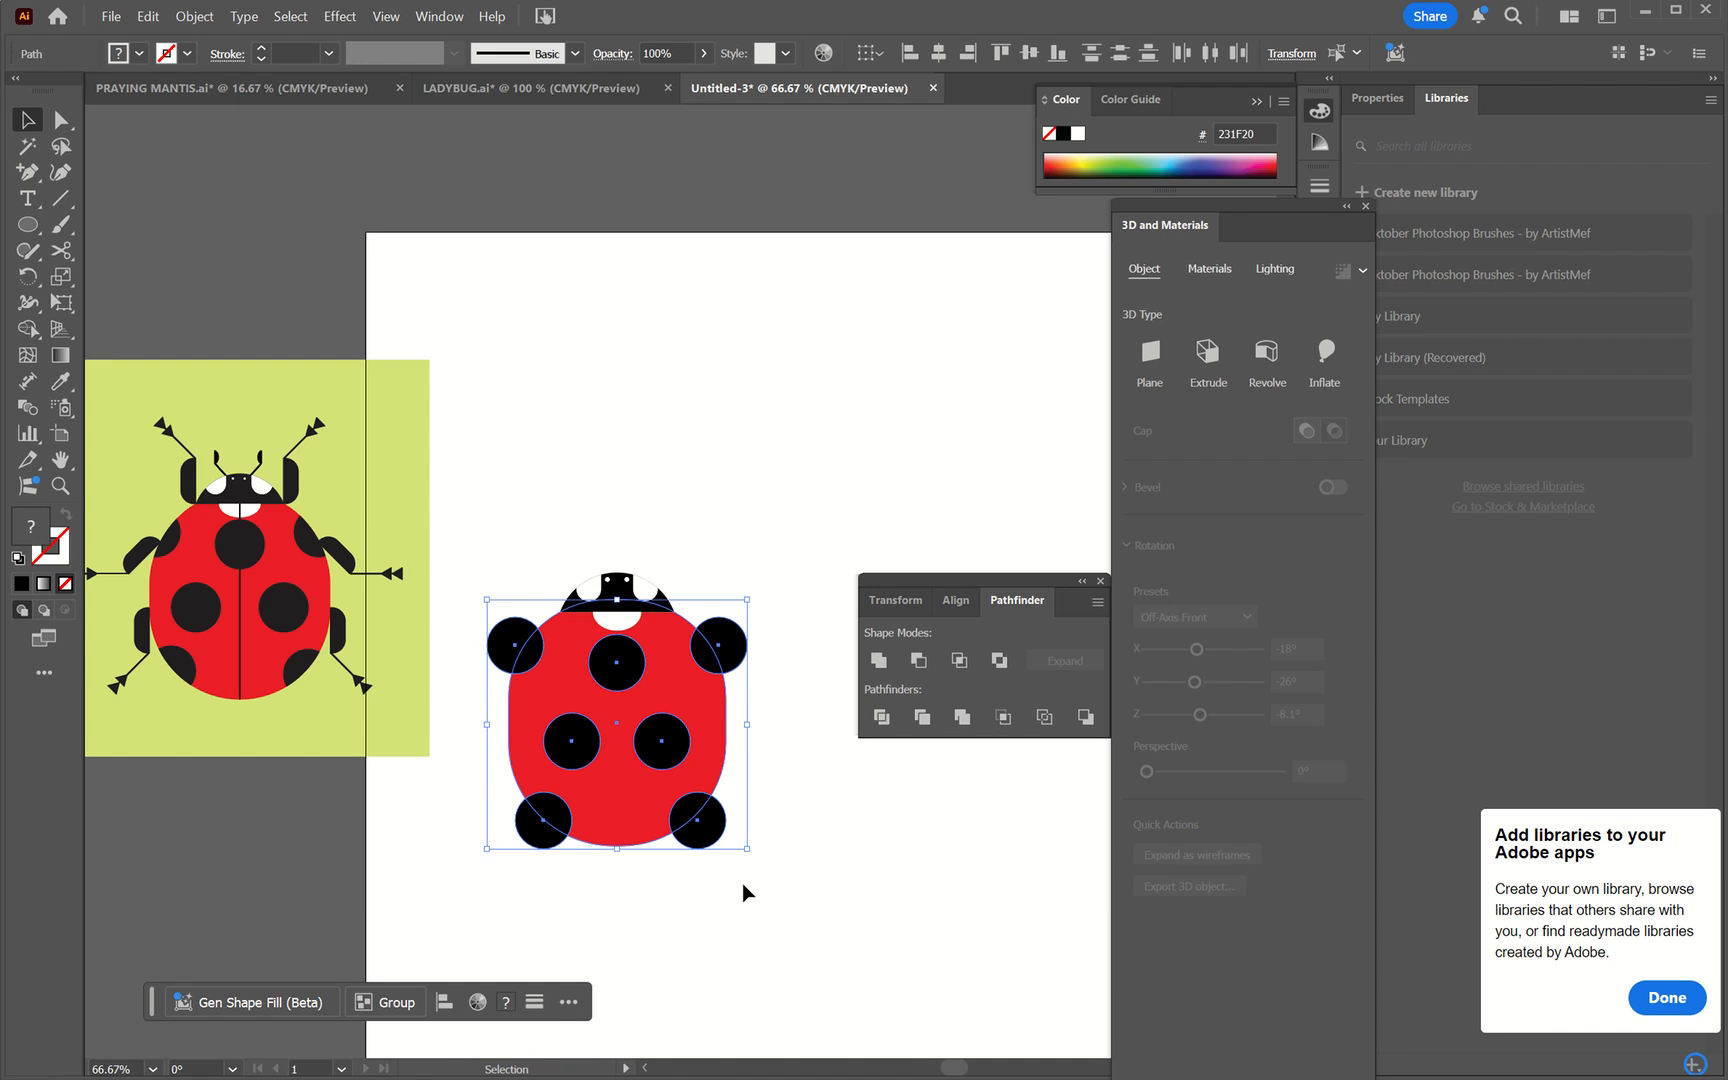
pyautogui.hotkey('shift', 'm')
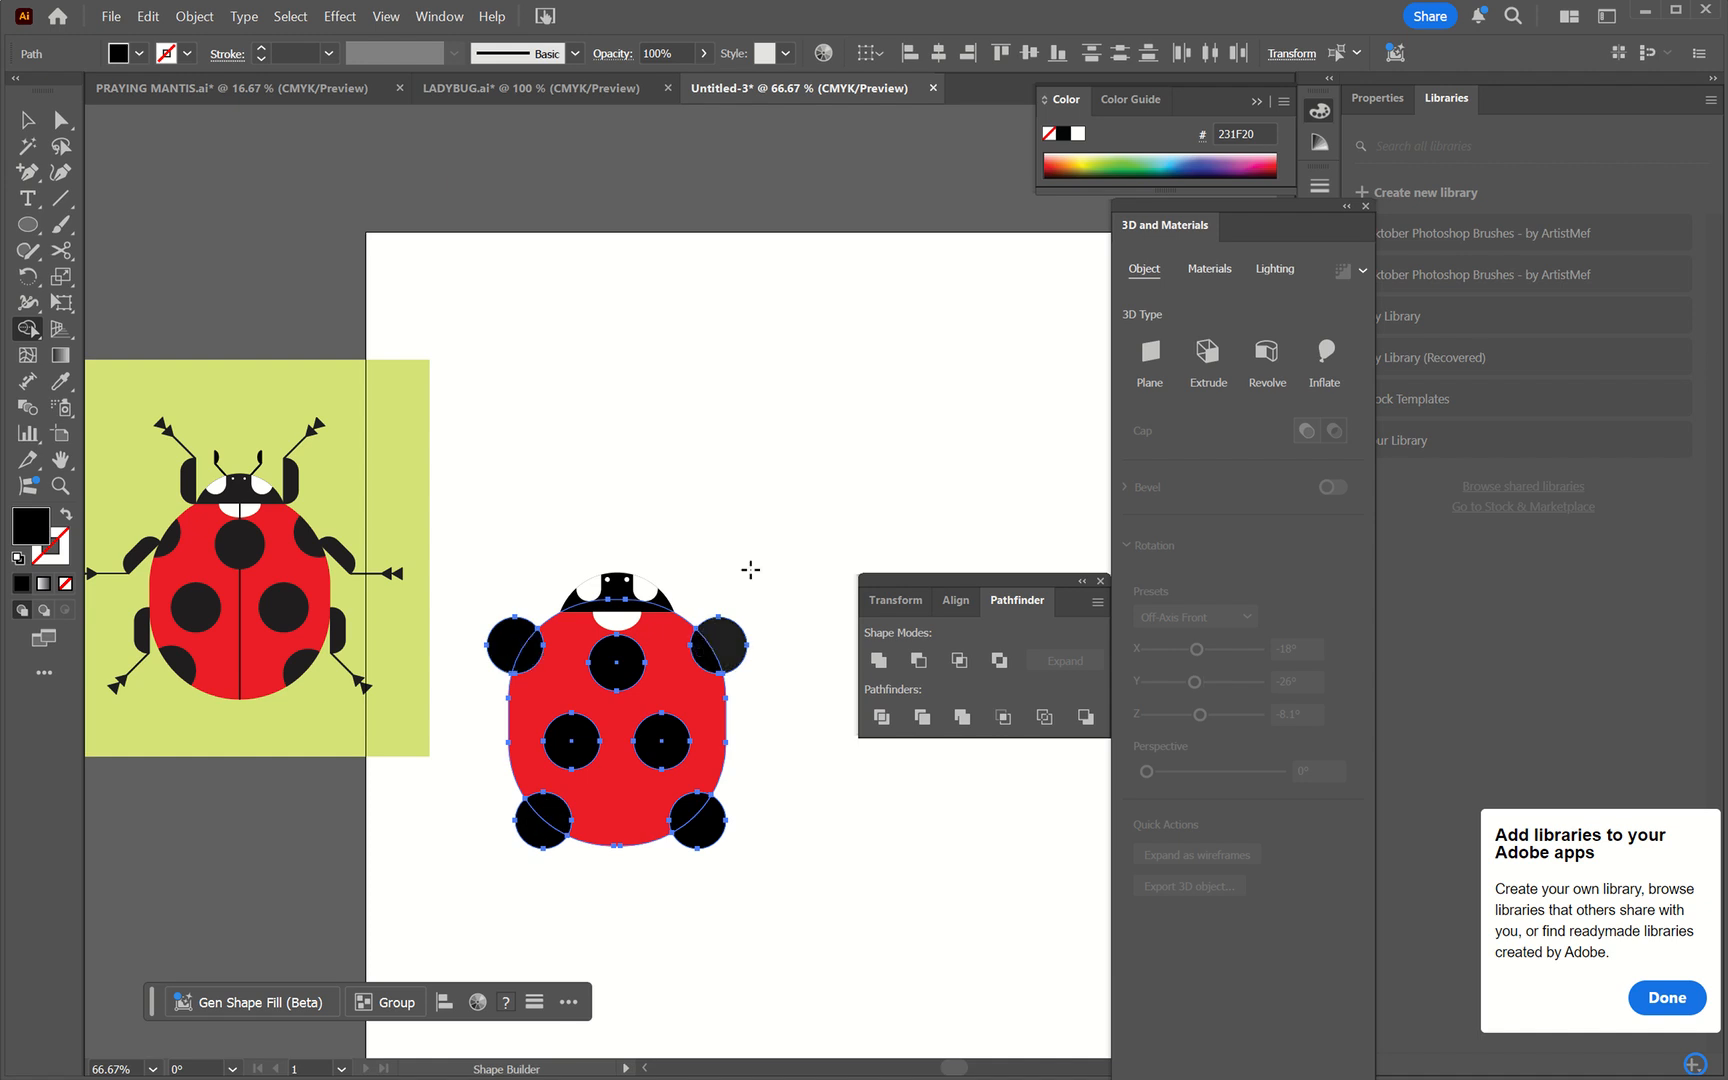
pyautogui.press('v')
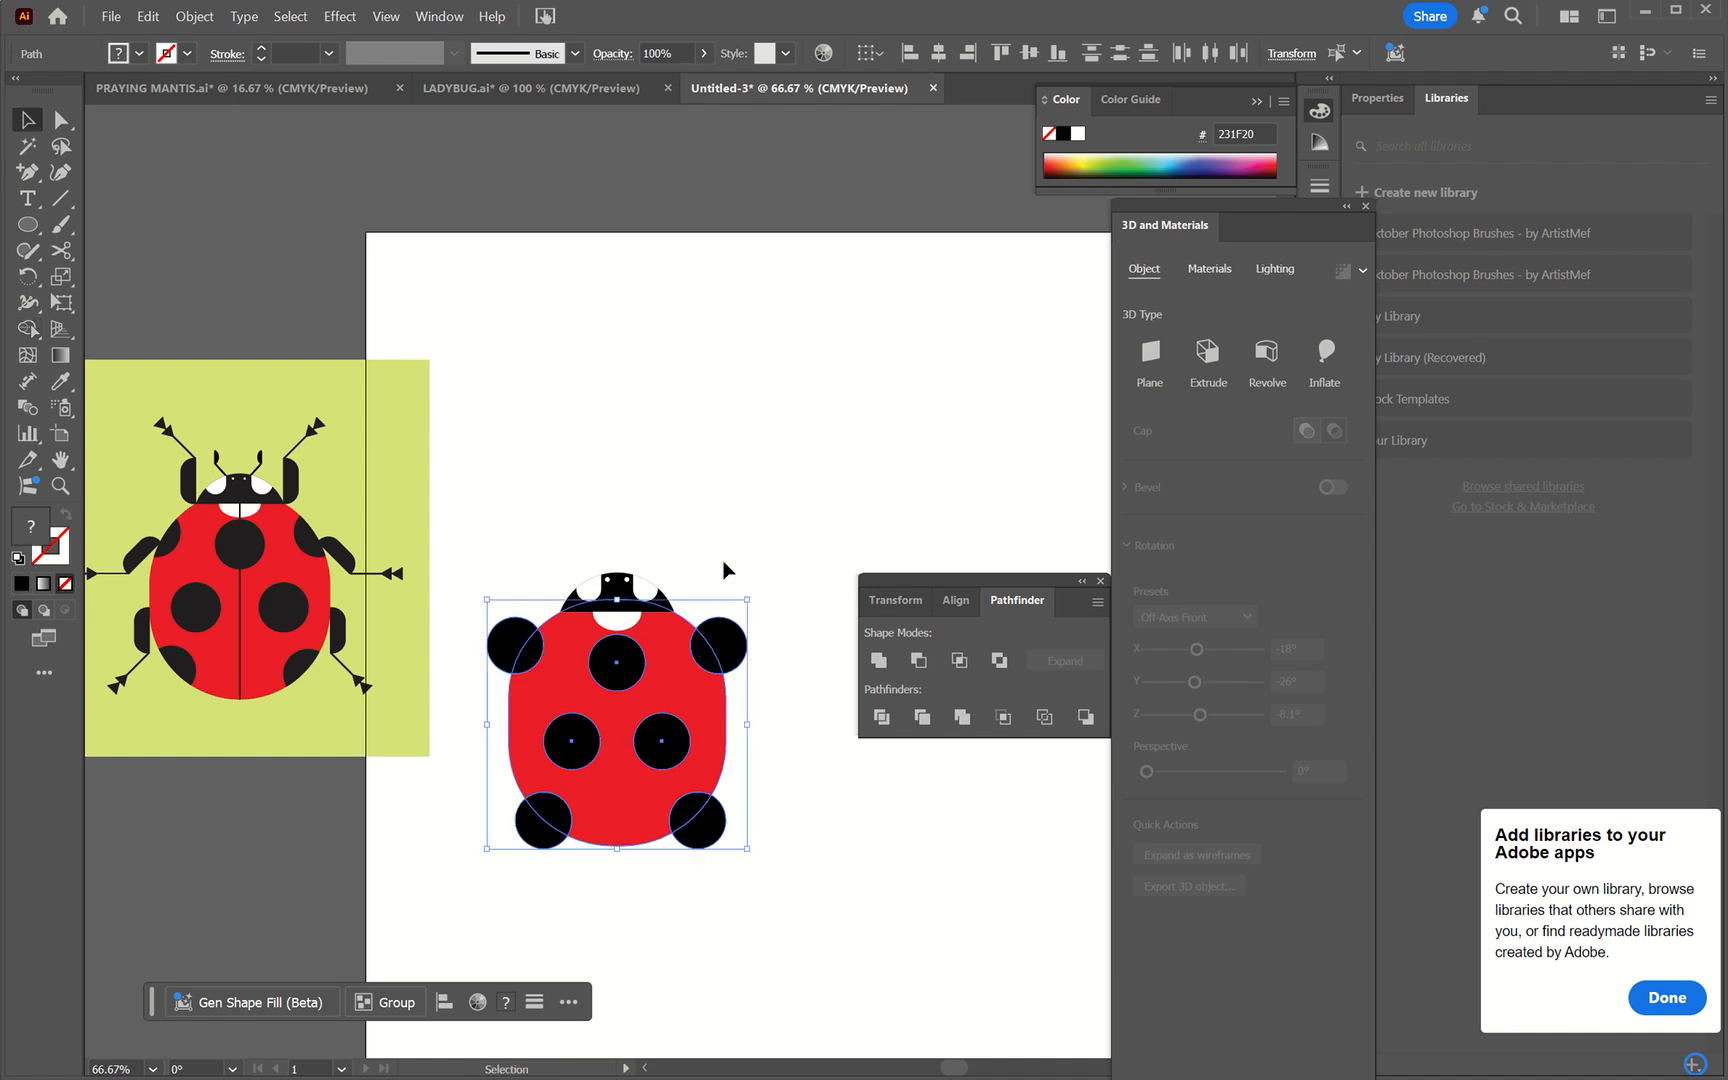
# - Delete the parts of the four edge spots that stick out beyond the red body
pyautogui.click(551, 447)
pyautogui.click(513, 643)
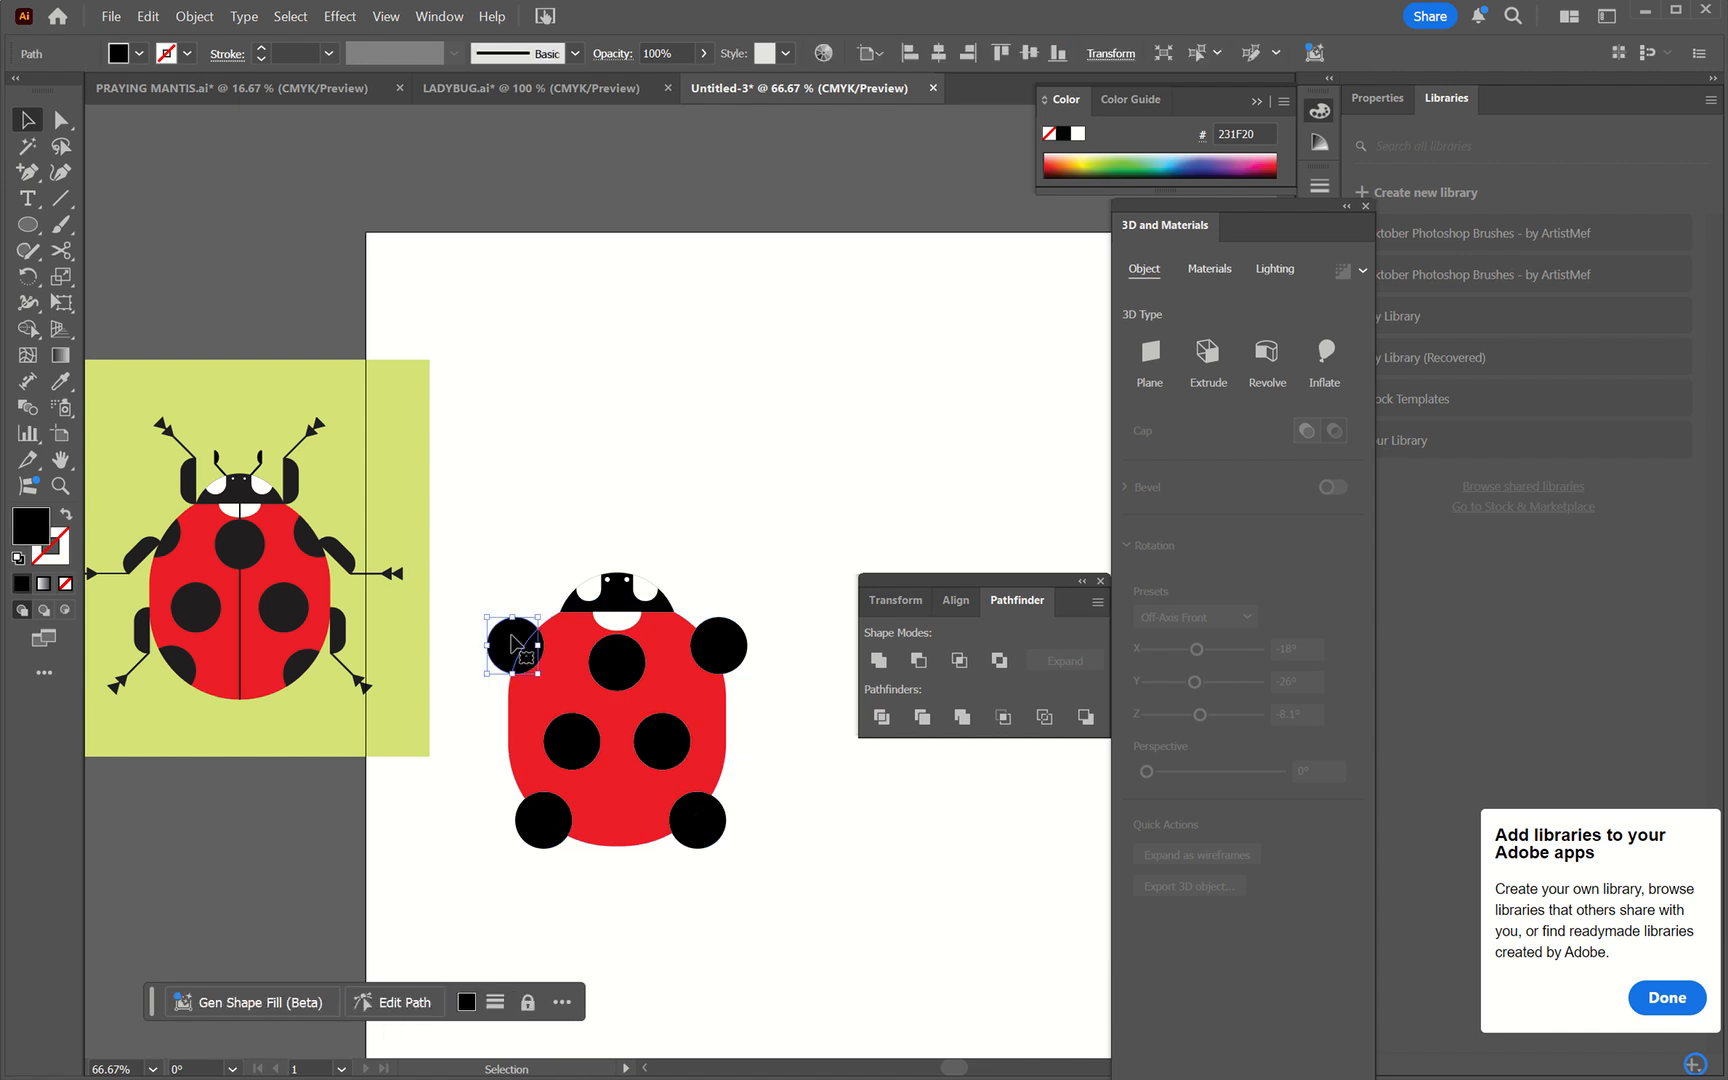
pyautogui.keyDown('shift'); pyautogui.click(540, 820); pyautogui.keyUp('shift')
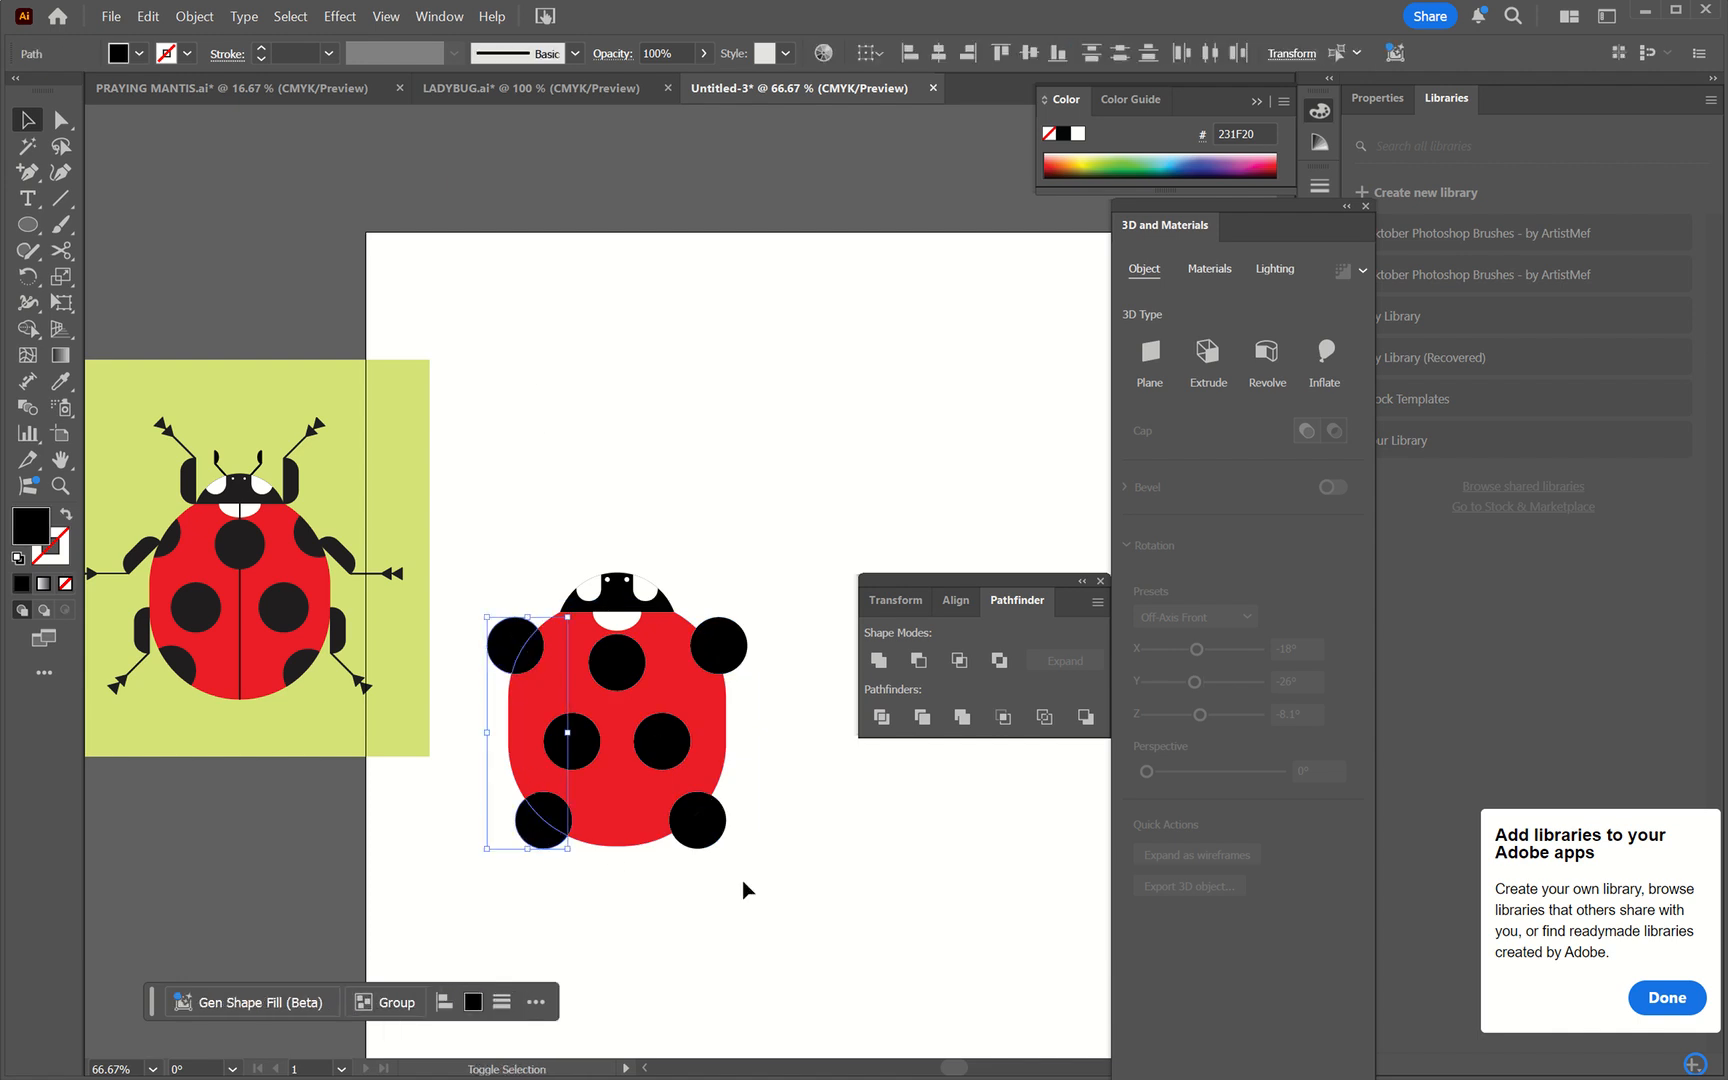
pyautogui.keyDown('shift'); pyautogui.click(712, 843); pyautogui.keyUp('shift')
pyautogui.keyDown('shift'); pyautogui.click(740, 646); pyautogui.keyUp('shift')
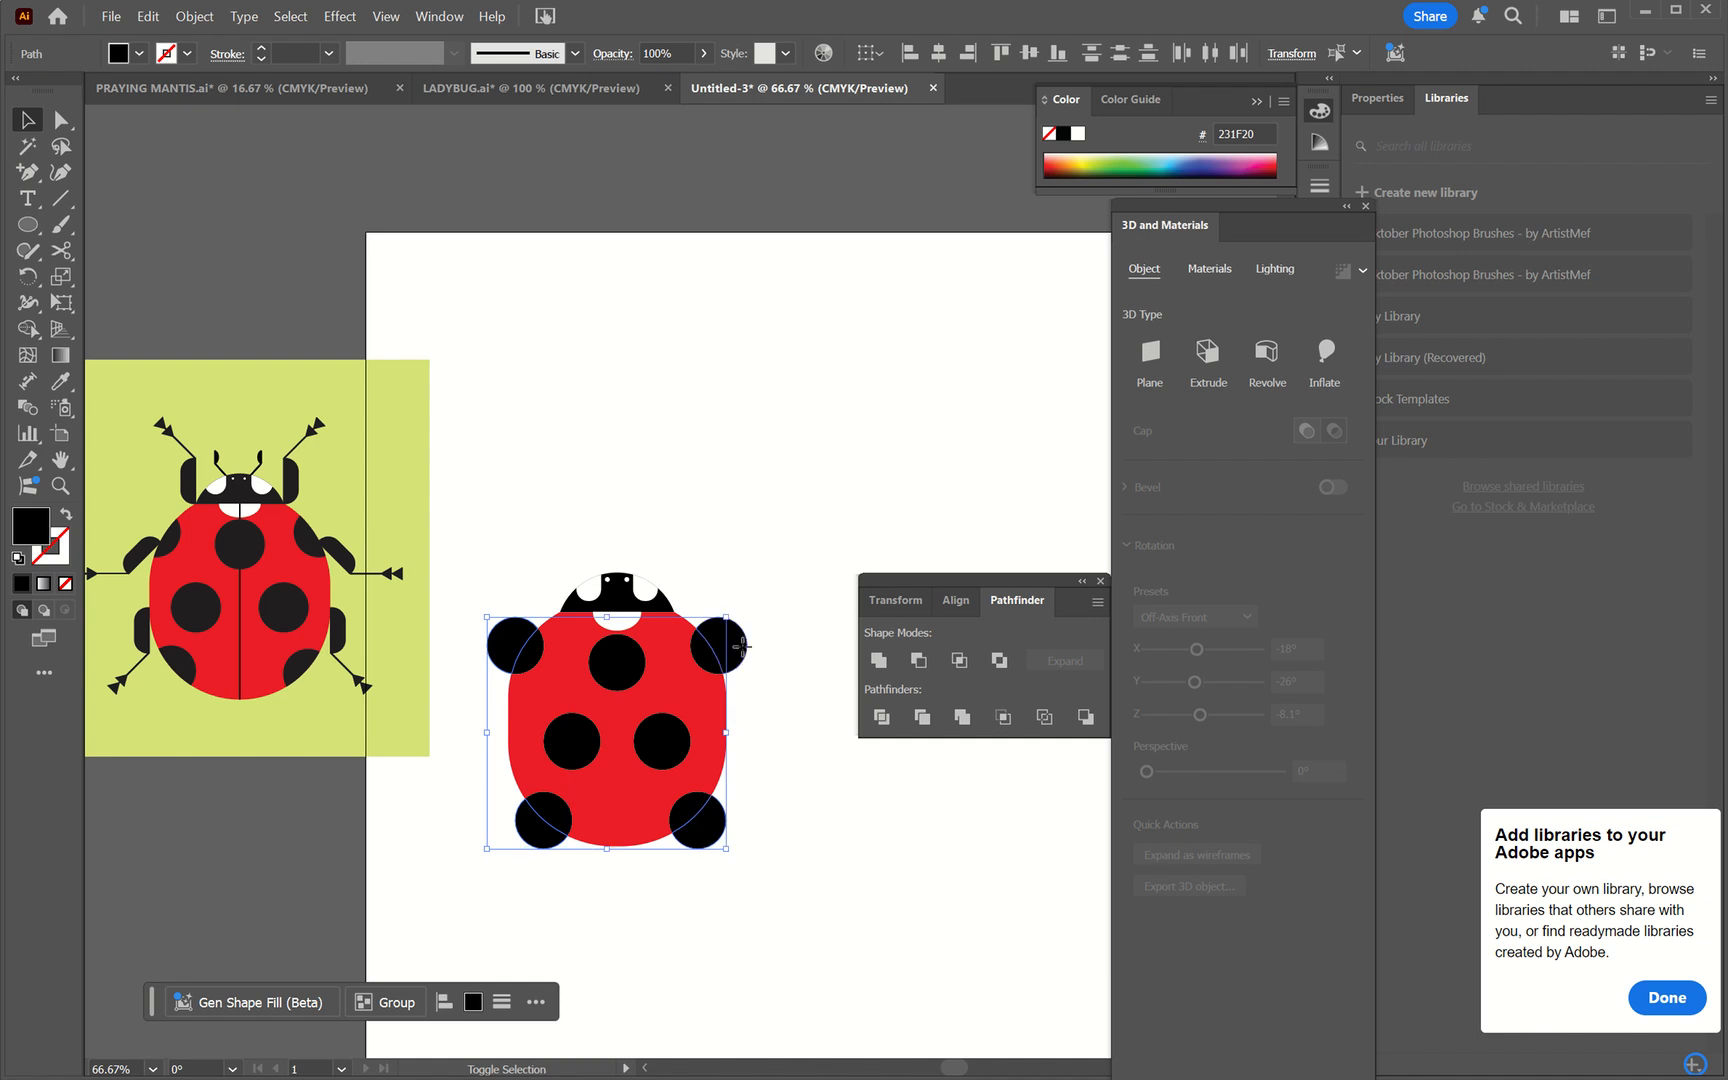
pyautogui.press('Delete')
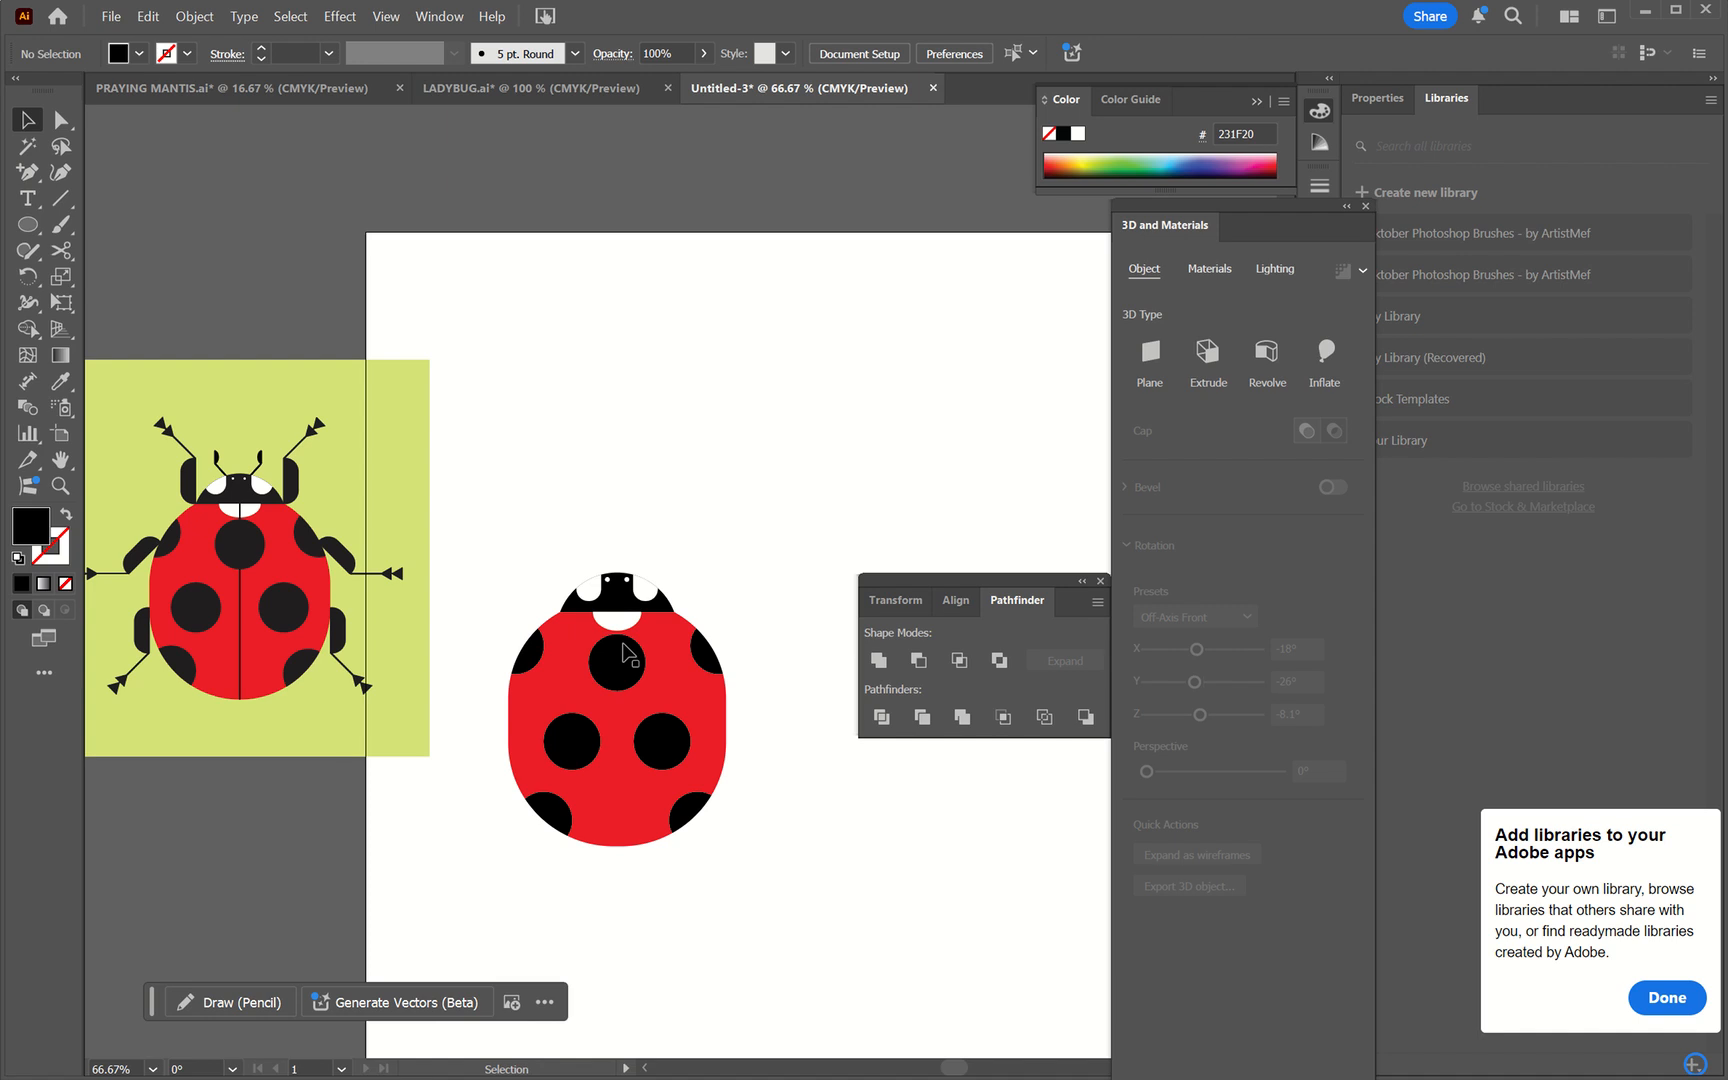
# - Draw a straight vertical line with a 1 pt black stroke and no fill from the head's base midpoint to the body's lowest point
pyautogui.press('p')
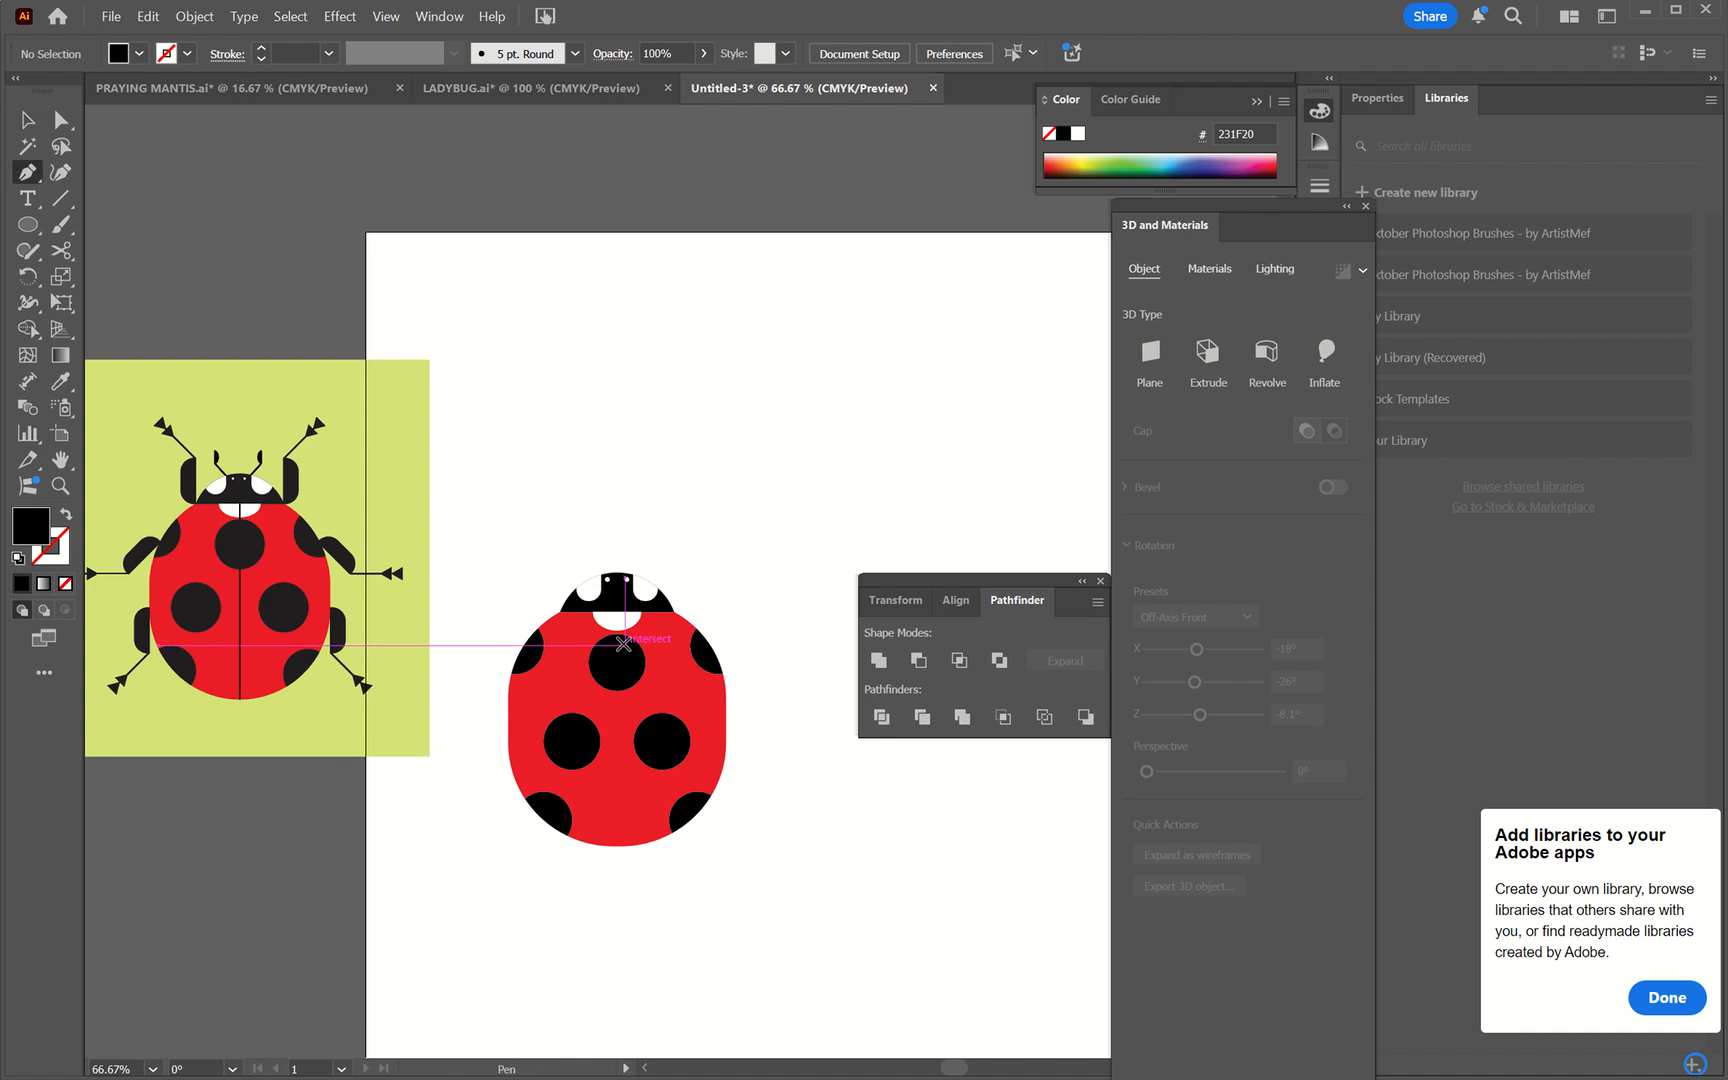
pyautogui.click(65, 517)
pyautogui.click(66, 543)
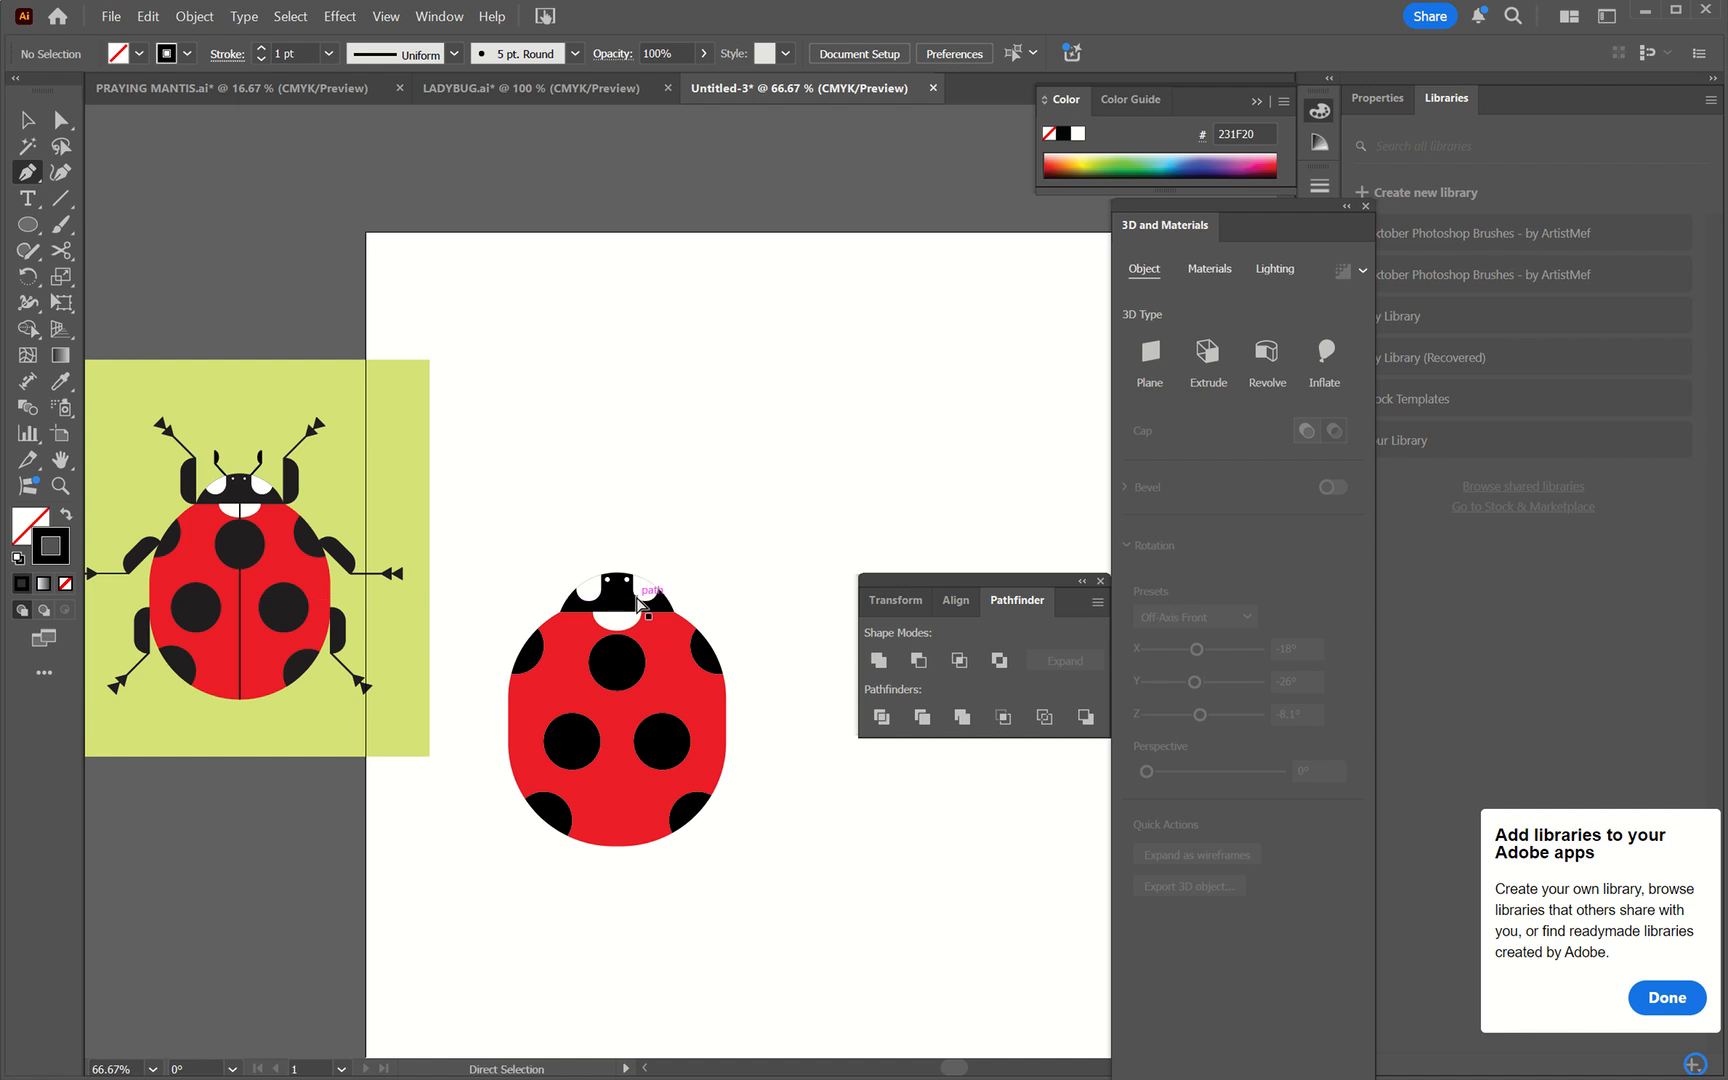
pyautogui.scroll(2, 636, 597)
pyautogui.scroll(-5, 636, 600)
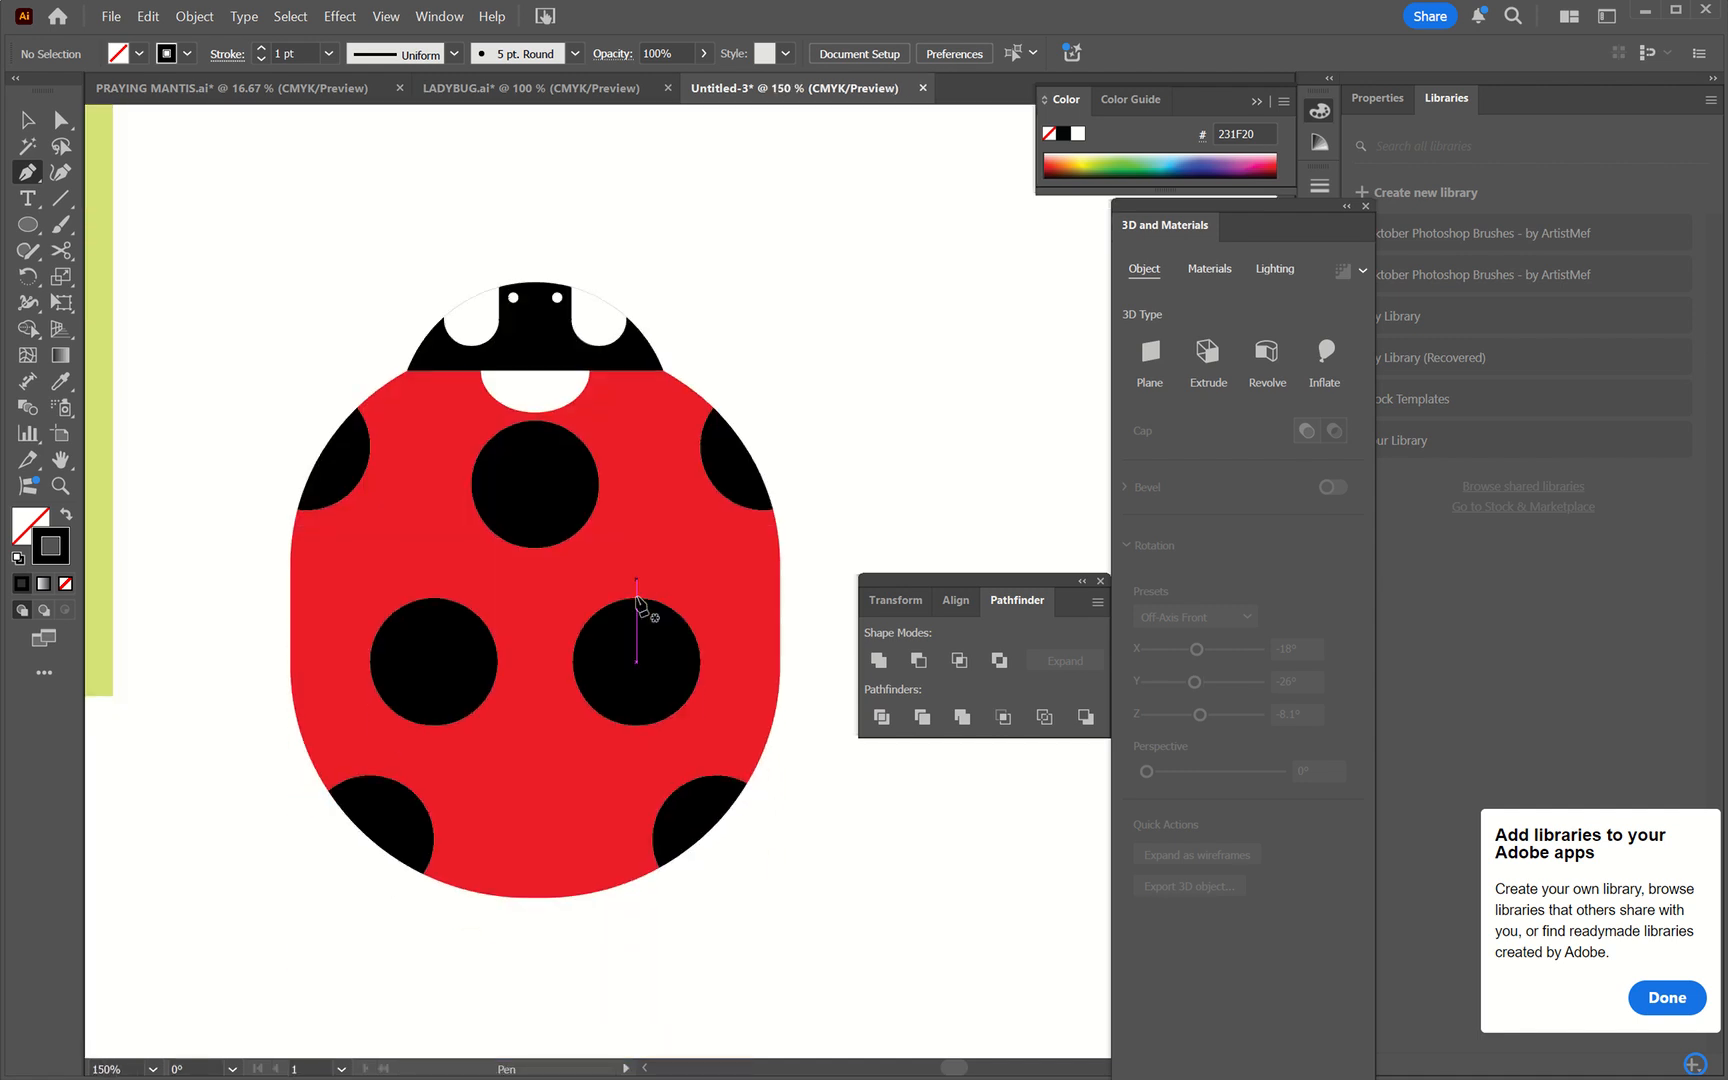
pyautogui.click(536, 353)
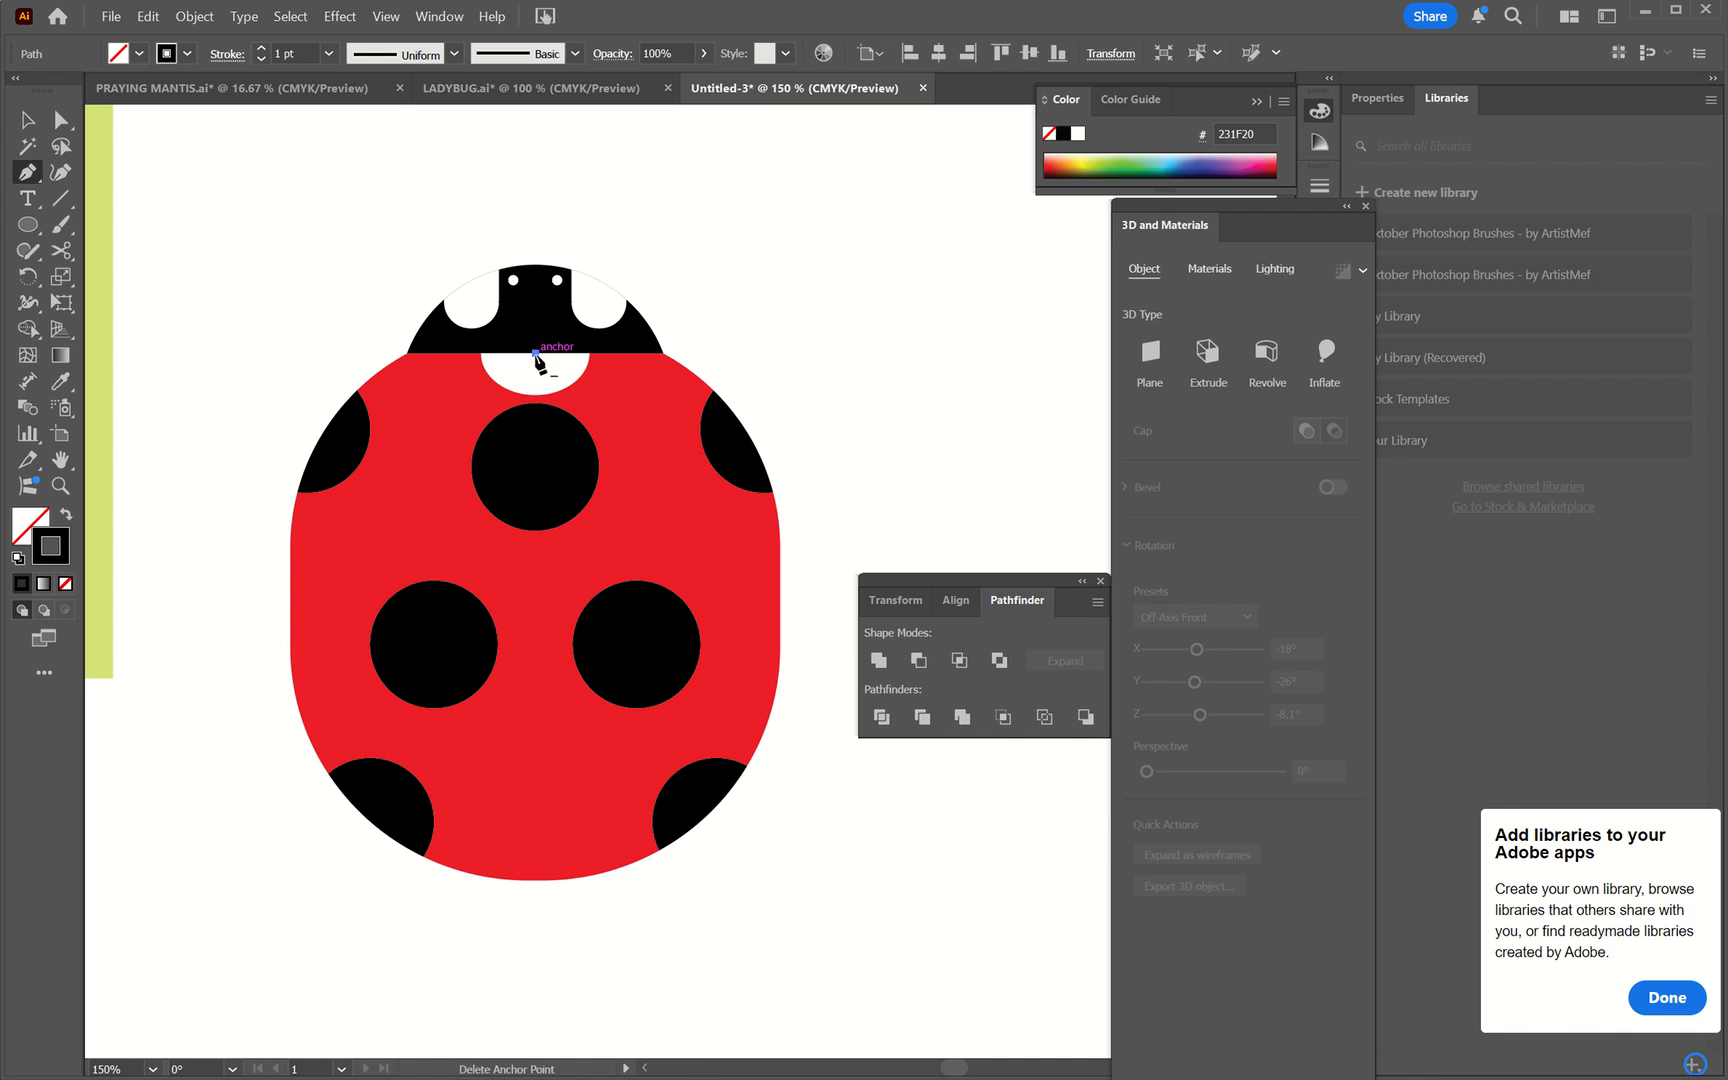
pyautogui.click(537, 880)
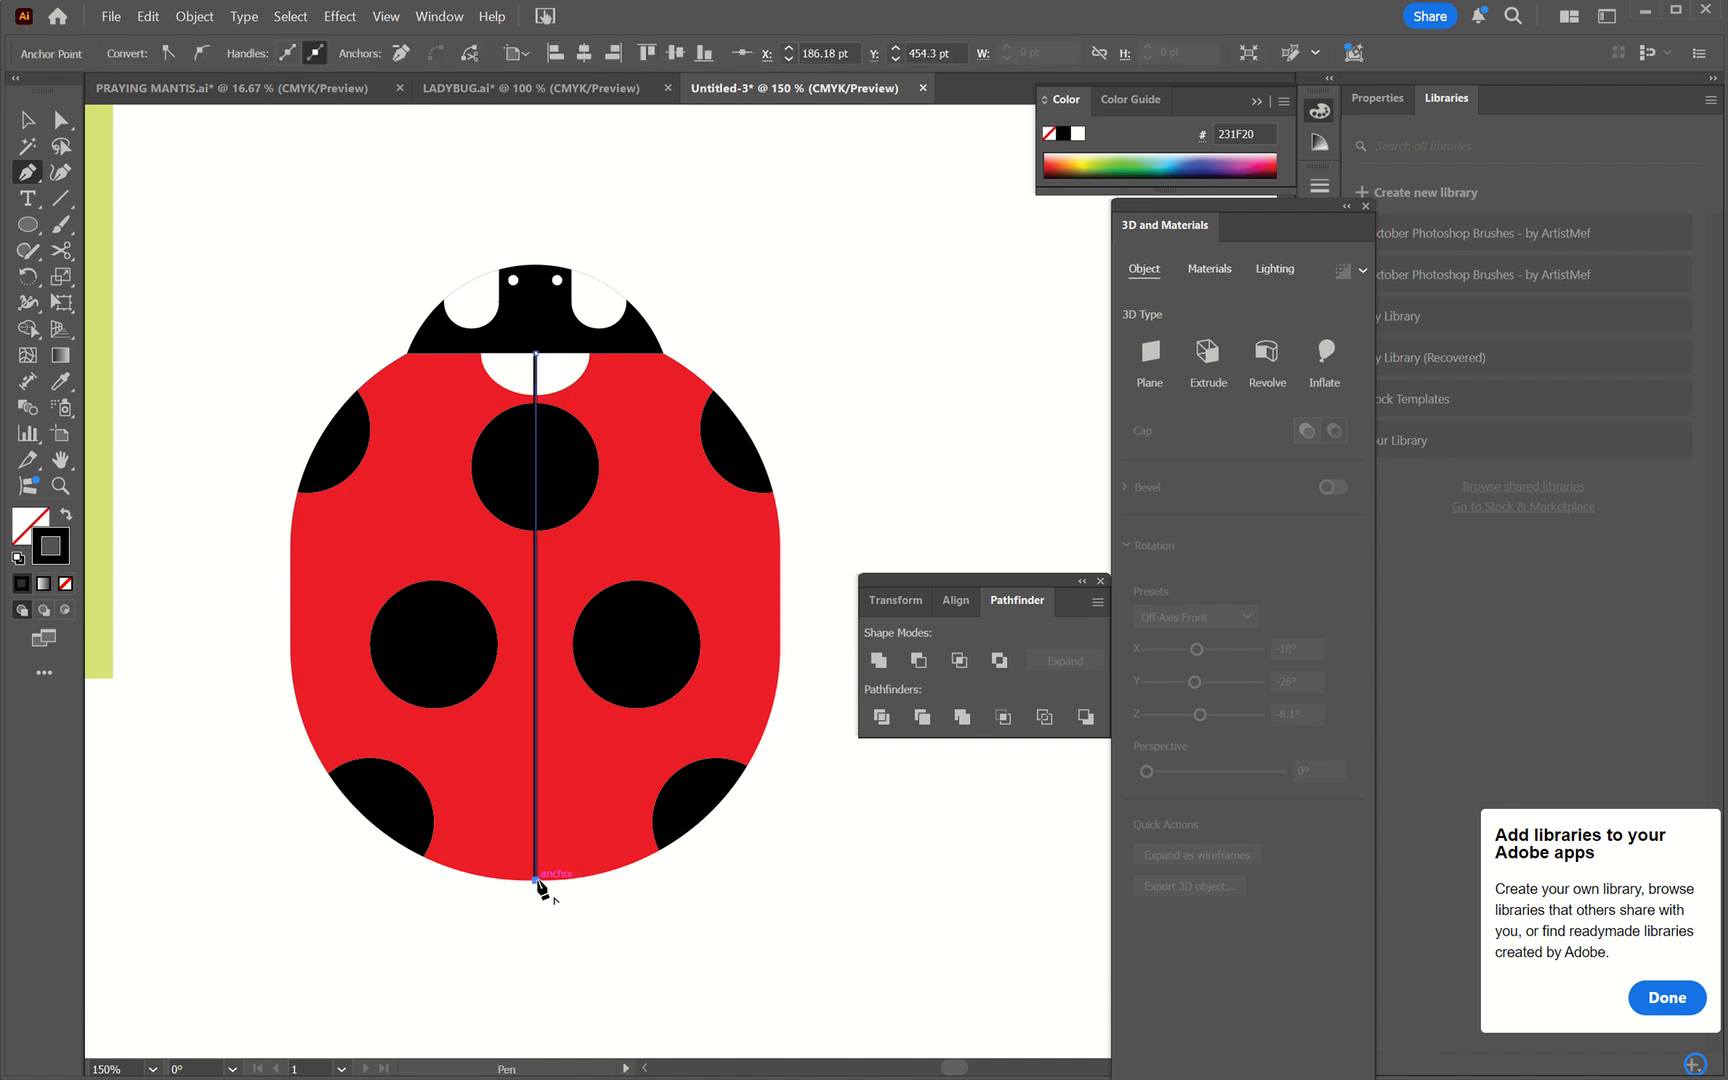
# - Keep the body's vertical divider line at a 1 pt stroke and expand its fill and stroke into a shape
pyautogui.press('v')
pyautogui.click(599, 900)
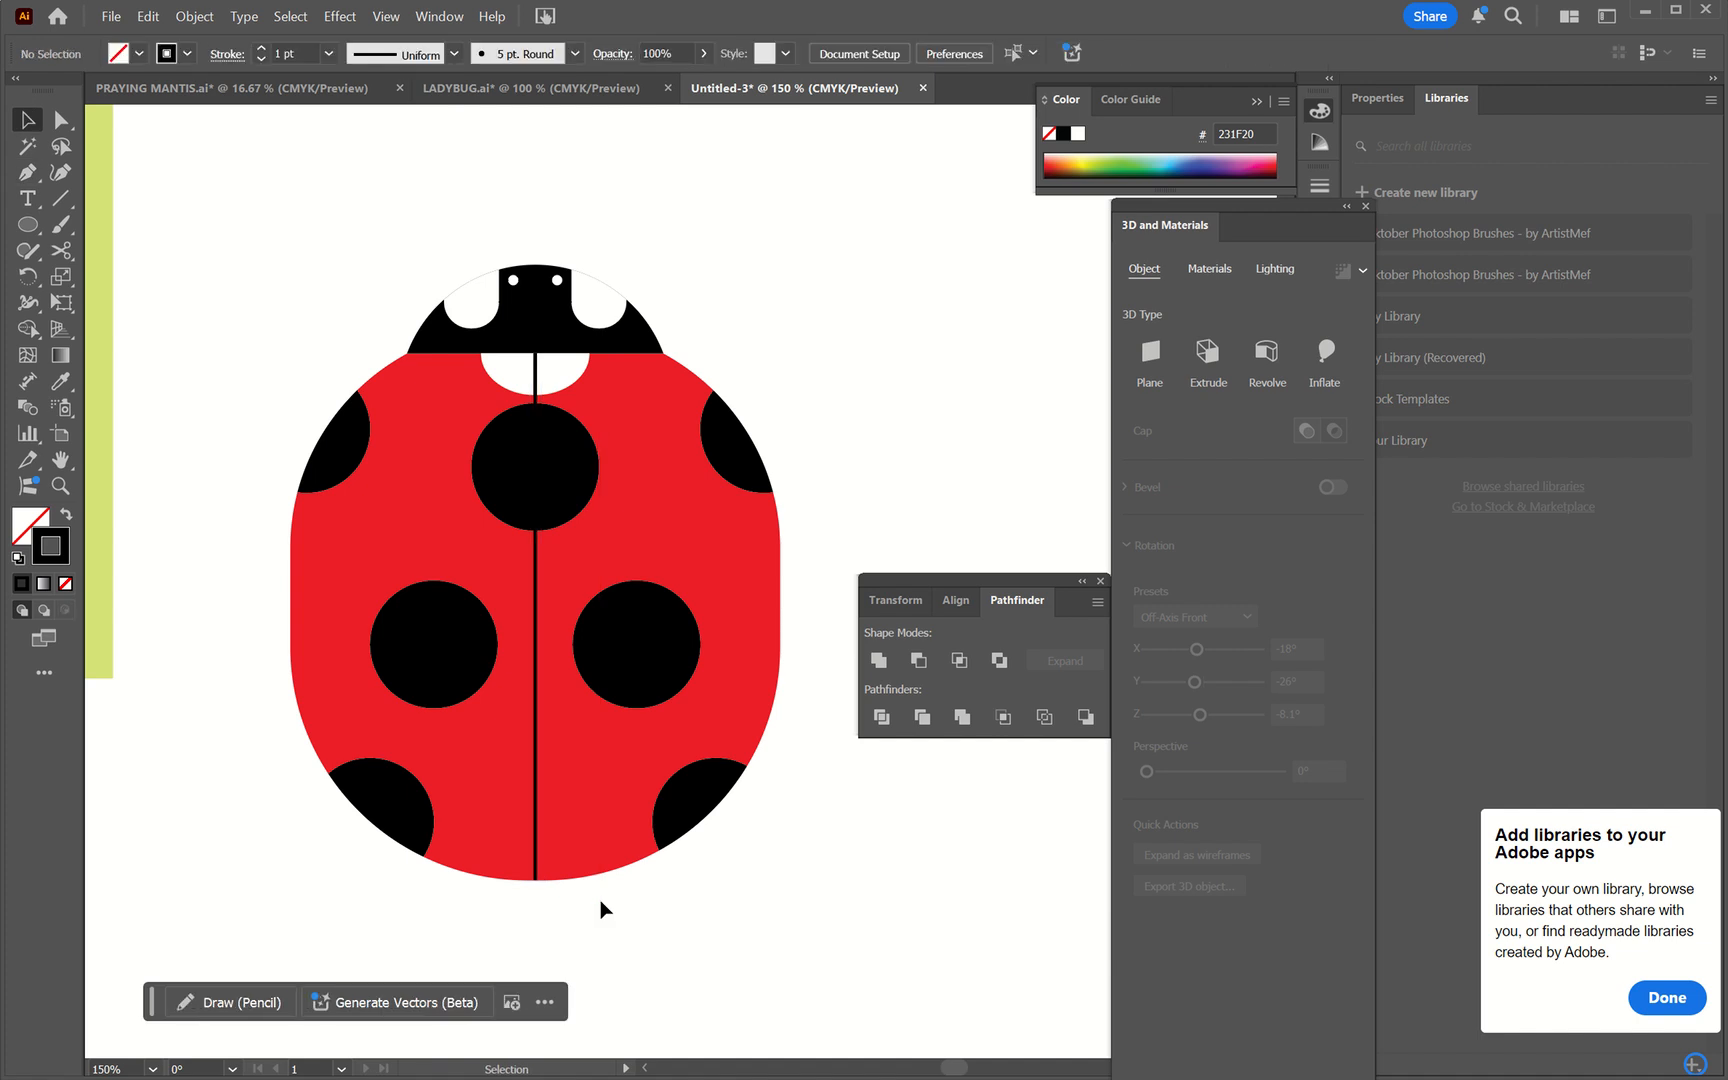
pyautogui.click(535, 722)
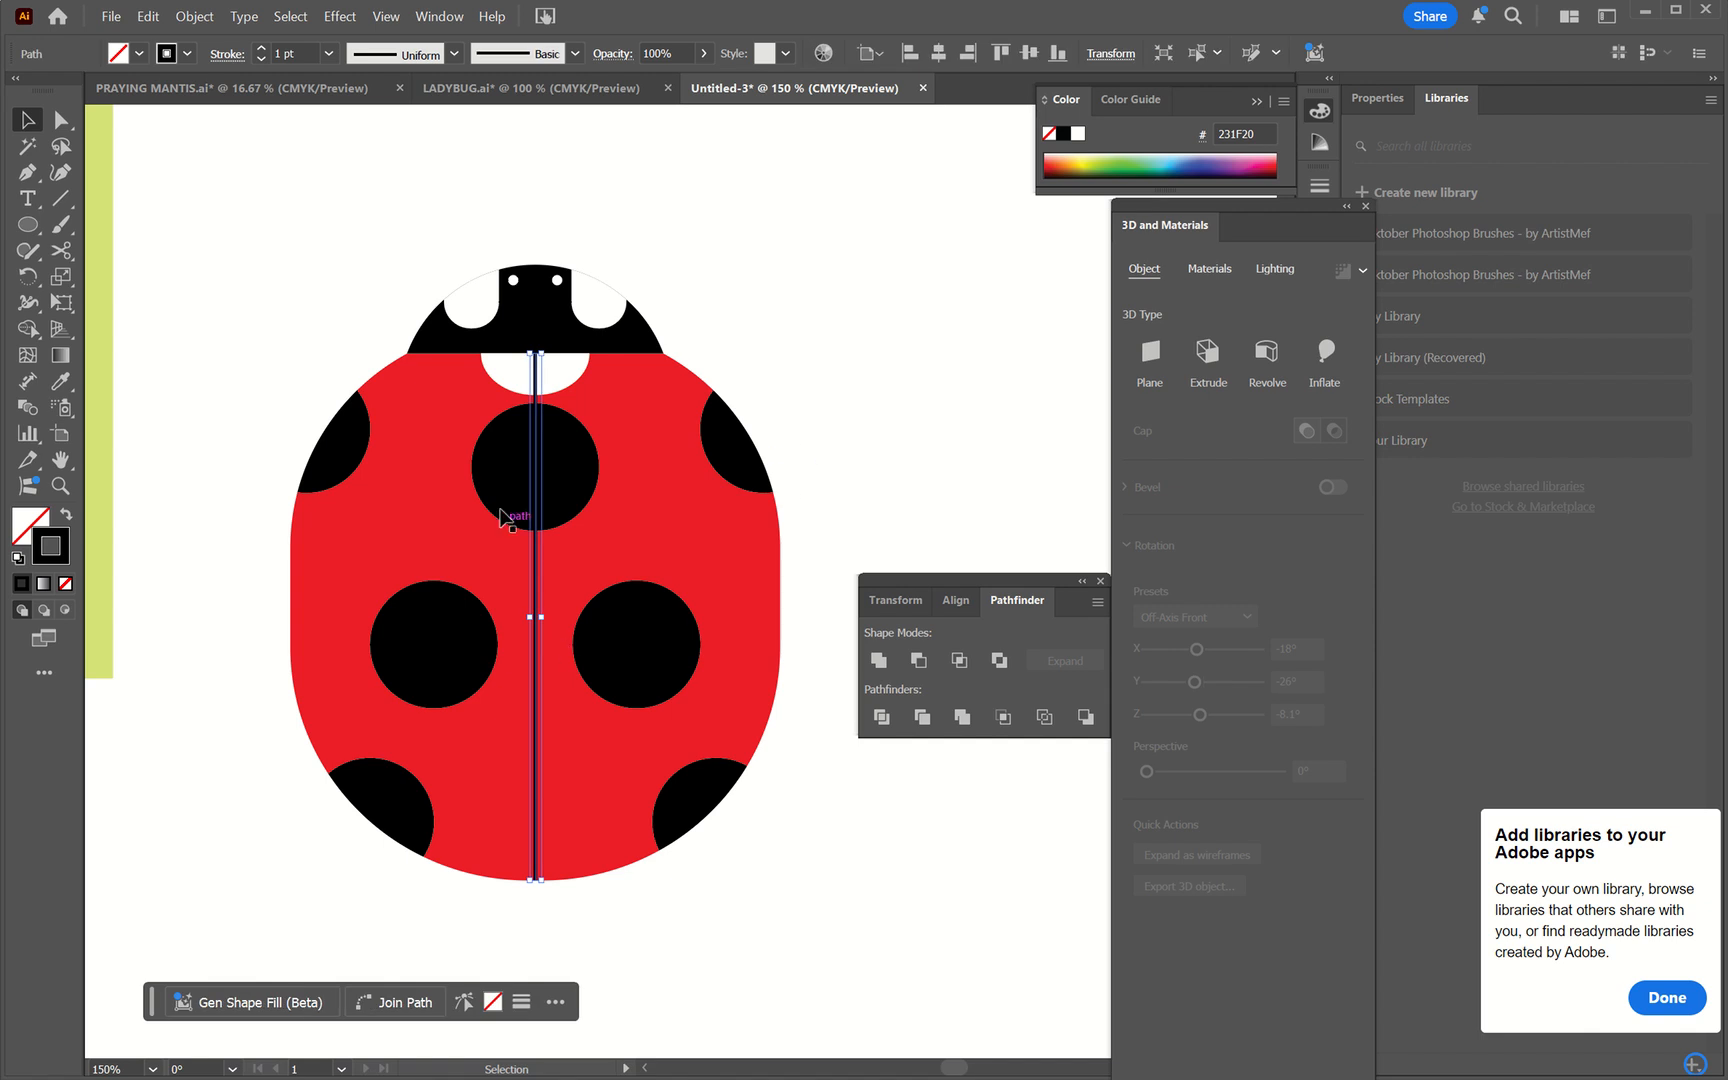
pyautogui.click(261, 46)
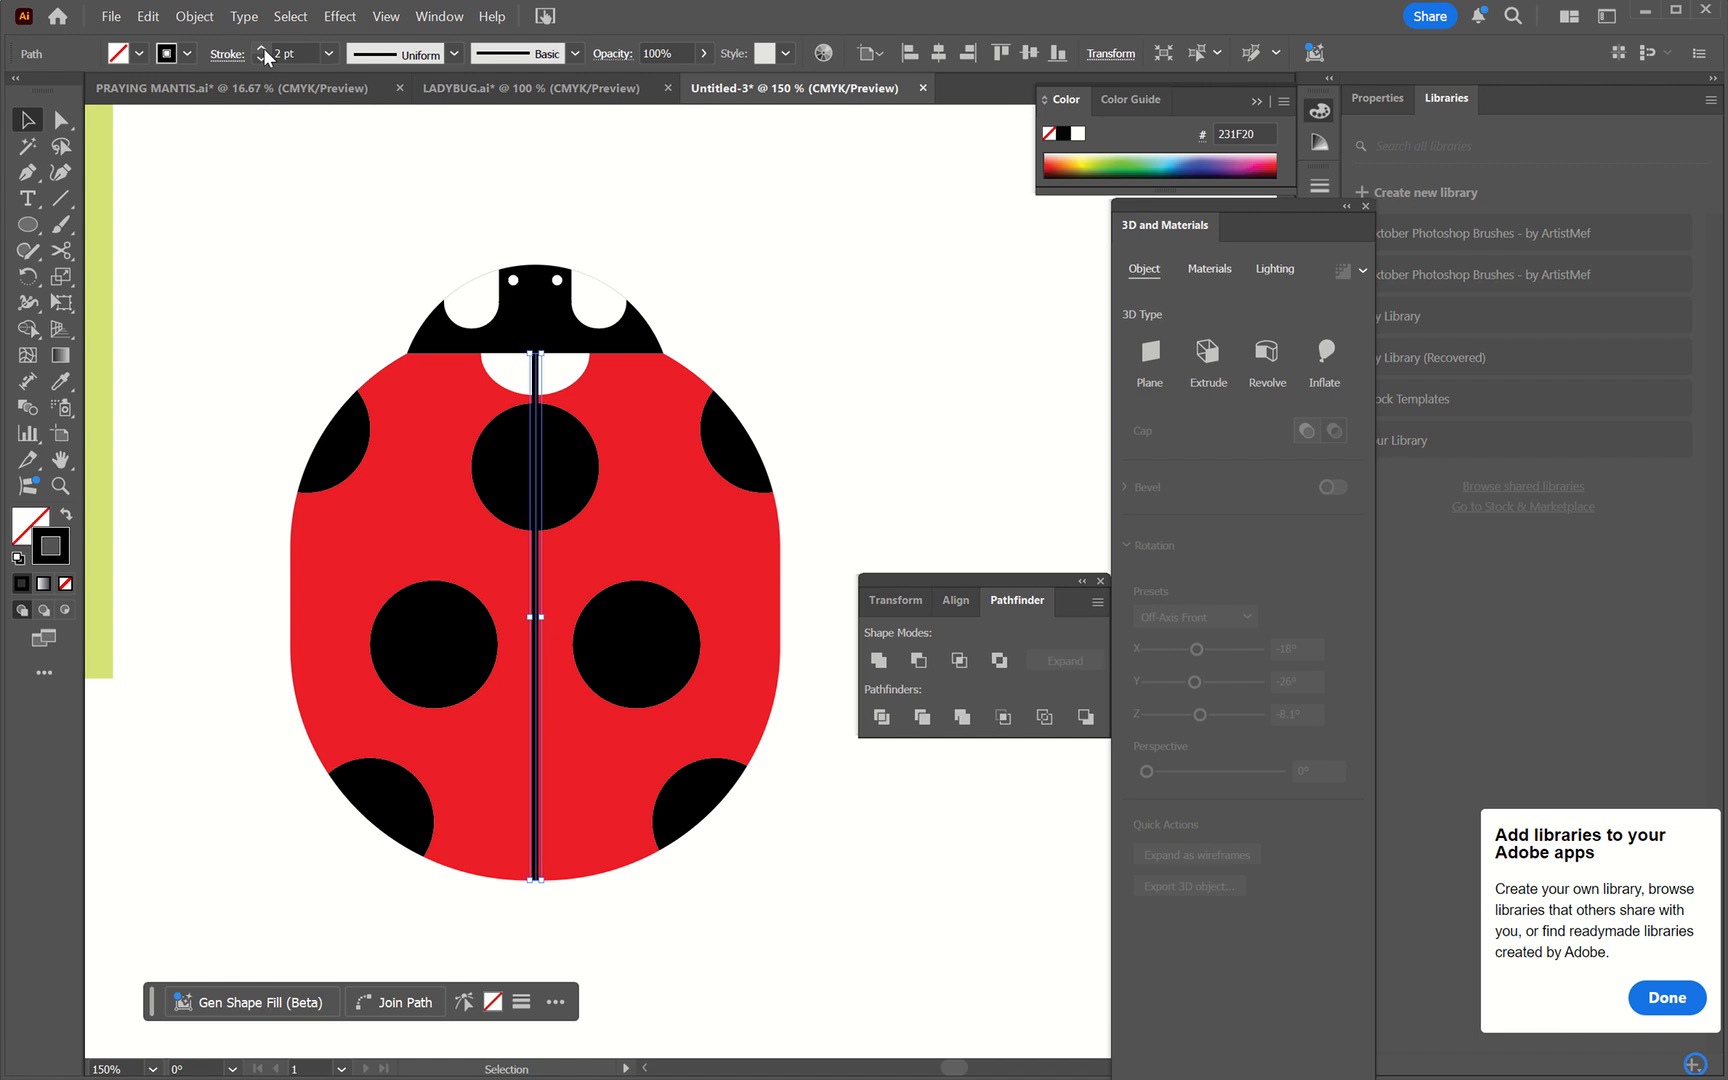
pyautogui.click(263, 49)
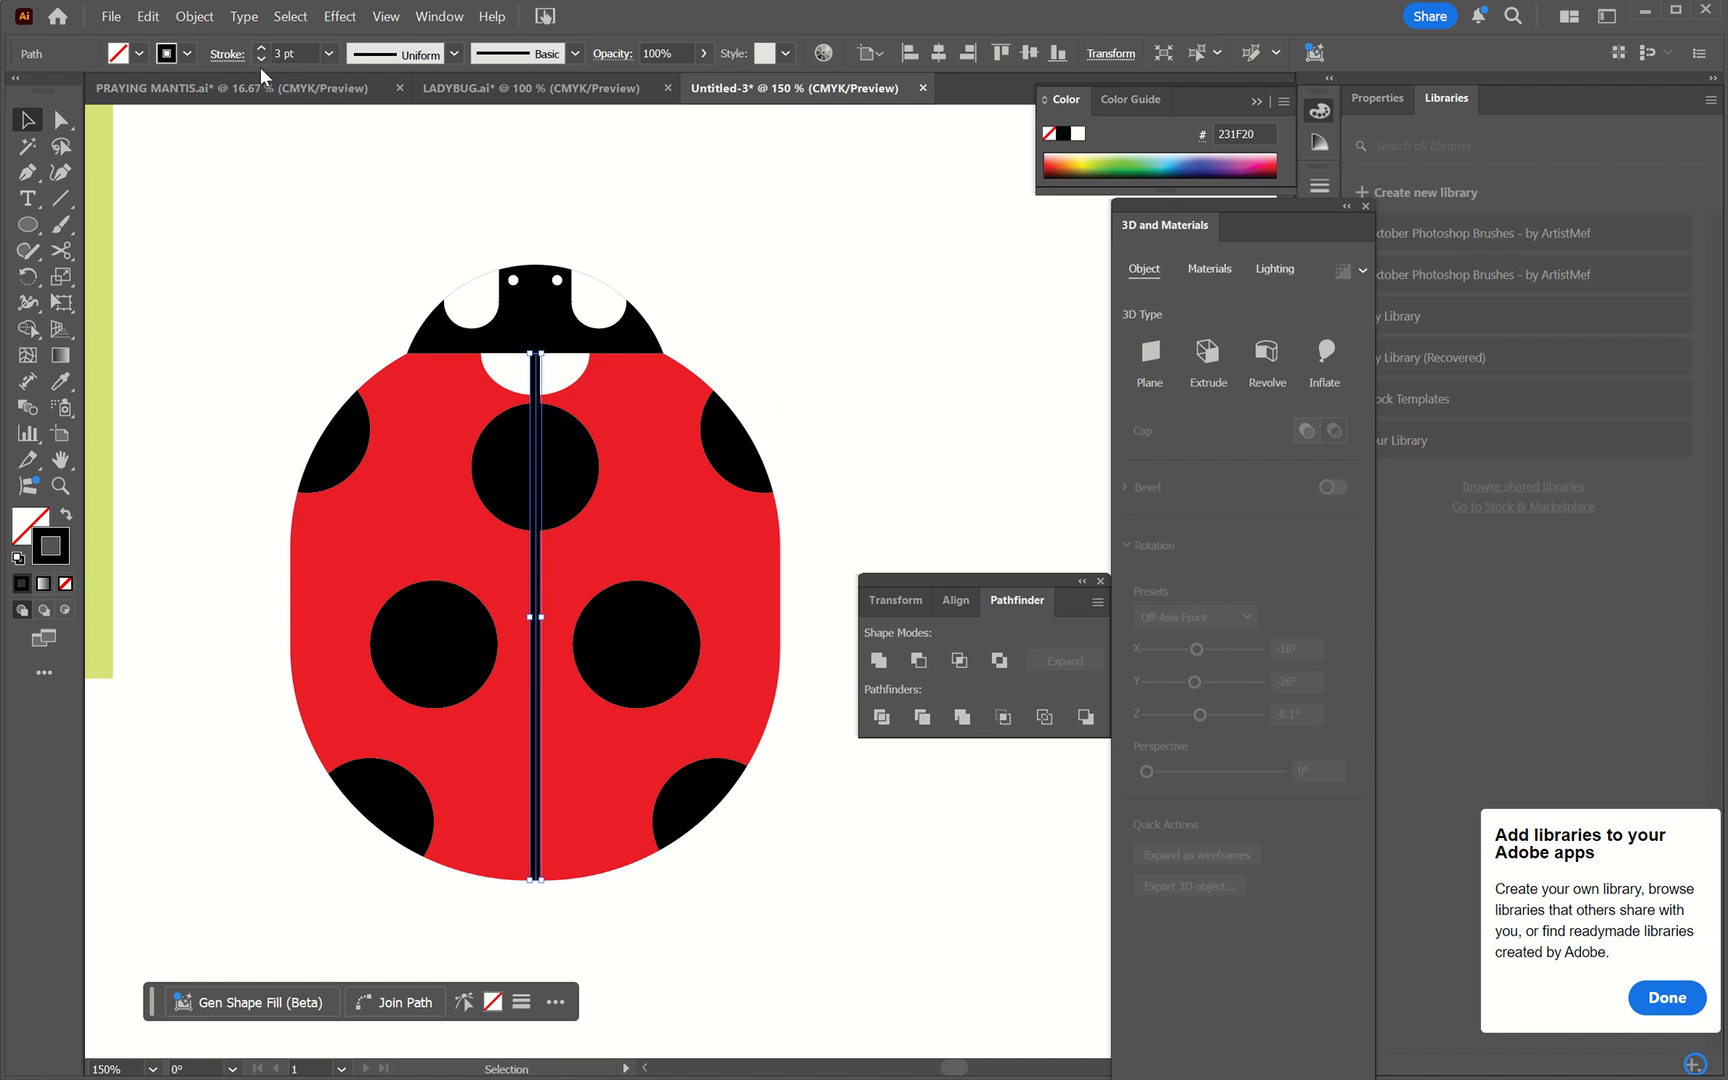
pyautogui.click(261, 59)
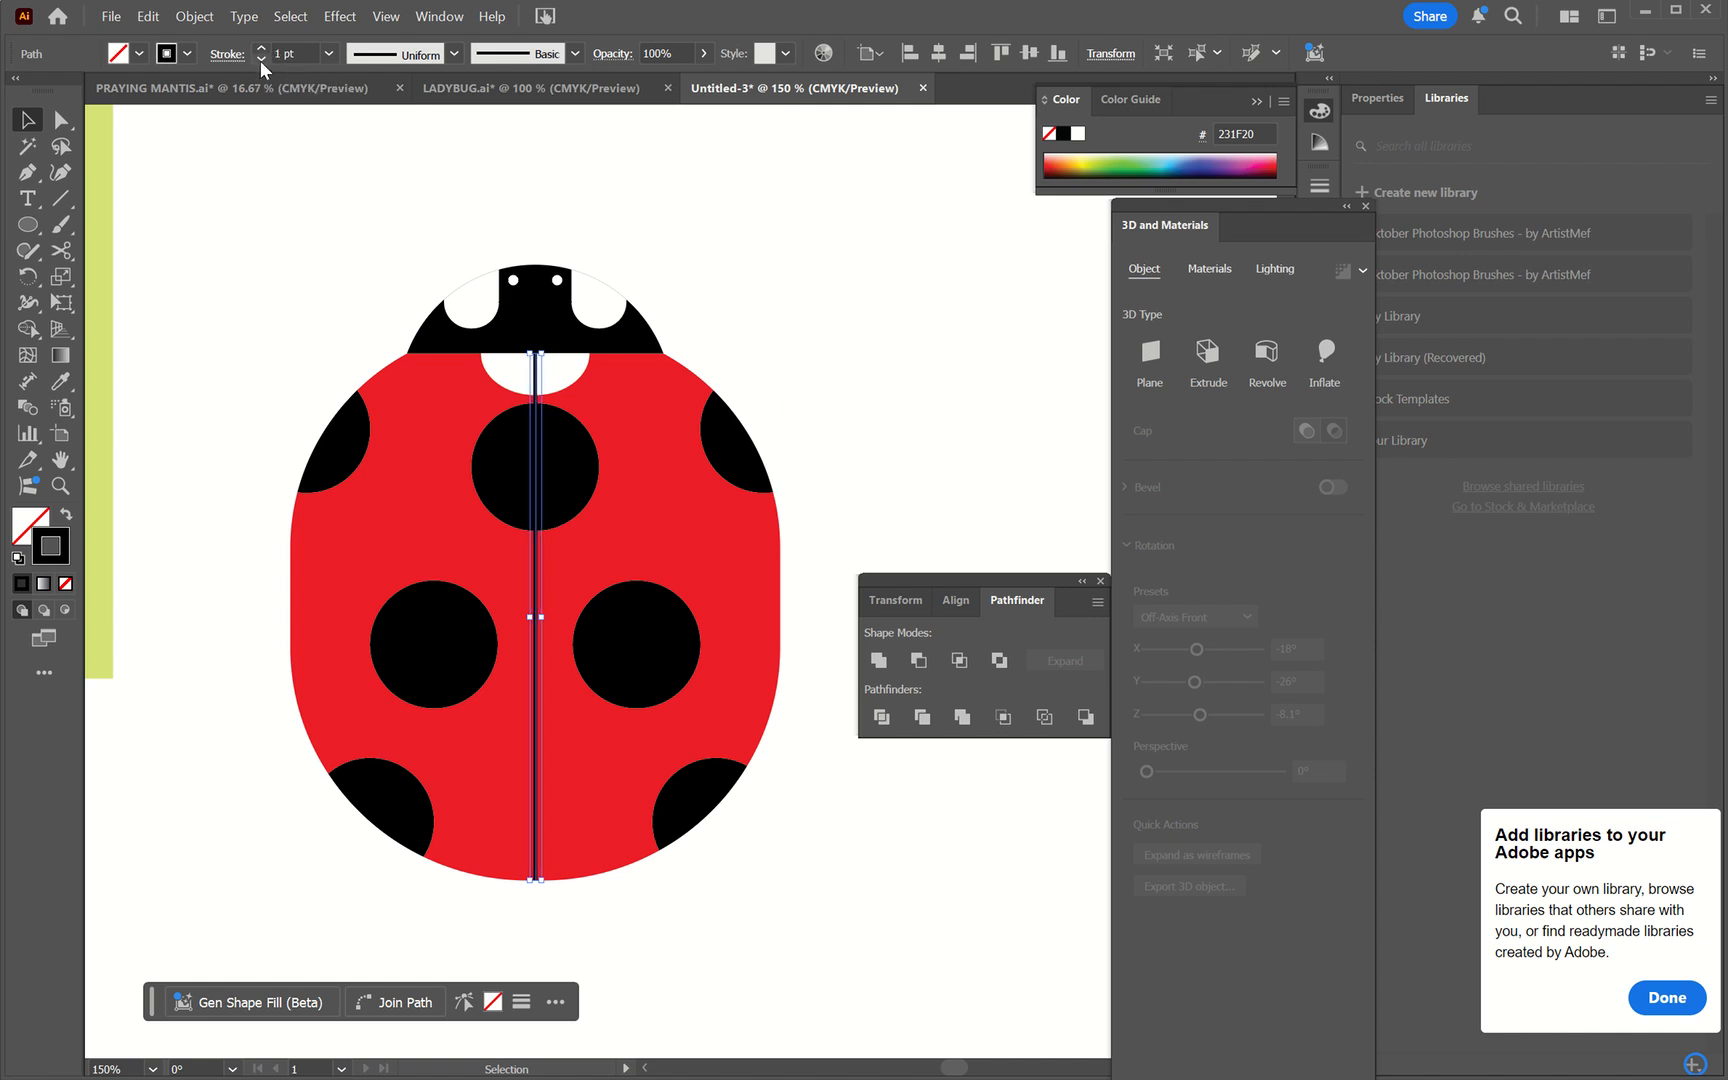
pyautogui.click(194, 22)
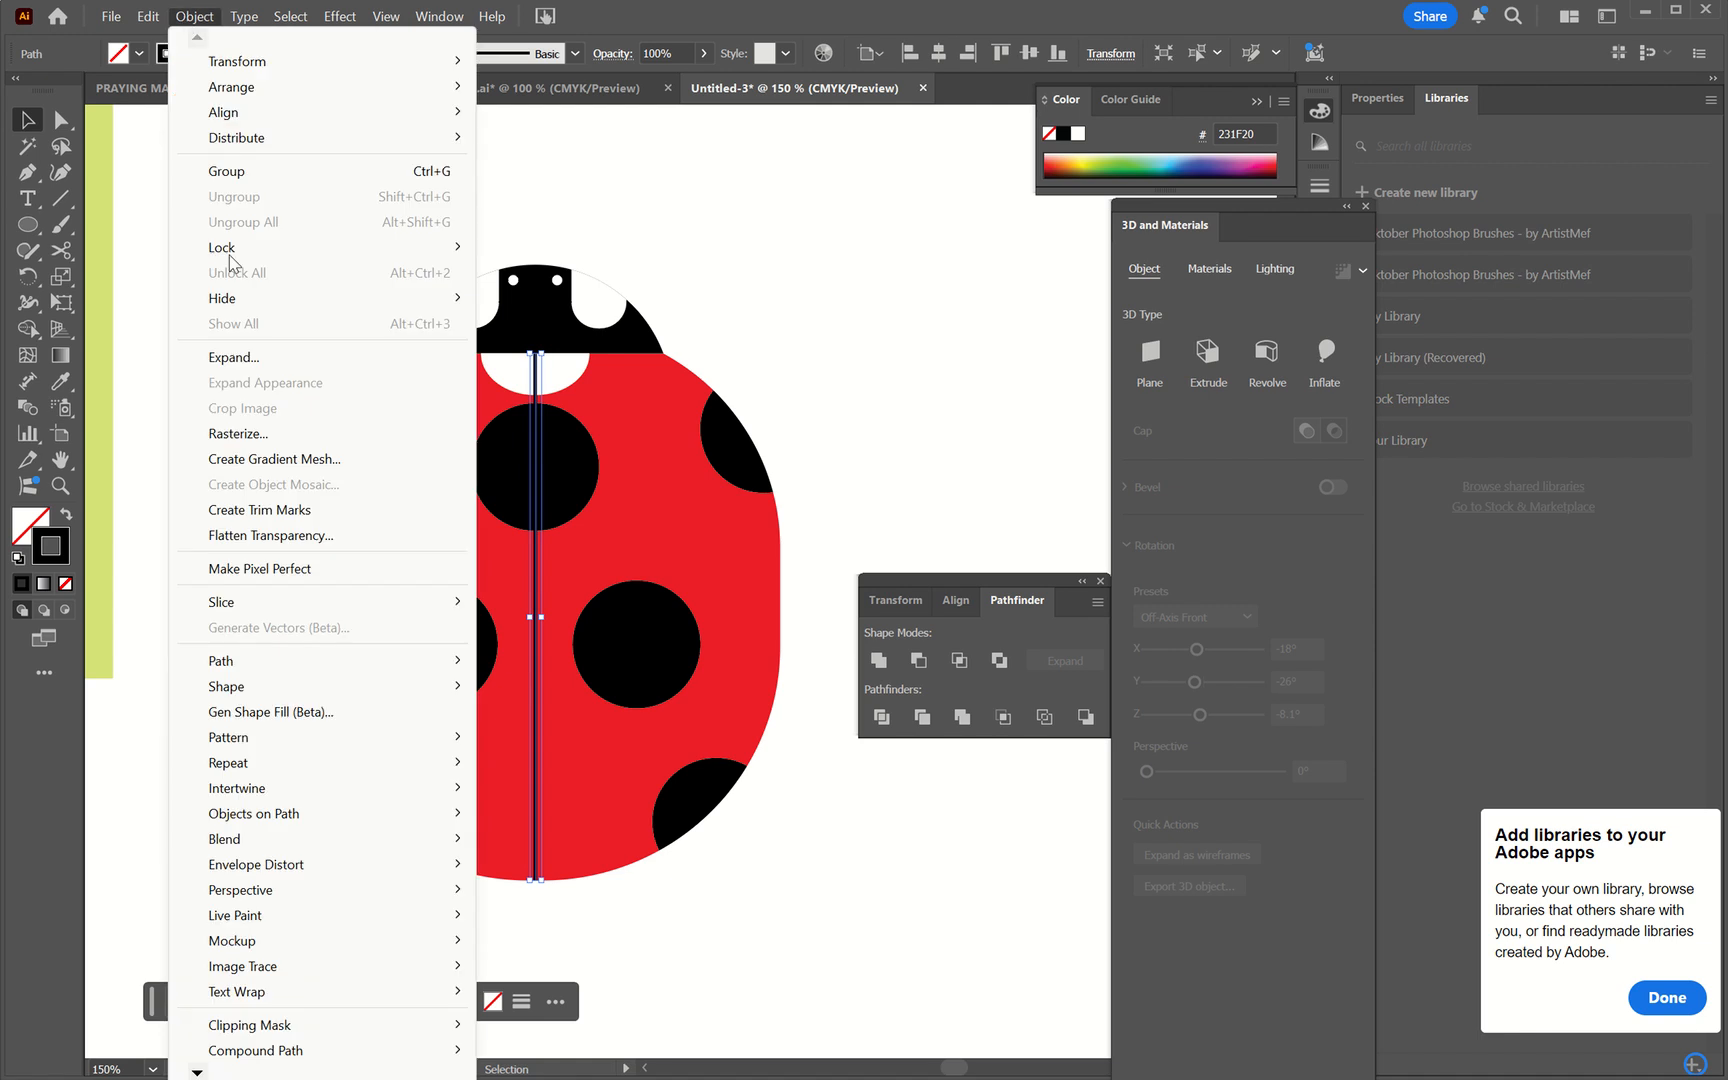
pyautogui.click(221, 358)
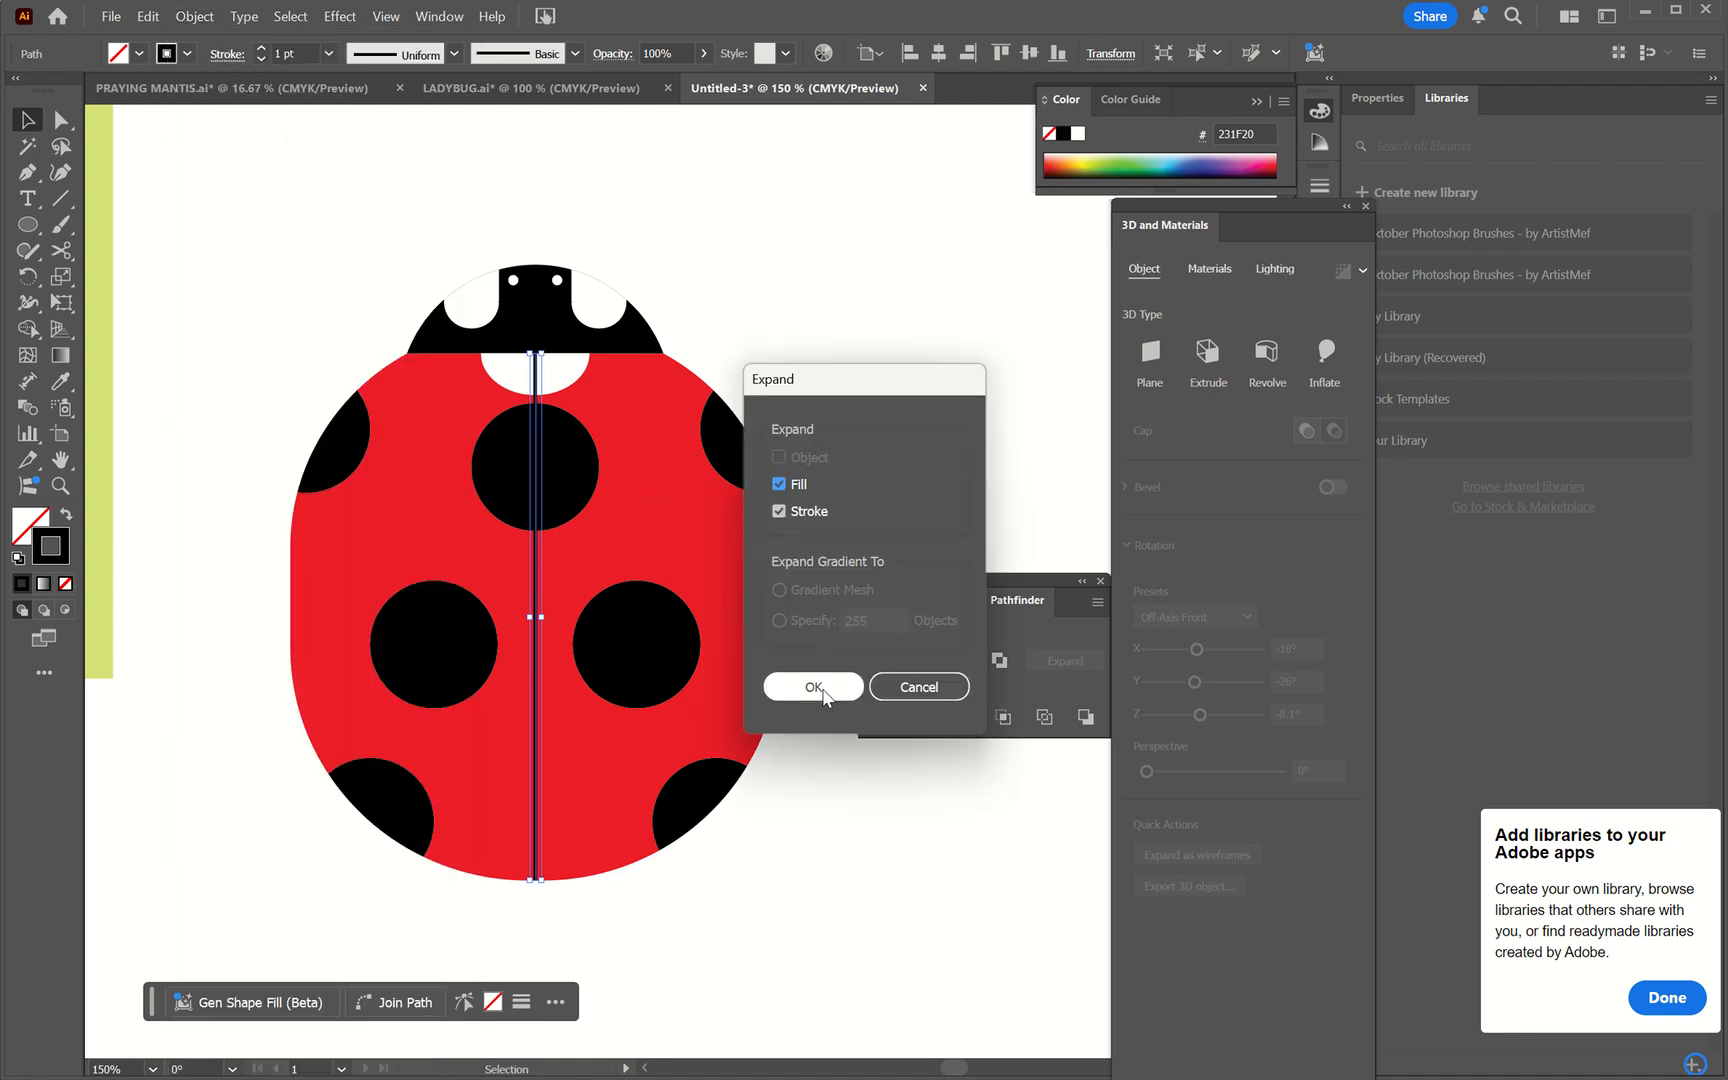
pyautogui.click(818, 688)
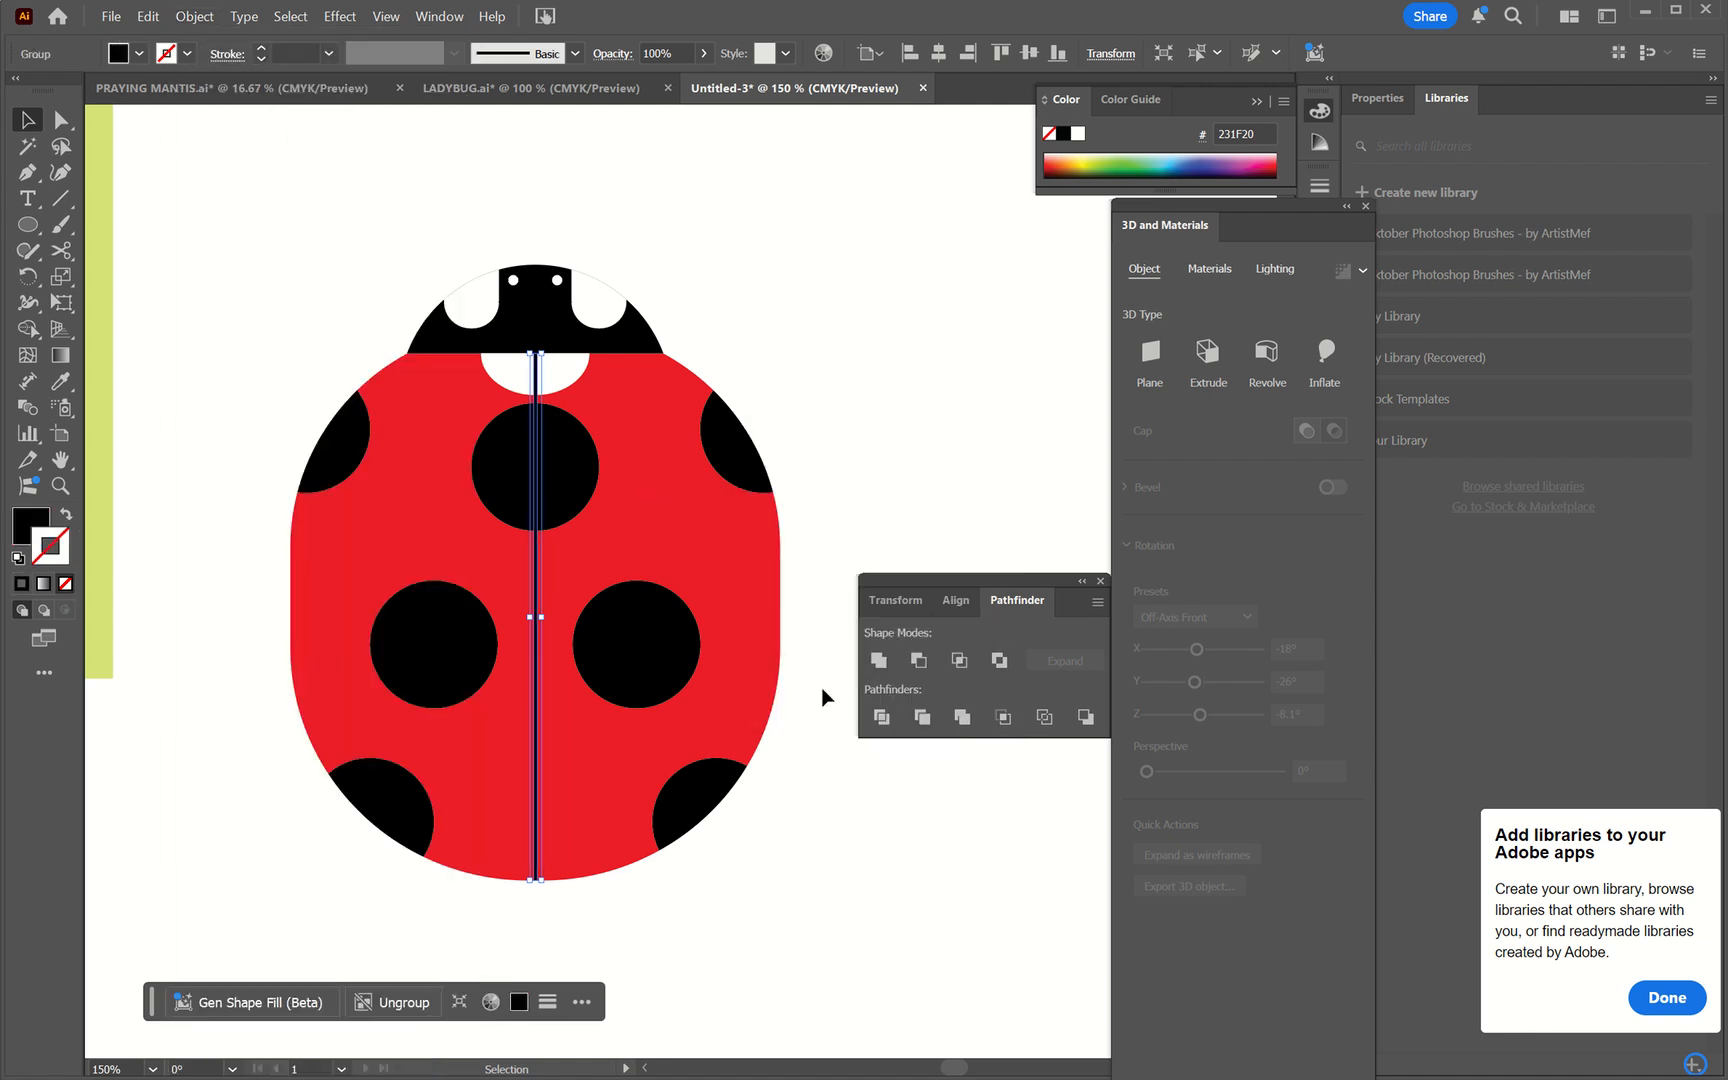
pyautogui.click(763, 318)
# - Examine the antennae and legs of the reference ladybug against the drawn ladybug
pyautogui.hotkey('ctrl', '-')
pyautogui.hotkey('ctrl', '-')
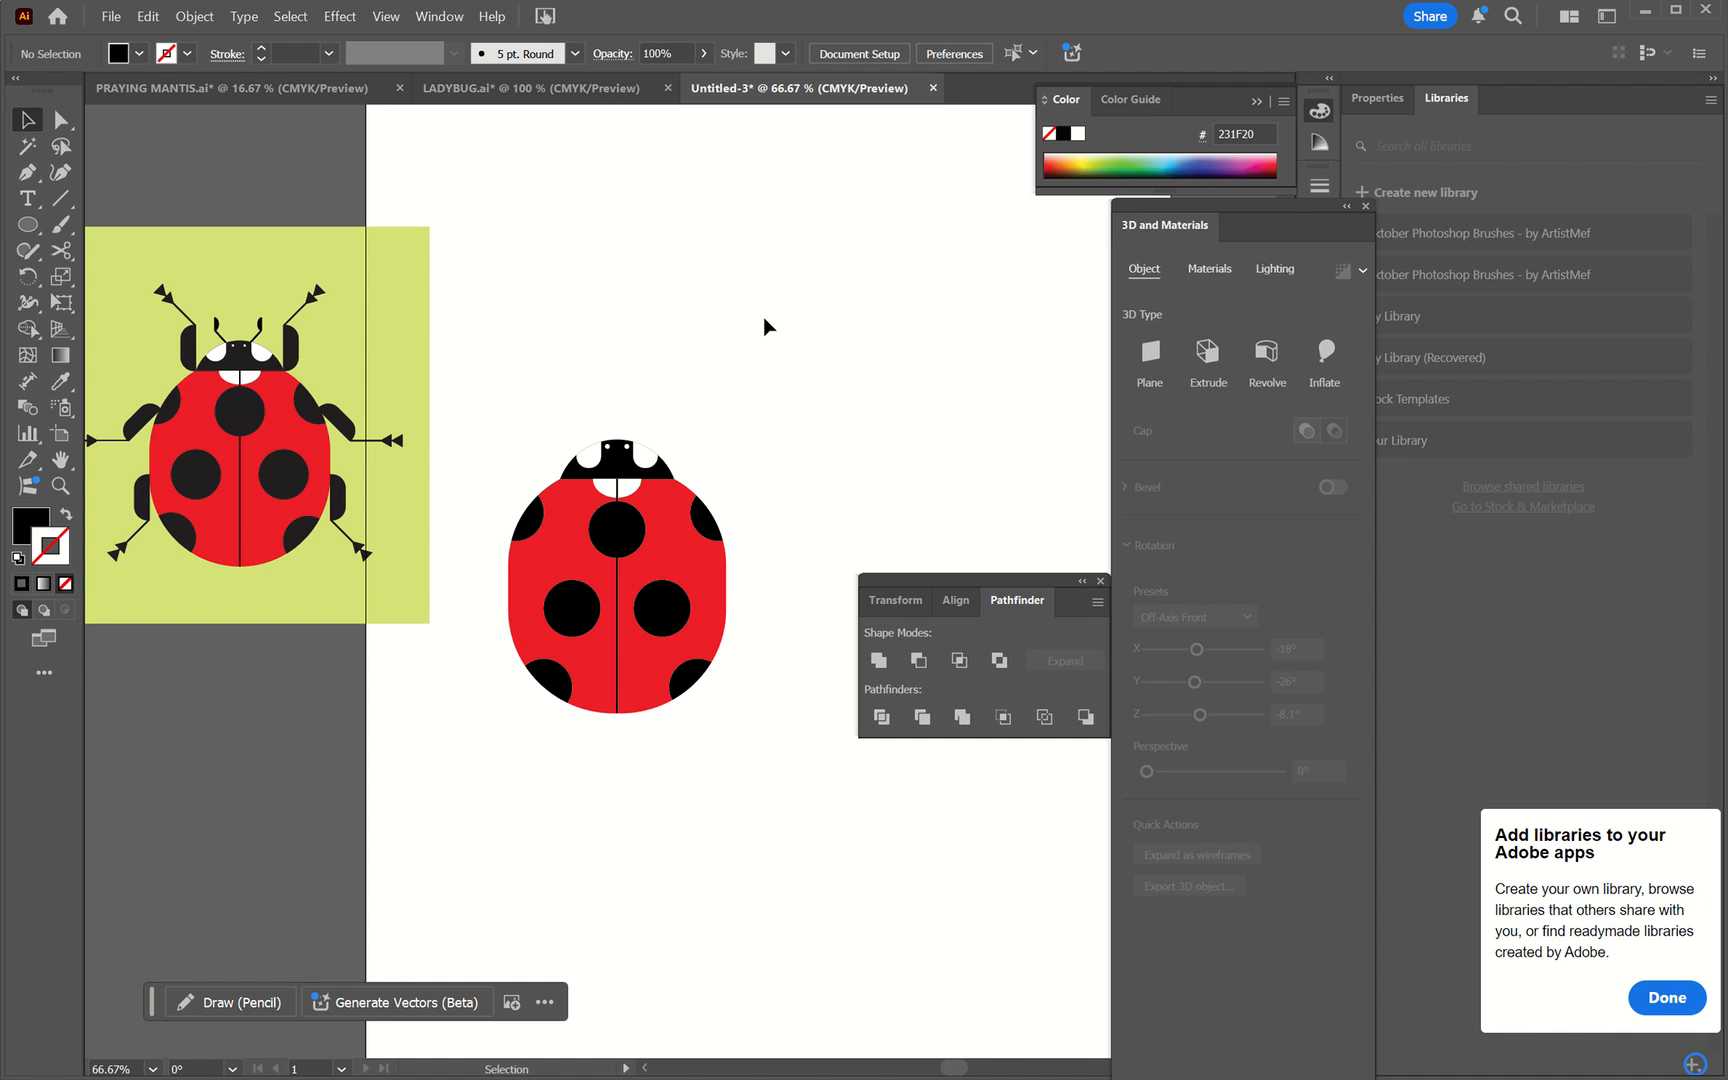
pyautogui.hotkey('ctrl', '+')
pyautogui.hotkey('ctrl', '+')
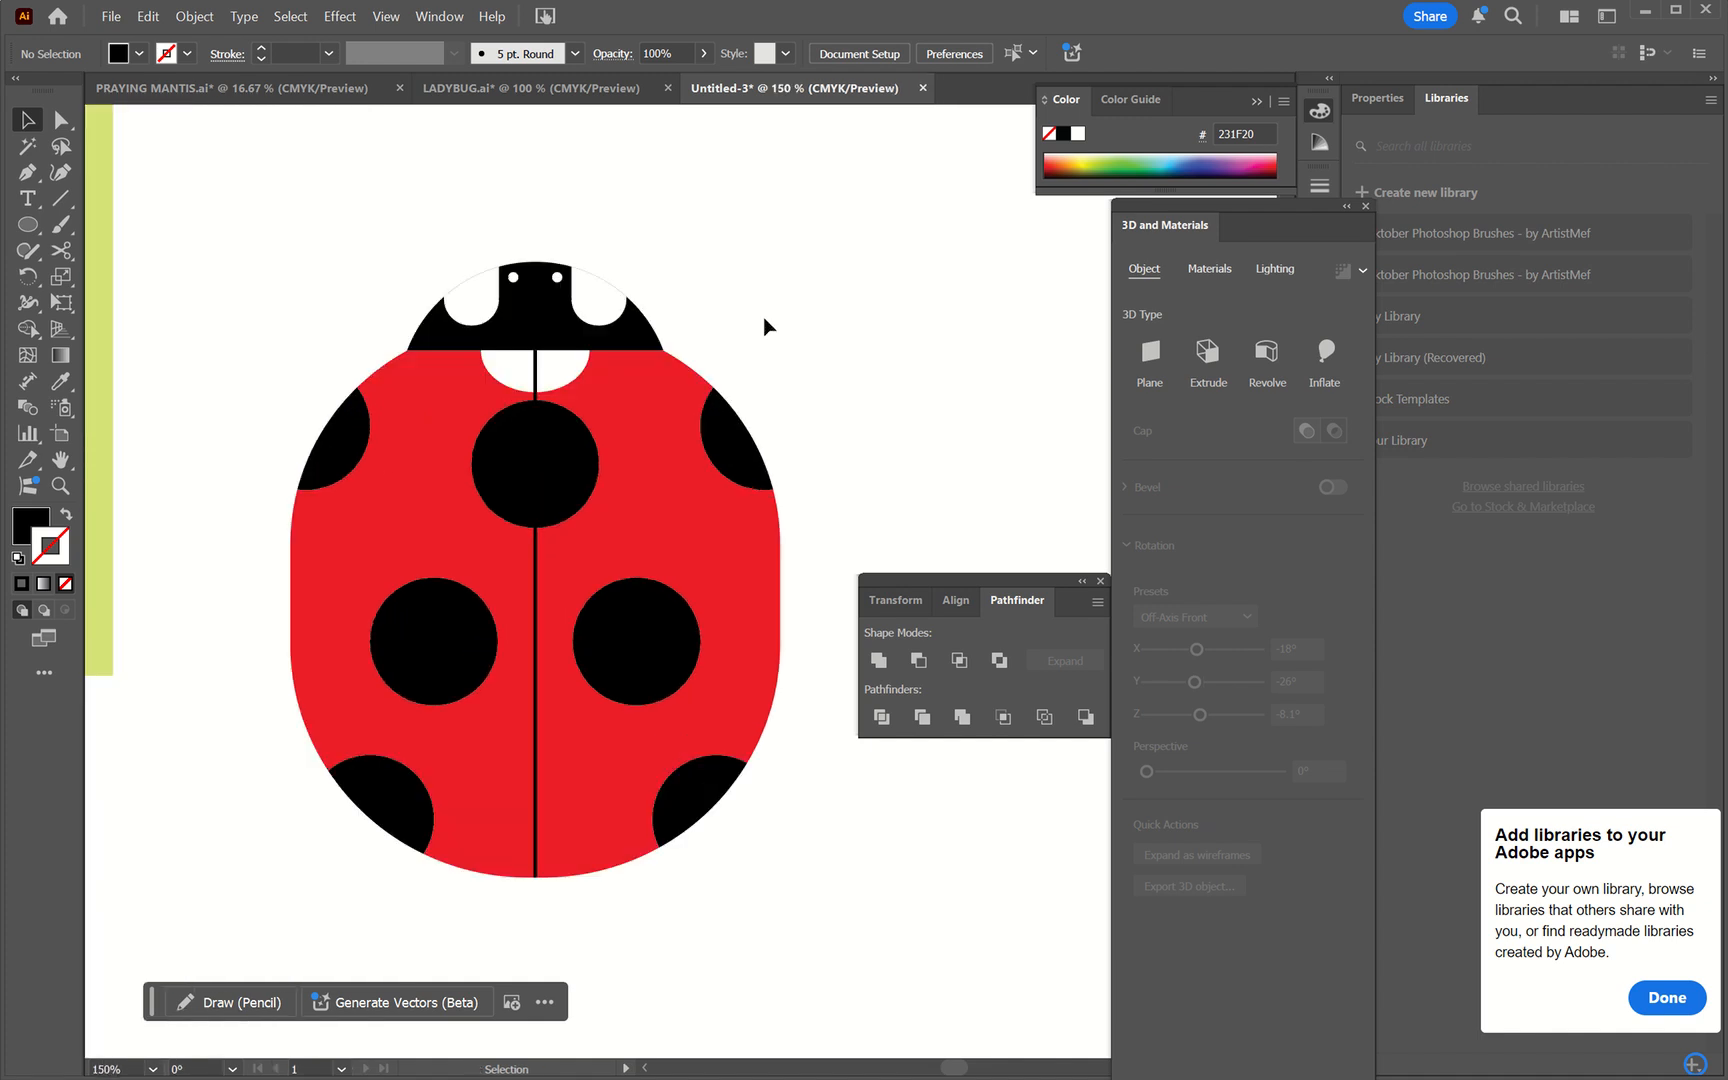
pyautogui.hscroll(-4, 763, 327)
pyautogui.scroll(7, 763, 327)
pyautogui.hscroll(-4, 763, 327)
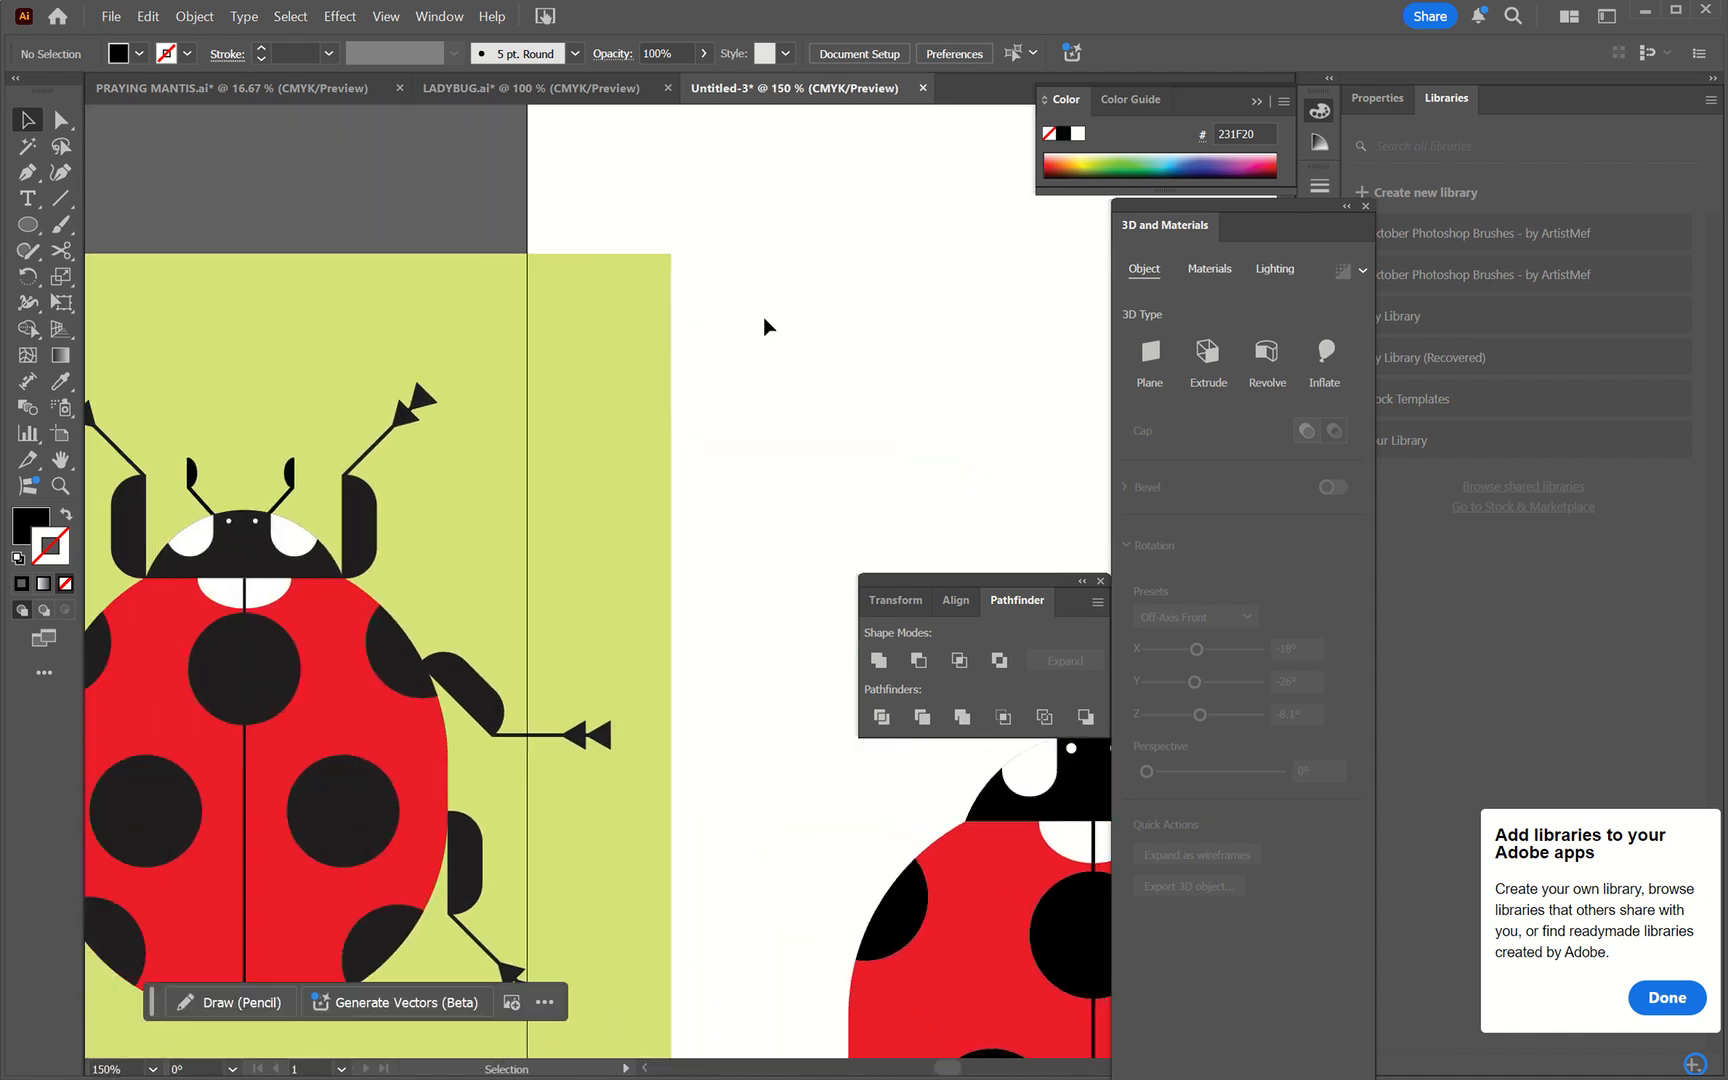
pyautogui.hscroll(4, 763, 327)
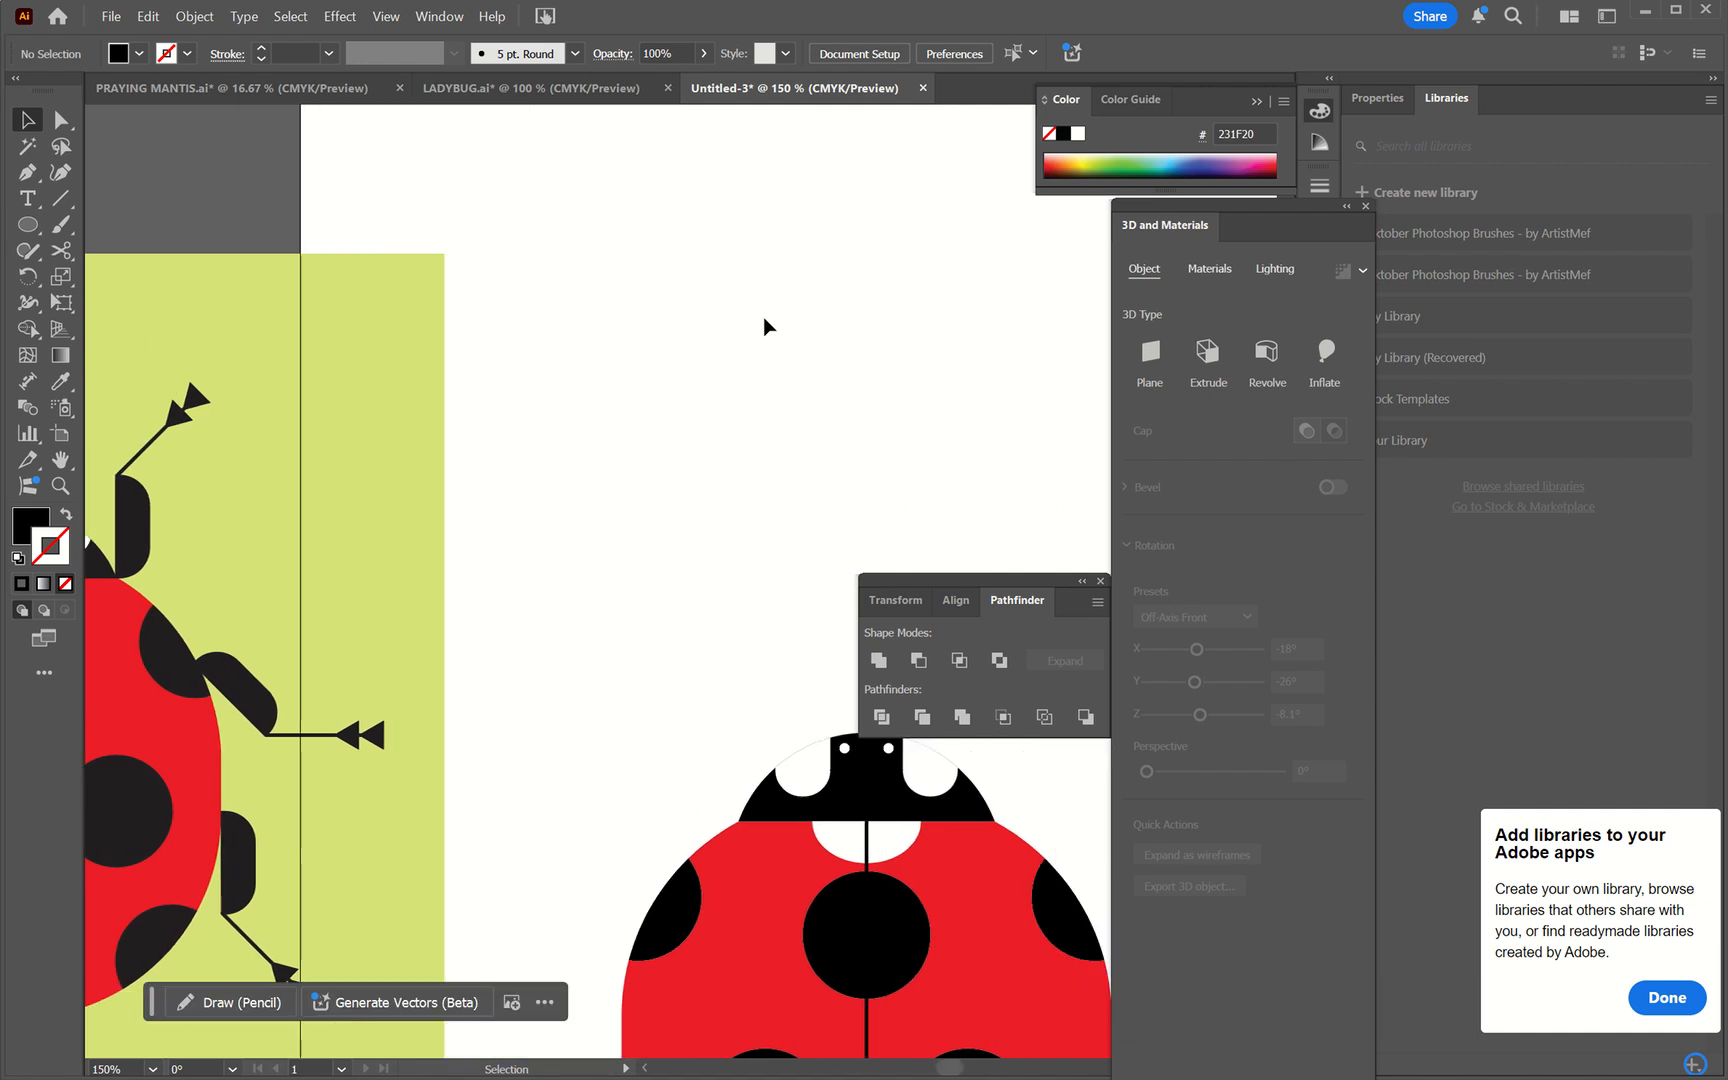
# - Draw a small black rectangle about 17 pt tall with no stroke above the head's upper-left side
pyautogui.scroll(-3, 763, 327)
pyautogui.hotkey('ctrl', '+')
pyautogui.hotkey('ctrl', '+')
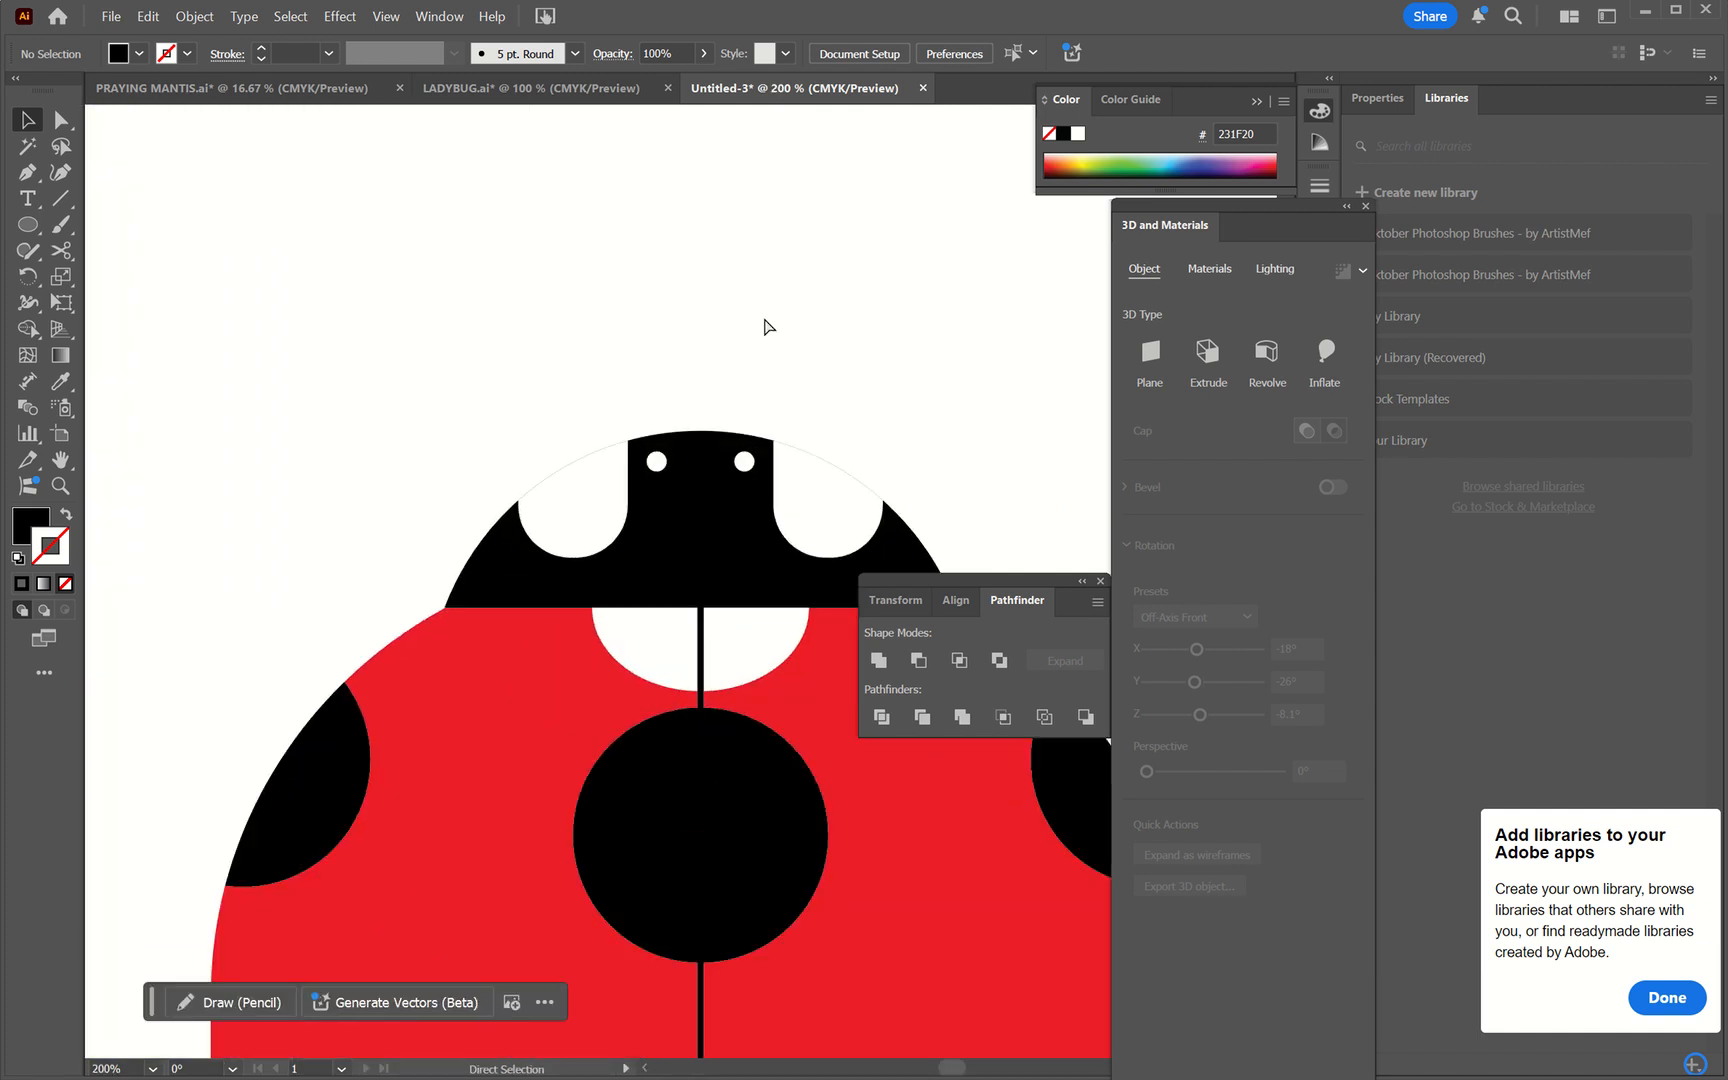
pyautogui.rightClick(763, 318)
pyautogui.click(535, 313)
pyautogui.press('m')
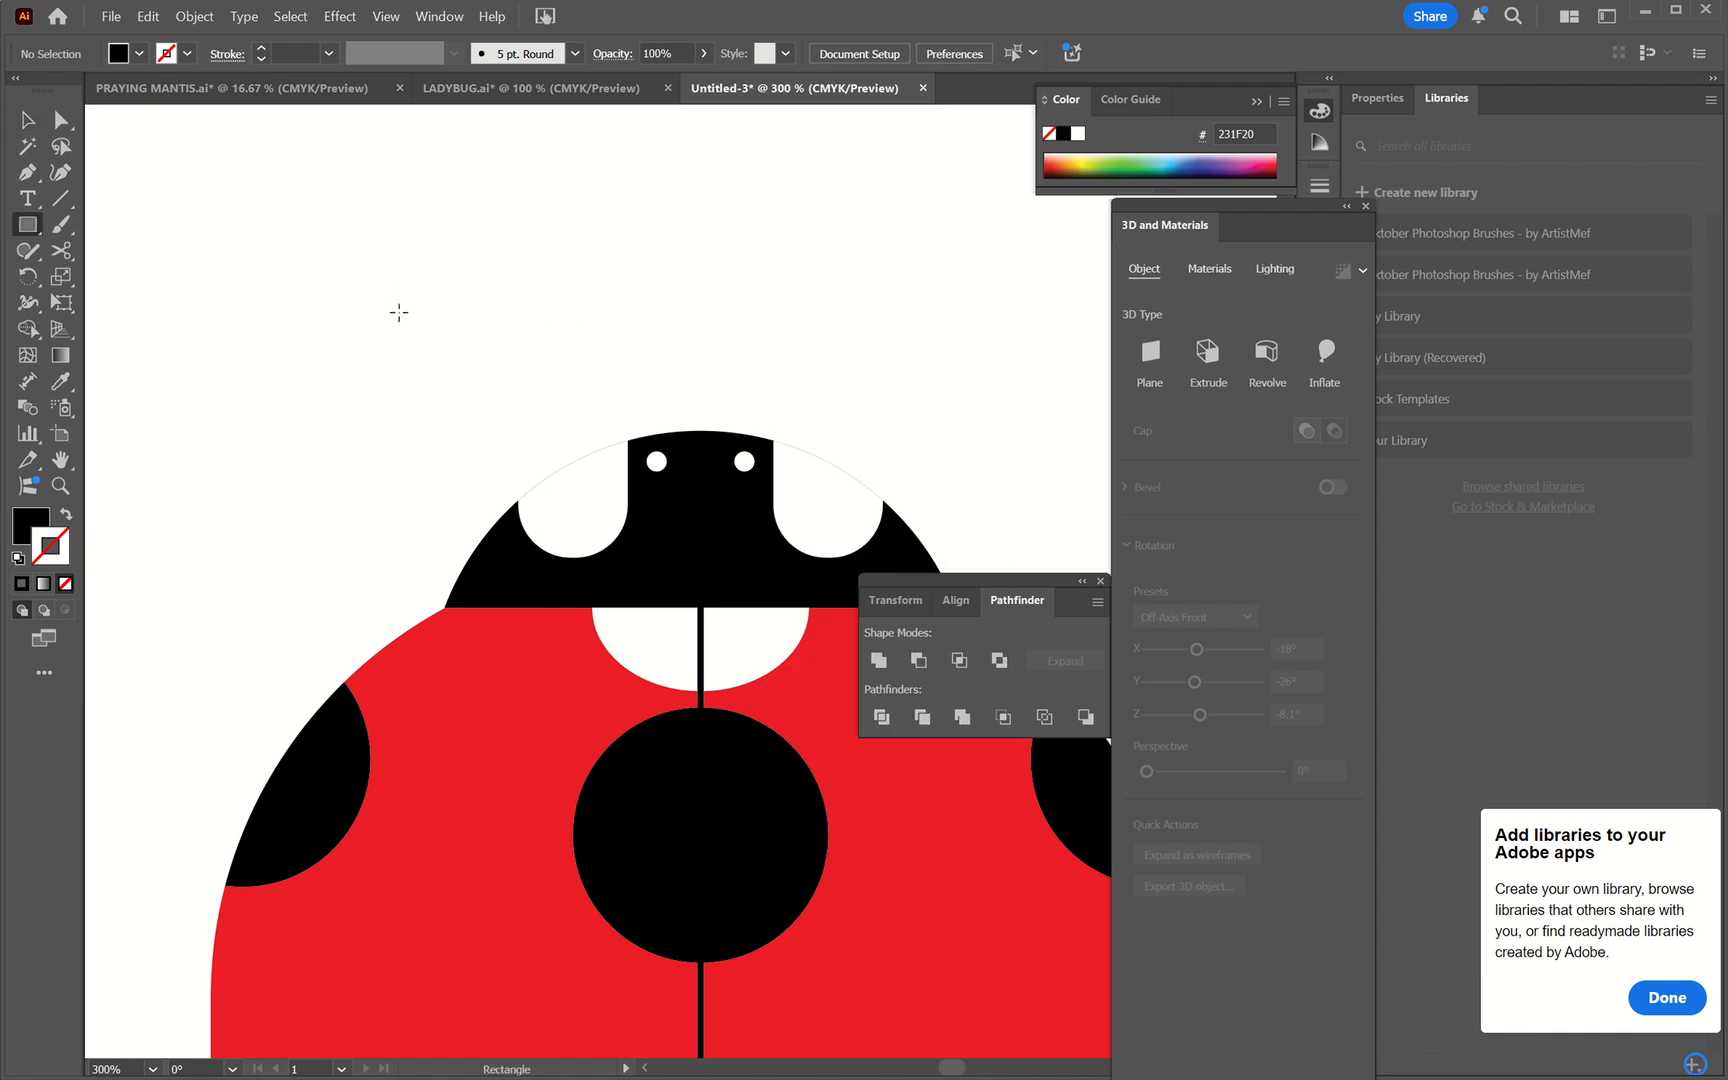
pyautogui.moveTo(395, 303); pyautogui.dragTo(479, 407)
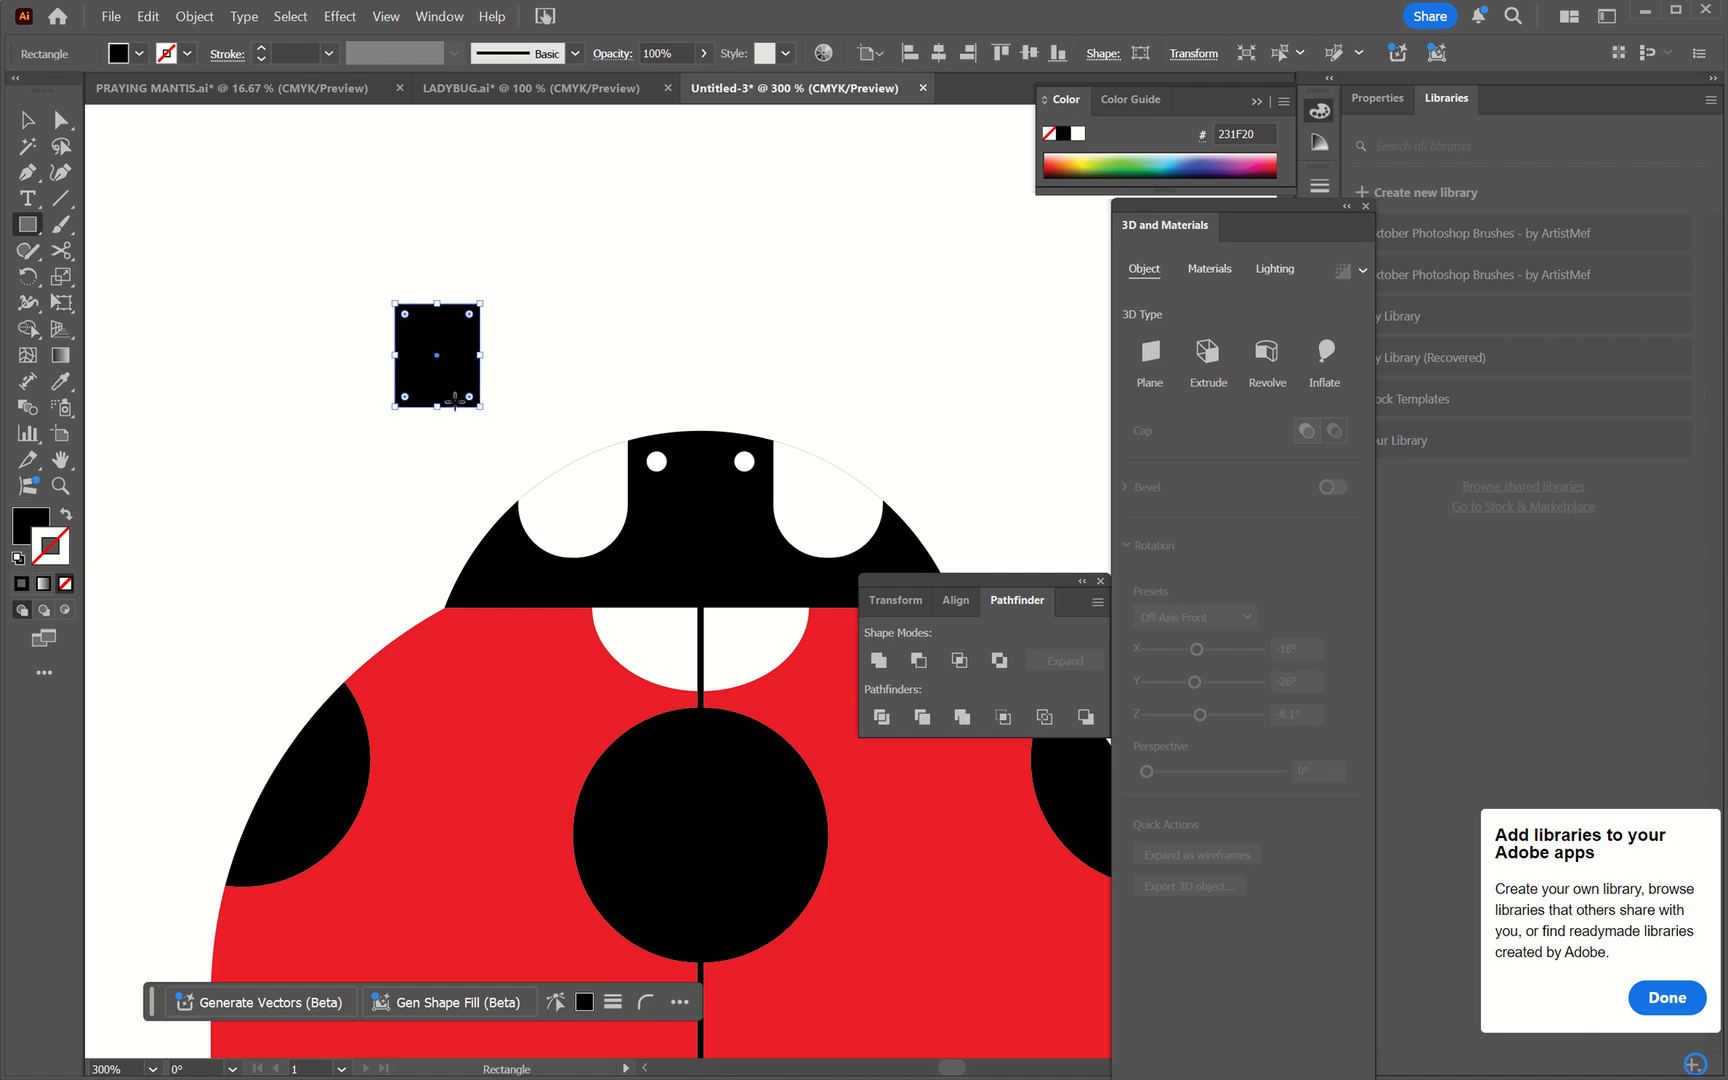
# - Round the small rectangle's two left corners fully, forming a half circle about 8.5 pt wide and 17 pt high
pyautogui.press('a')
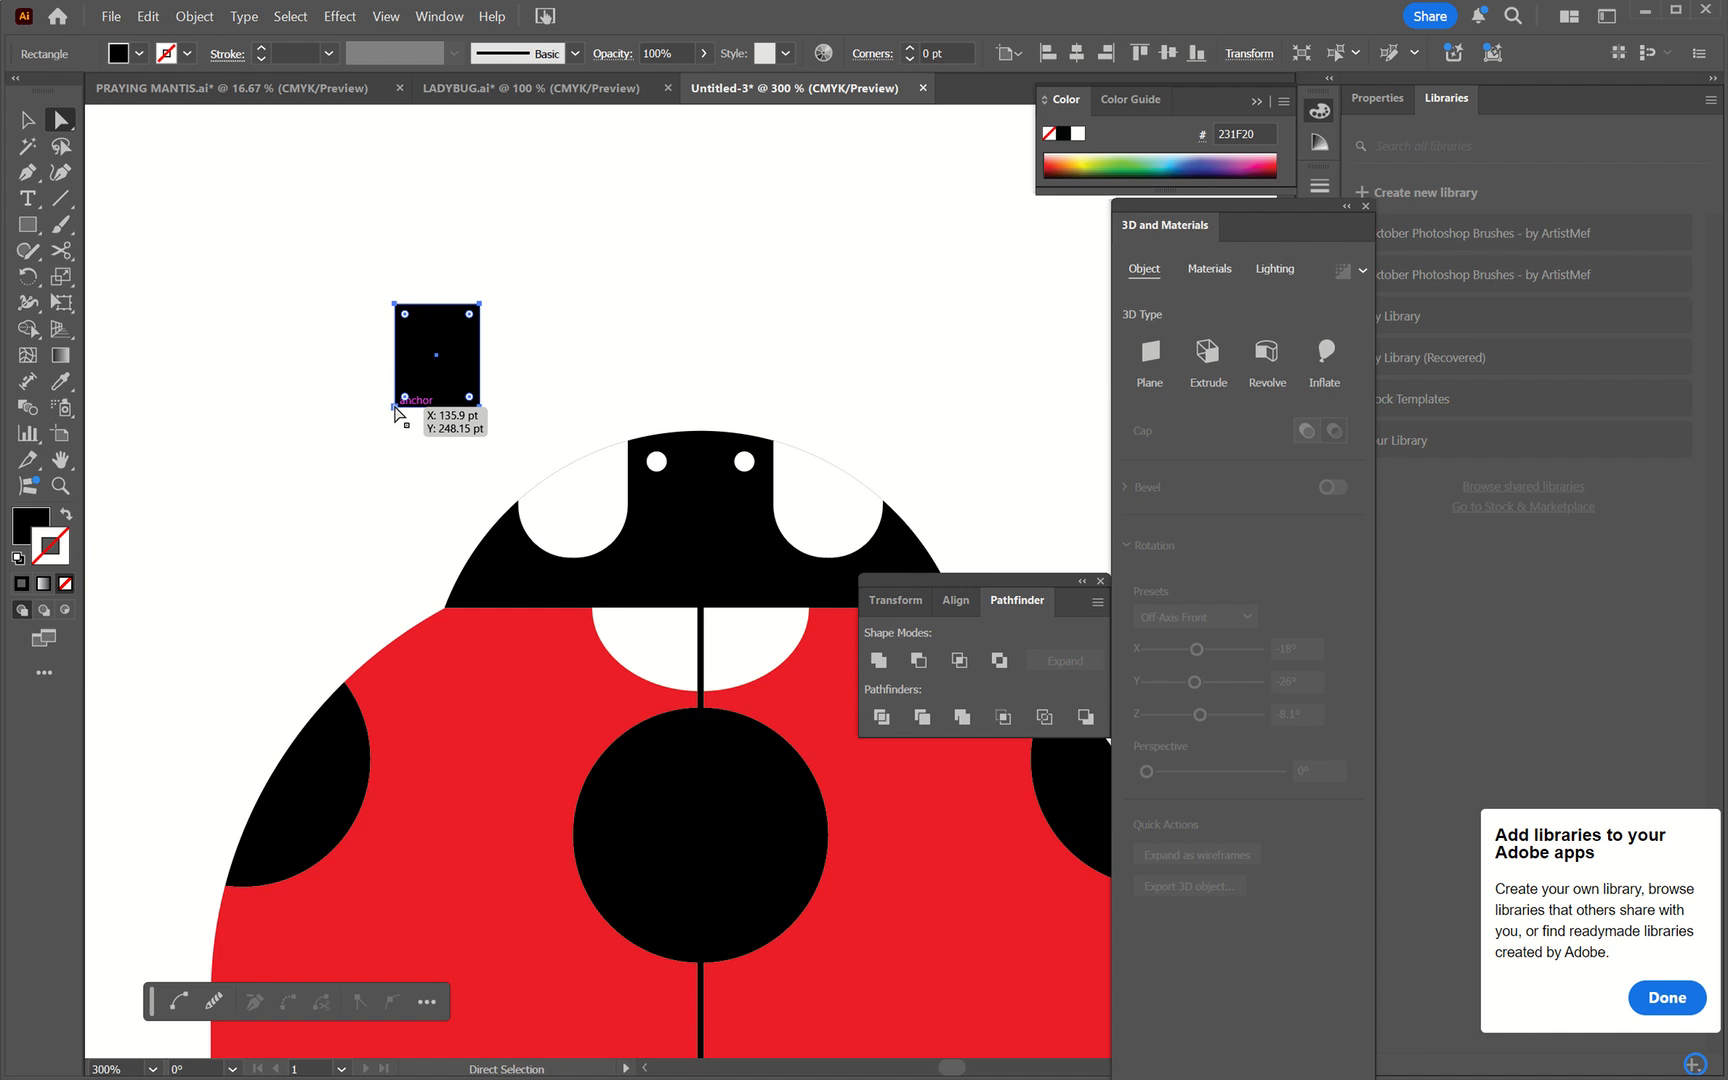
pyautogui.click(391, 406)
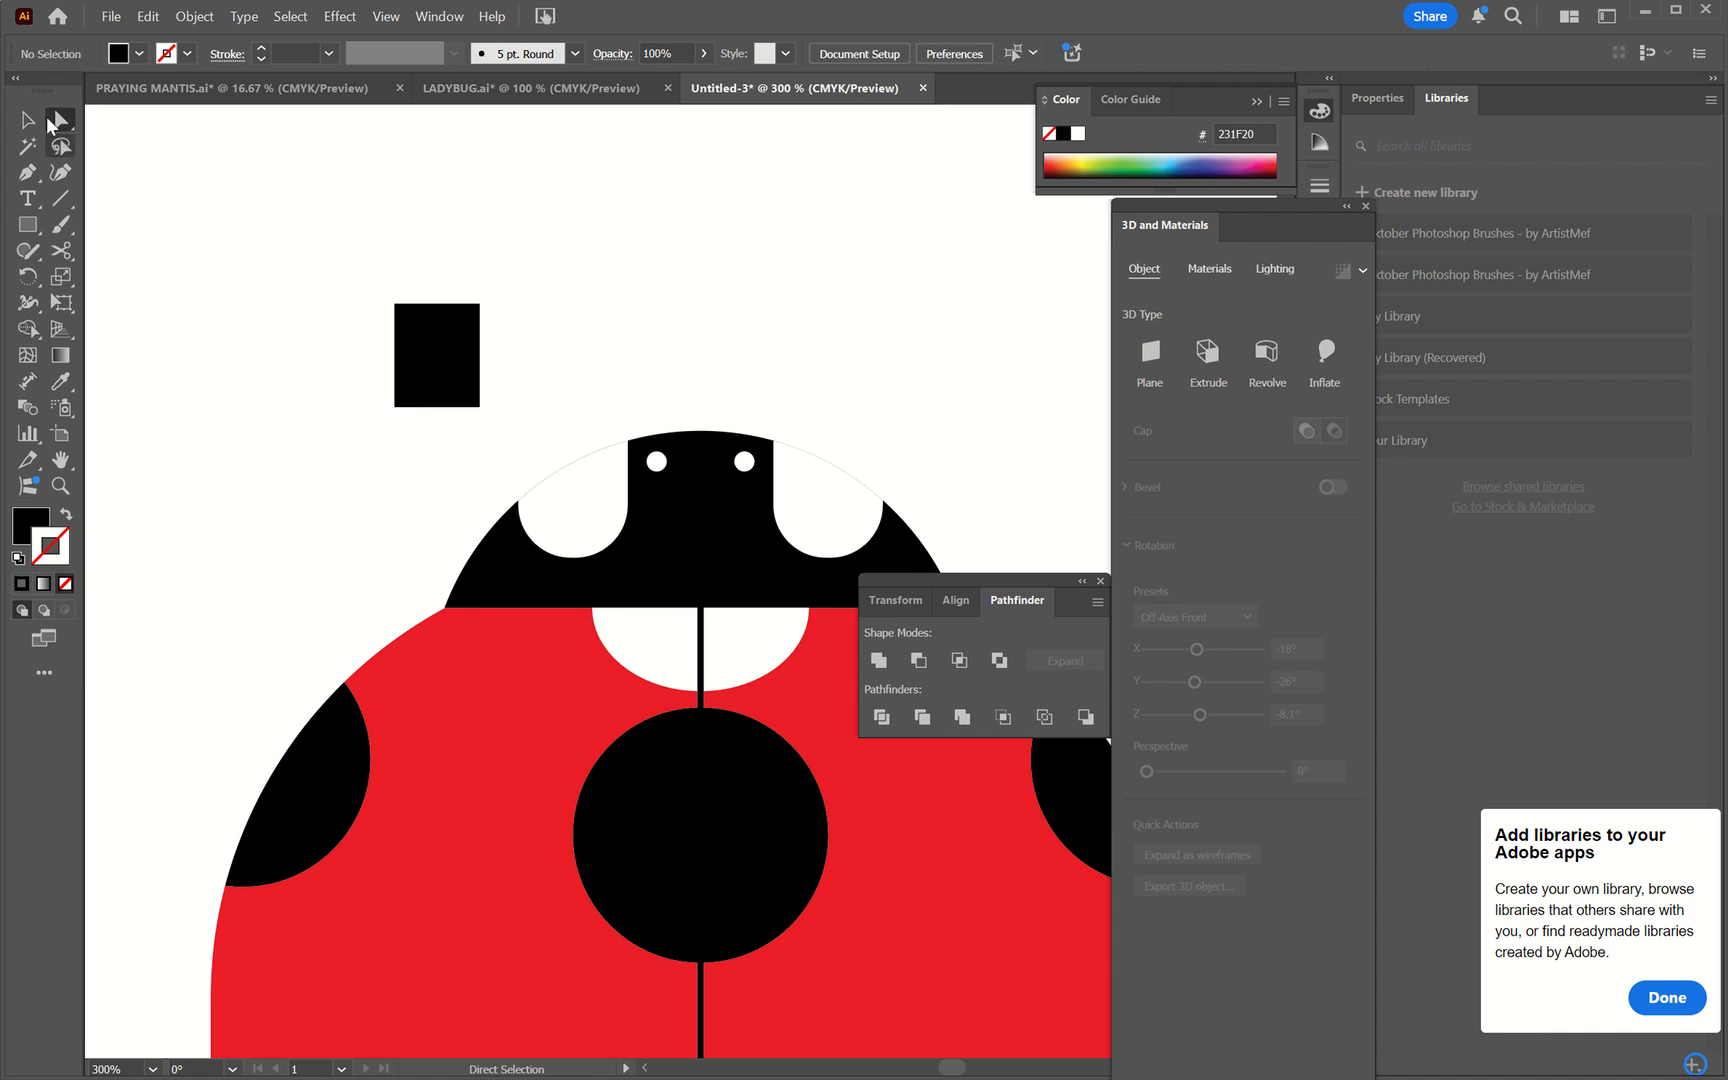
pyautogui.click(395, 407)
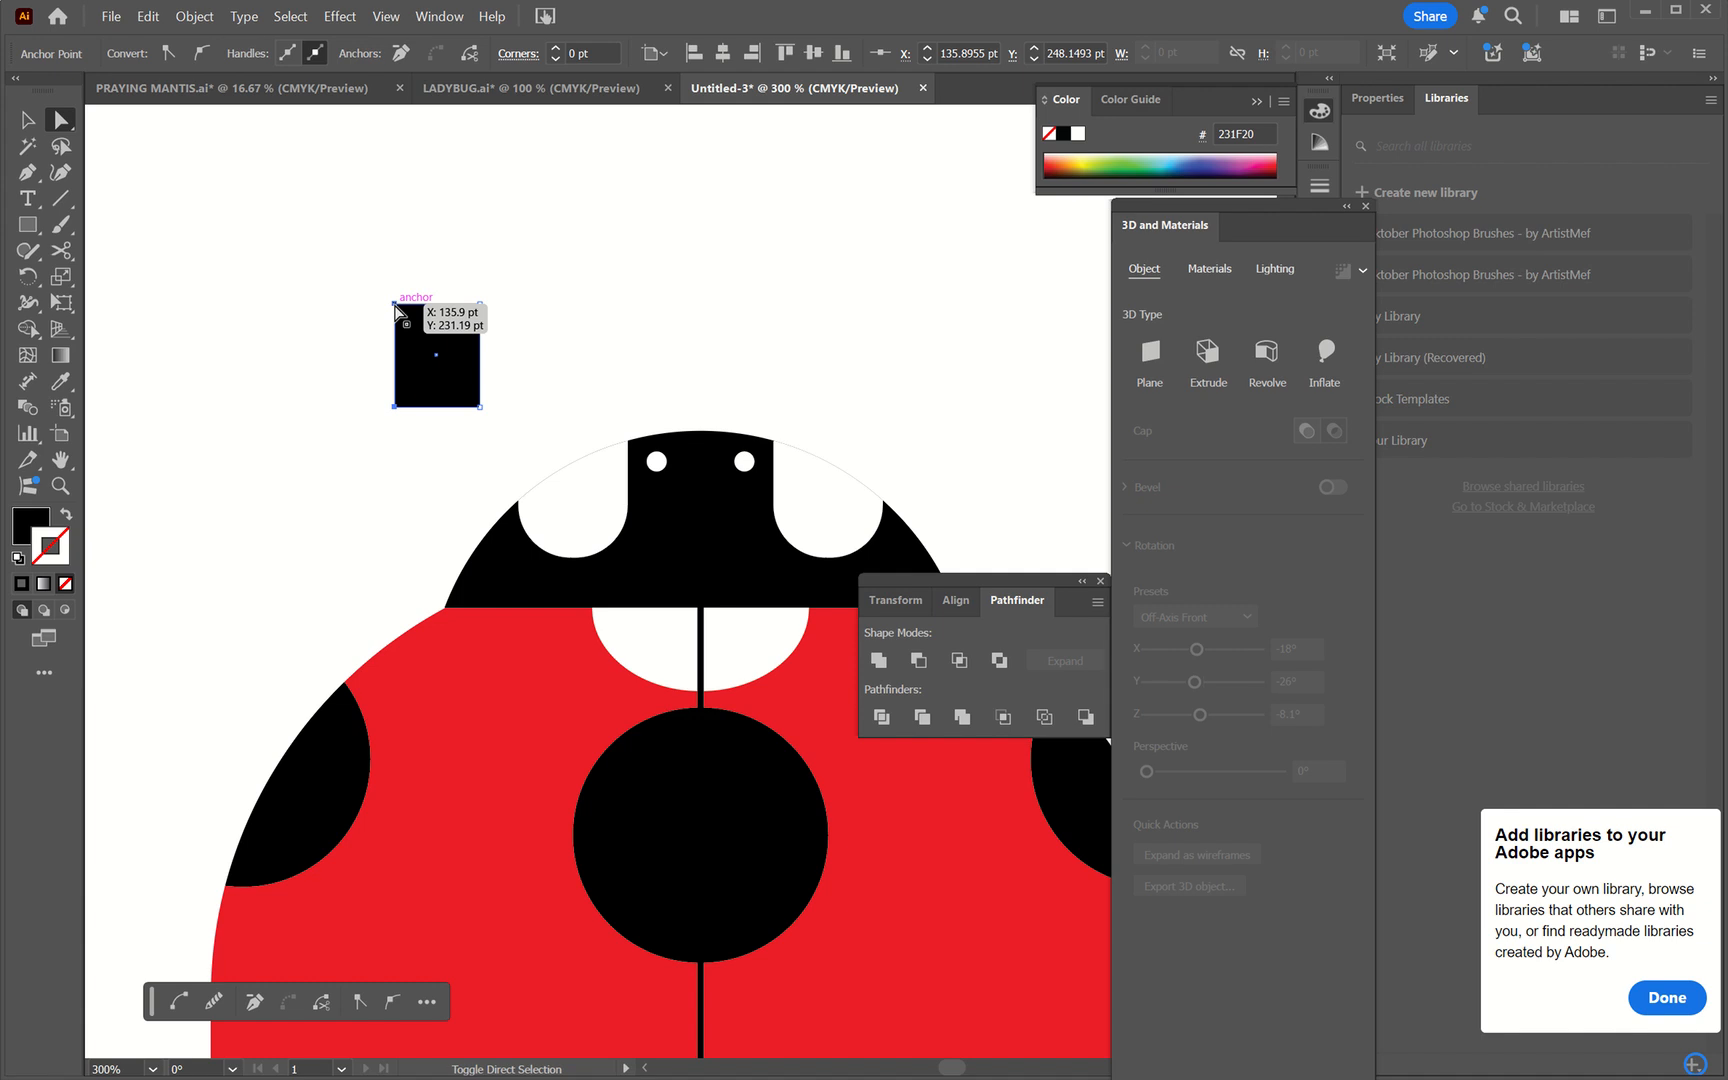
pyautogui.keyDown('shift'); pyautogui.click(396, 305); pyautogui.keyUp('shift')
pyautogui.moveTo(405, 314); pyautogui.dragTo(446, 410)
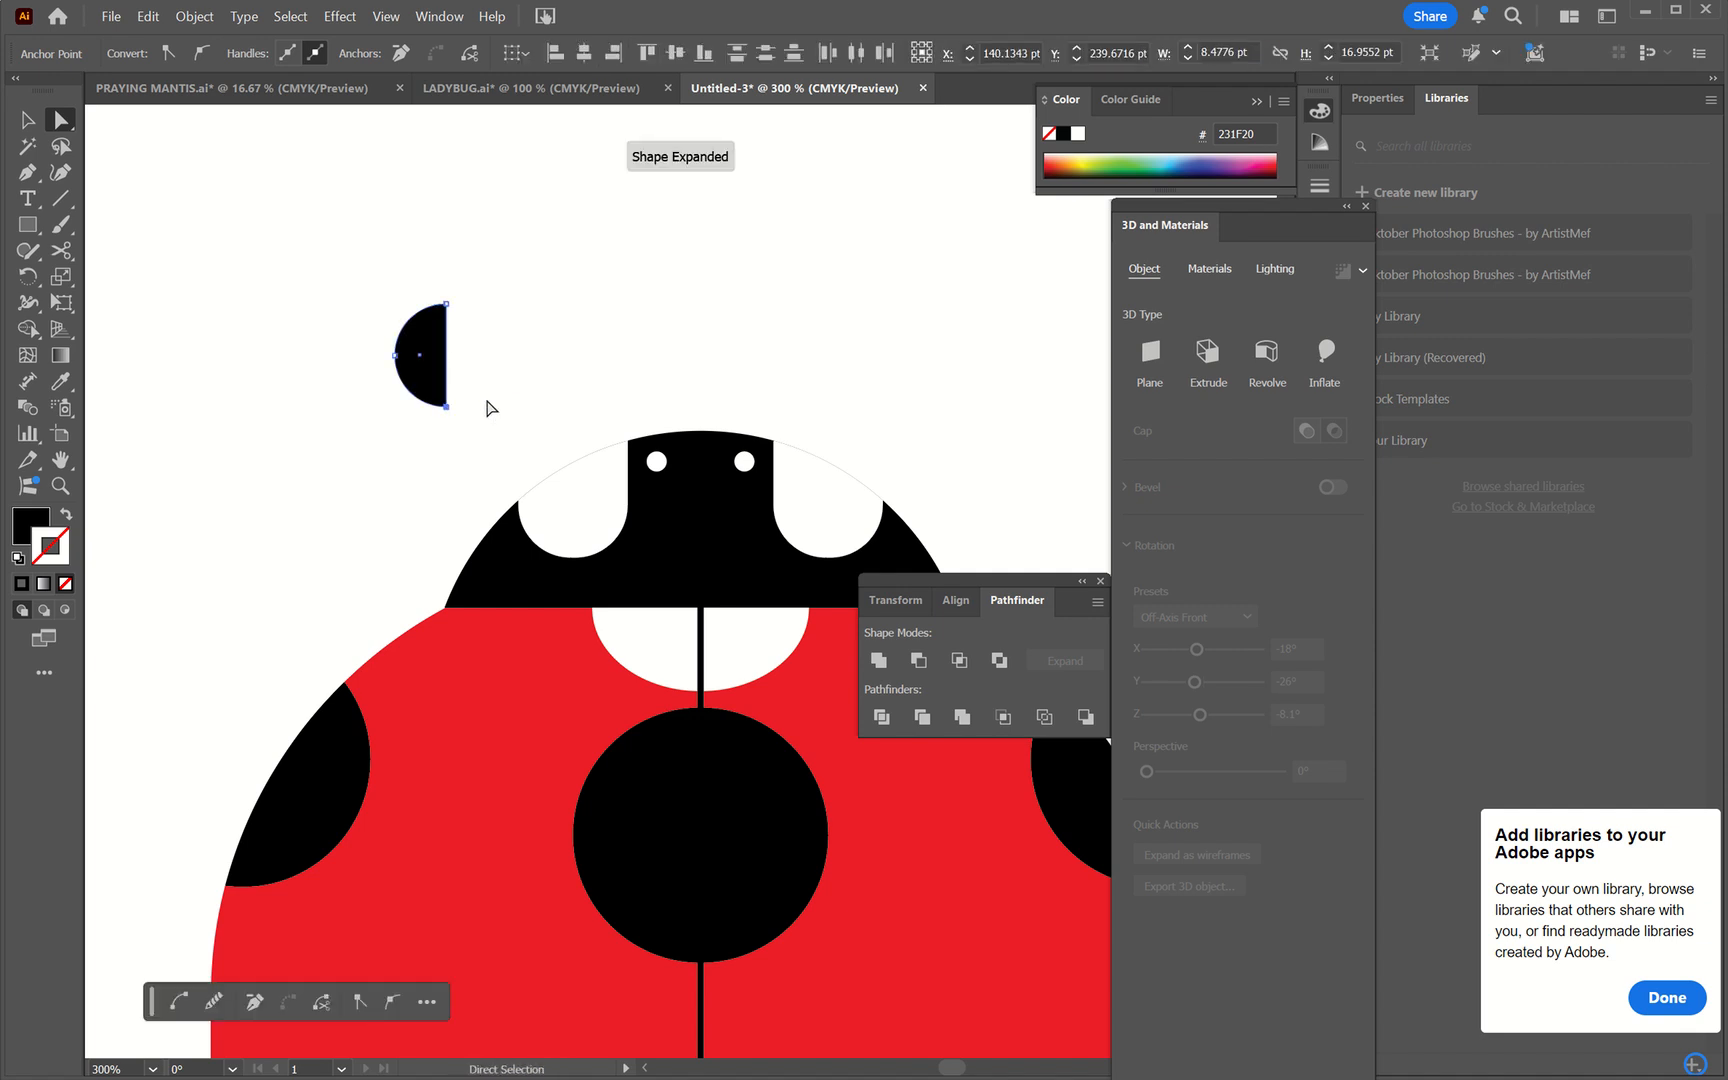
pyautogui.press('v')
pyautogui.click(490, 408)
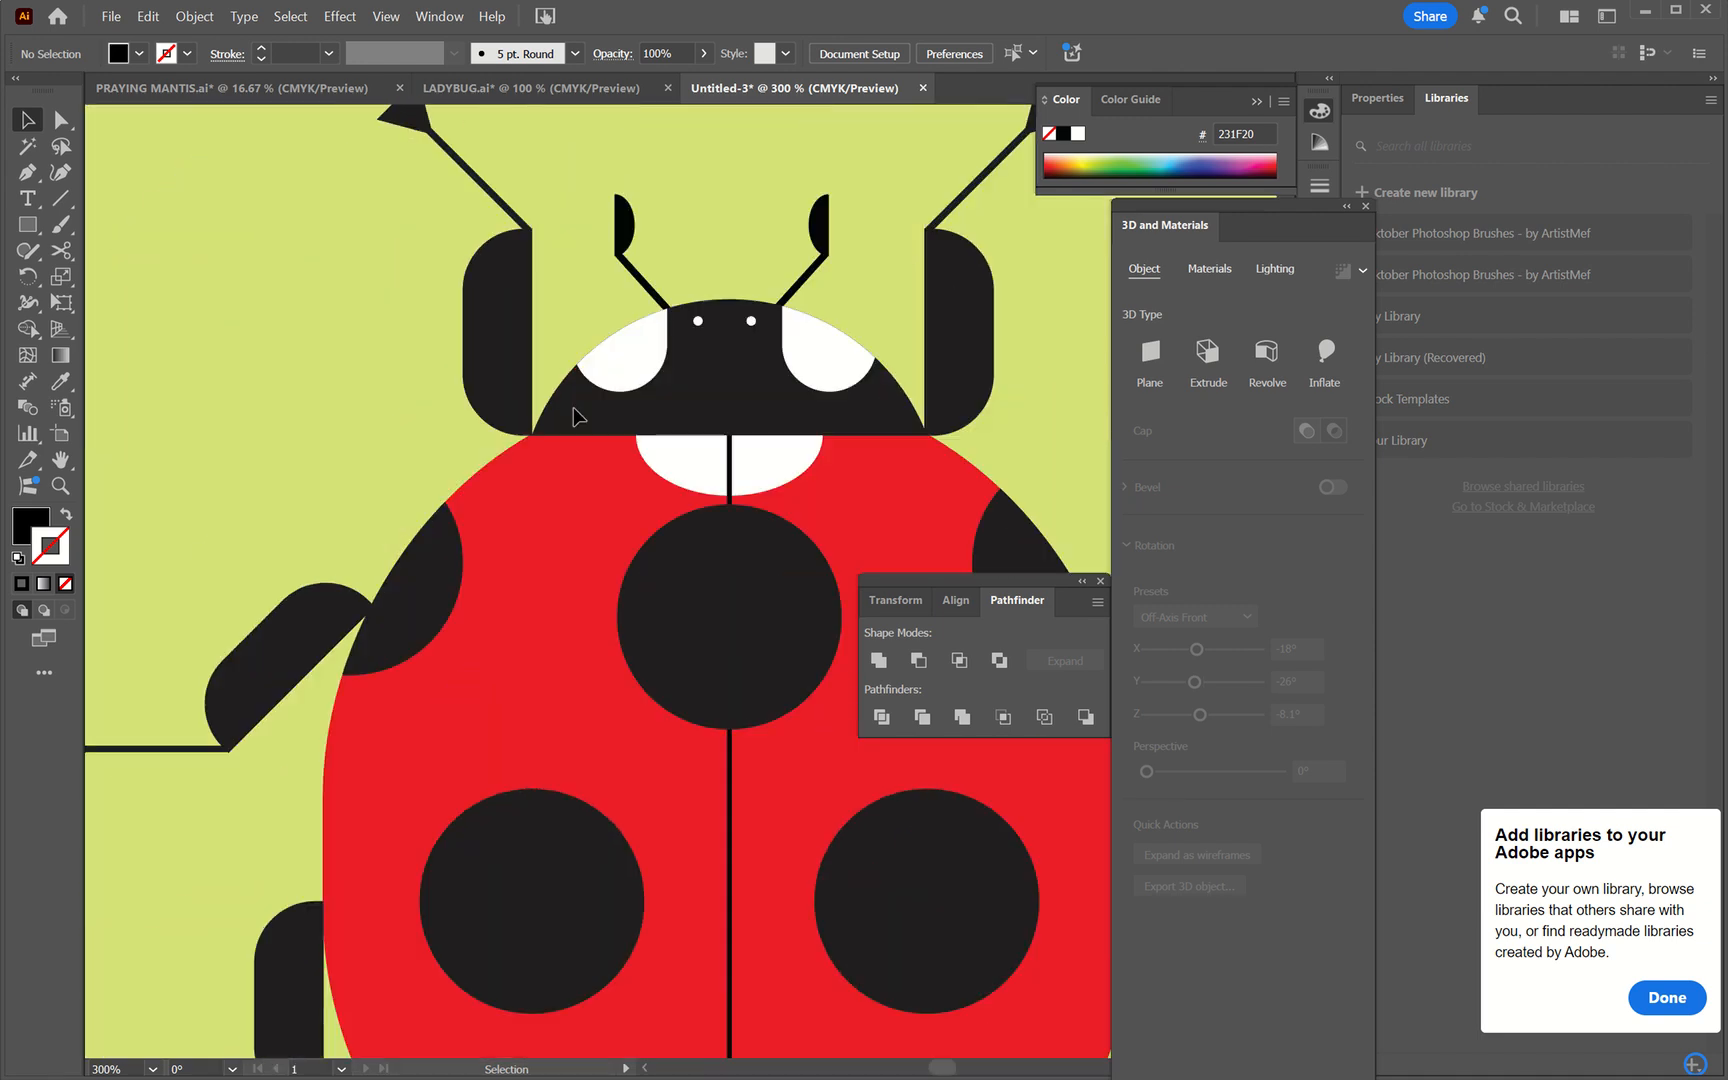
# - Move the black half circle across to the area above the head's right side, as on the reference antenna
pyautogui.scroll(9, 579, 418)
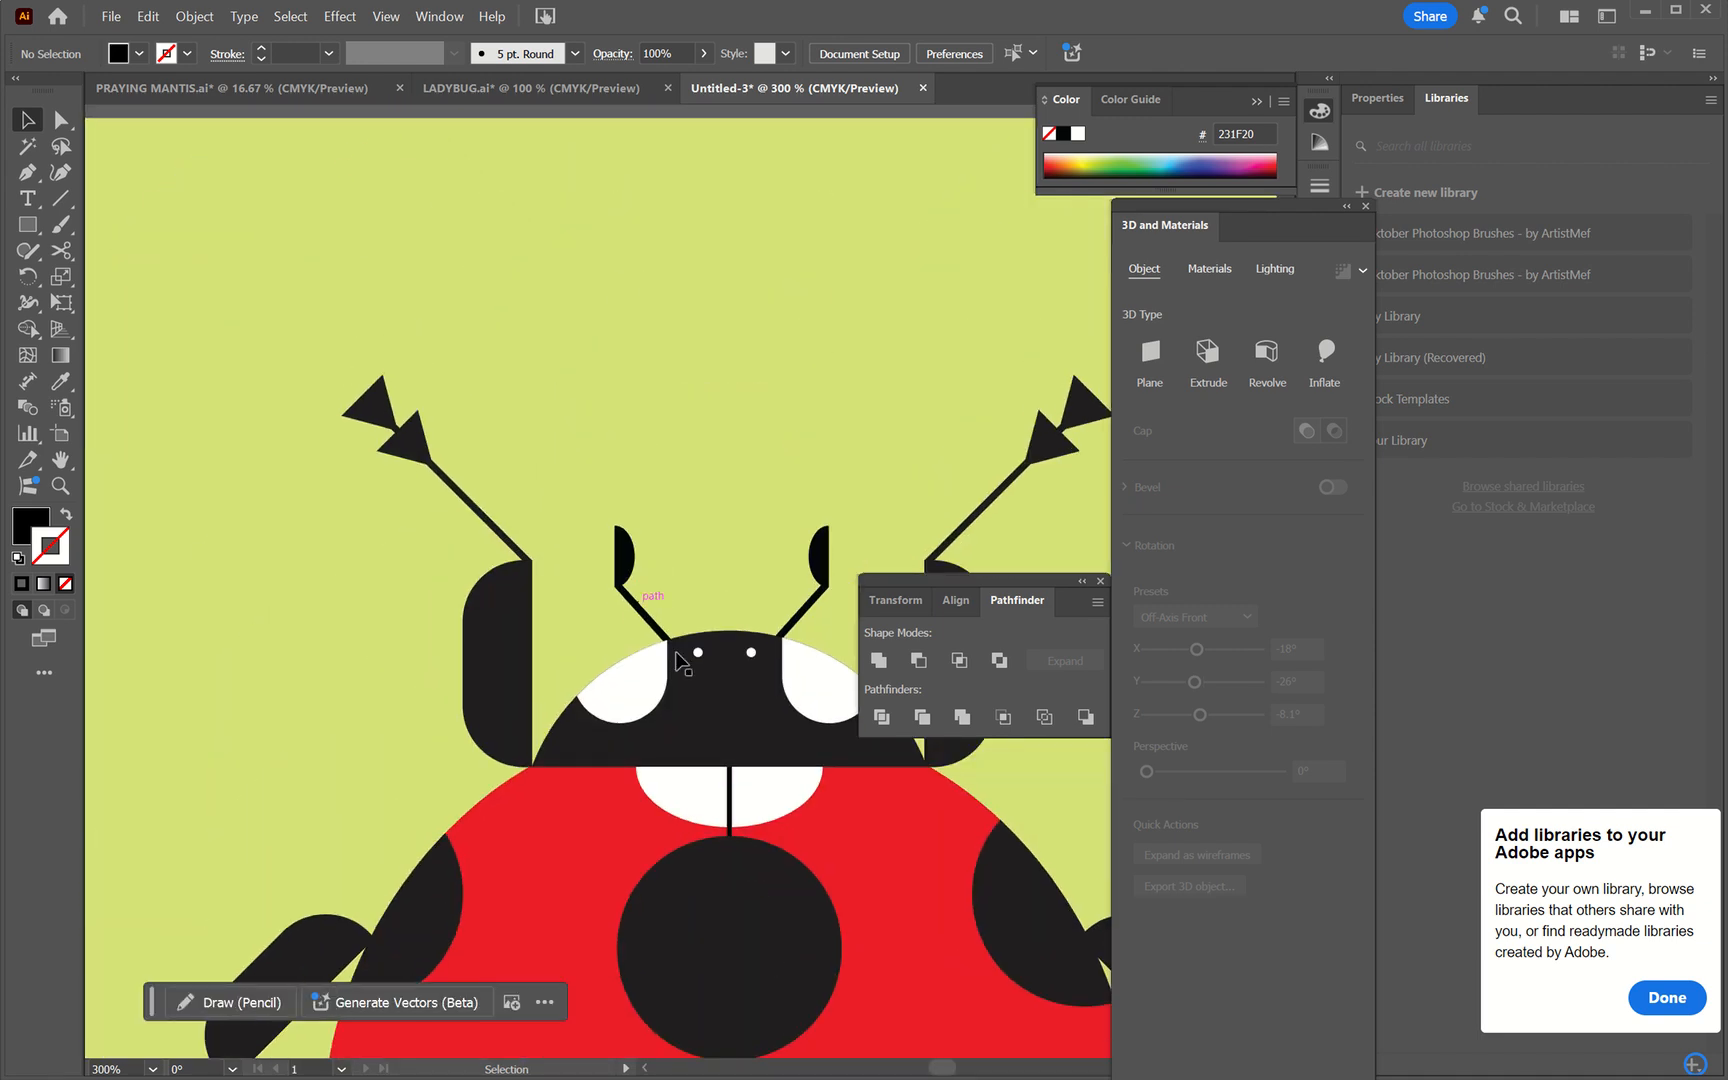
pyautogui.hscroll(10, 690, 674)
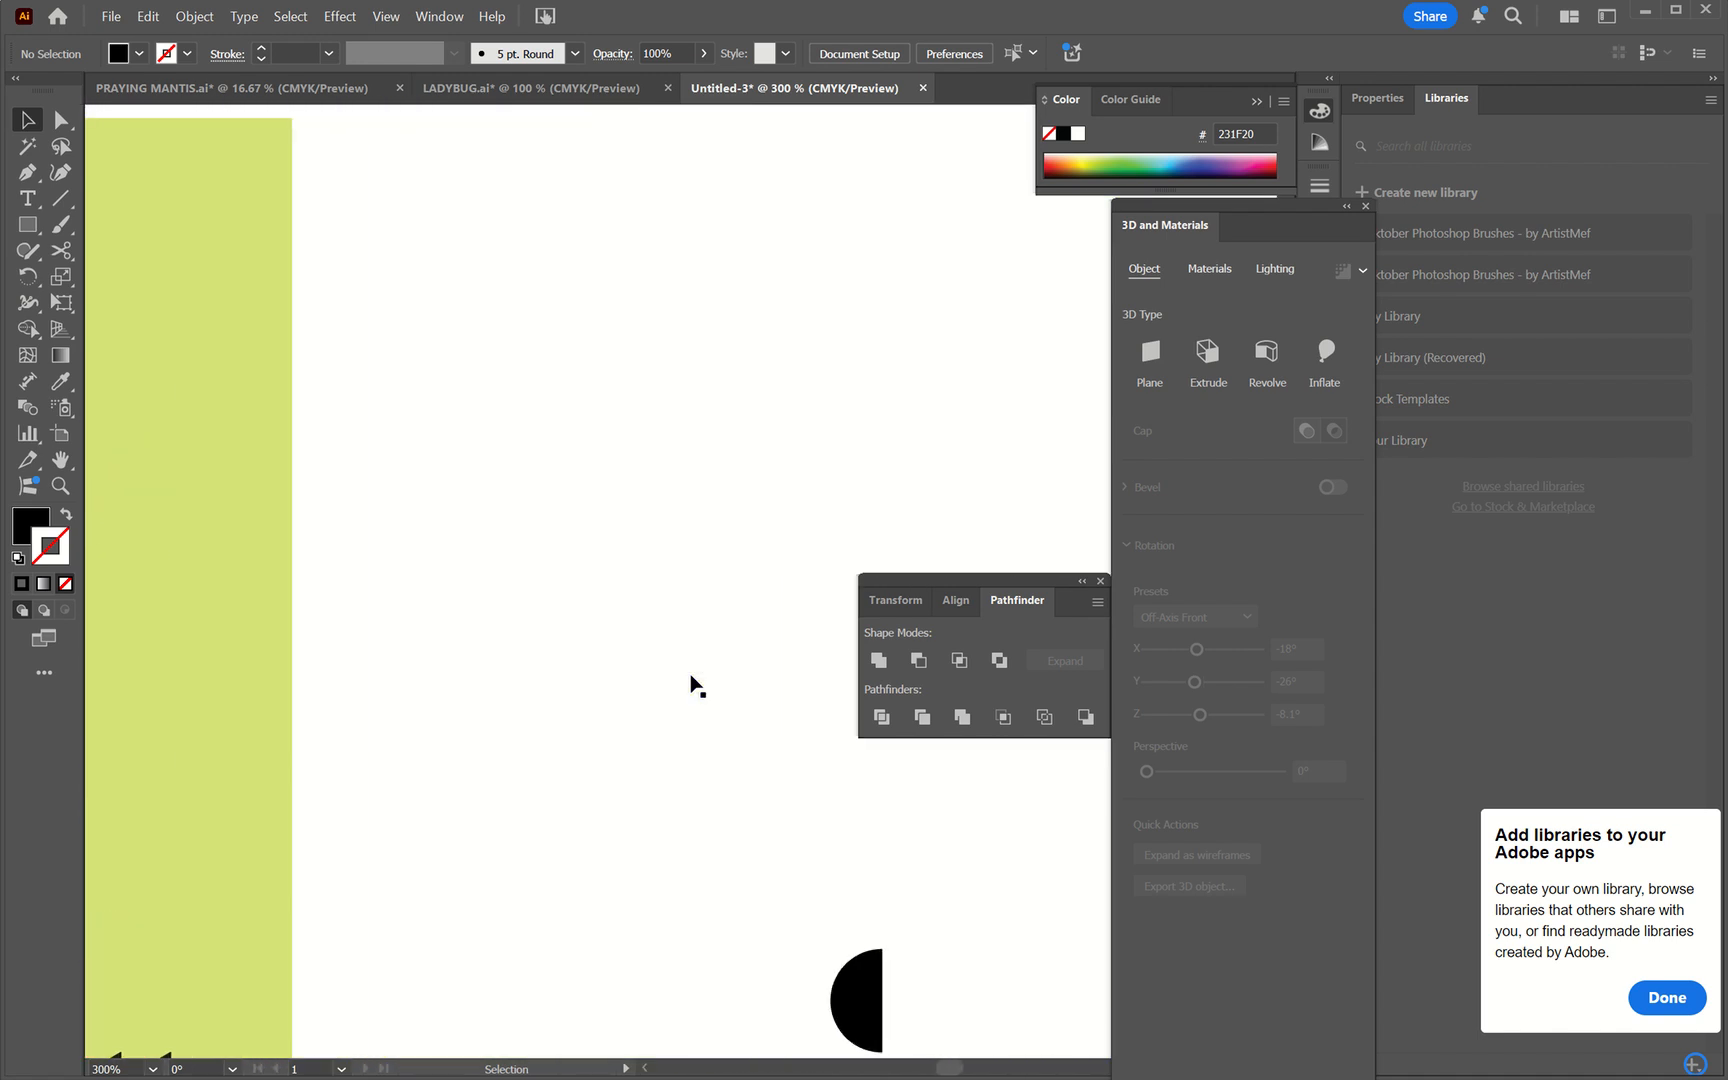
pyautogui.hscroll(3, 694, 686)
pyautogui.scroll(-6, 694, 686)
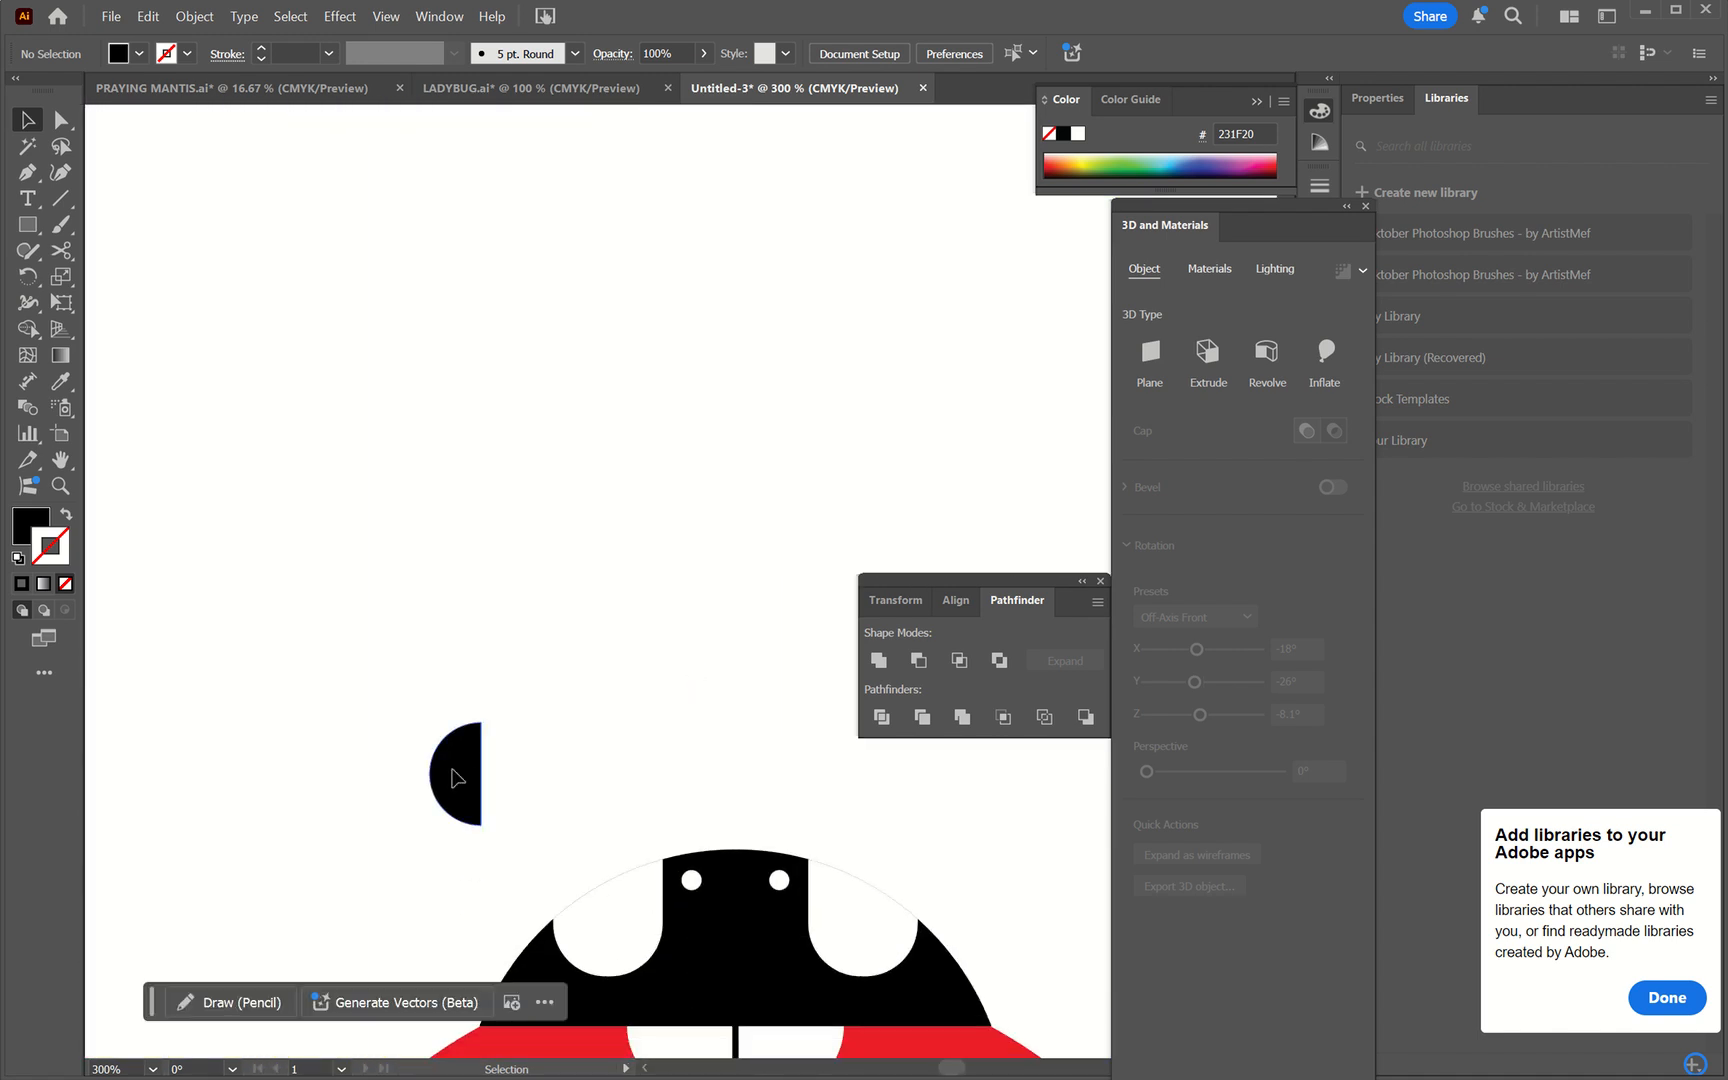
pyautogui.moveTo(455, 777); pyautogui.dragTo(868, 765)
pyautogui.hscroll(1, 868, 765)
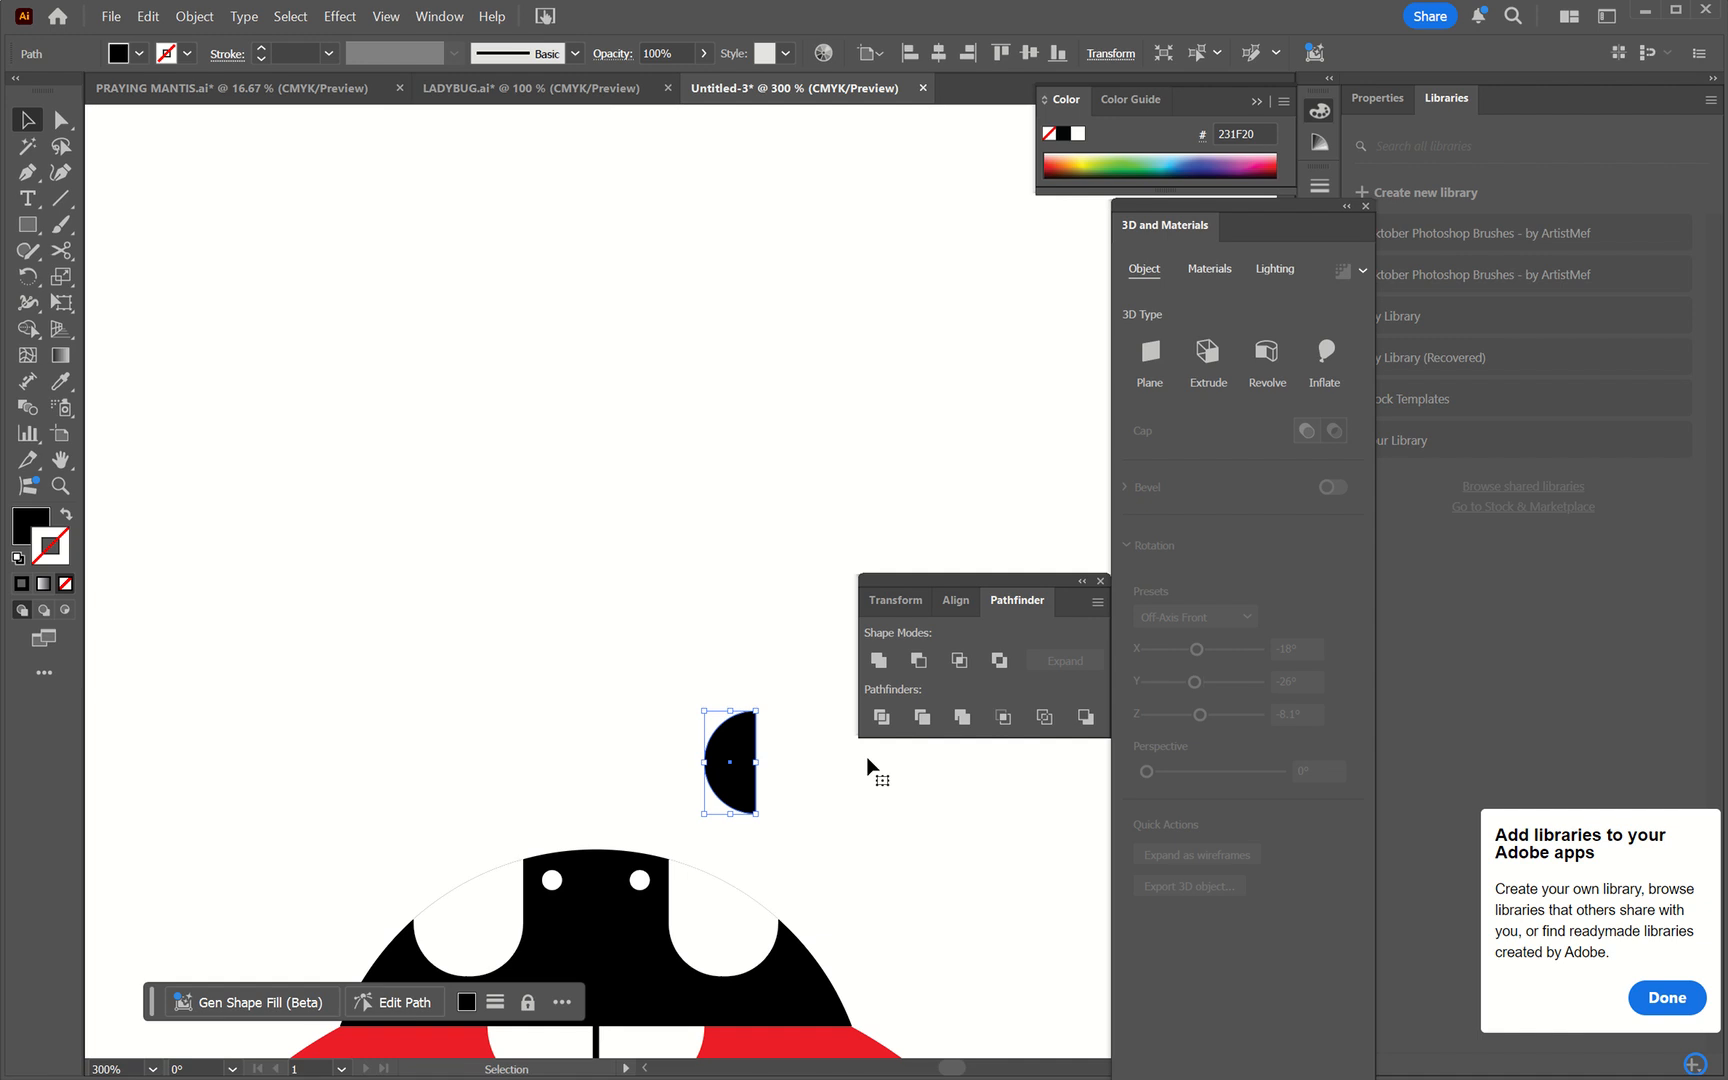
pyautogui.moveTo(745, 776); pyautogui.dragTo(801, 737)
# - Shift the half circle slightly down and inward toward the head, following the reference ladybug's antenna position
pyautogui.hotkey('ctrl', '-')
pyautogui.hotkey('ctrl', '-')
pyautogui.hscroll(-8, 801, 742)
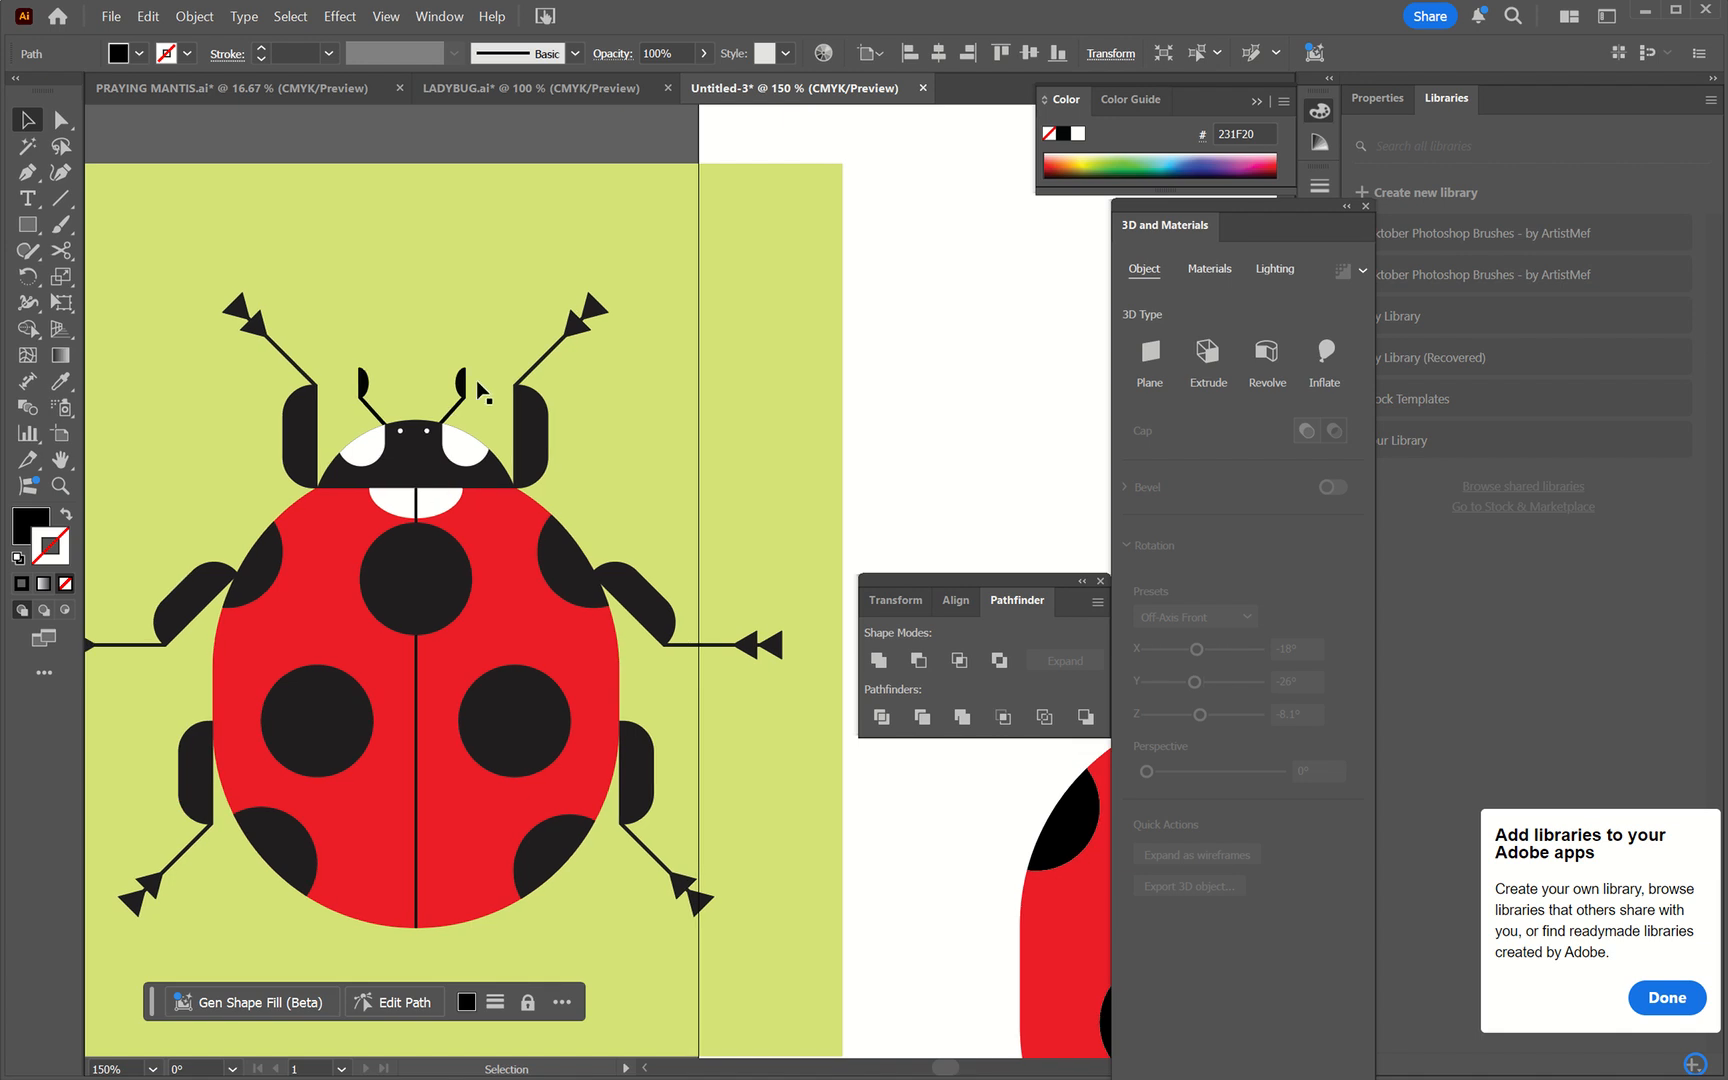
pyautogui.hscroll(2, 598, 588)
pyautogui.hscroll(5, 596, 586)
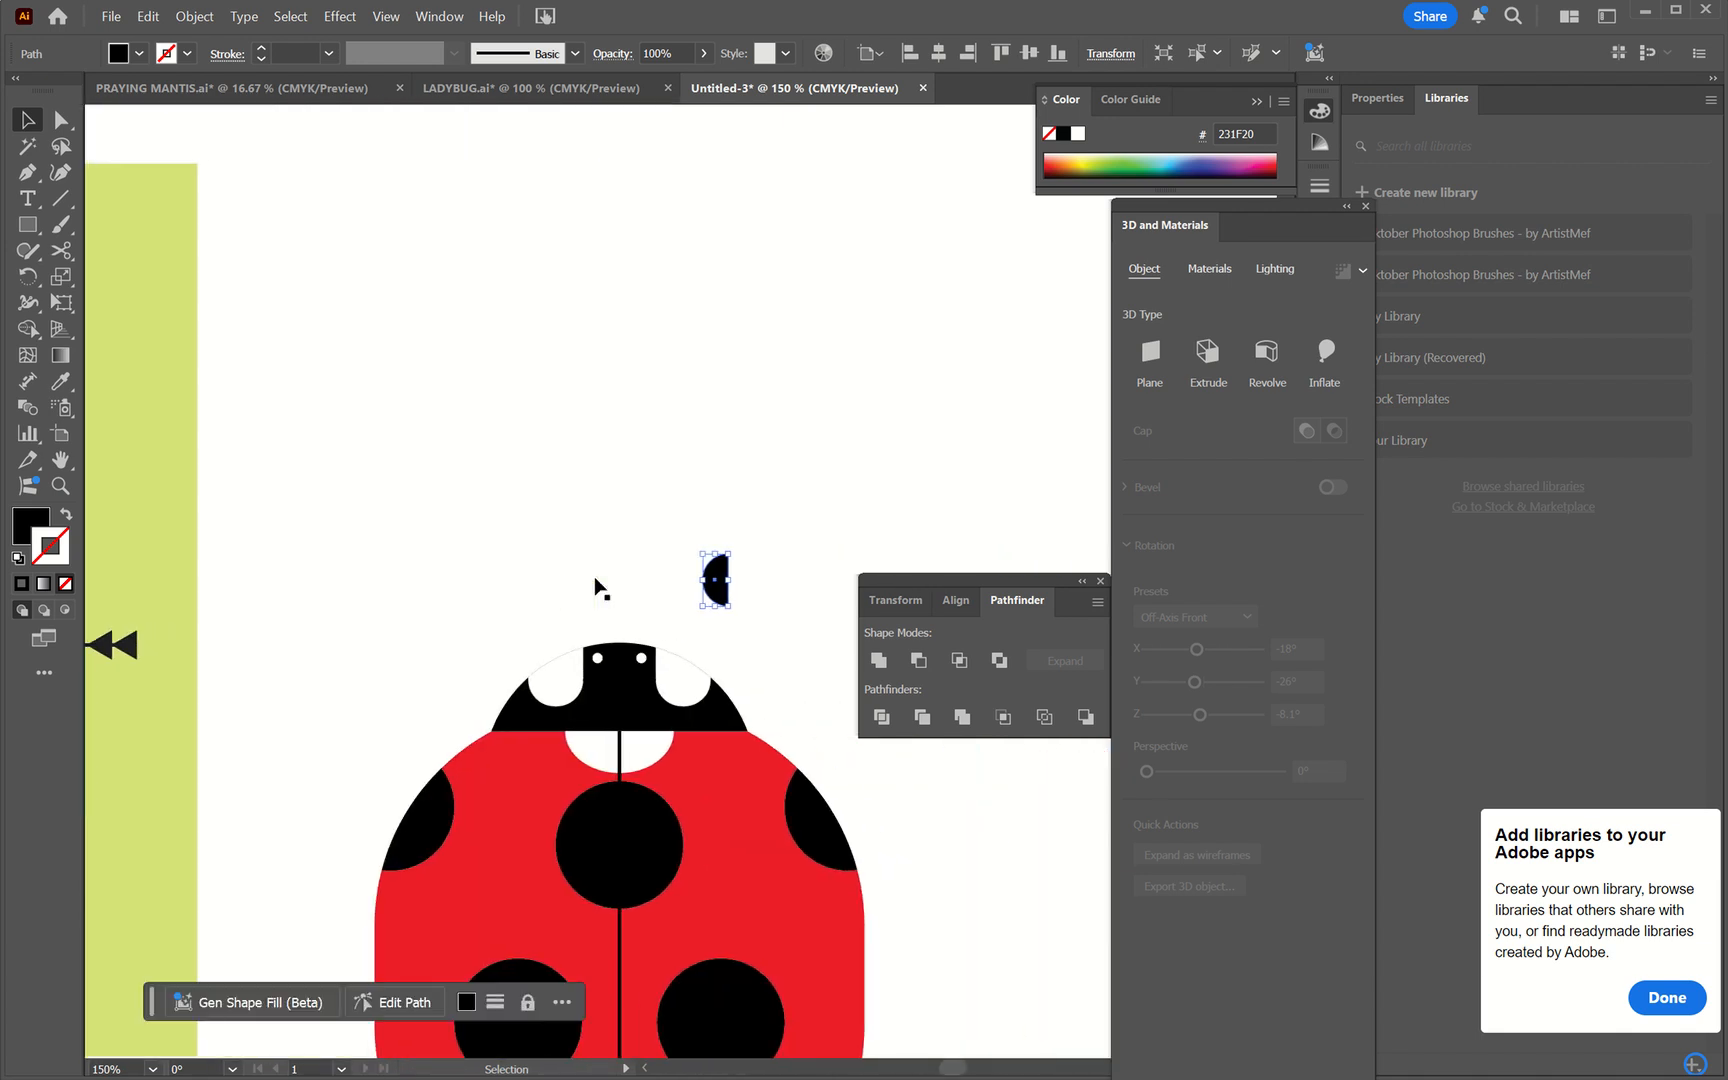
pyautogui.moveTo(714, 590); pyautogui.dragTo(689, 600)
# - Draw a straight antenna stalk with a 1 pt black stroke and no fill, about 19 pt long, from the right white patch's inner top corner to the half circle's lower corner
pyautogui.click(31, 176)
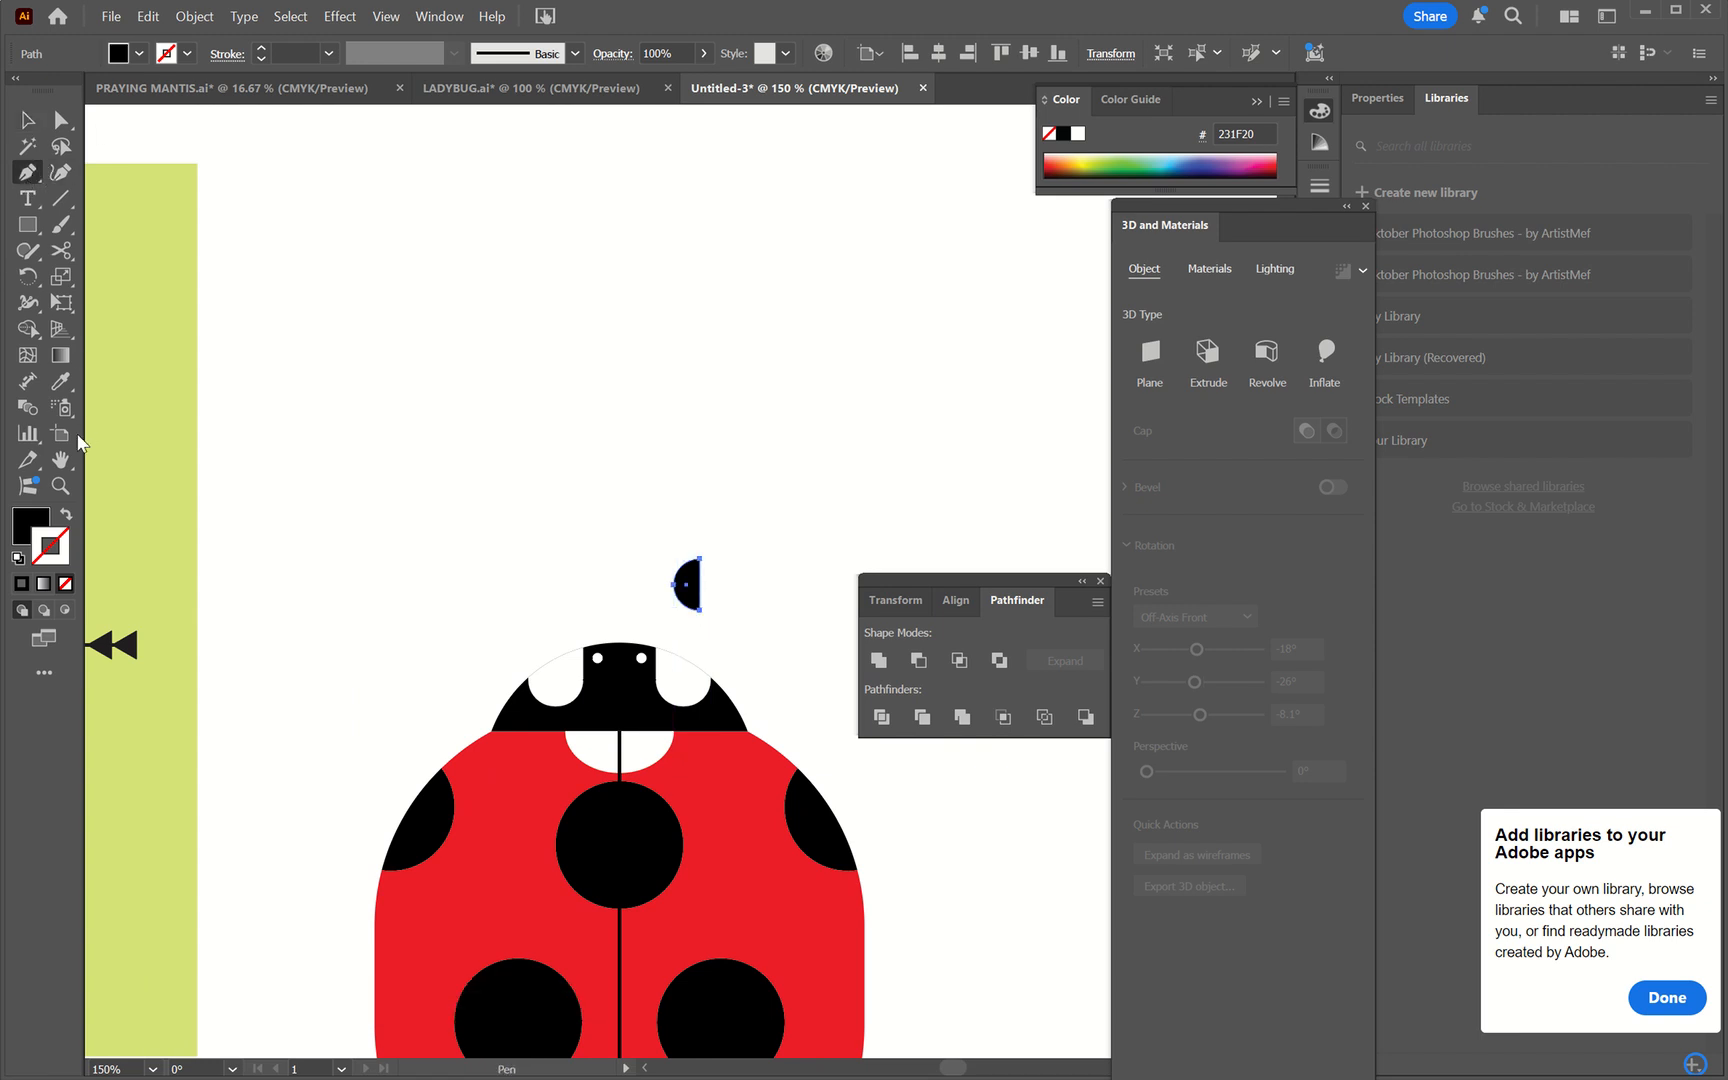
pyautogui.press('v')
pyautogui.click(364, 435)
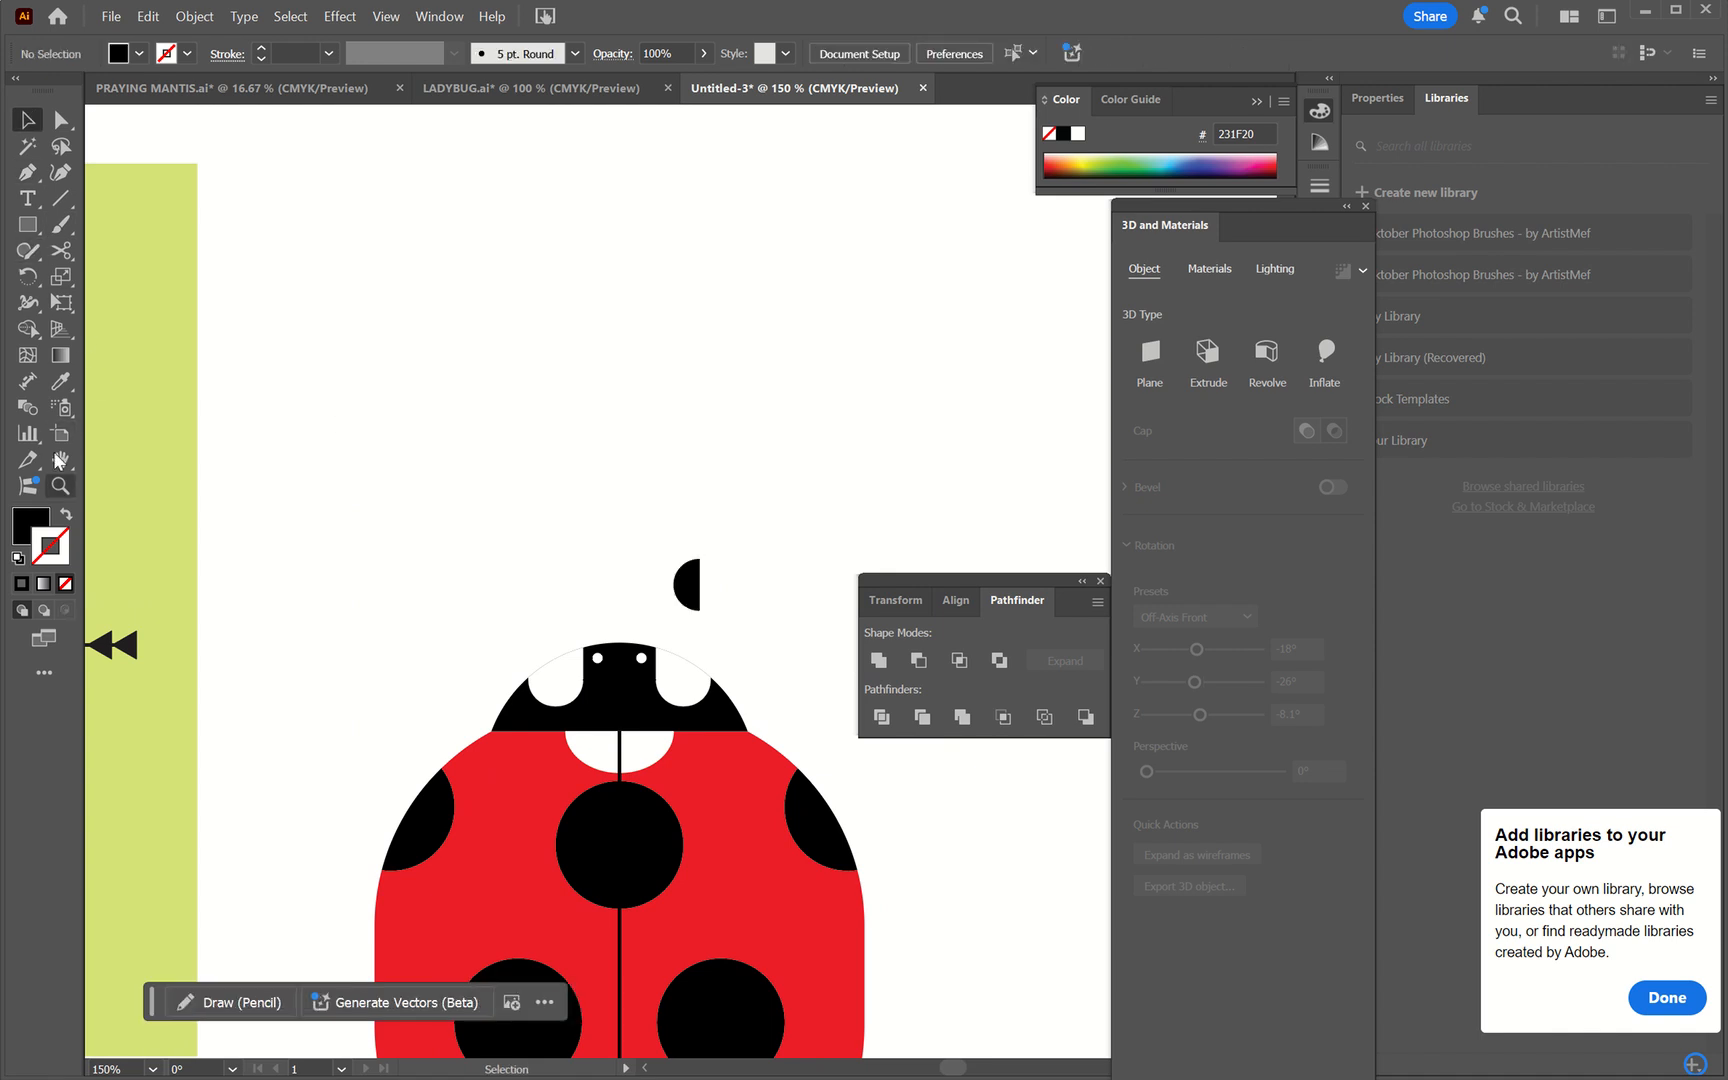
pyautogui.press('p')
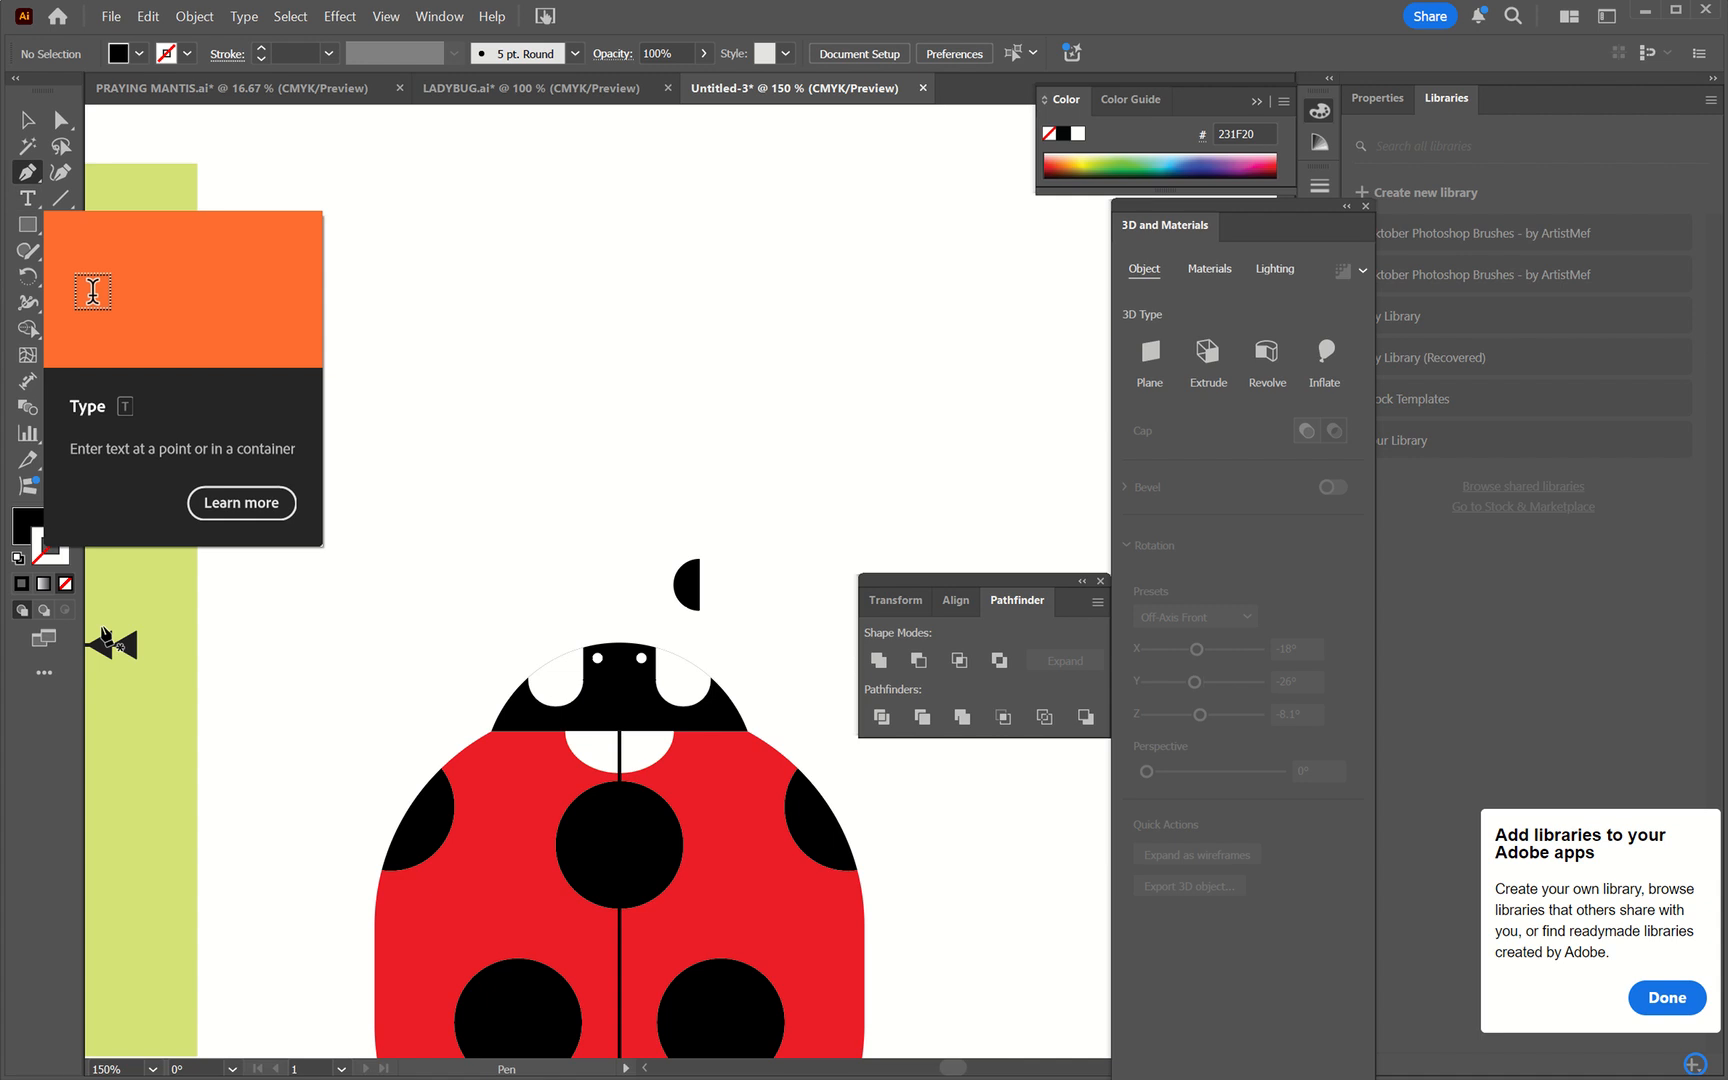
pyautogui.click(66, 516)
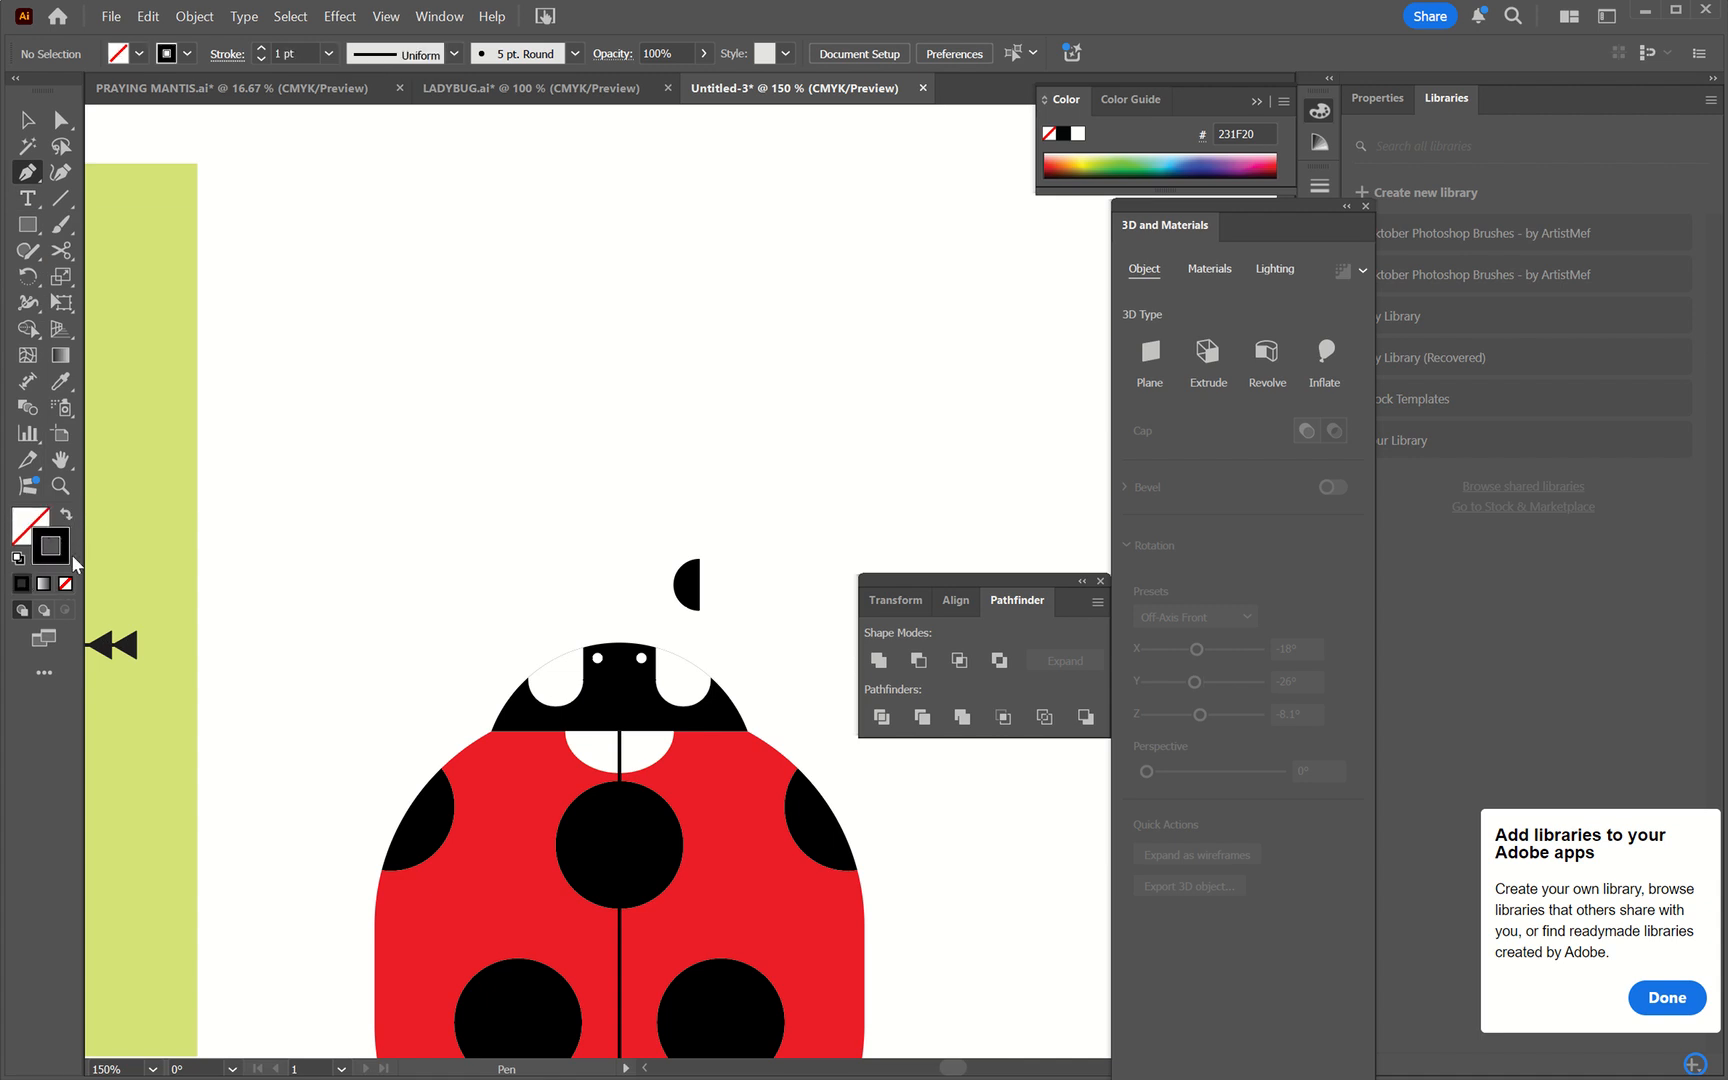
pyautogui.hotkey('ctrl', '=')
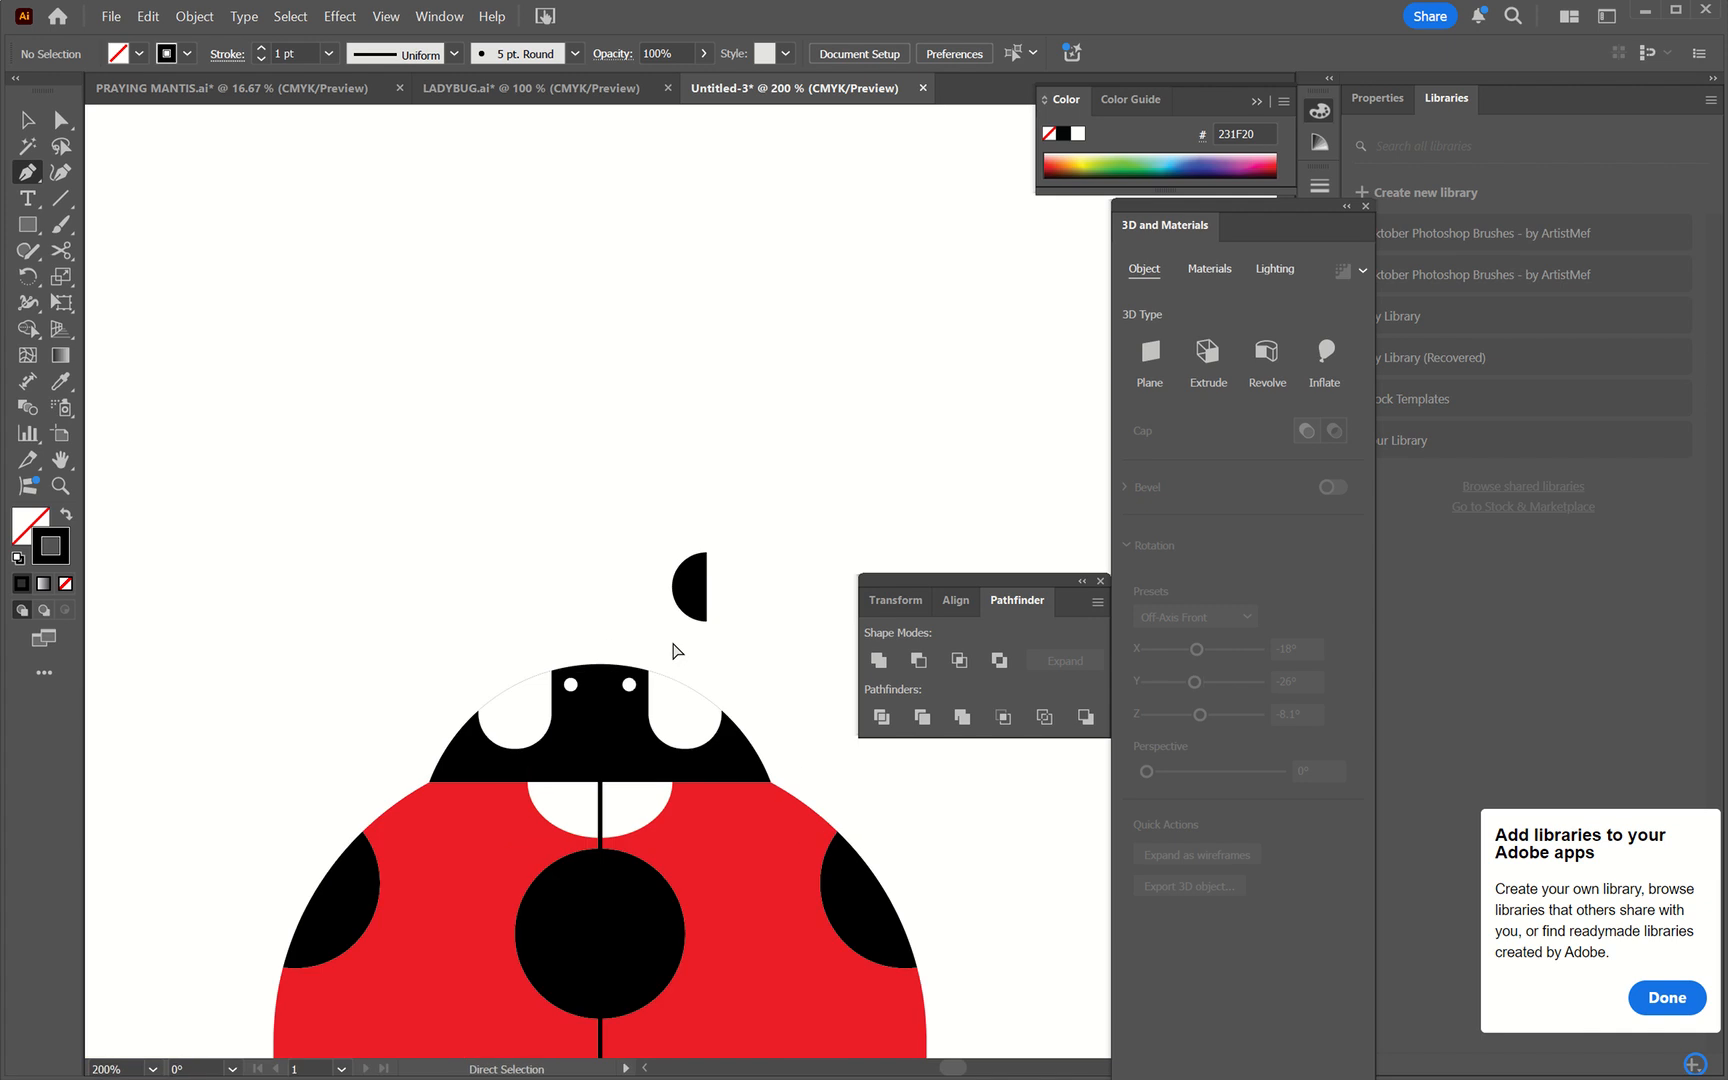
pyautogui.hotkey('ctrl', '=')
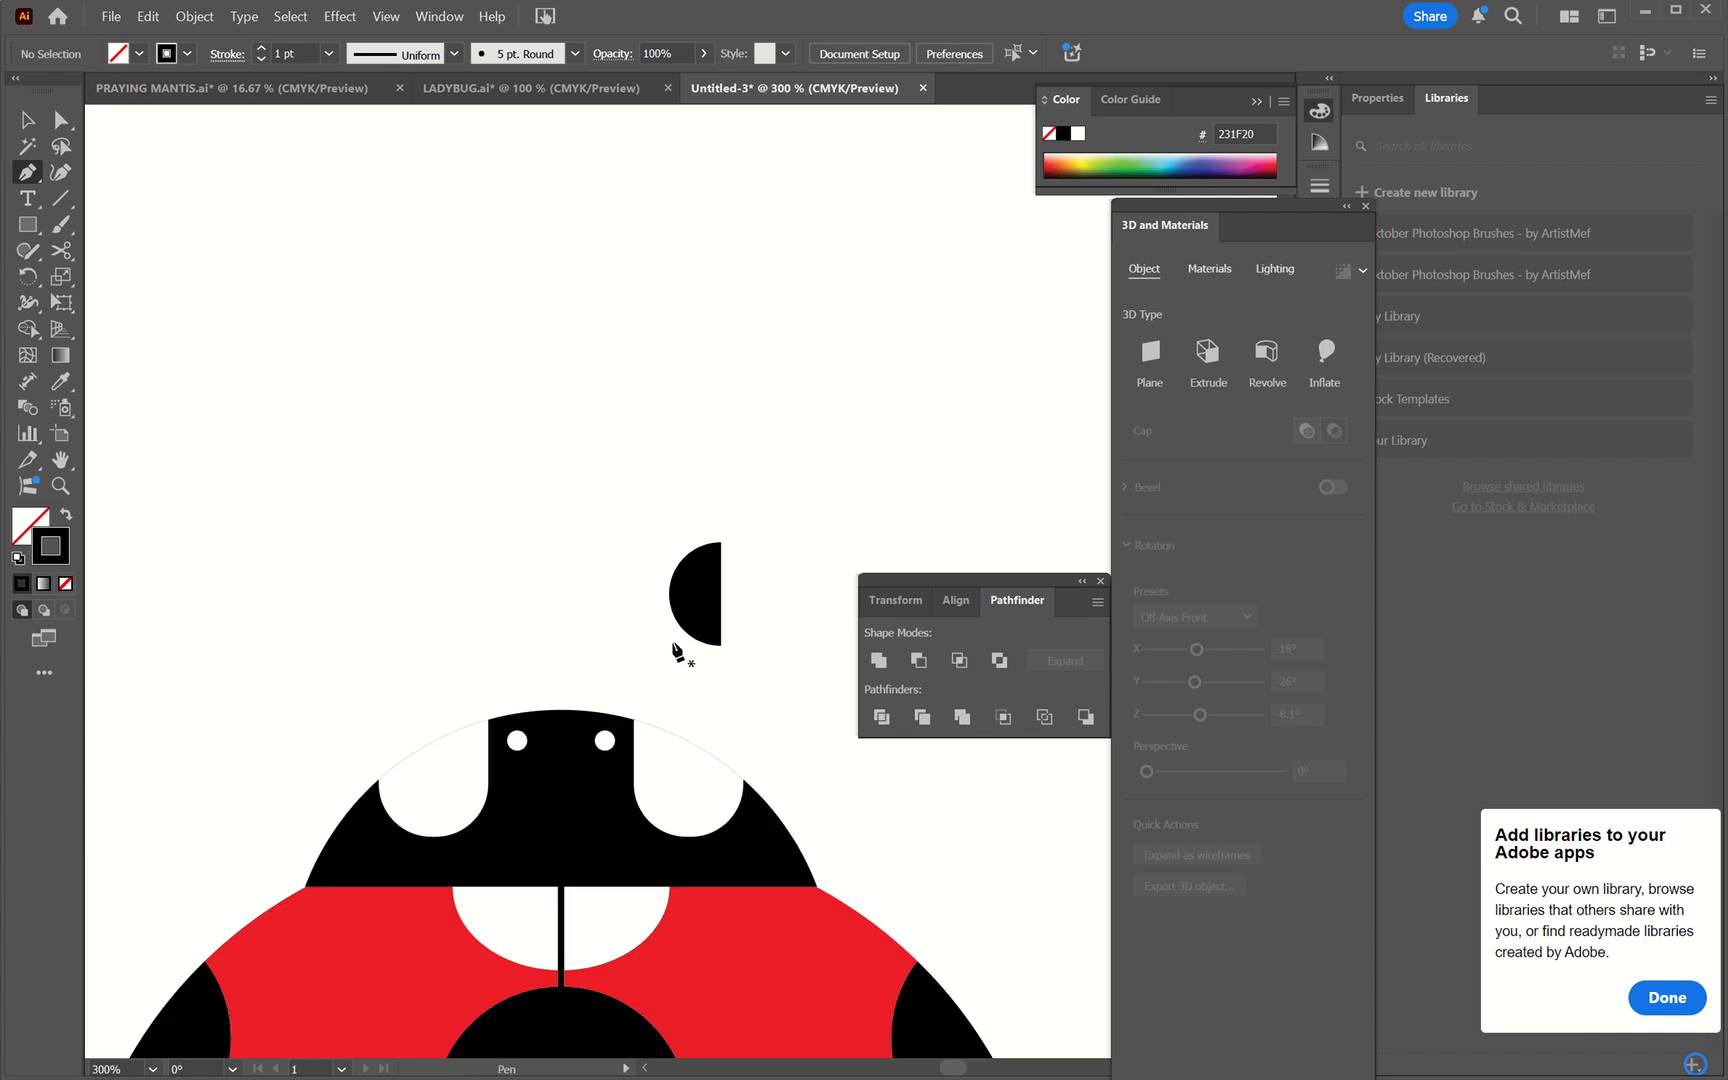
pyautogui.click(634, 719)
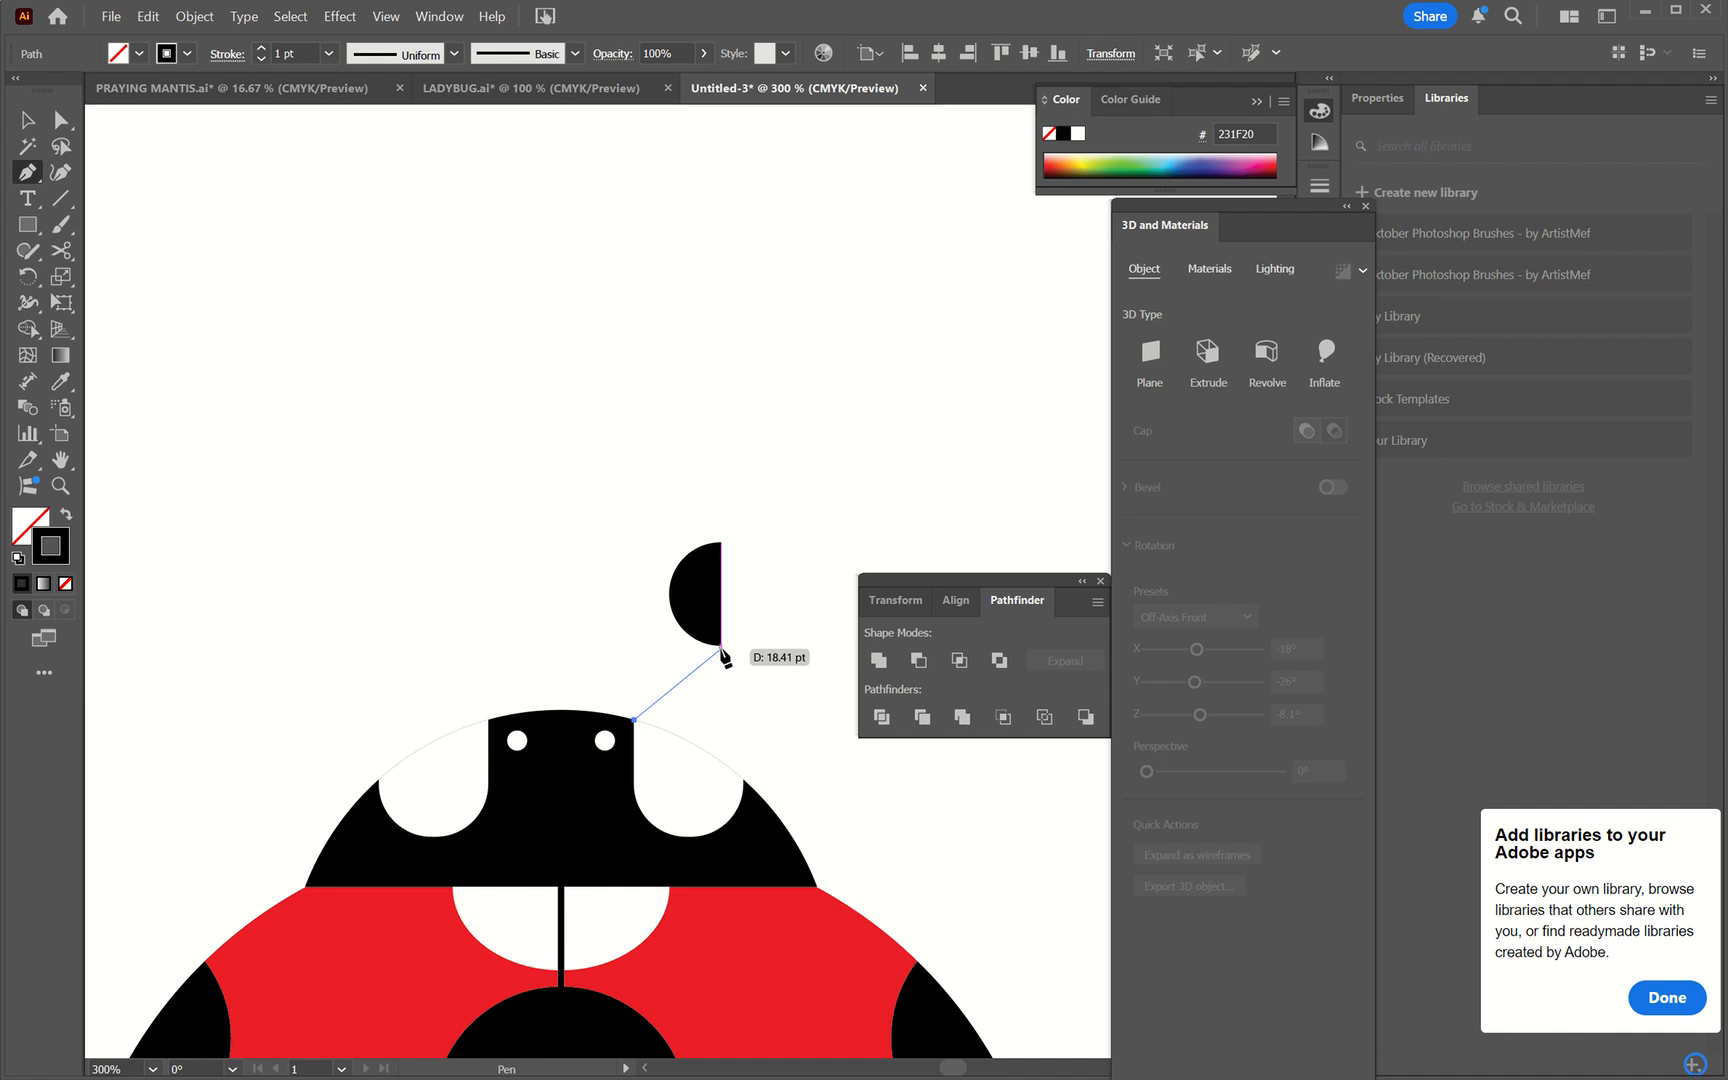
pyautogui.click(721, 647)
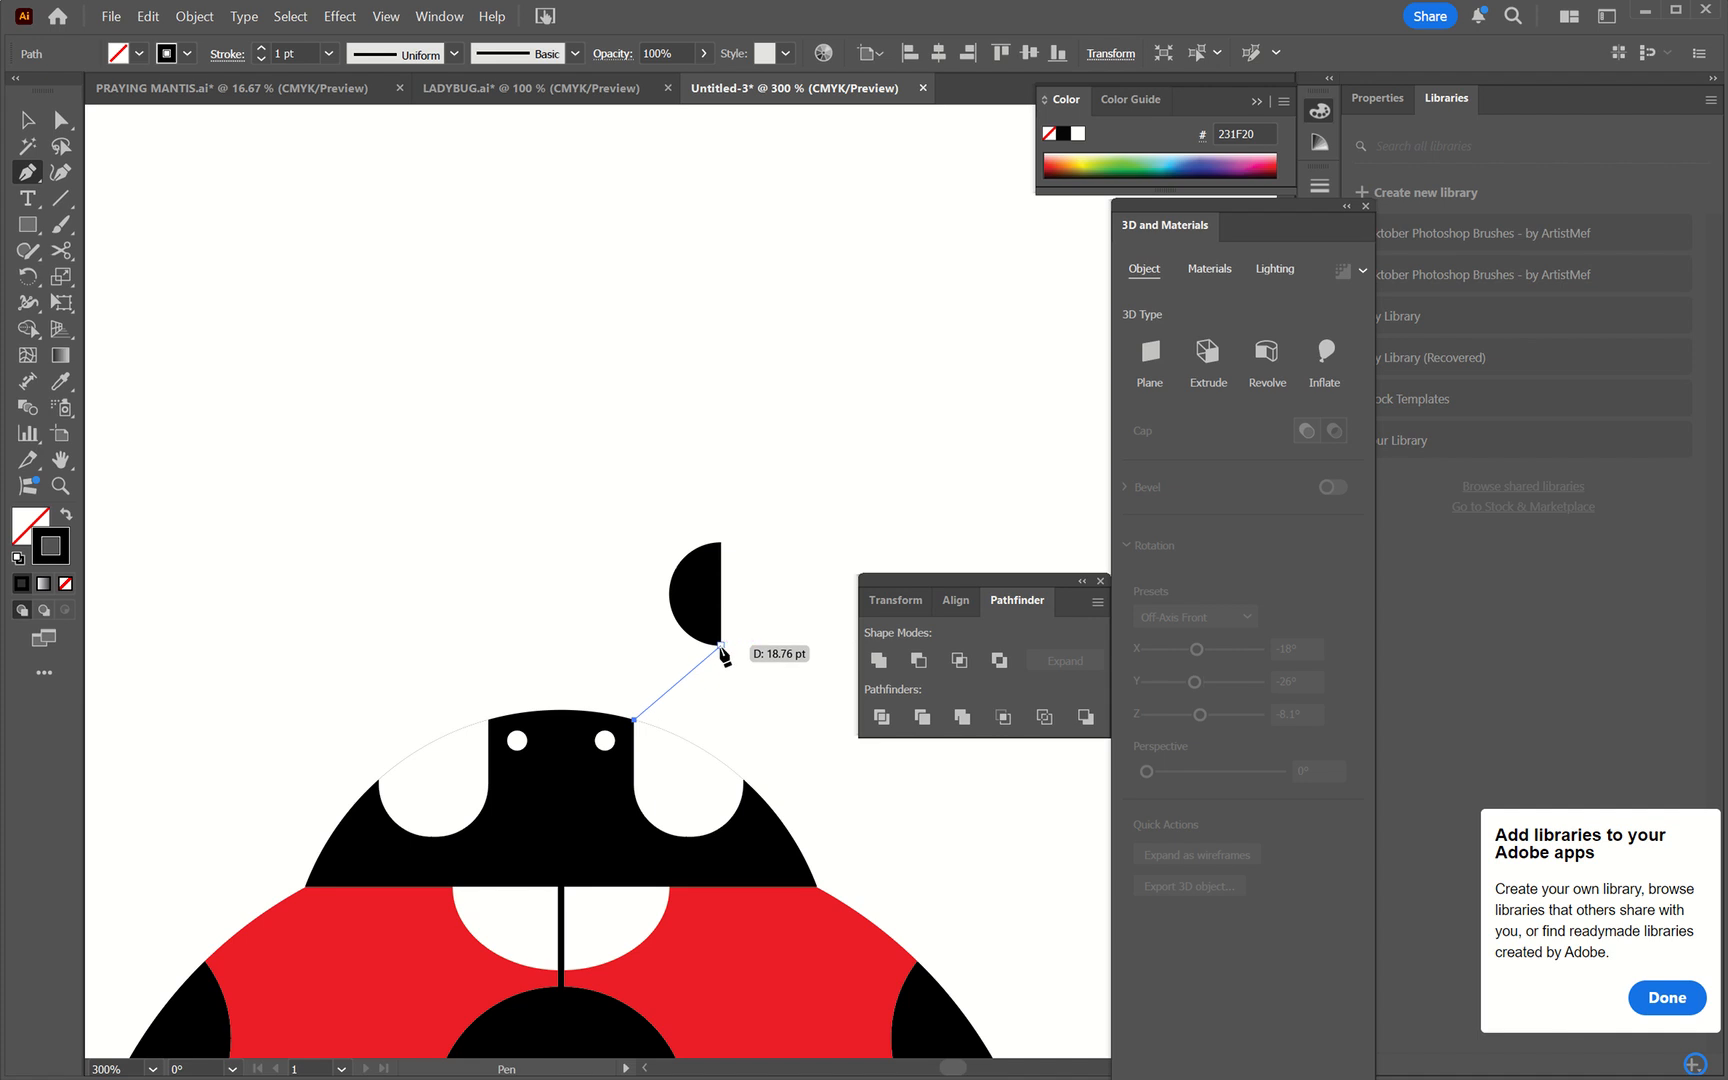
pyautogui.press('v')
pyautogui.click(773, 672)
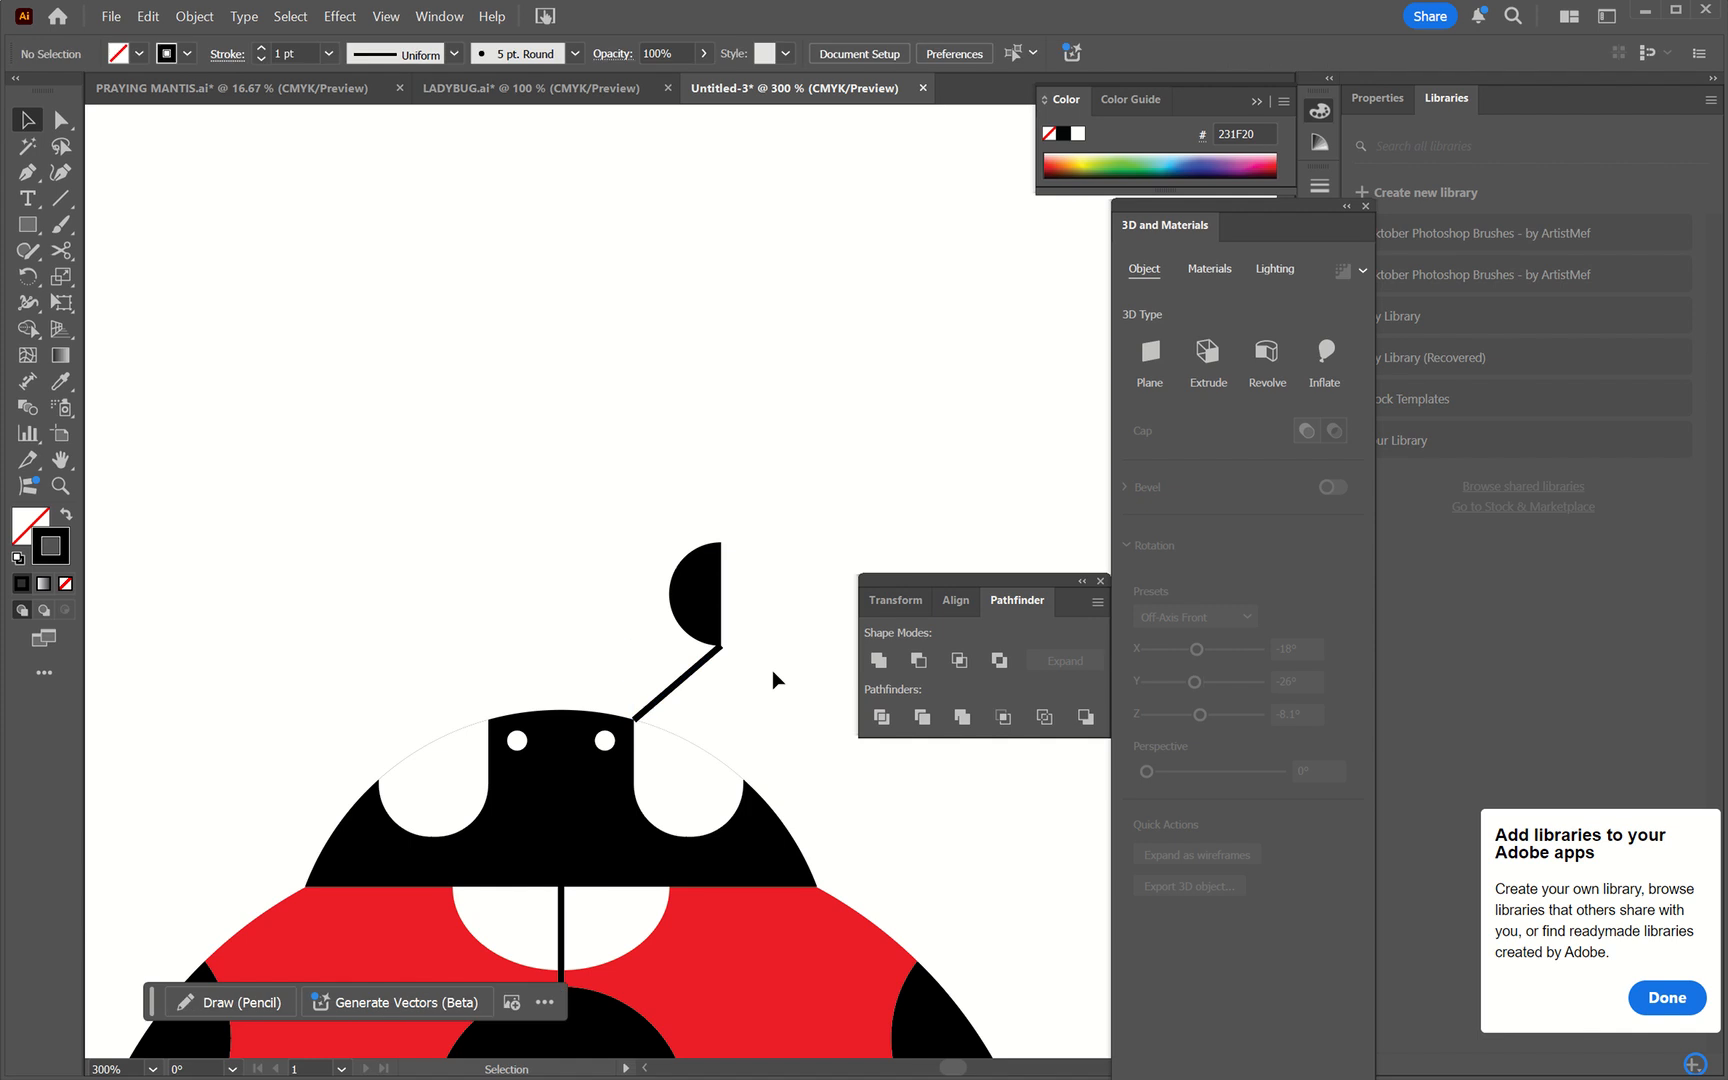
# - Scale the antenna's black half circle down slightly in proportion and reposition its lower corner on the stalk's upper end
pyautogui.hotkey('ctrl', '+')
pyautogui.hotkey('ctrl', '+')
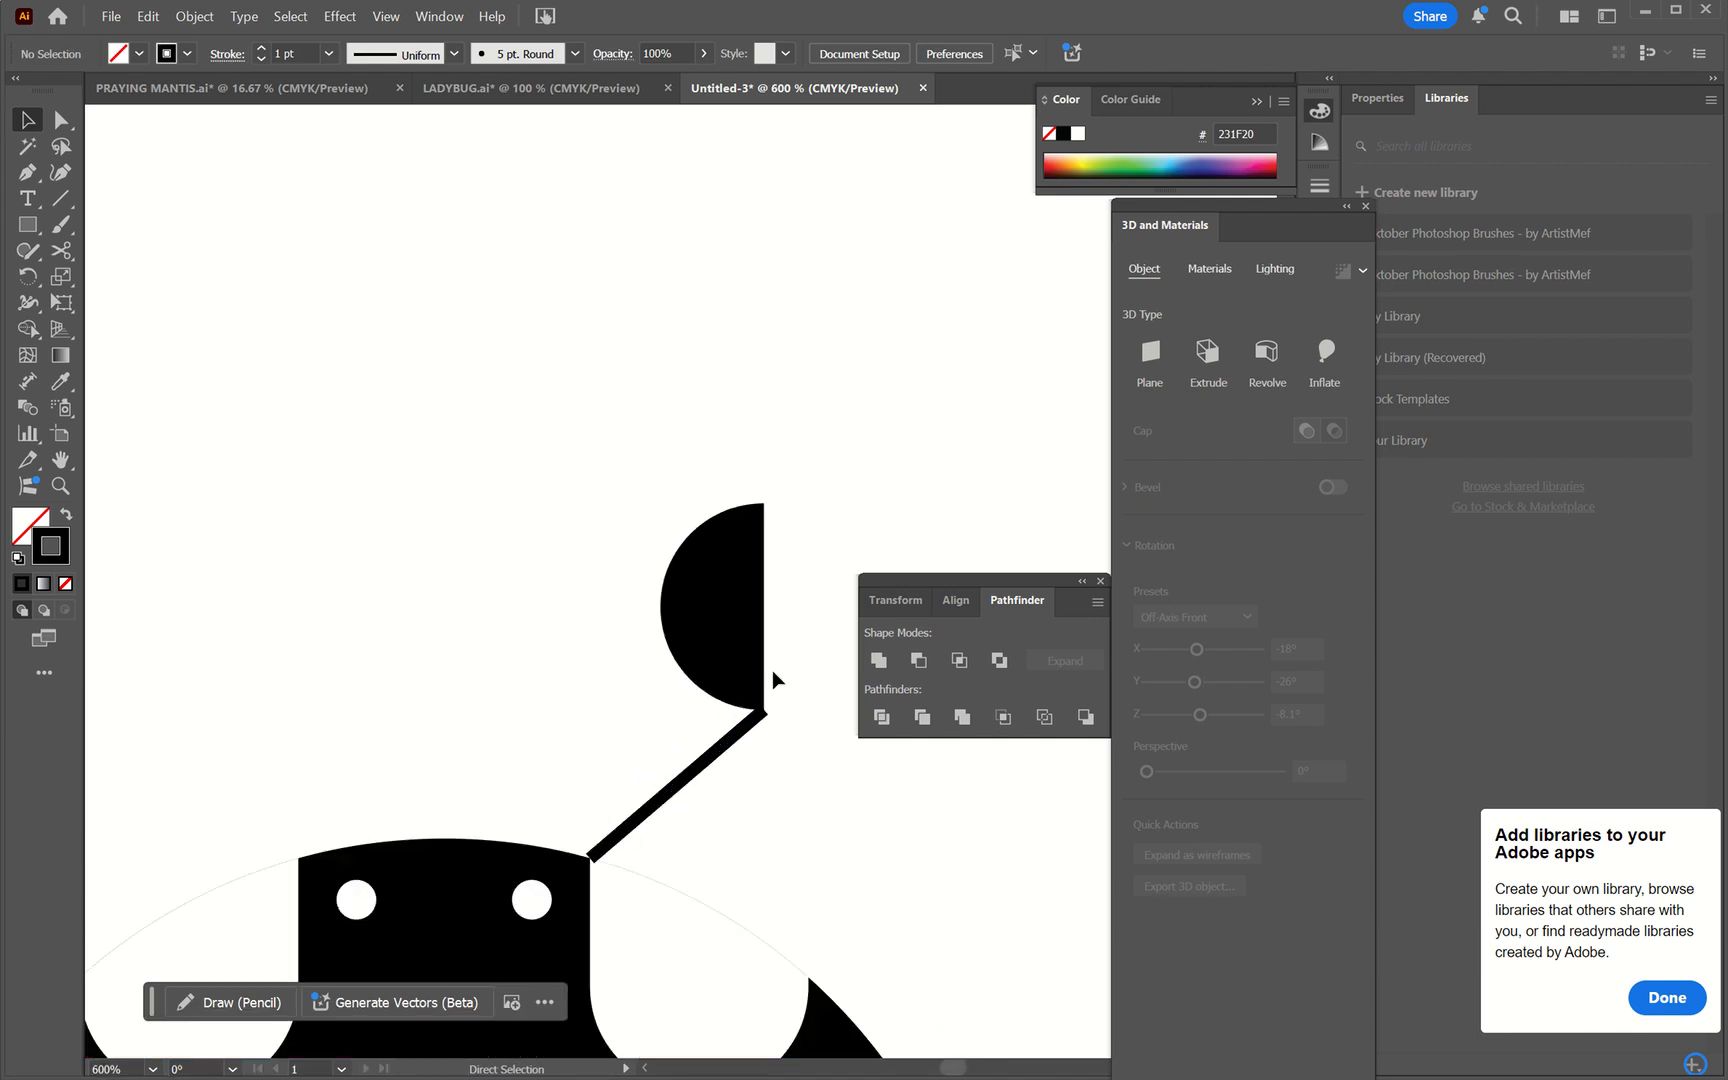
pyautogui.click(718, 650)
pyautogui.moveTo(661, 504); pyautogui.dragTo(670, 509)
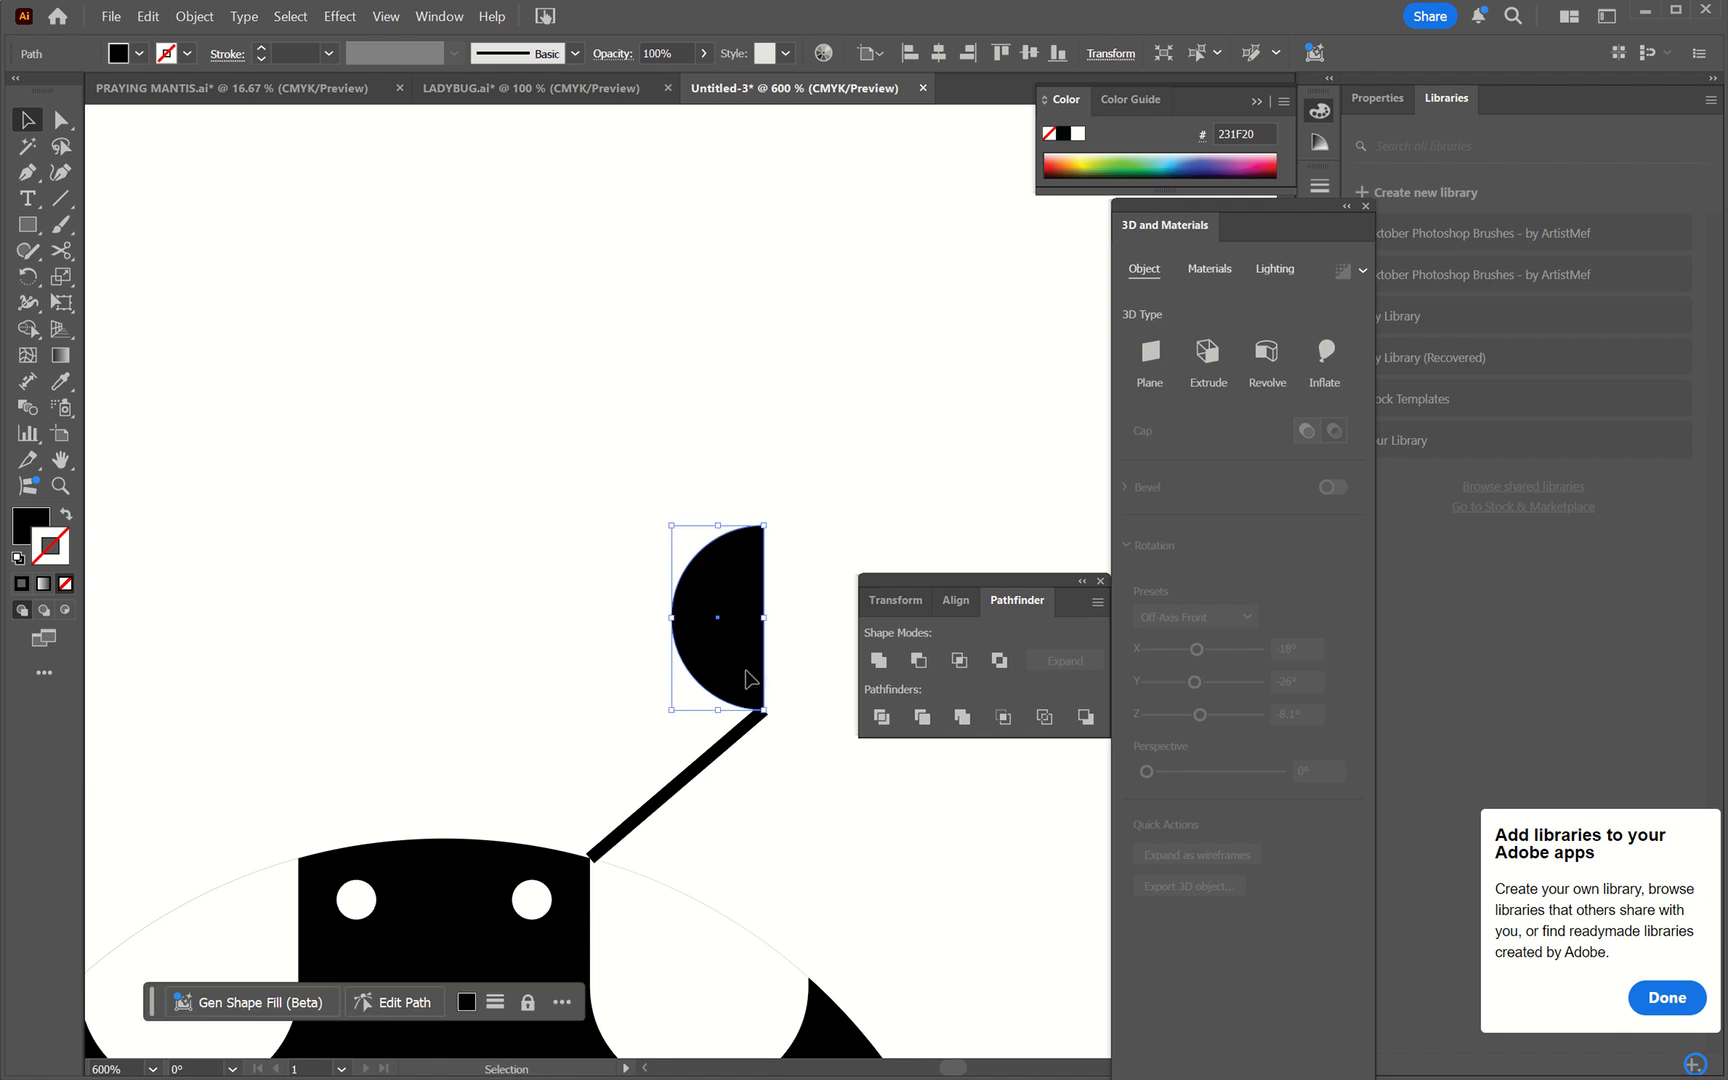
pyautogui.moveTo(753, 688); pyautogui.dragTo(747, 681)
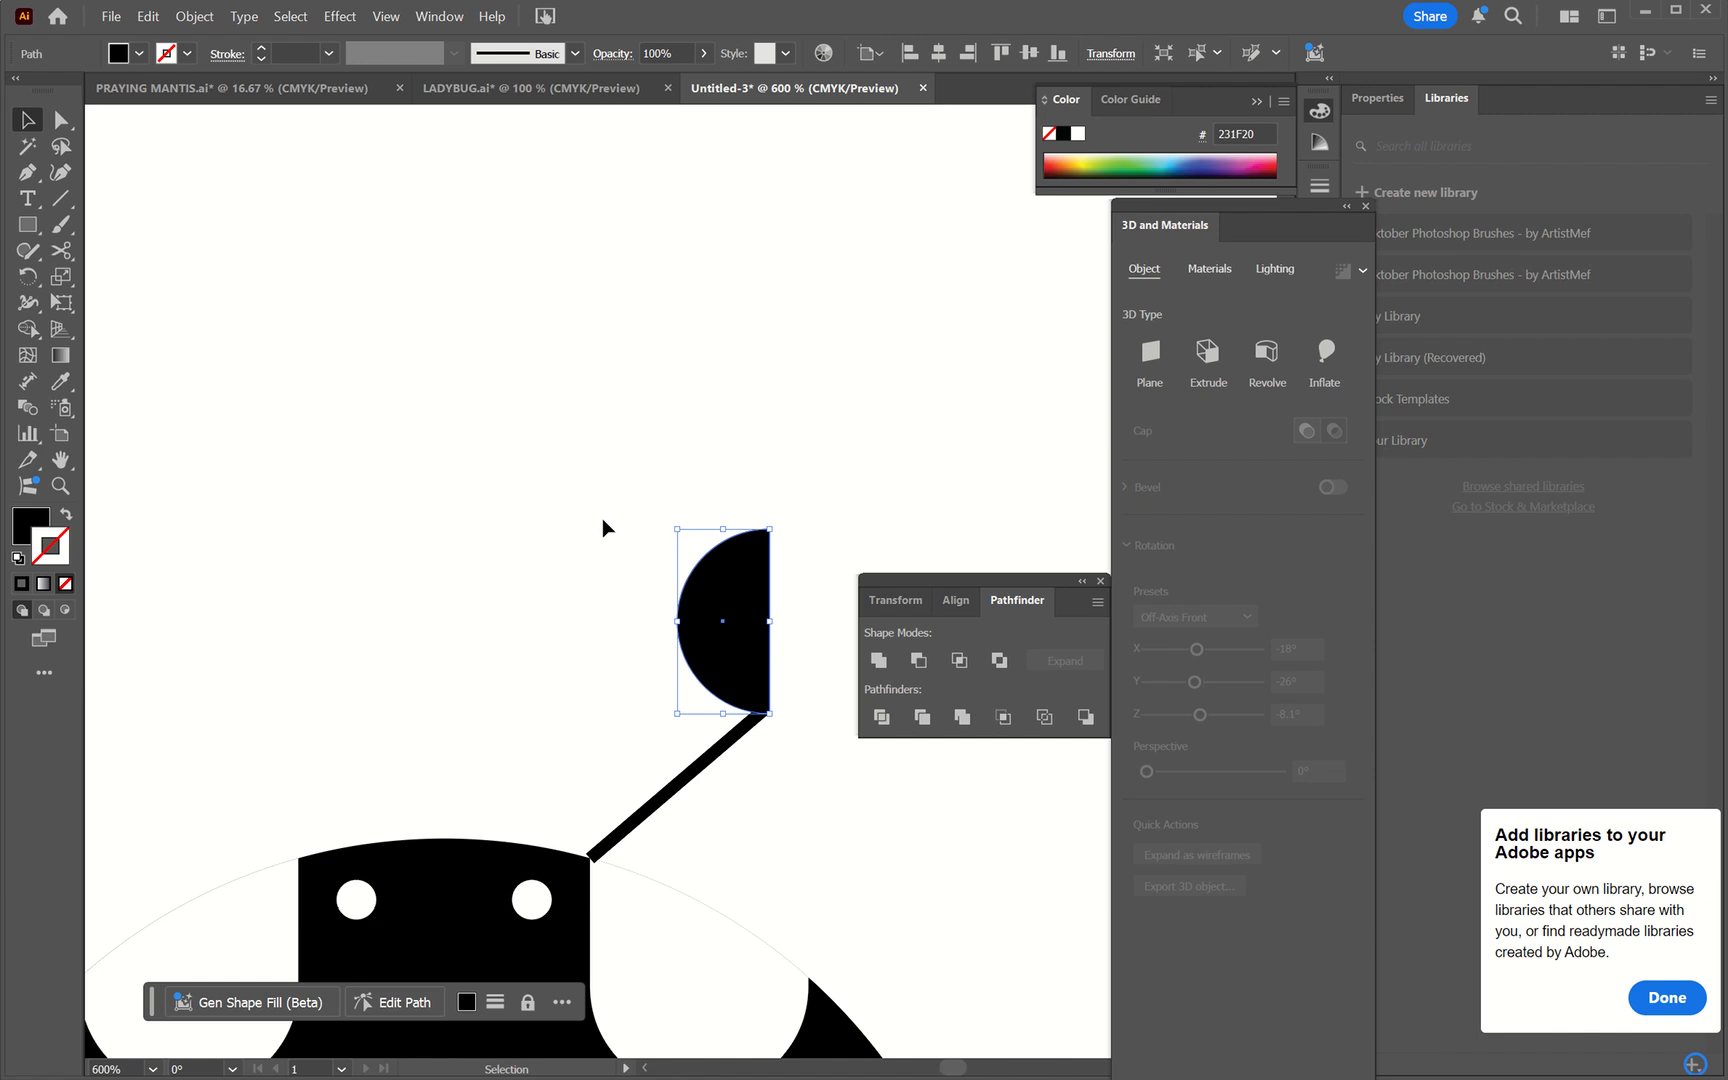
# - Expand the antenna stalk's fill and stroke into a filled shape
pyautogui.hotkey('ctrl', '=')
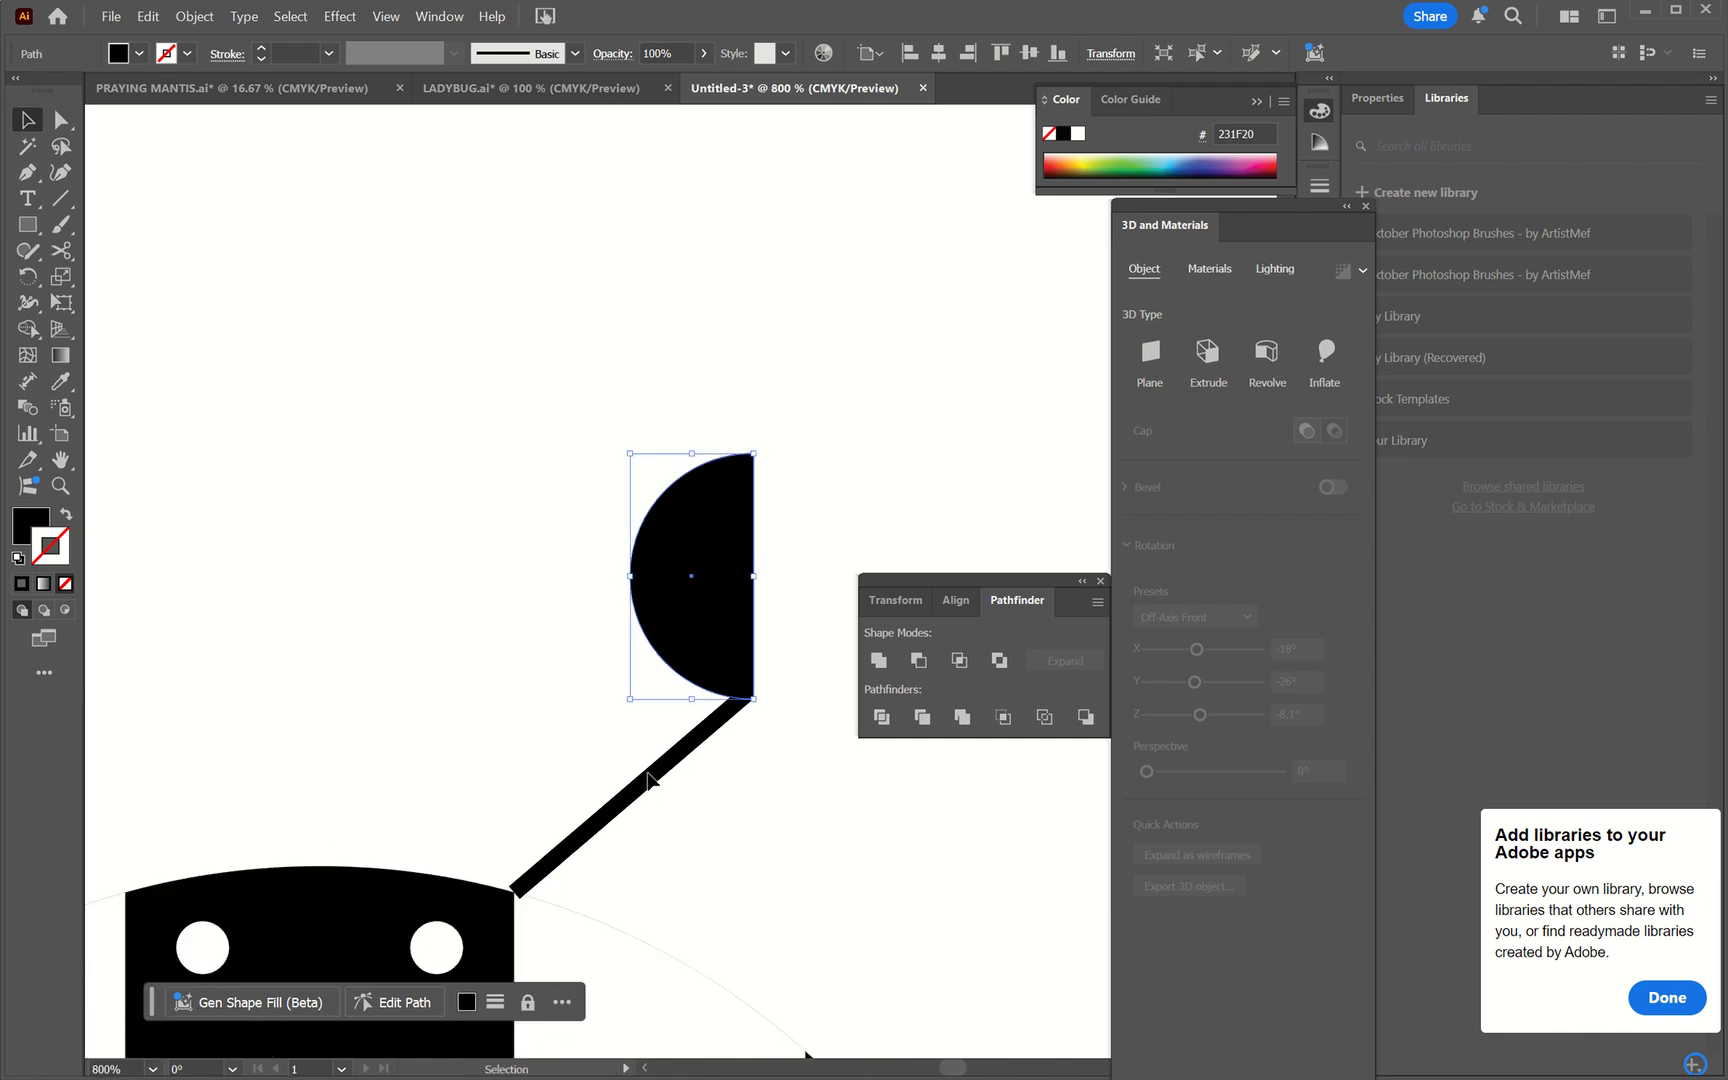
pyautogui.click(648, 778)
pyautogui.click(186, 18)
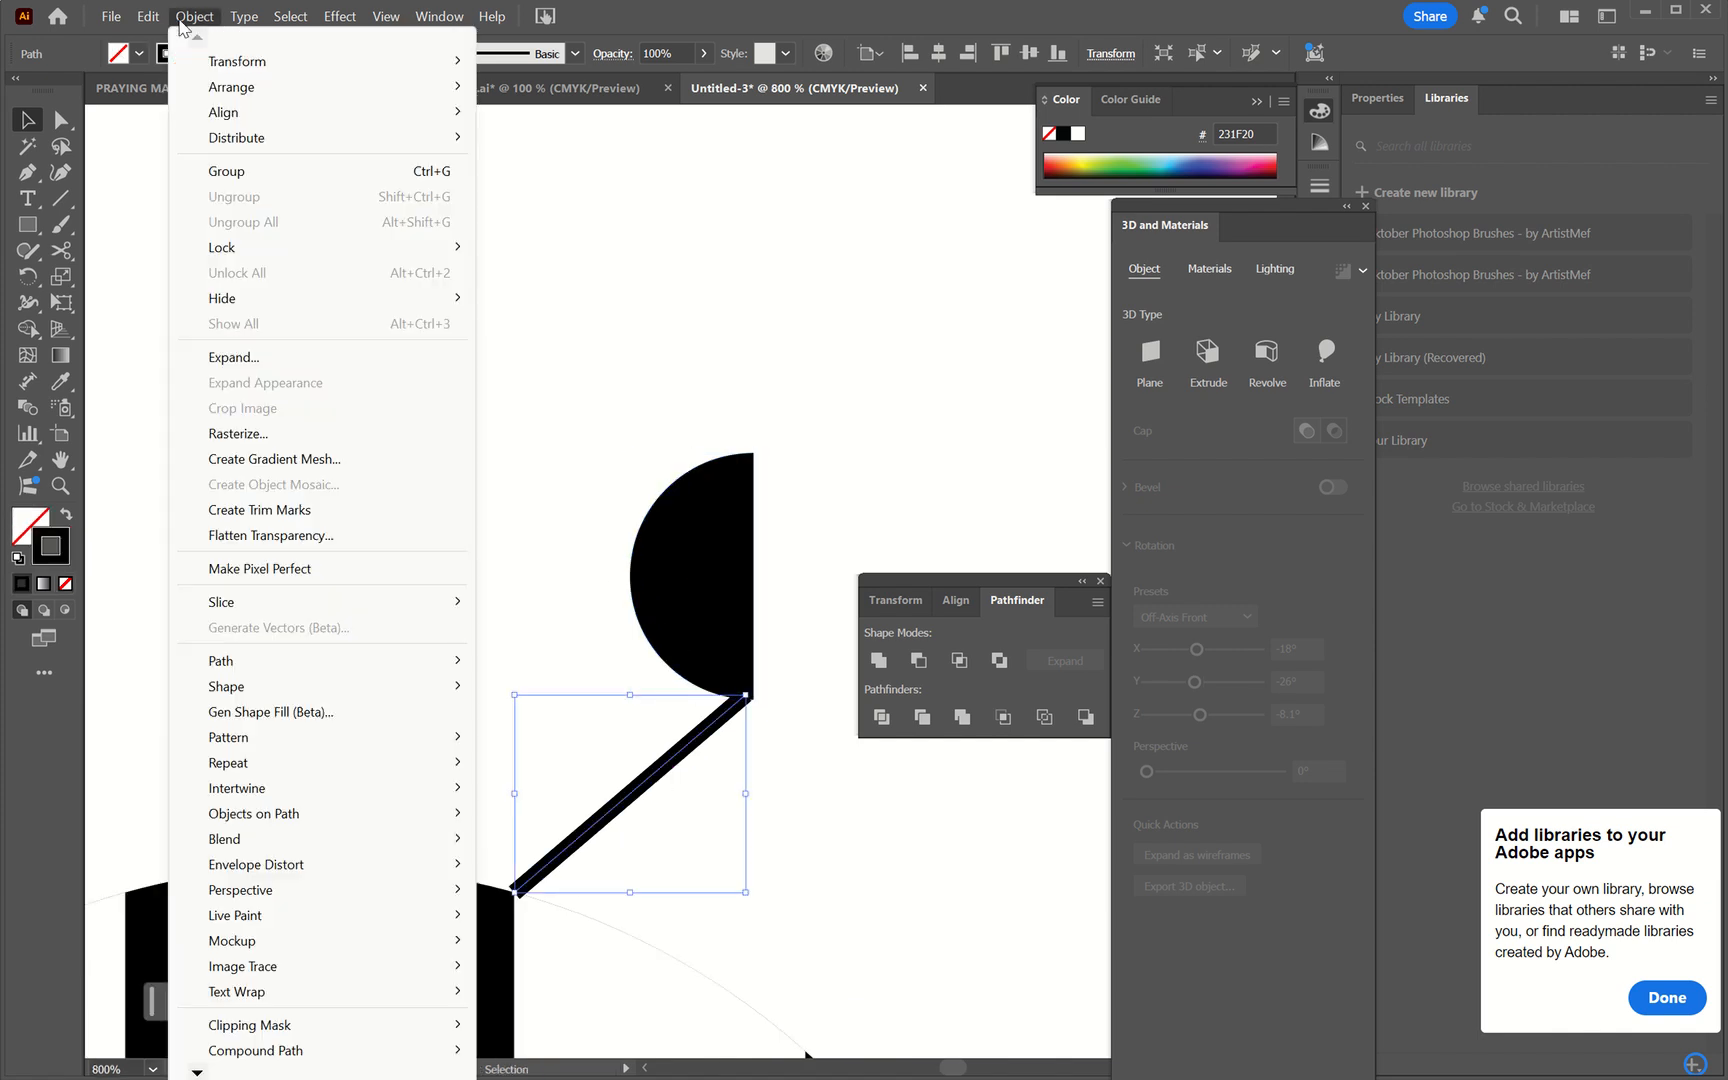
pyautogui.click(228, 357)
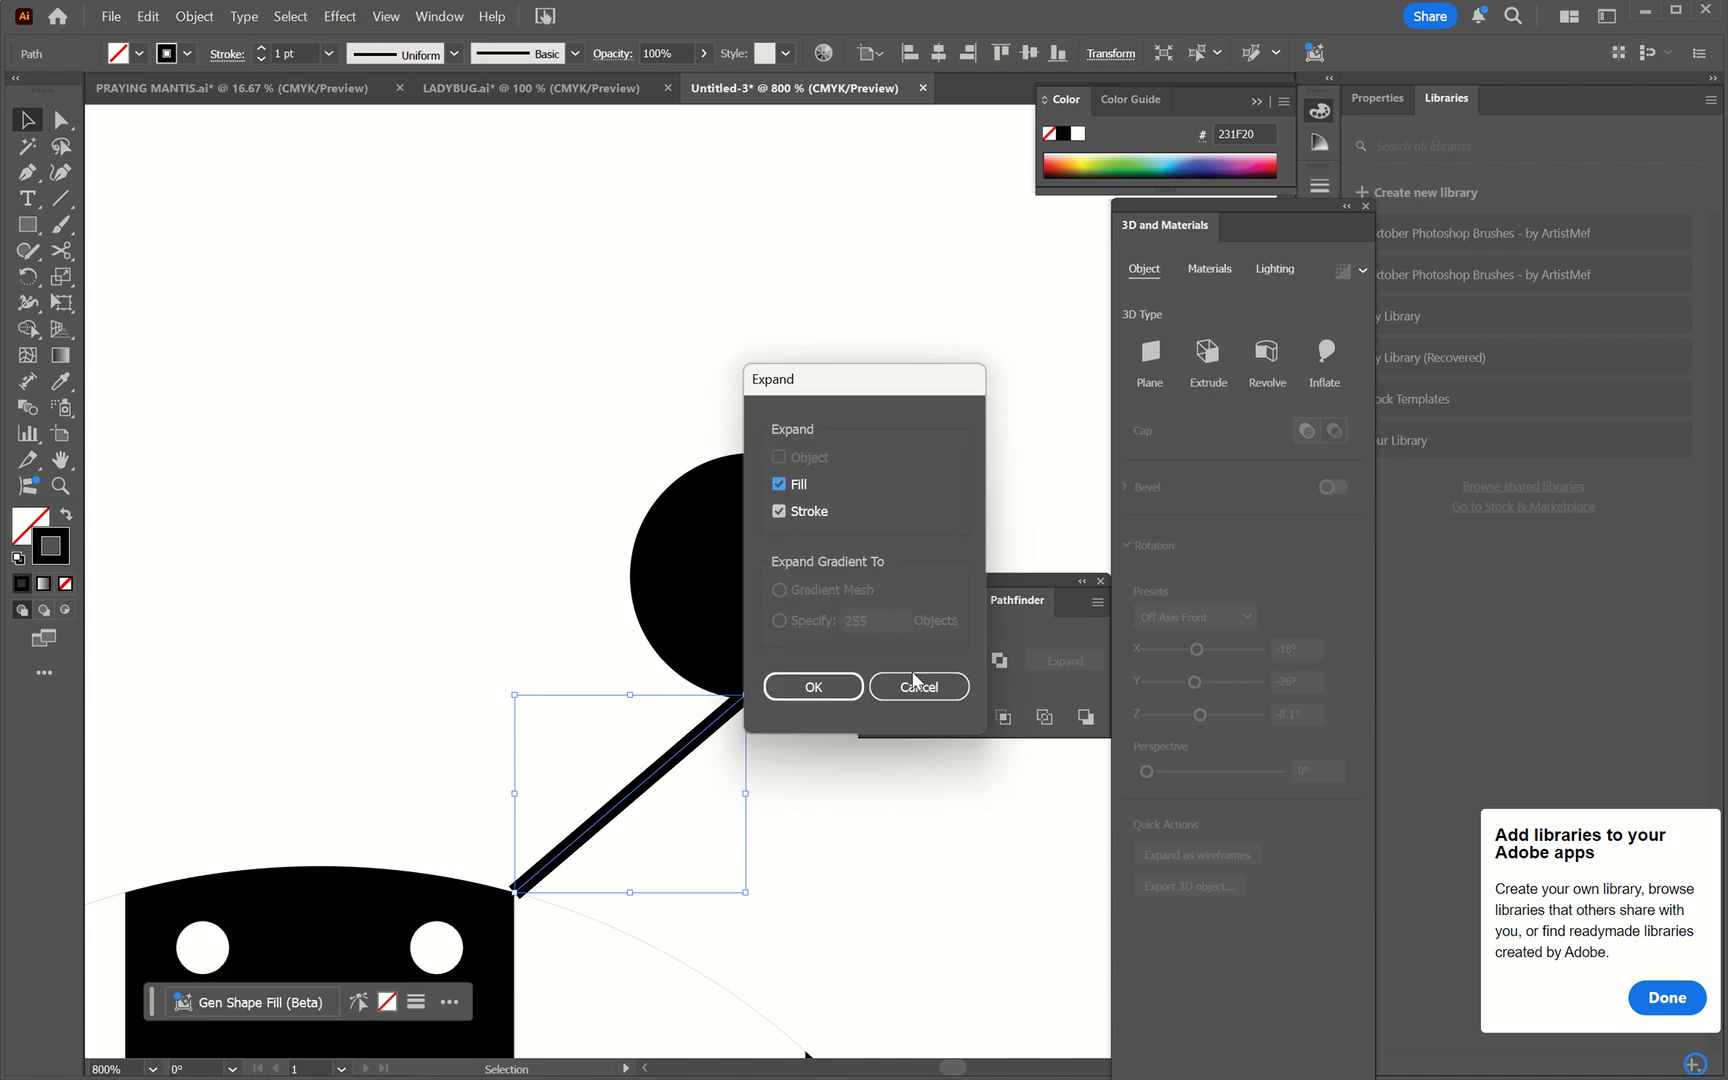
pyautogui.click(813, 687)
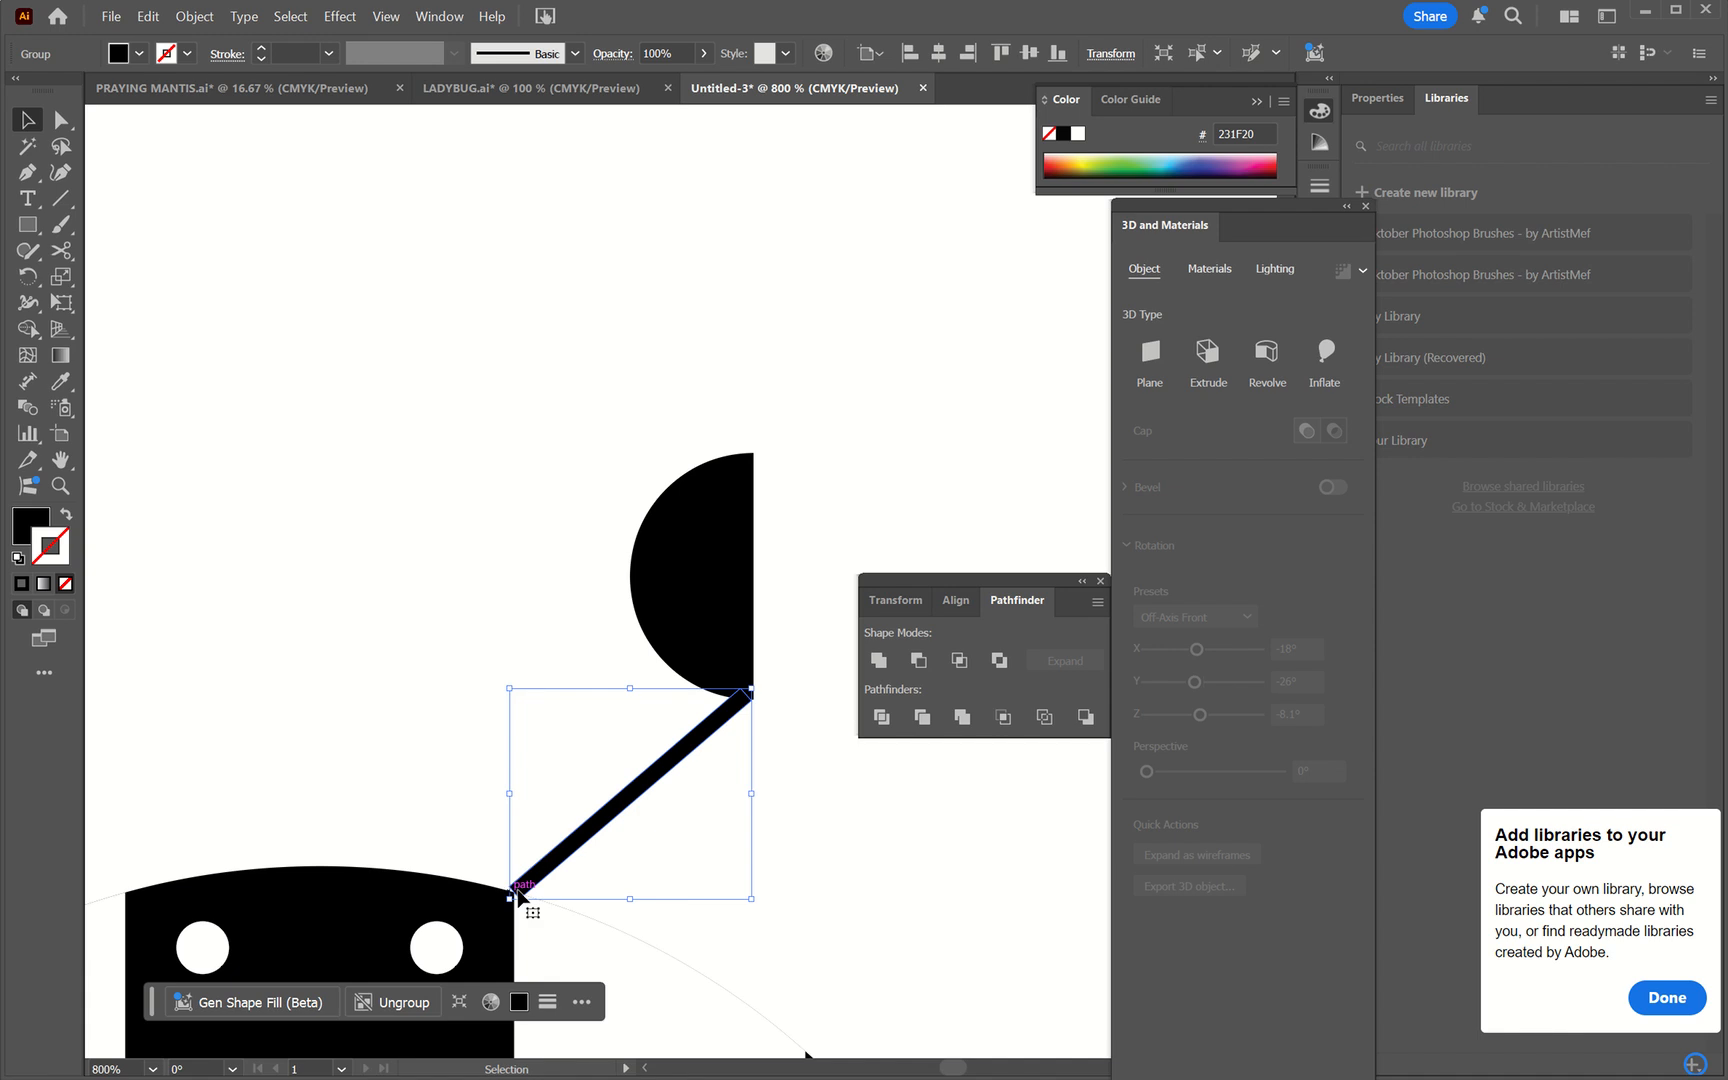
# - Shift the expanded stalk so its upper end lines up with the half circle's straight vertical edge
pyautogui.hotkey('ctrl', '=')
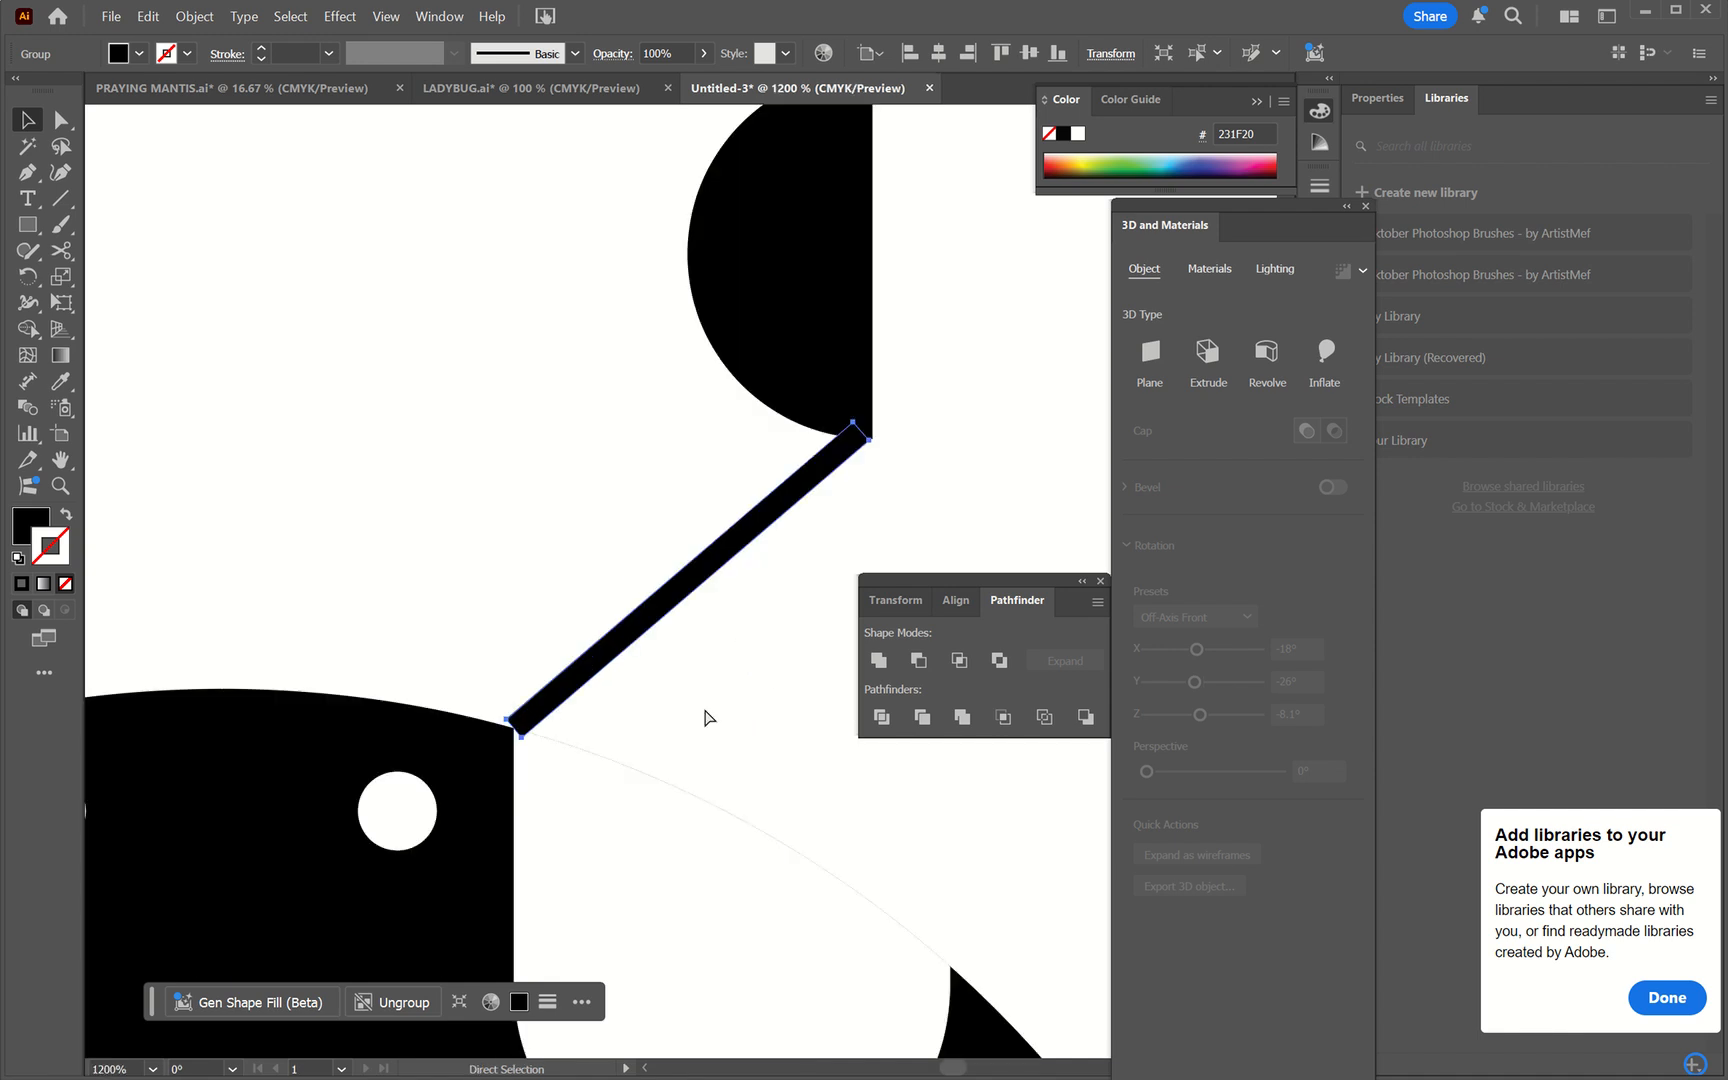
pyautogui.click(925, 413)
pyautogui.scroll(2, 925, 413)
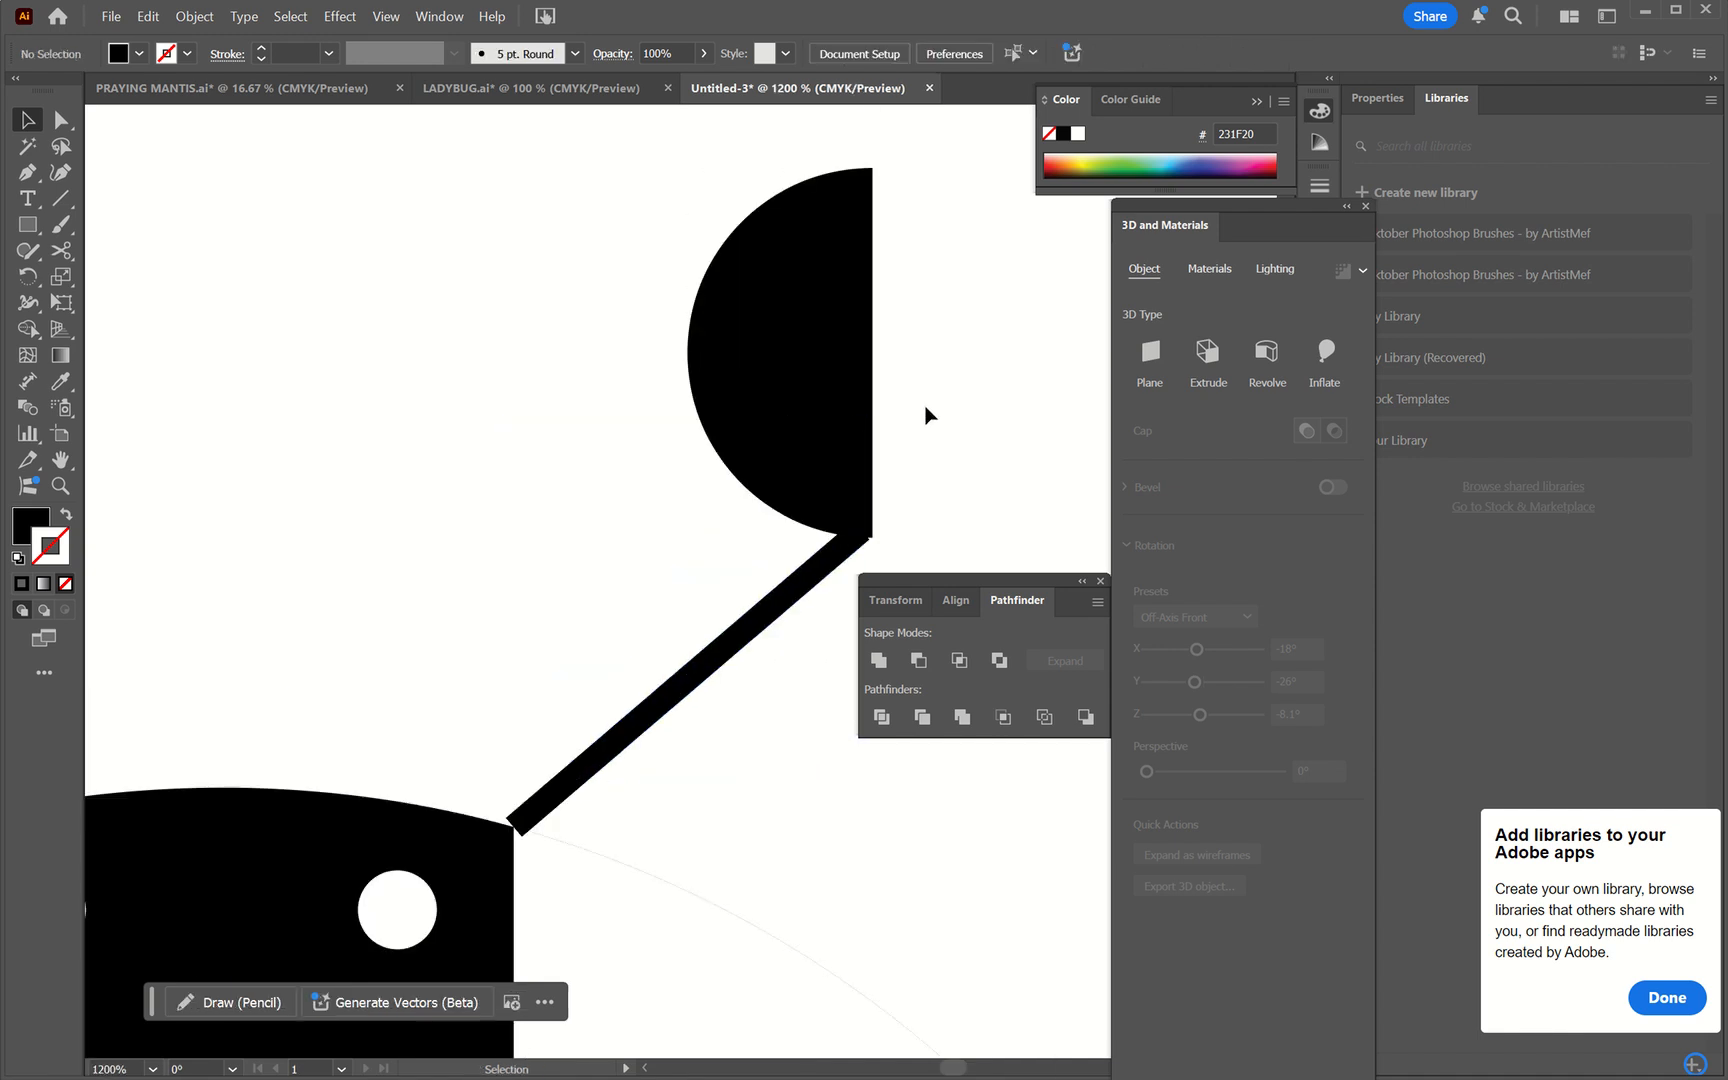
pyautogui.hscroll(4, 883, 548)
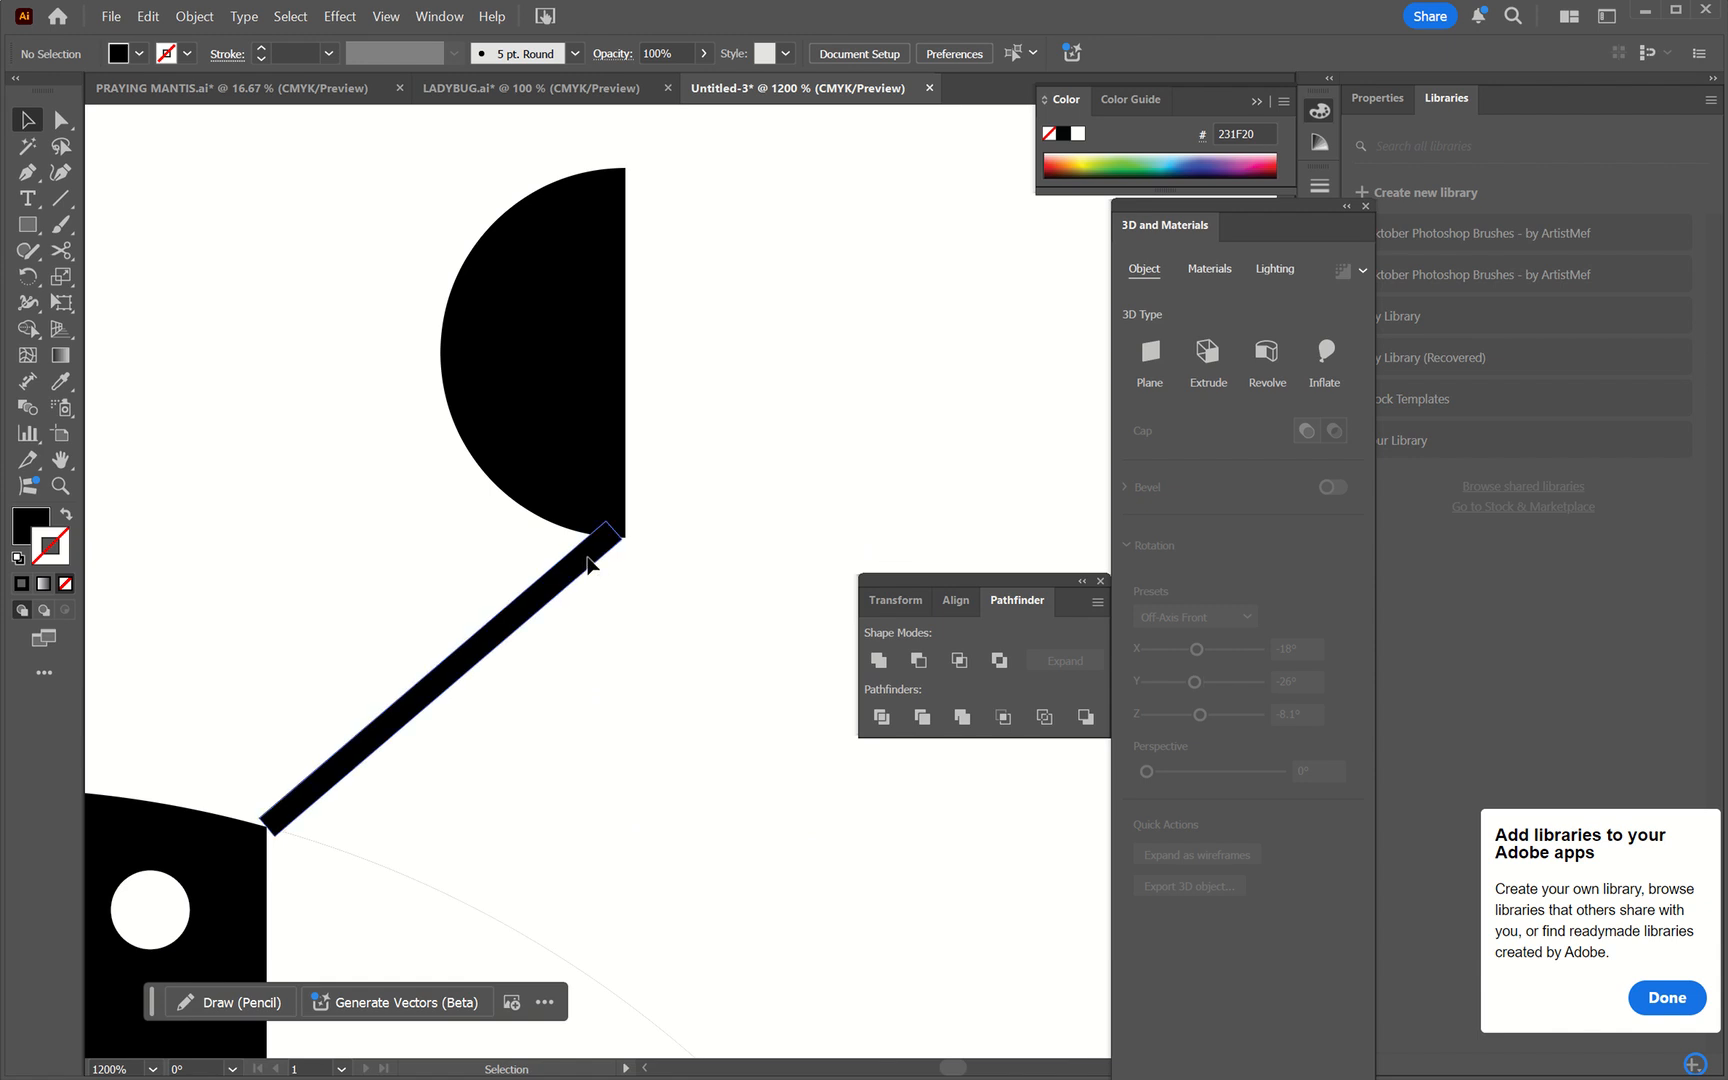
pyautogui.moveTo(590, 565); pyautogui.dragTo(601, 568)
pyautogui.click(643, 510)
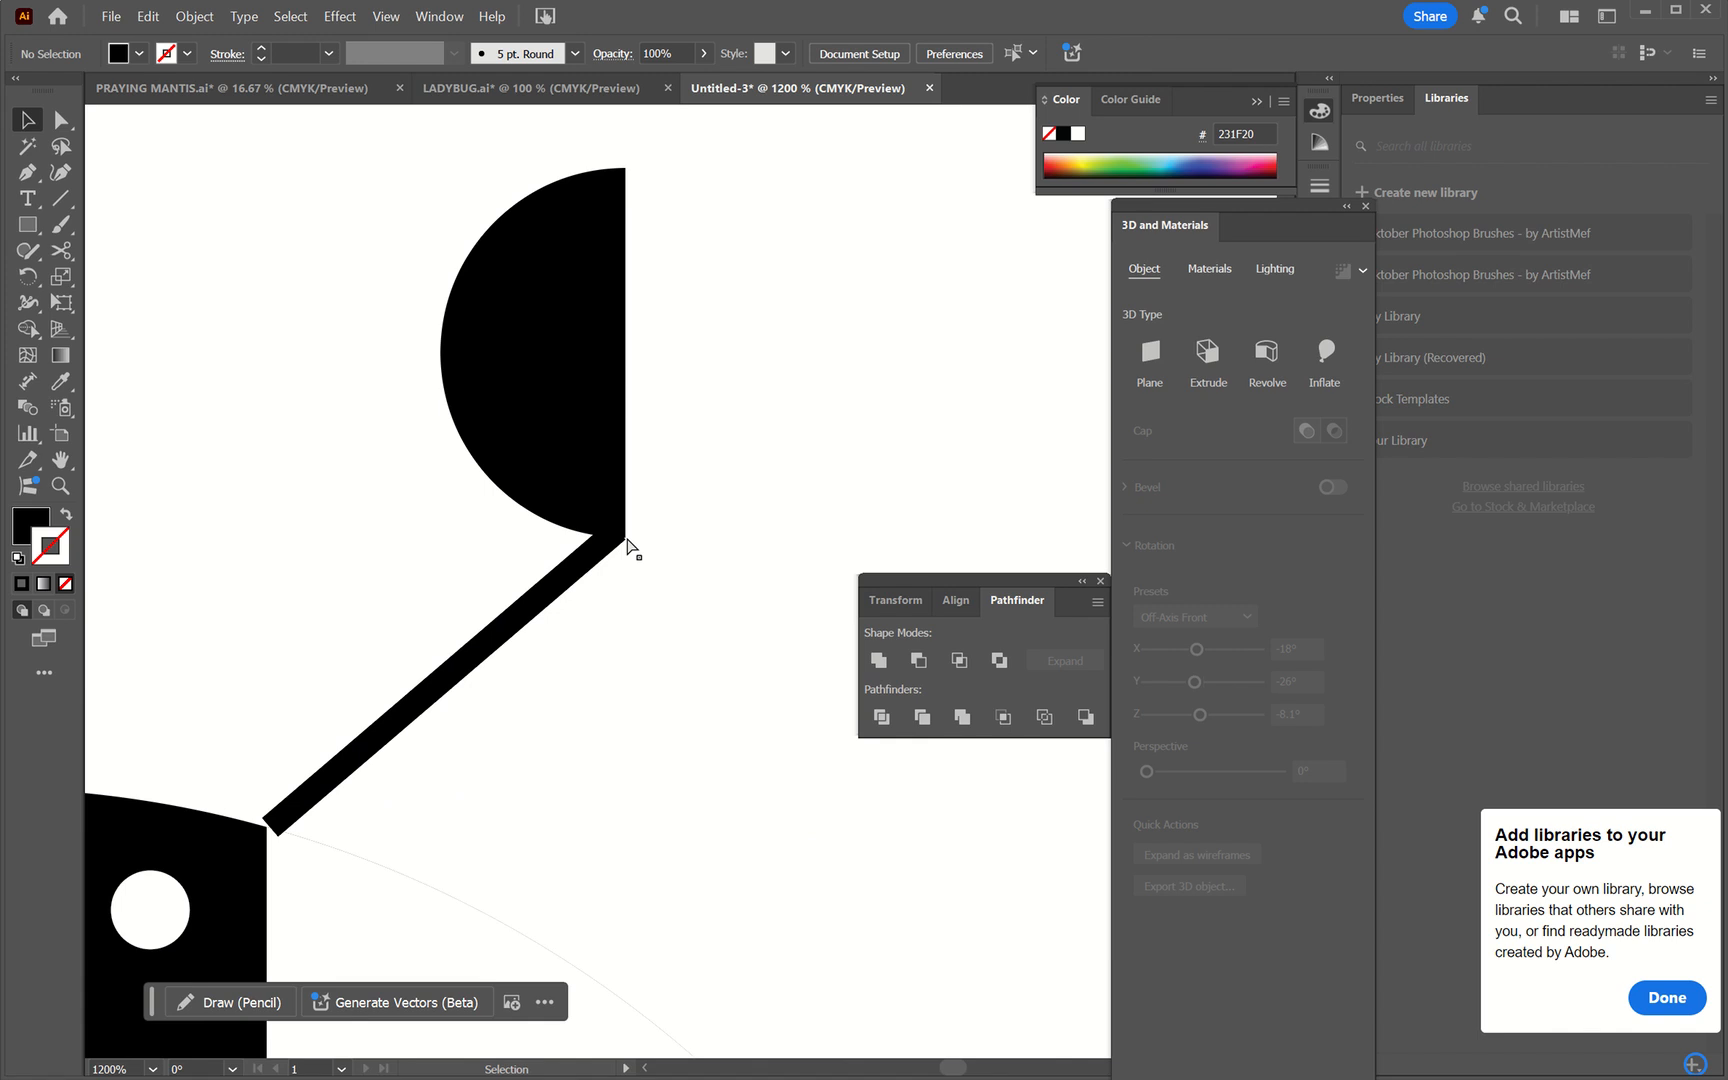
pyautogui.hotkey('ctrl', '+')
pyautogui.hotkey('ctrl', '+')
pyautogui.moveTo(431, 488)
pyautogui.mouseDown()
pyautogui.moveTo(433, 466)
pyautogui.moveTo(424, 501)
pyautogui.mouseUp()
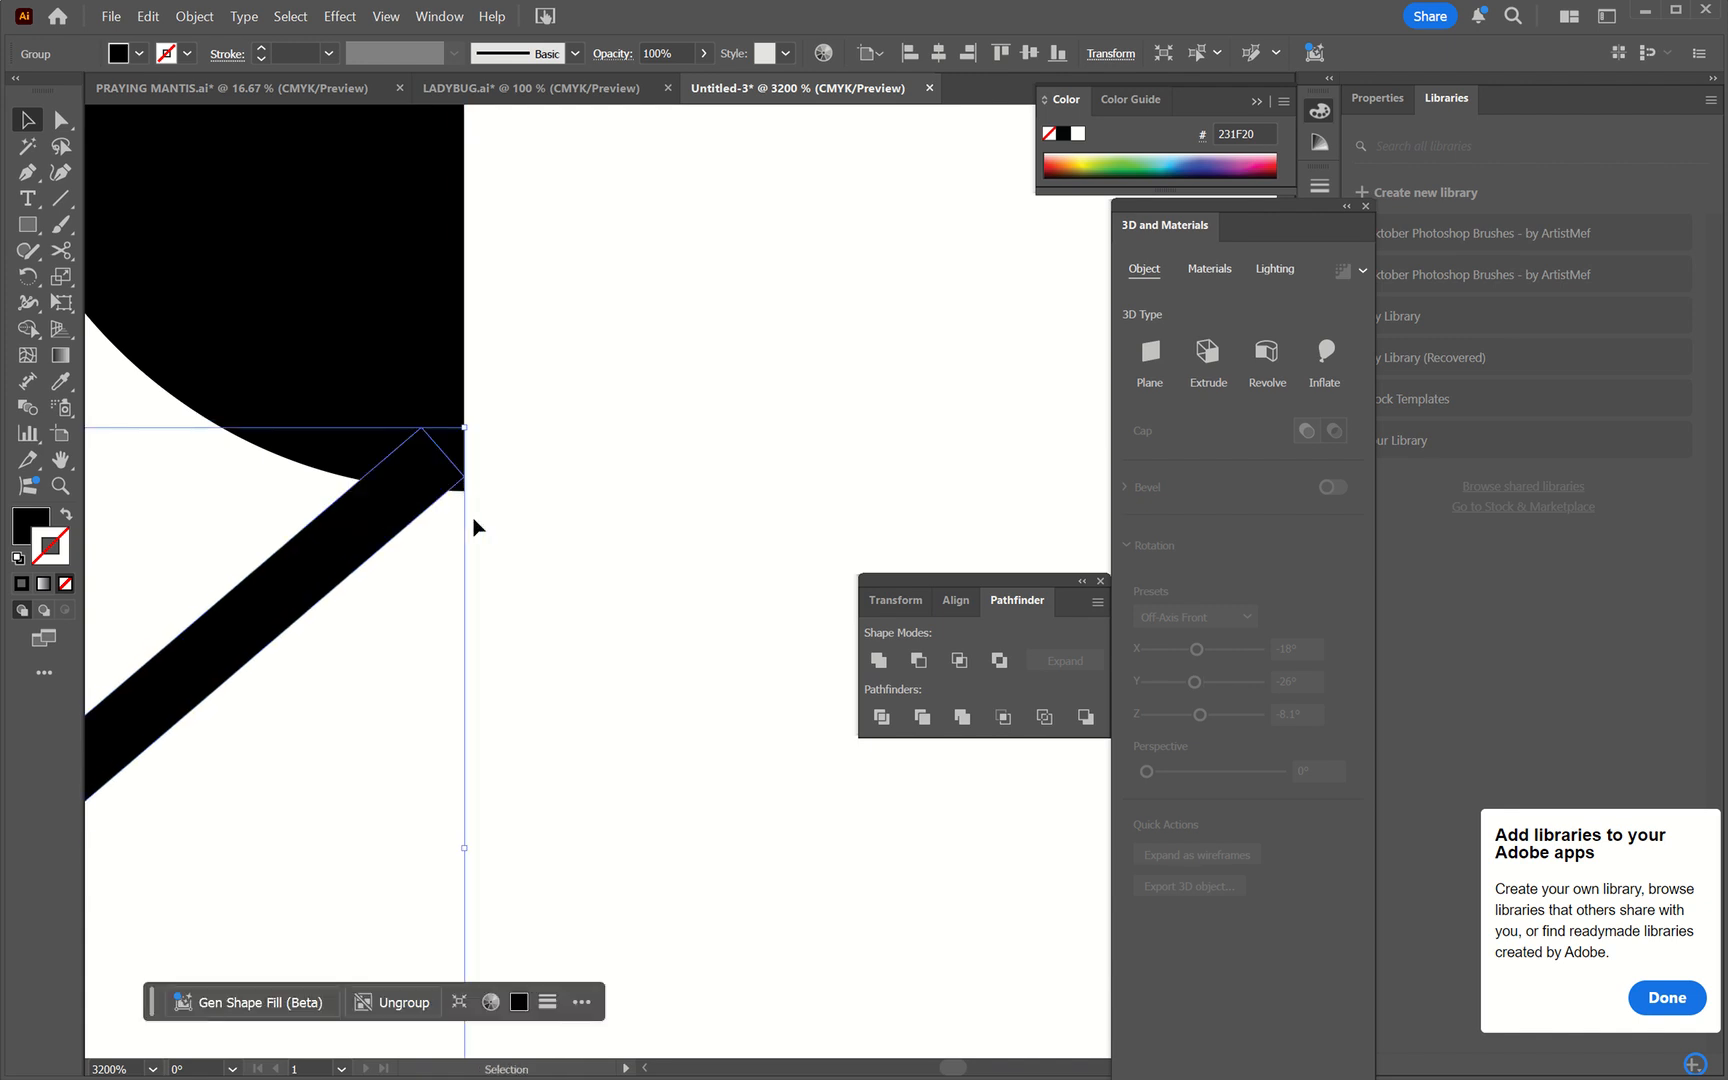
# - Adjust the stalk vertically so its upper end meets the half circle's lower corner
pyautogui.hscroll(-10, 473, 527)
pyautogui.hscroll(7, 473, 527)
pyautogui.press('Down')
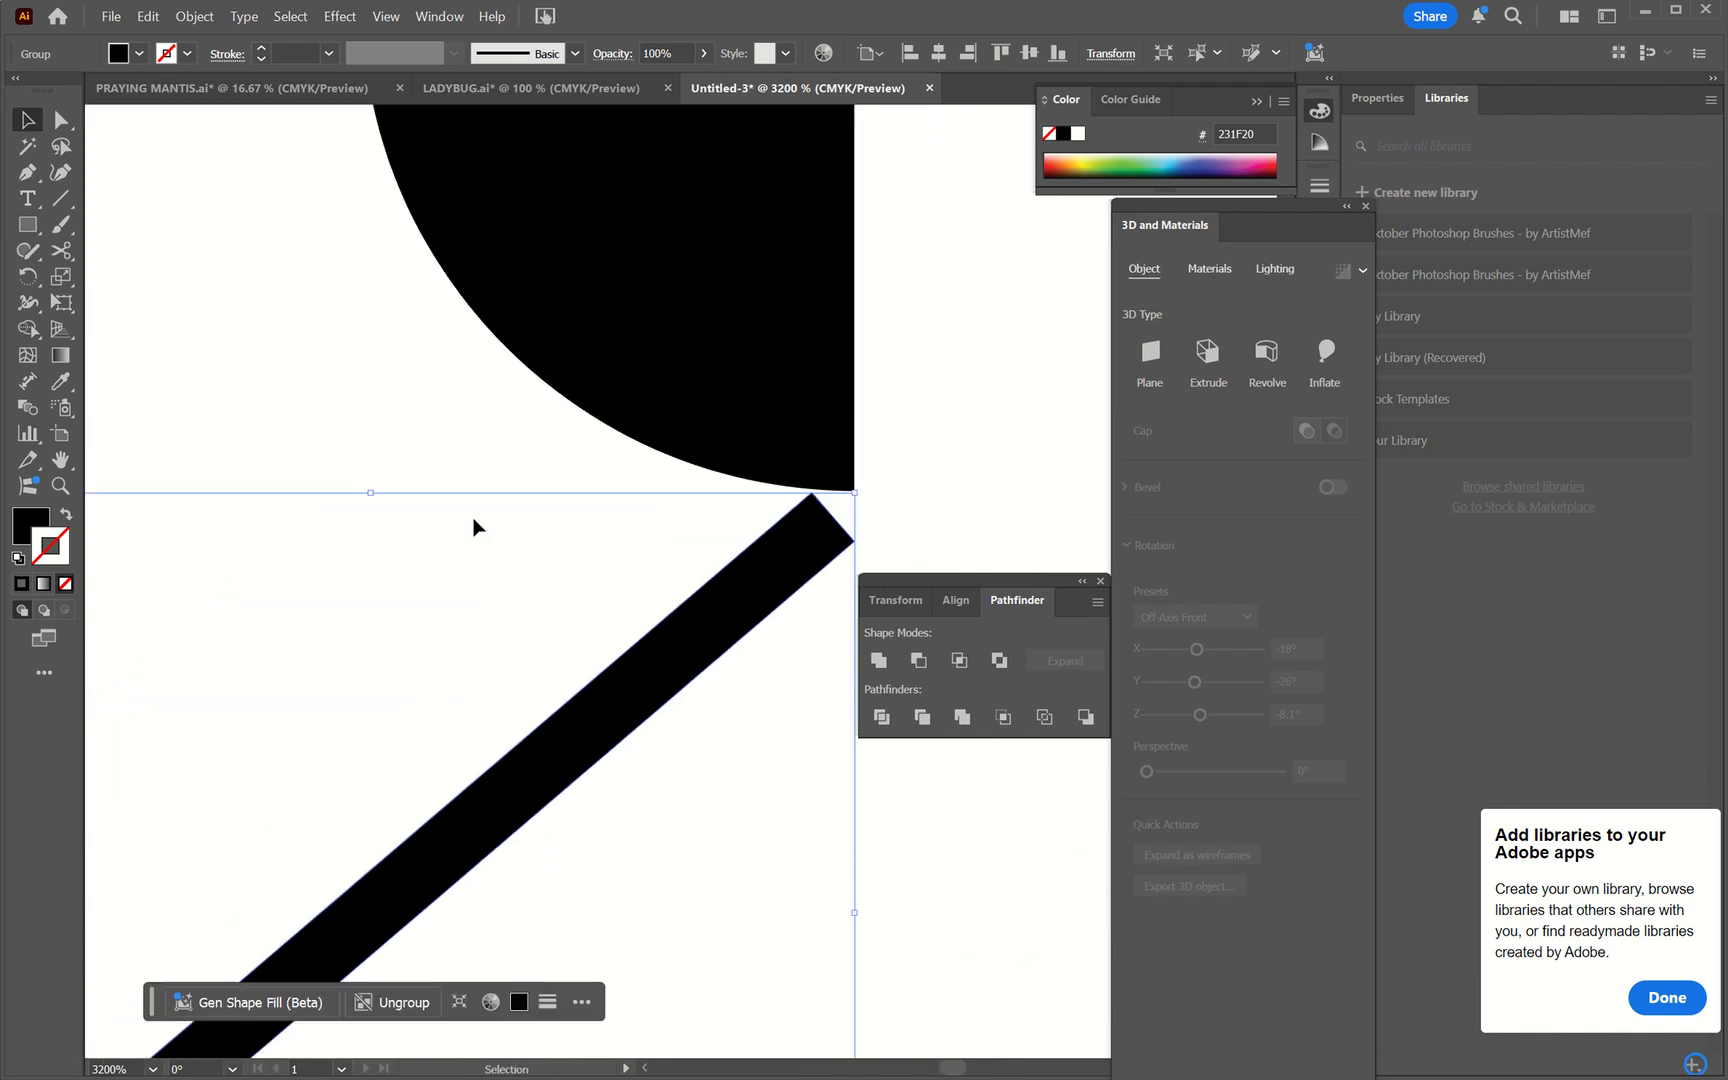
pyautogui.moveTo(753, 572); pyautogui.dragTo(758, 522)
pyautogui.click(1005, 447)
# - Stretch the stalk's lower end down and inward so it overlaps the black head's upper right corner
pyautogui.scroll(15, 1005, 447)
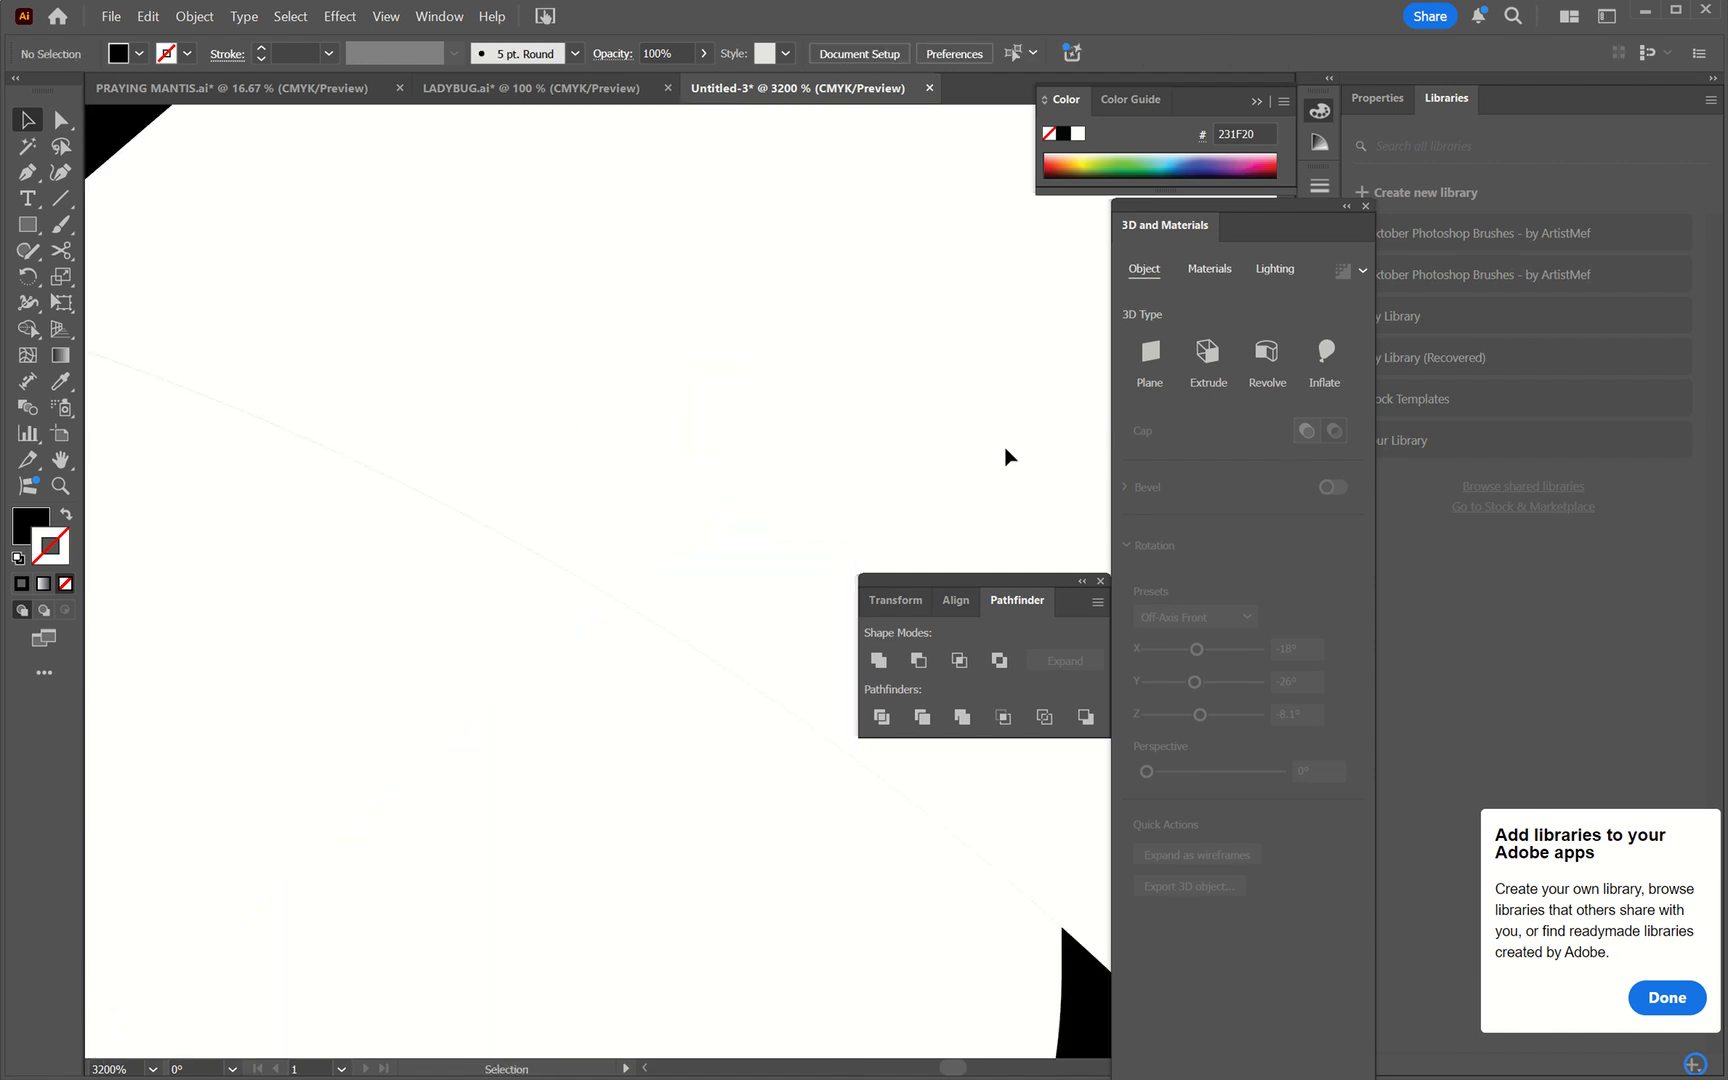
pyautogui.scroll(-10, 1005, 456)
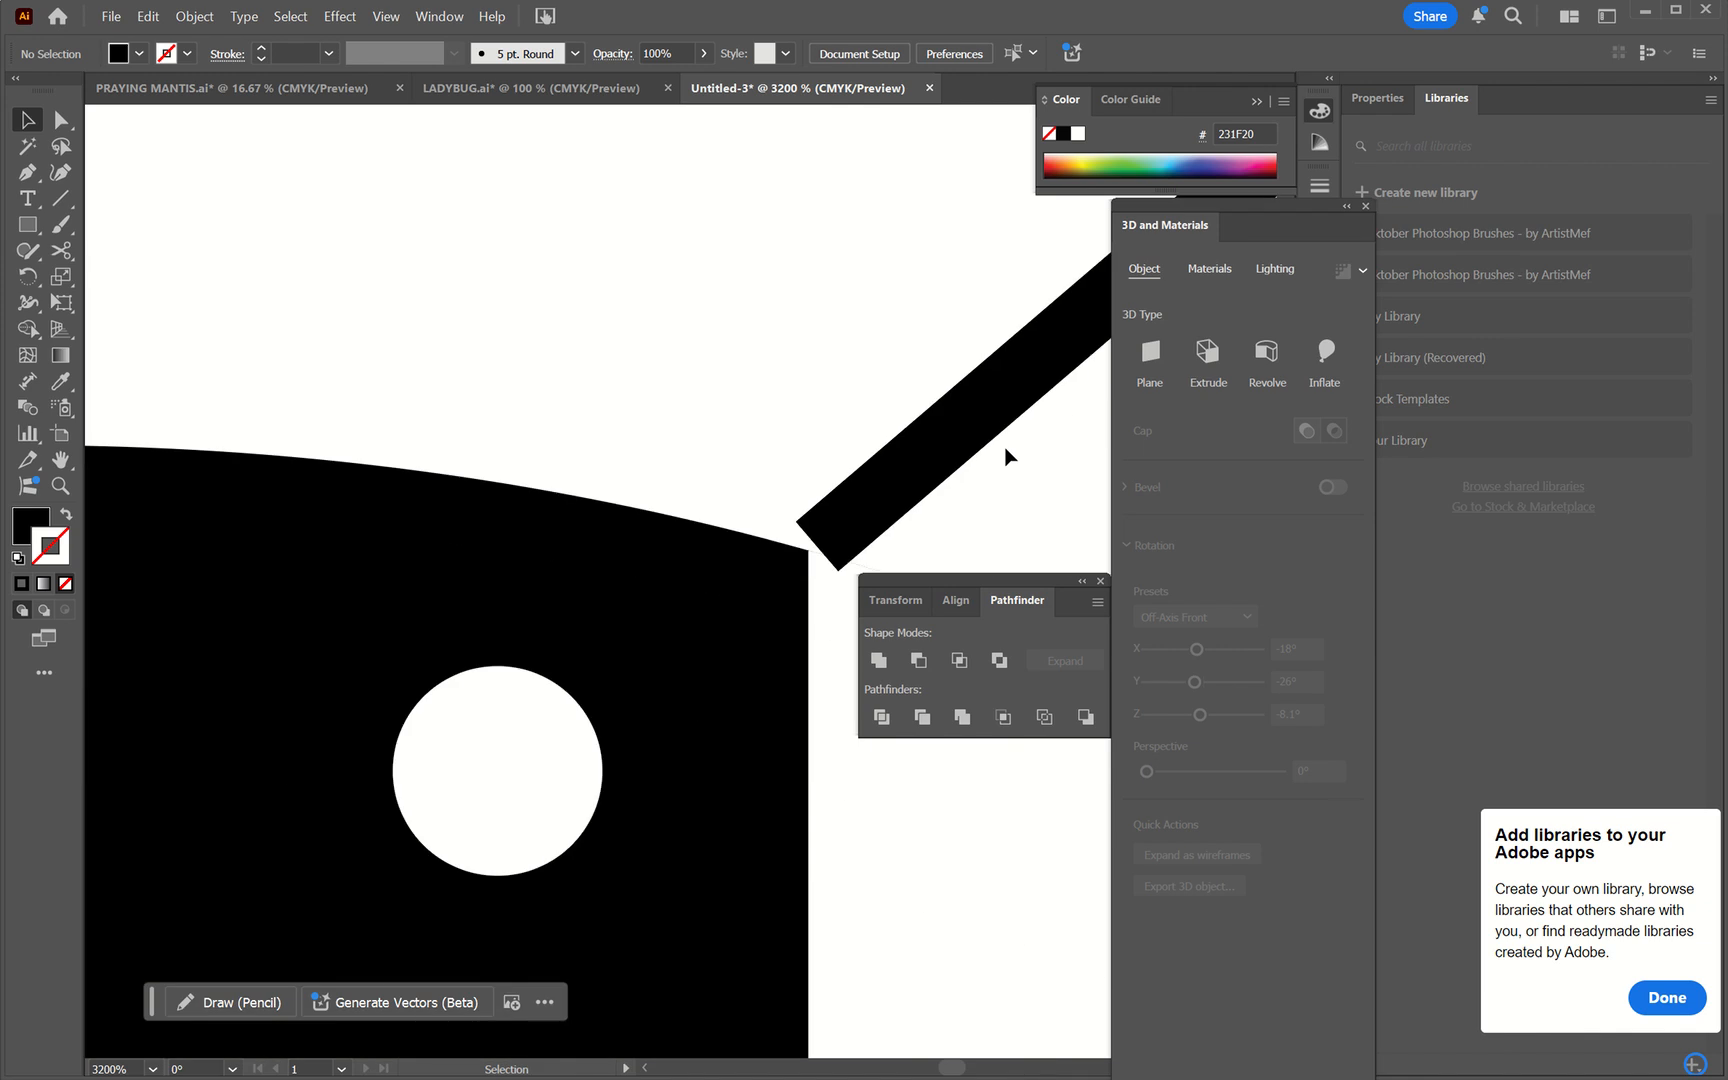
pyautogui.click(884, 503)
pyautogui.moveTo(796, 572); pyautogui.dragTo(764, 598)
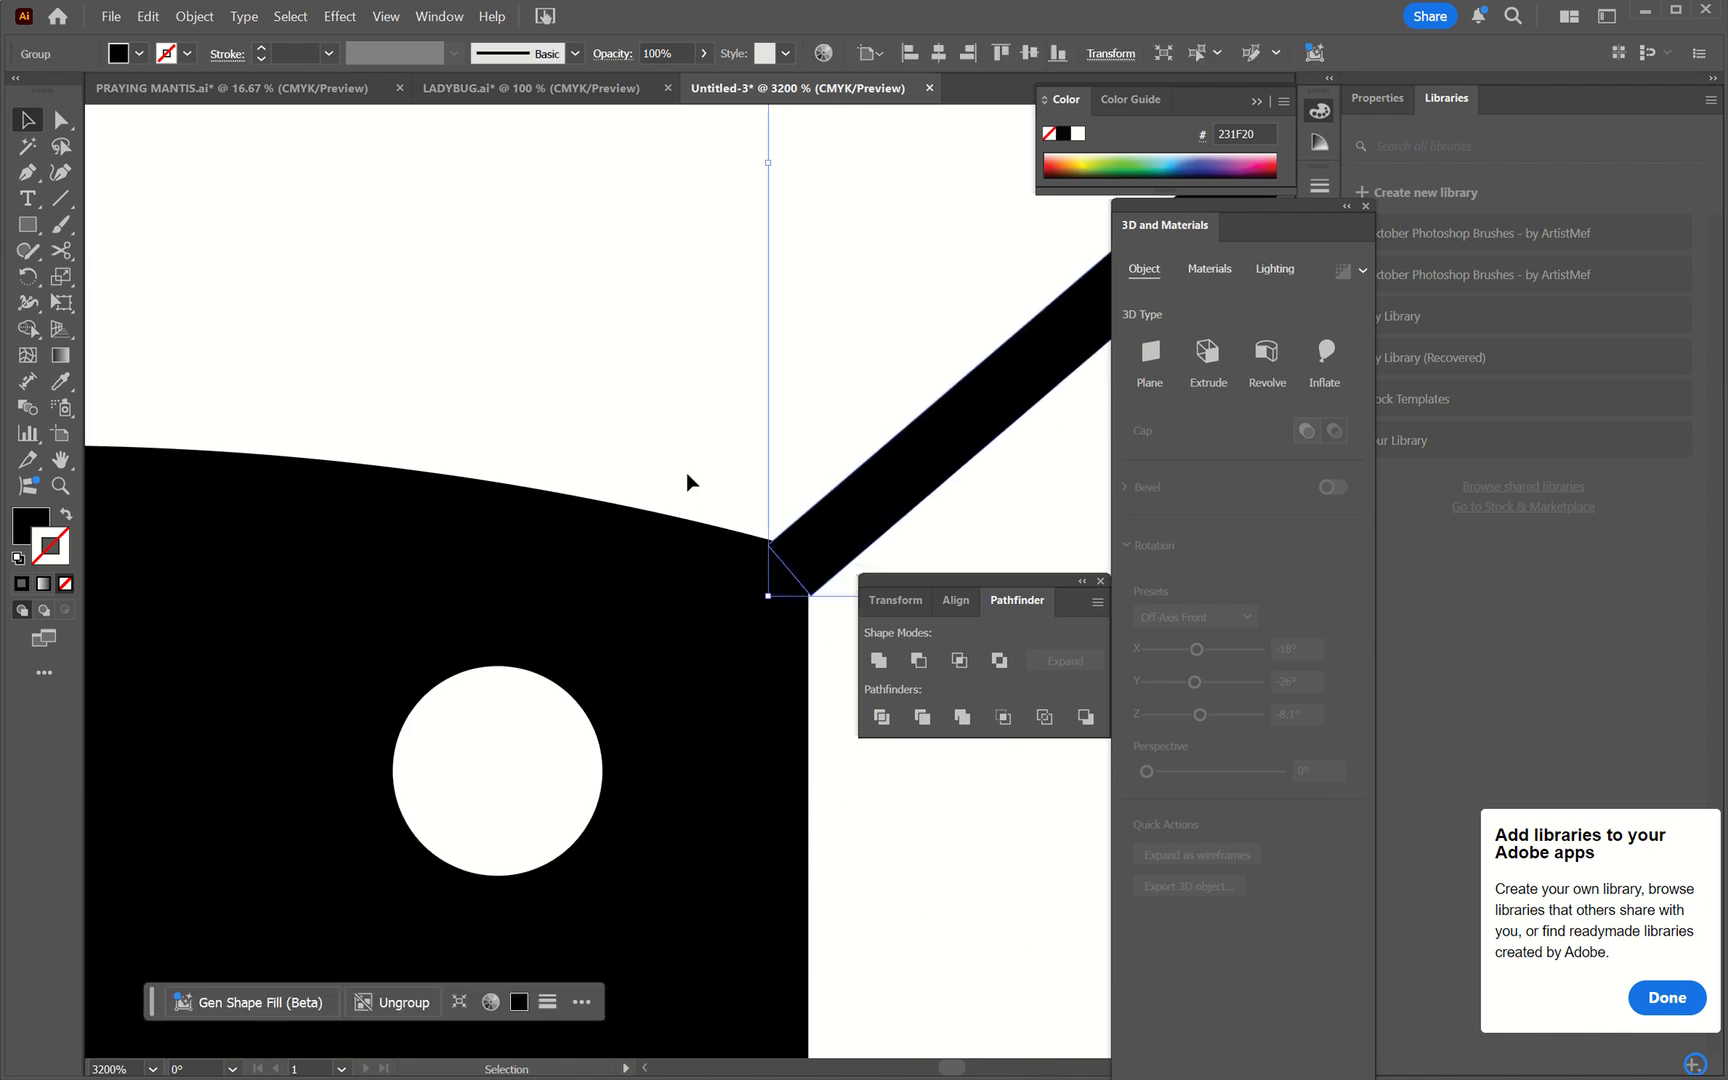
# - Unite the half circle and the stalk into a single antenna shape
pyautogui.click(684, 471)
pyautogui.hotkey('ctrl', '-')
pyautogui.hotkey('ctrl', '-')
pyautogui.hotkey('ctrl', '-')
pyautogui.hotkey('ctrl', '-')
pyautogui.hotkey('ctrl', '-')
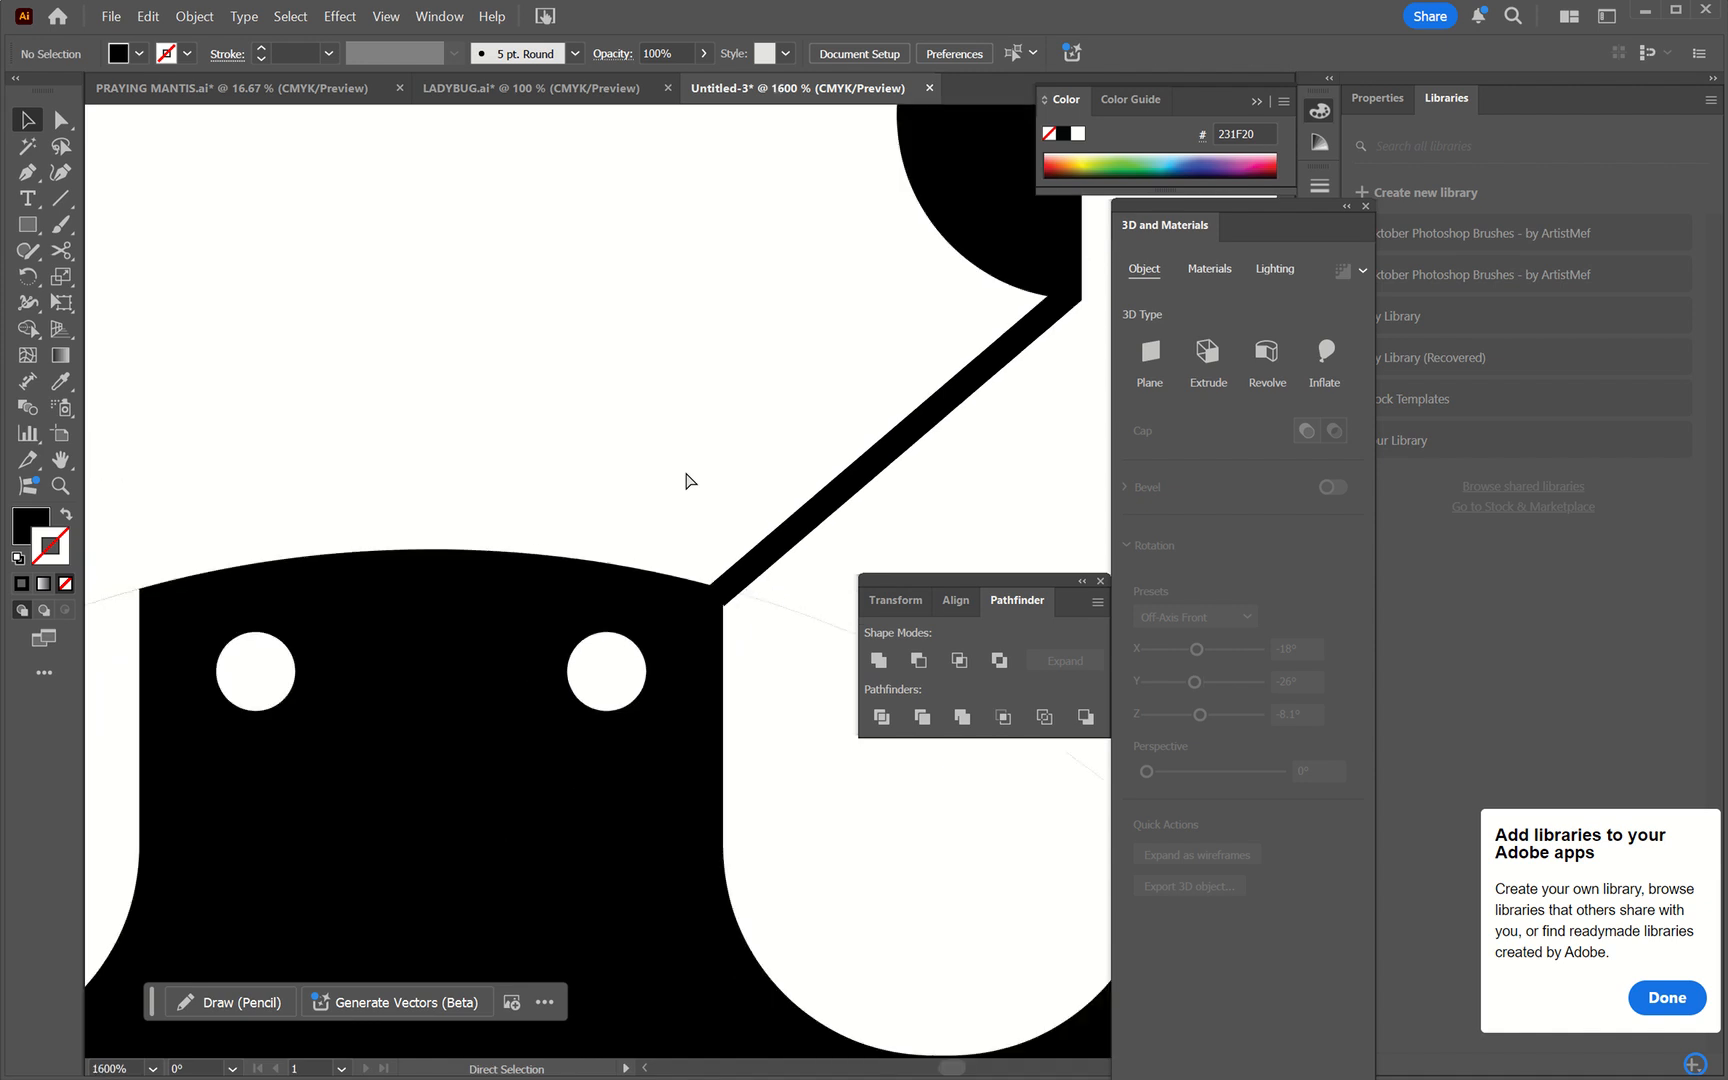
pyautogui.moveTo(687, 241); pyautogui.dragTo(907, 483)
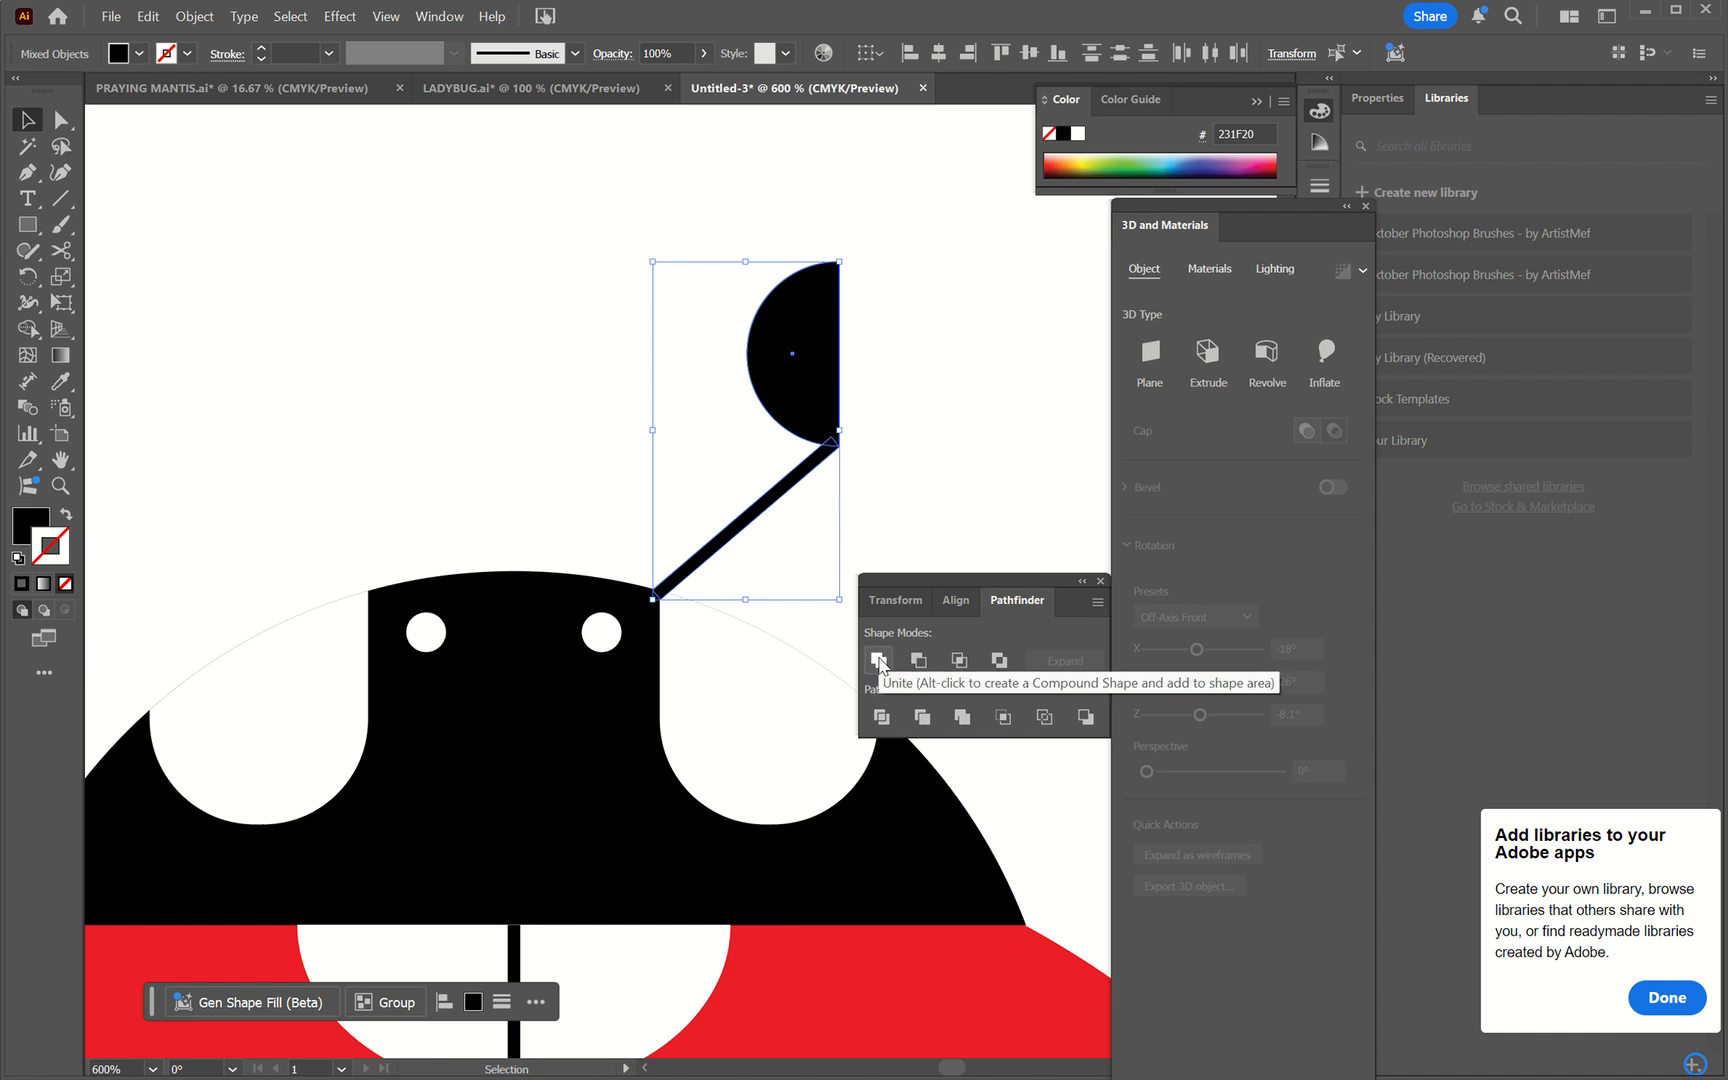
pyautogui.click(440, 16)
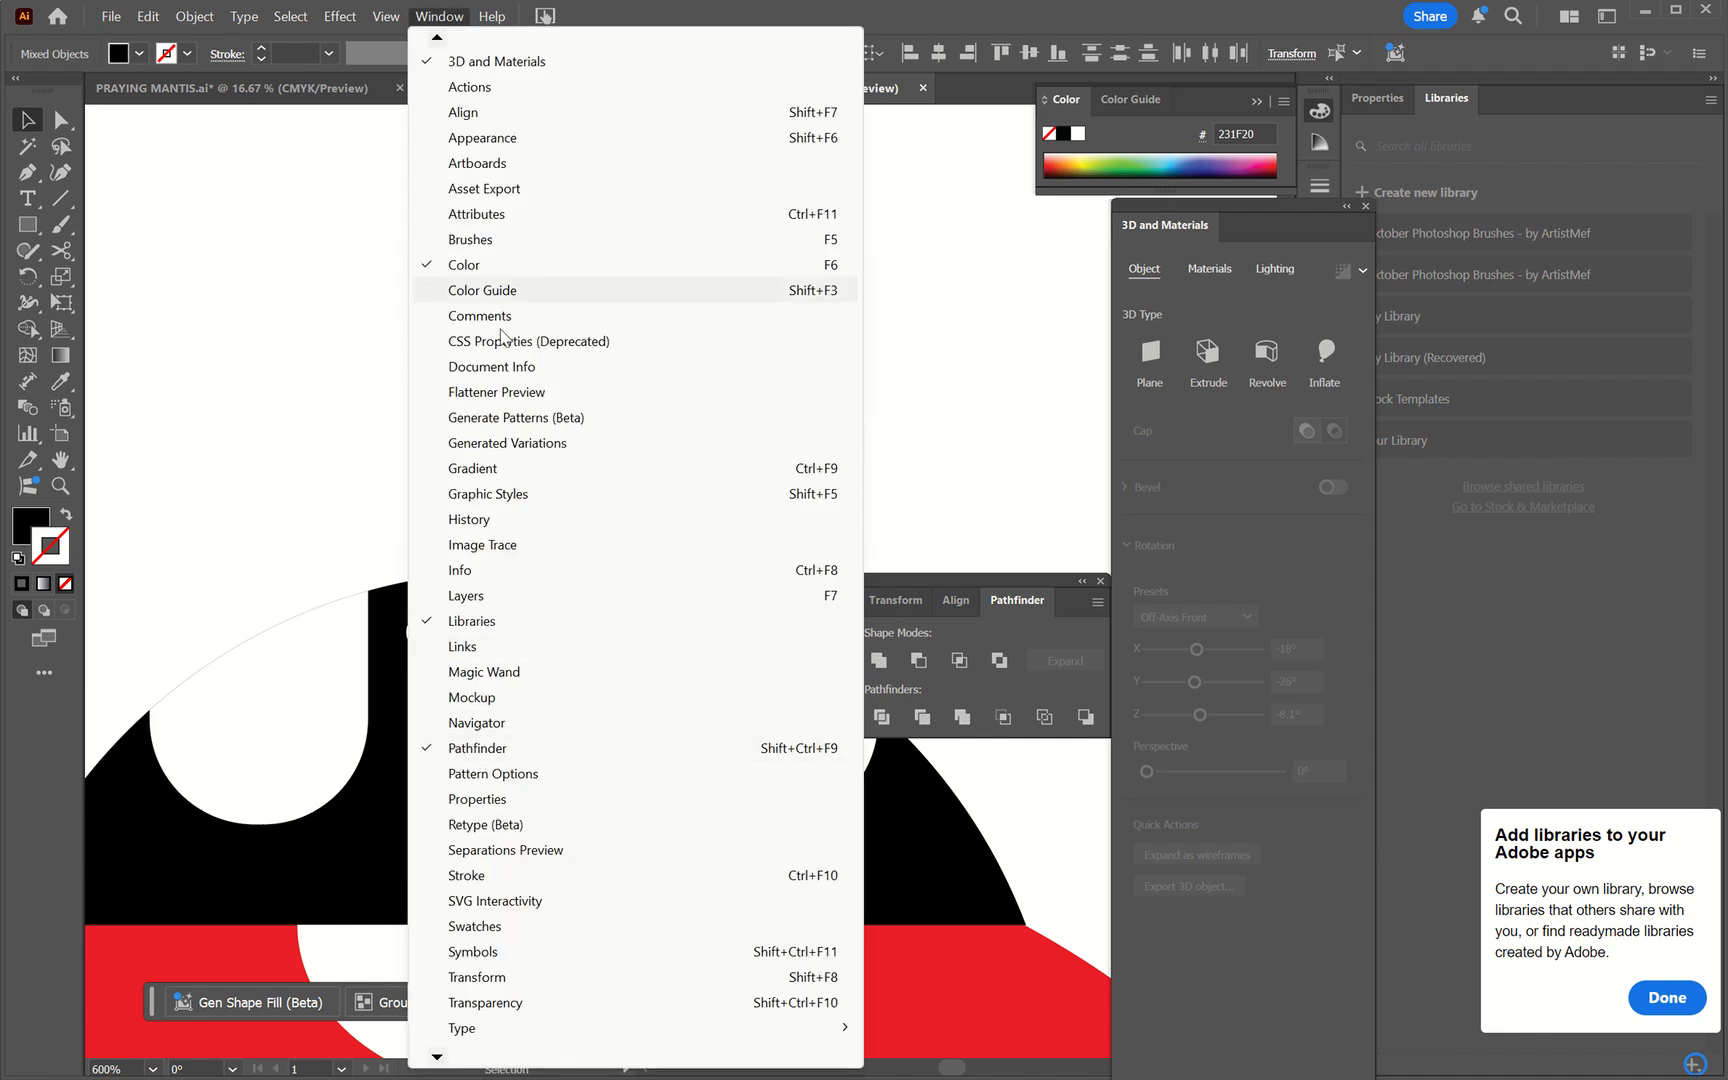
pyautogui.click(879, 661)
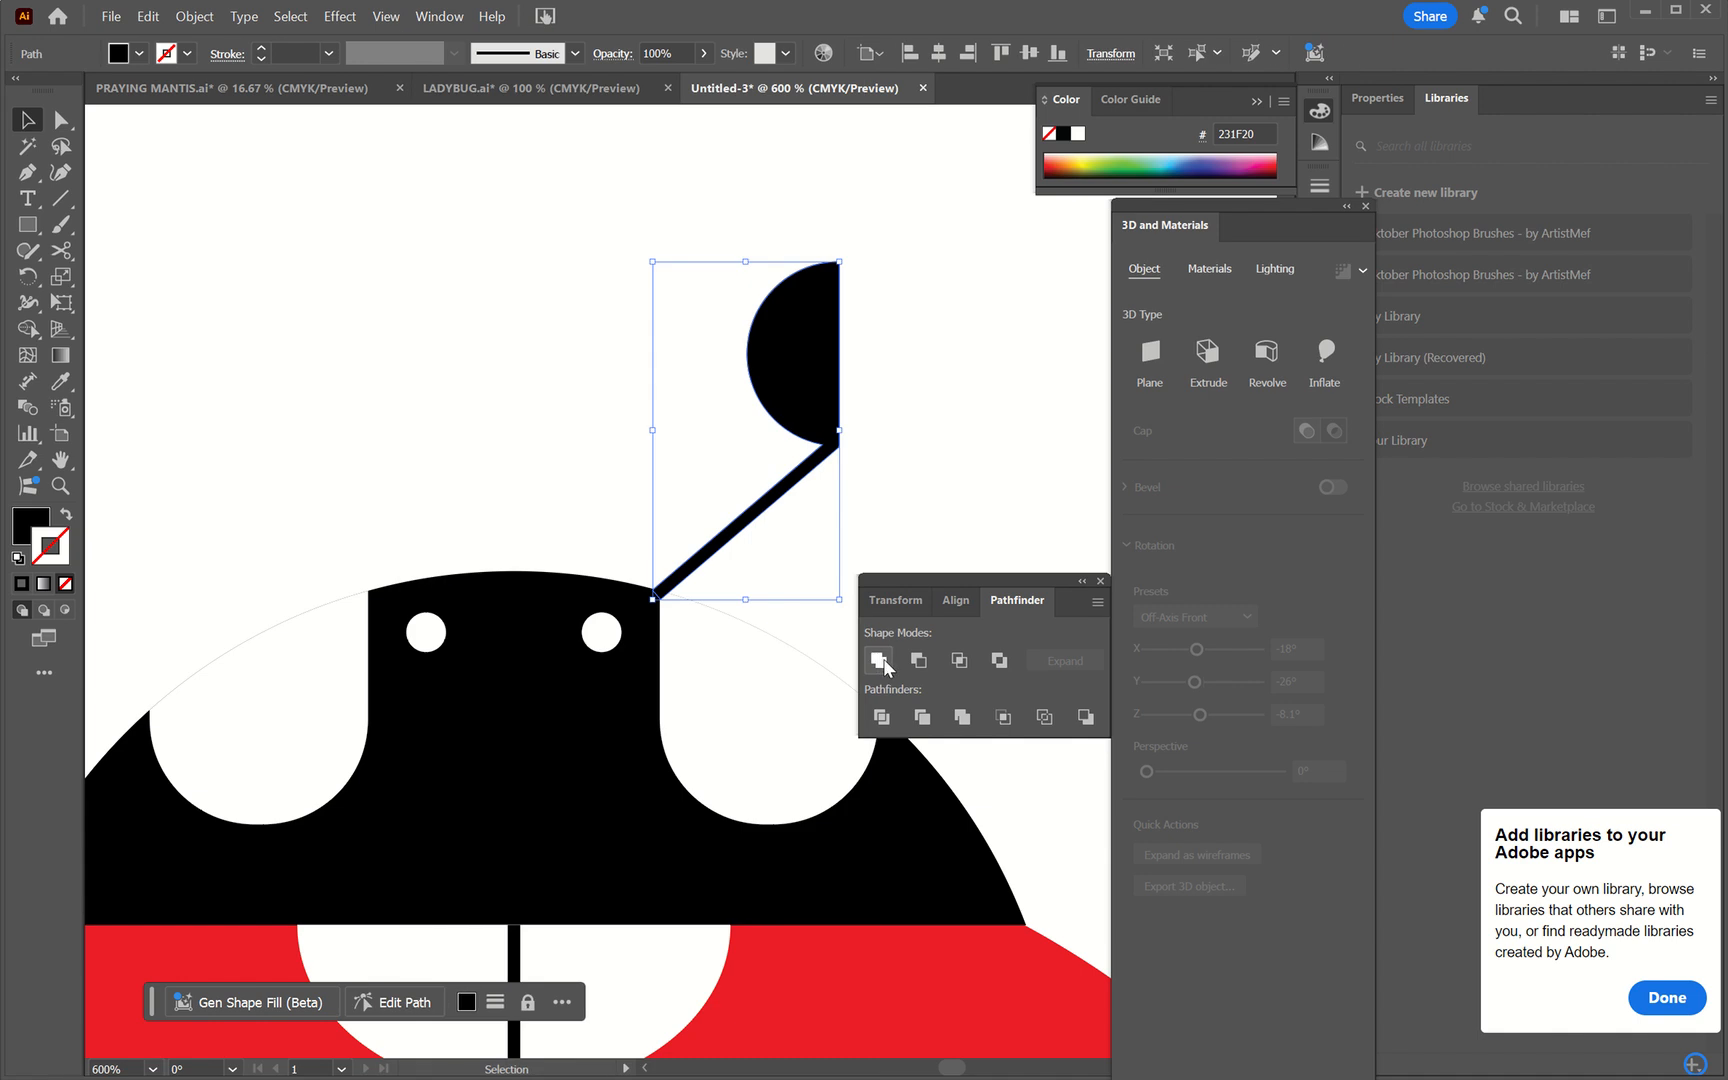
# - Make a copy of the antenna reflected about the vertical axis and place it on the head's left side
pyautogui.click(940, 383)
pyautogui.click(828, 414)
pyautogui.click(194, 16)
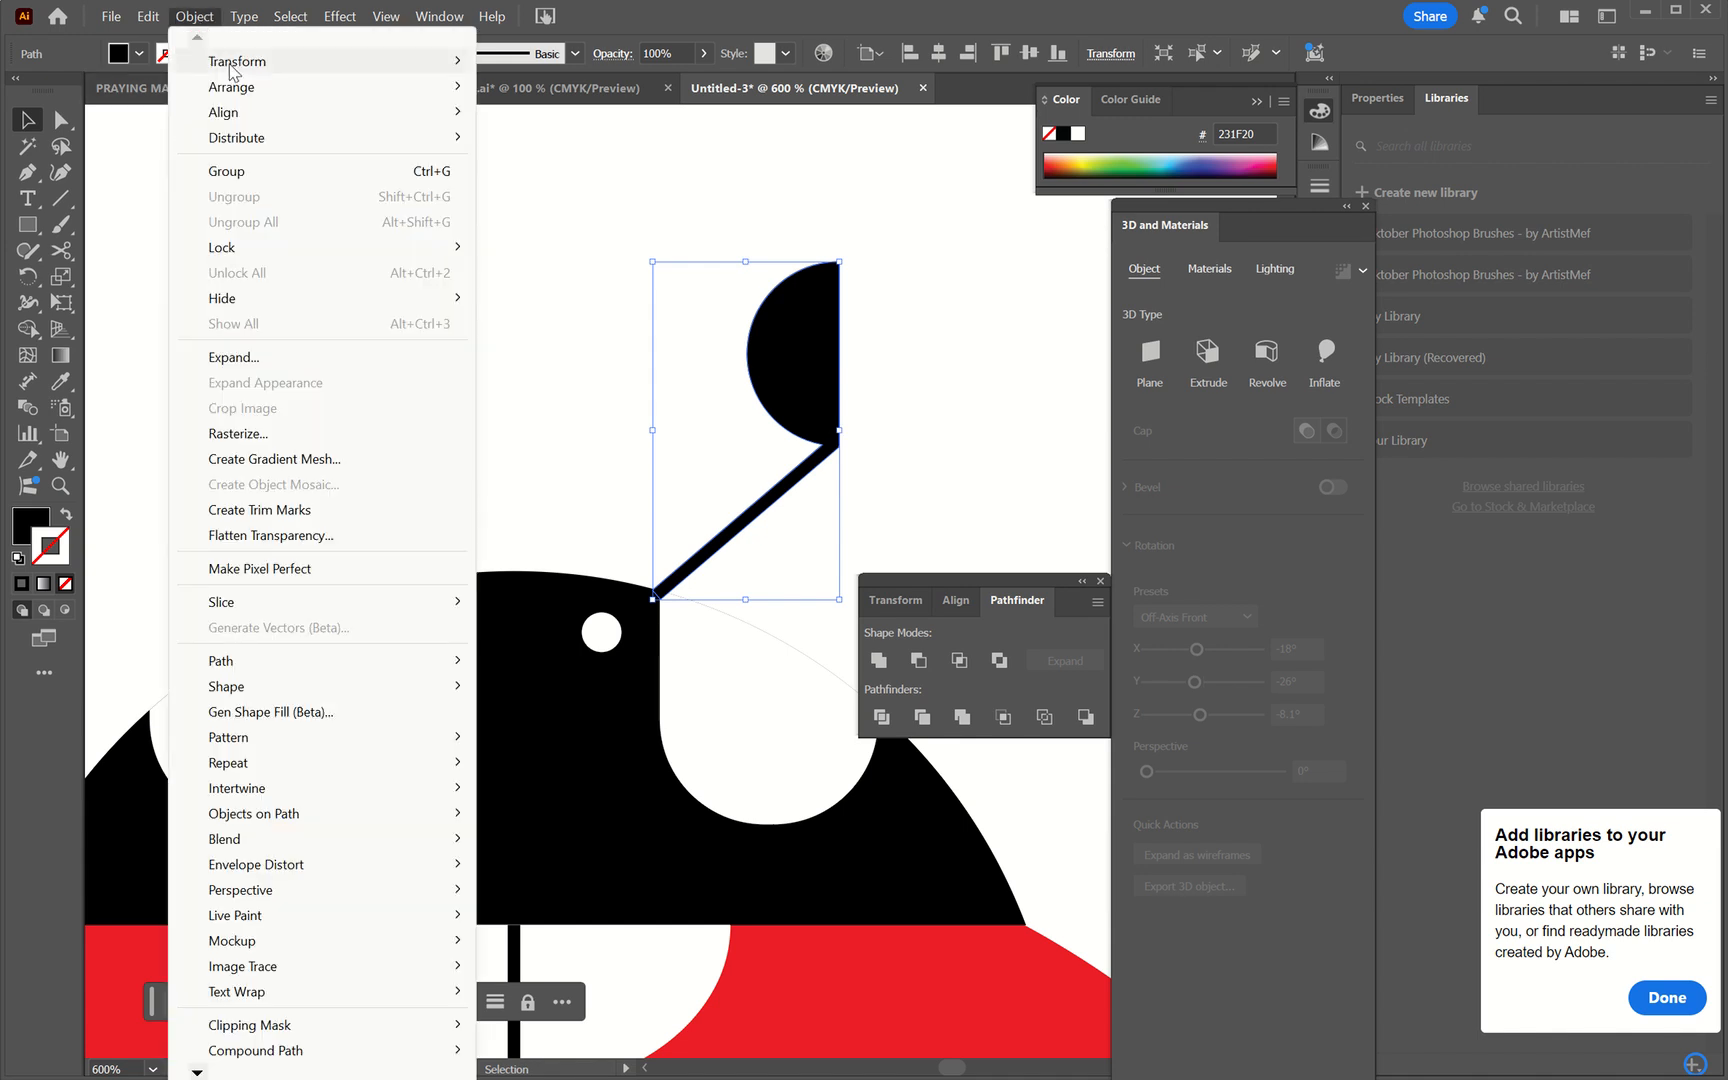
pyautogui.moveTo(233, 68)
pyautogui.click(580, 148)
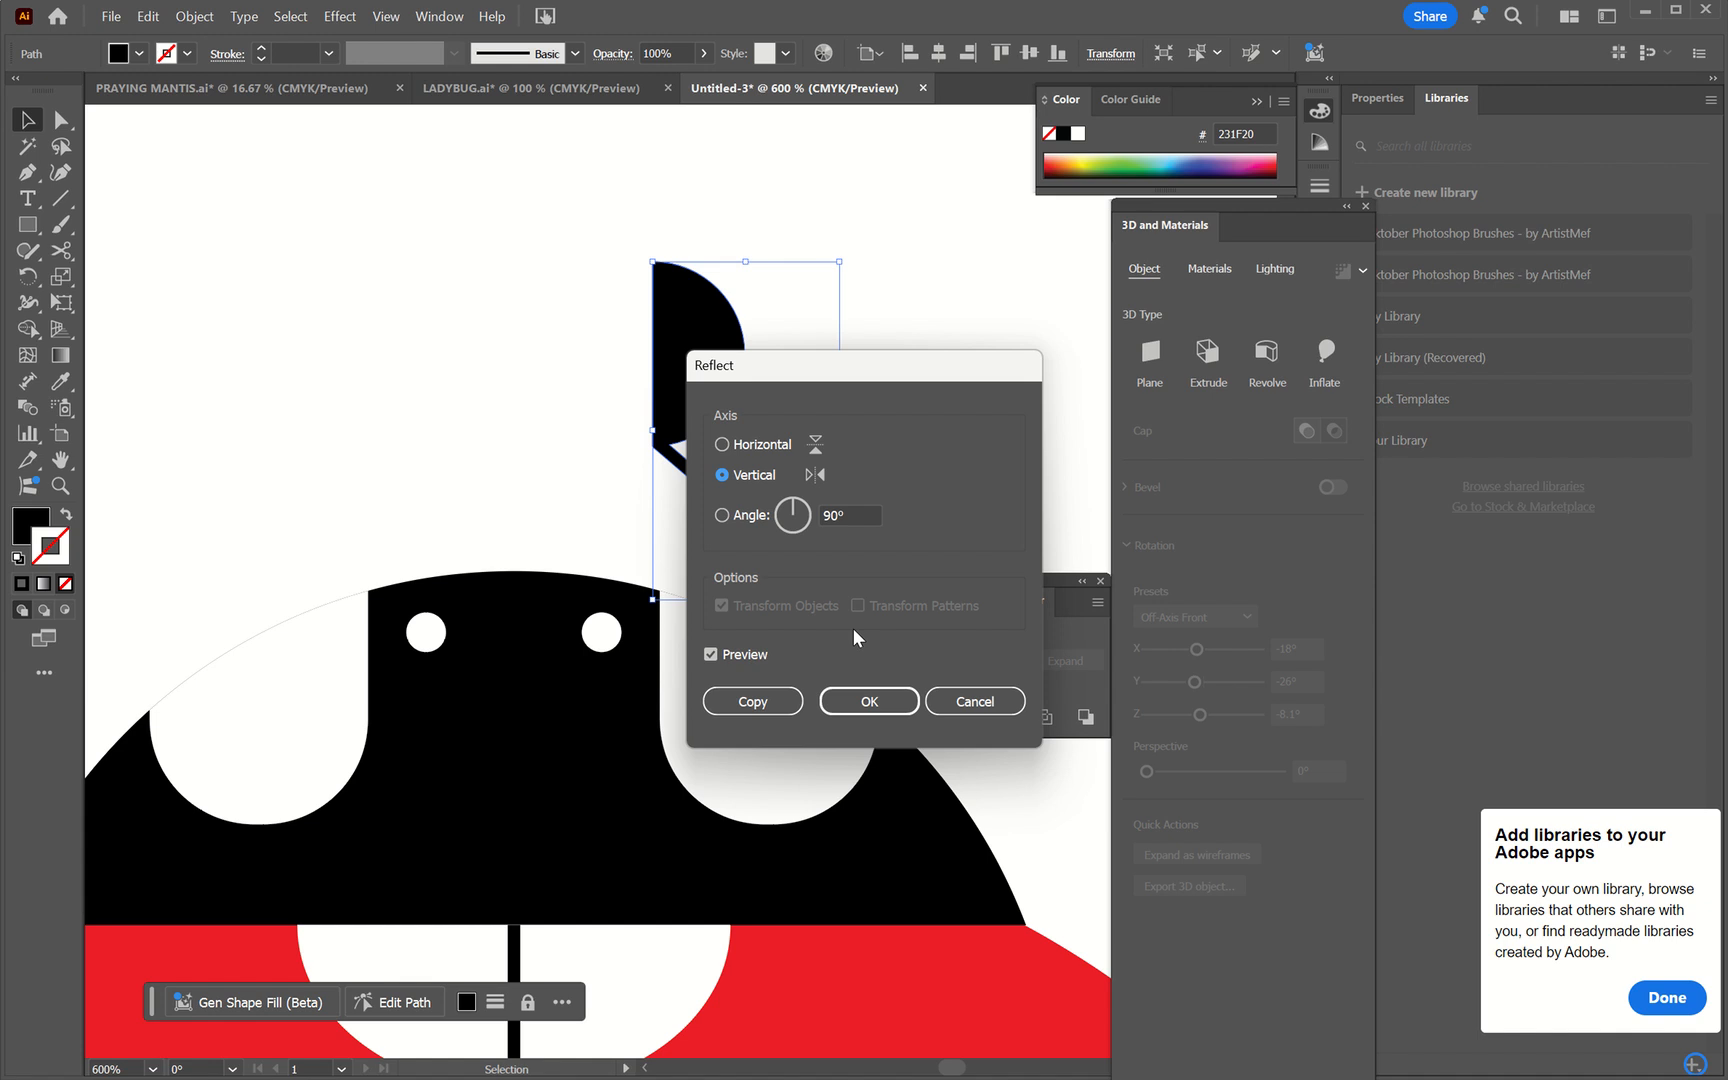
pyautogui.click(753, 704)
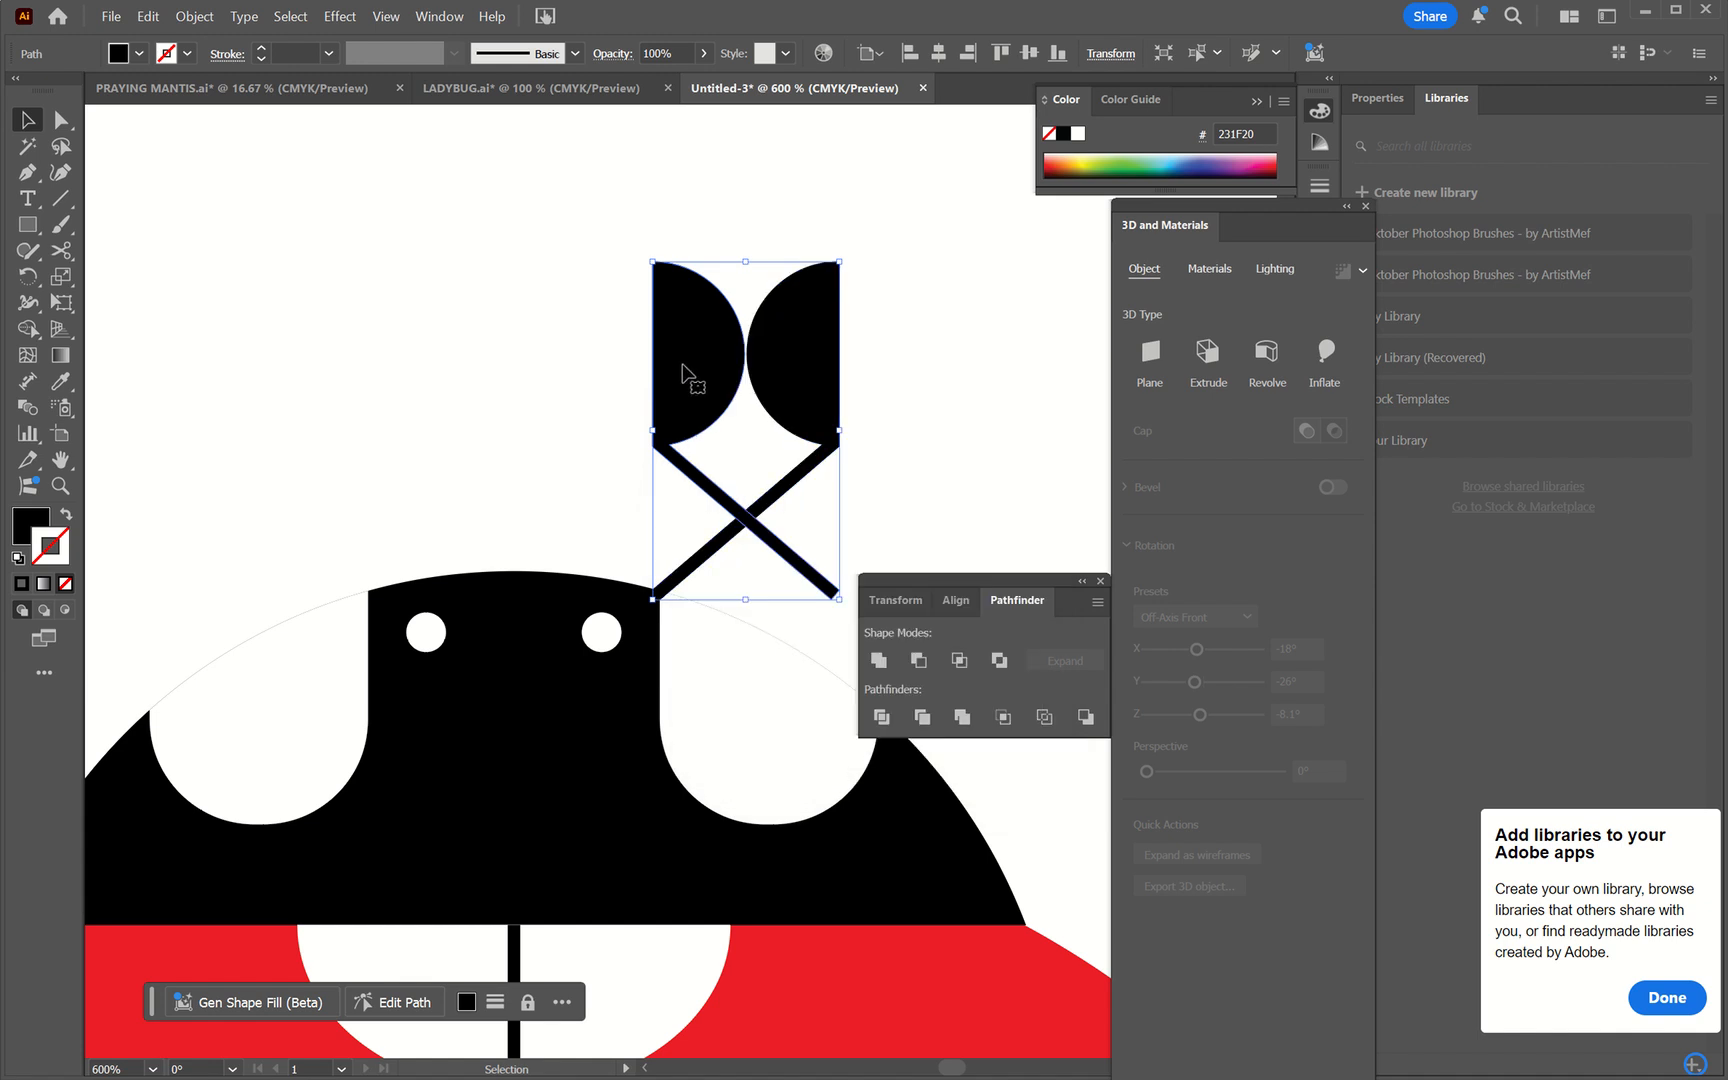
pyautogui.moveTo(682, 366); pyautogui.dragTo(231, 370)
pyautogui.click(519, 316)
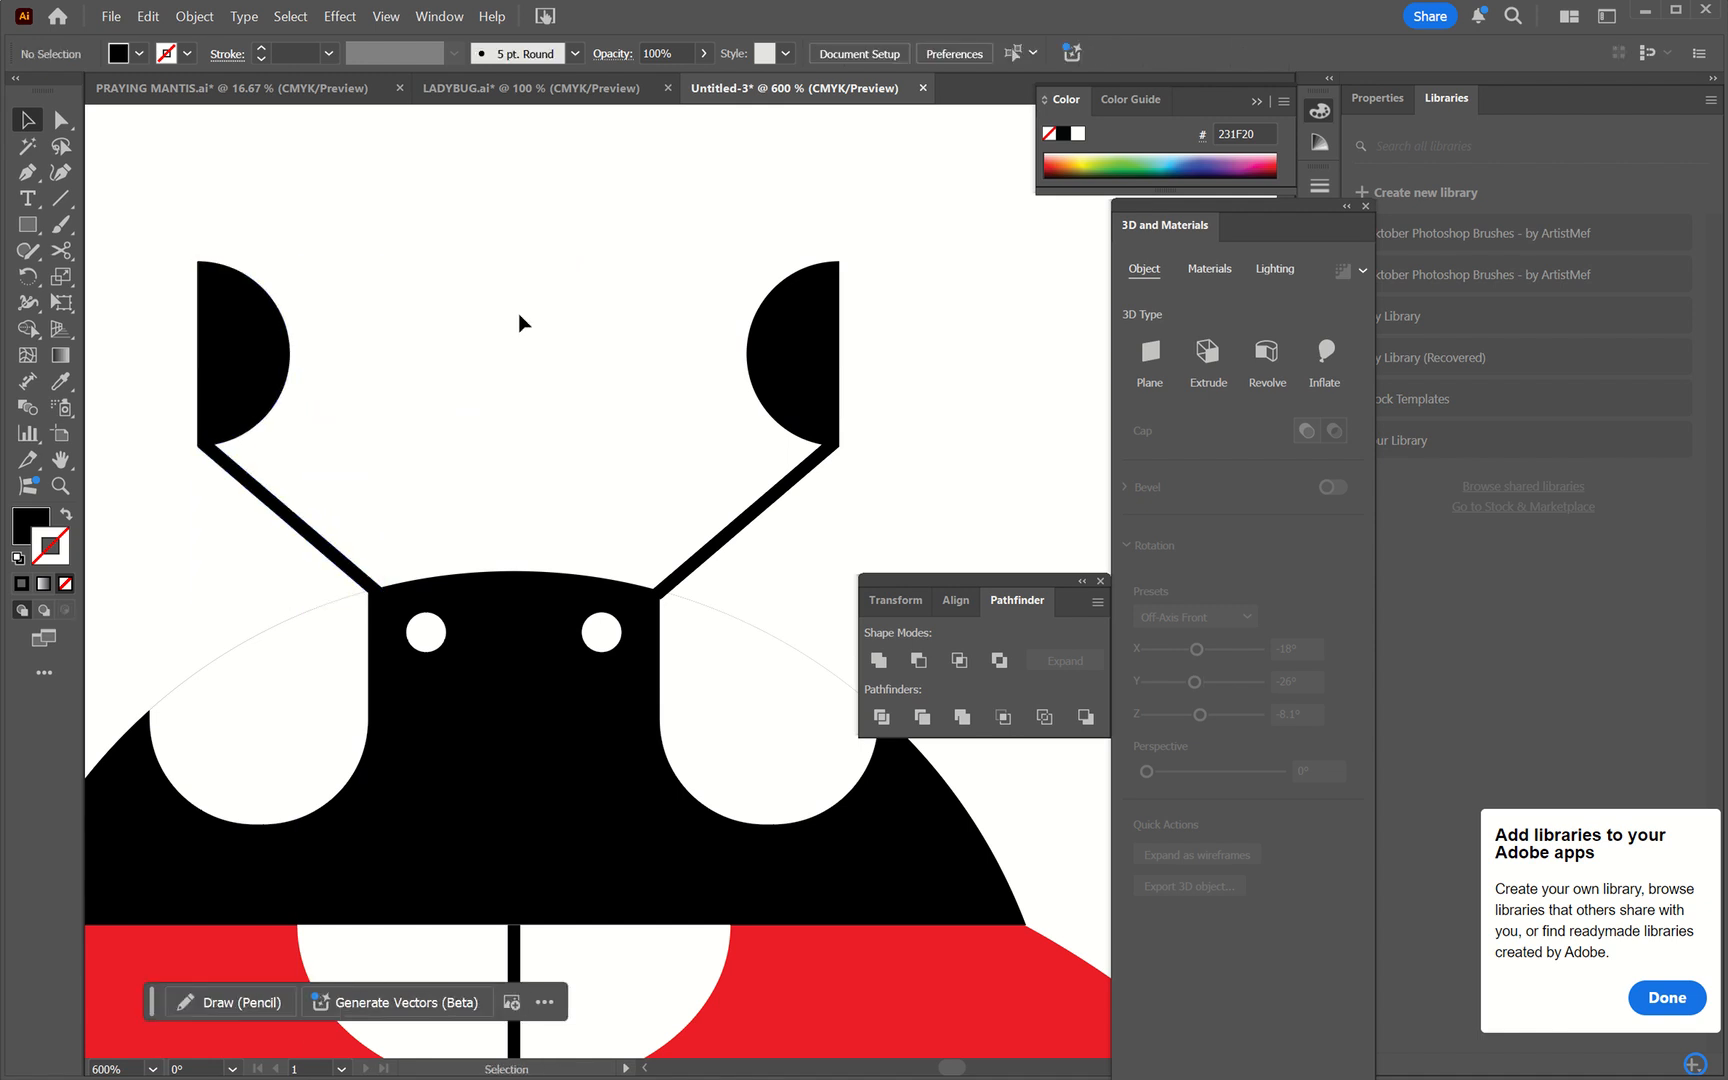
# - Compare the drawn ladybug with the reference illustration, examining the antennae and the leg shapes
pyautogui.hotkey('ctrl', '1')
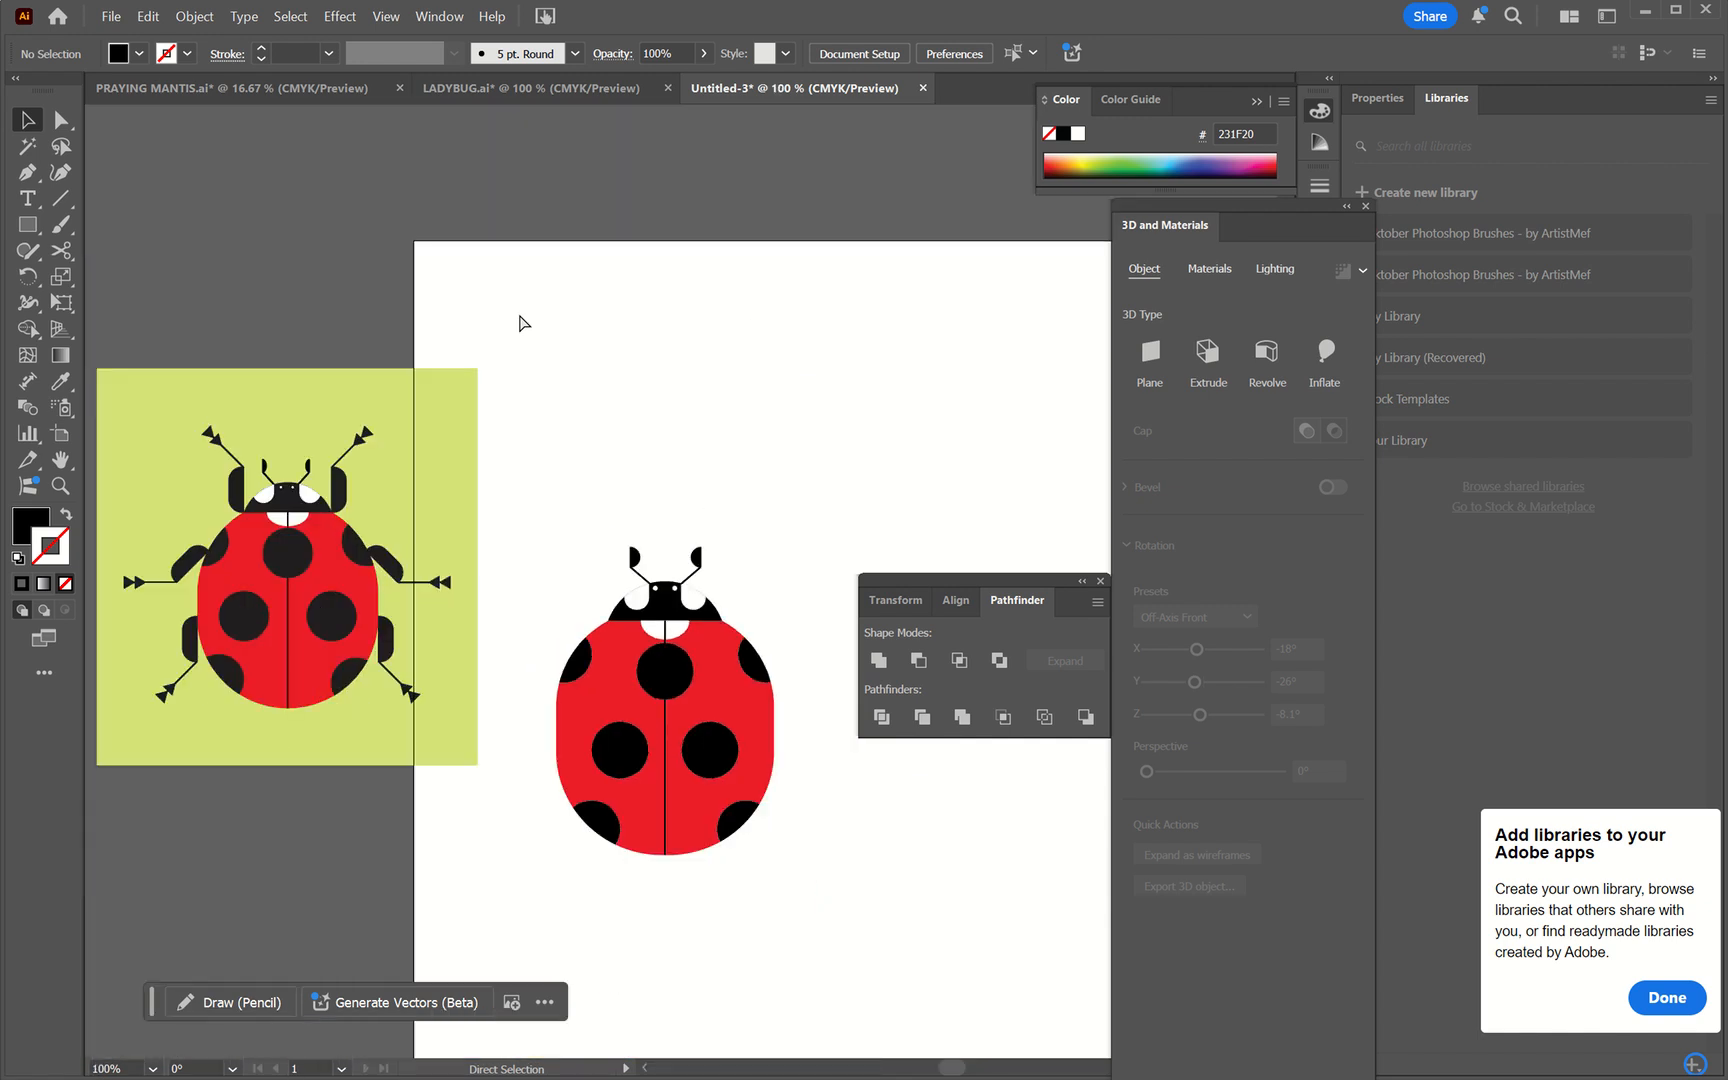
pyautogui.hotkey('ctrl', '-')
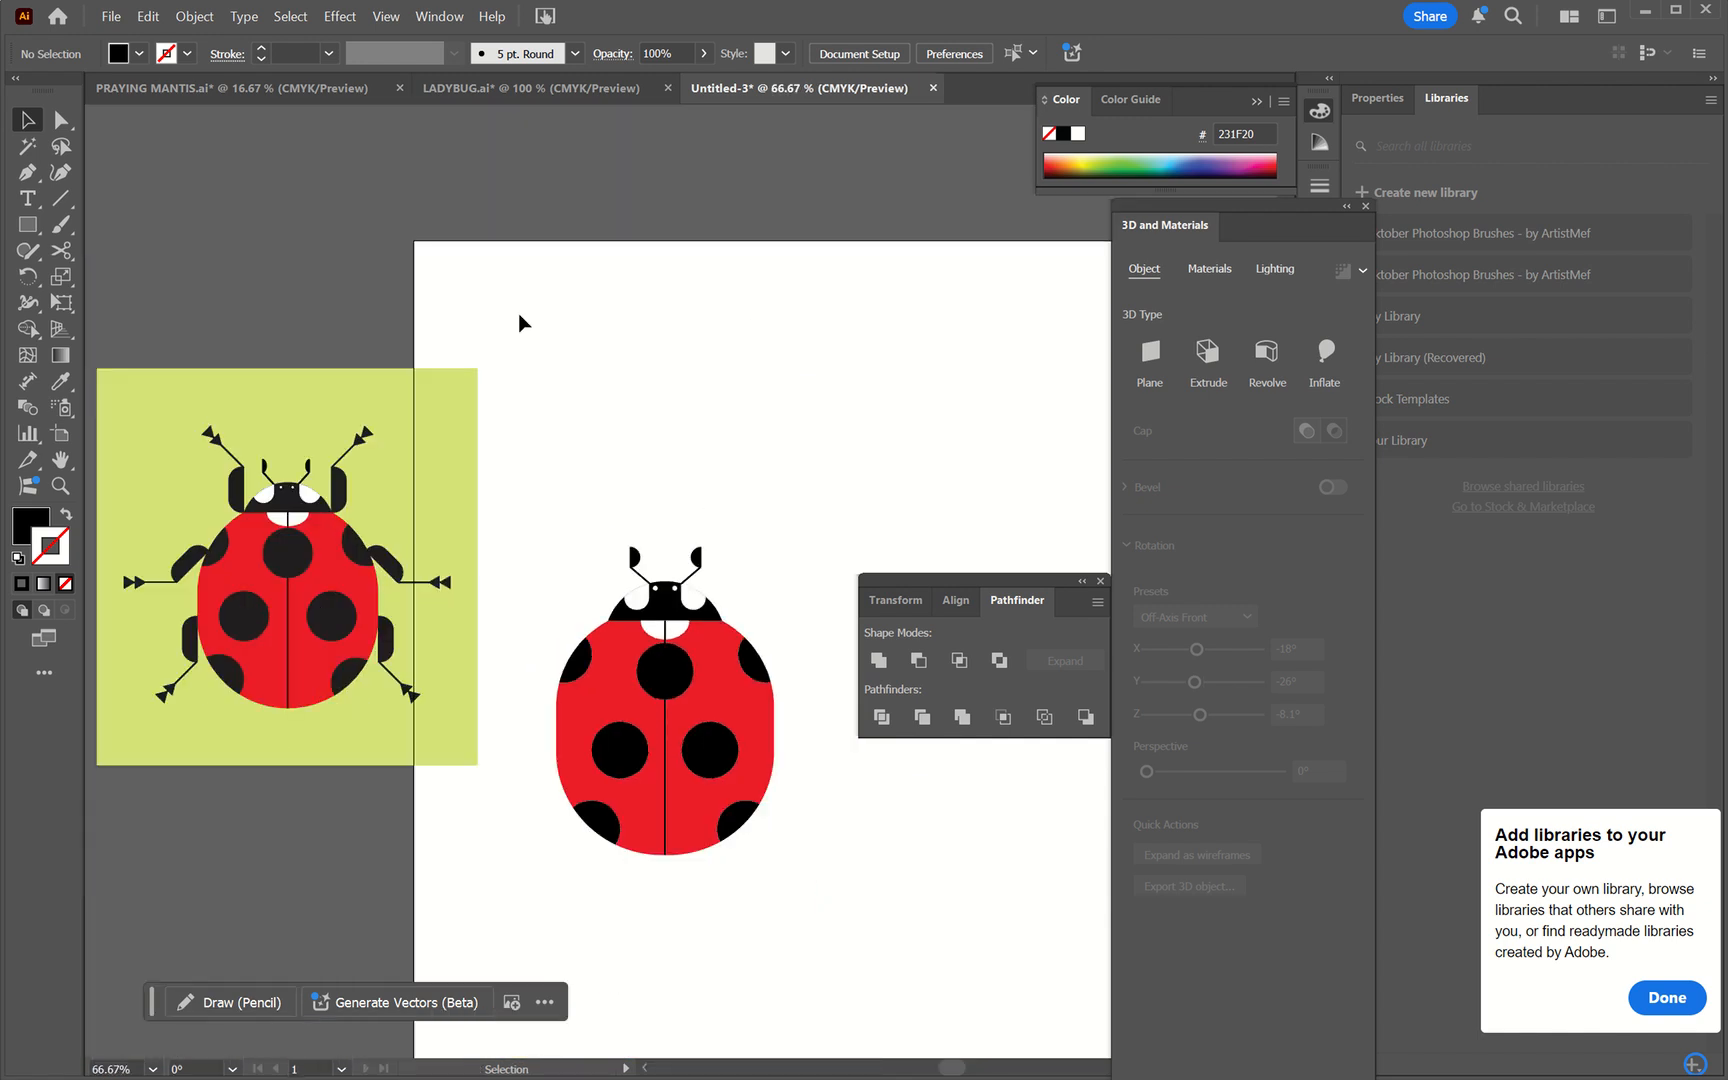
pyautogui.hotkey('ctrl', '+')
pyautogui.hotkey('ctrl', '+')
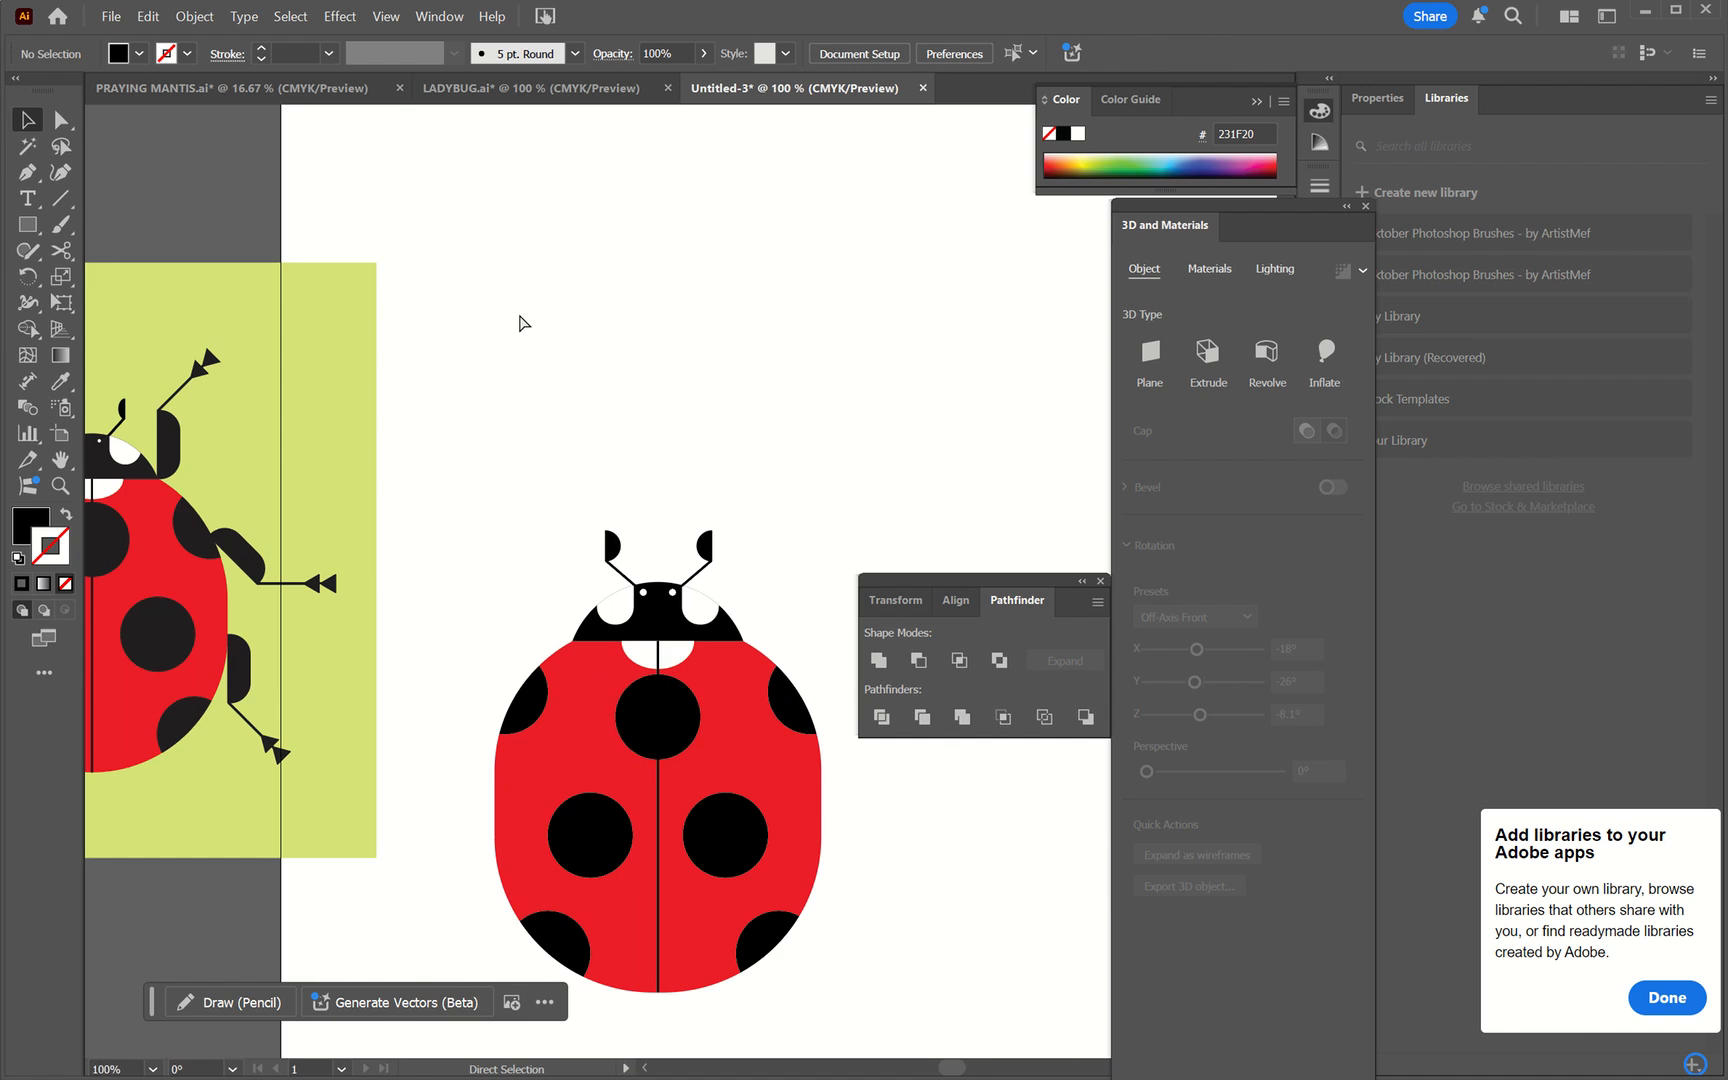
pyautogui.hscroll(-5, 518, 313)
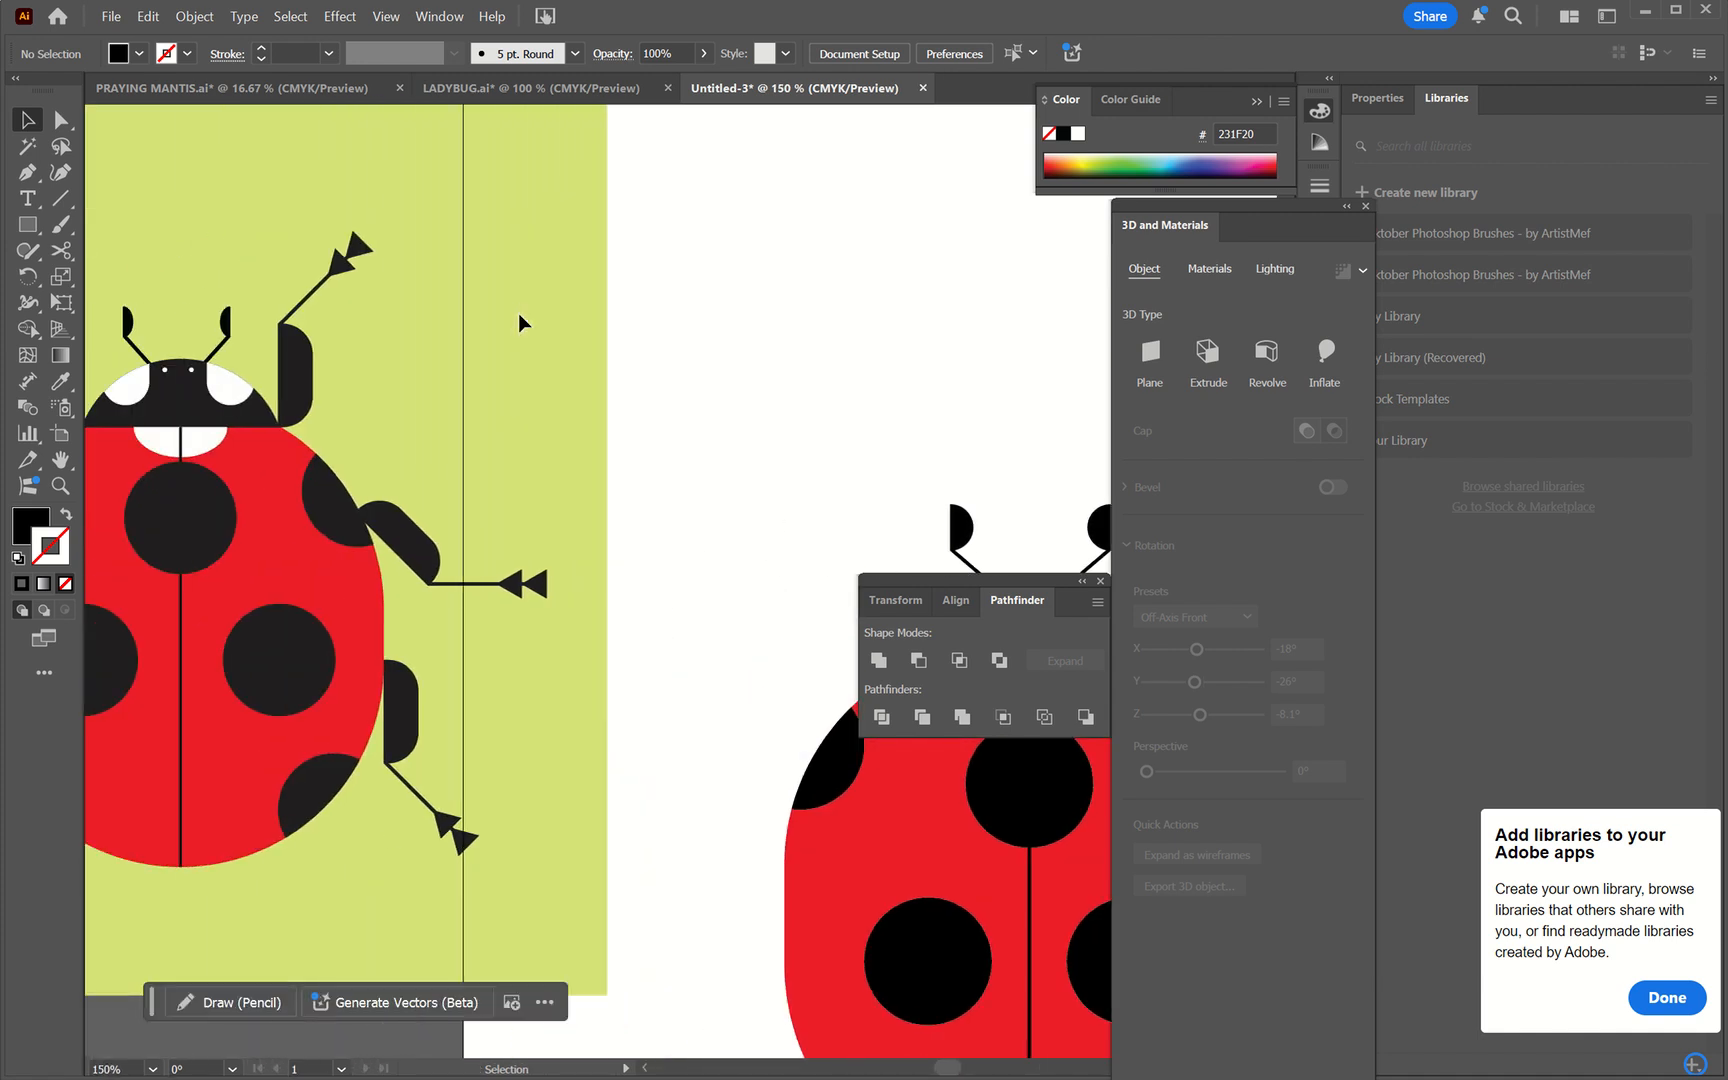
pyautogui.hscroll(2, 518, 313)
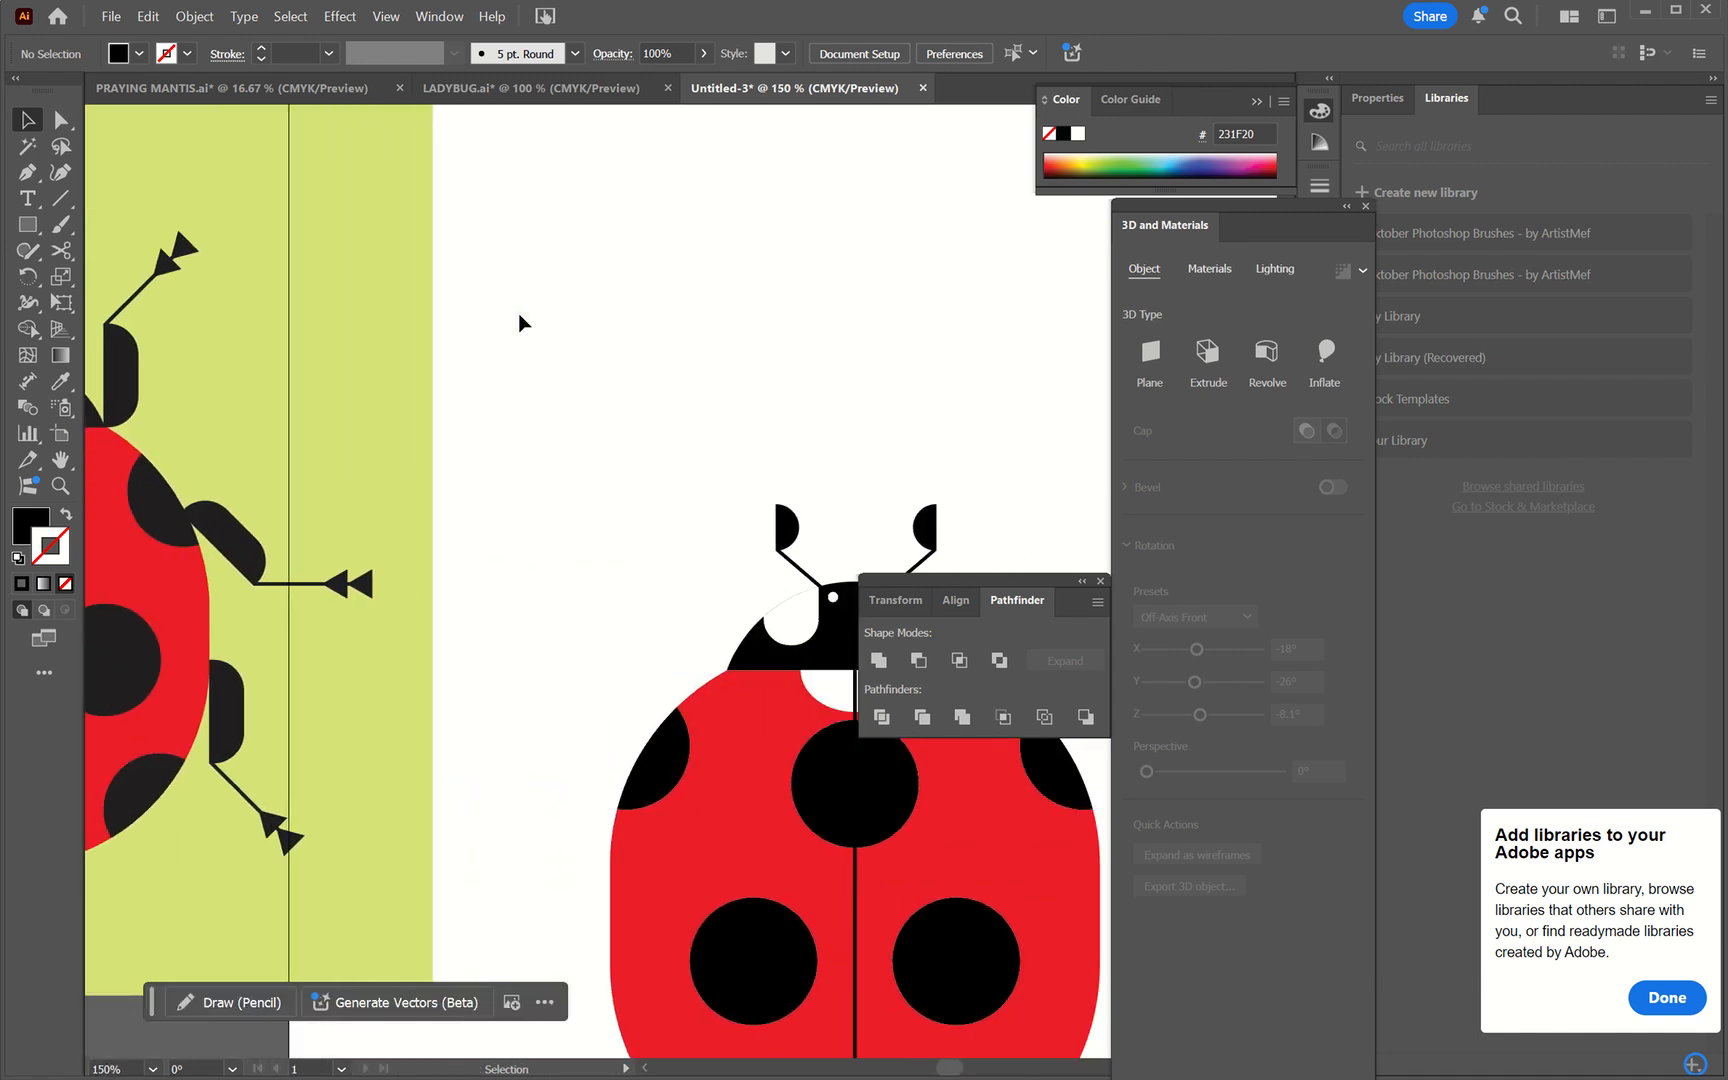
pyautogui.hscroll(2, 518, 313)
pyautogui.hscroll(-5, 518, 313)
pyautogui.hscroll(6, 518, 313)
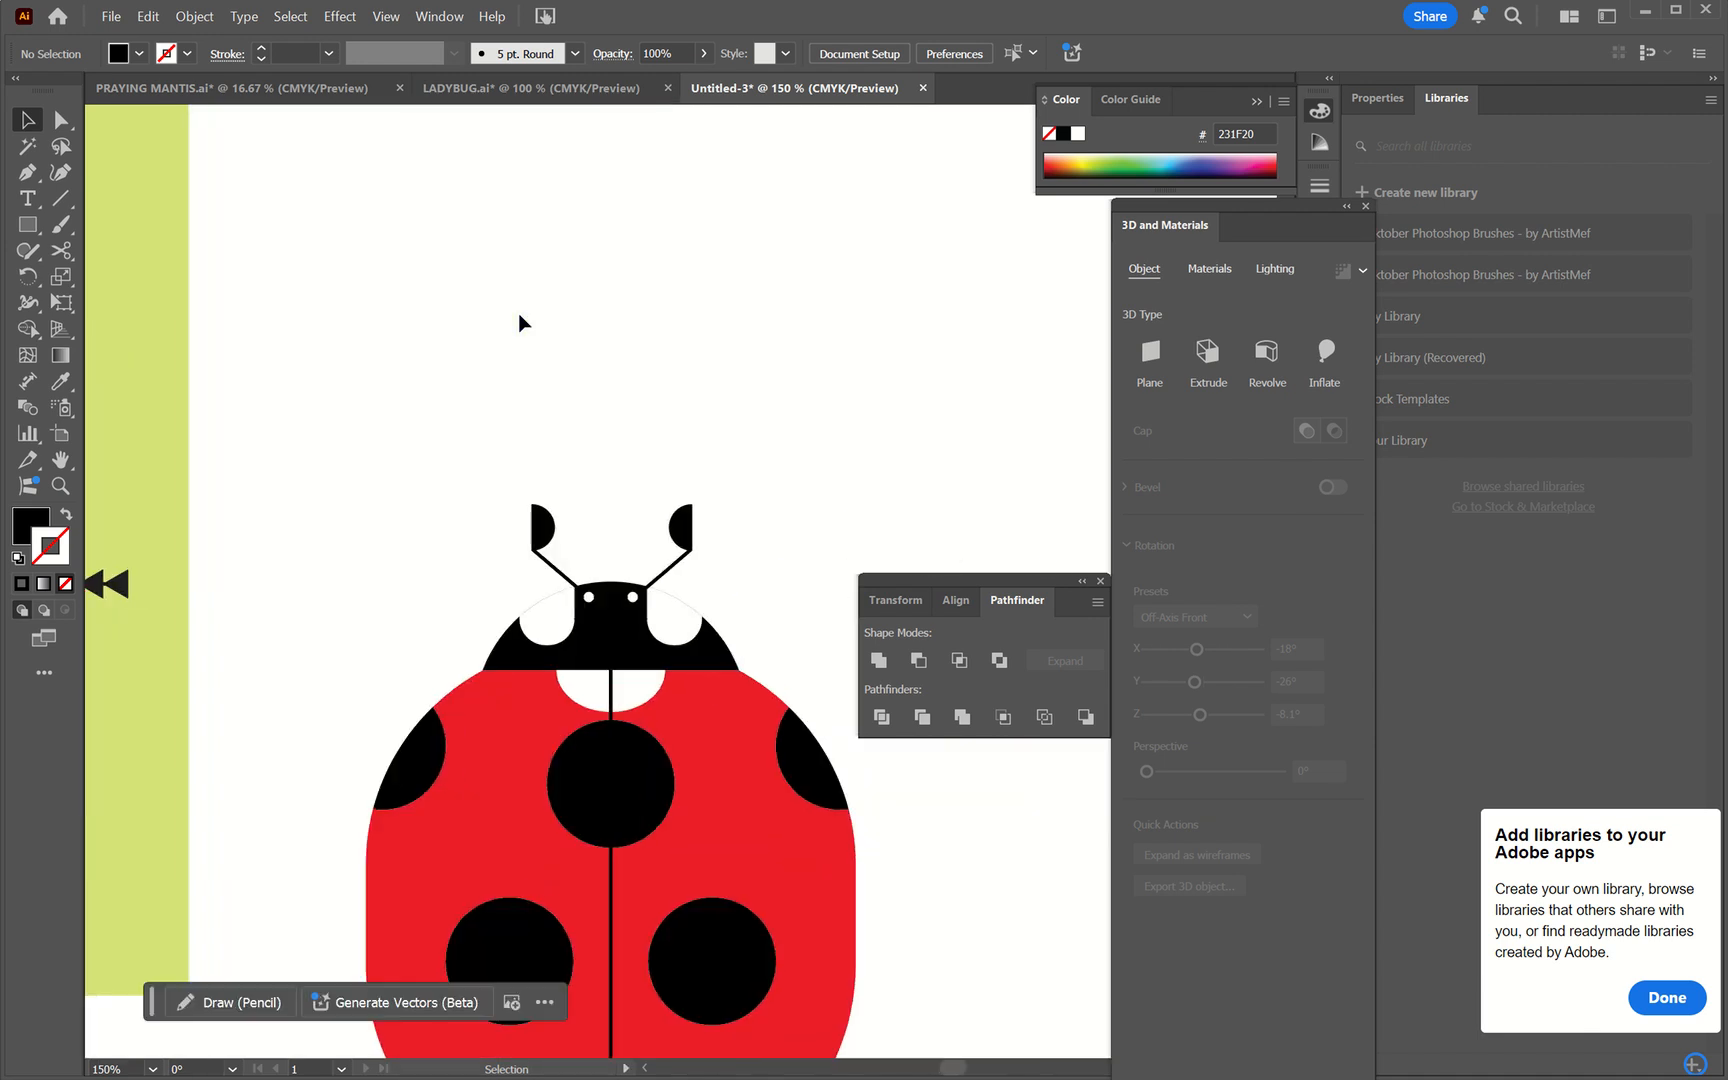
# - Draw a tall black rectangle beside the reference's upper left leg, matching the height of the leg's thick rounded segment
pyautogui.press('m')
pyautogui.hscroll(-6, 389, 438)
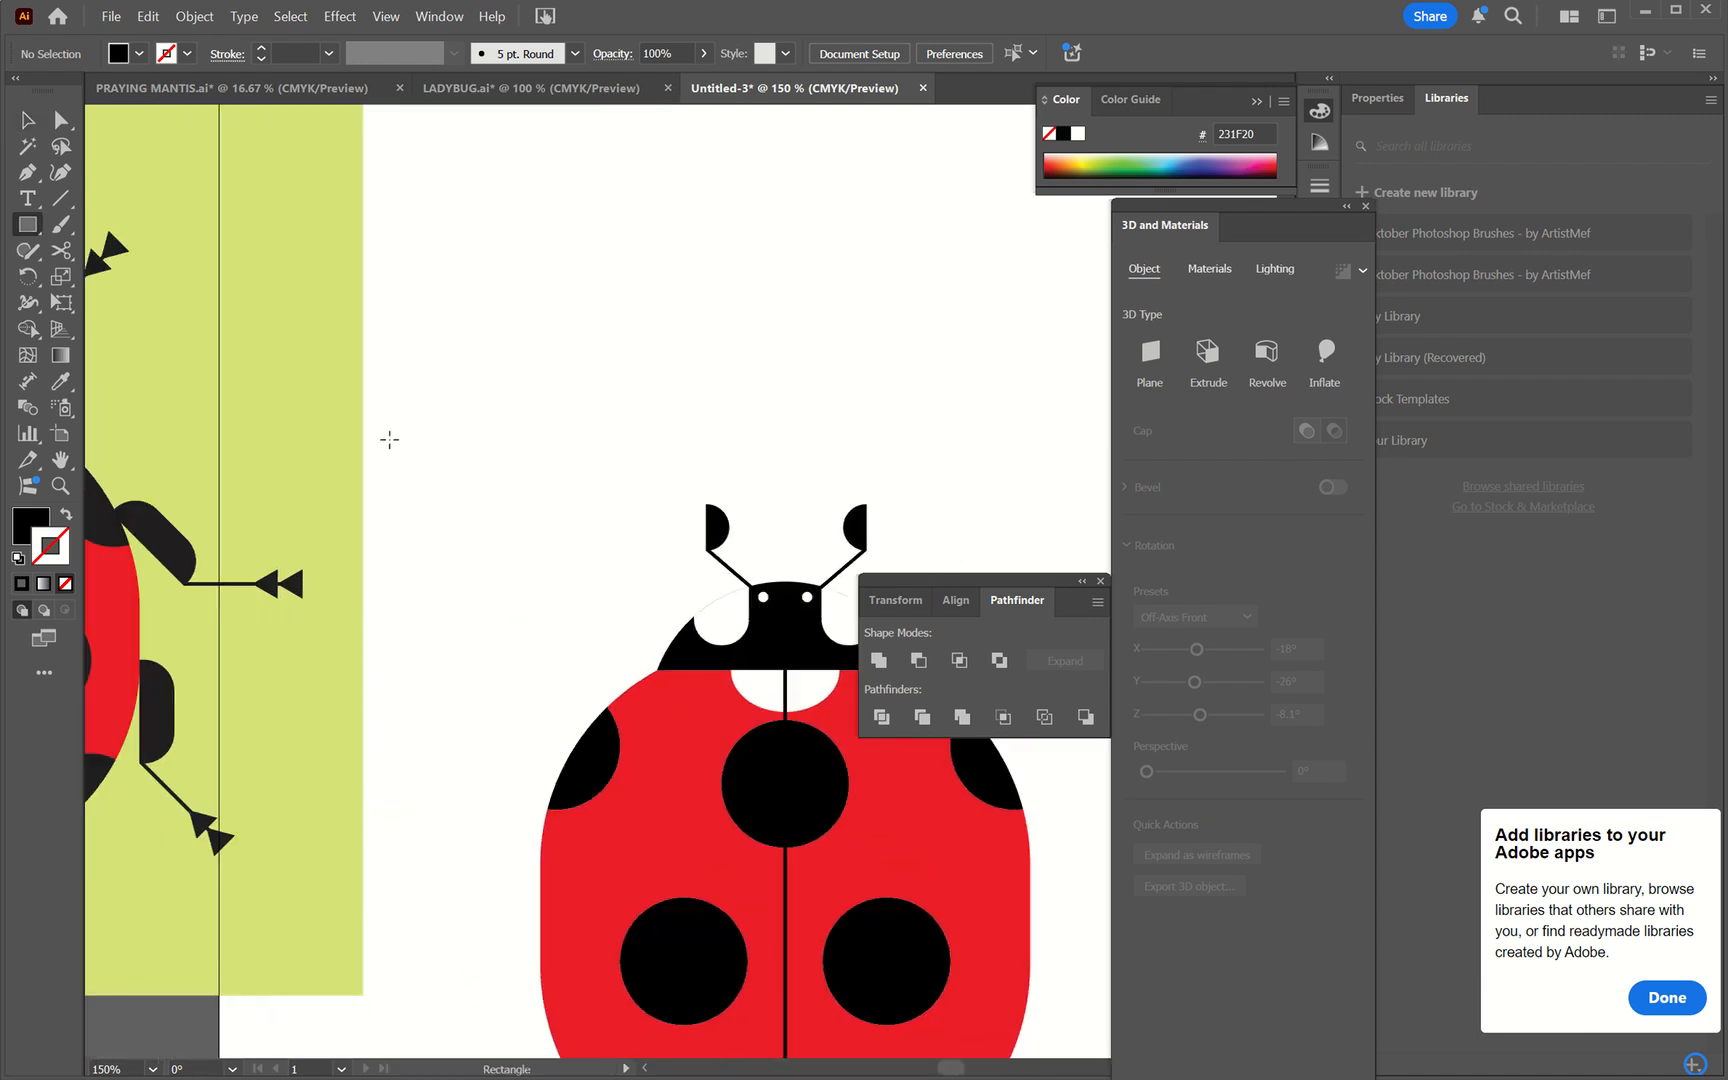
pyautogui.hscroll(-5, 389, 438)
pyautogui.scroll(5, 389, 438)
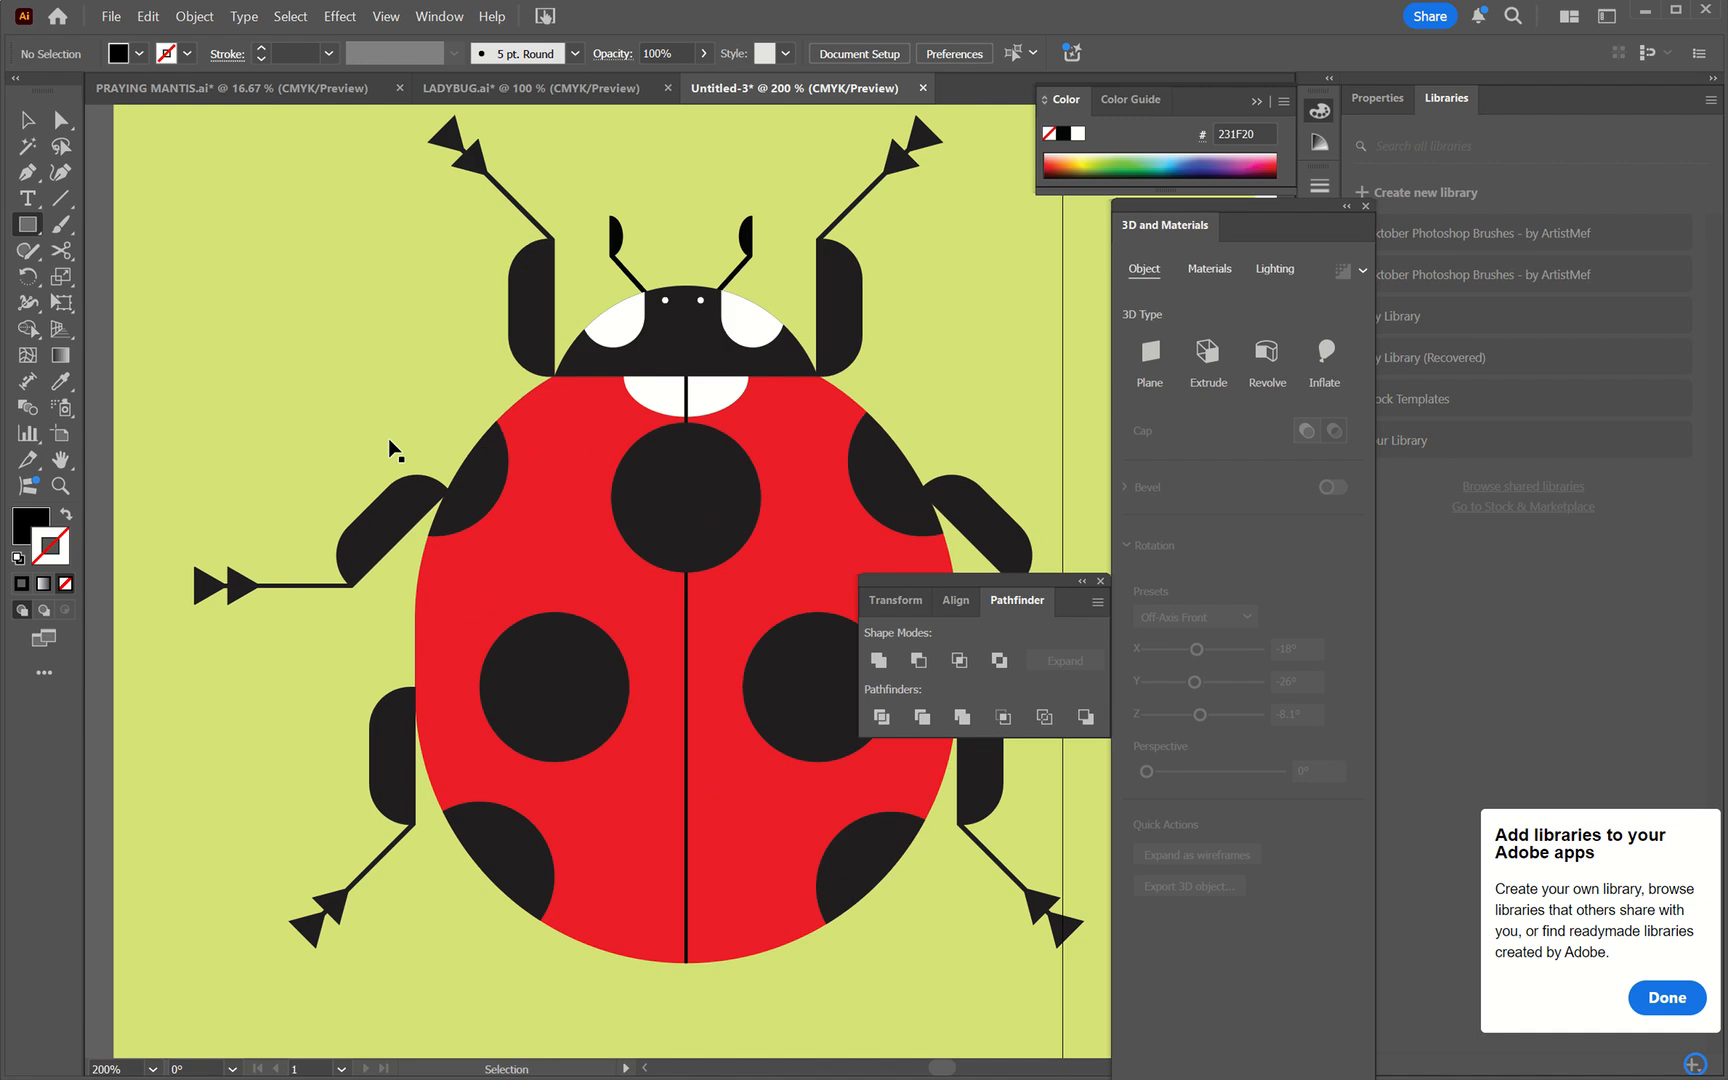
pyautogui.scroll(1, 344, 474)
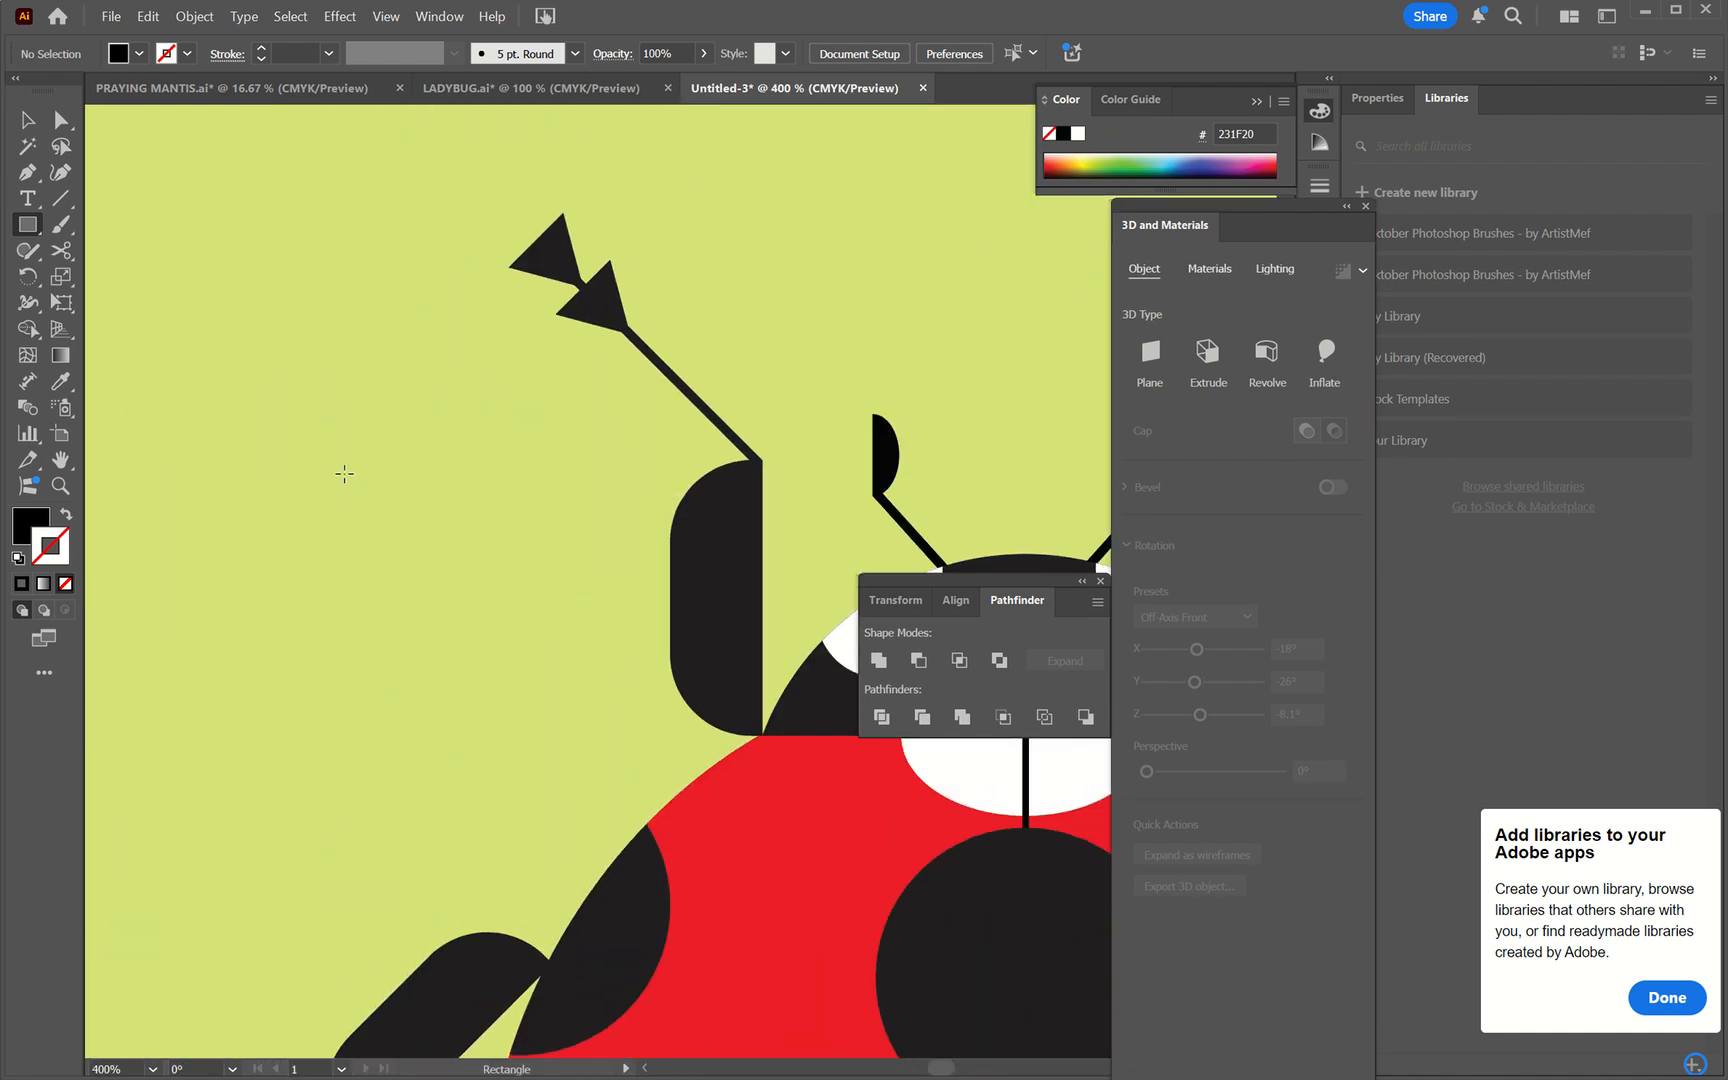
pyautogui.moveTo(258, 459); pyautogui.dragTo(374, 735)
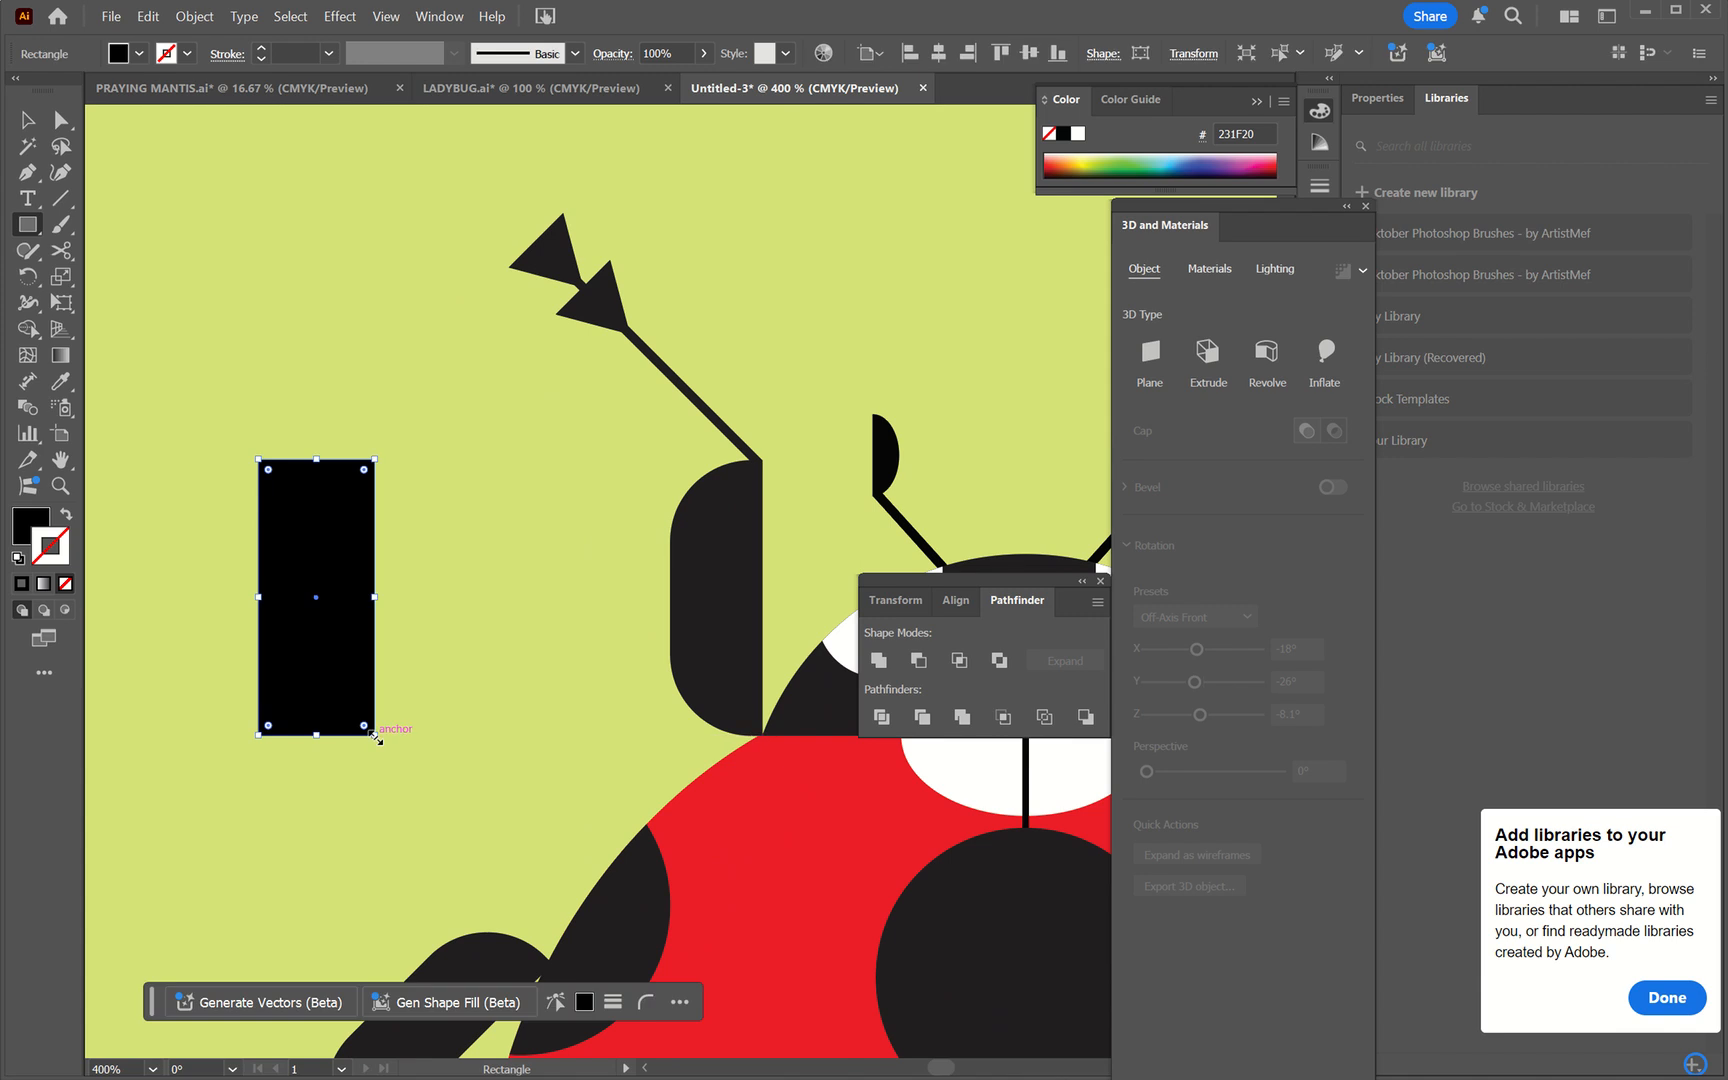
pyautogui.click(60, 122)
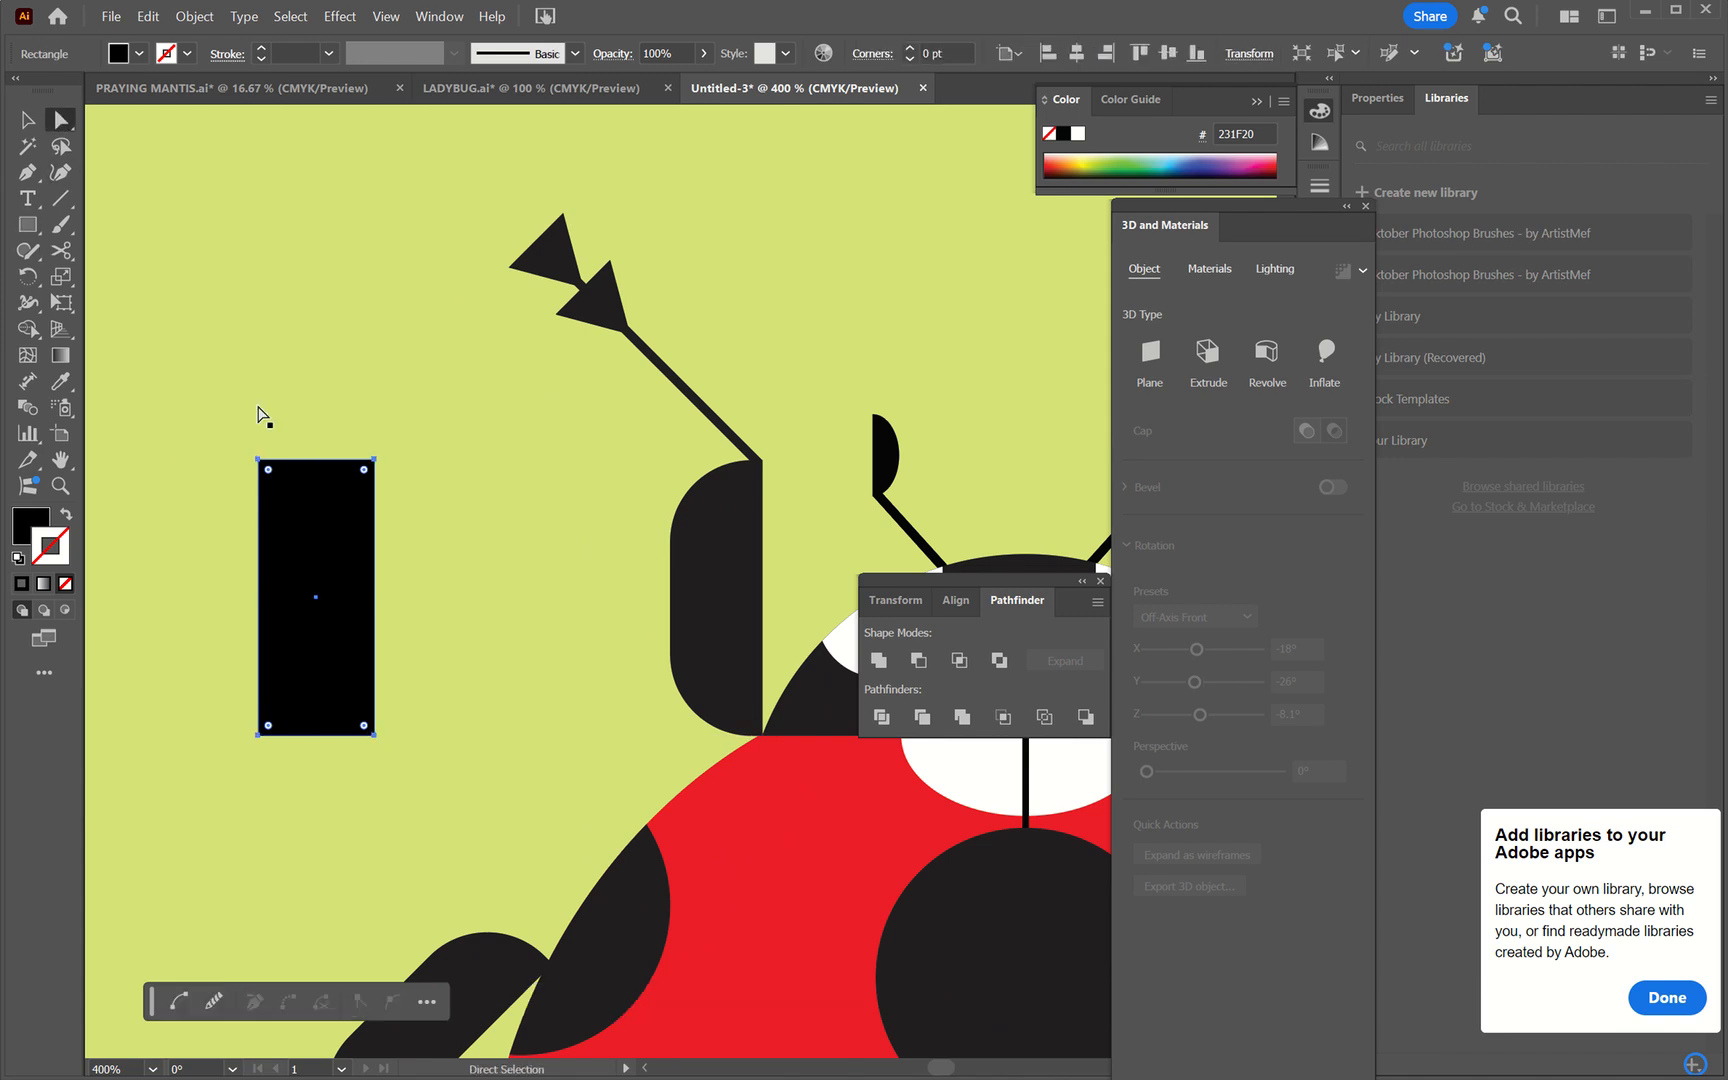
# - Round the black rectangle's two left corners to a radius of about 12.3 pt, keeping its right edge straight
pyautogui.click(259, 460)
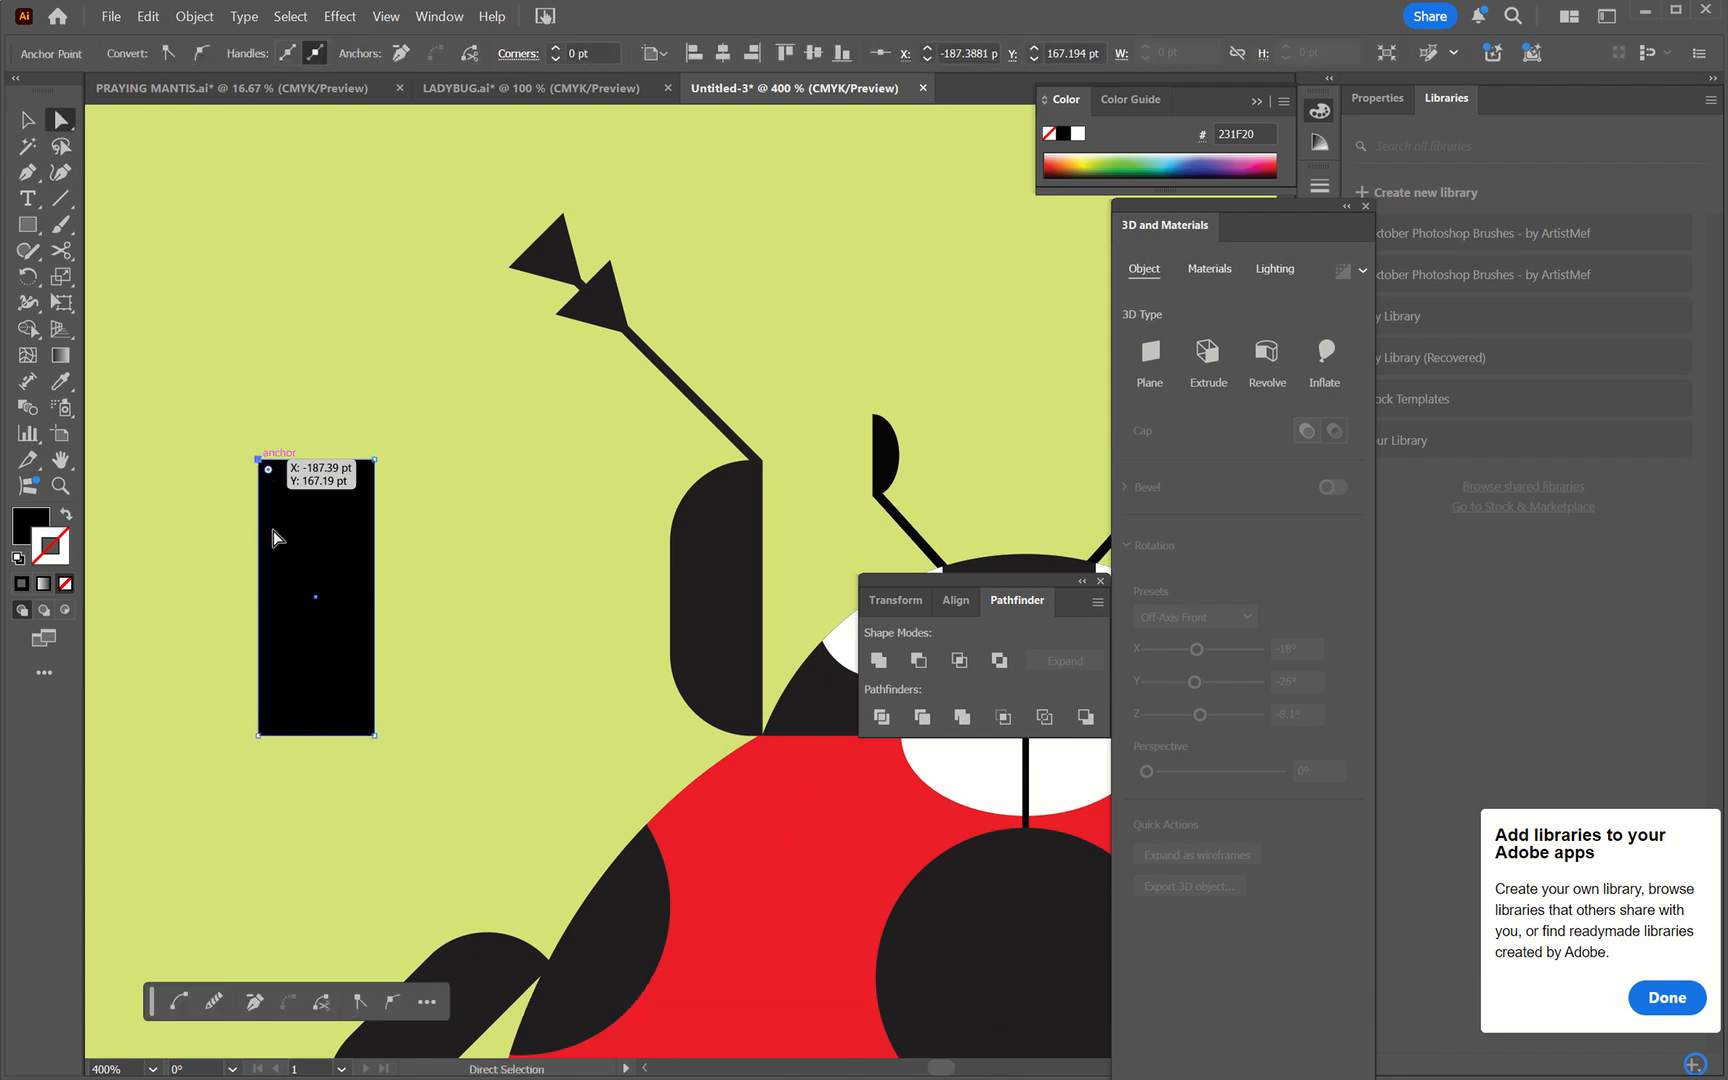
pyautogui.keyDown('shift'); pyautogui.click(258, 736); pyautogui.keyUp('shift')
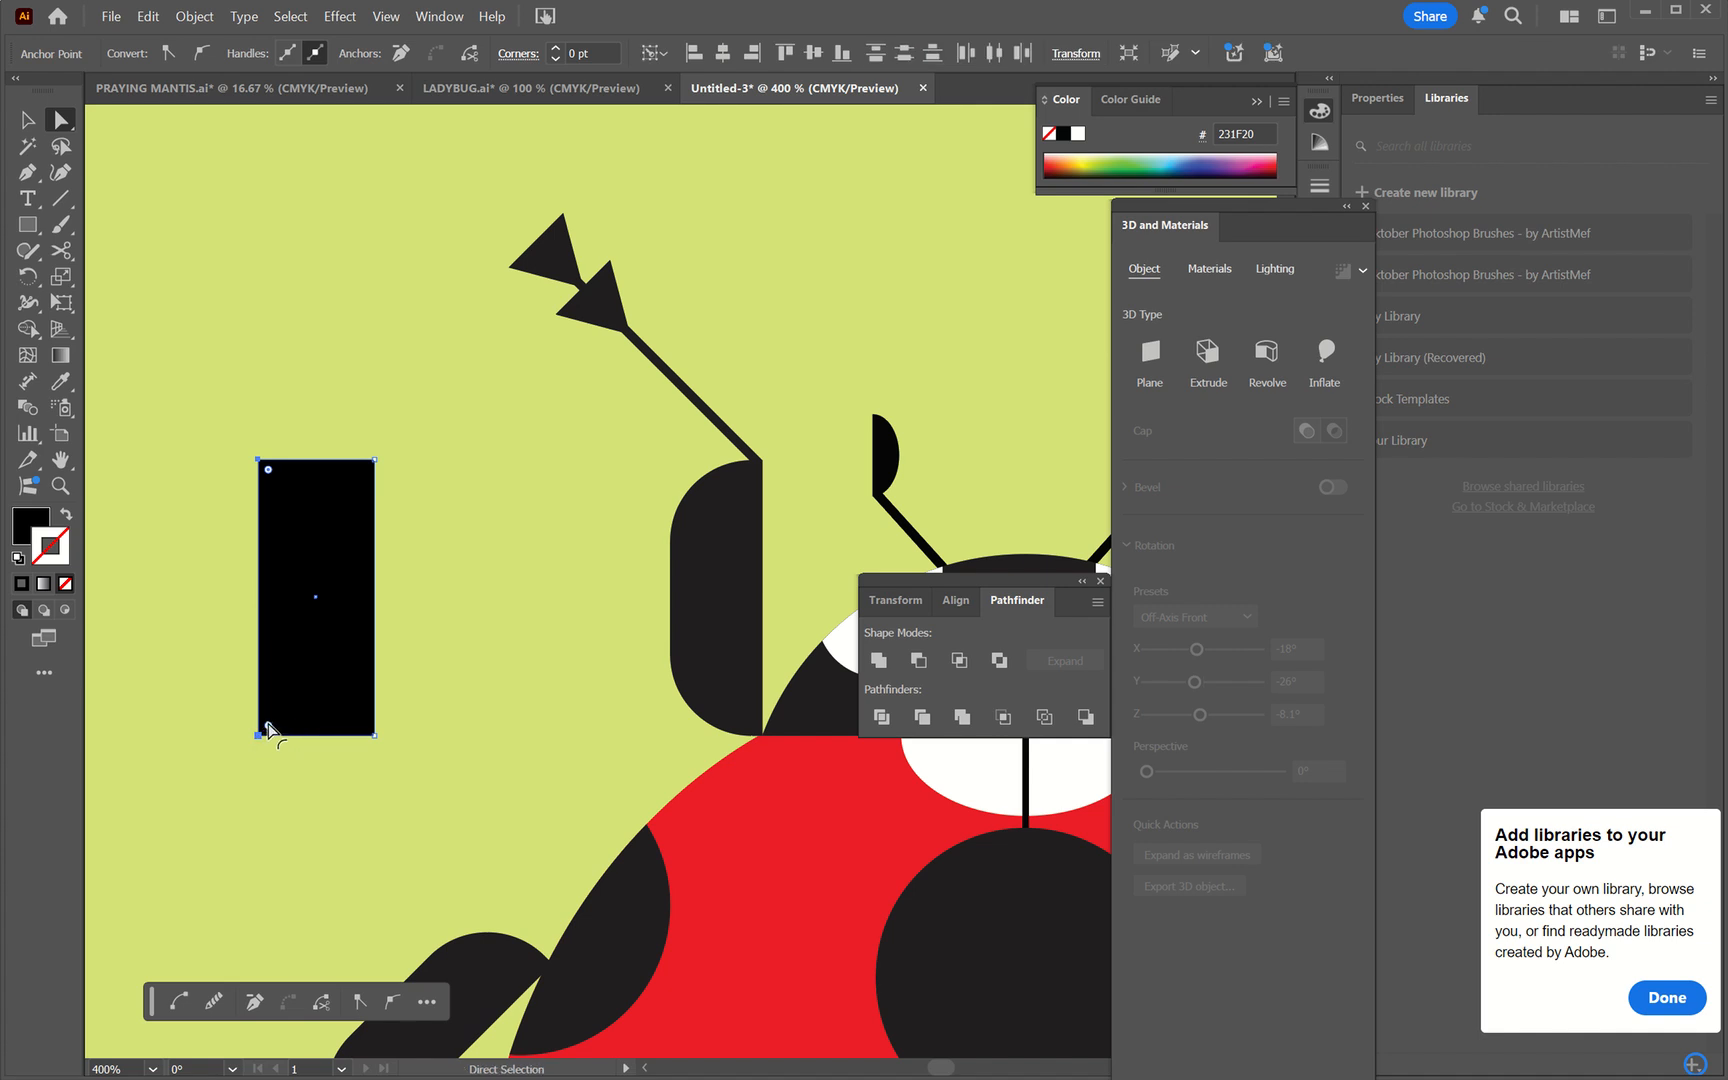
pyautogui.moveTo(267, 723); pyautogui.dragTo(425, 712)
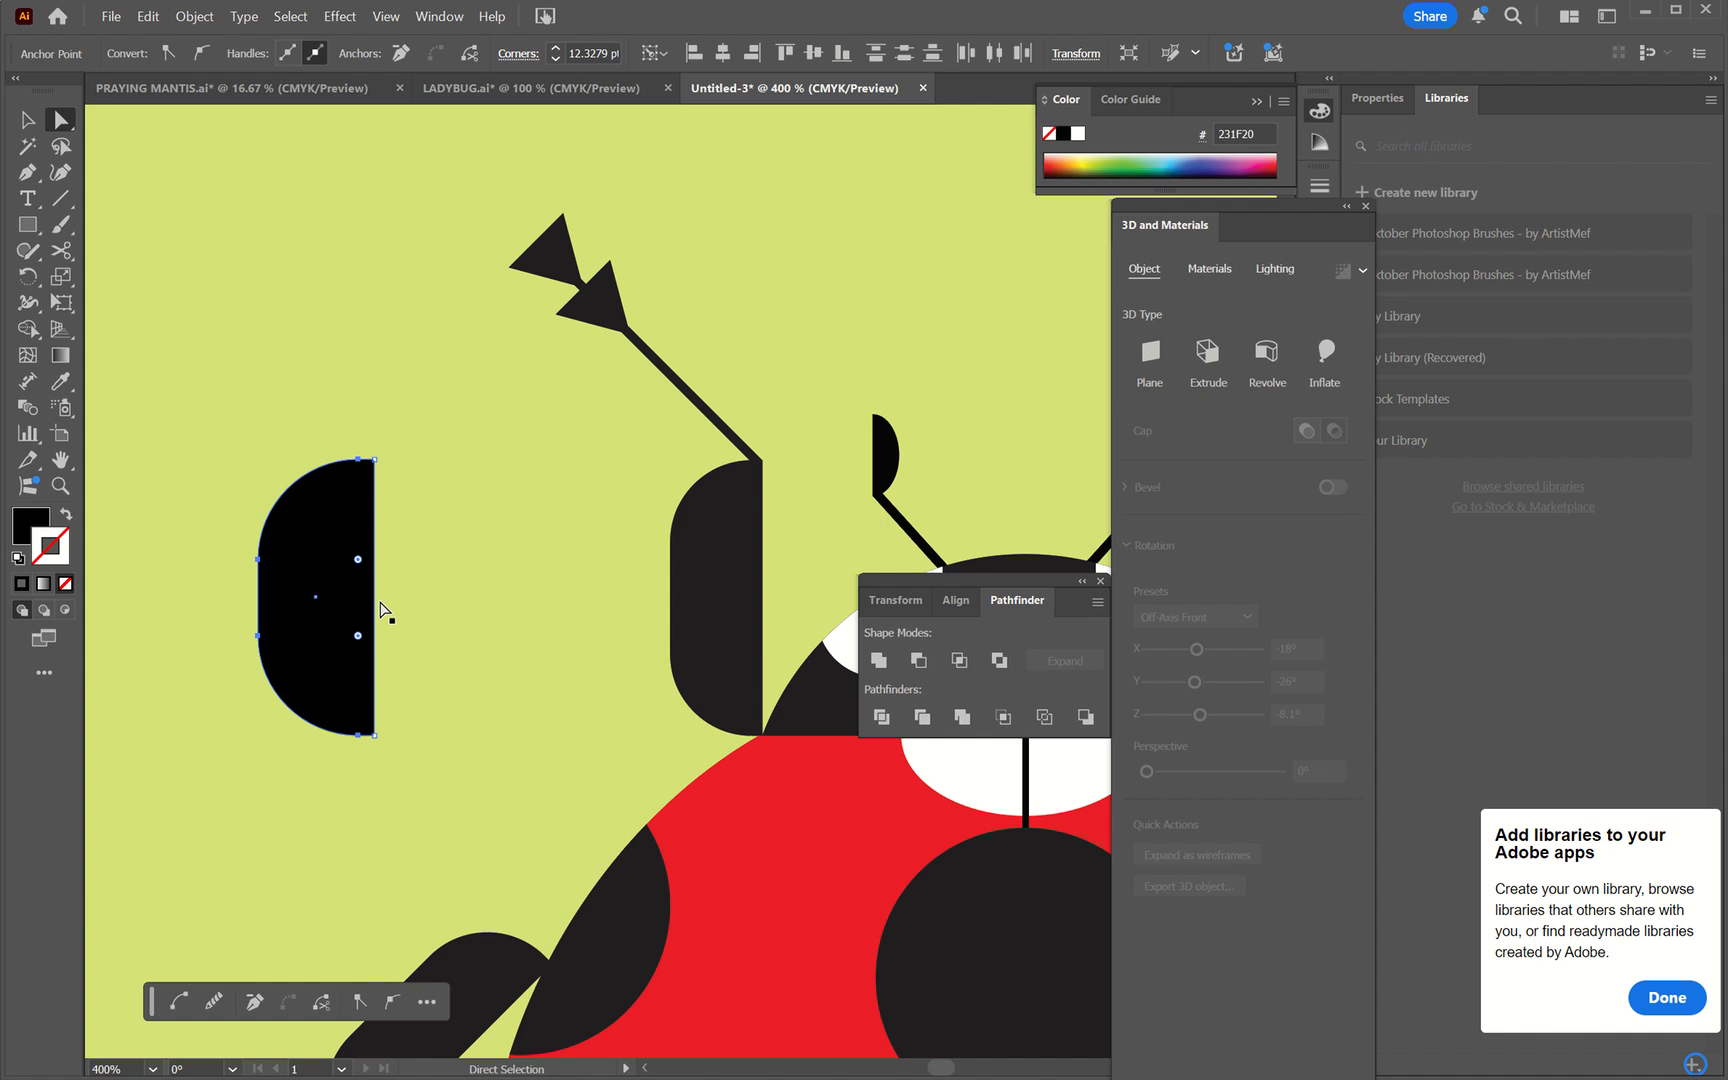
# - Narrow the rounded leg segment, fit its height against the reference's upper left leg, and place it back beside the reference
pyautogui.press('v')
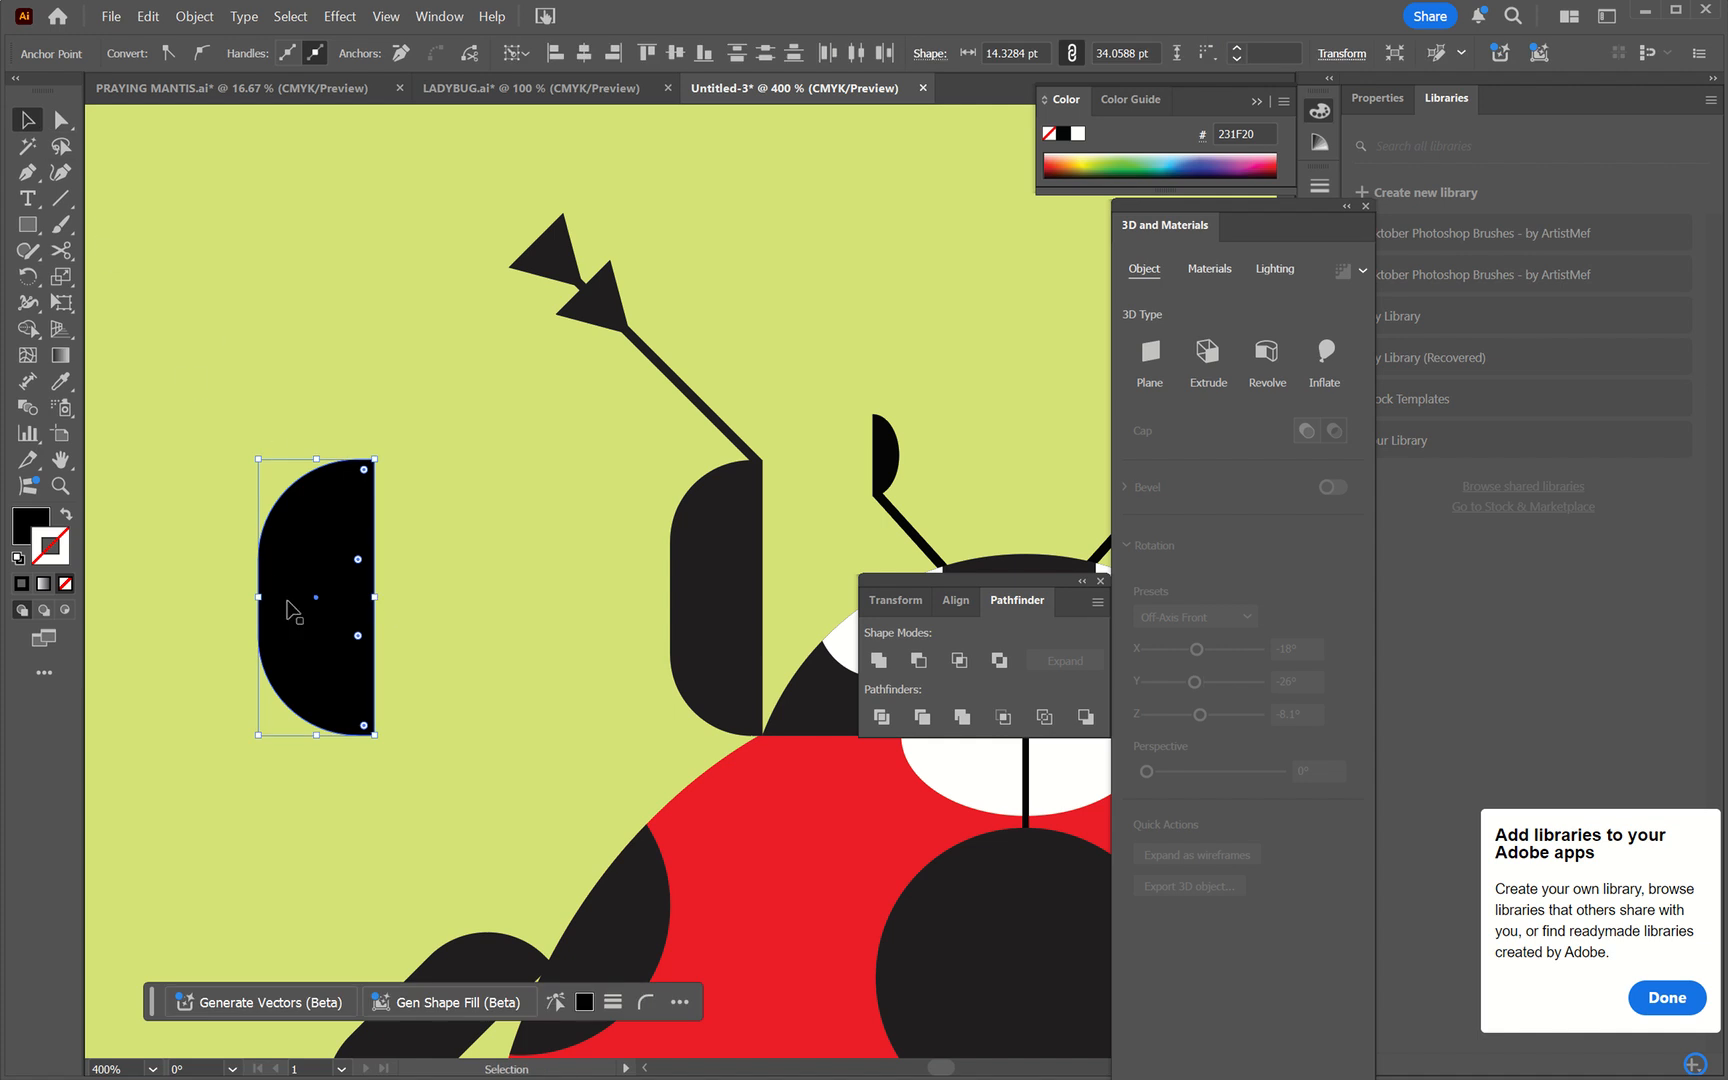
pyautogui.moveTo(258, 601); pyautogui.dragTo(290, 598)
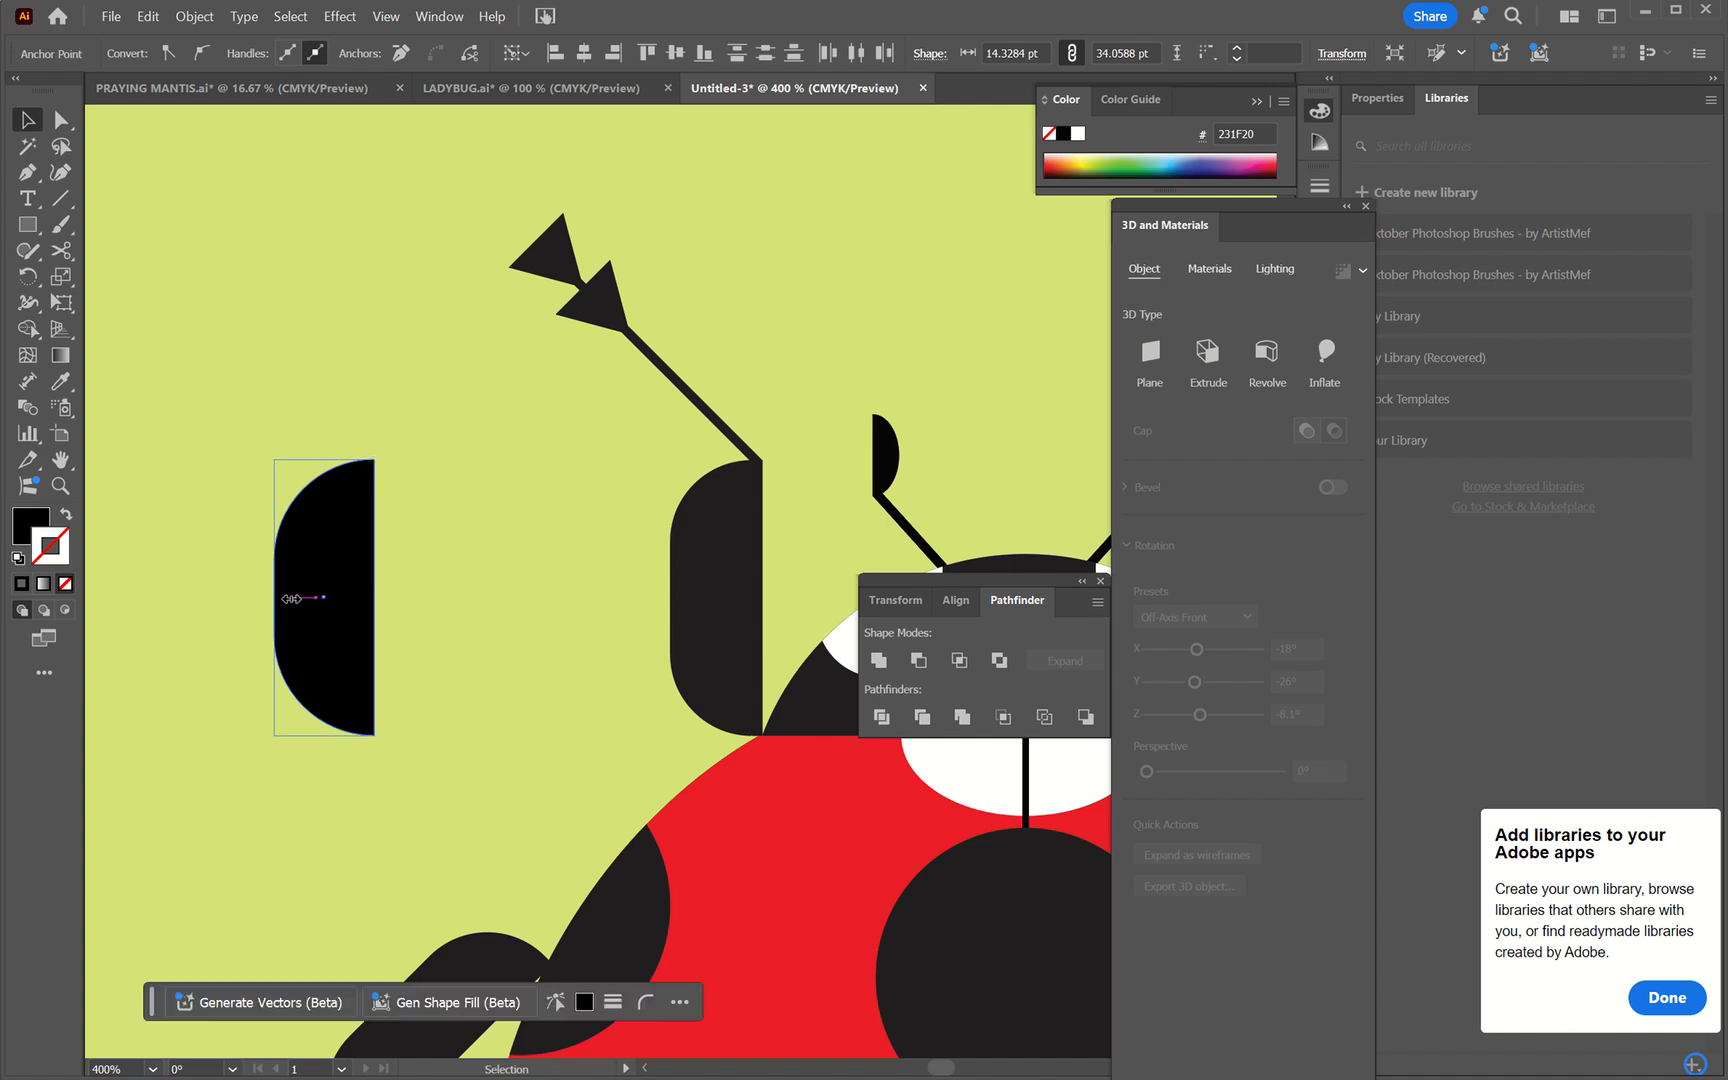
pyautogui.moveTo(327, 459); pyautogui.dragTo(326, 438)
pyautogui.moveTo(347, 505); pyautogui.dragTo(601, 536)
pyautogui.moveTo(626, 762); pyautogui.dragTo(625, 744)
pyautogui.moveTo(580, 640); pyautogui.dragTo(412, 646)
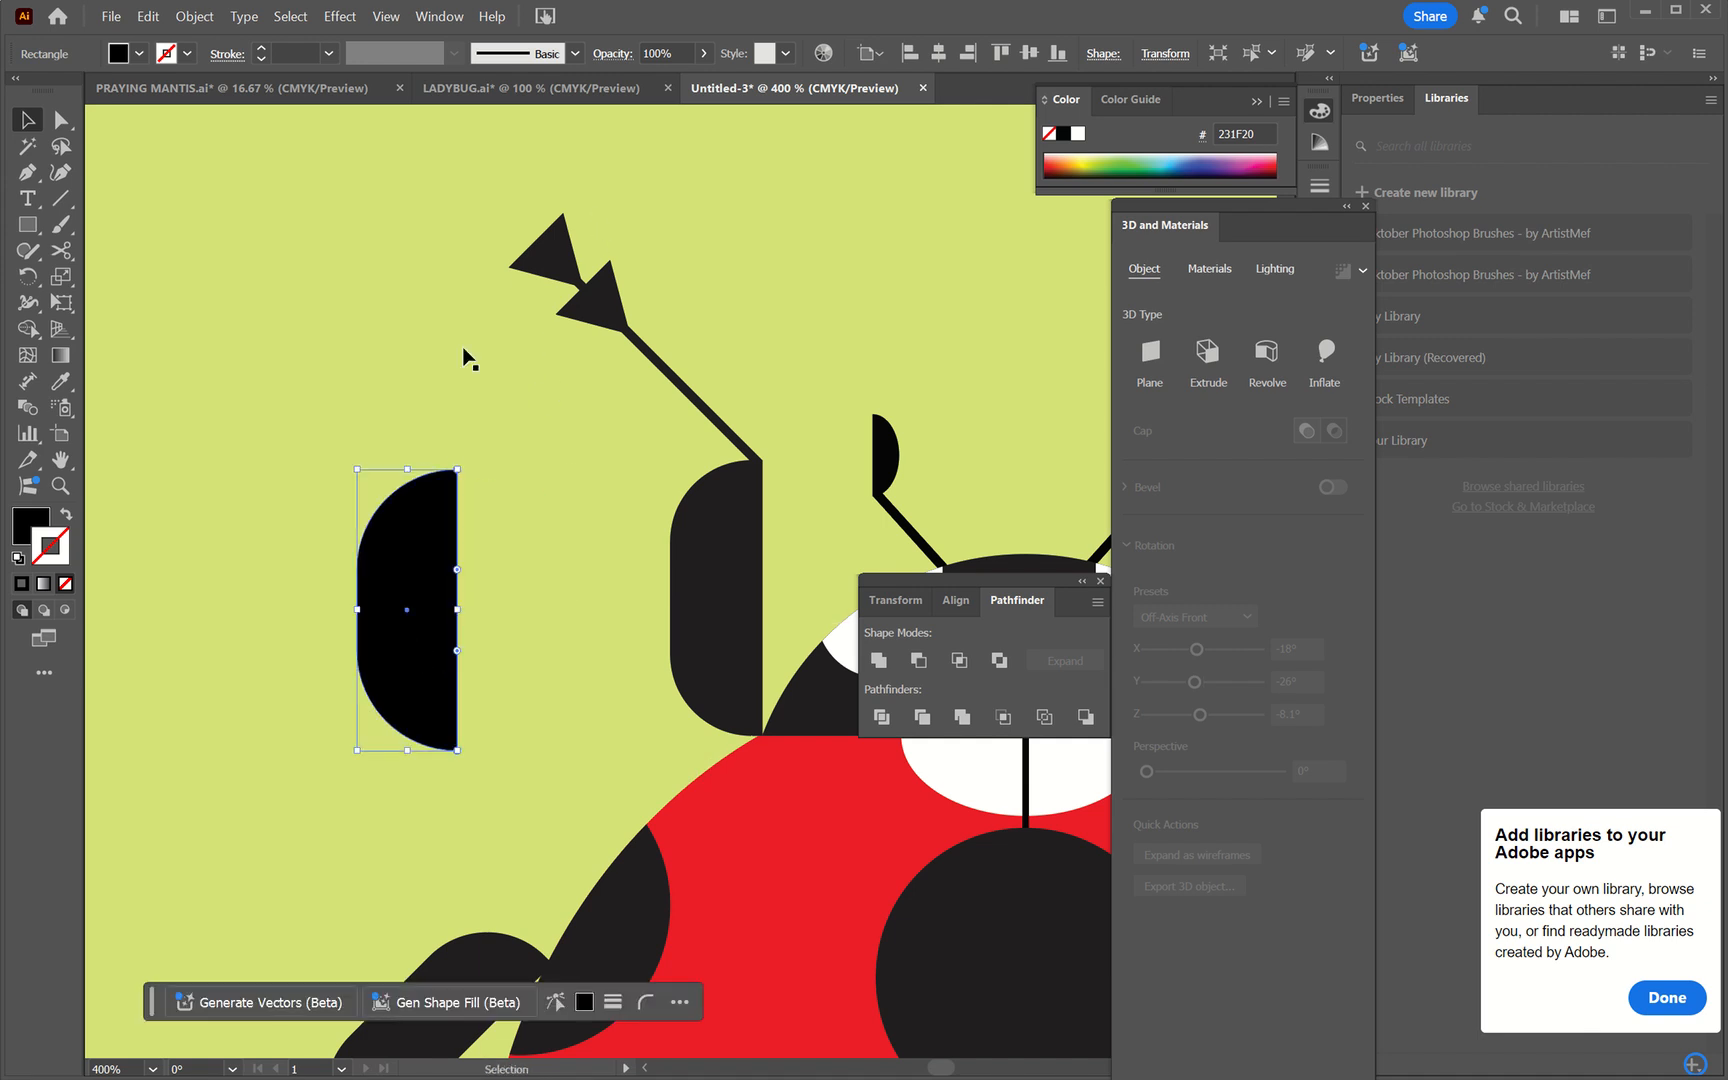
pyautogui.hscroll(-3, 382, 571)
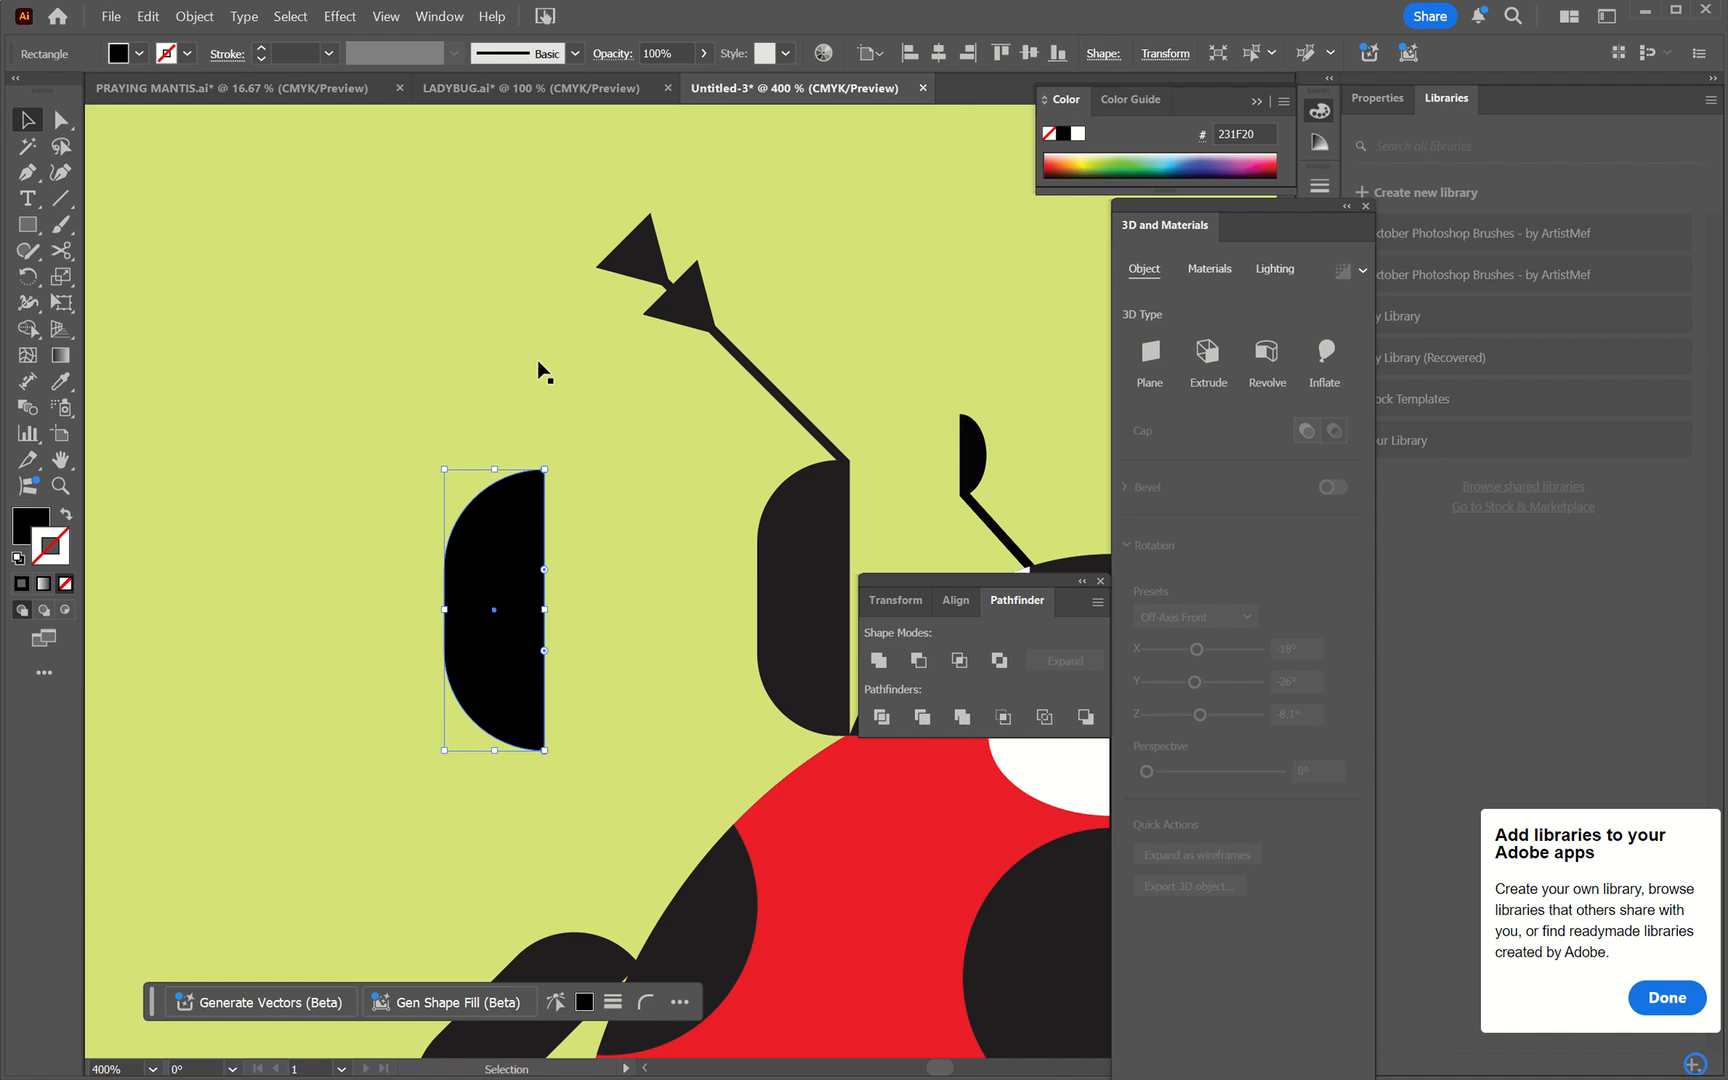
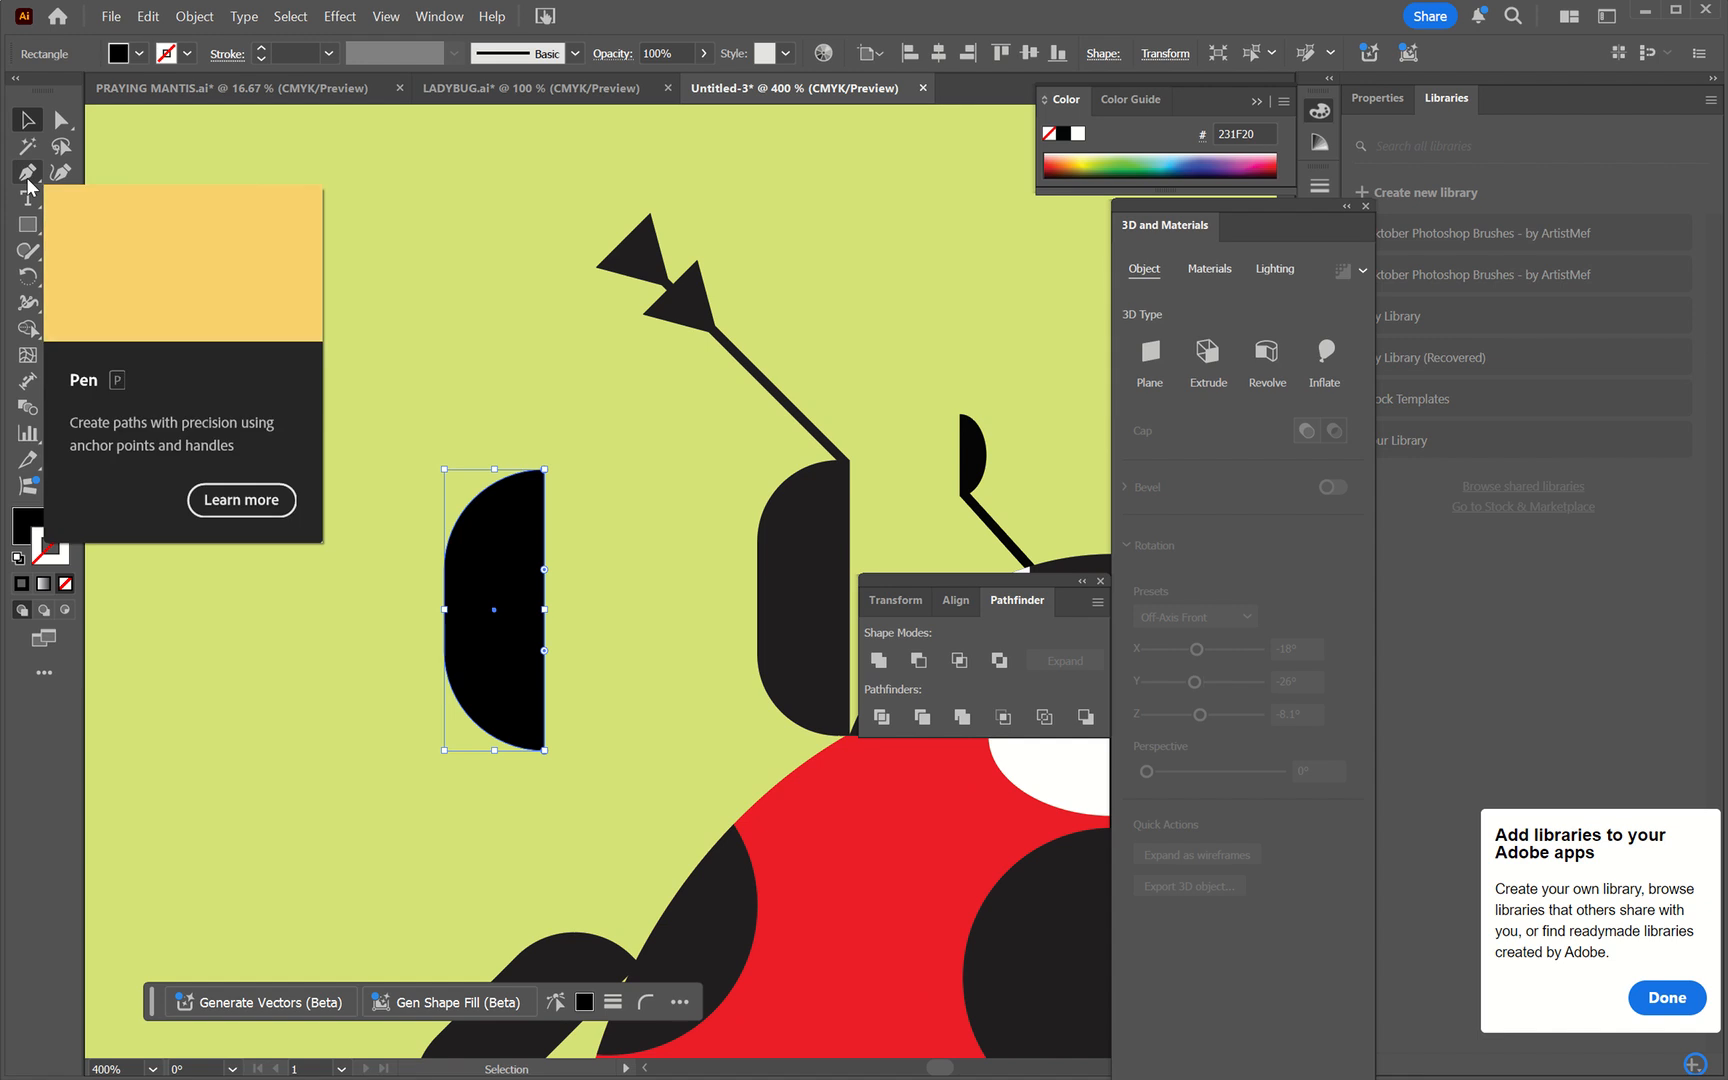
pyautogui.click(420, 405)
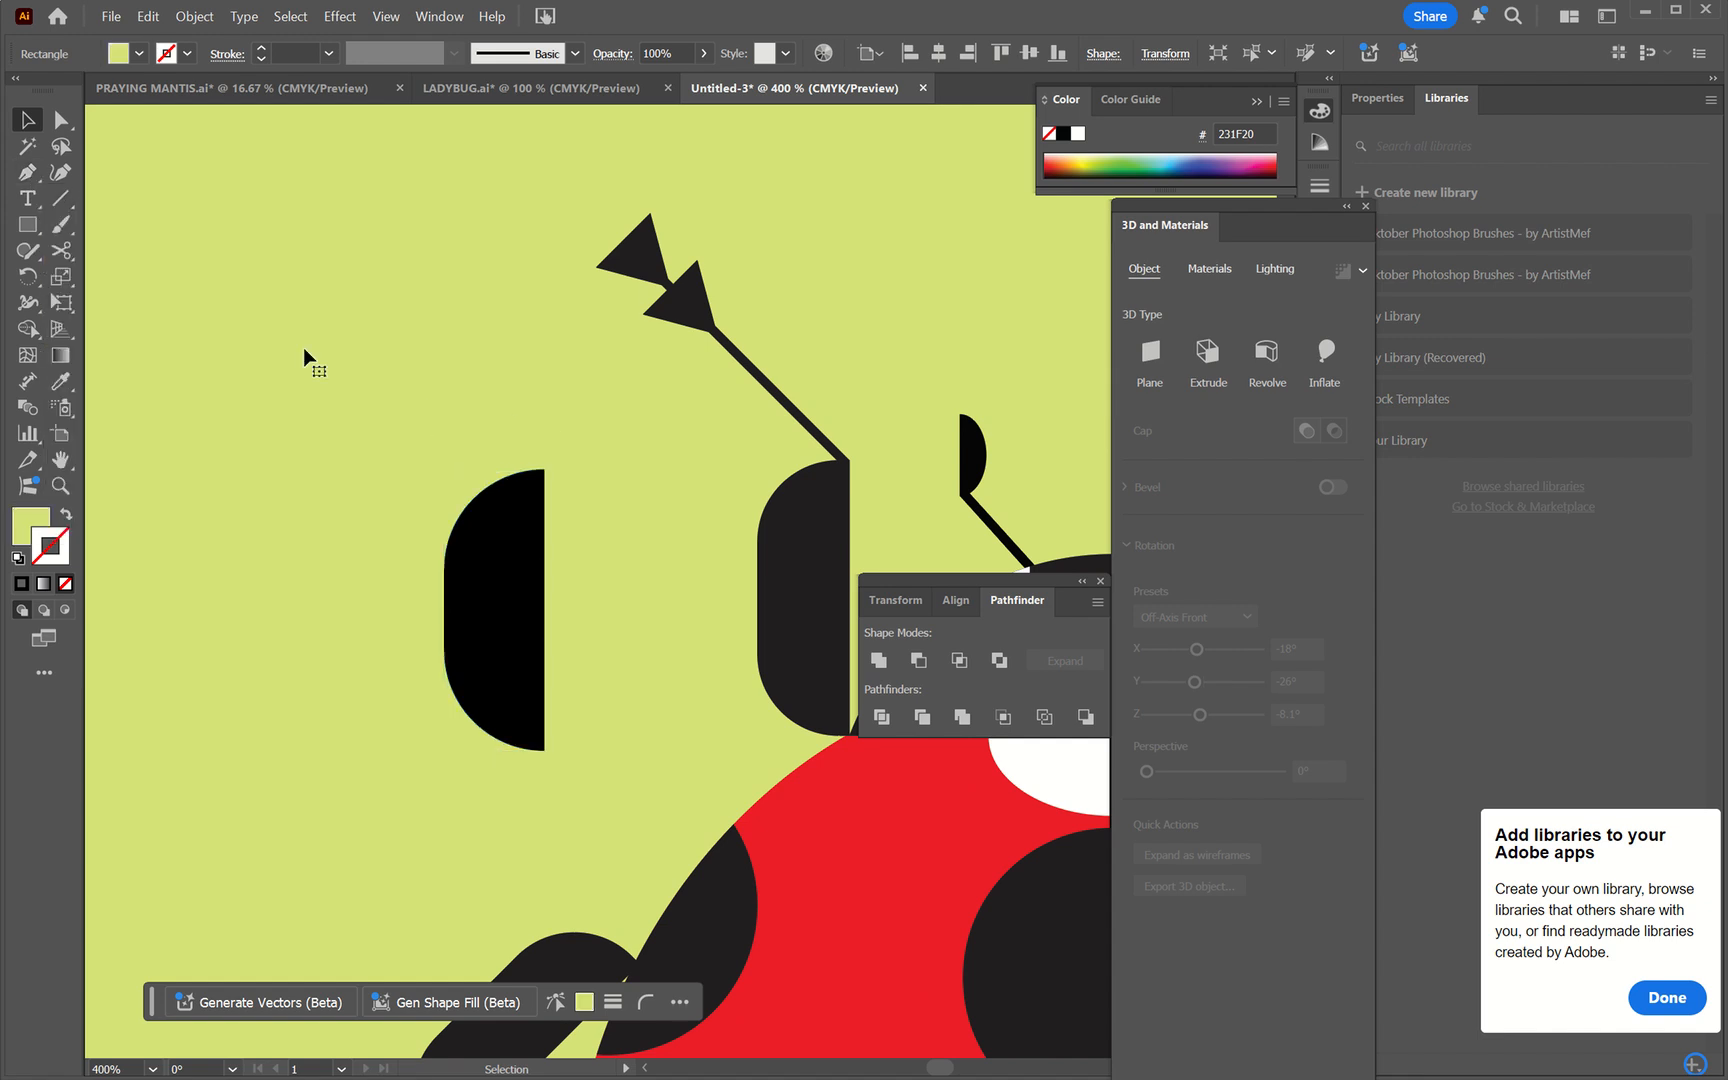
pyautogui.click(28, 174)
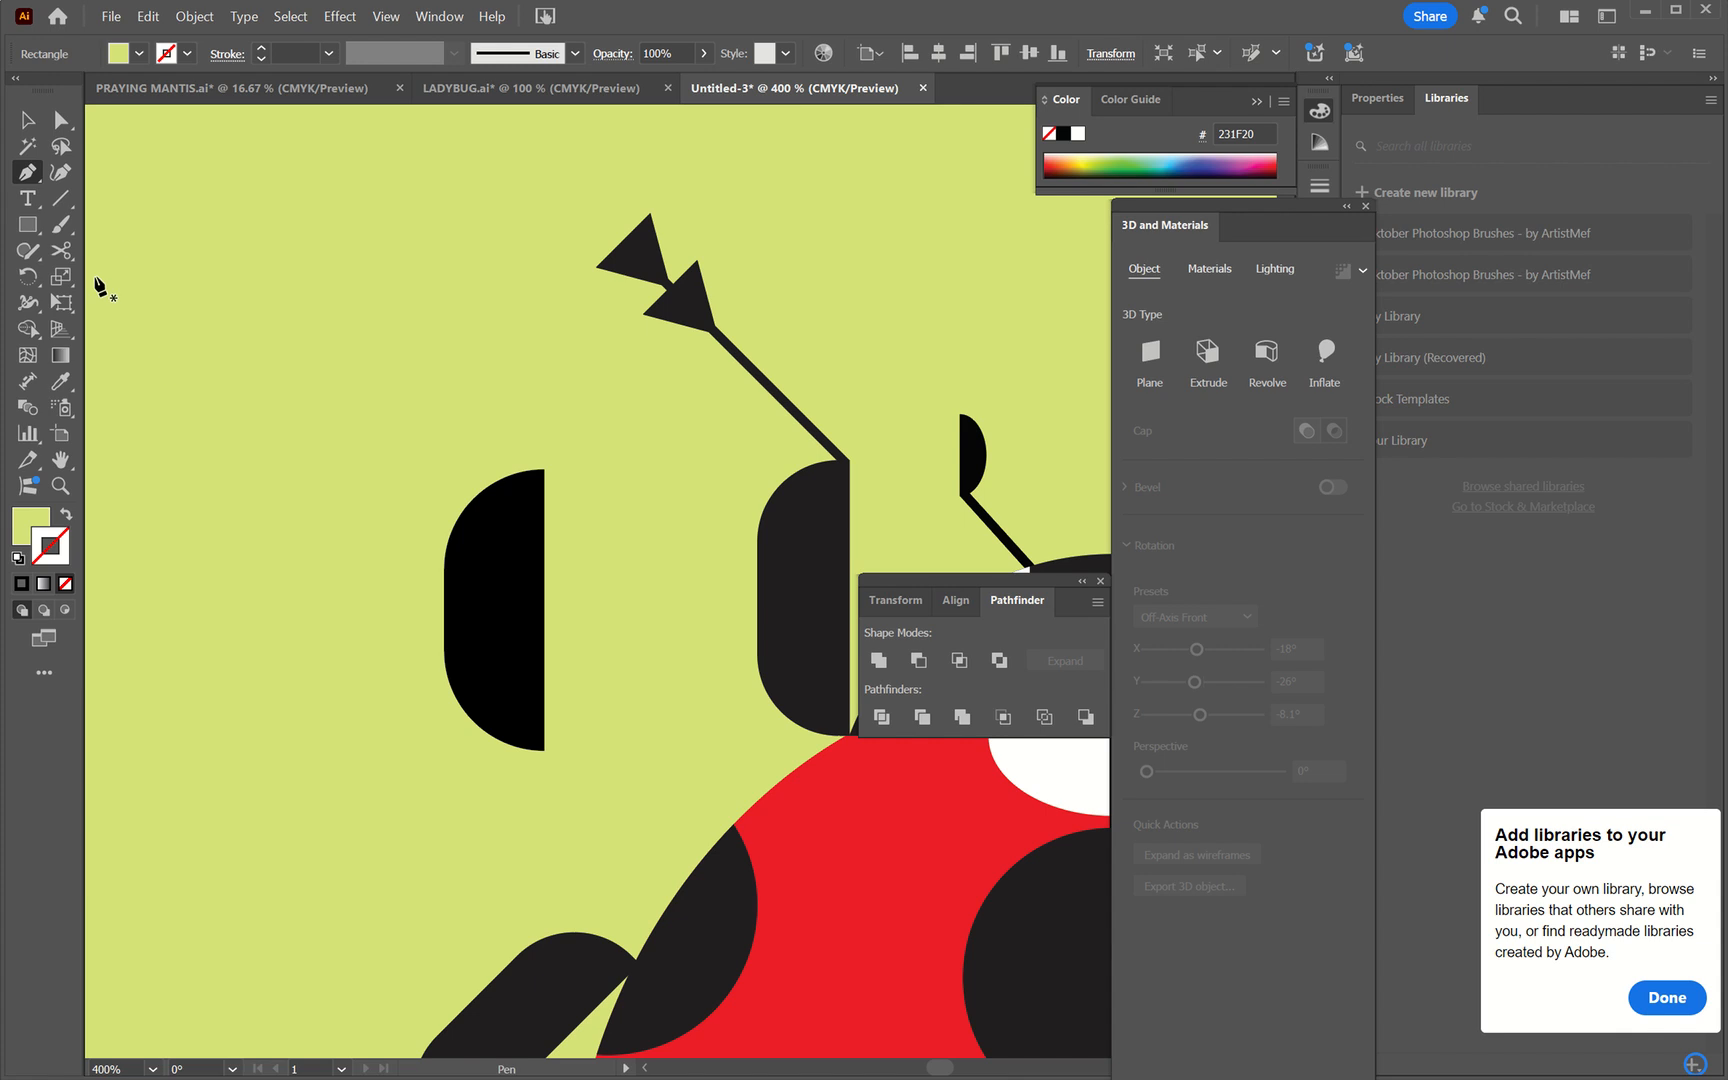
pyautogui.click(64, 516)
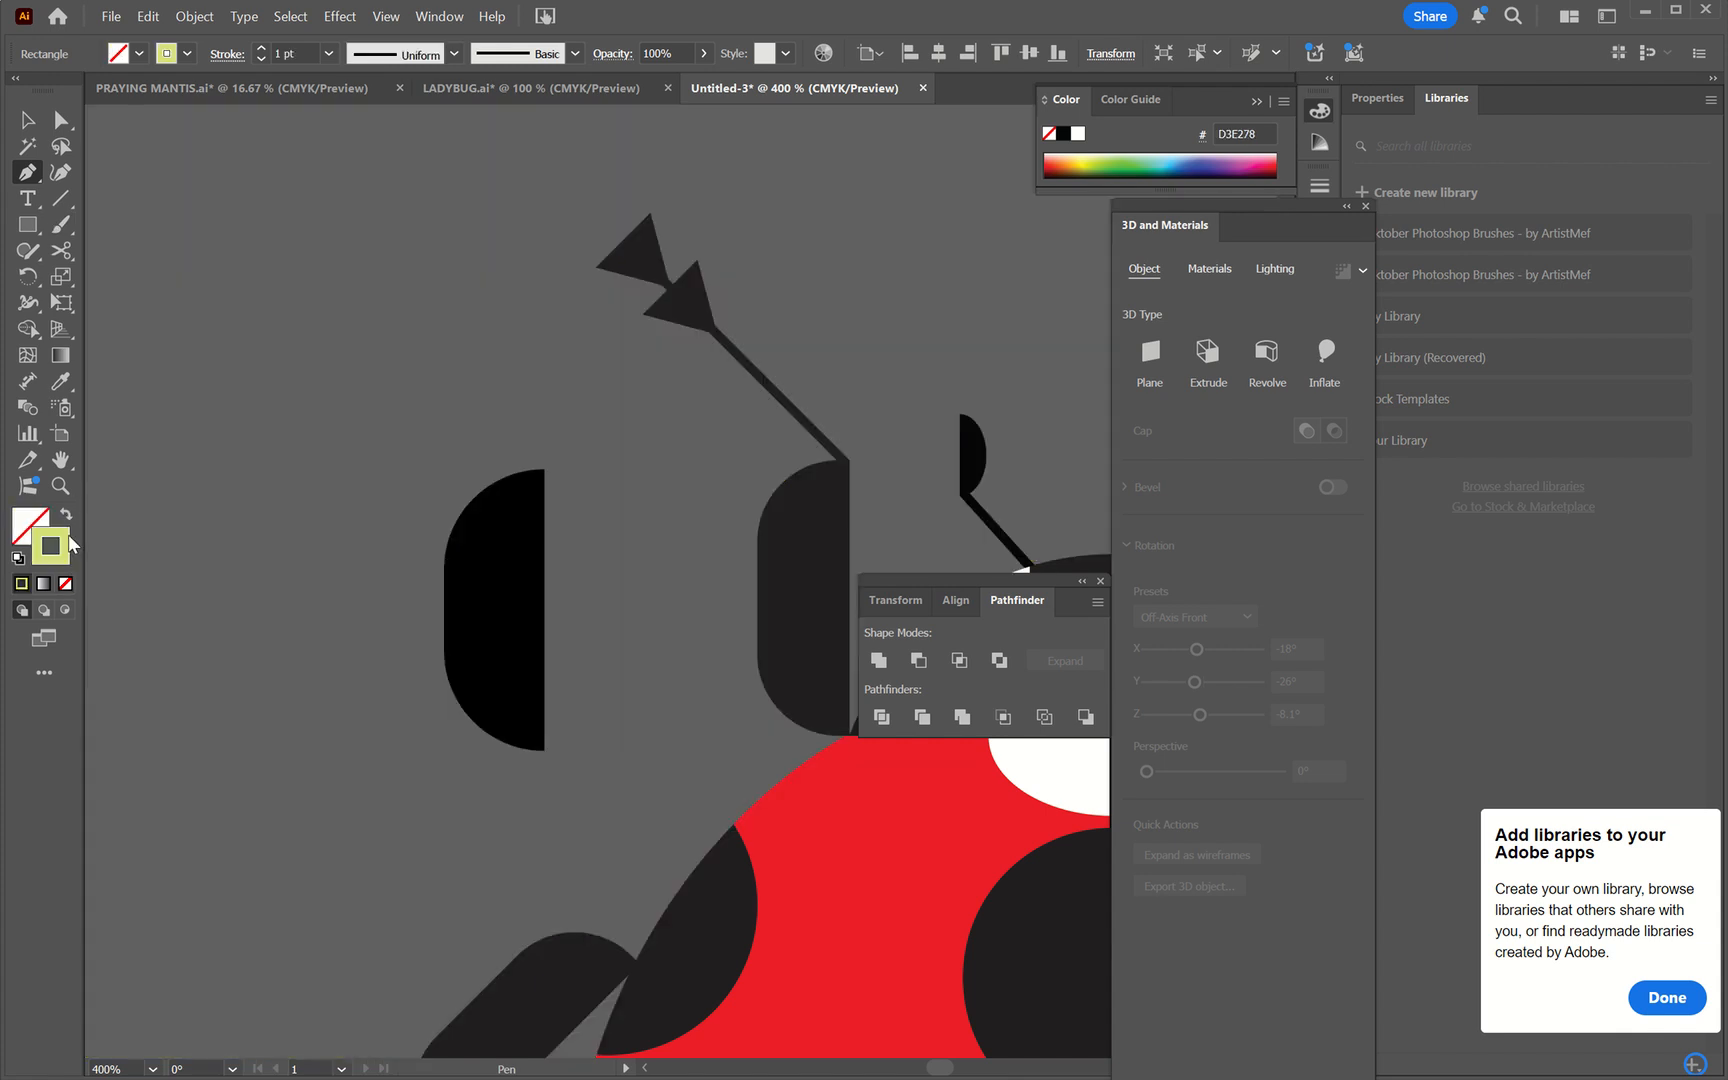
pyautogui.hotkey('ctrl', 'z')
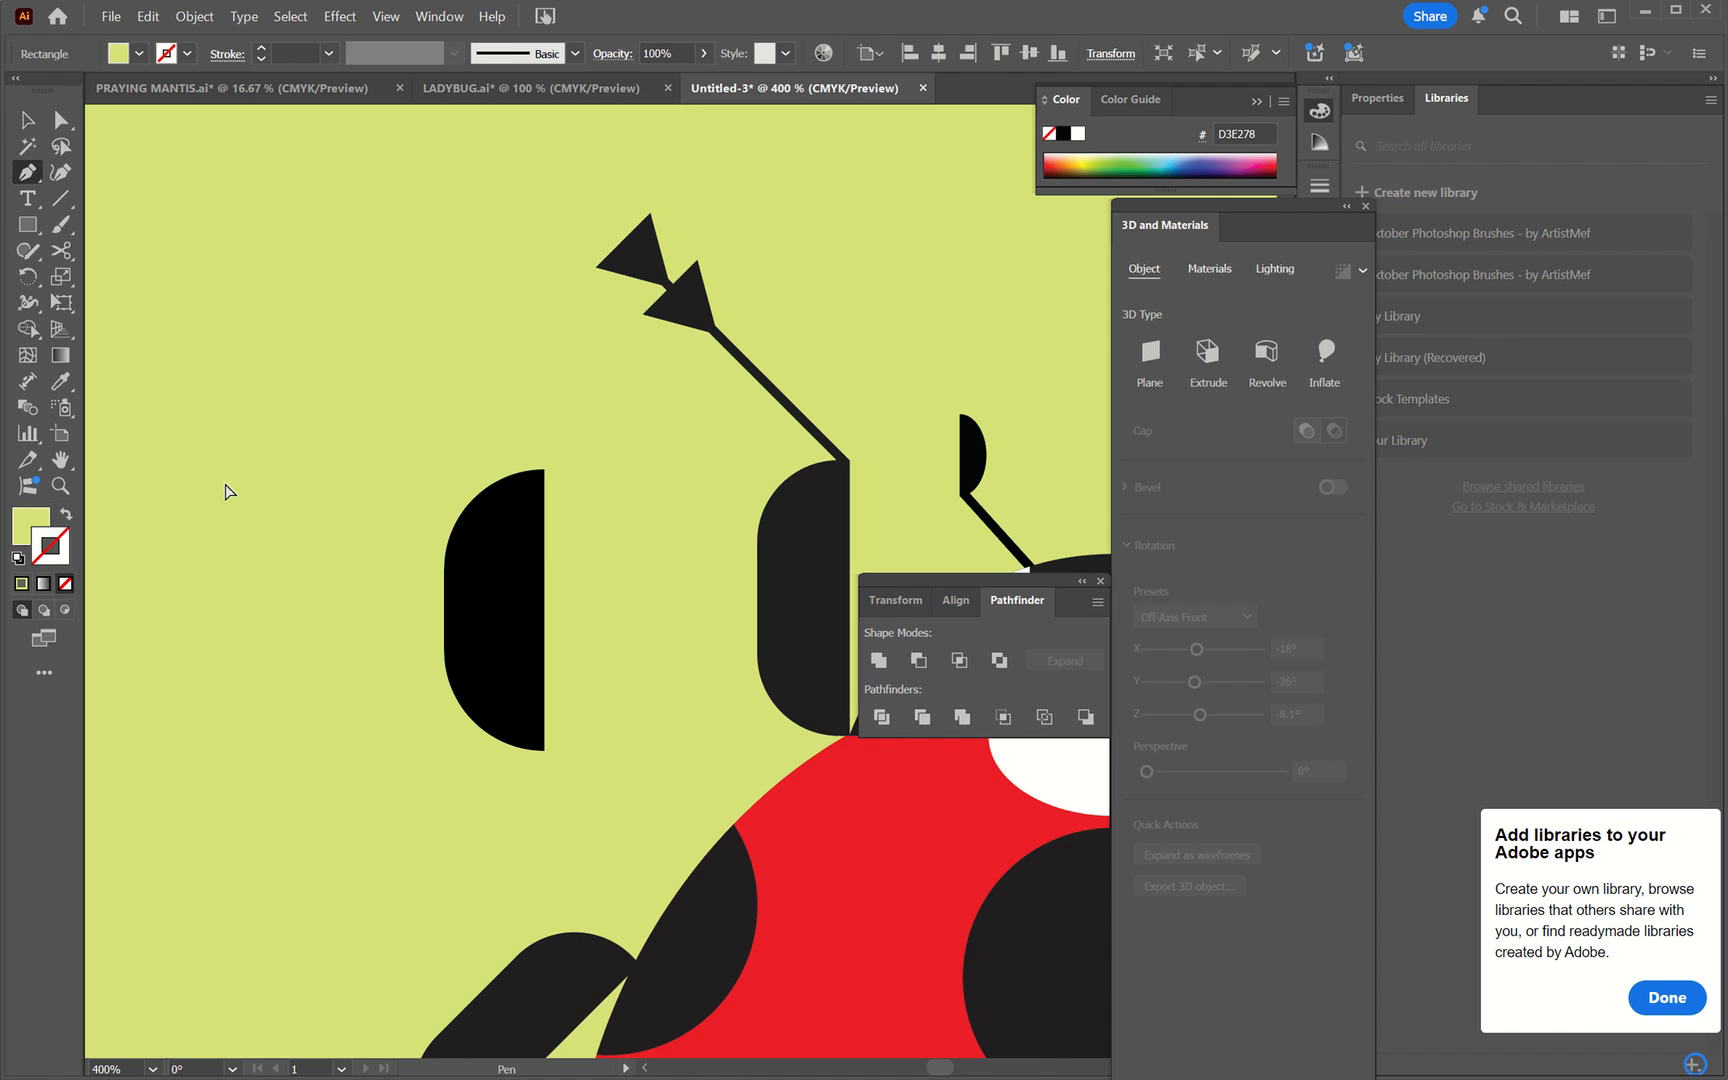
# - With nothing selected, set up the Pen tool with no fill and a black 000000 stroke
pyautogui.hotkey('ctrl', '-')
pyautogui.hotkey('ctrl', '-')
pyautogui.hotkey('ctrl', '-')
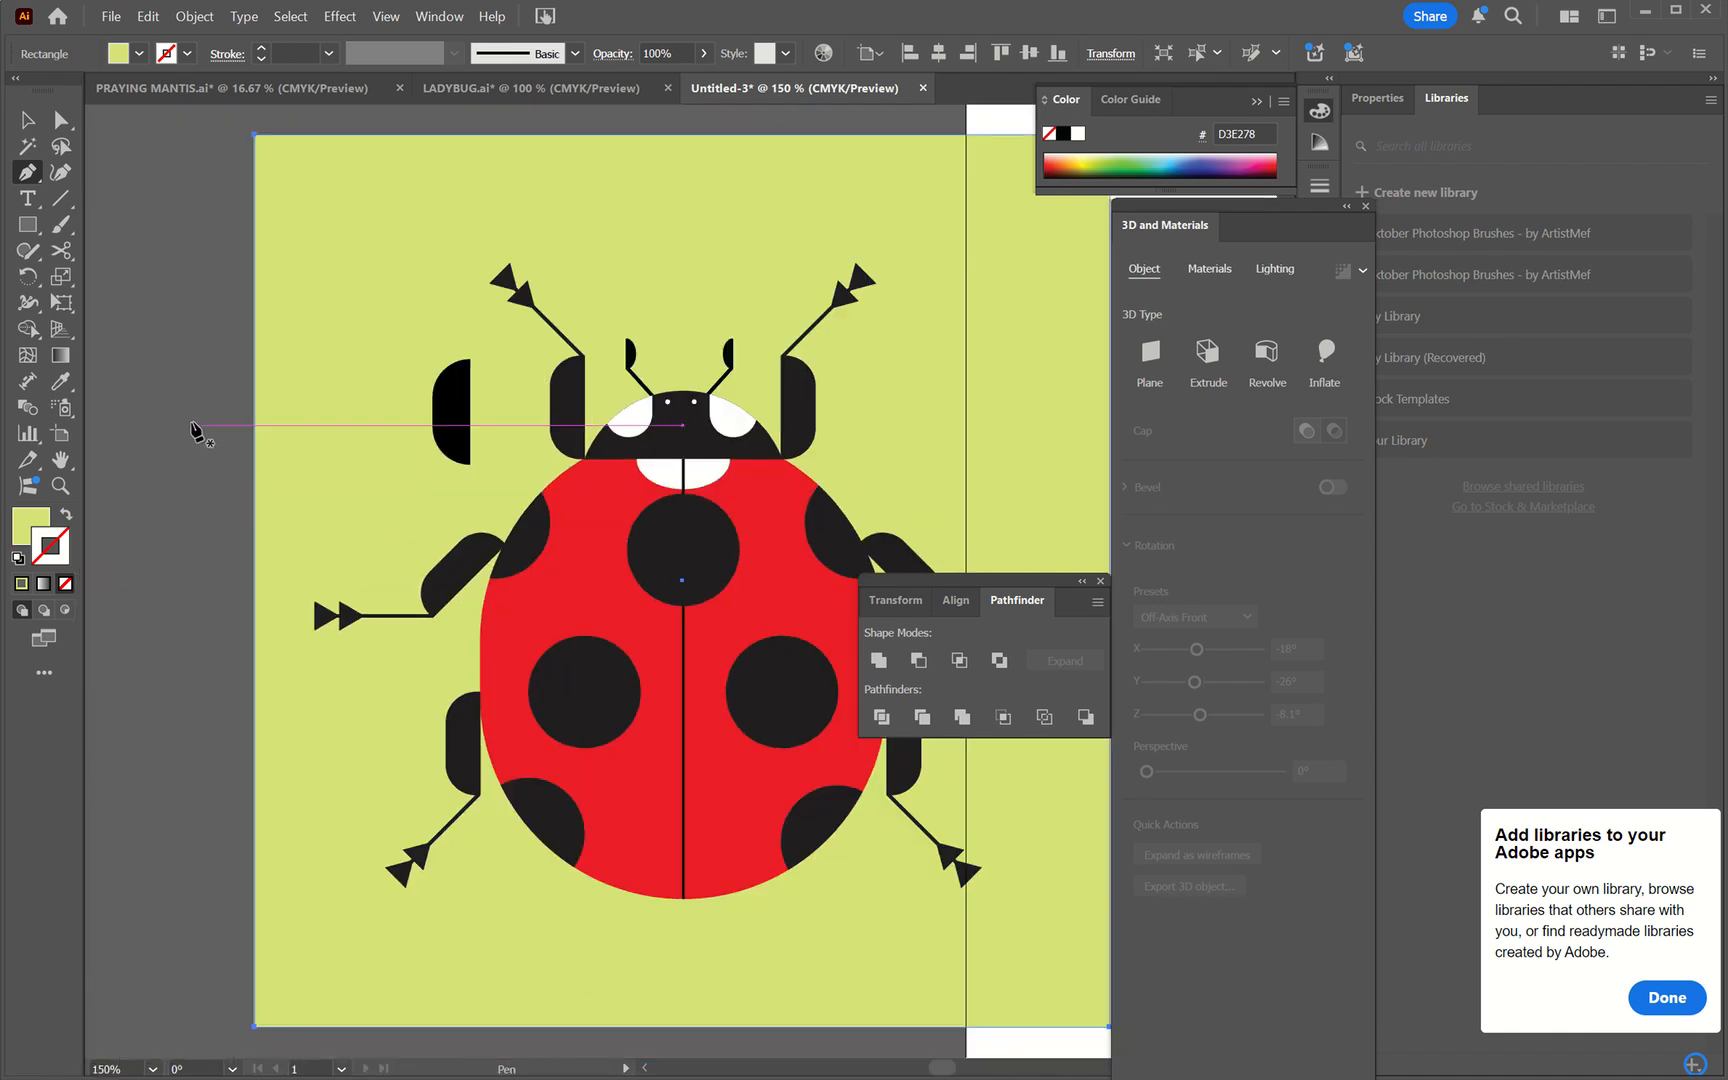
pyautogui.press('v')
pyautogui.click(190, 421)
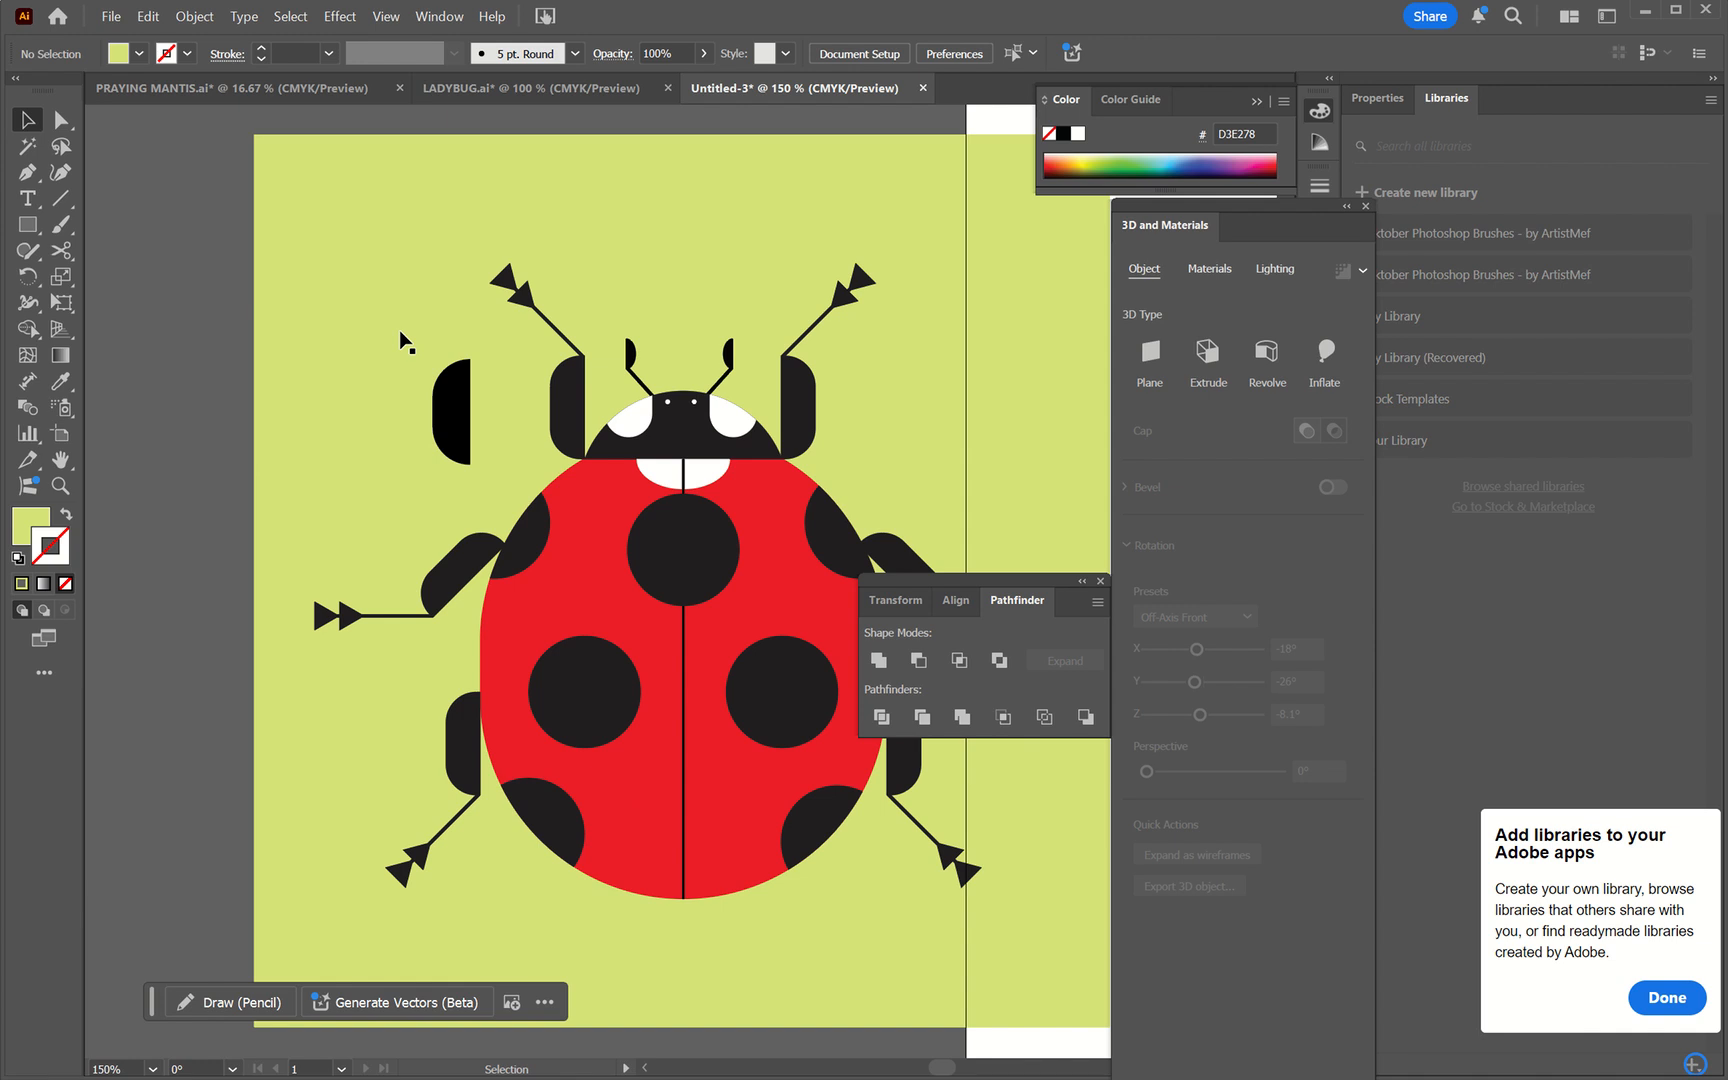
pyautogui.press('p')
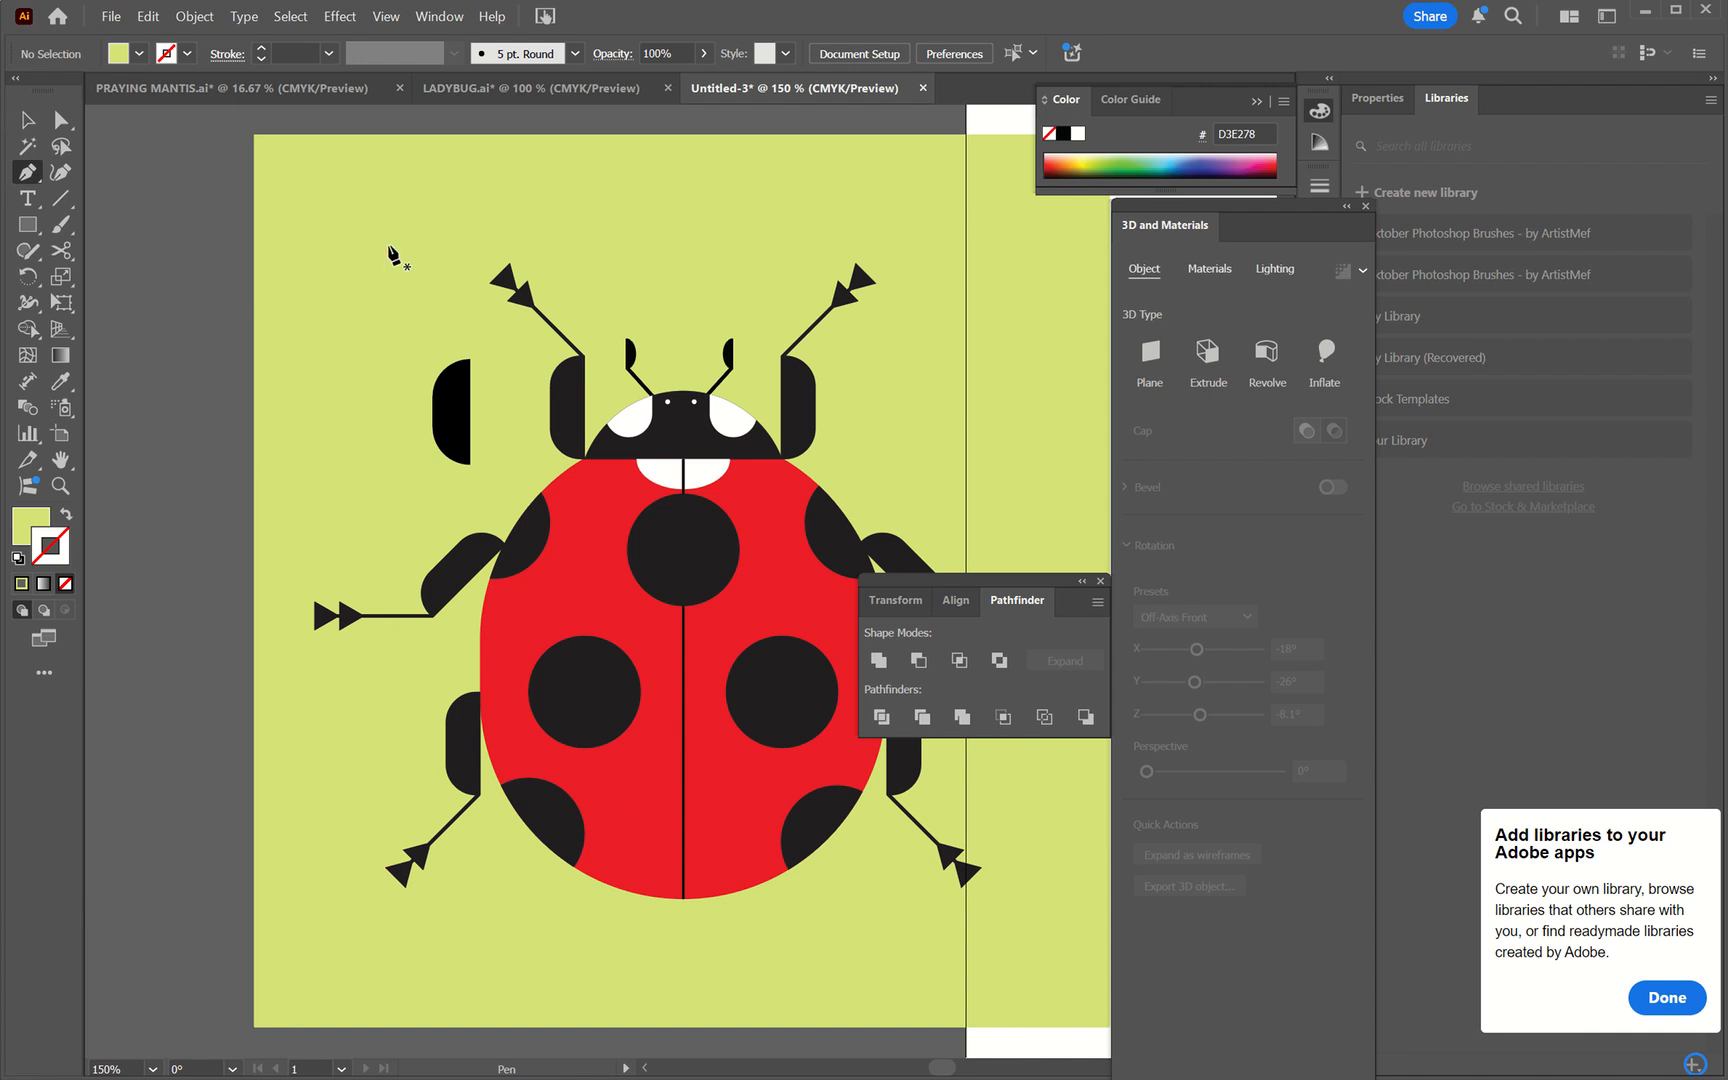
pyautogui.click(451, 411)
pyautogui.click(66, 513)
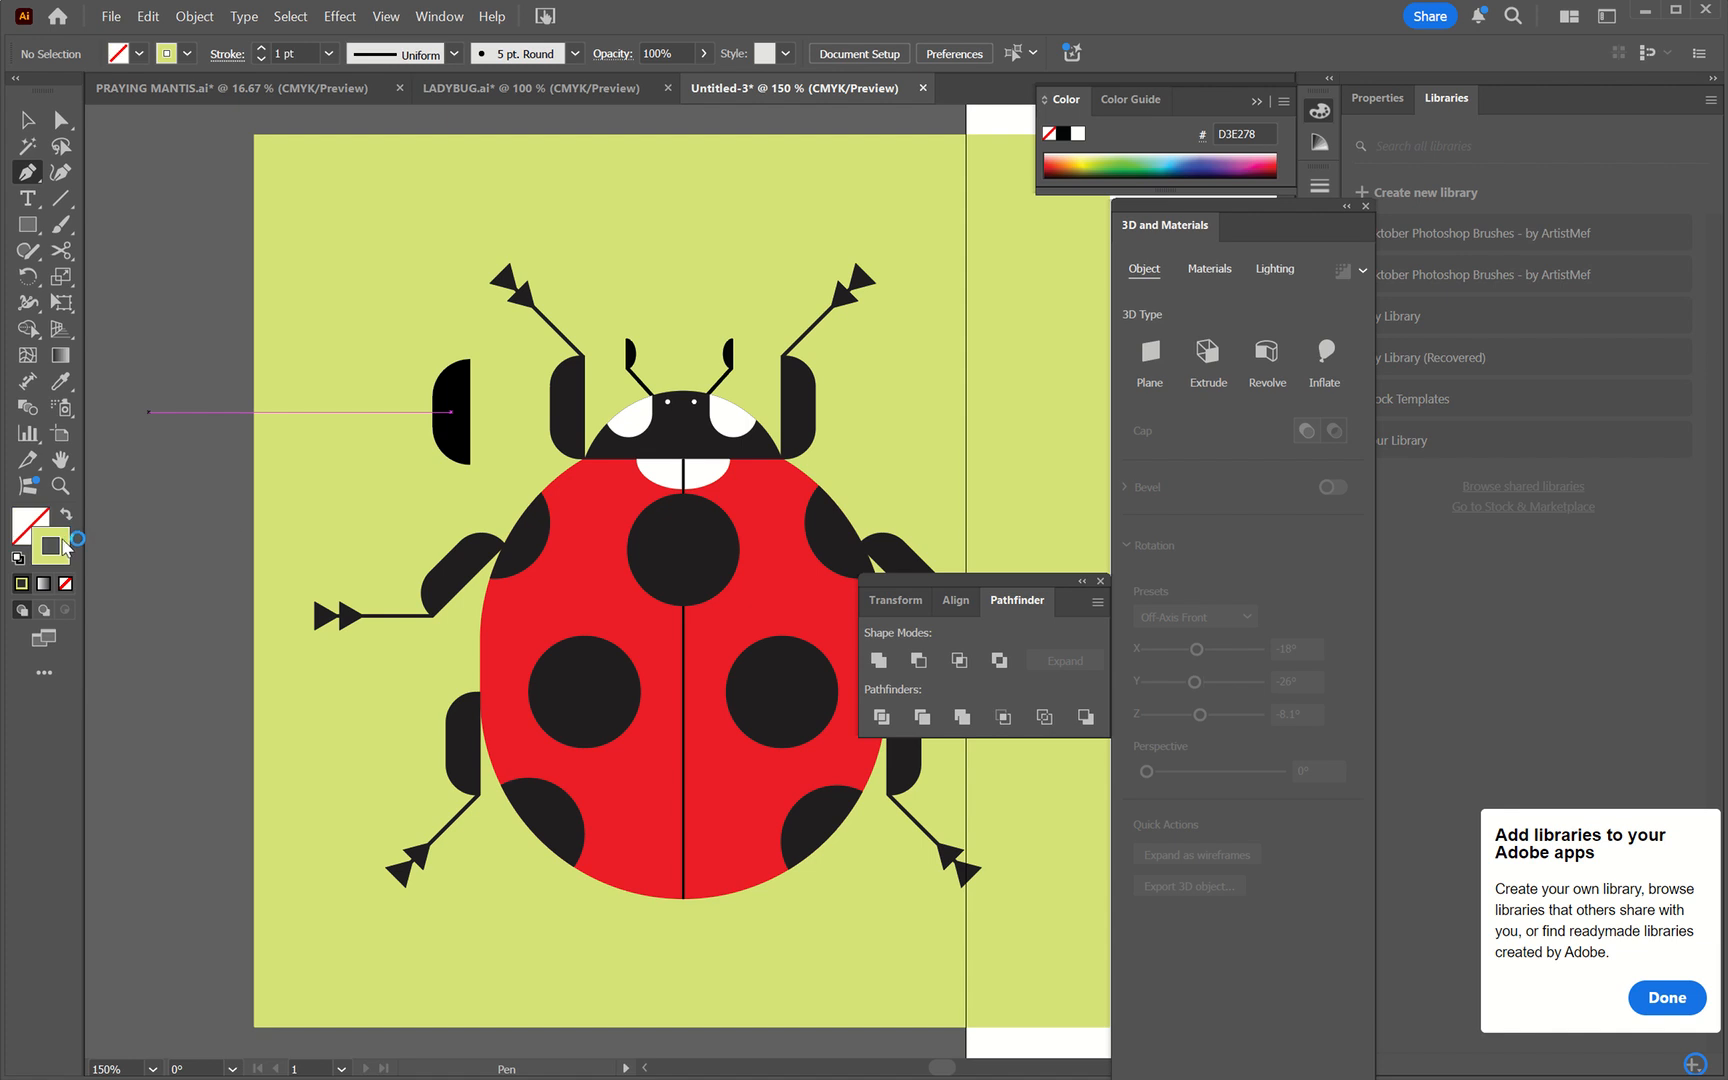
pyautogui.doubleClick(64, 545)
pyautogui.write('1C1C19')
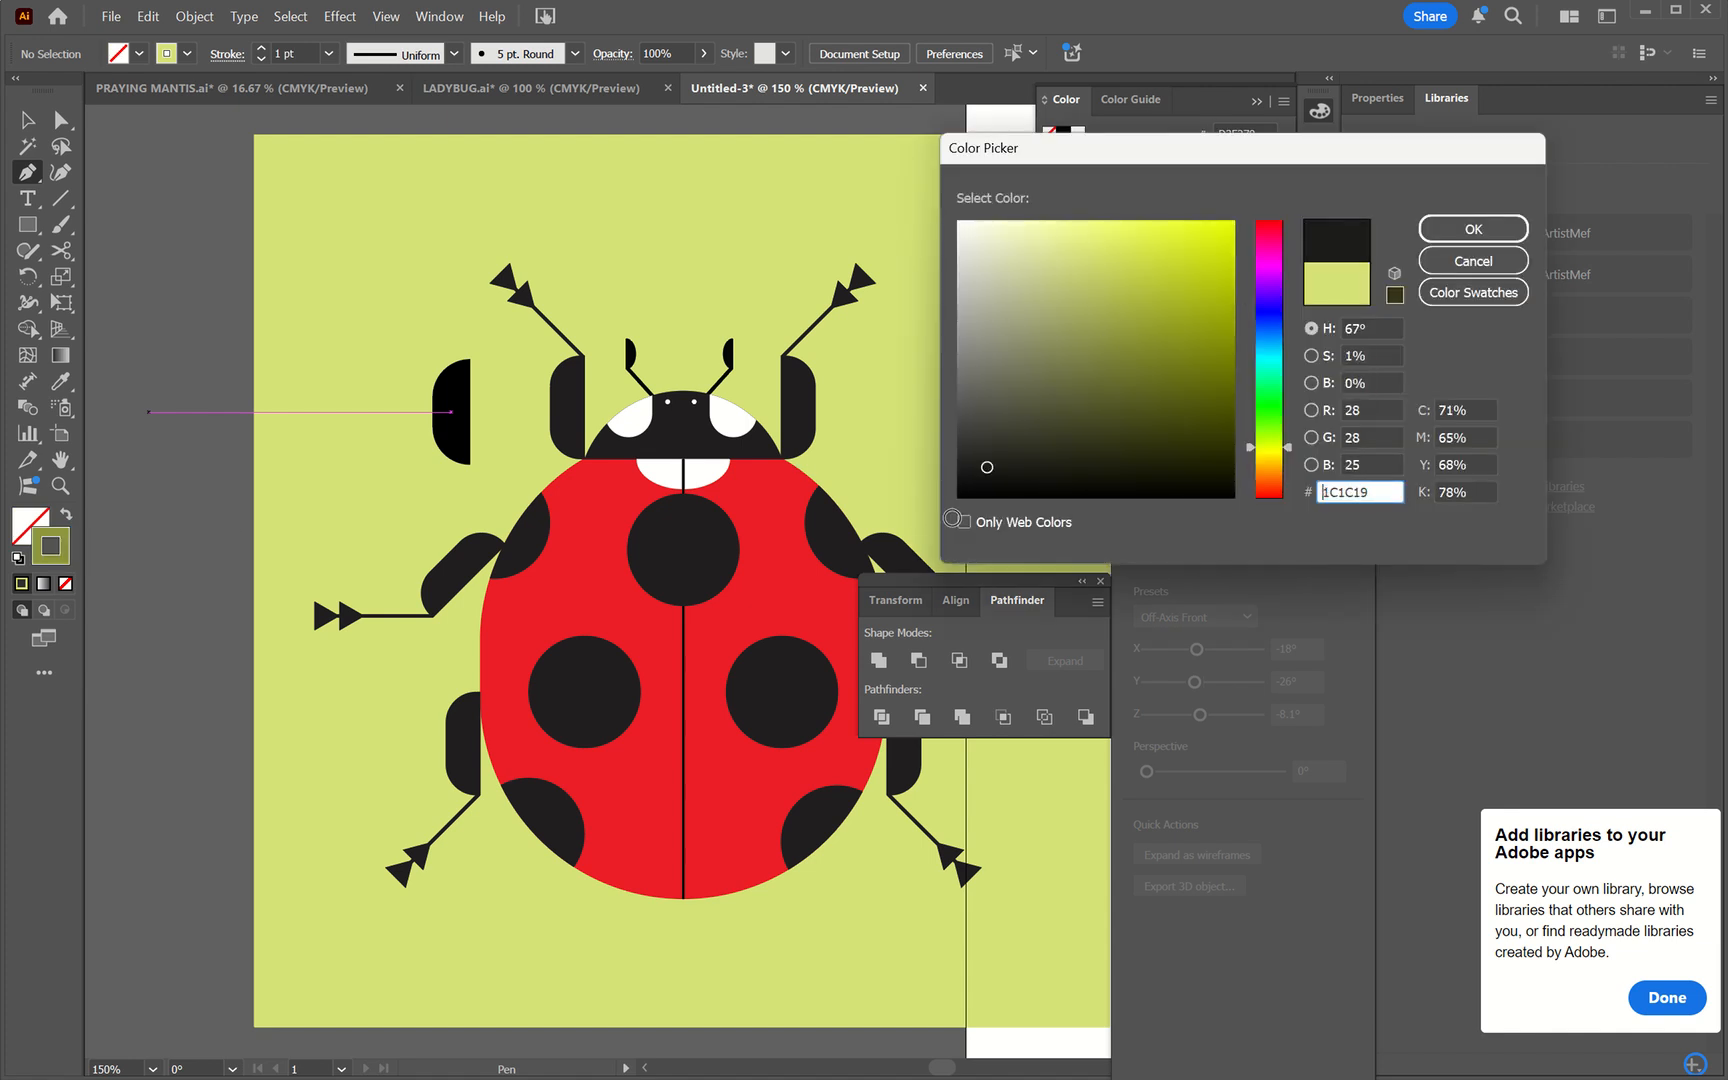
pyautogui.moveTo(952, 518); pyautogui.dragTo(951, 520)
pyautogui.click(1472, 234)
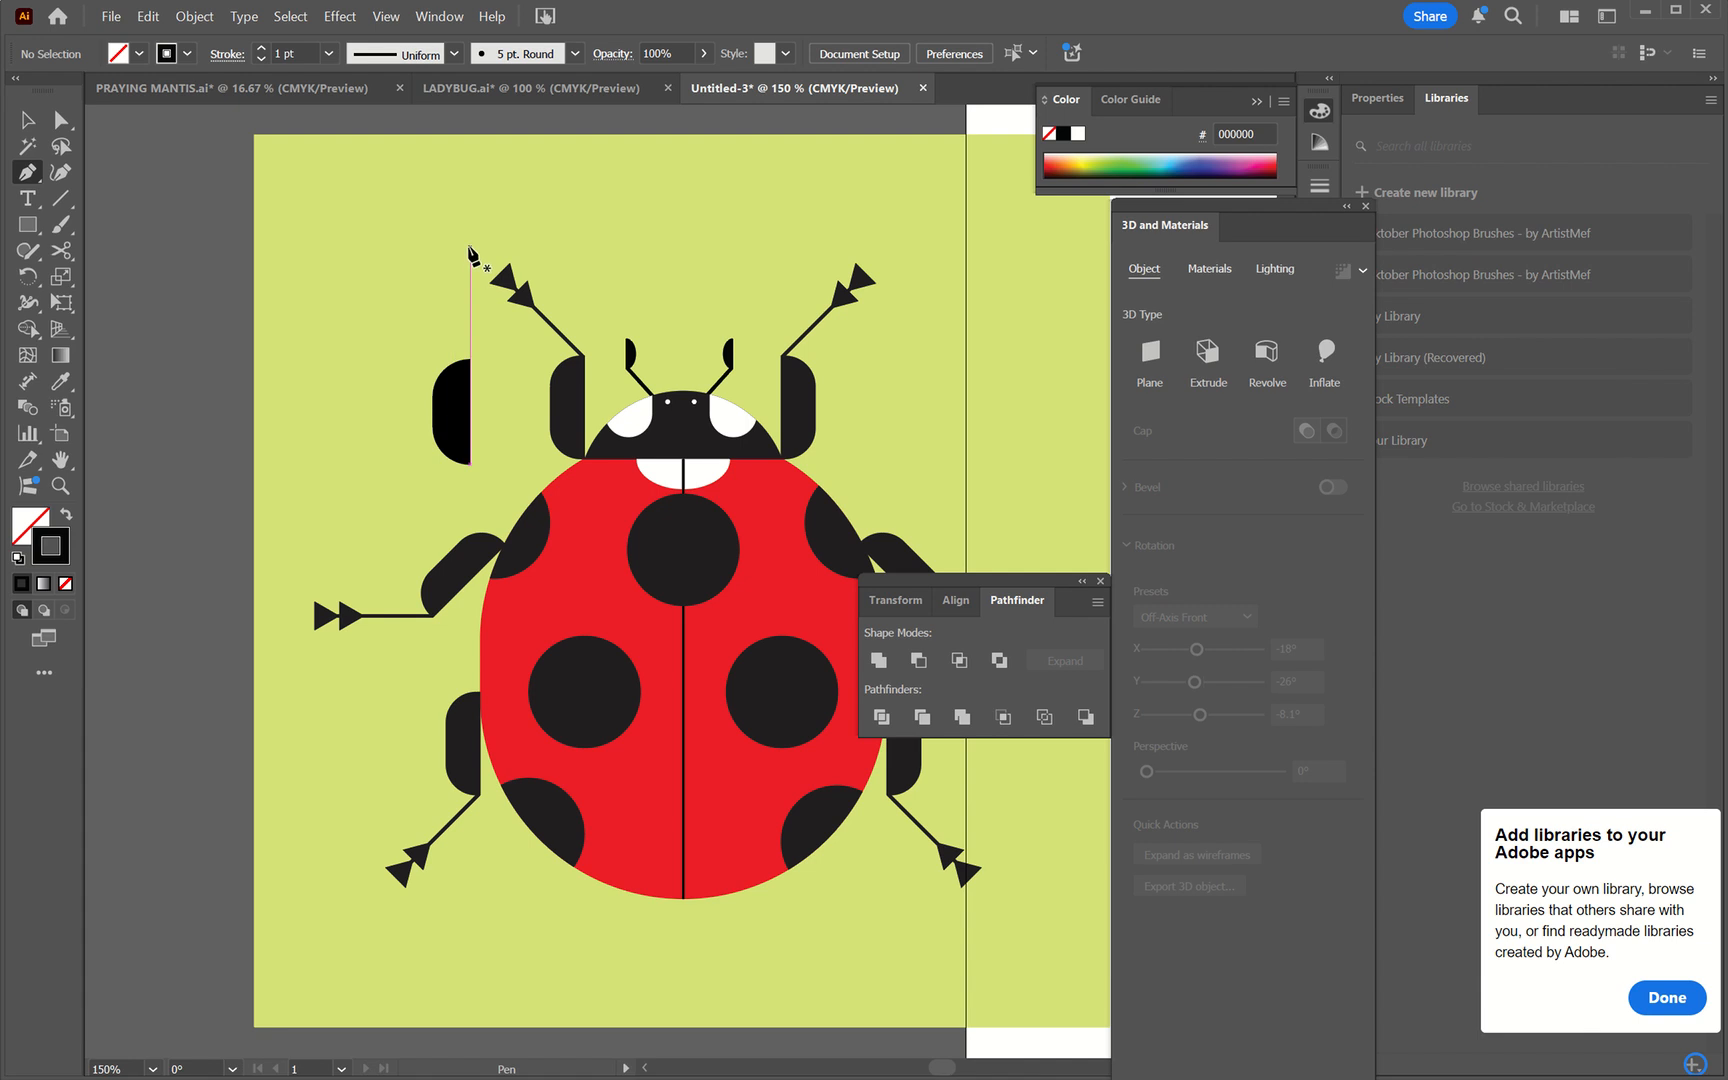
# - Draw a straight vertical line about 38 pt long ending at the upper right corner of the new leg segment
pyautogui.click(470, 247)
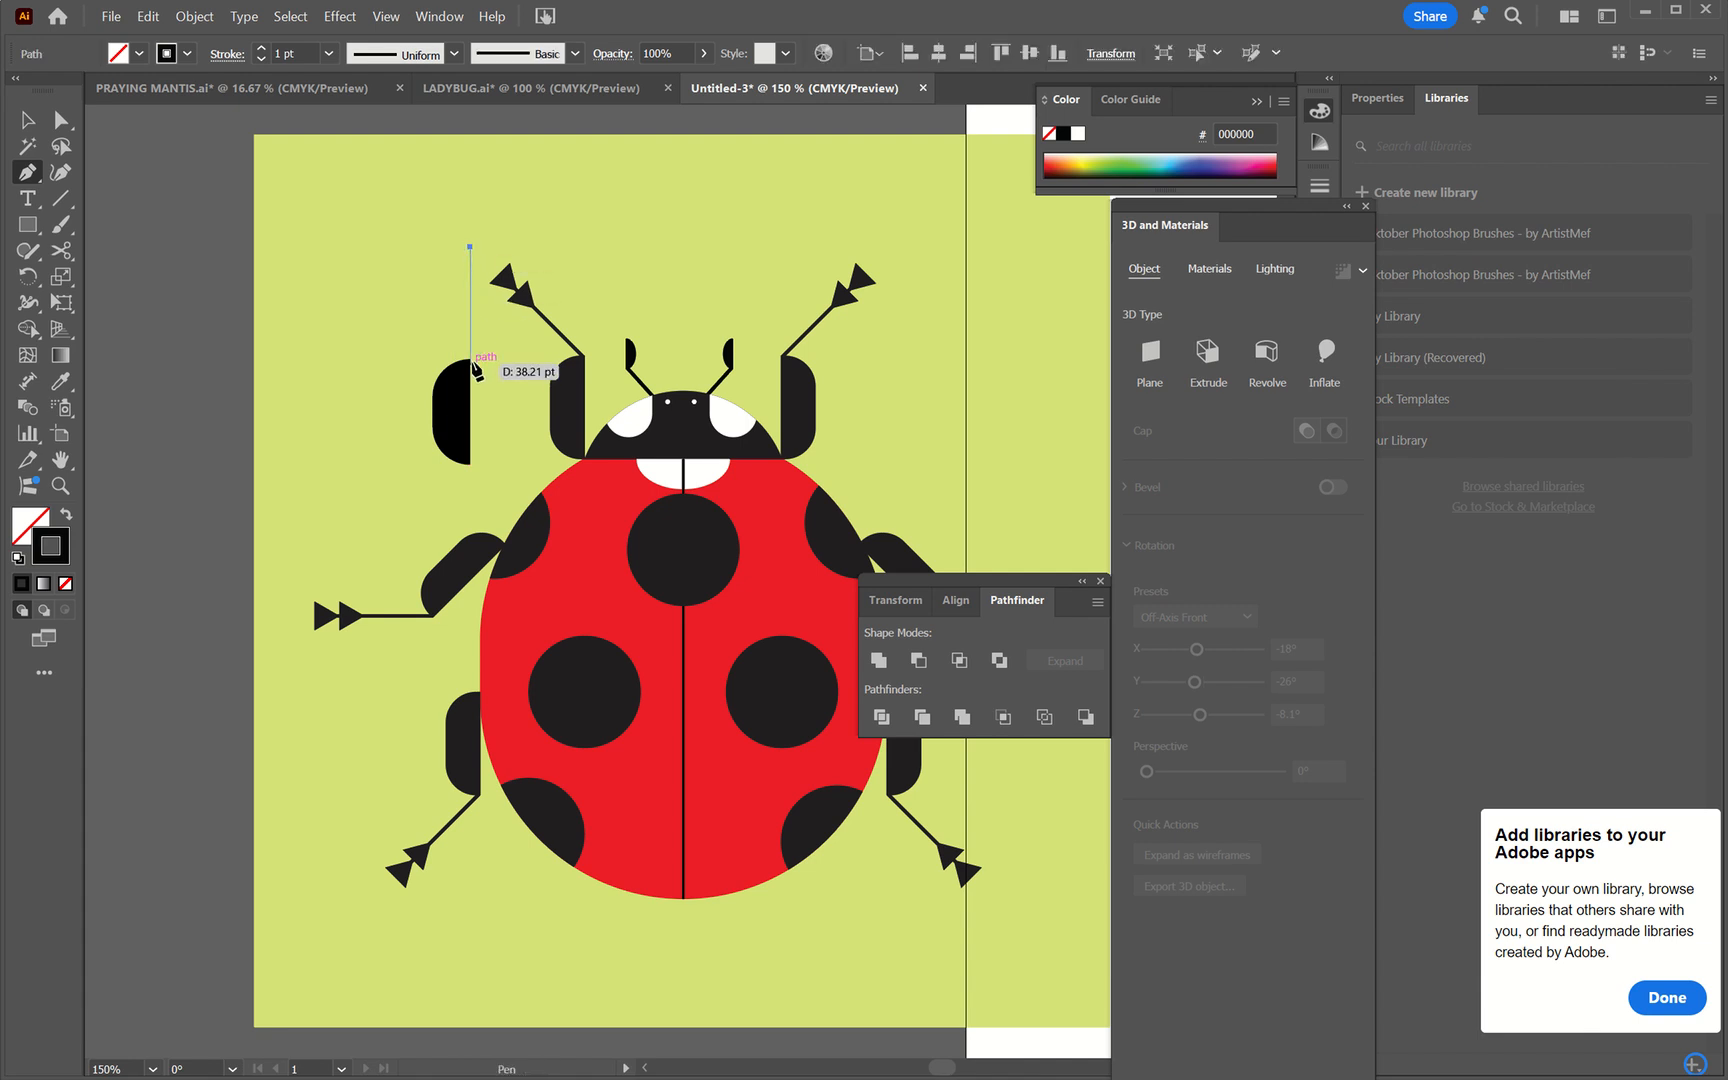
pyautogui.click(471, 358)
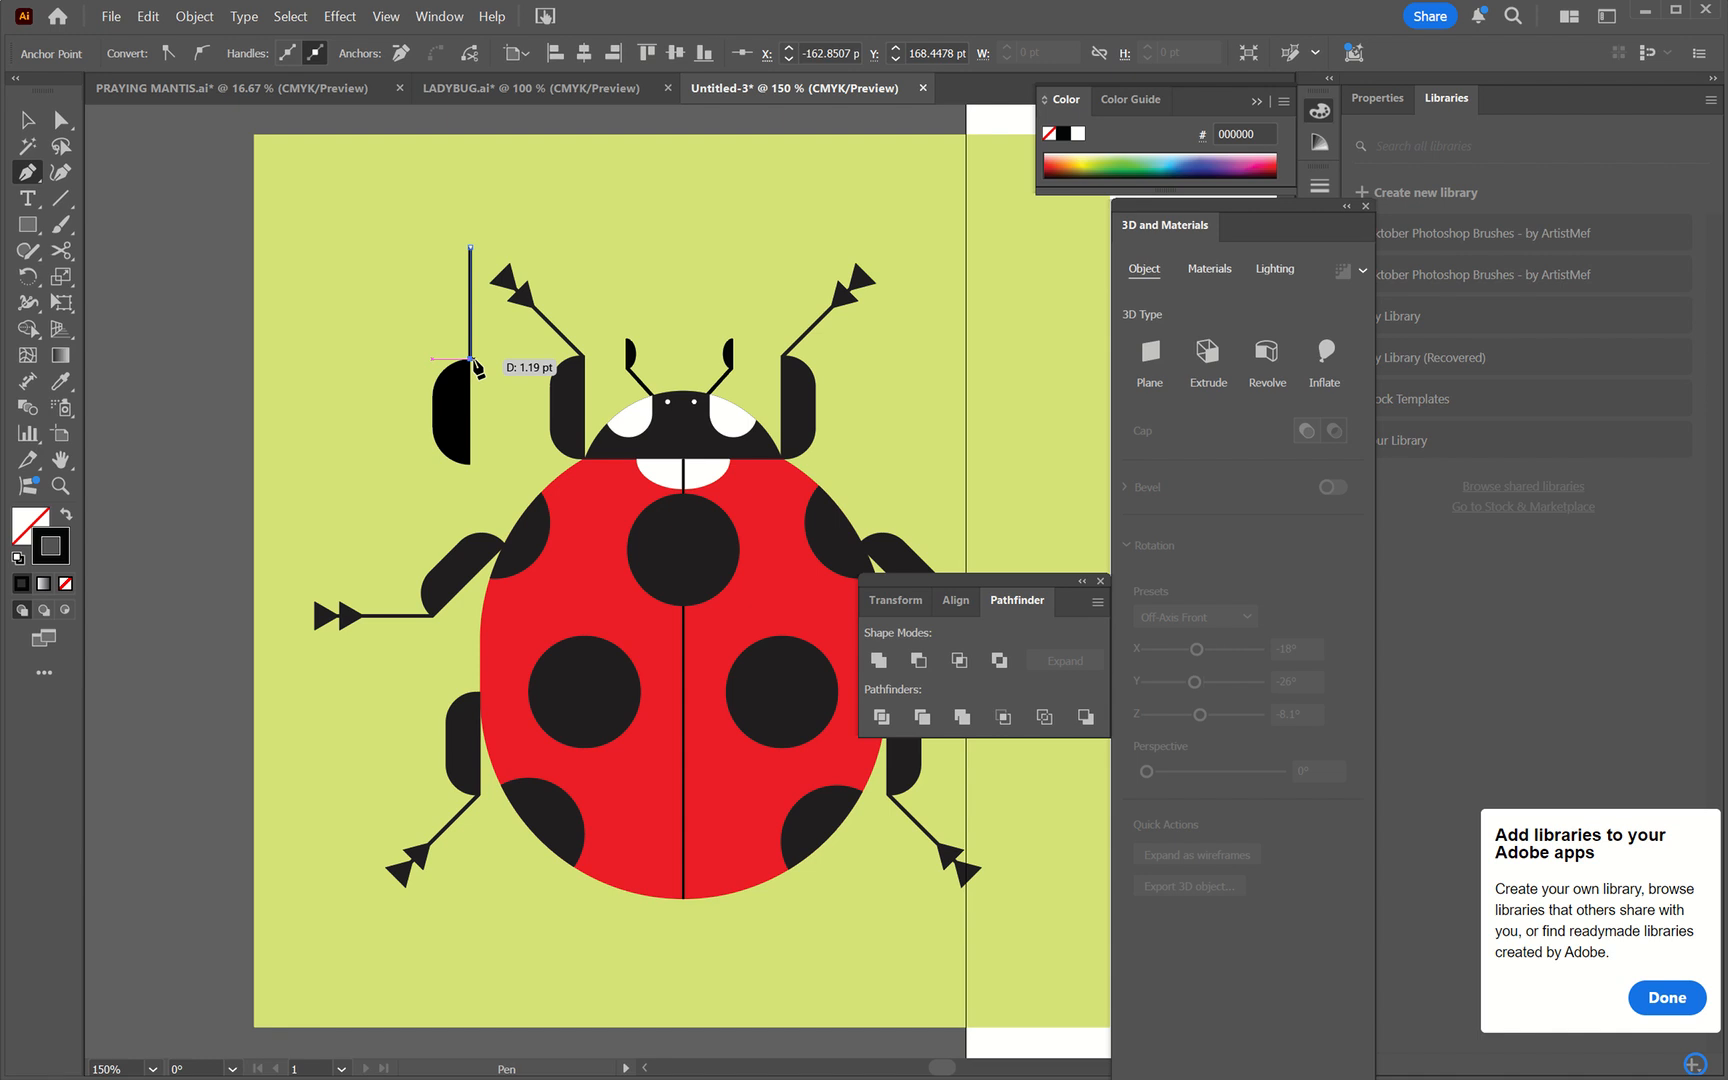
pyautogui.press('v')
pyautogui.click(521, 356)
# - Create a three-sided polygon with a radius of 50 pt above the new leg
pyautogui.scroll(1, 521, 356)
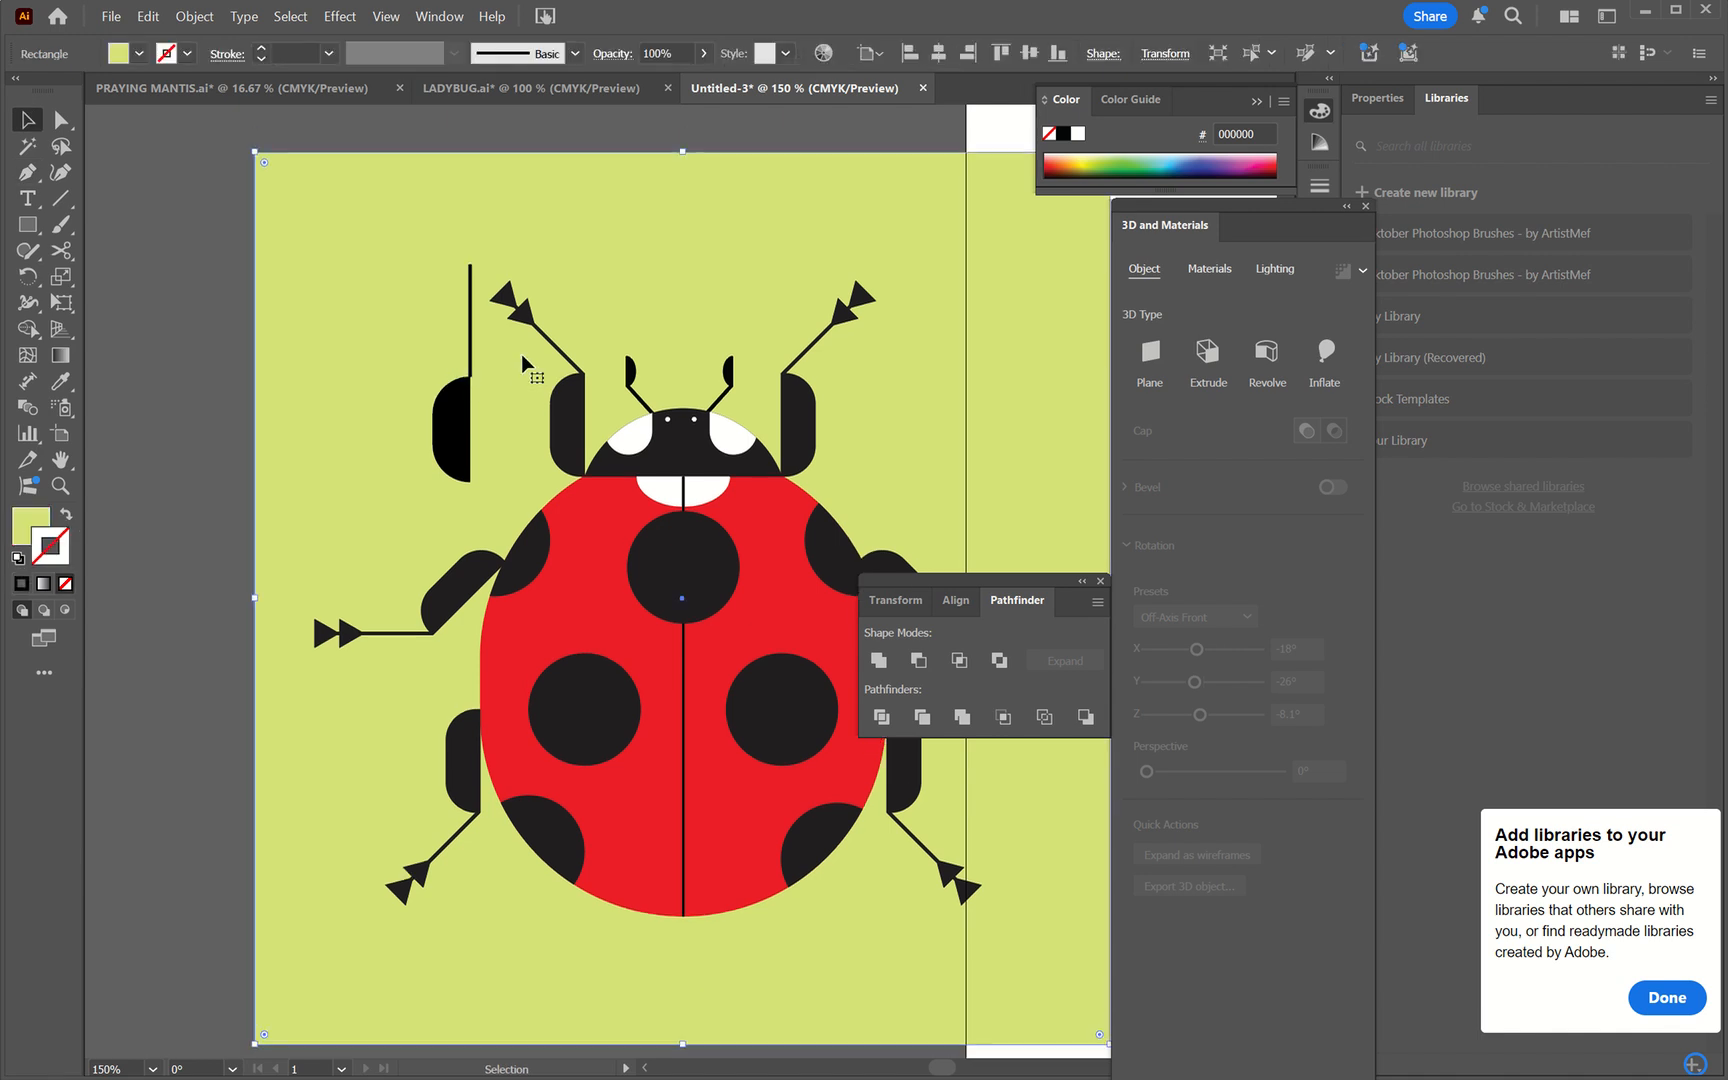
pyautogui.scroll(3, 521, 354)
pyautogui.hotkey('ctrl', '+')
pyautogui.hotkey('ctrl', '+')
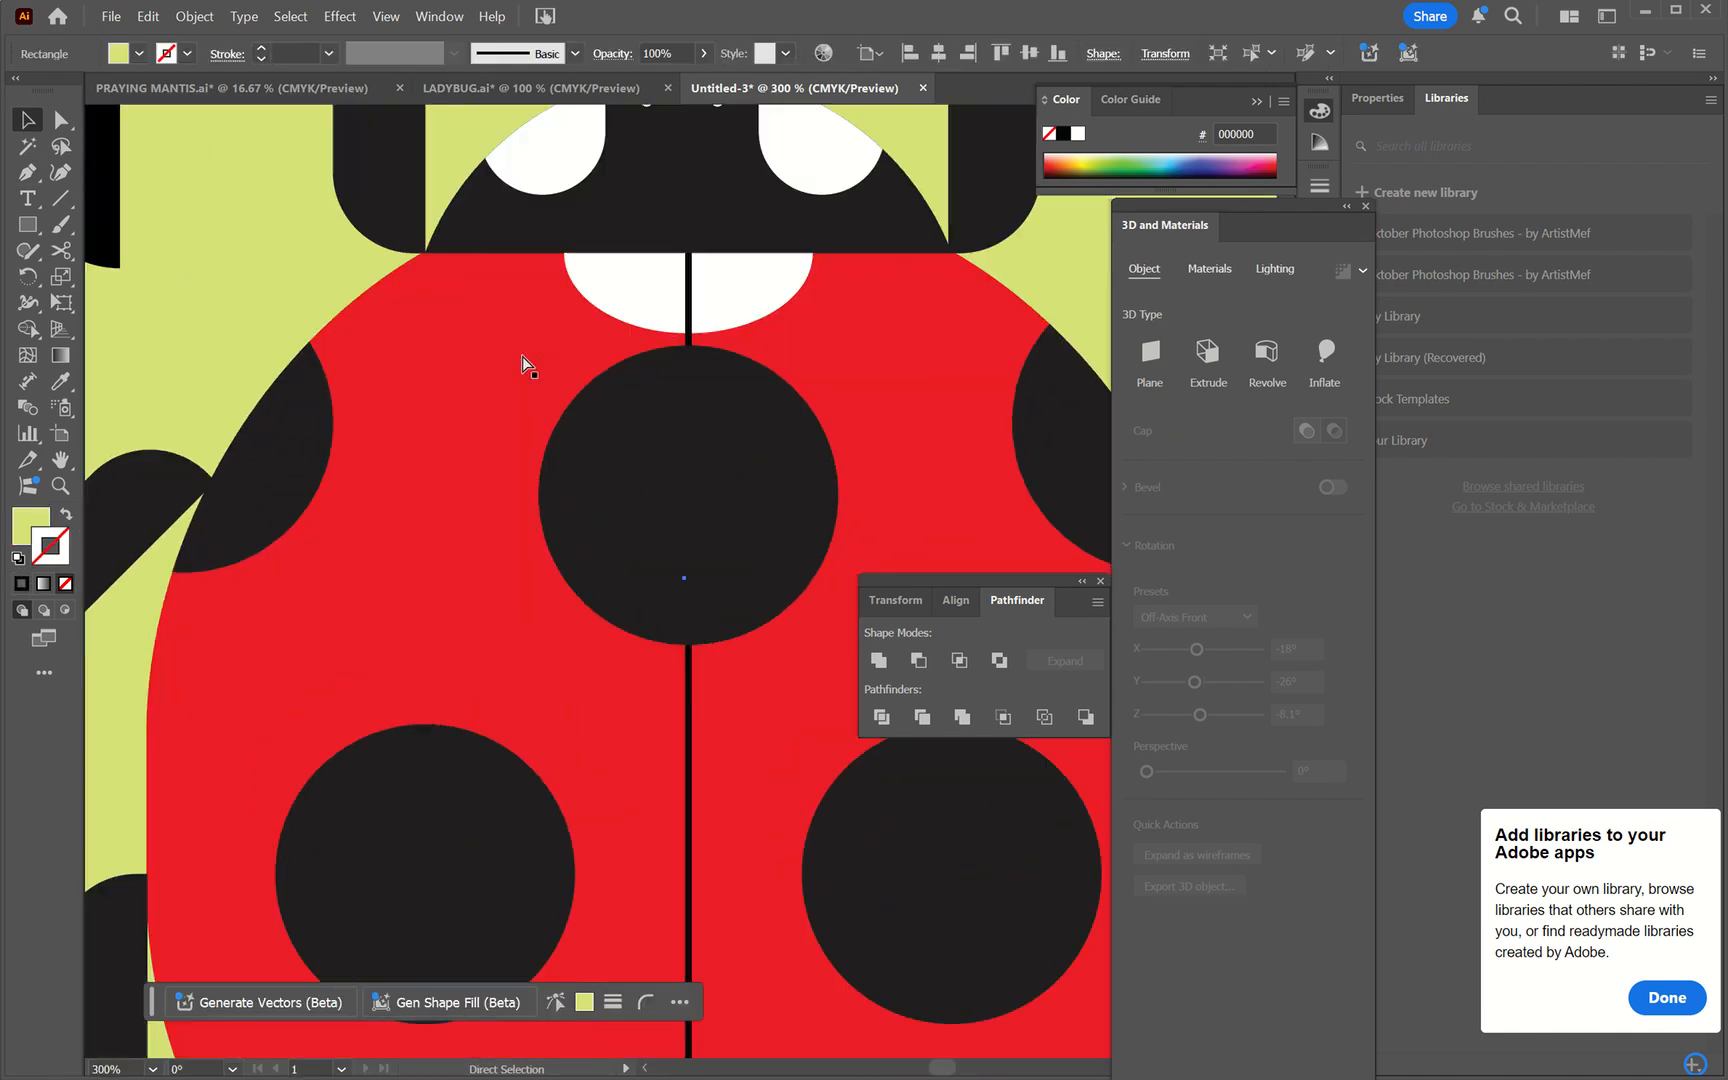
pyautogui.scroll(8, 522, 356)
pyautogui.hscroll(-2, 522, 356)
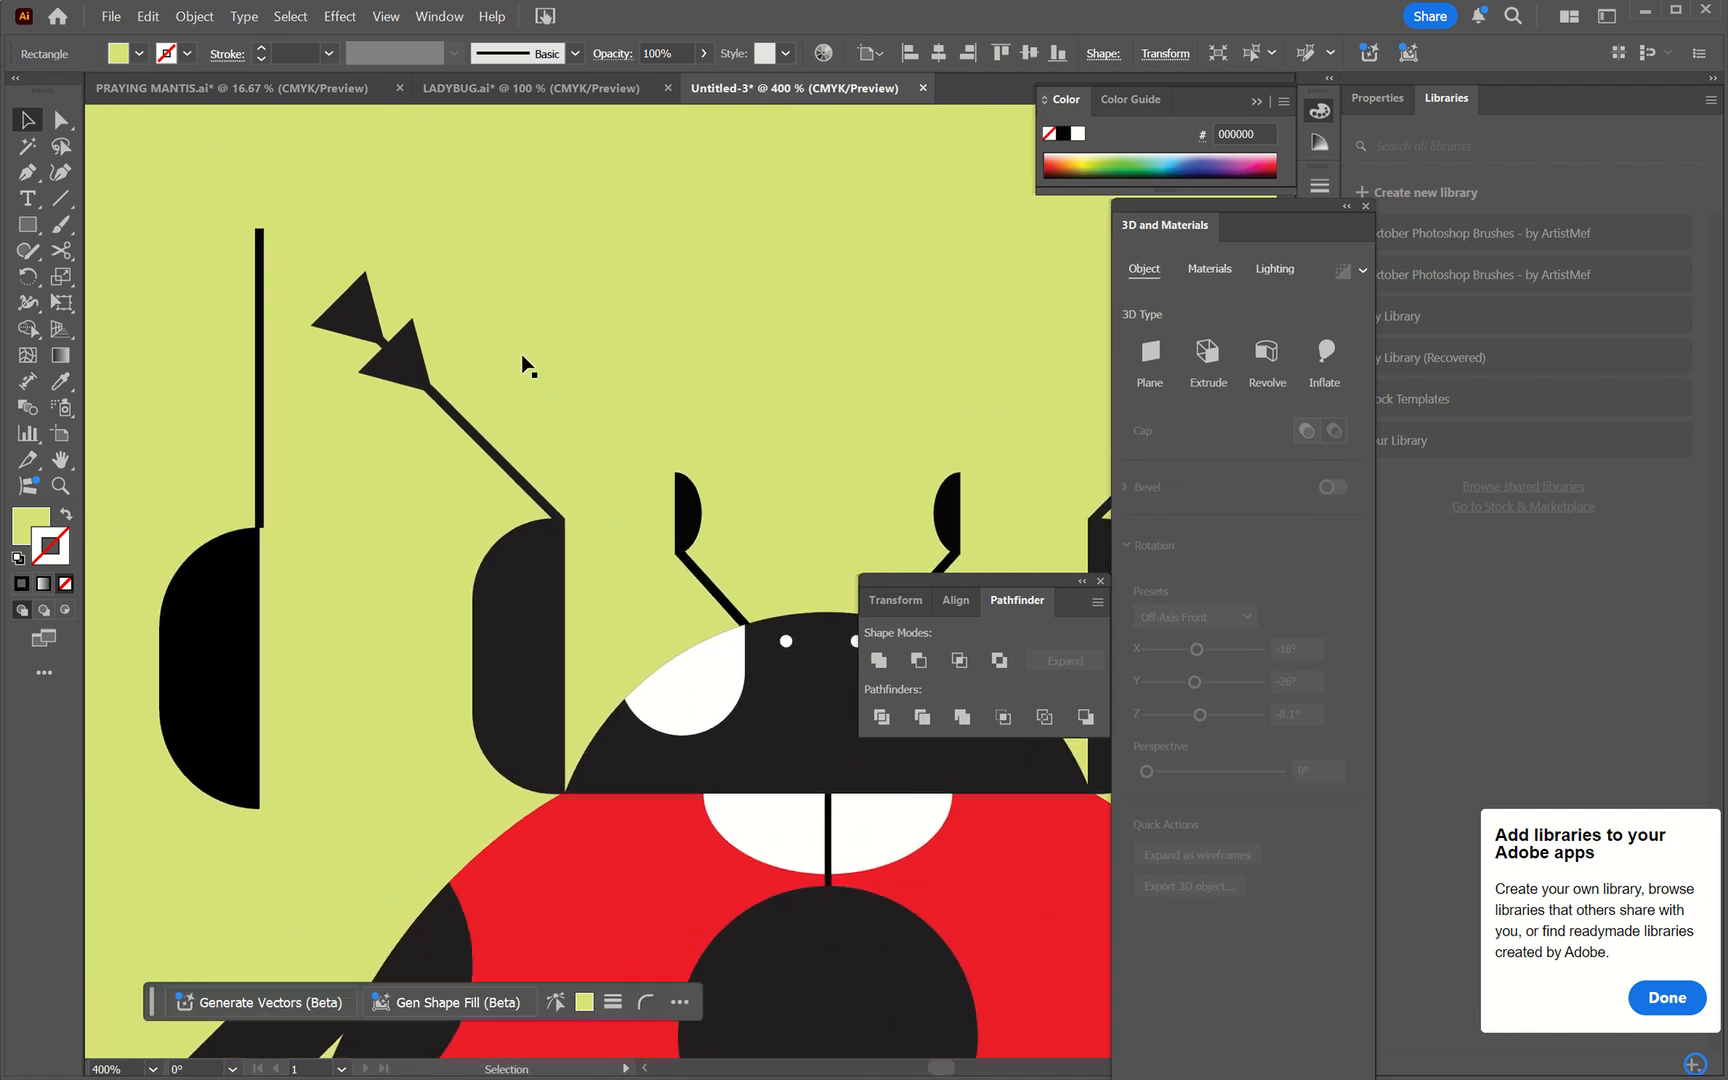
pyautogui.click(27, 231)
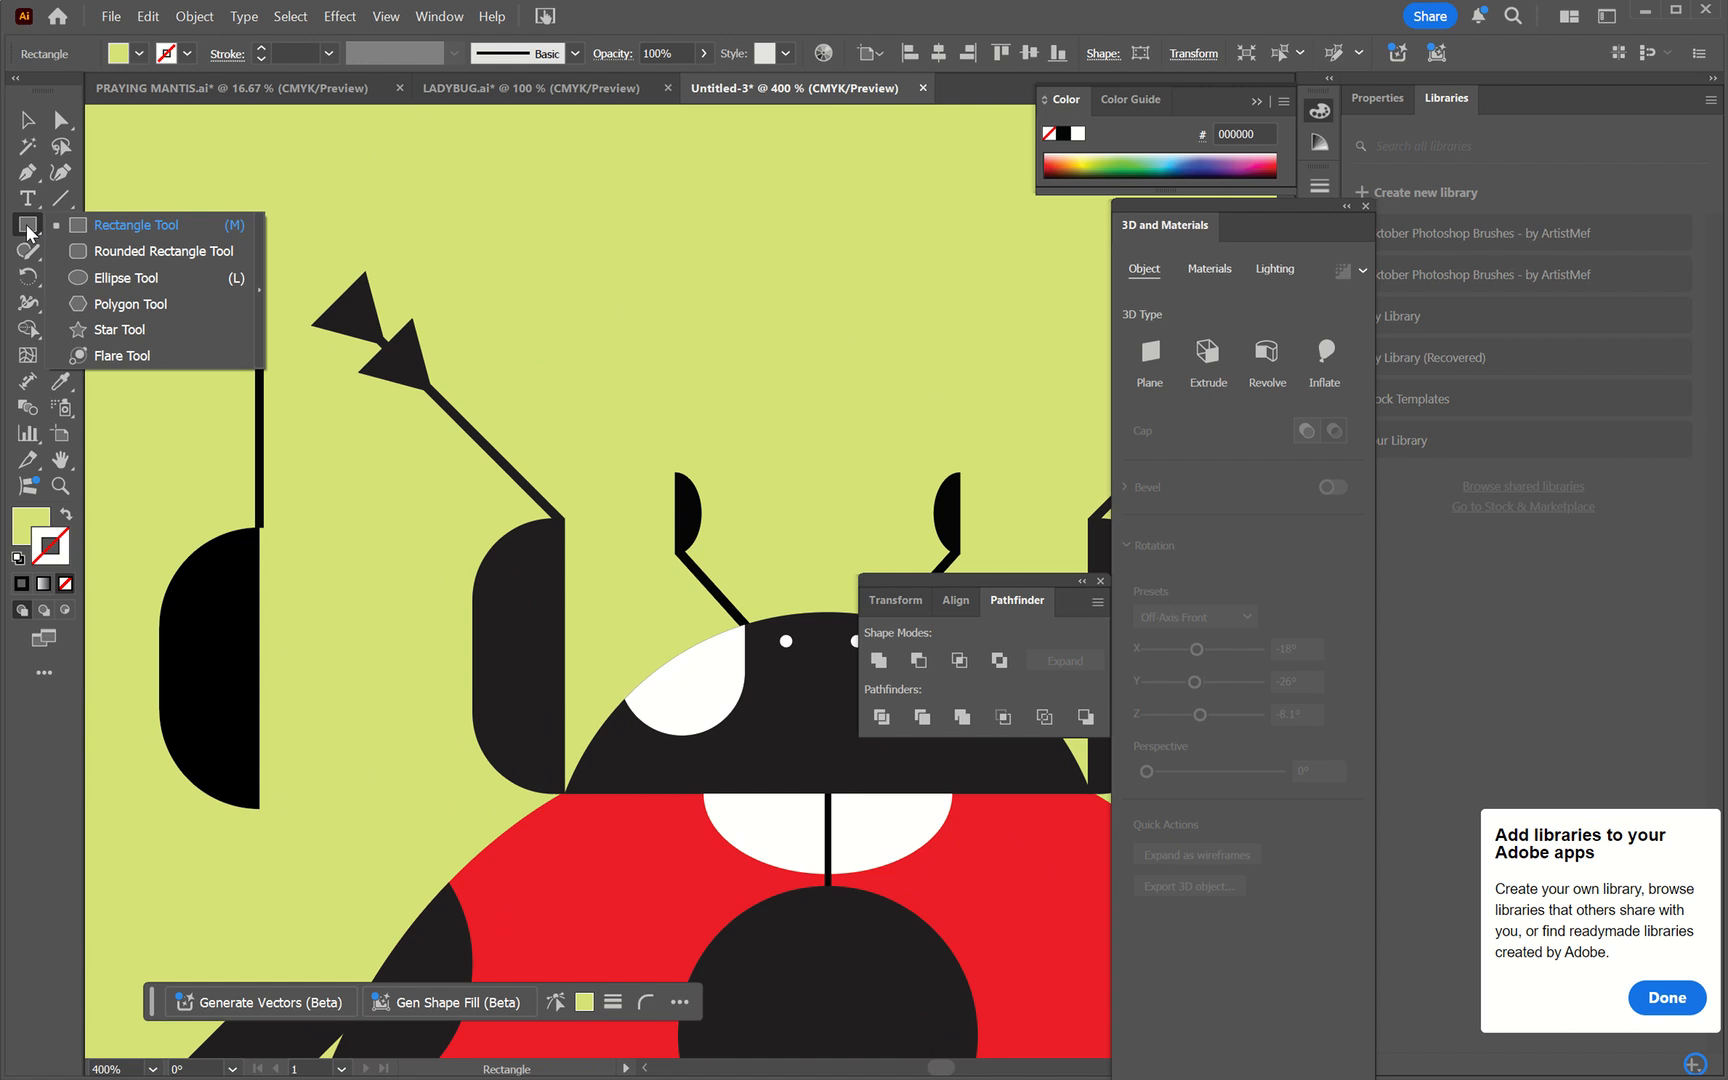
pyautogui.click(101, 301)
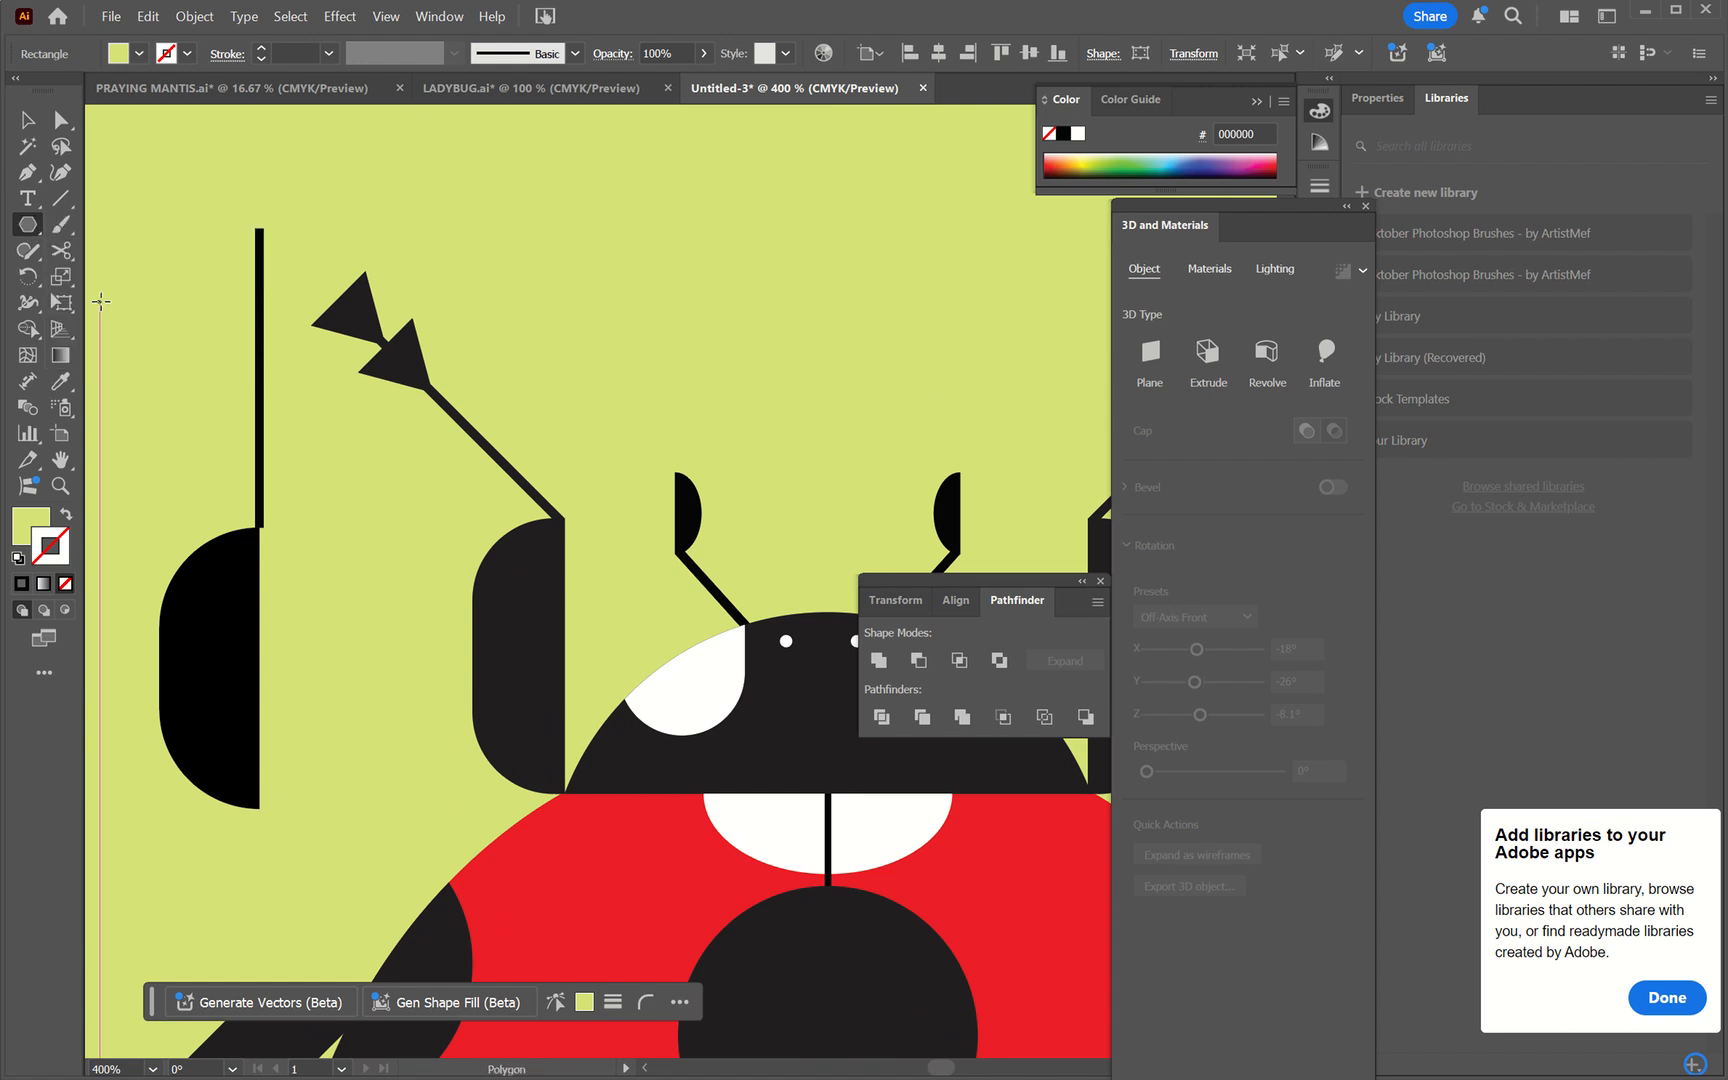
pyautogui.click(152, 187)
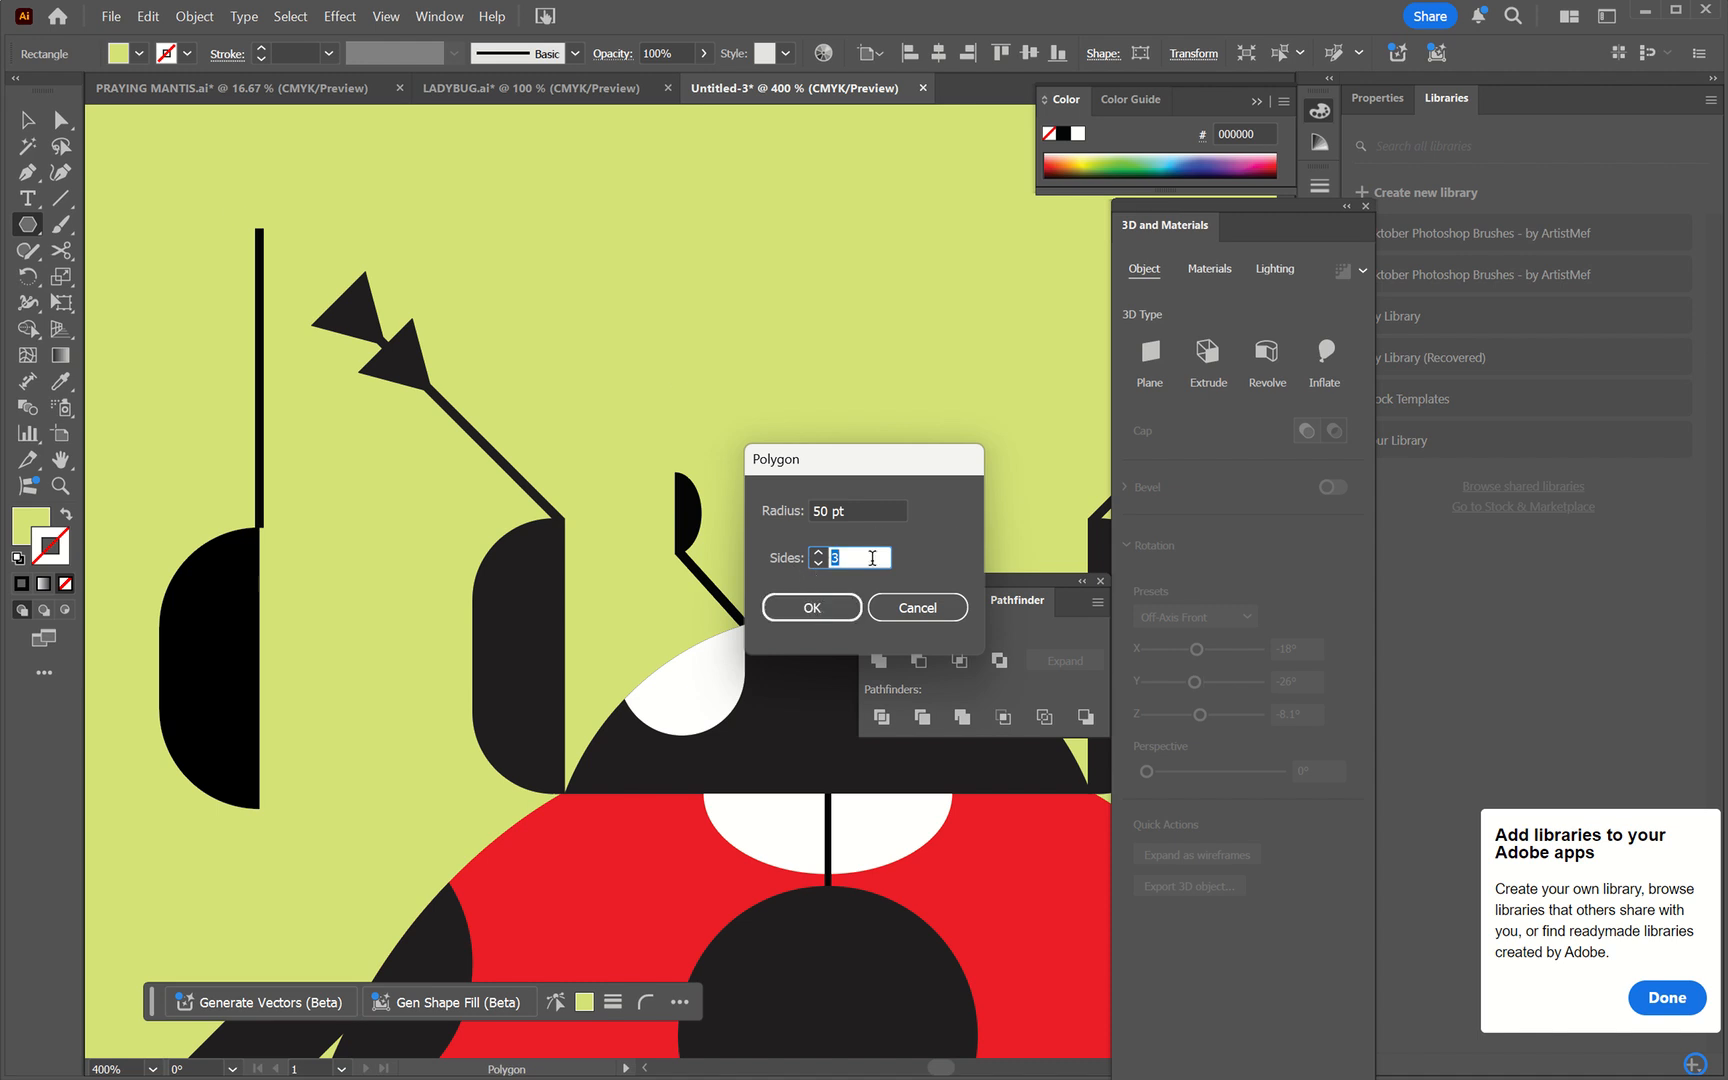
pyautogui.click(825, 609)
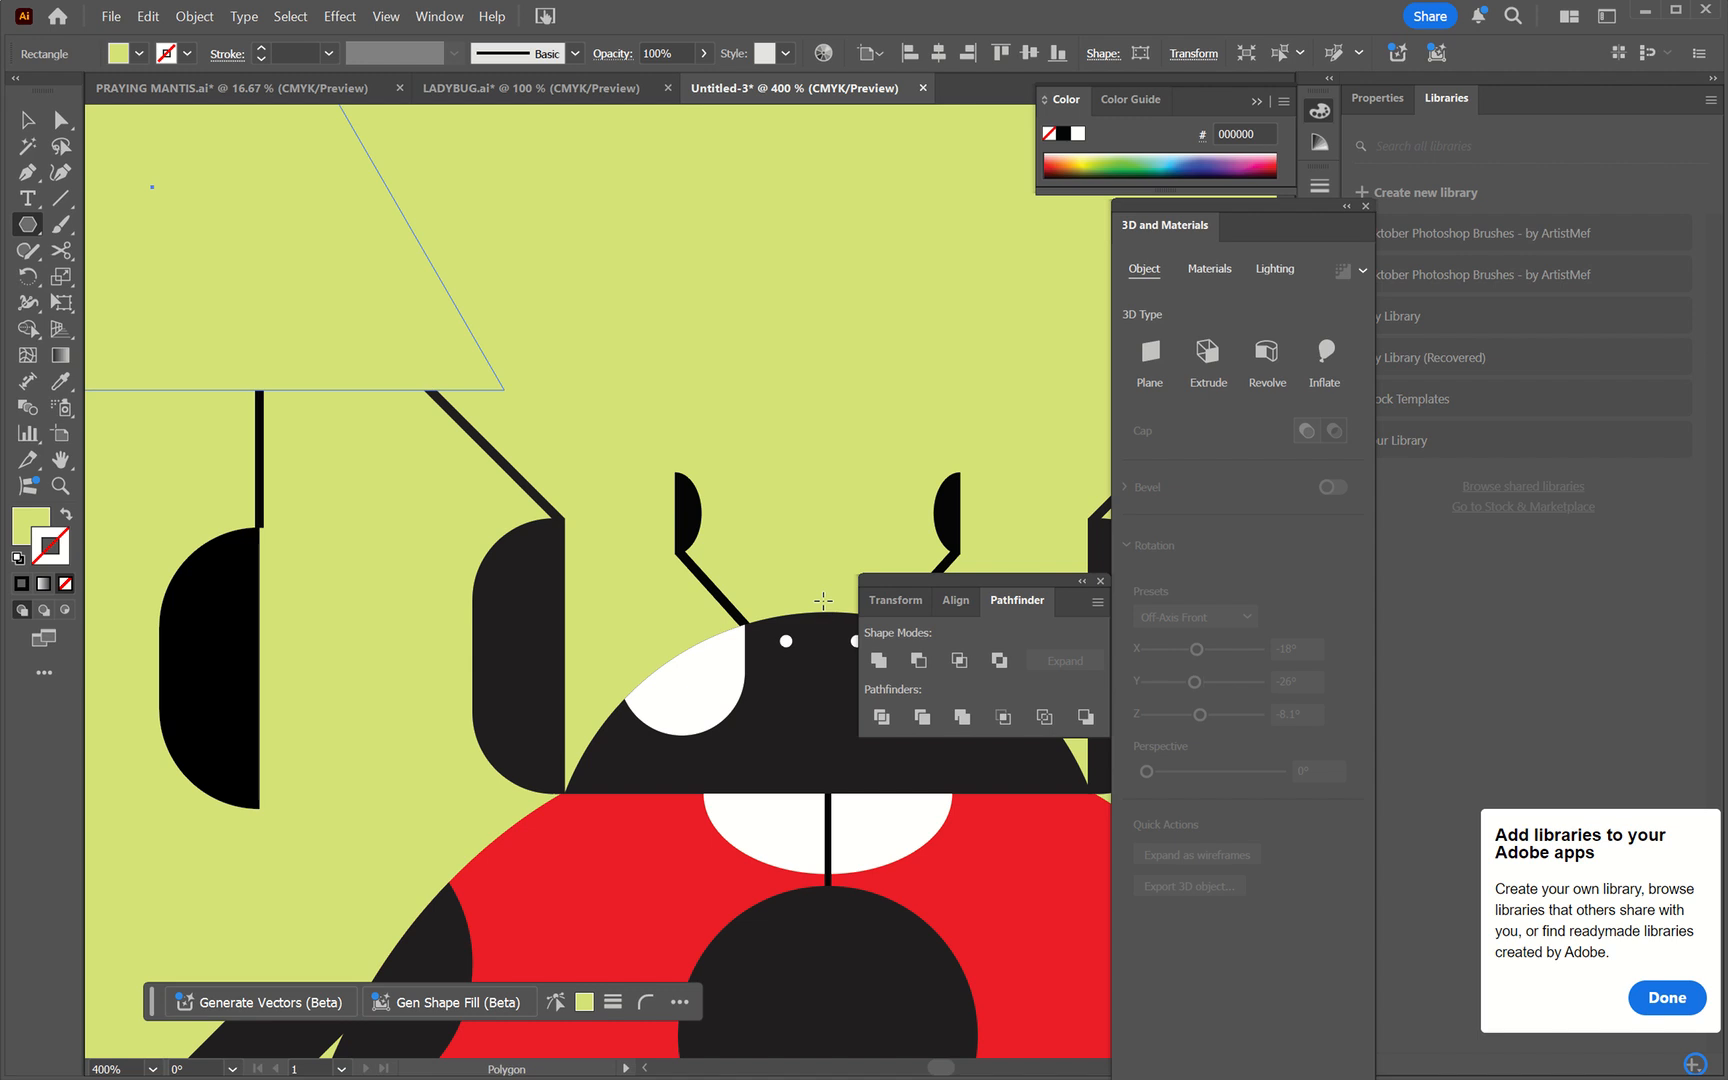
# - Fill the triangle with the black sampled from the new leg segment
pyautogui.scroll(2, 400, 280)
pyautogui.hscroll(-4, 400, 280)
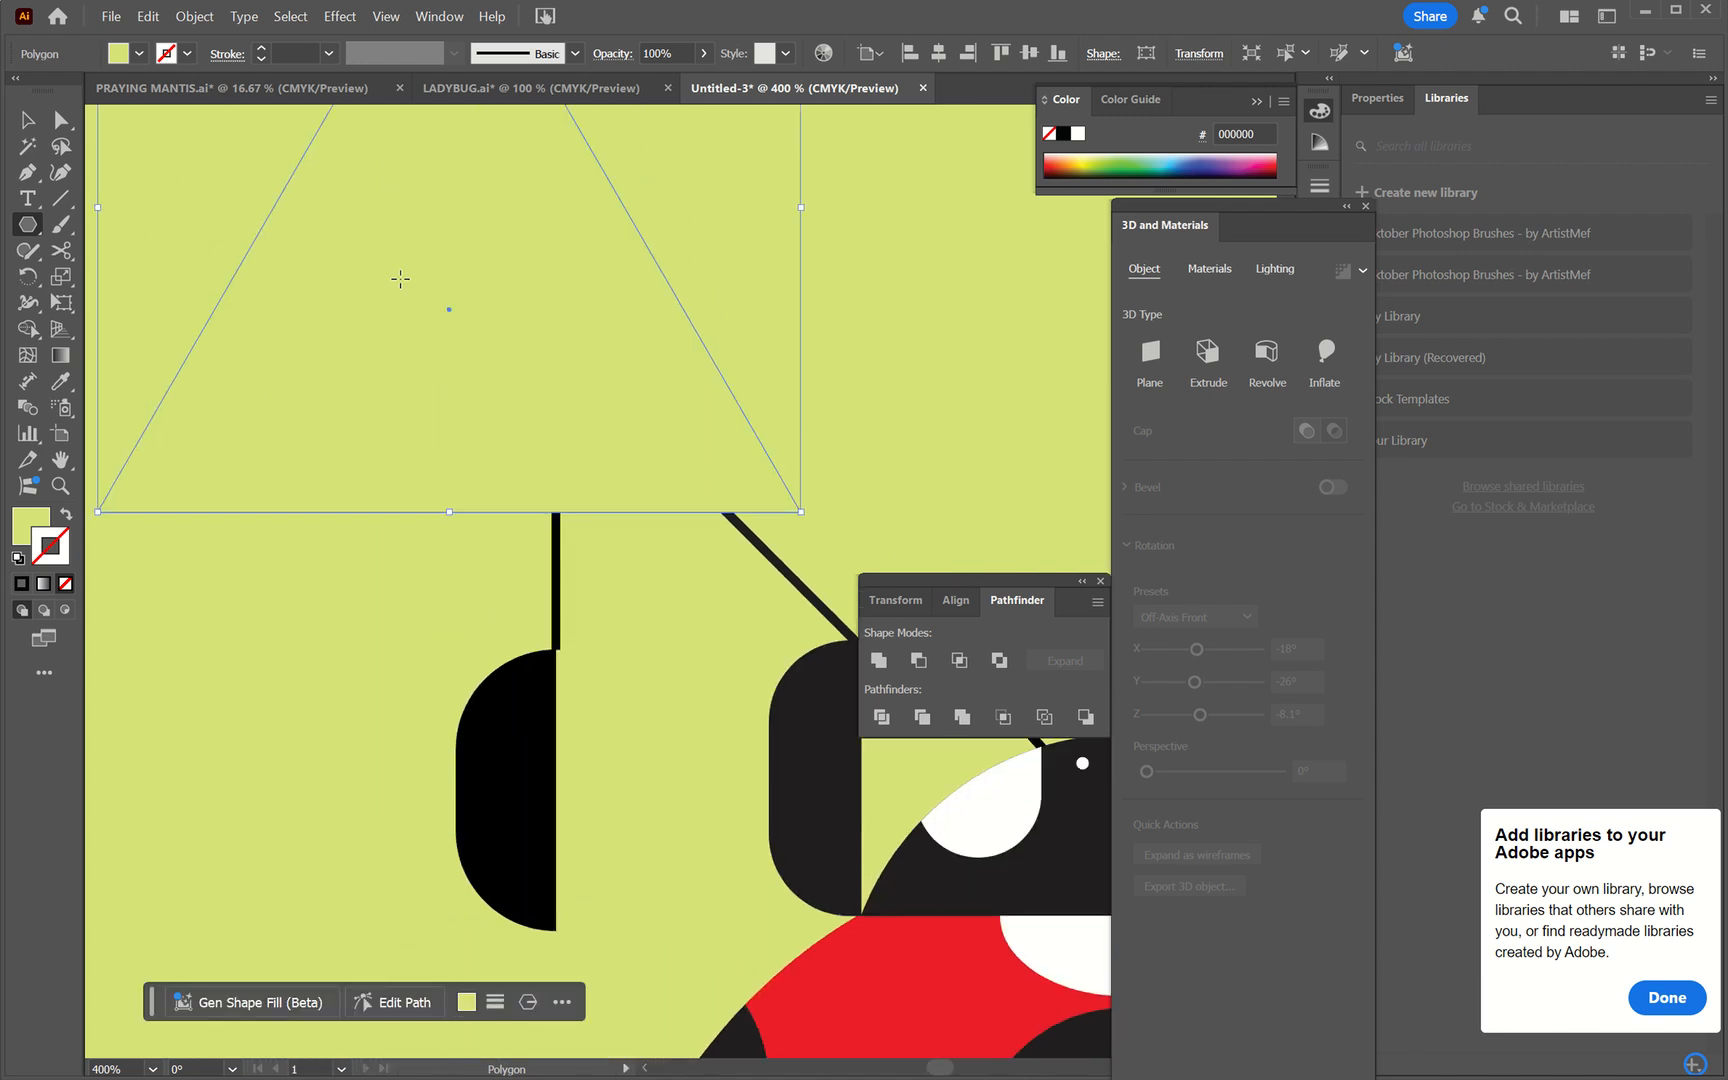
pyautogui.scroll(2, 400, 279)
pyautogui.press('i')
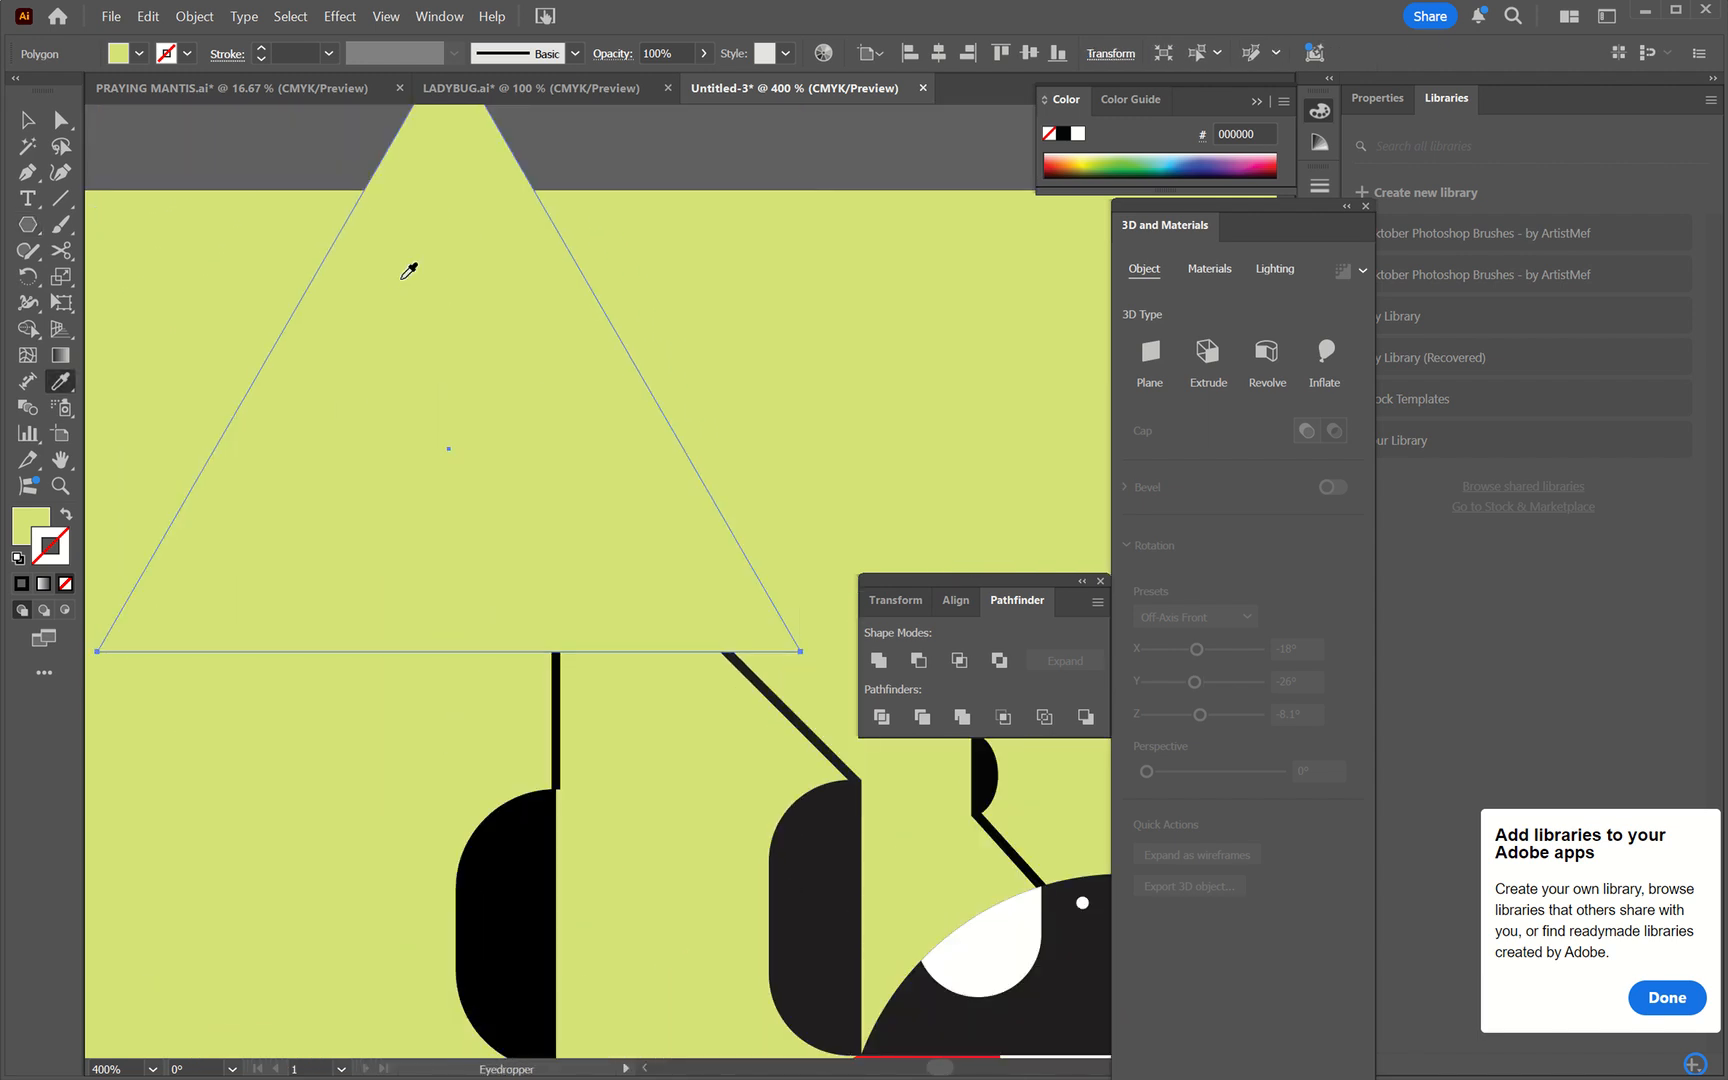
pyautogui.click(501, 894)
pyautogui.scroll(2, 504, 893)
pyautogui.press('v')
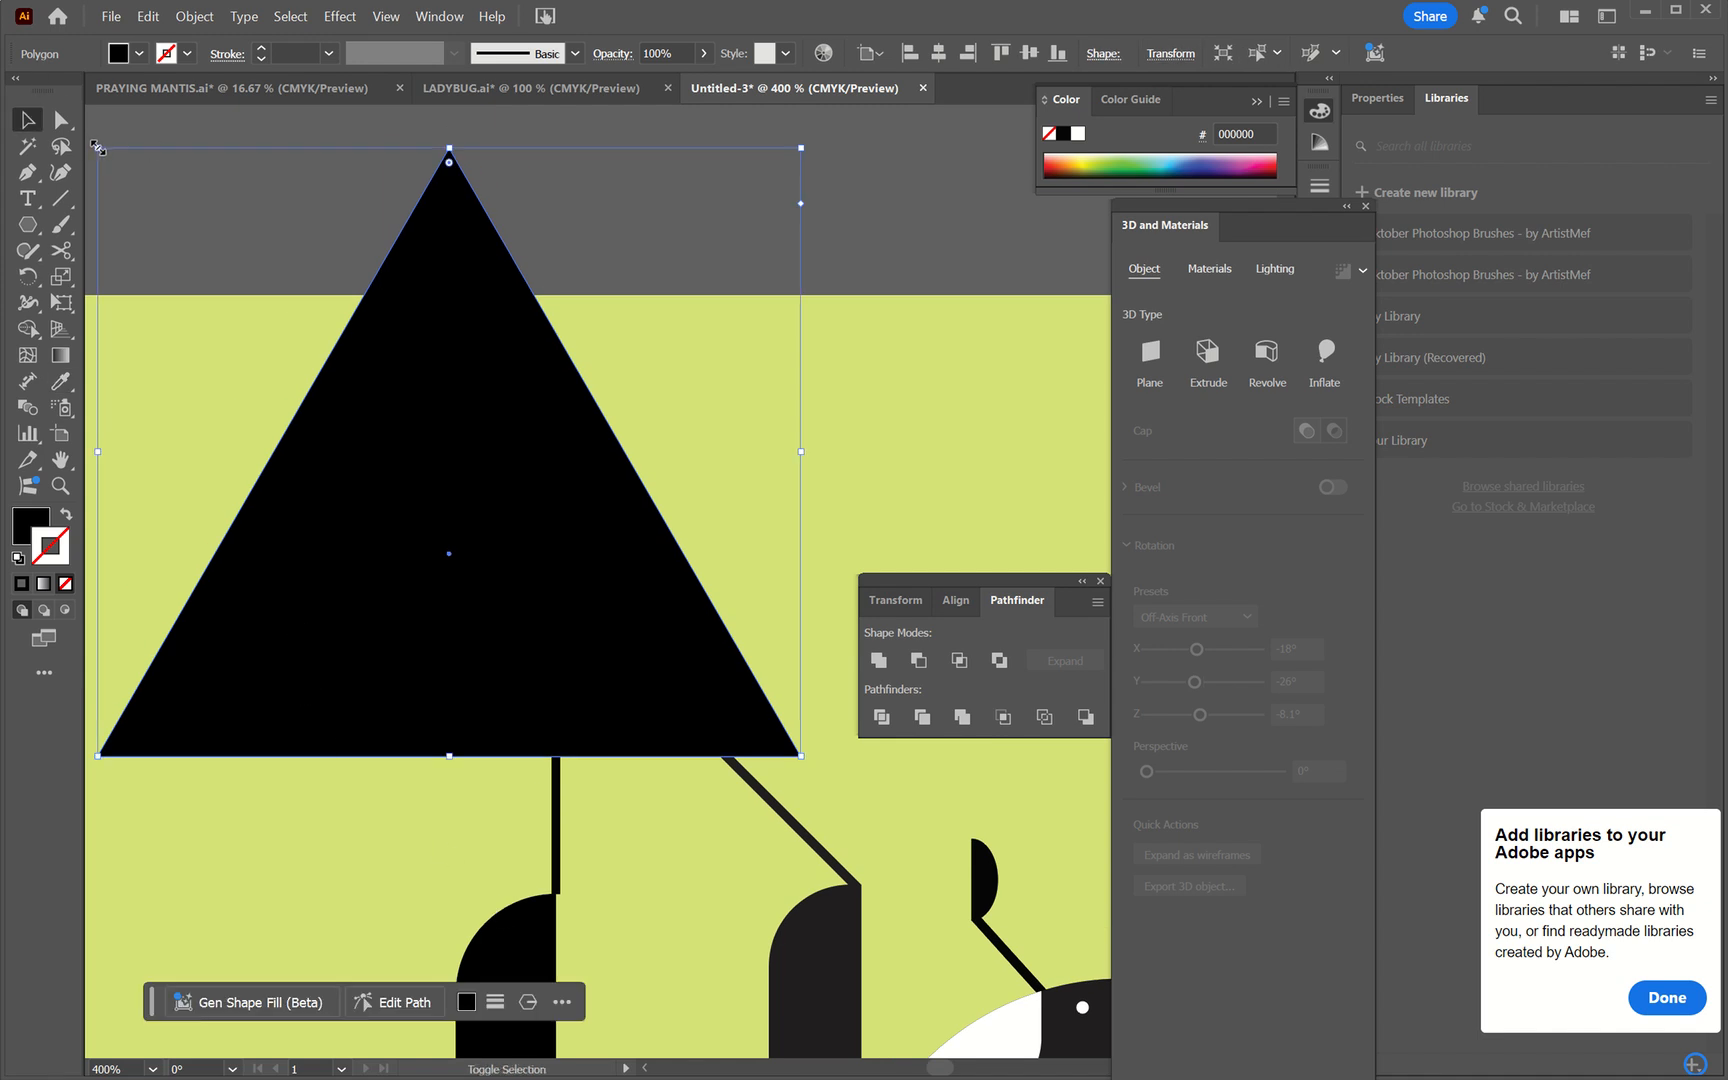
# - Scale the triangle down proportionally to a small arrowhead and position it just above the leg's vertical line
pyautogui.moveTo(98, 148); pyautogui.dragTo(528, 501)
pyautogui.hotkey('ctrl', 'z')
pyautogui.moveTo(98, 147); pyautogui.dragTo(696, 645)
pyautogui.moveTo(747, 714); pyautogui.dragTo(520, 494)
# - Reflect the small triangle about the horizontal axis so that it points down
pyautogui.click(194, 16)
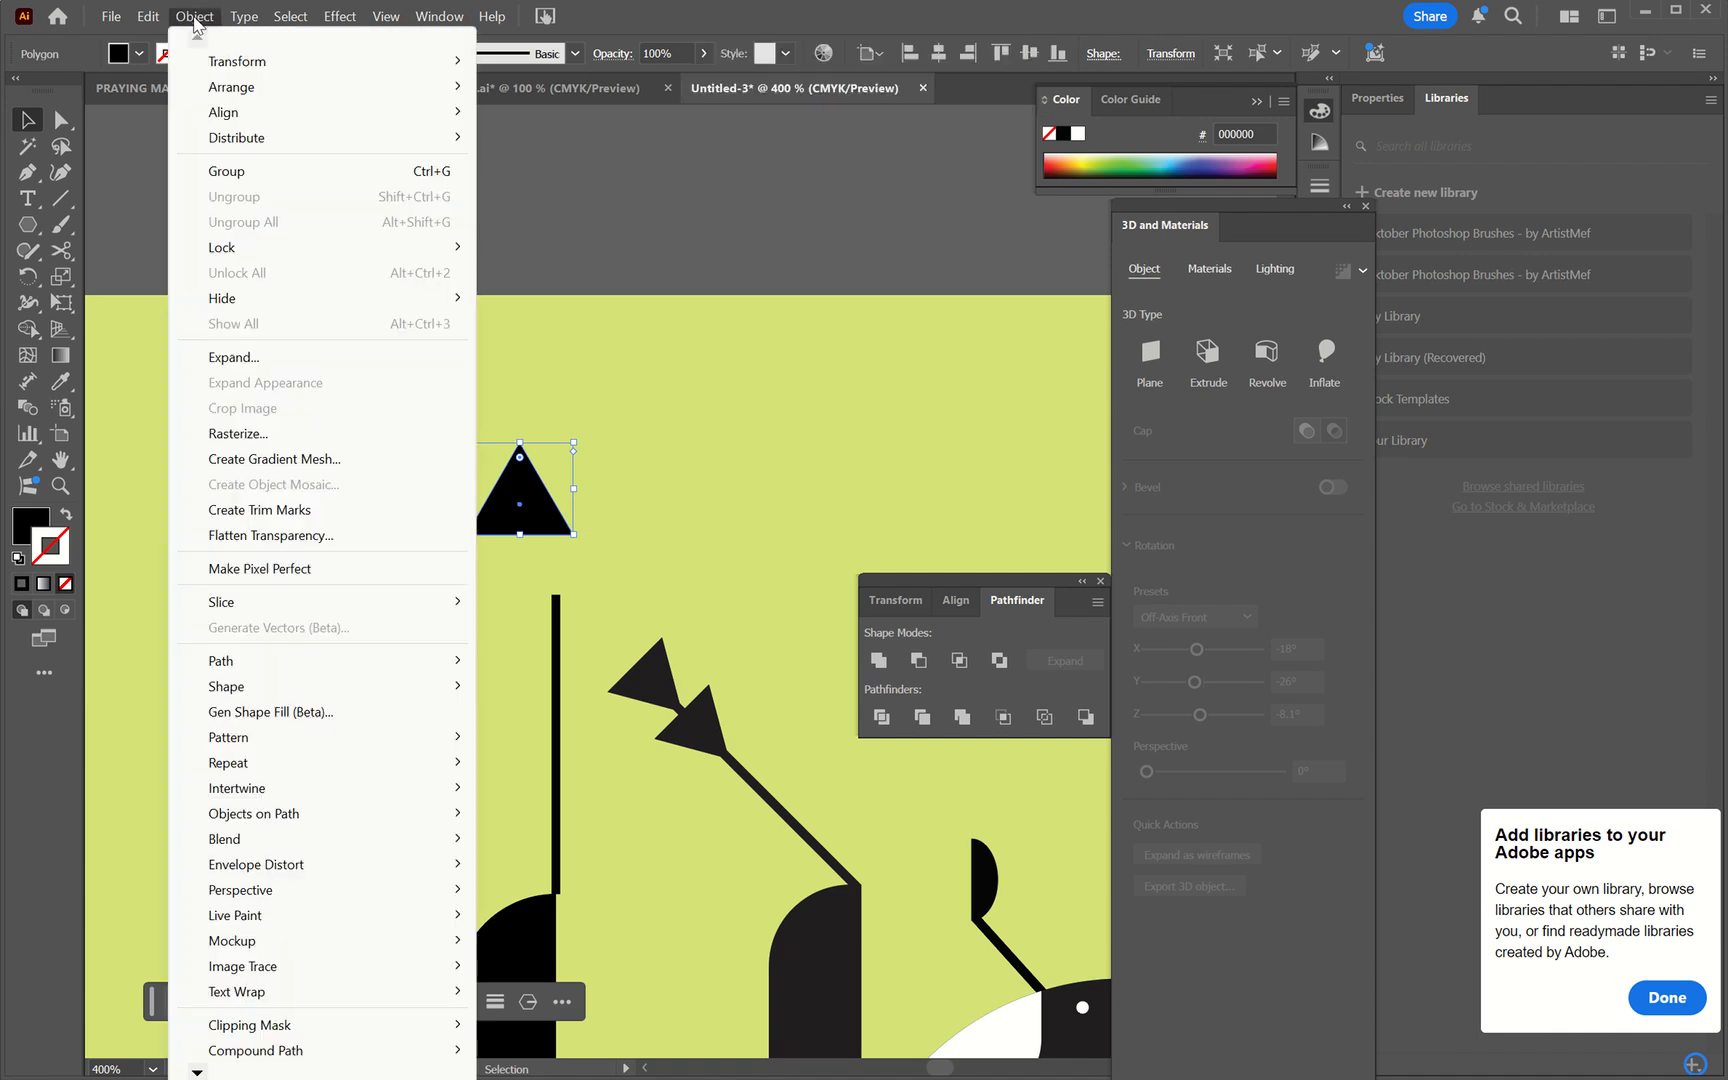
pyautogui.moveTo(237, 68)
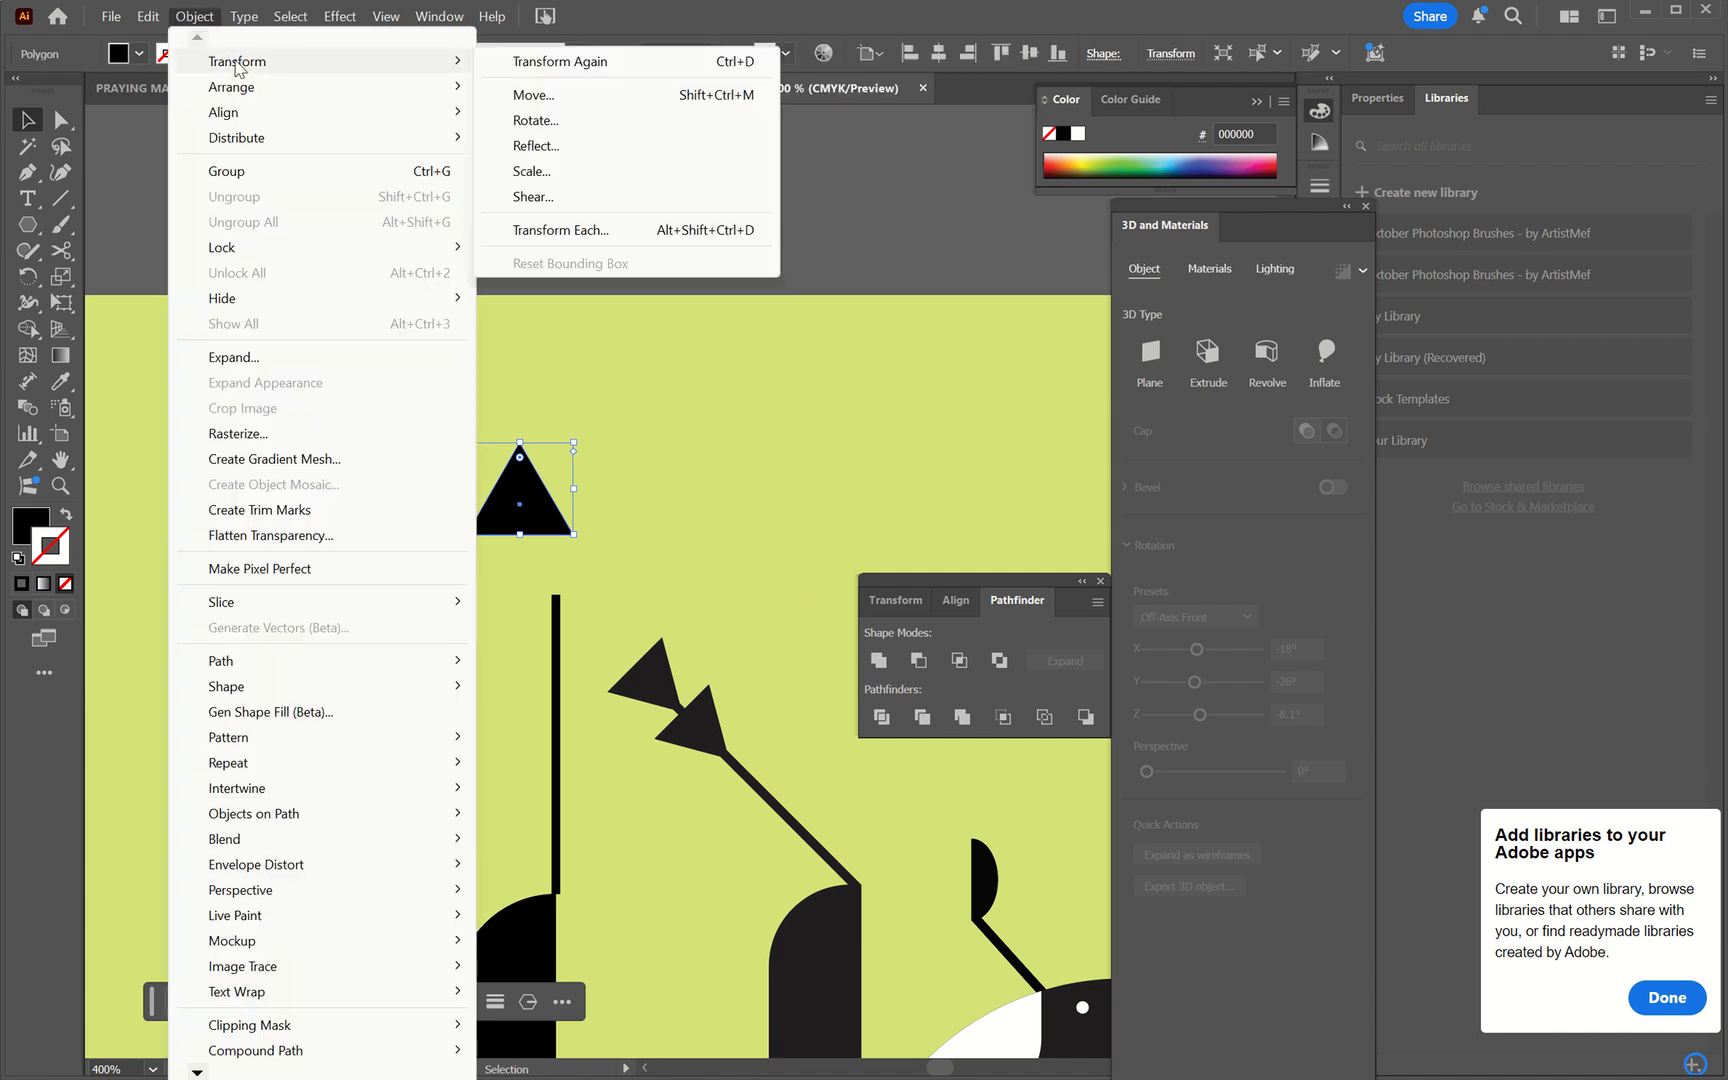
pyautogui.click(548, 146)
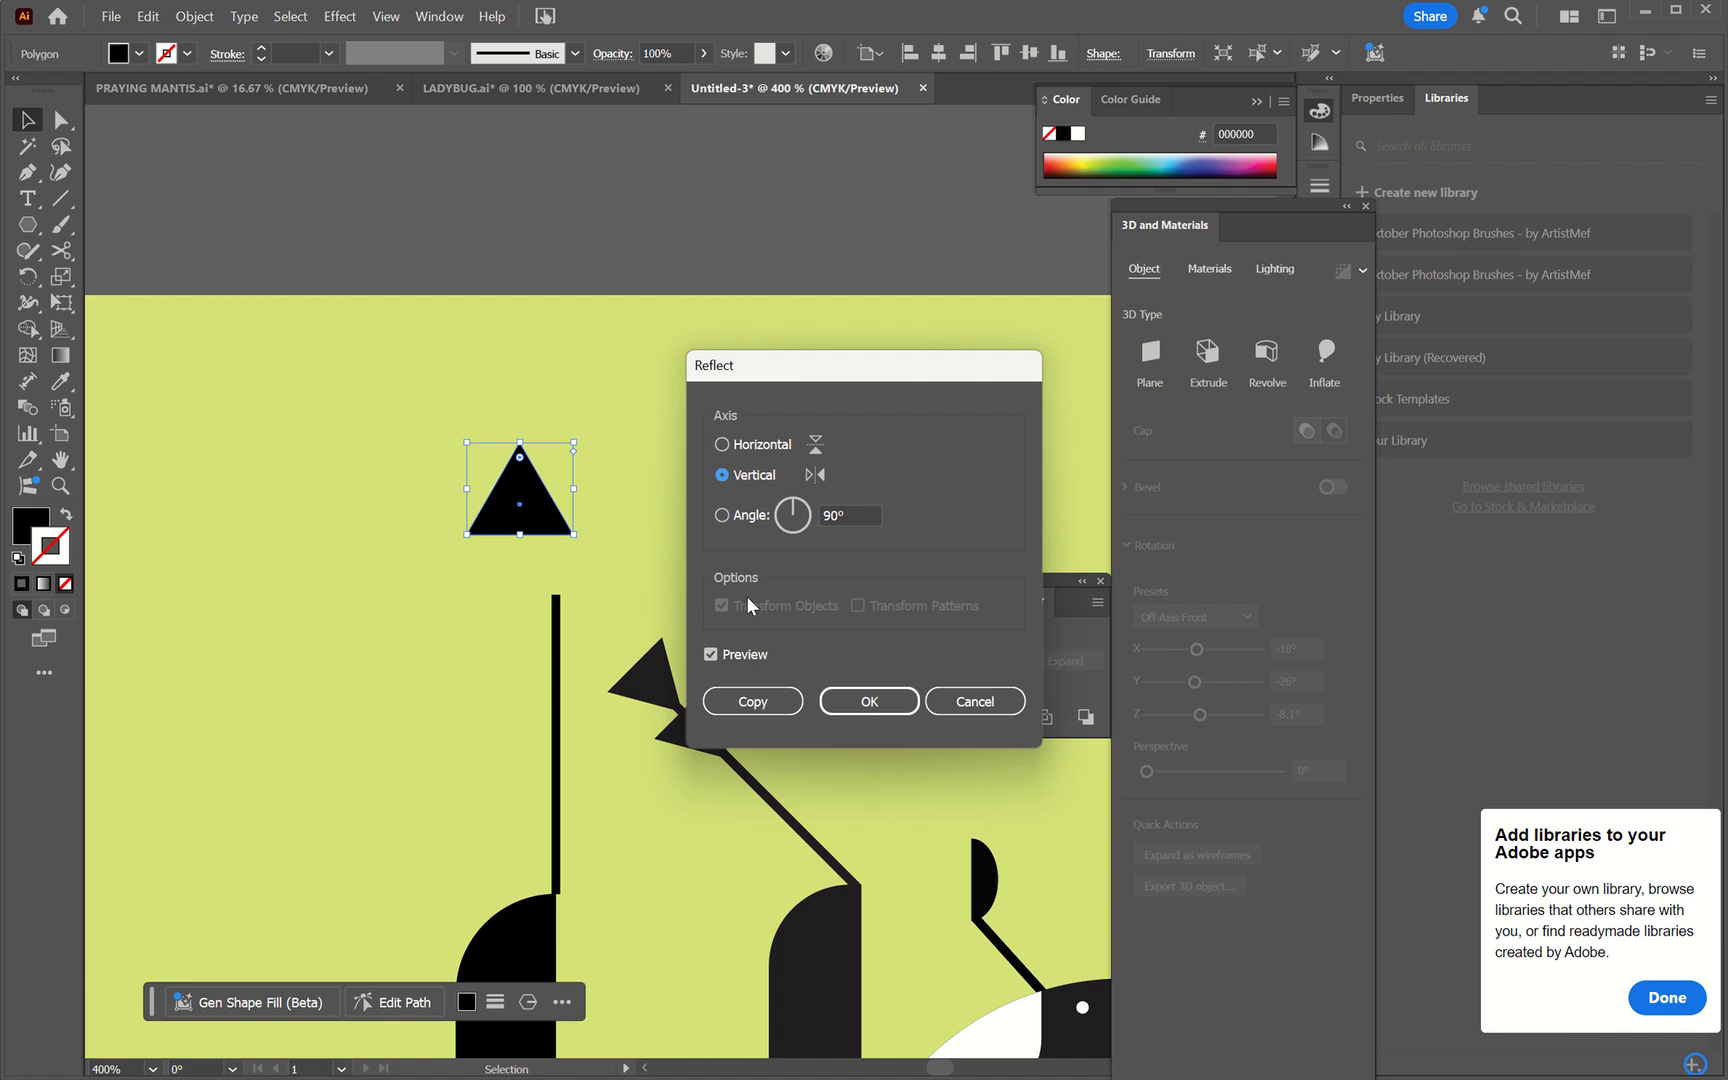
pyautogui.click(747, 444)
pyautogui.click(869, 702)
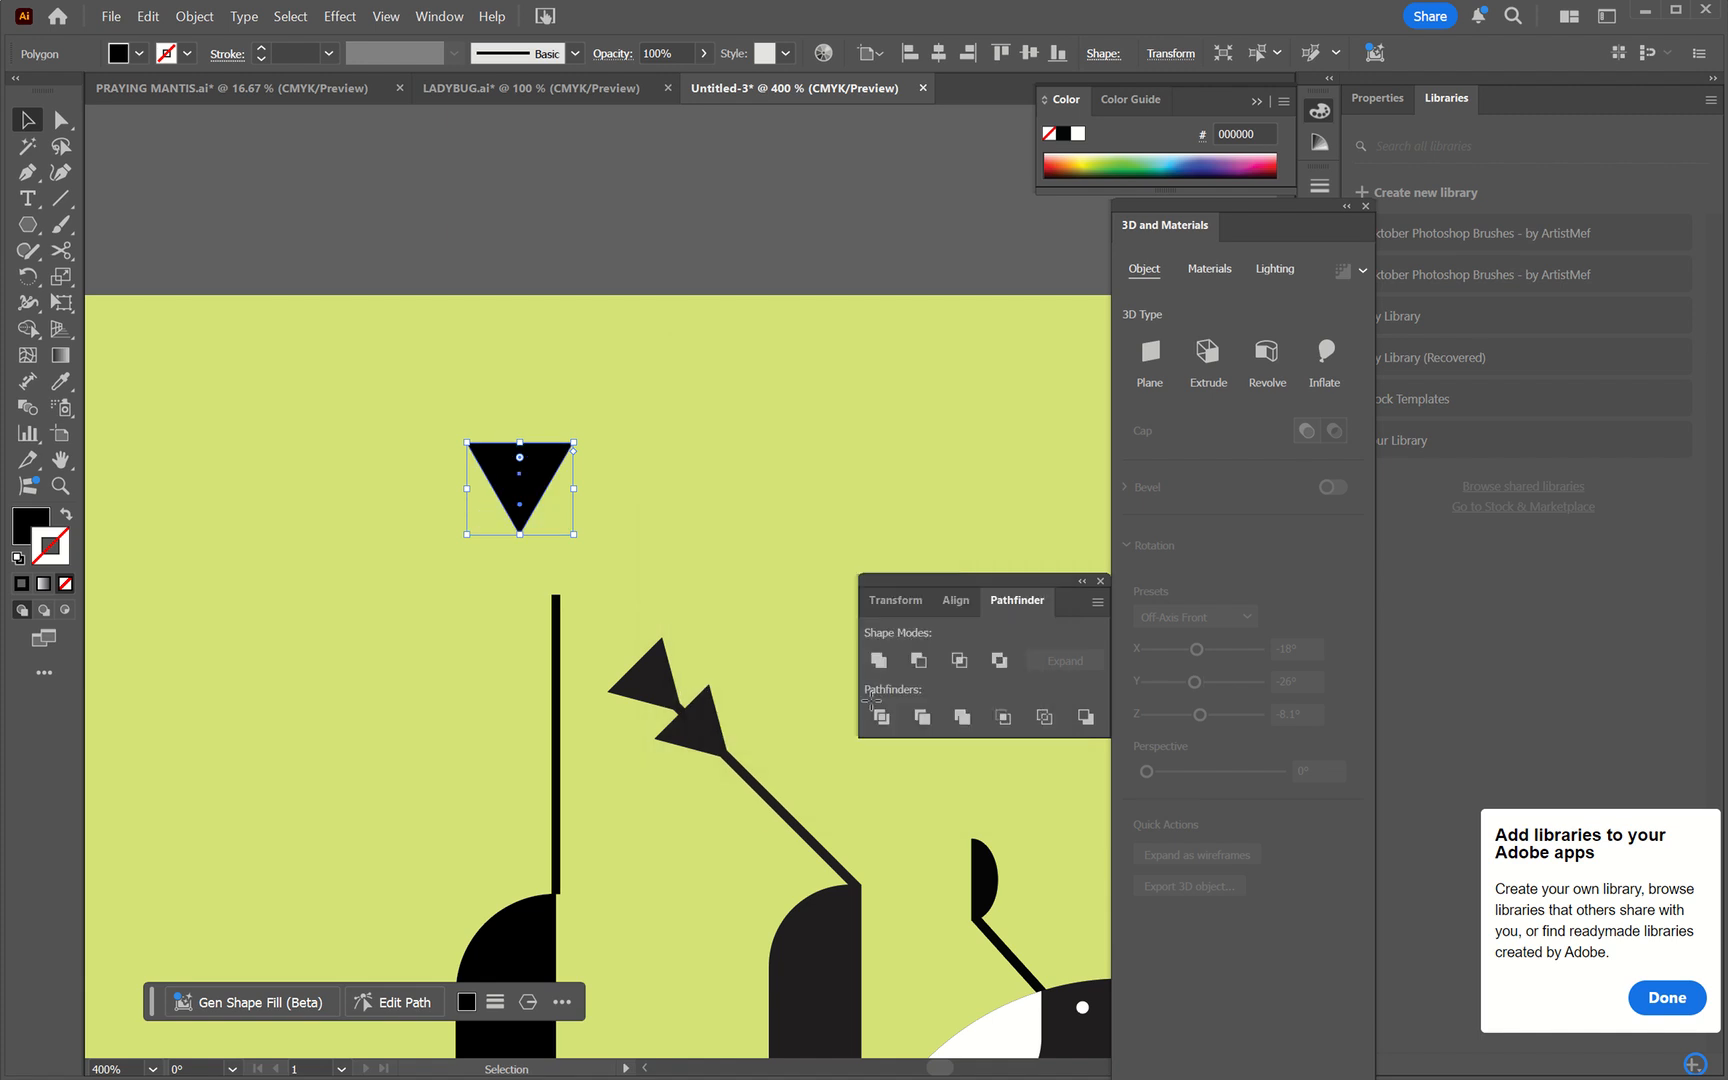
# - Place the inverted triangle, slightly reduced, at the line's upper end and add a copy just below it on the line
pyautogui.moveTo(492, 463); pyautogui.dragTo(576, 640)
pyautogui.moveTo(577, 640); pyautogui.dragTo(577, 641)
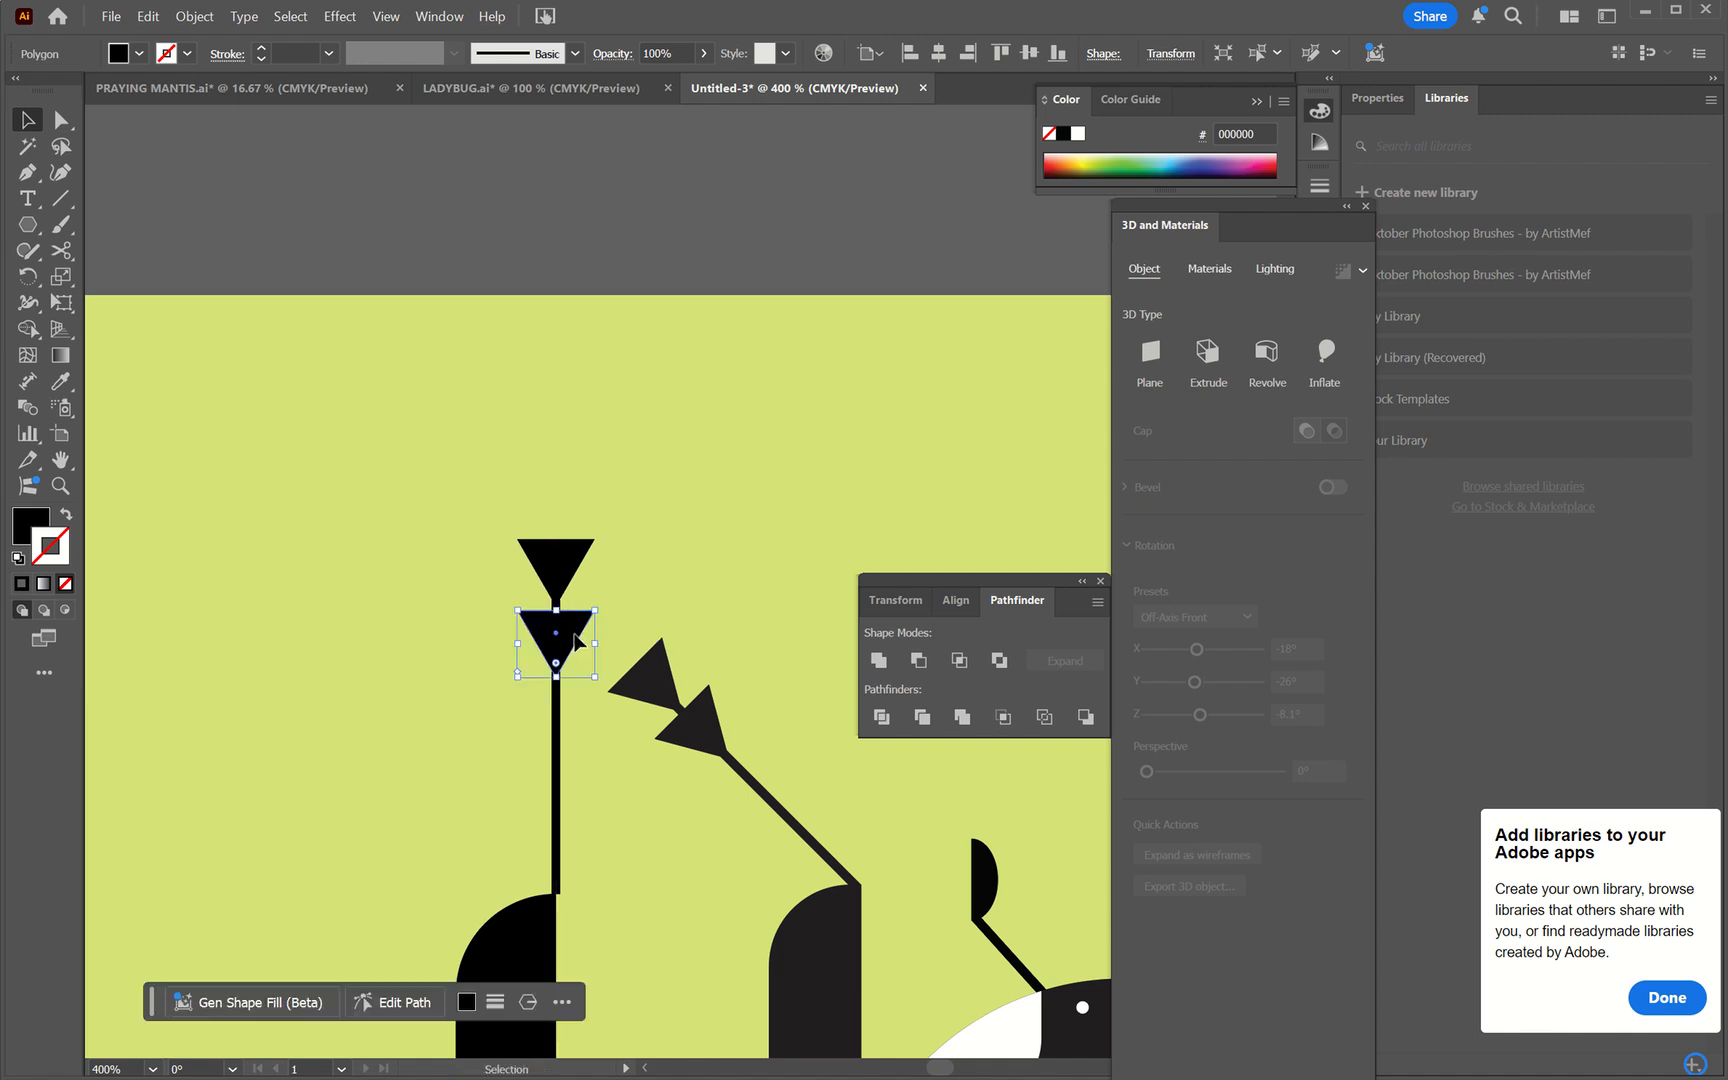
# - Expand the new leg's vertical line, both fill and stroke, into a filled shape
pyautogui.click(557, 728)
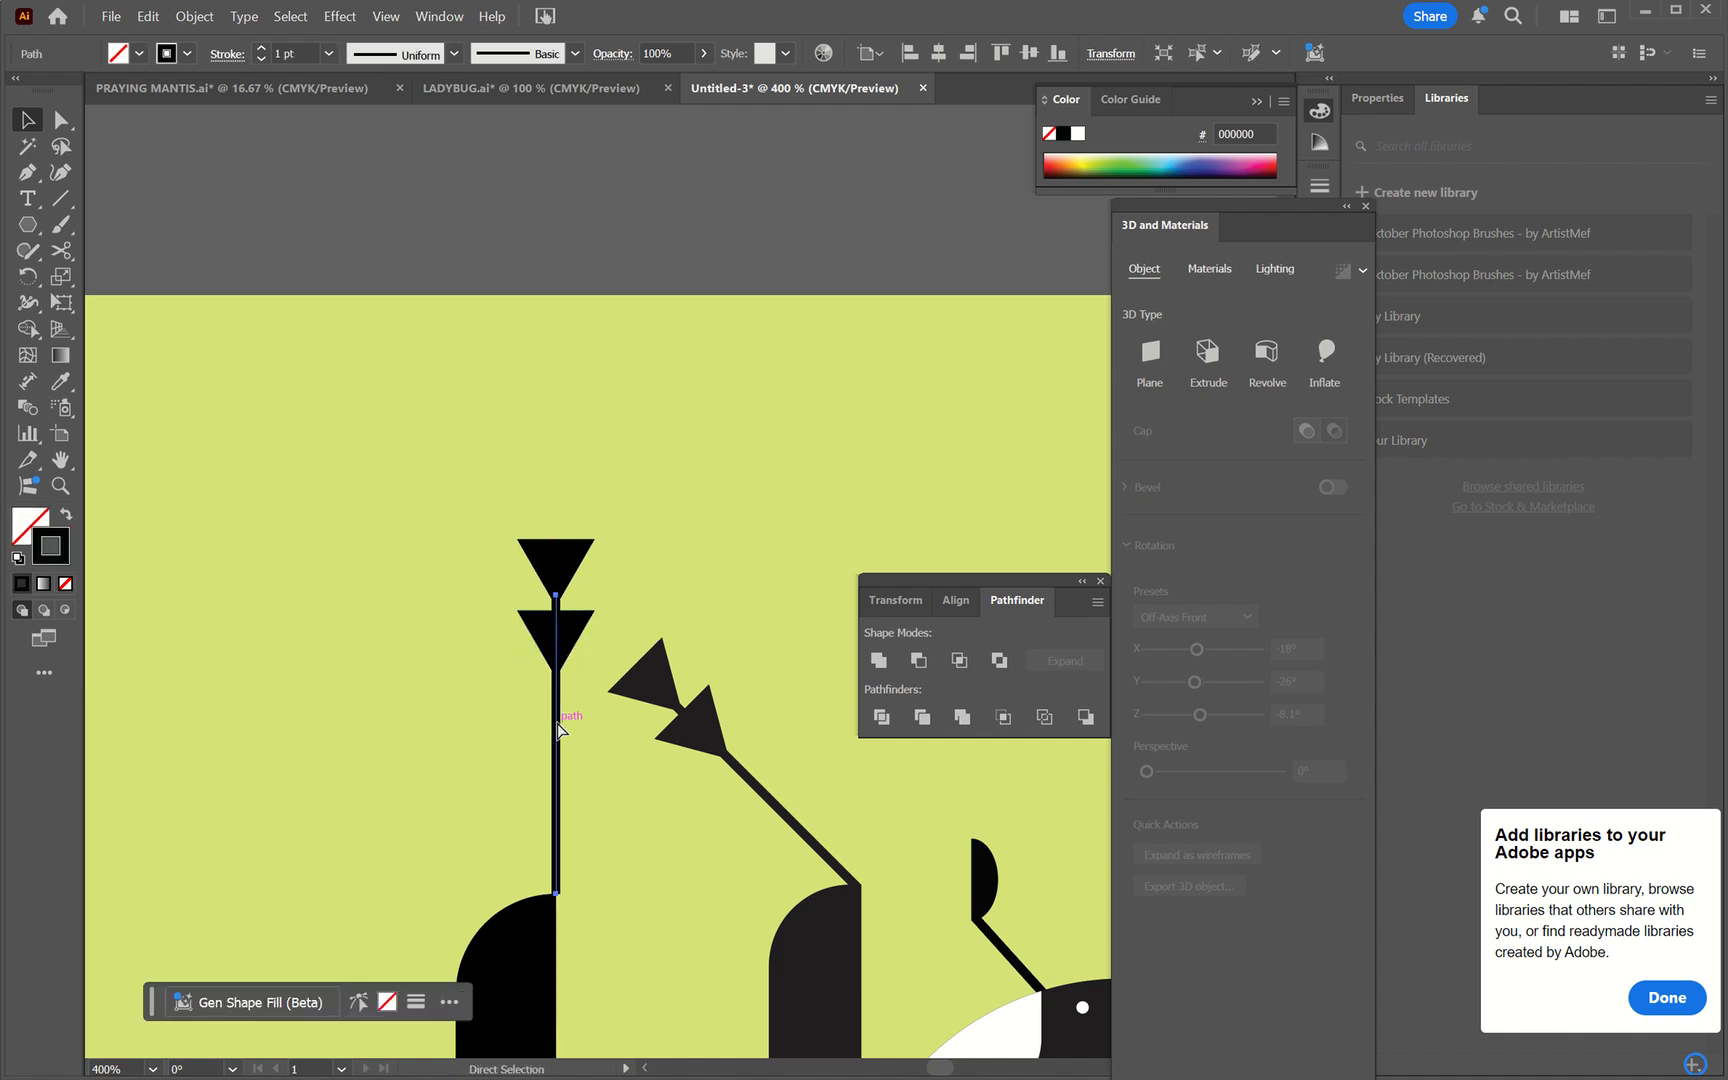
pyautogui.hotkey('ctrl', '=')
pyautogui.hscroll(4, 557, 723)
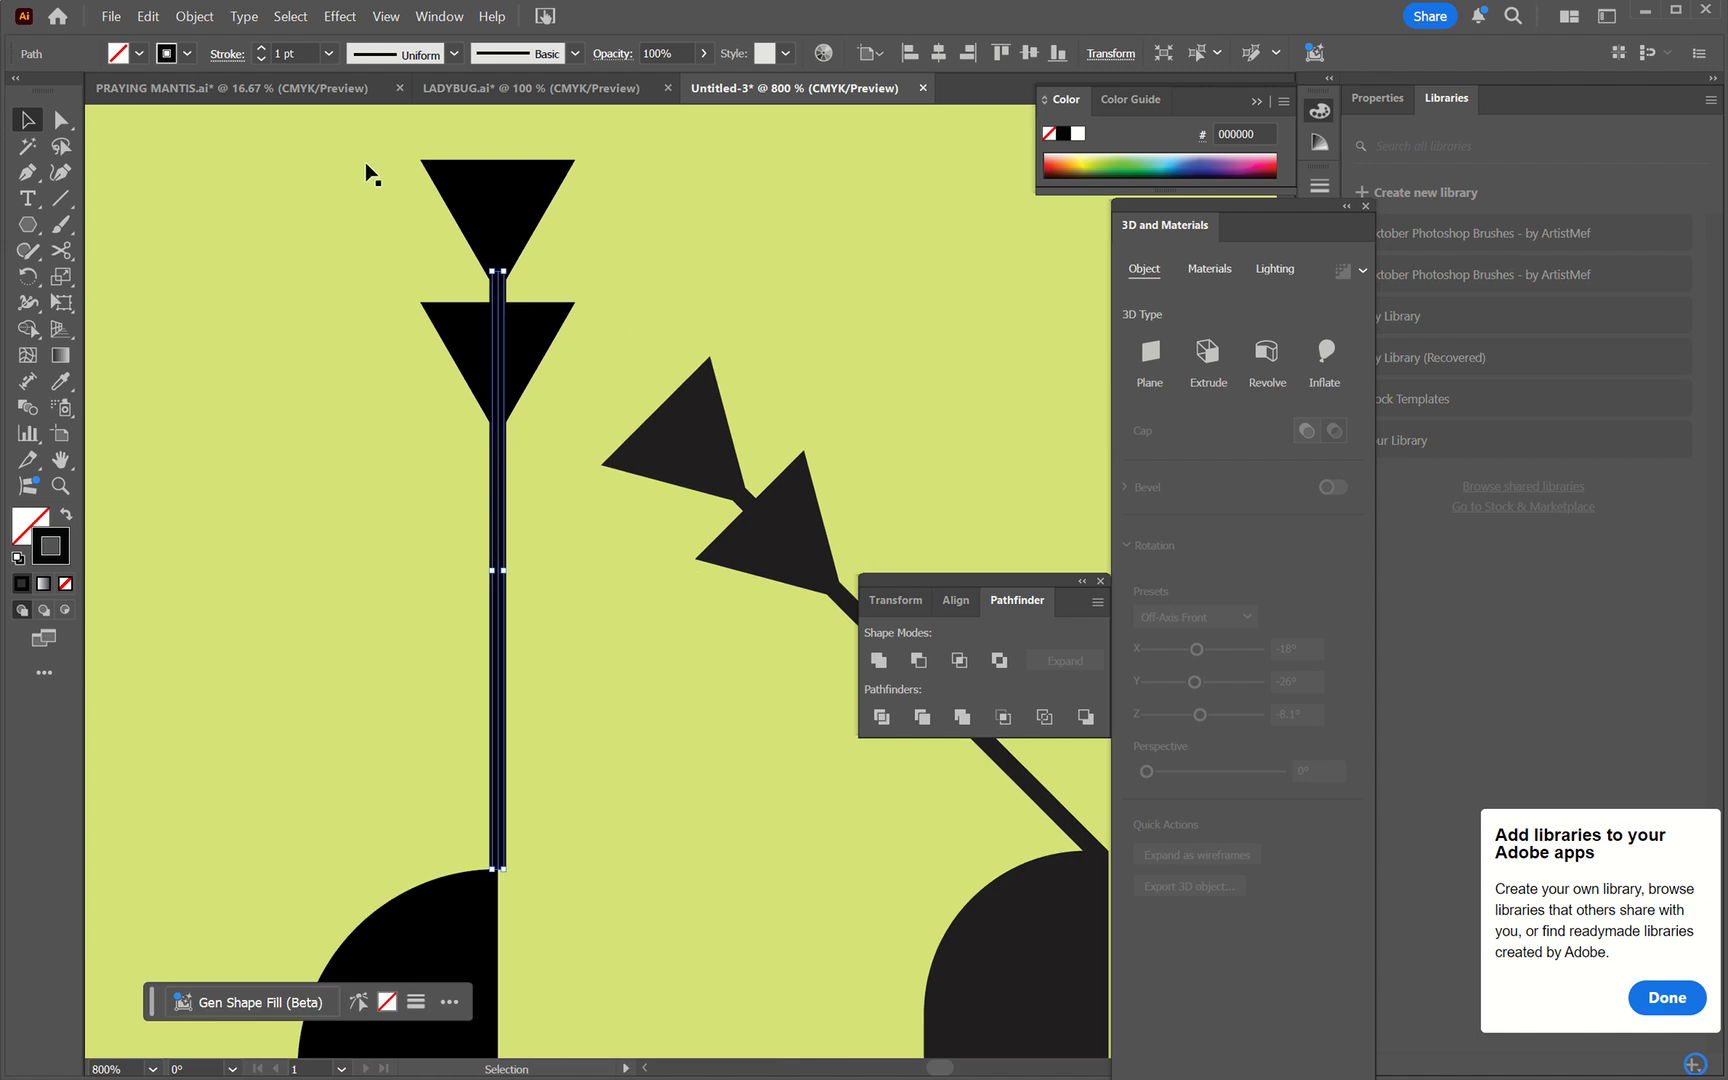
pyautogui.click(192, 17)
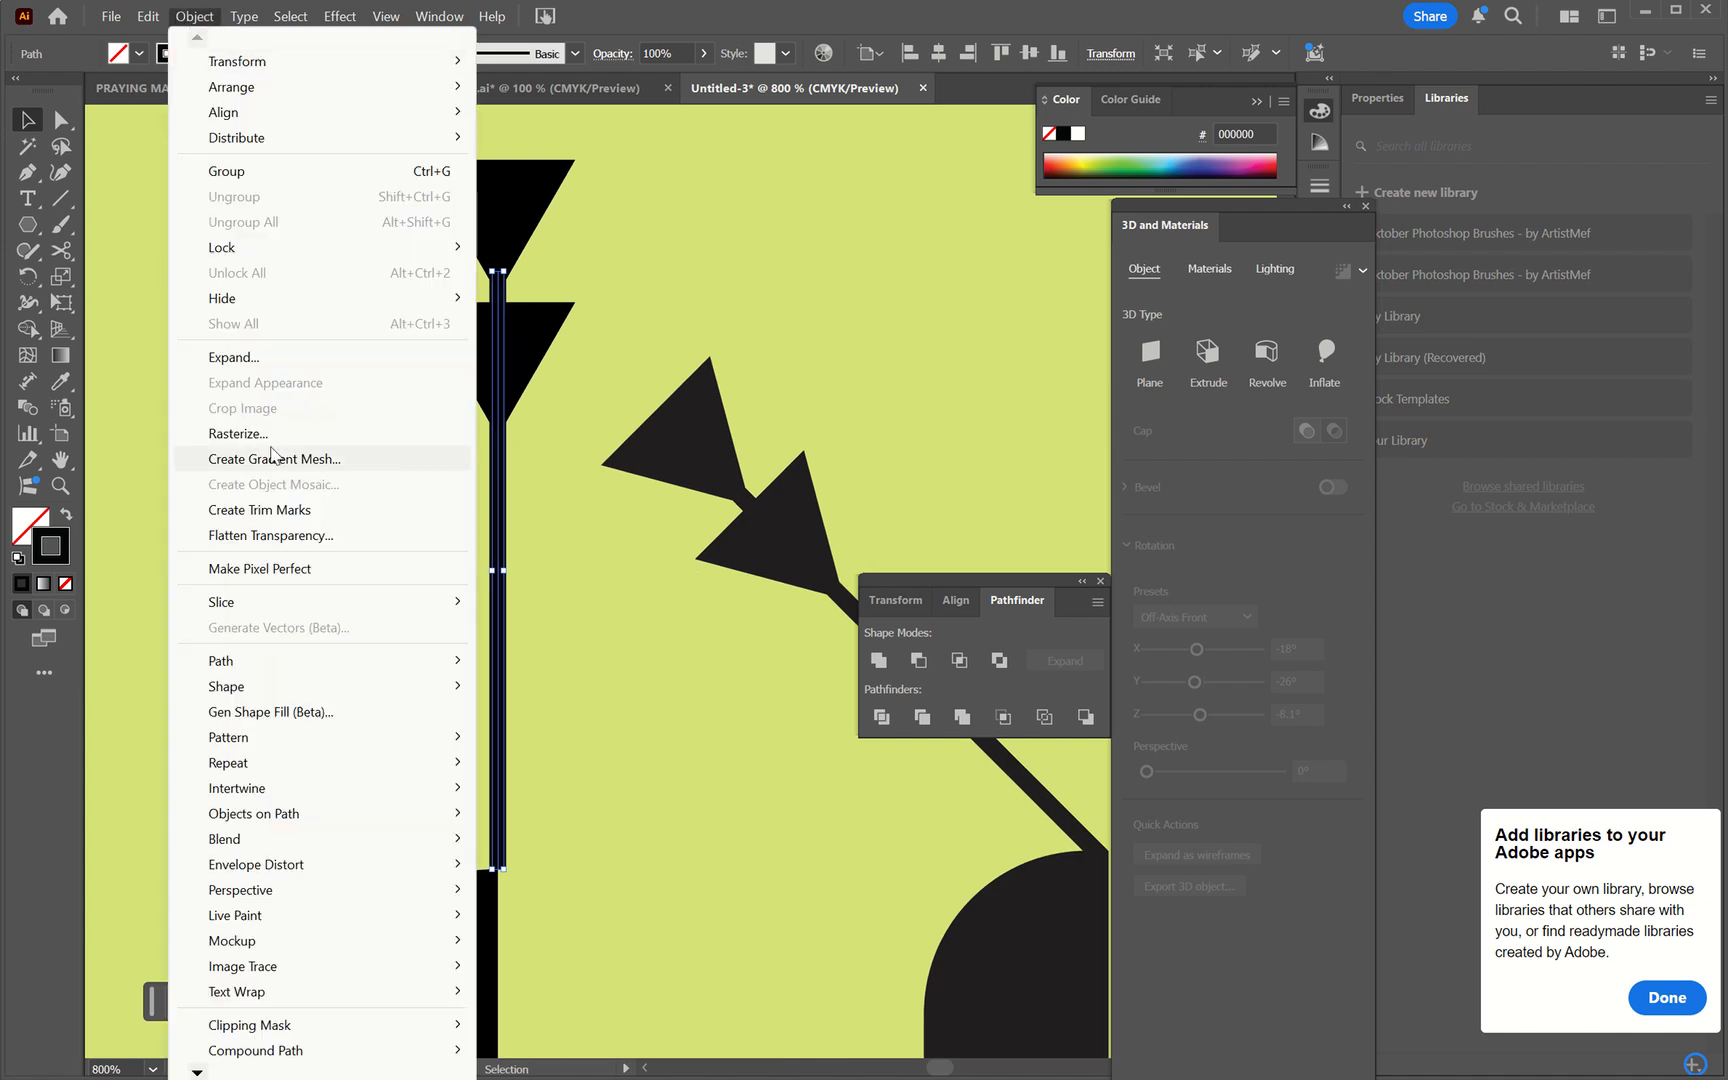
pyautogui.click(232, 358)
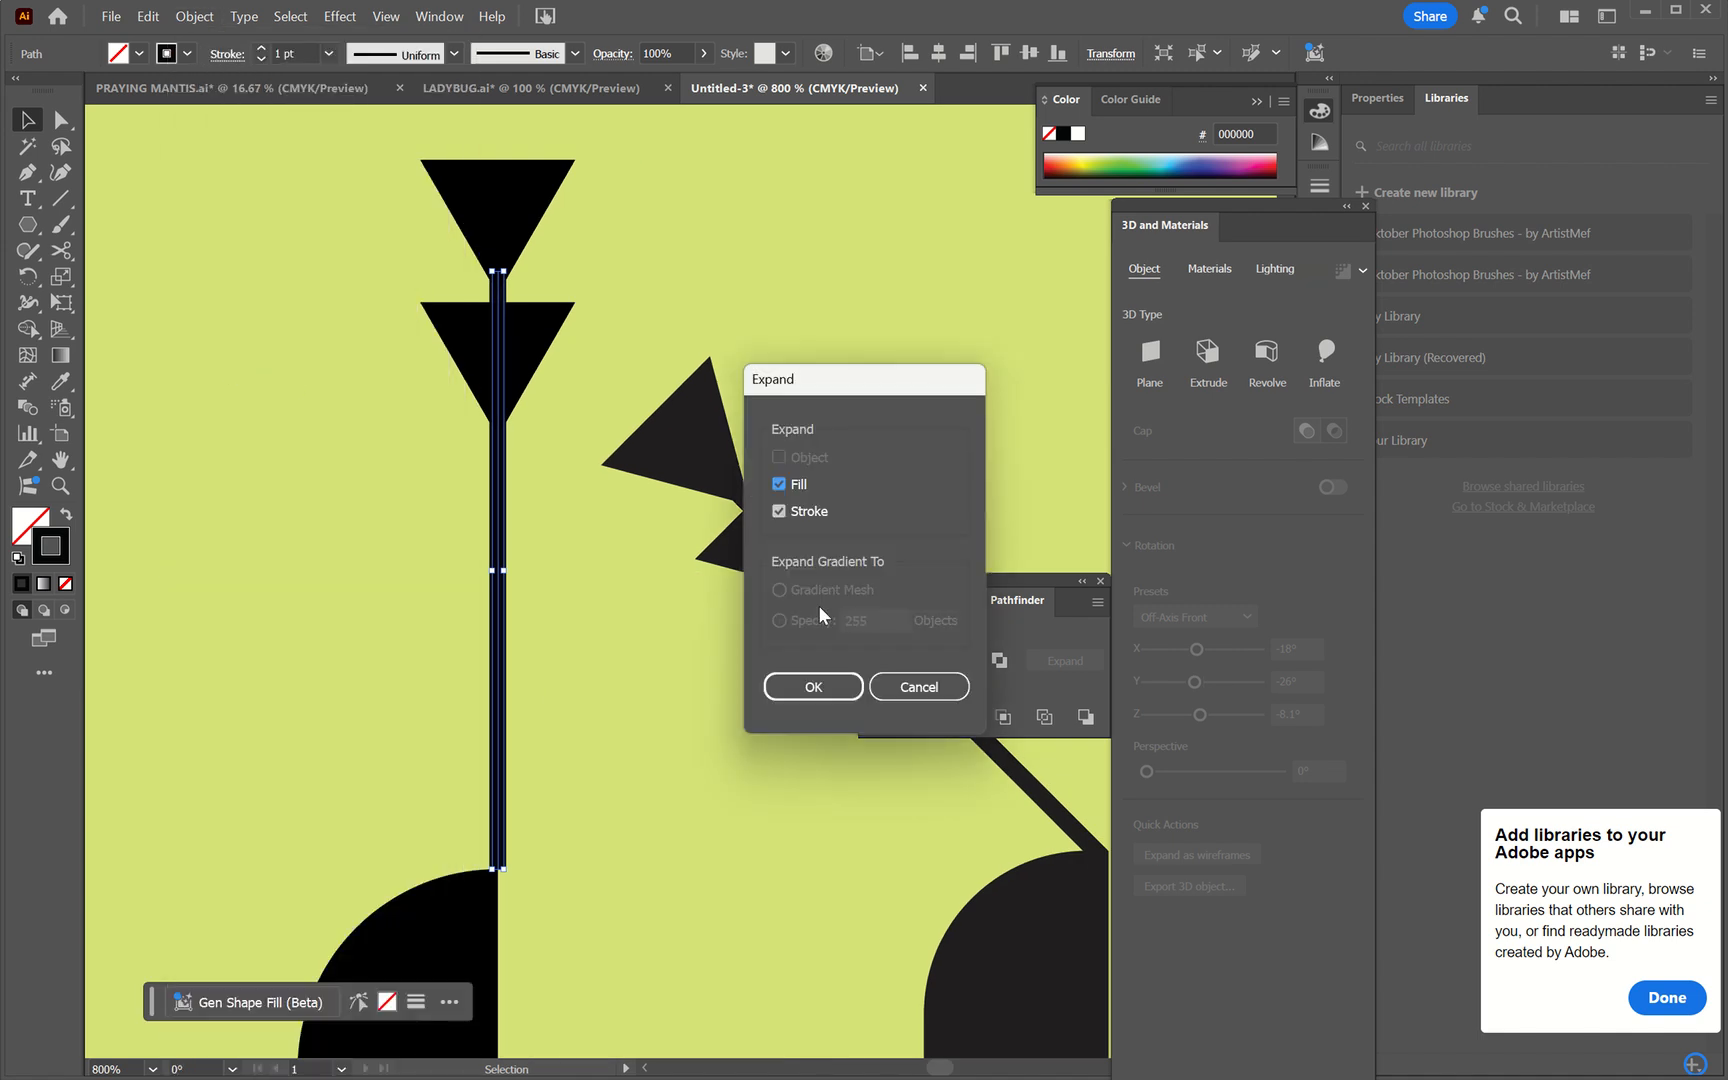
pyautogui.click(818, 687)
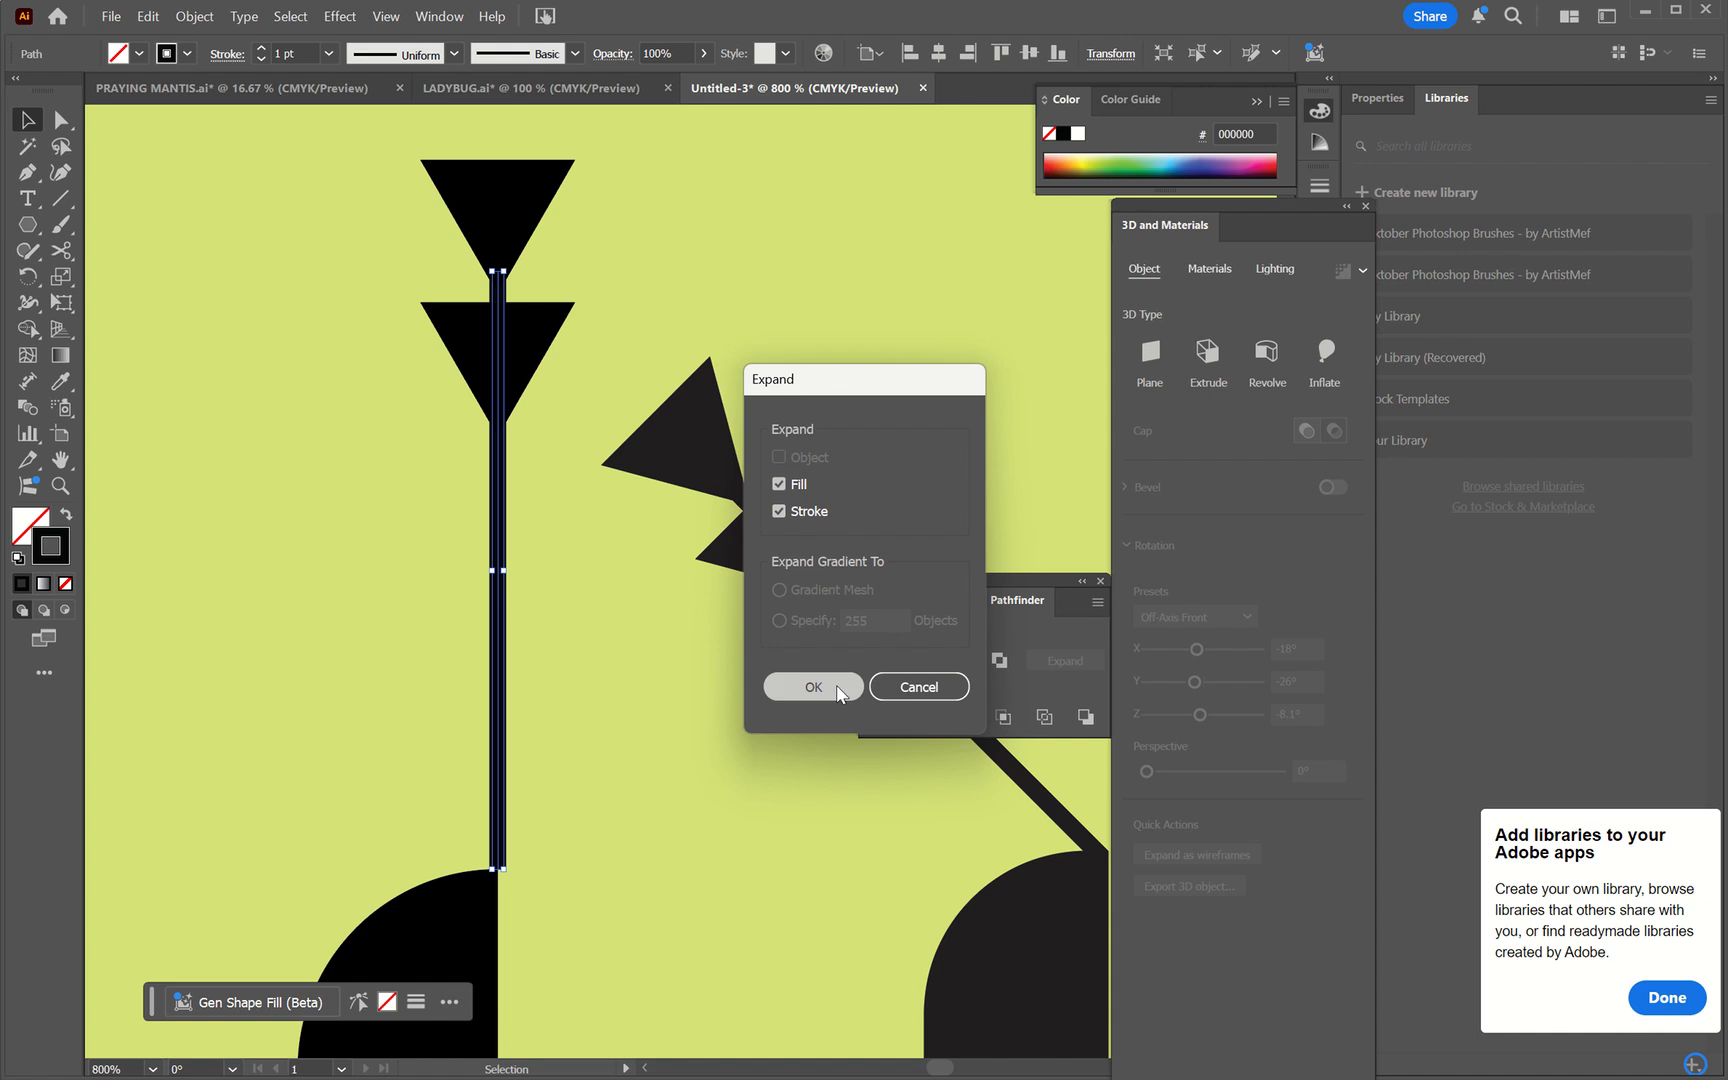
# - Unite the expanded line and the two inverted triangles into a single shape
pyautogui.keyDown('shift'); pyautogui.click(463, 338); pyautogui.keyUp('shift')
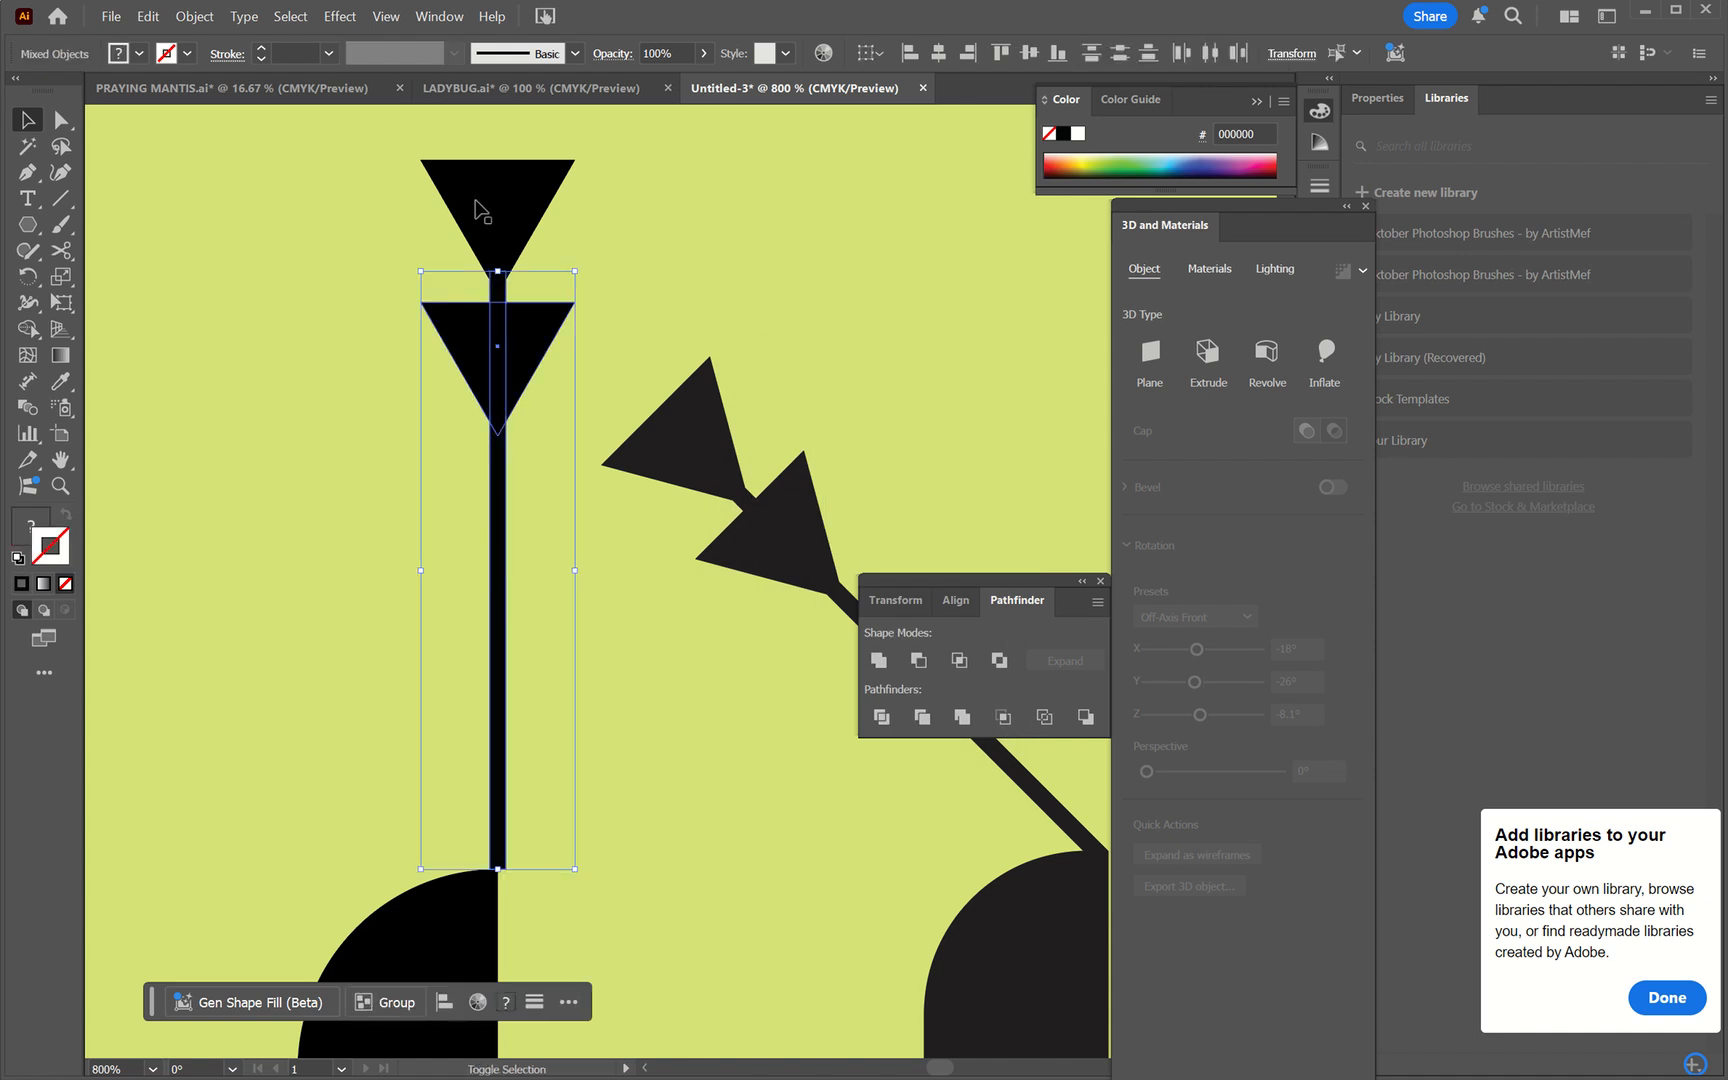
pyautogui.keyDown('shift'); pyautogui.click(478, 203); pyautogui.keyUp('shift')
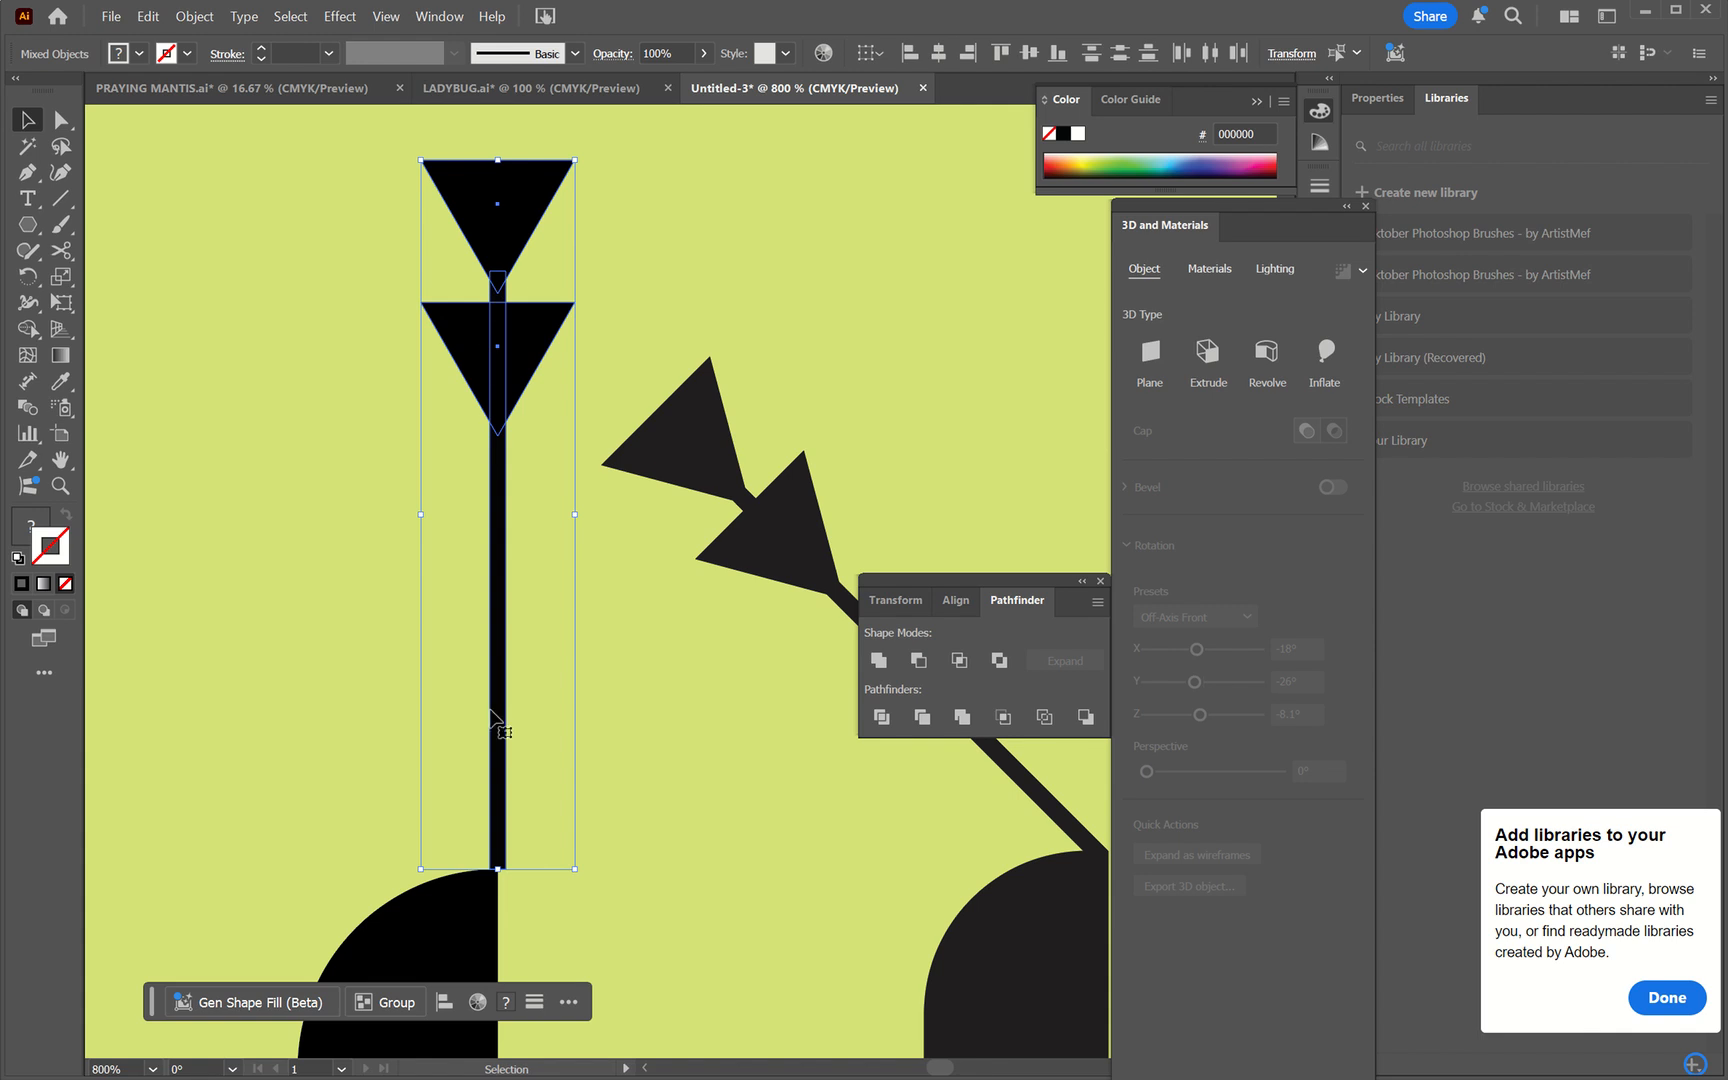
pyautogui.click(880, 661)
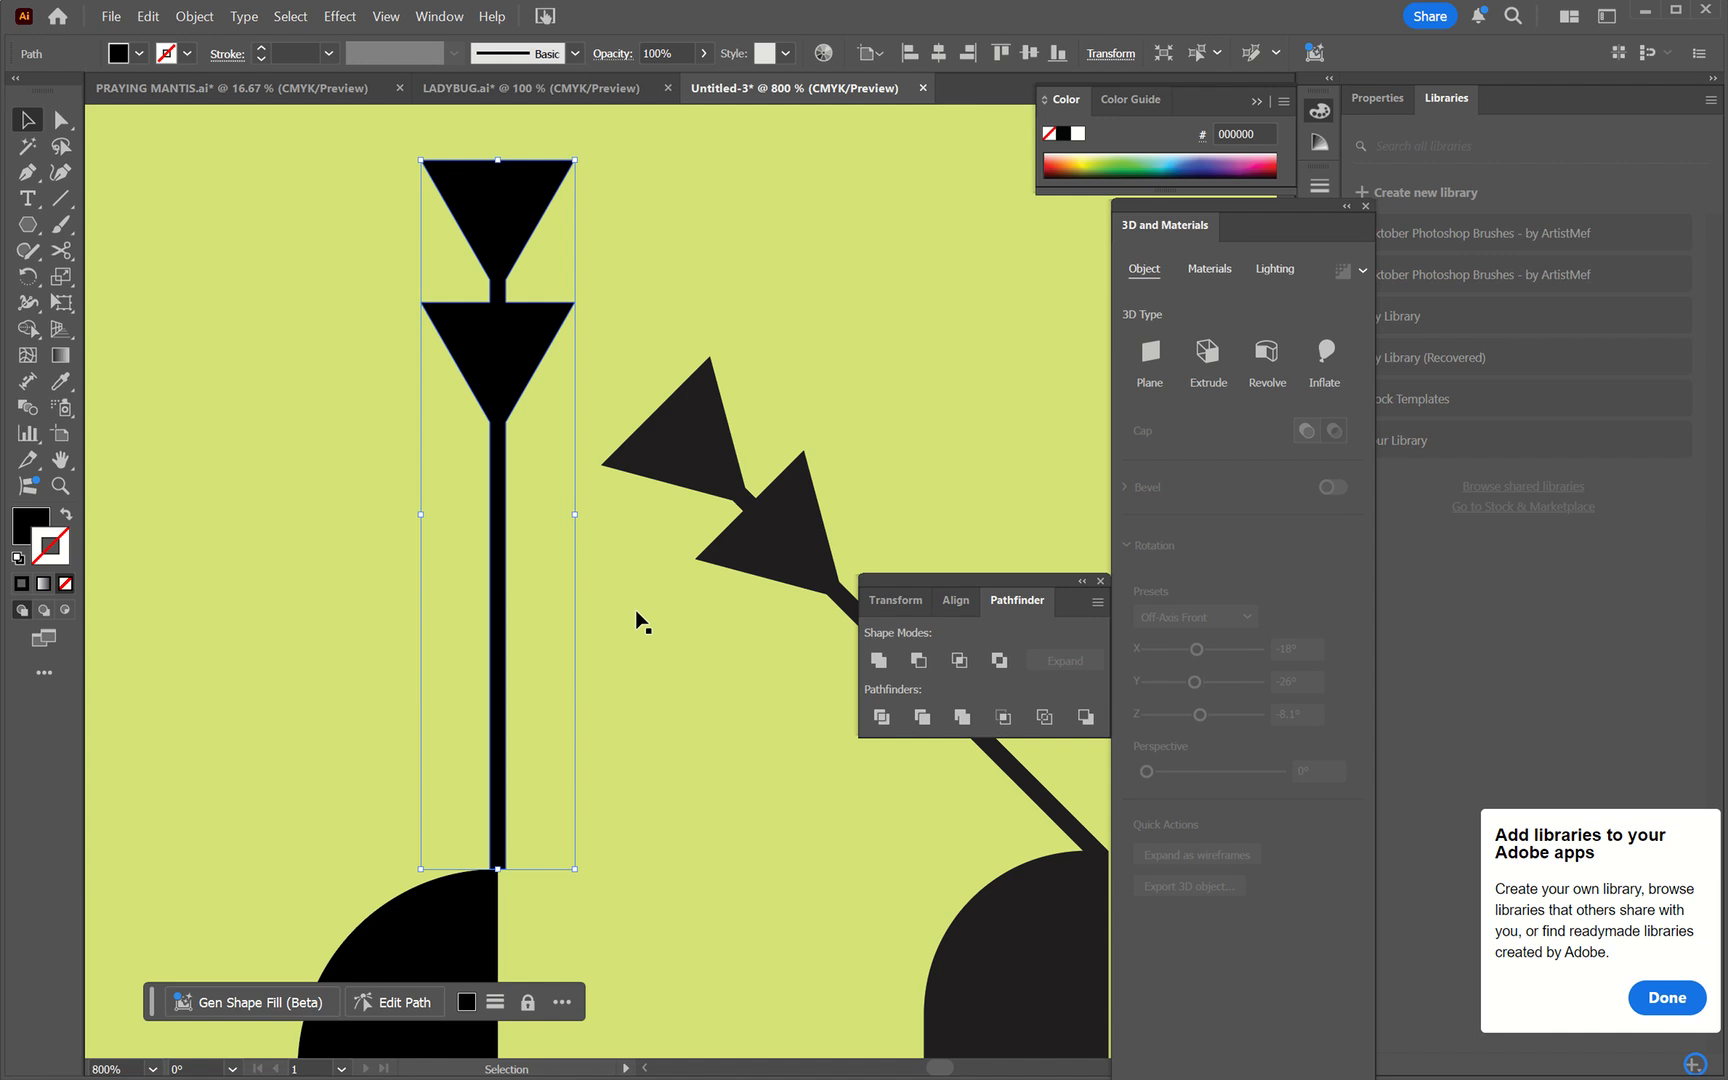
# - Rotate the united line-and-triangles shape by 30°
pyautogui.click(192, 17)
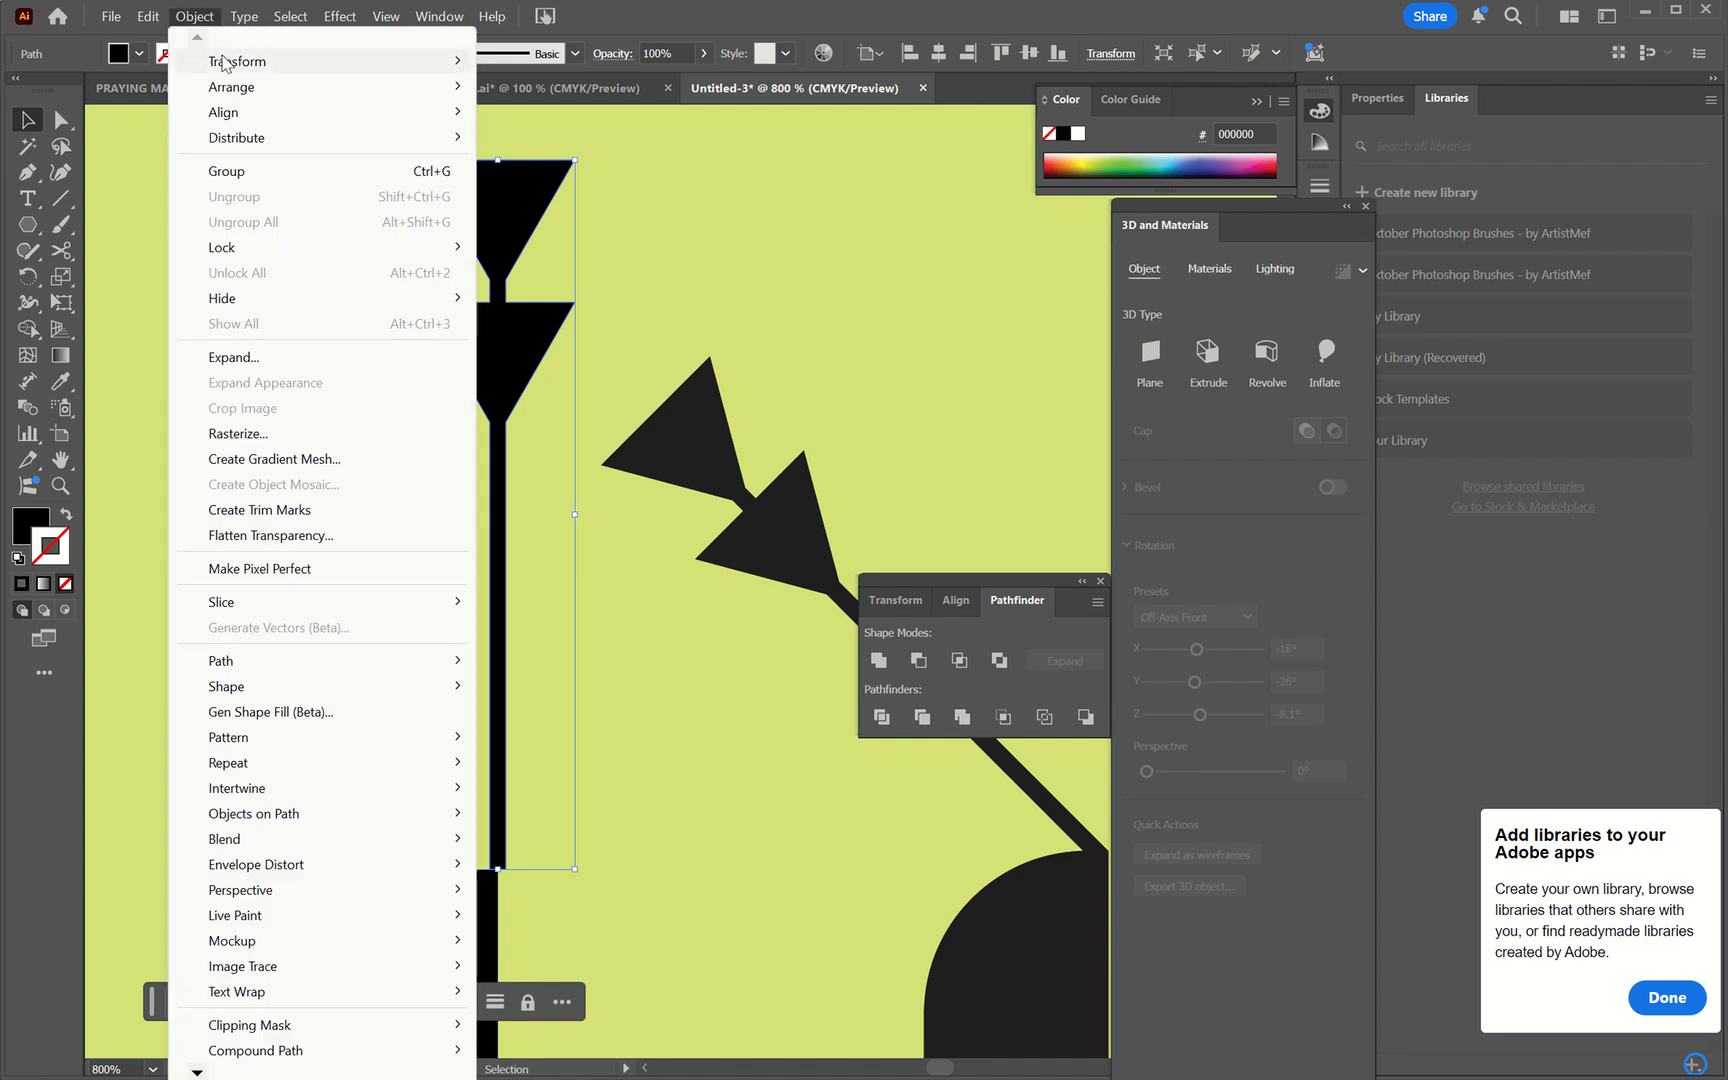
pyautogui.moveTo(225, 65)
pyautogui.click(583, 120)
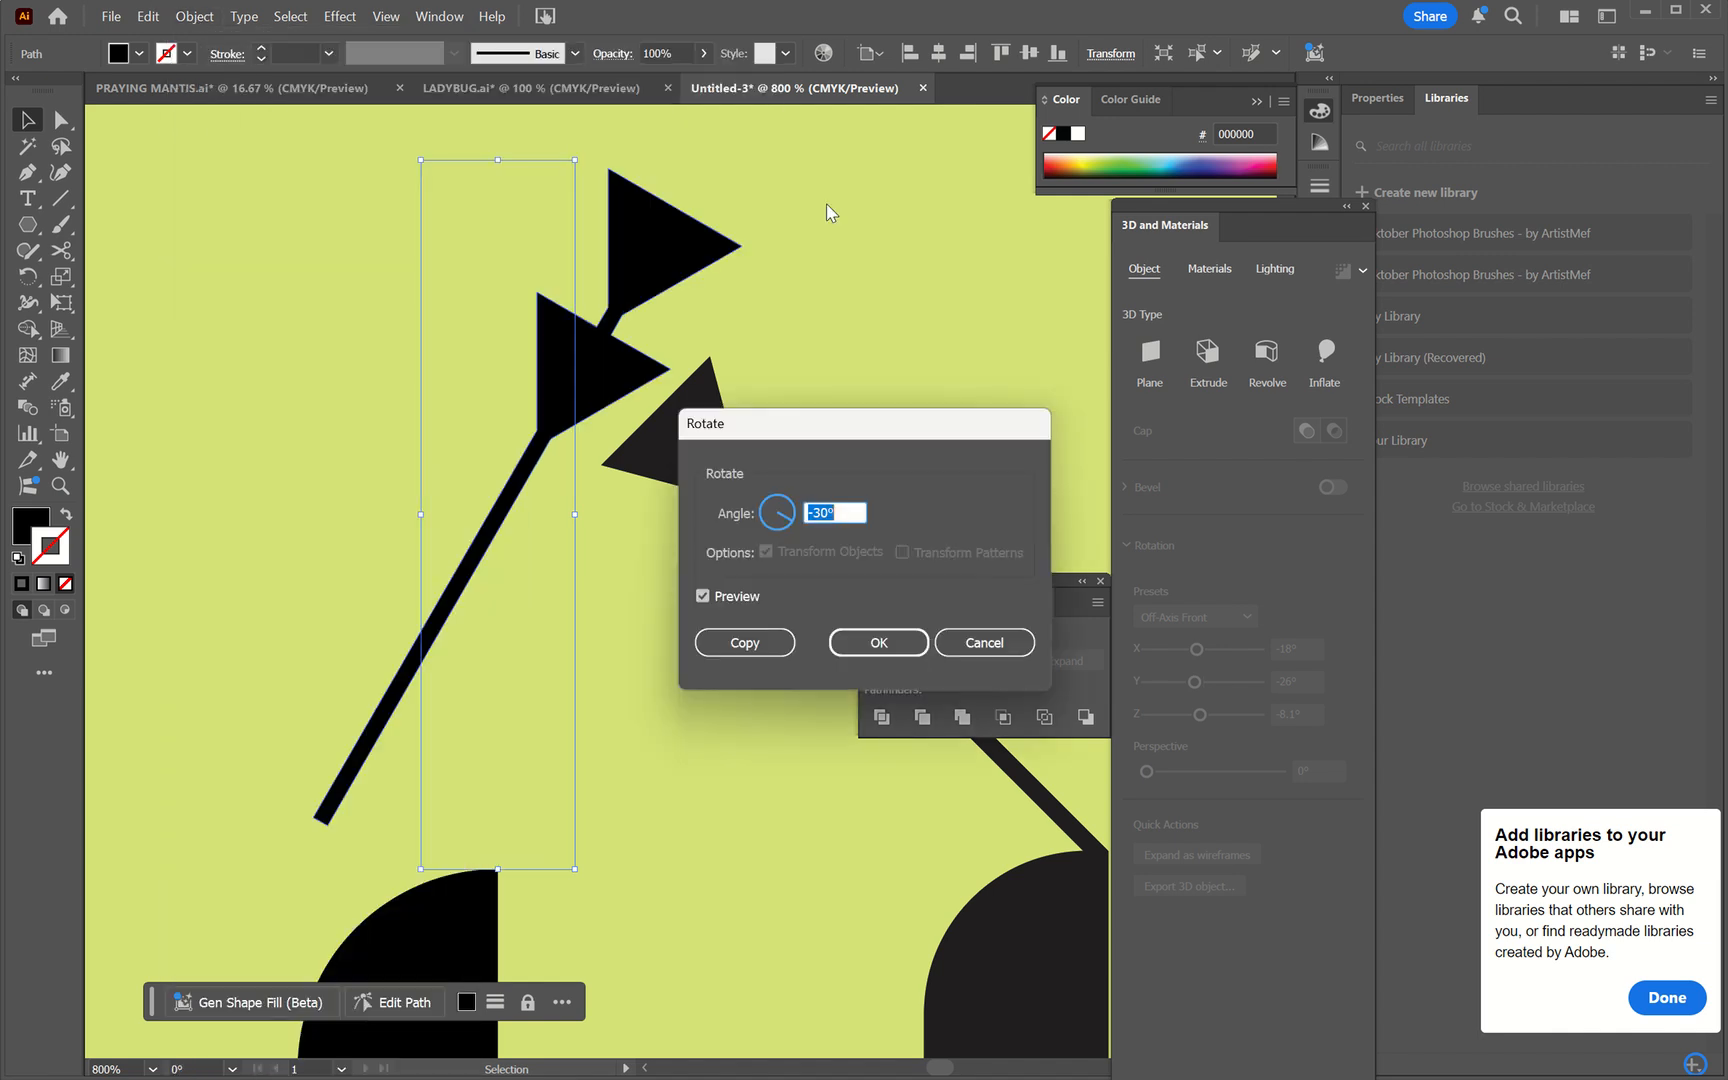
pyautogui.write('30')
pyautogui.click(878, 645)
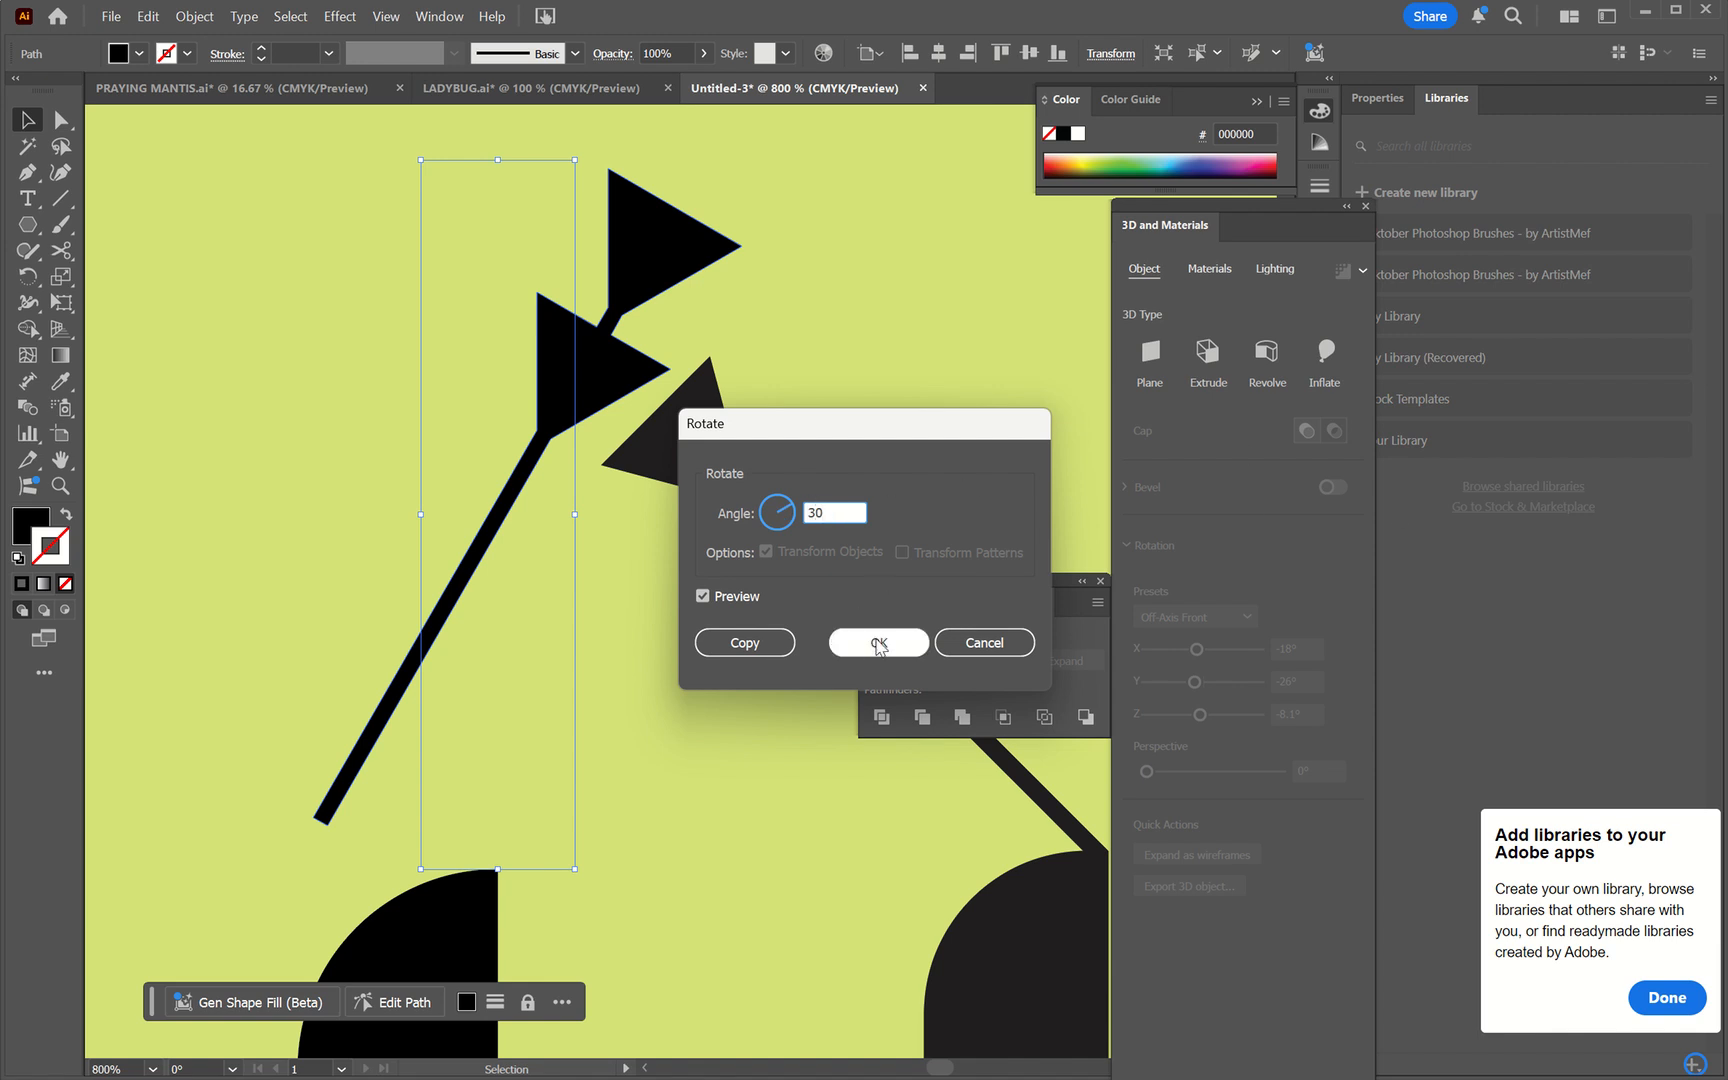
# - Move the rotated shape so that its lower end meets the upper right corner of the black rounded leg segment
pyautogui.hscroll(-3, 770, 825)
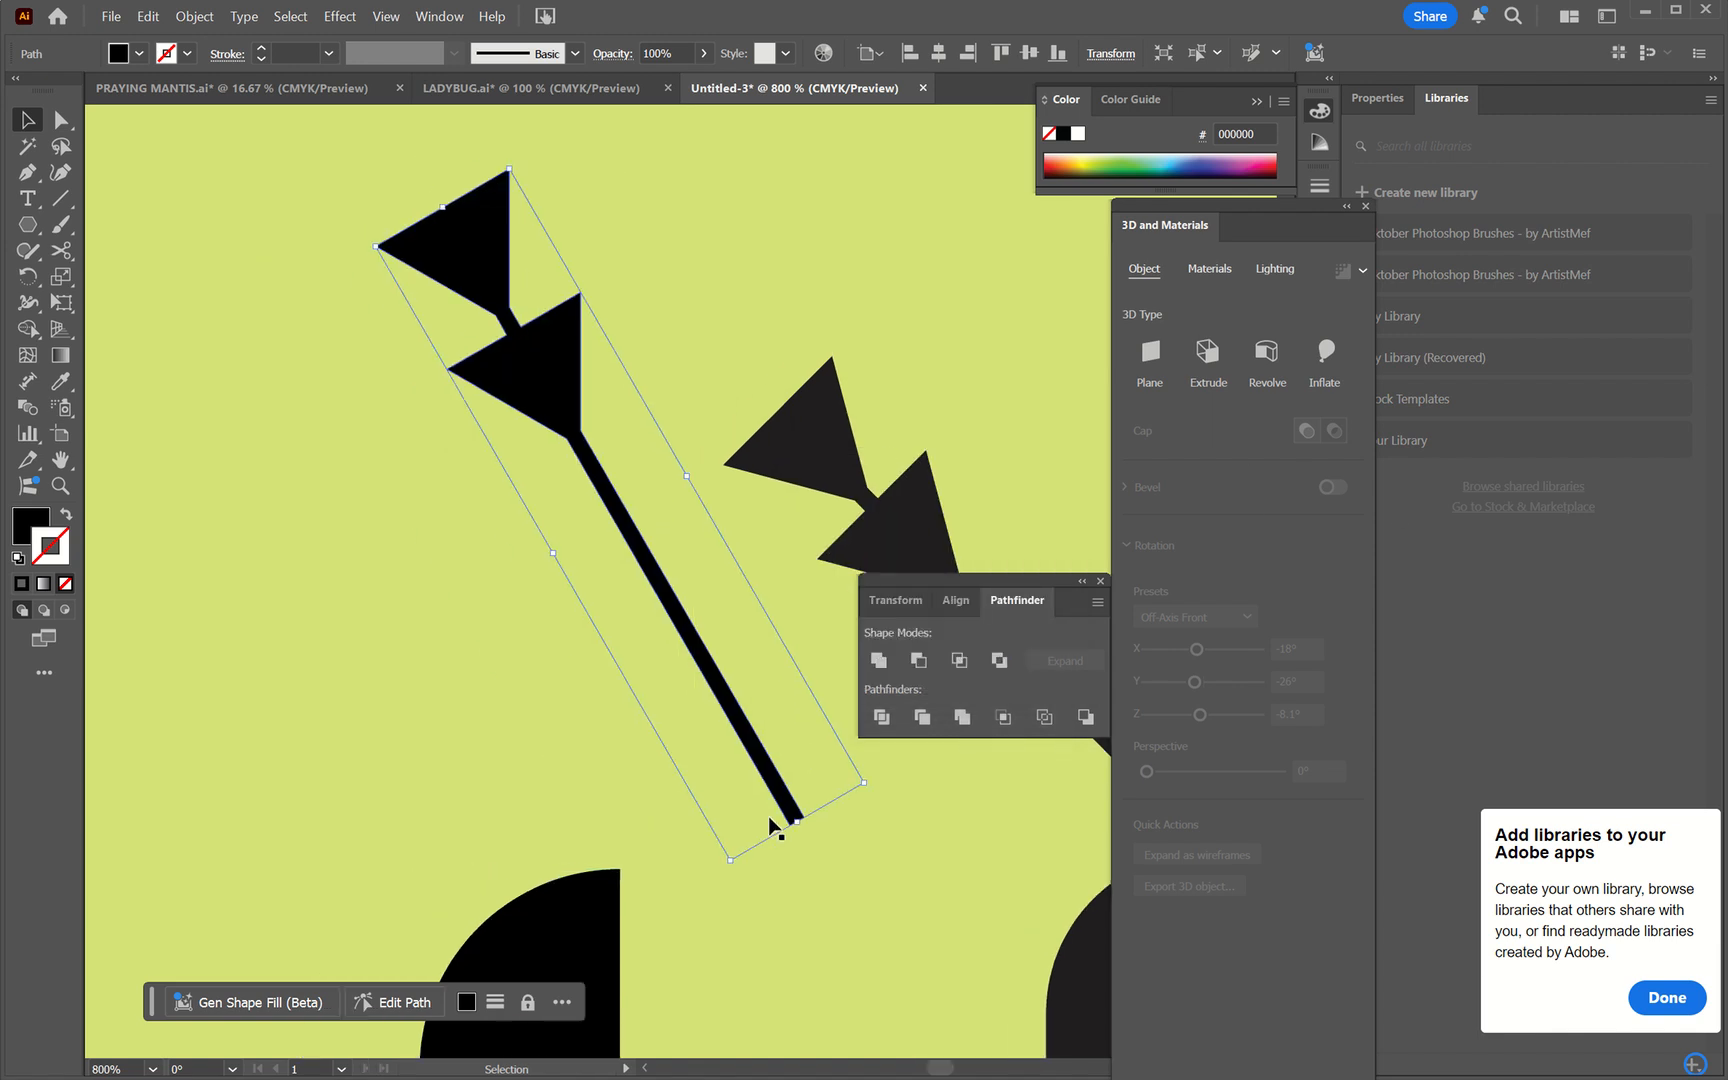
pyautogui.moveTo(782, 794); pyautogui.dragTo(598, 852)
pyautogui.scroll(3, 600, 860)
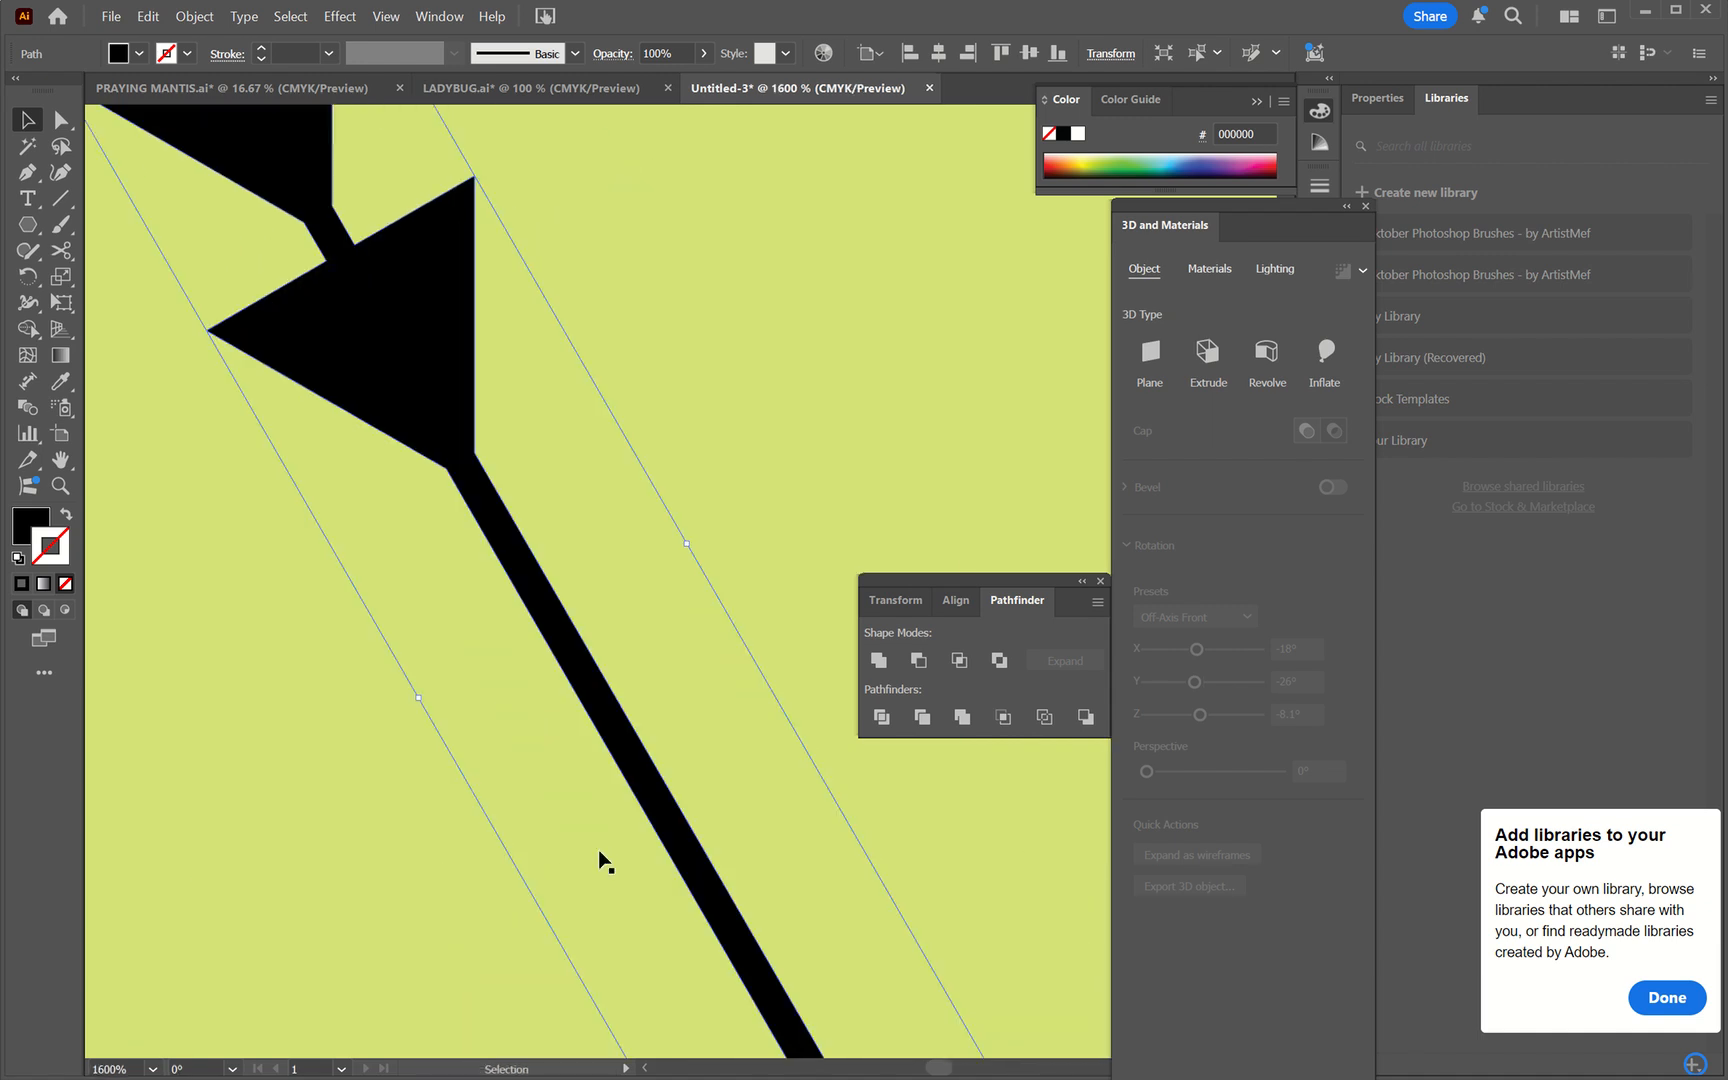
pyautogui.scroll(-2, 600, 860)
pyautogui.moveTo(502, 667); pyautogui.dragTo(507, 654)
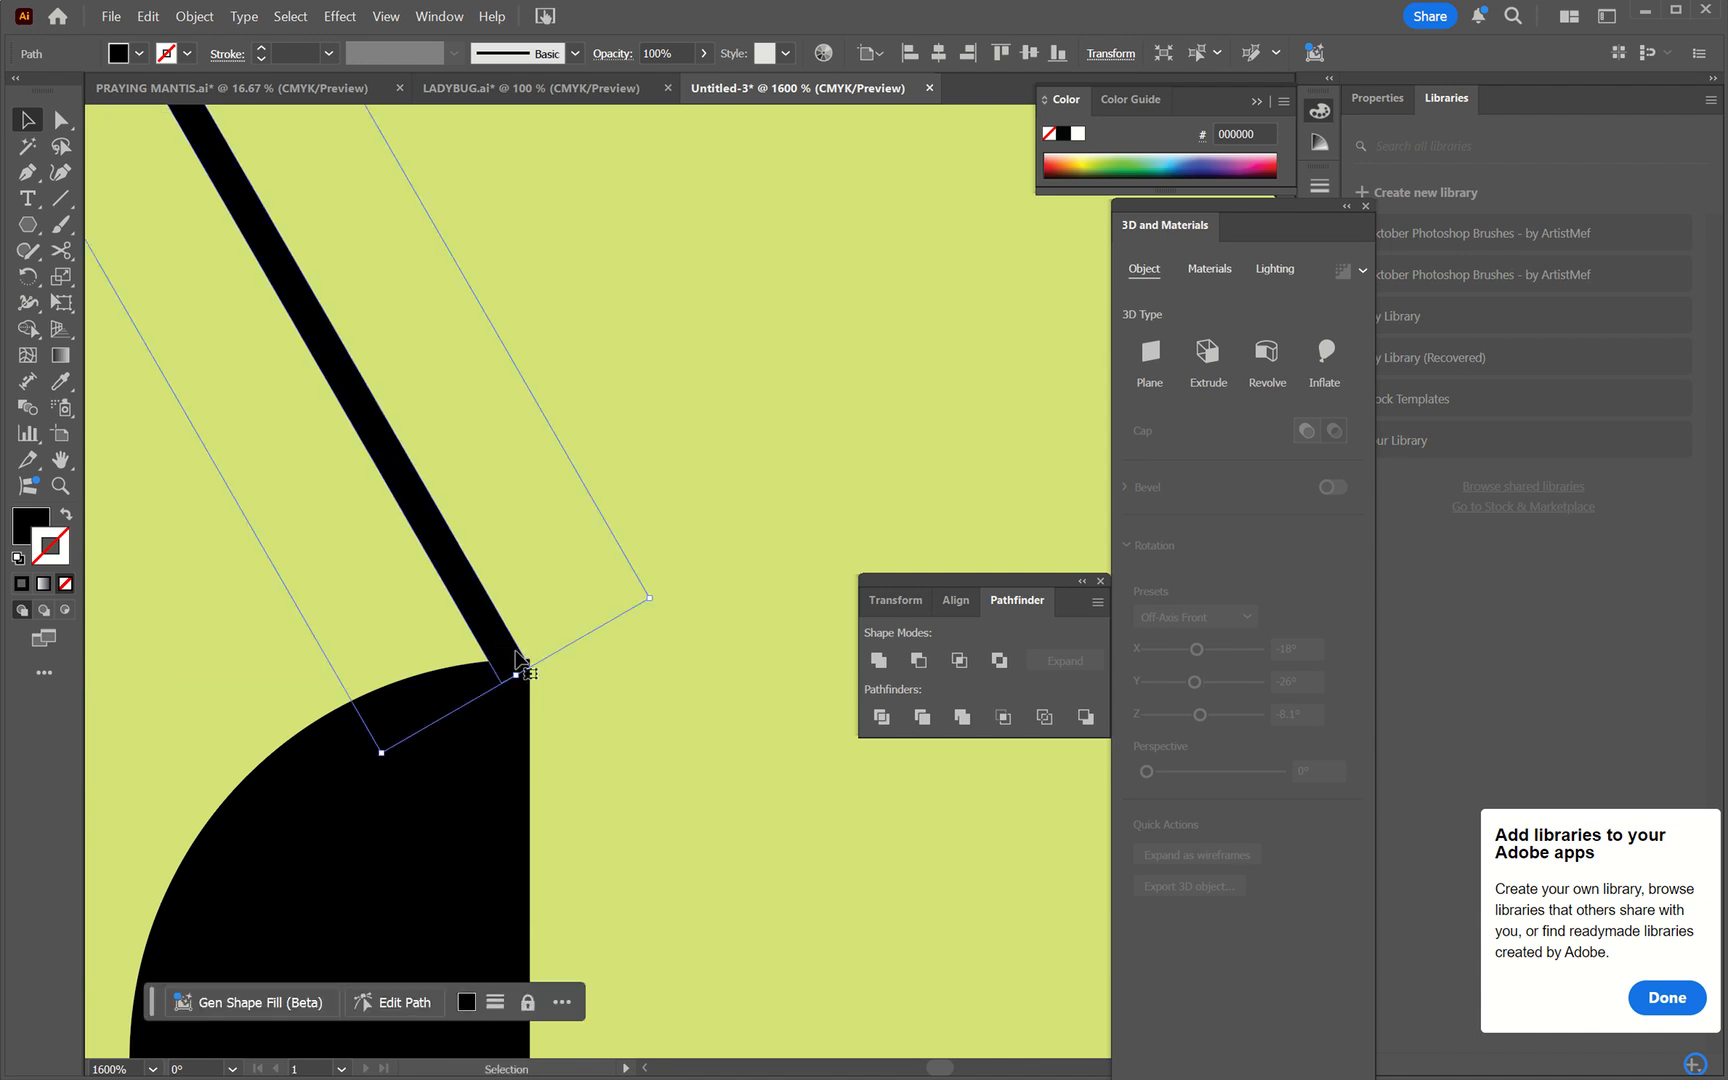
# - Examine closely how the line joins the rounded segment on the reference ladybug's upper left leg, and compare both legs in the overall view
pyautogui.hotkey('ctrl', '=')
pyautogui.hotkey('ctrl', '=')
pyautogui.hotkey('ctrl', '=')
pyautogui.hotkey('ctrl', '=')
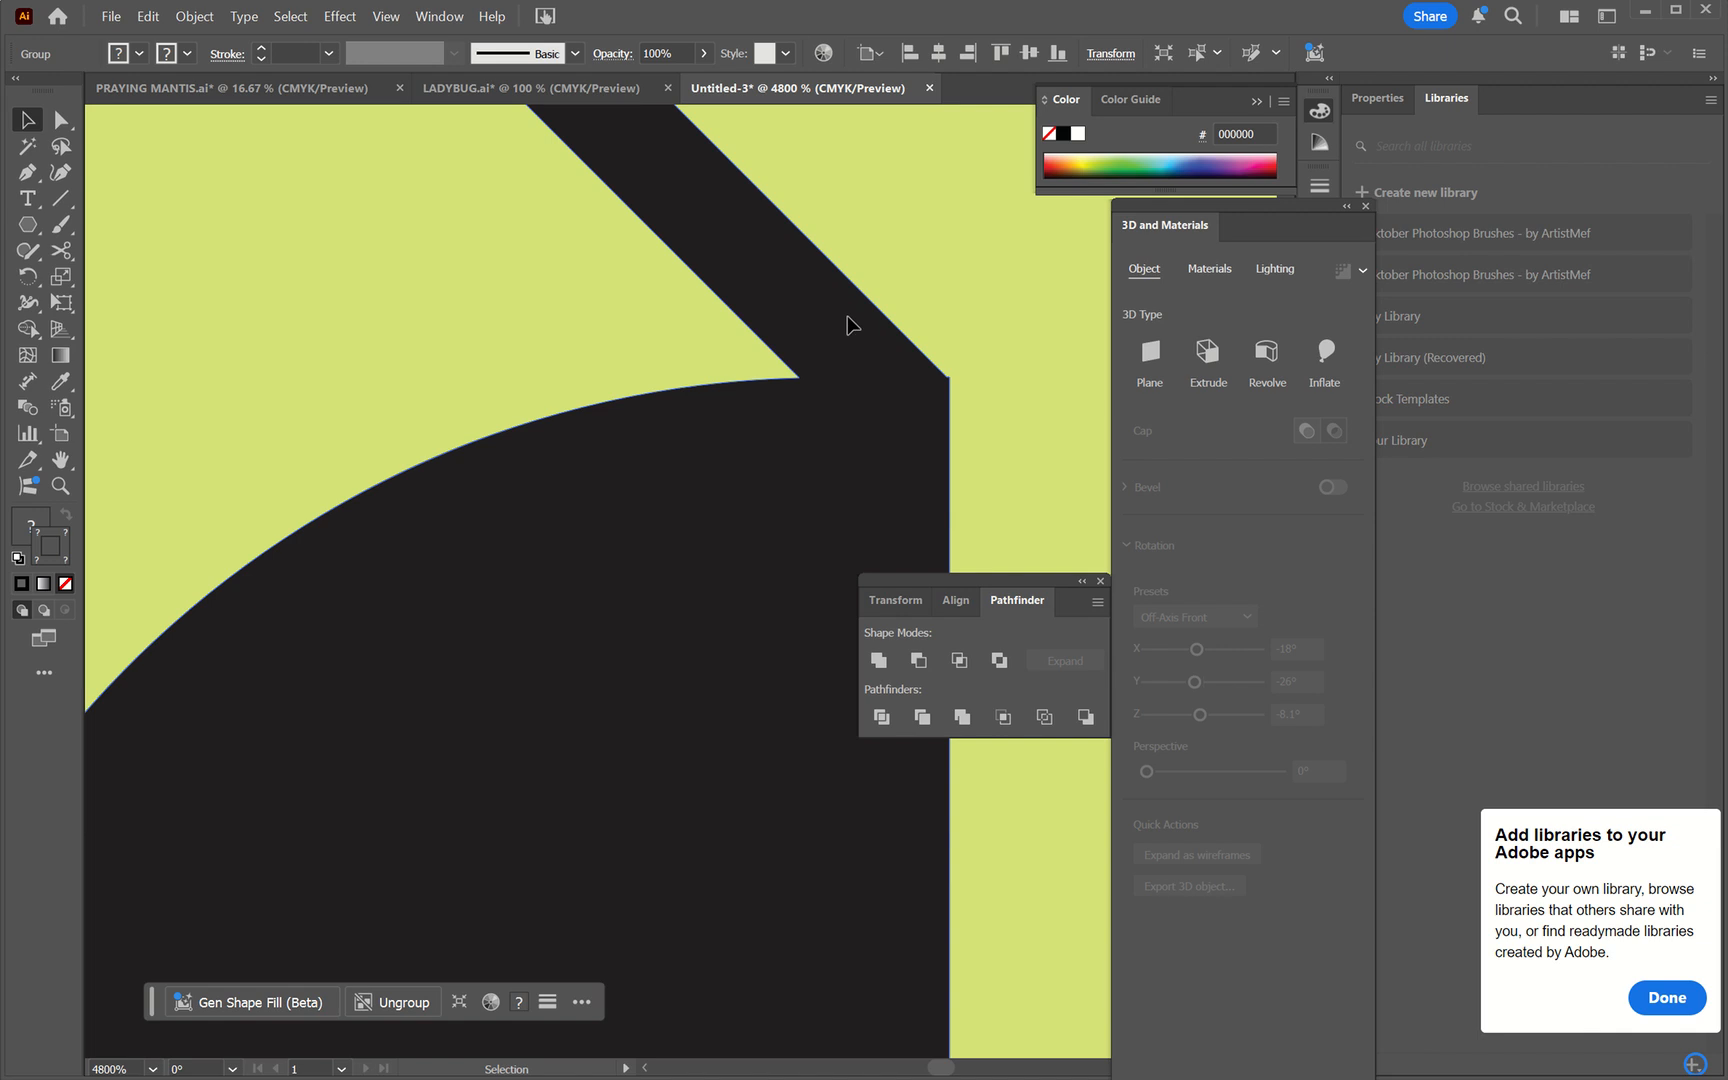
pyautogui.moveTo(846, 315); pyautogui.dragTo(751, 283)
pyautogui.click(677, 308)
pyautogui.hotkey('ctrl', '-')
pyautogui.hotkey('ctrl', '-')
pyautogui.hotkey('ctrl', '-')
pyautogui.hotkey('ctrl', '-')
pyautogui.hotkey('ctrl', '-')
pyautogui.hotkey('ctrl', '-')
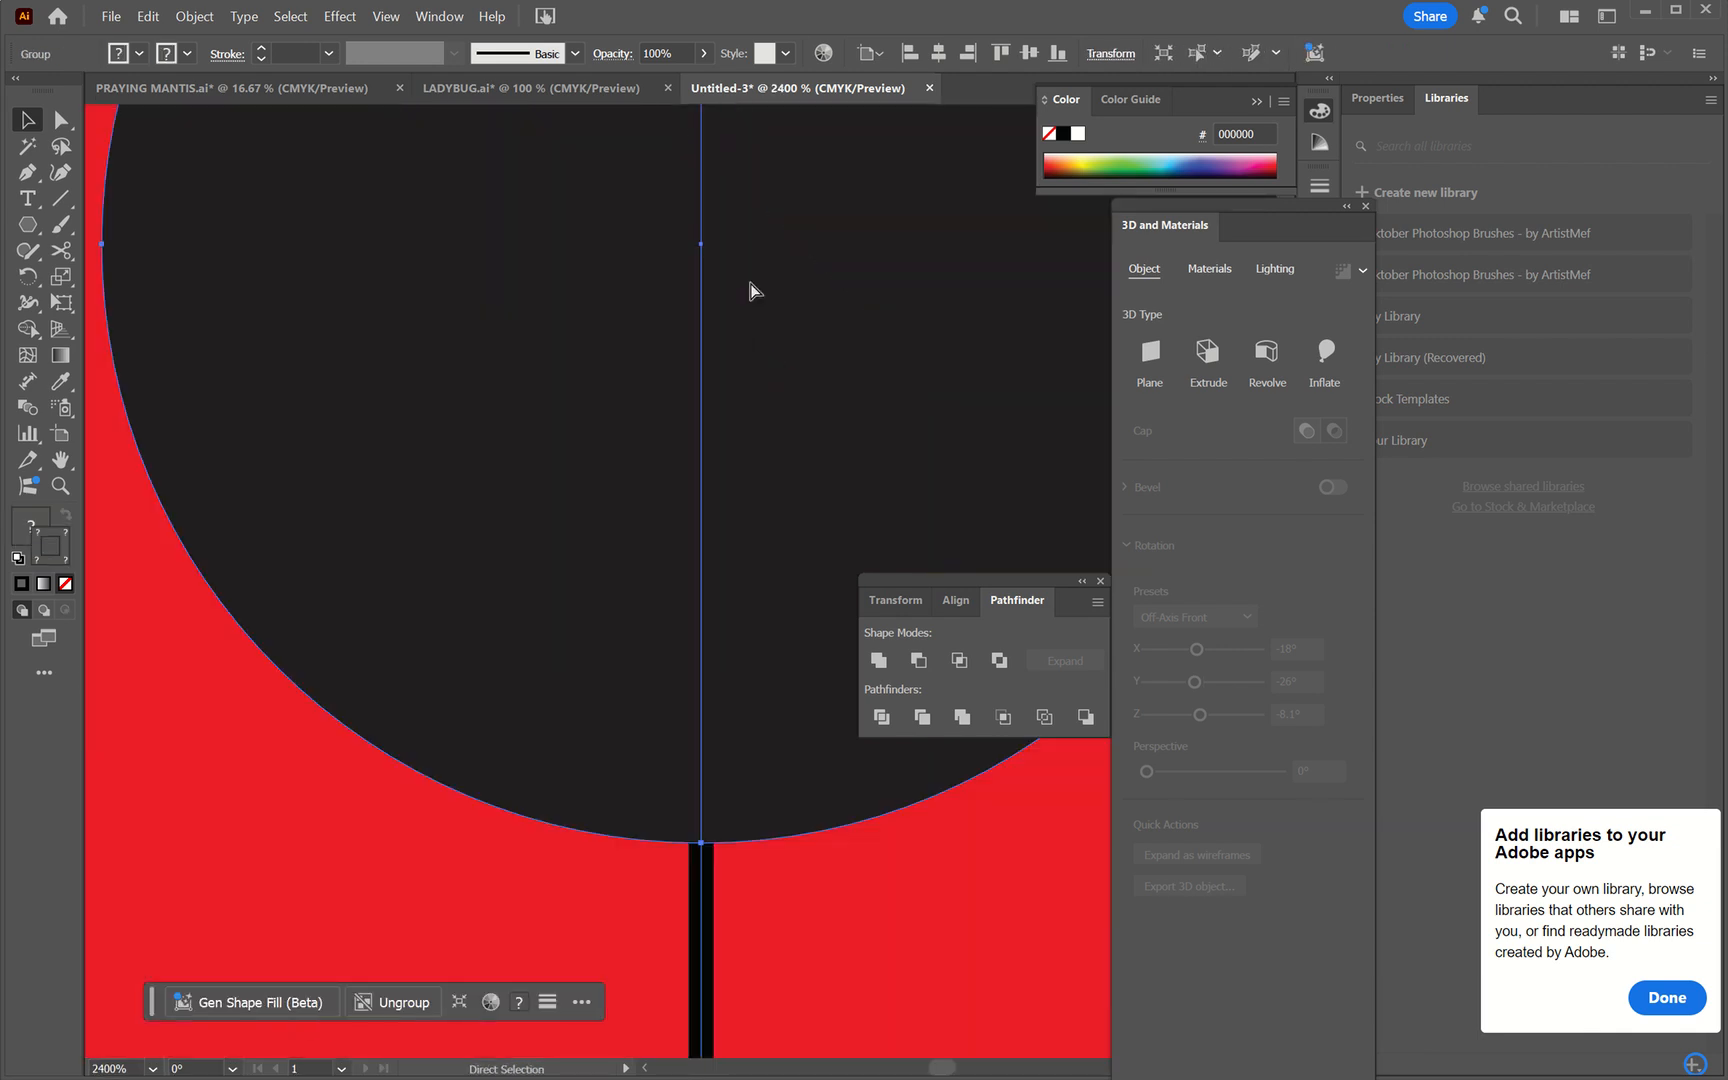
pyautogui.hotkey('ctrl', '-')
pyautogui.hotkey('ctrl', '-')
pyautogui.hotkey('ctrl', '-')
pyautogui.hotkey('ctrl', '-')
pyautogui.hotkey('ctrl', '-')
pyautogui.hotkey('ctrl', '-')
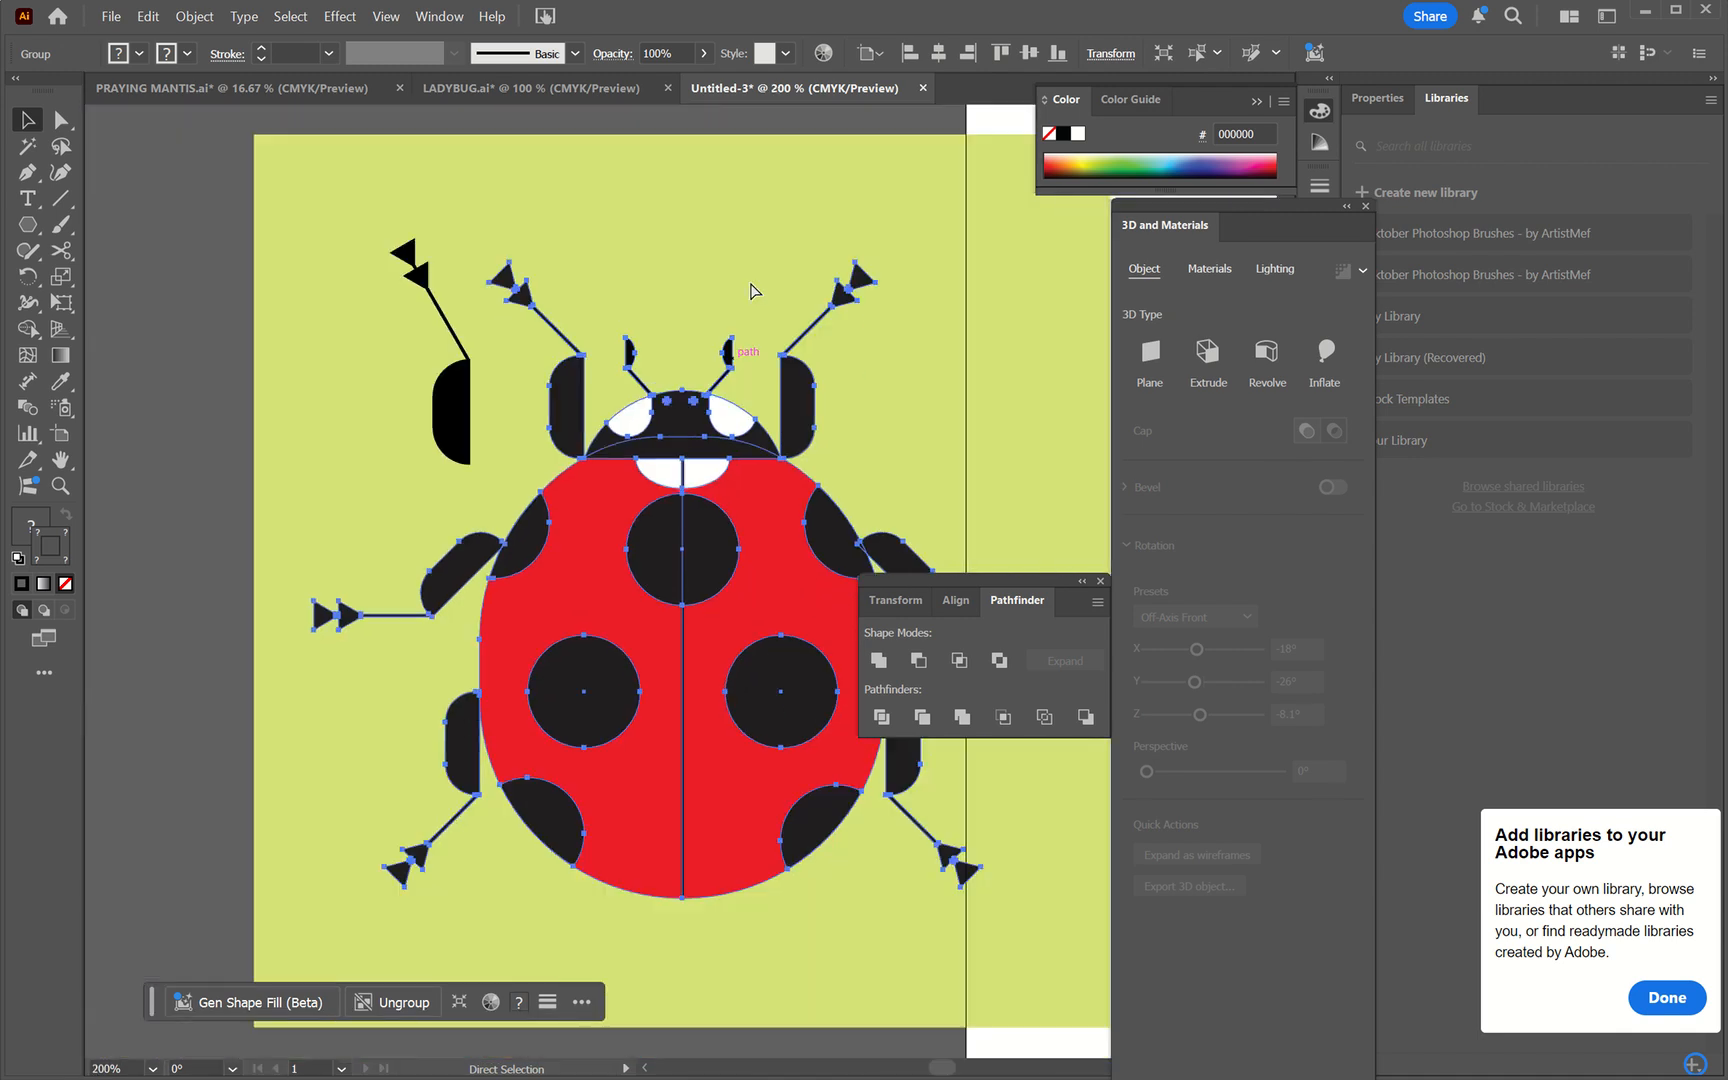
pyautogui.hotkey('ctrl', '-')
pyautogui.hotkey('ctrl', '-')
pyautogui.hotkey('ctrl', '-')
pyautogui.click(537, 566)
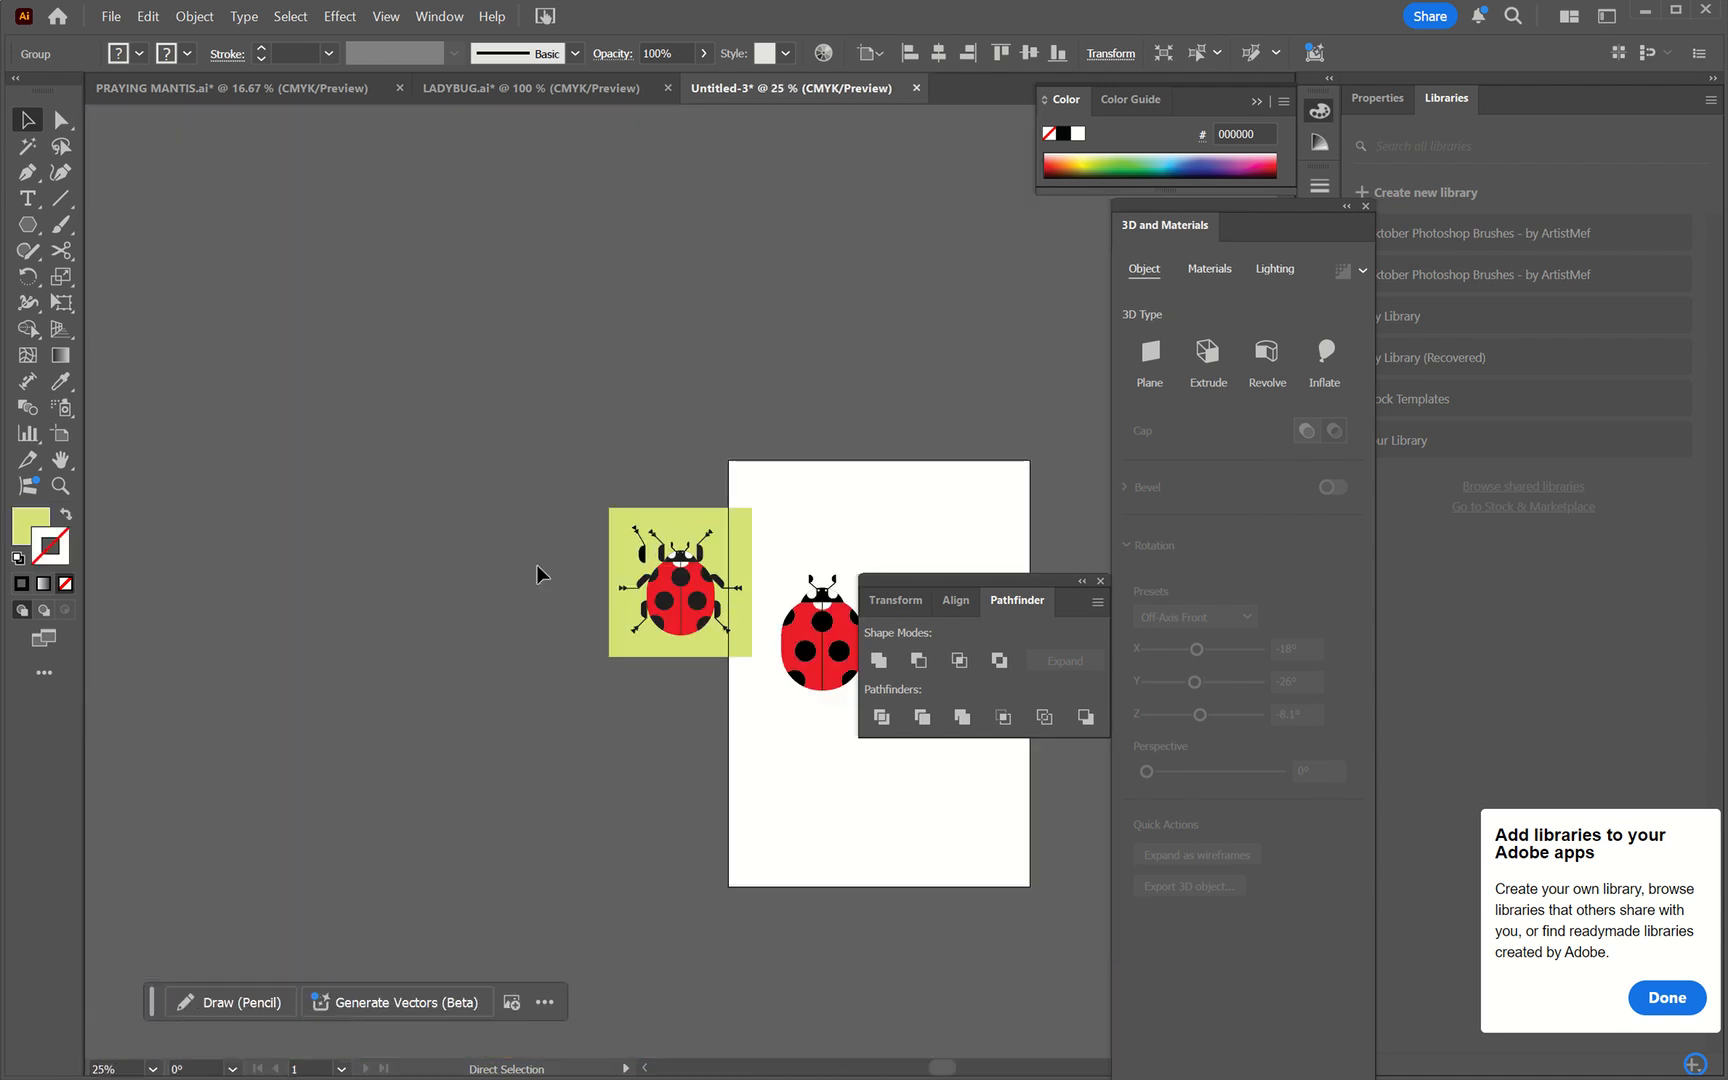
pyautogui.hotkey('ctrl', '+')
pyautogui.hotkey('ctrl', '+')
pyautogui.hotkey('ctrl', '+')
pyautogui.hotkey('ctrl', '+')
pyautogui.hotkey('ctrl', '+')
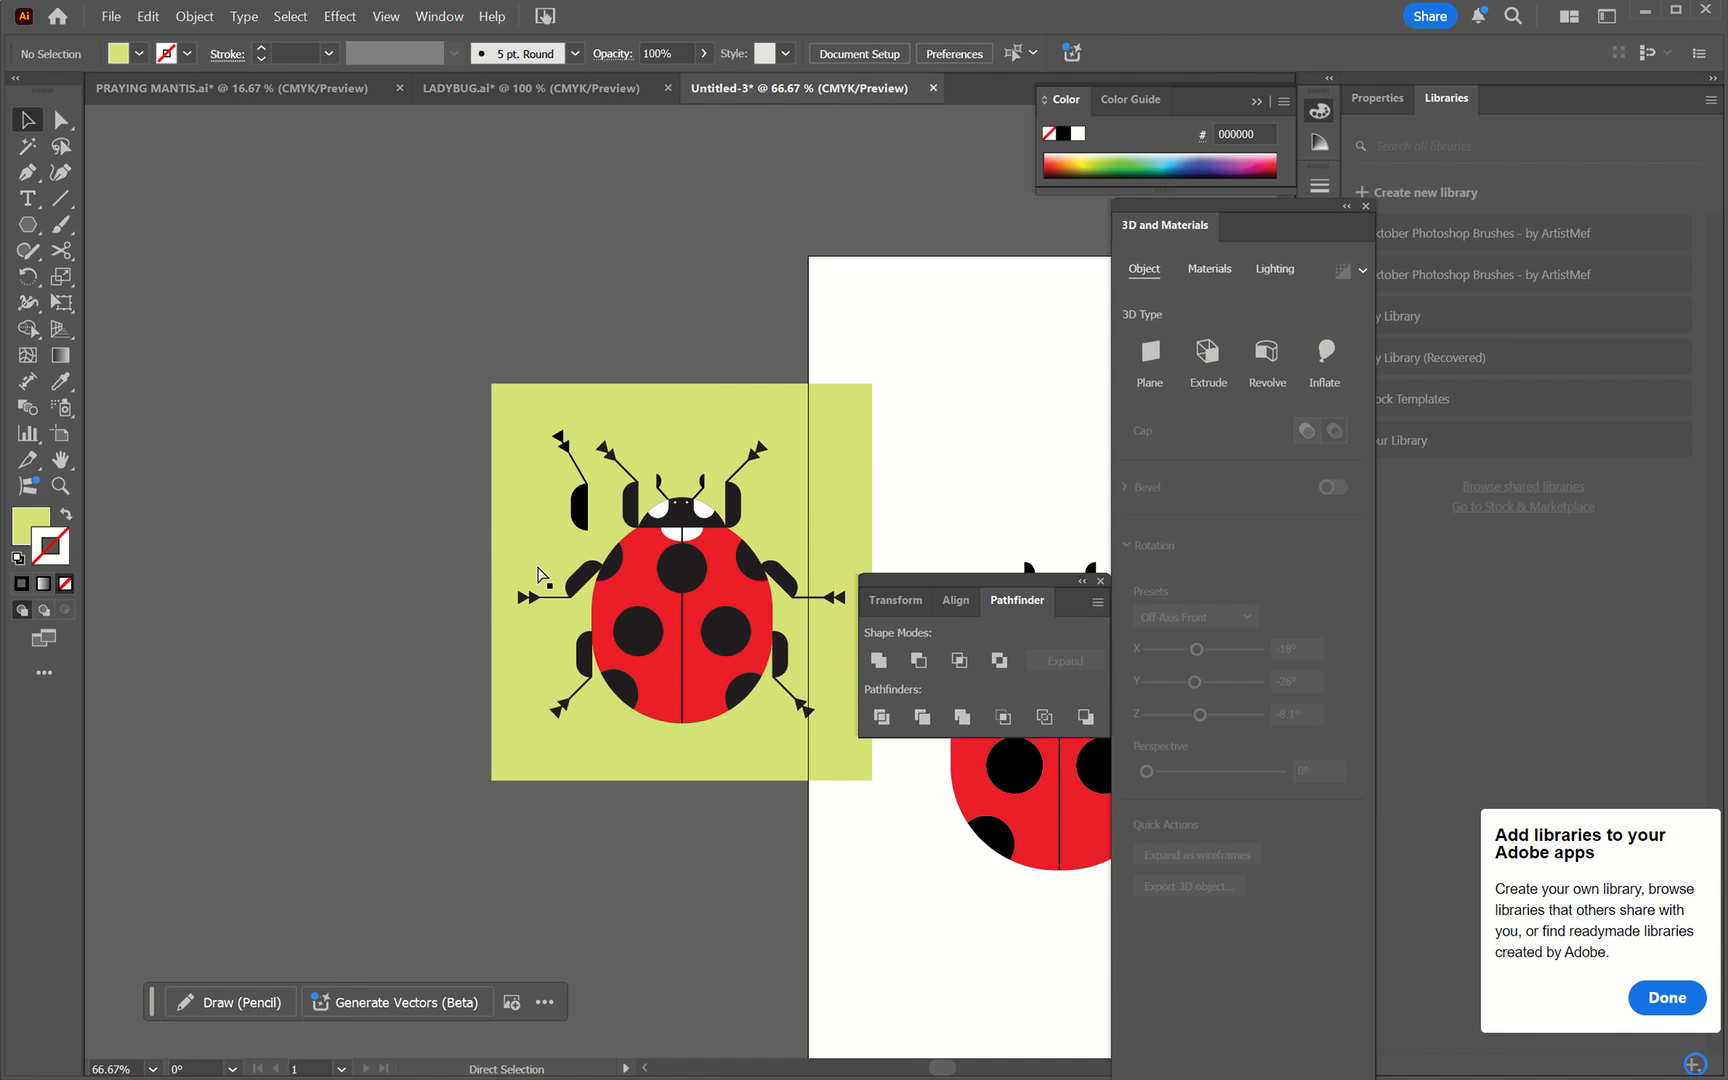
# - Rotate the new leg's line-and-triangles shape by a further 15° to match the reference leg's slant
pyautogui.click(453, 421)
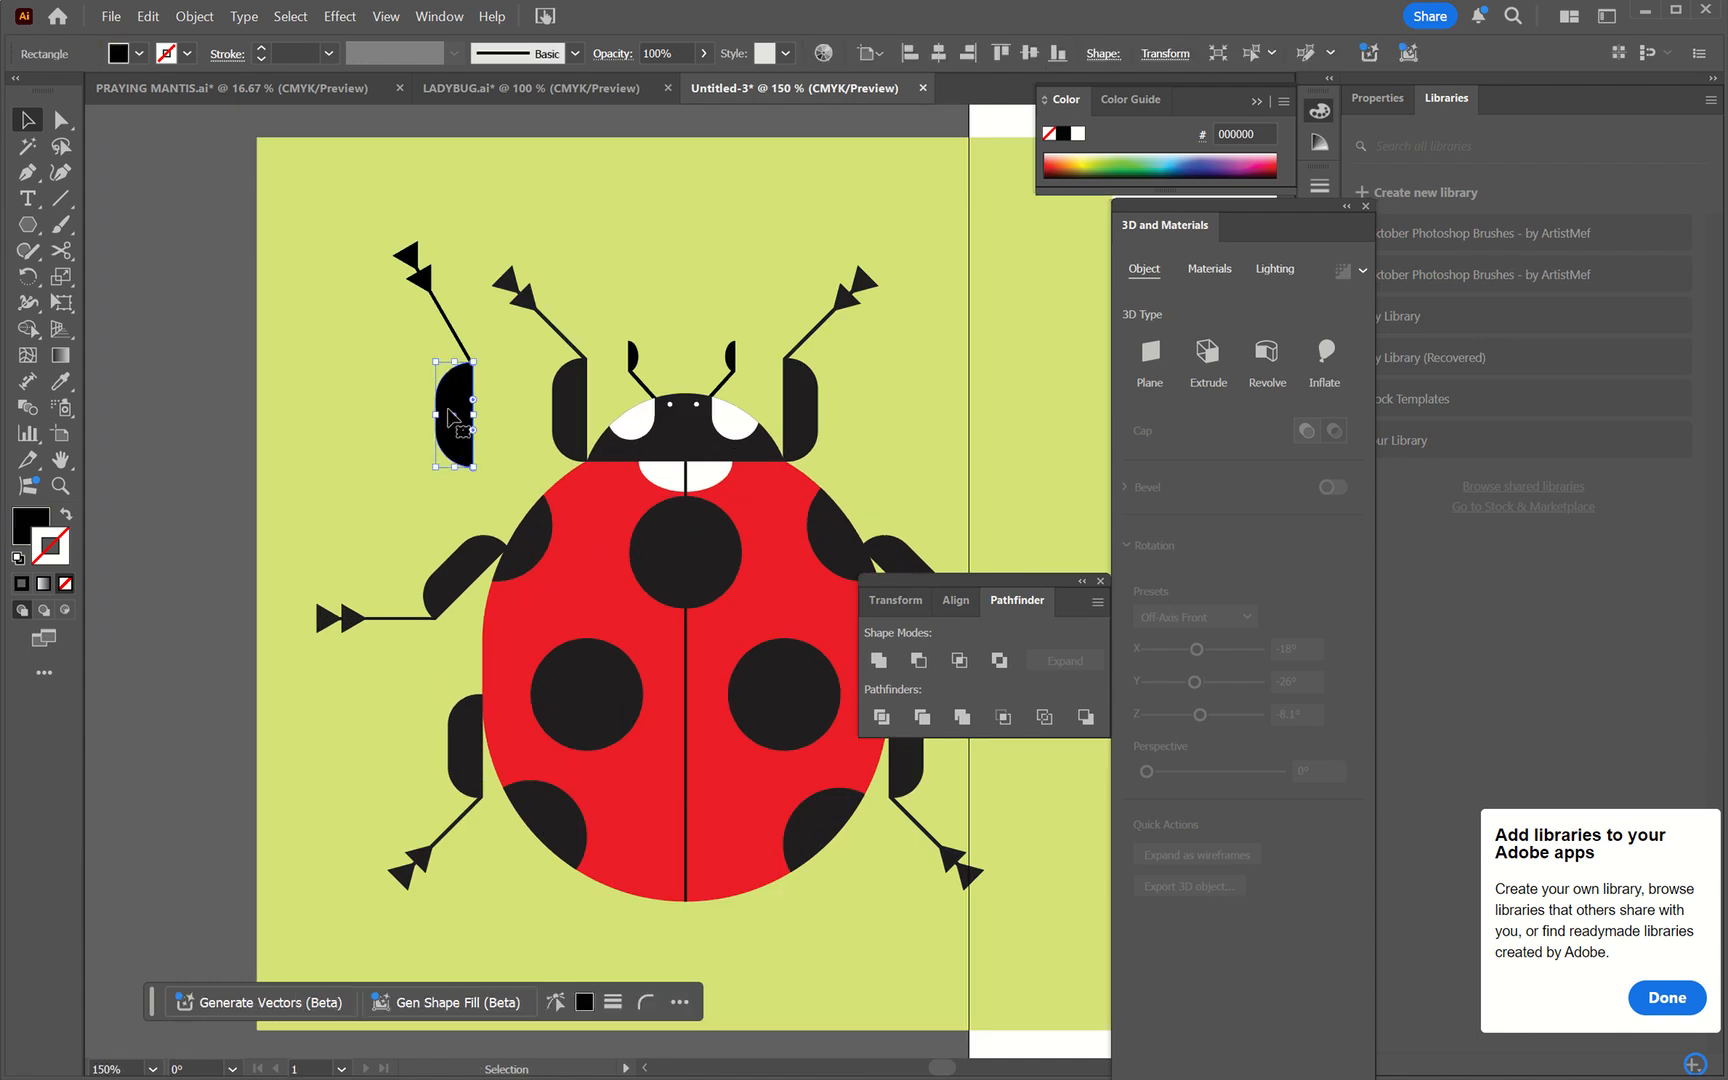
pyautogui.press('a')
pyautogui.hotkey('ctrl', '+')
pyautogui.hotkey('ctrl', '+')
pyautogui.hotkey('ctrl', '+')
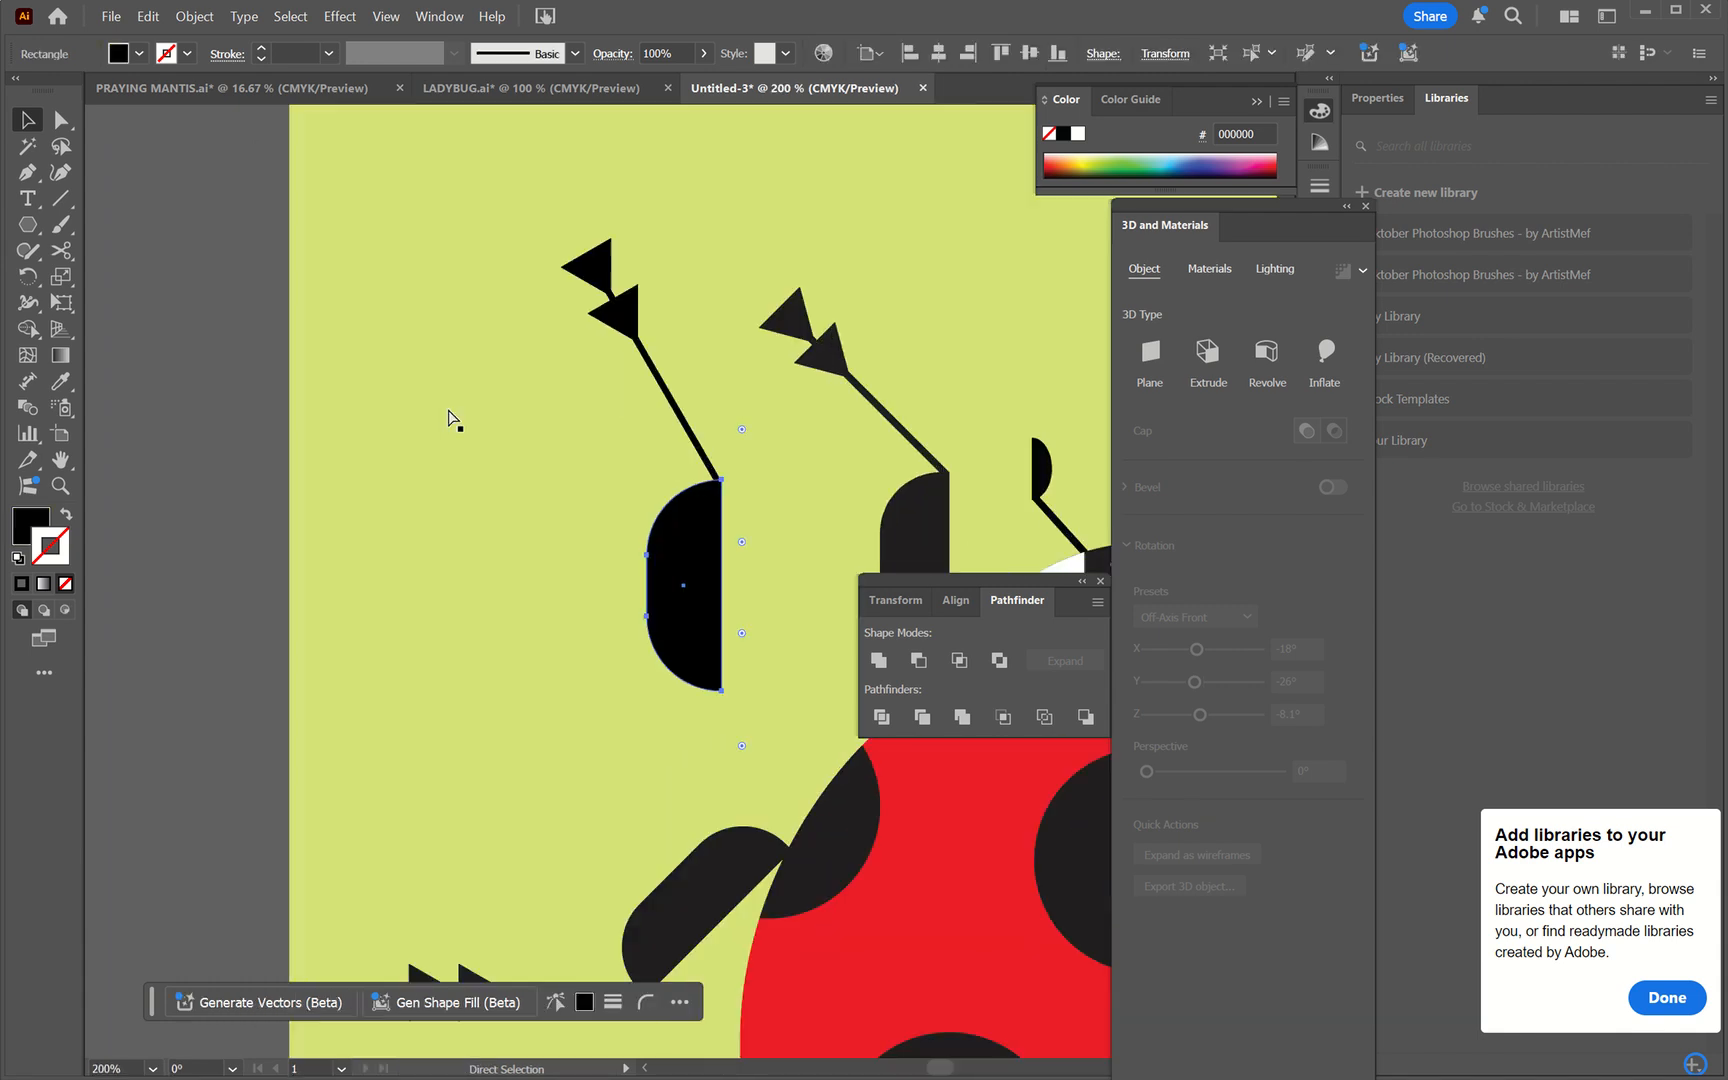
pyautogui.press('v')
pyautogui.scroll(3, 453, 421)
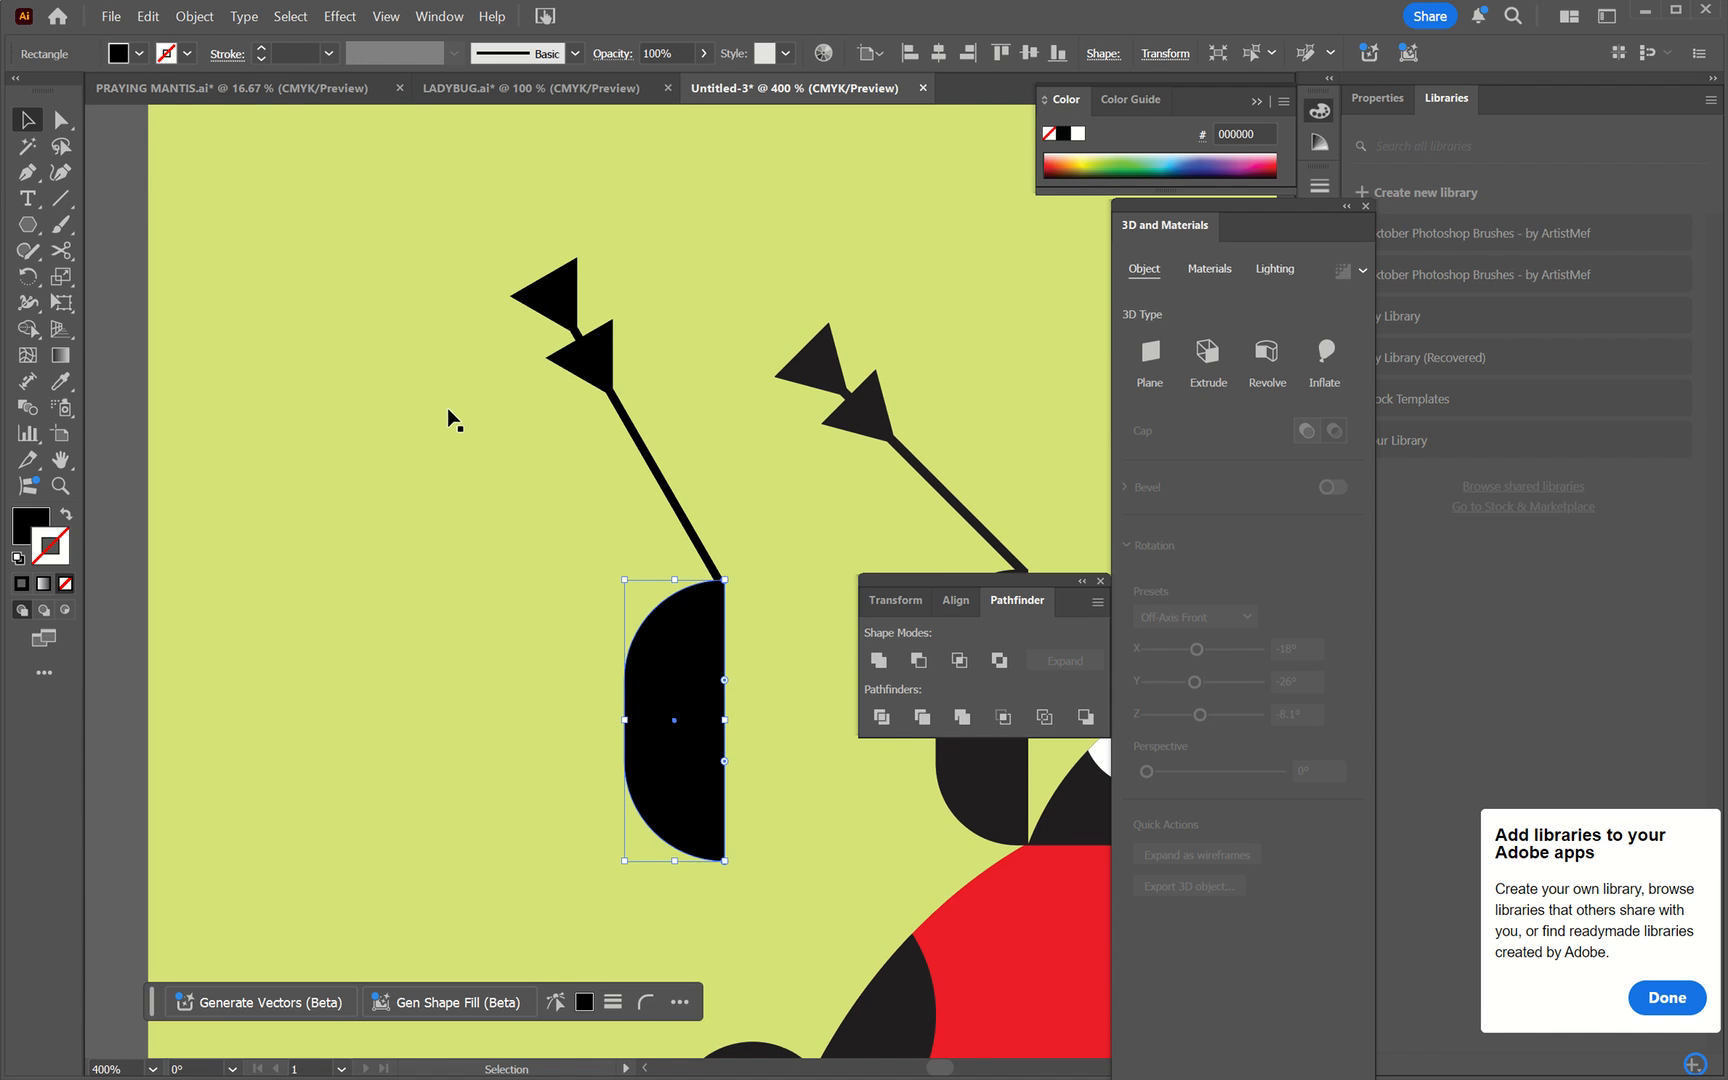
pyautogui.click(641, 468)
pyautogui.hscroll(5, 567, 478)
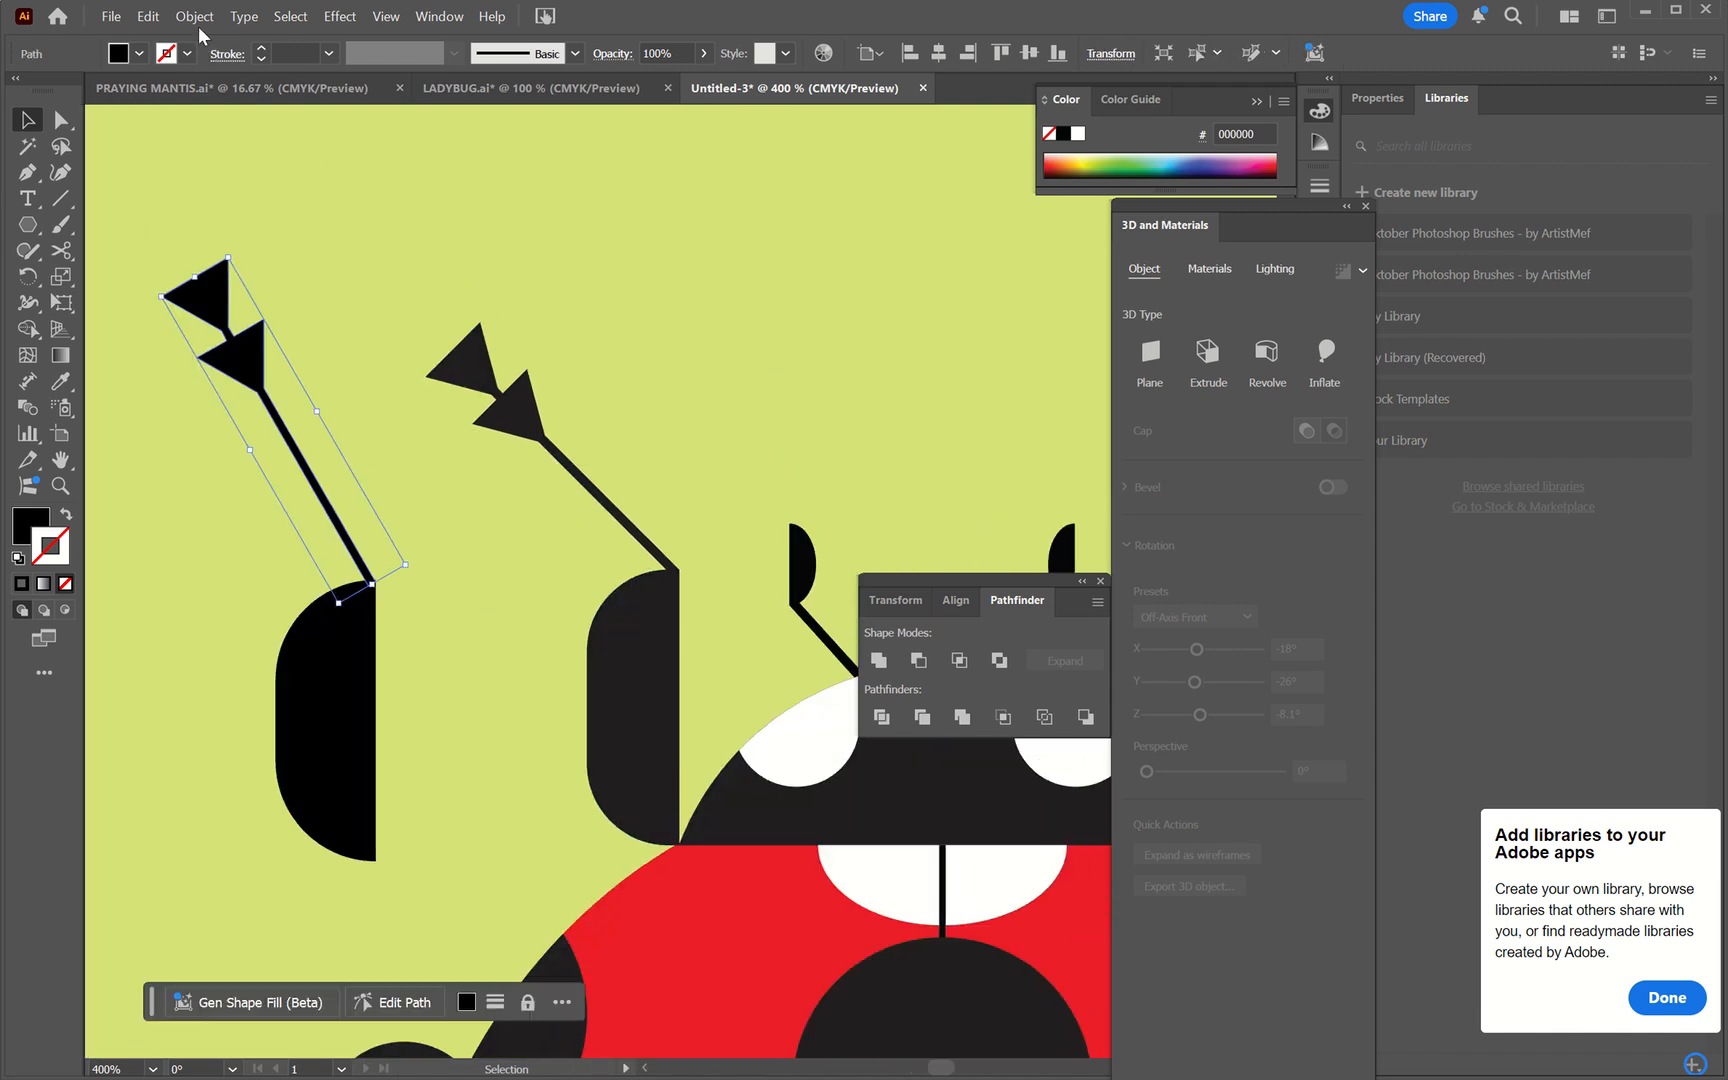
pyautogui.click(193, 17)
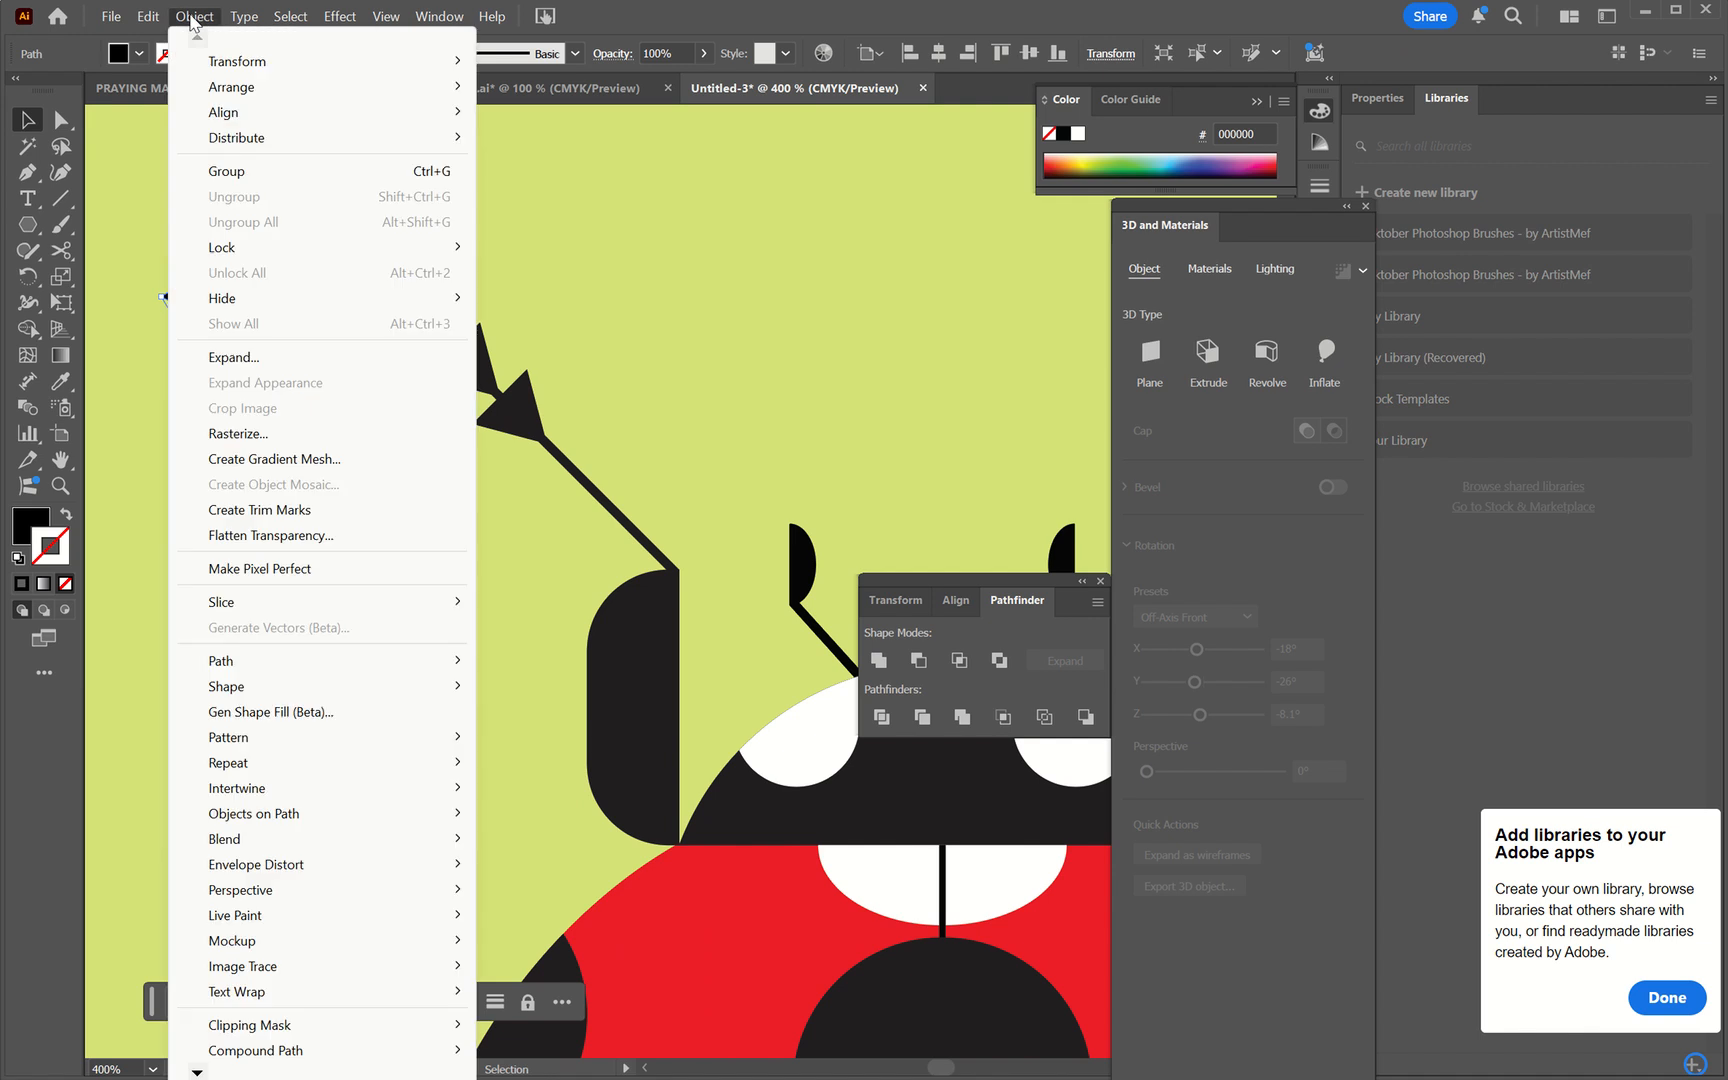
pyautogui.moveTo(229, 67)
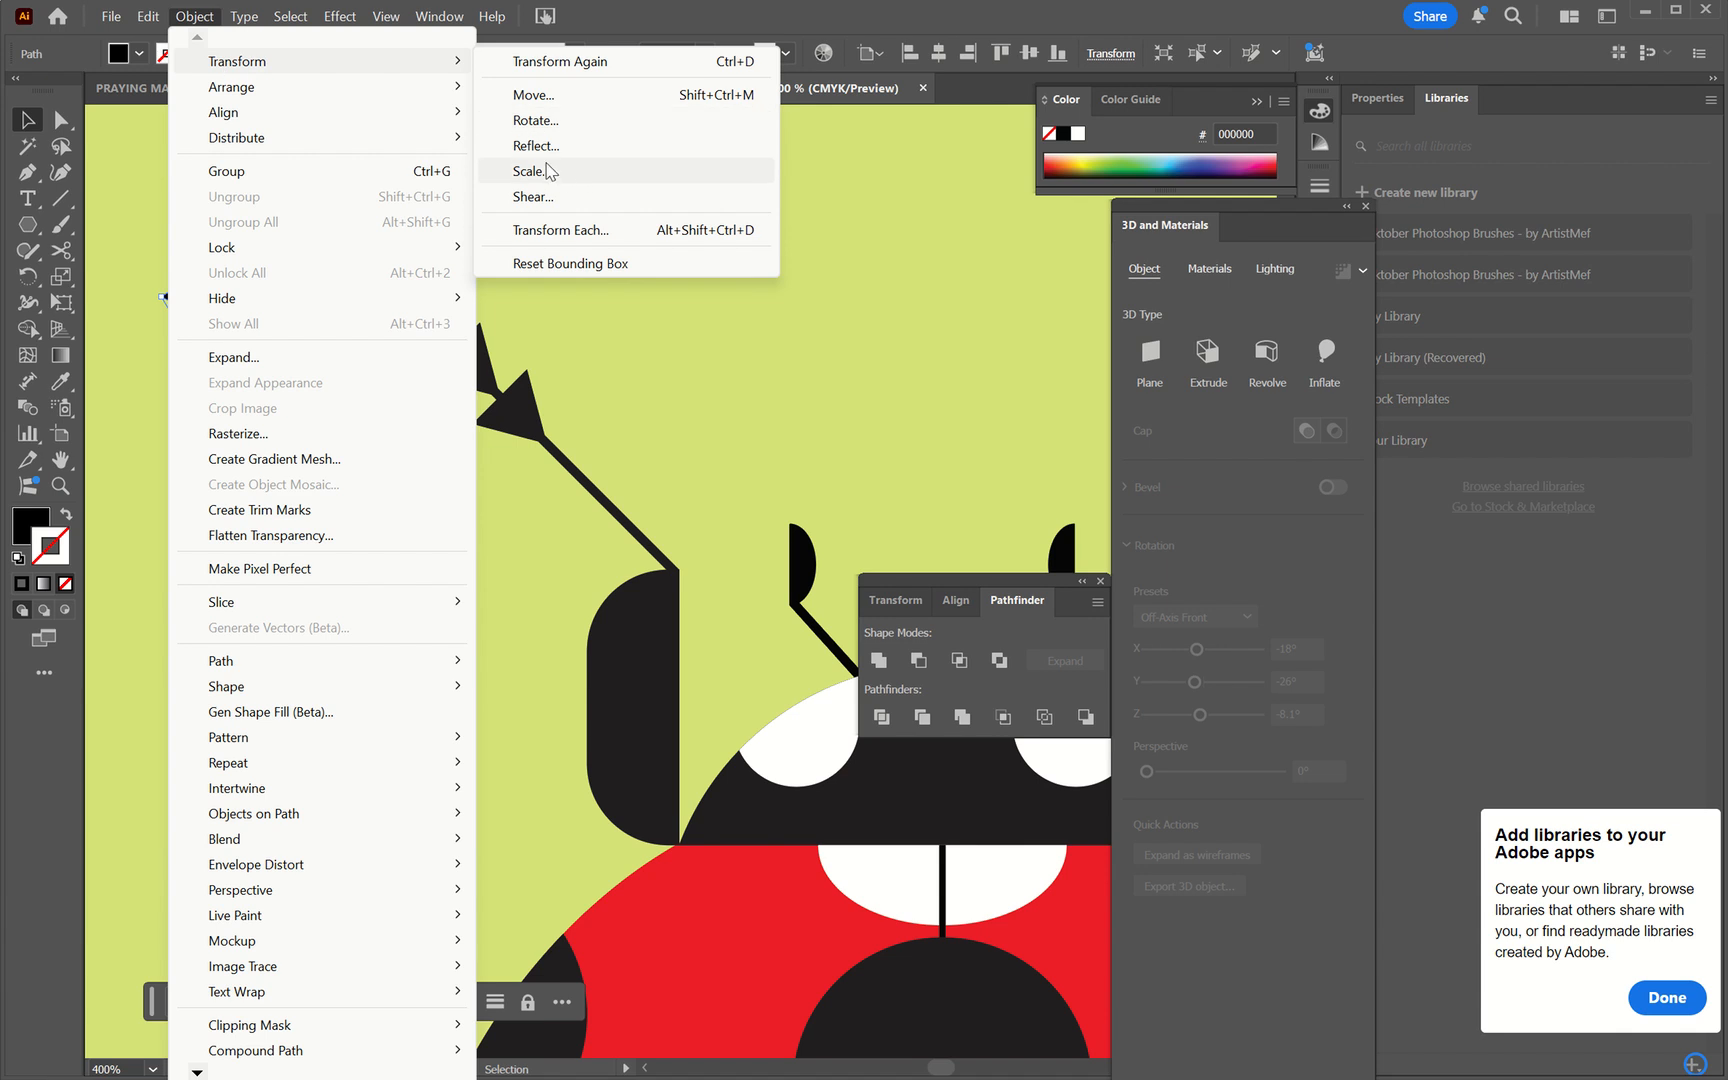
pyautogui.click(532, 122)
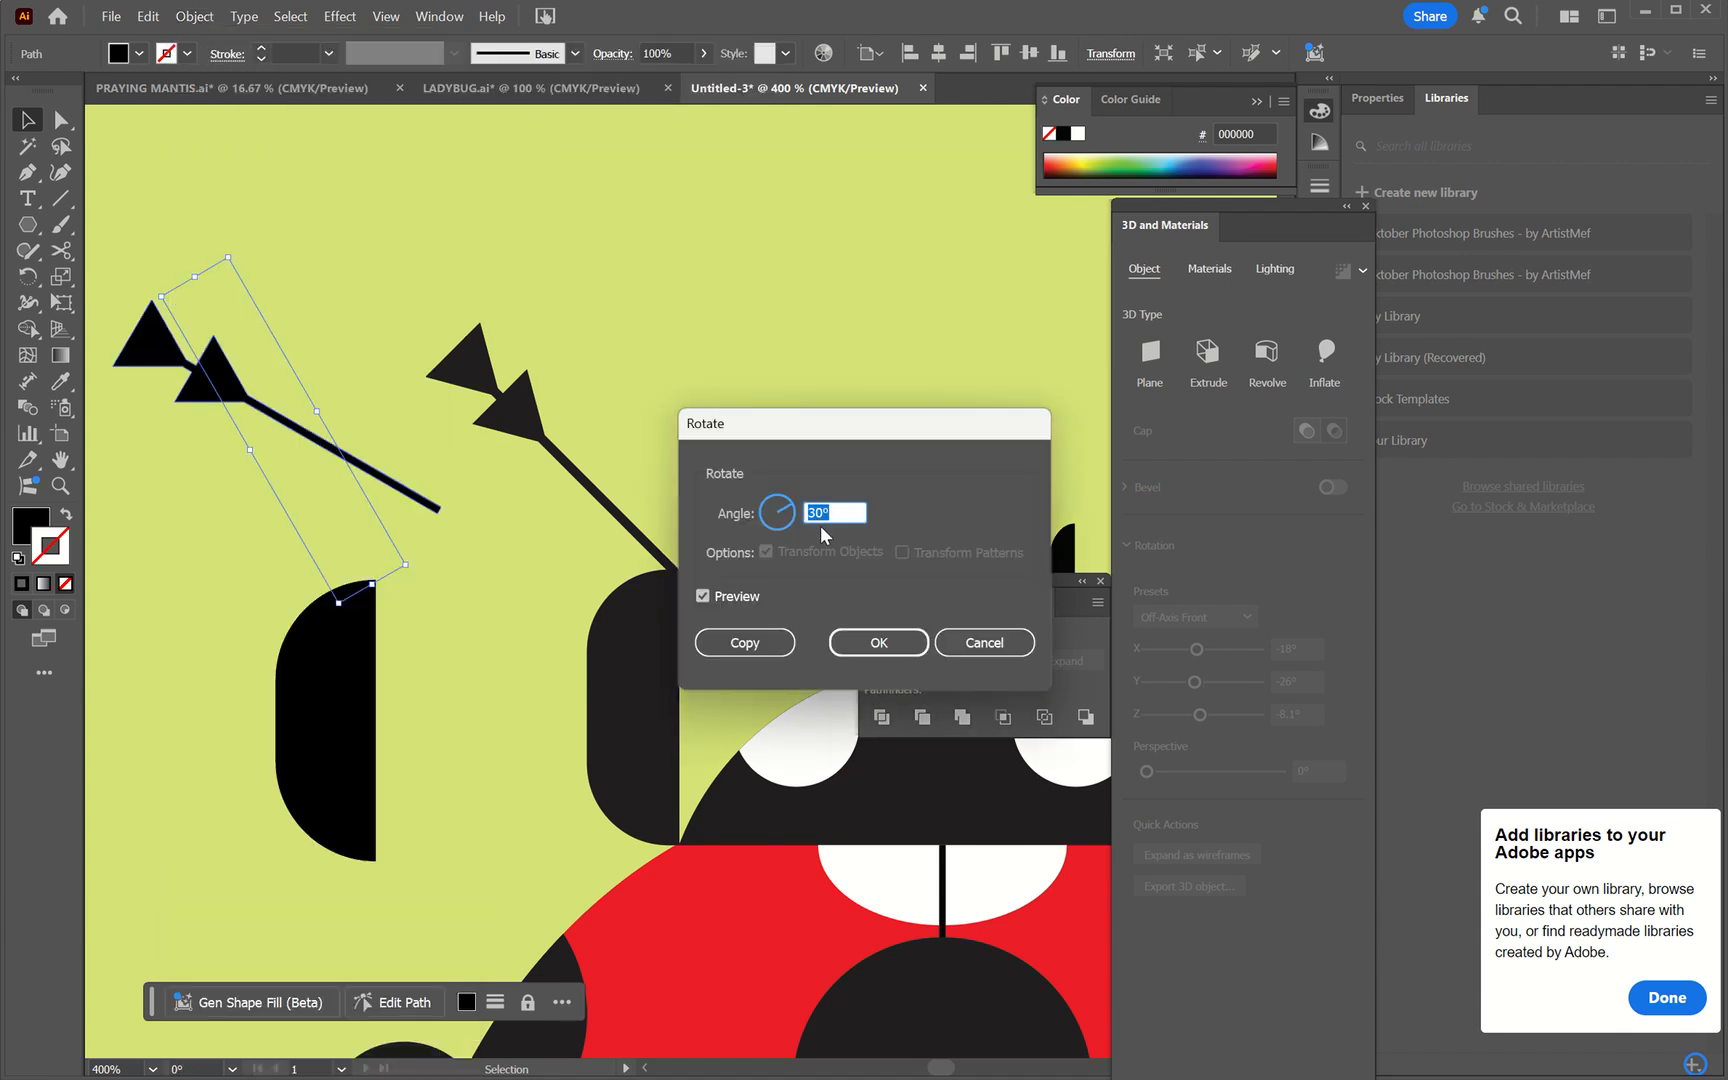
pyautogui.write('15')
pyautogui.click(848, 643)
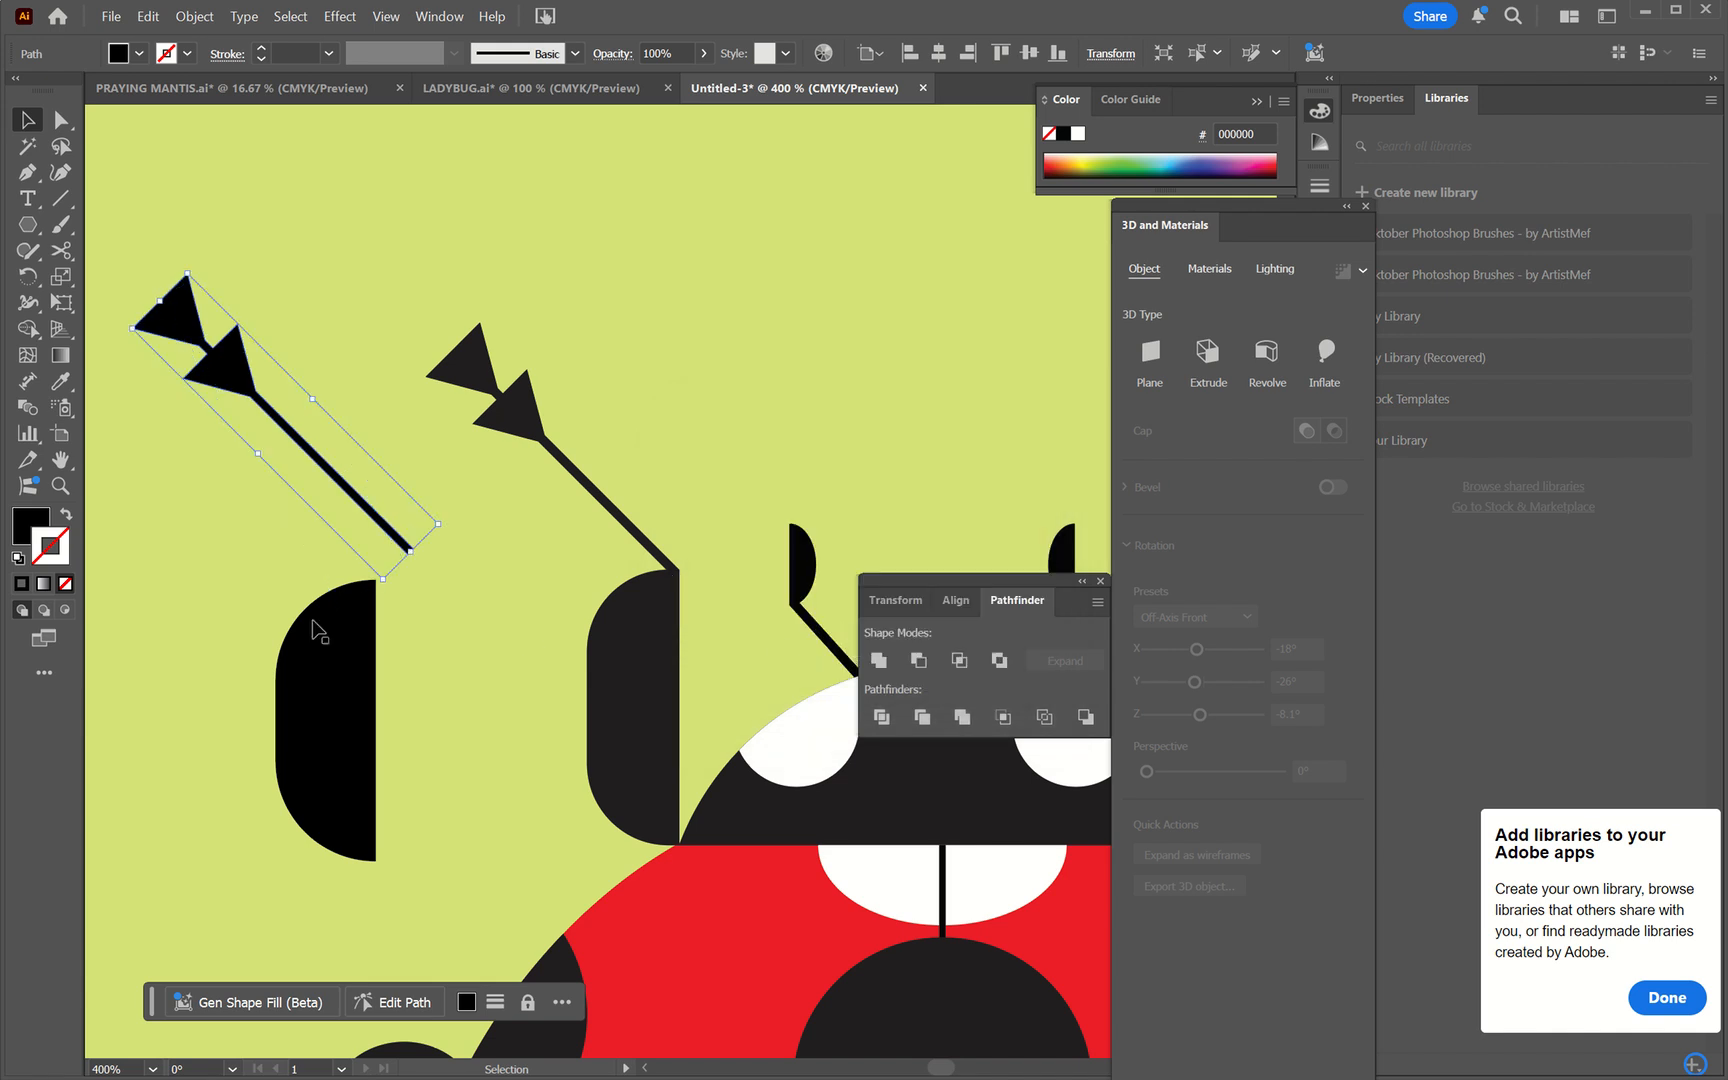
# - Reposition the rotated line-and-triangles shape so that its end sits flush with the upper right corner of the rounded segment
pyautogui.moveTo(405, 548); pyautogui.dragTo(364, 577)
pyautogui.click(364, 650)
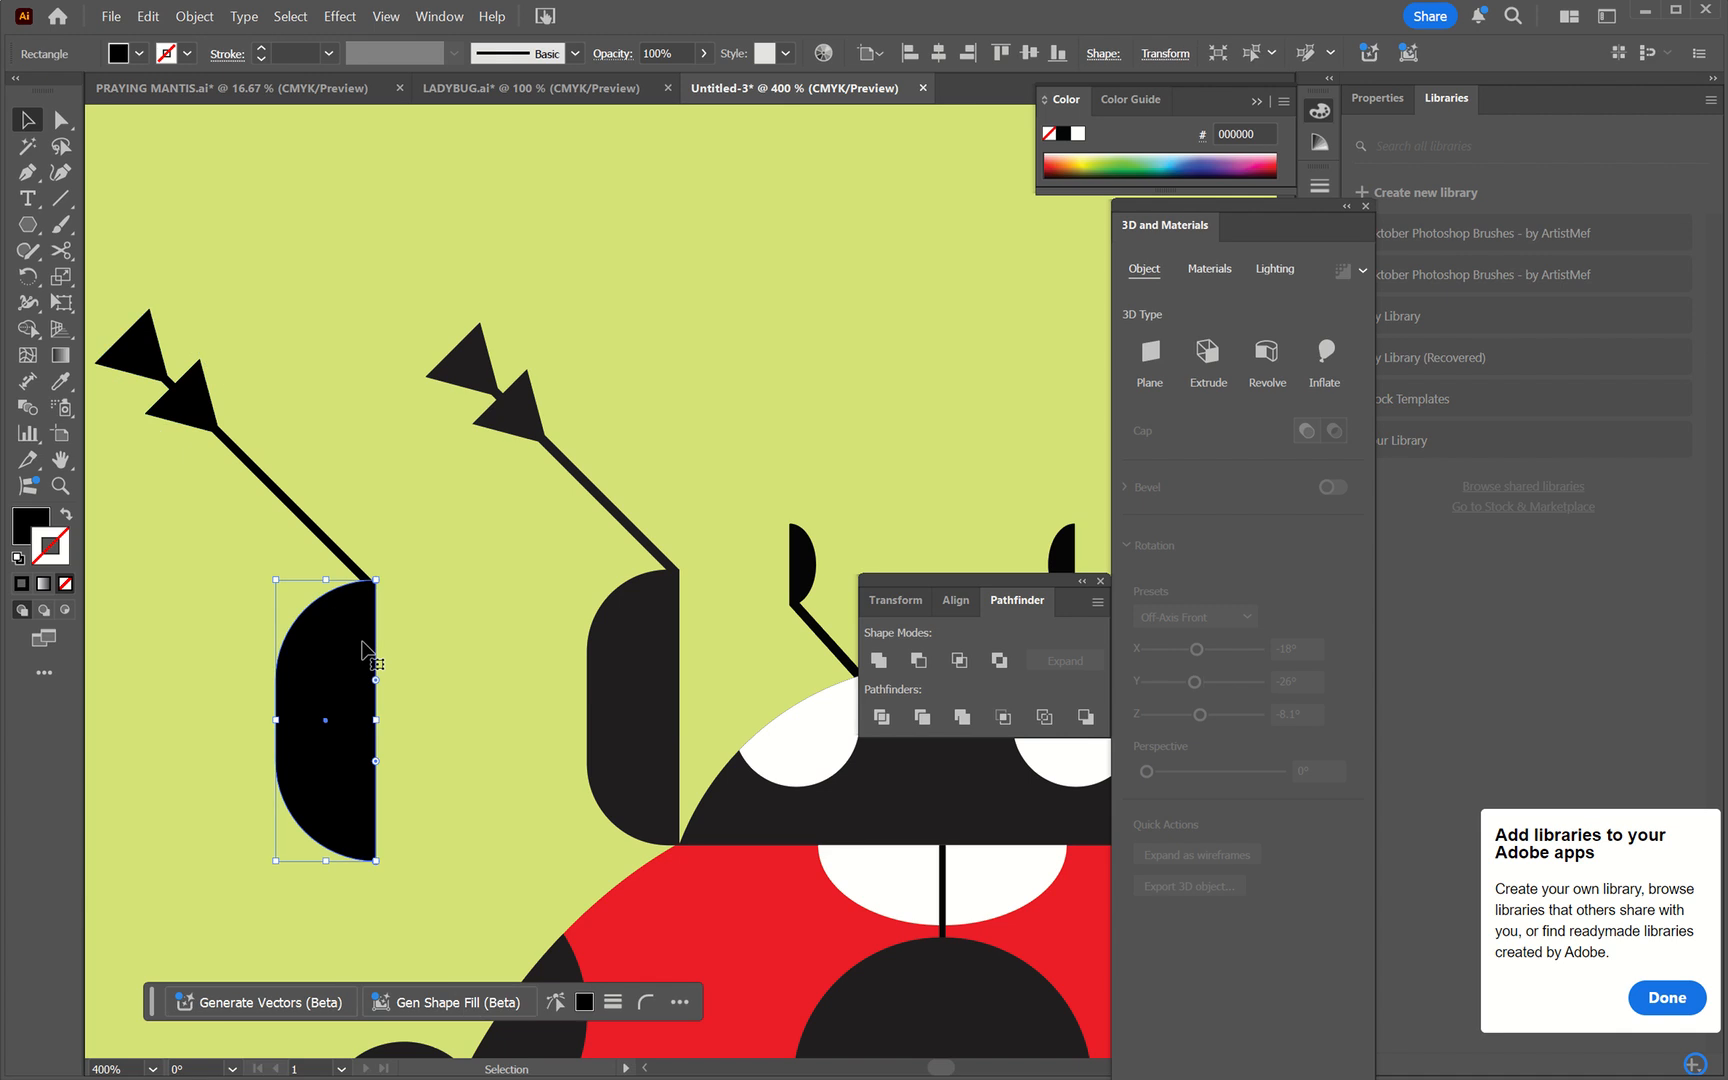
pyautogui.hotkey('ctrl', '+')
pyautogui.hotkey('ctrl', '+')
pyautogui.hotkey('ctrl', '+')
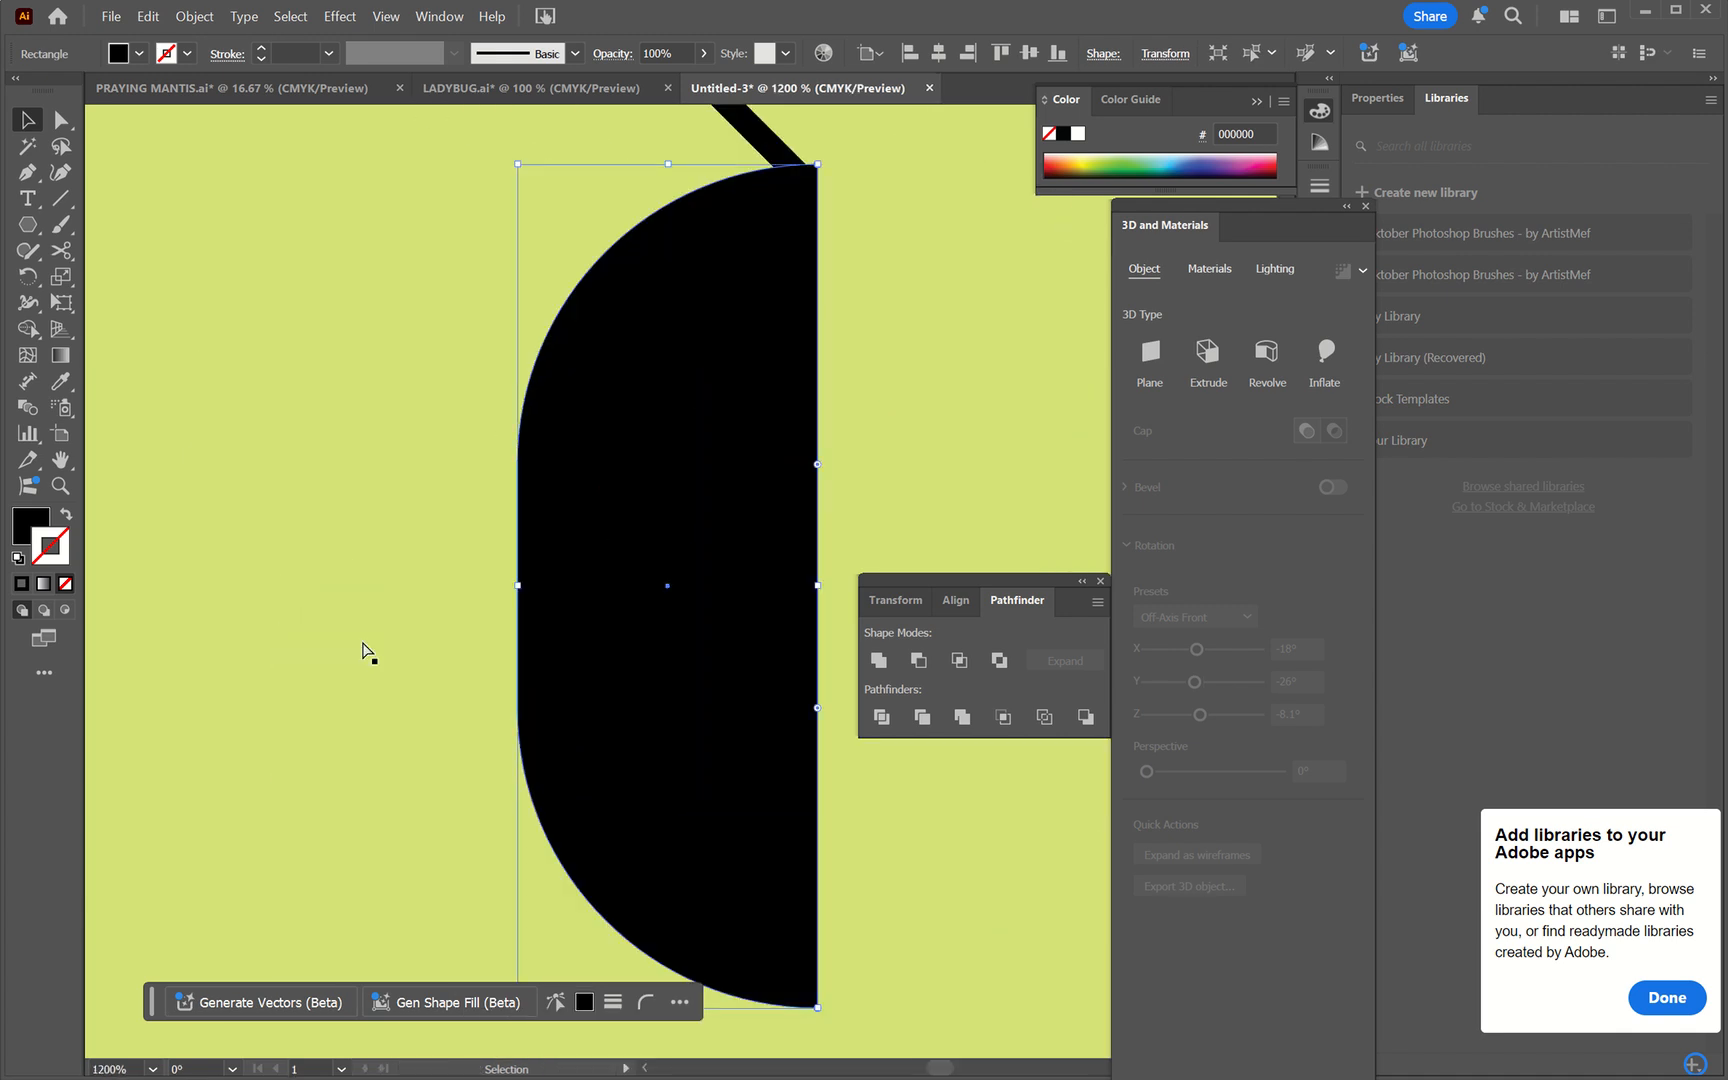
pyautogui.scroll(5, 364, 650)
pyautogui.click(440, 544)
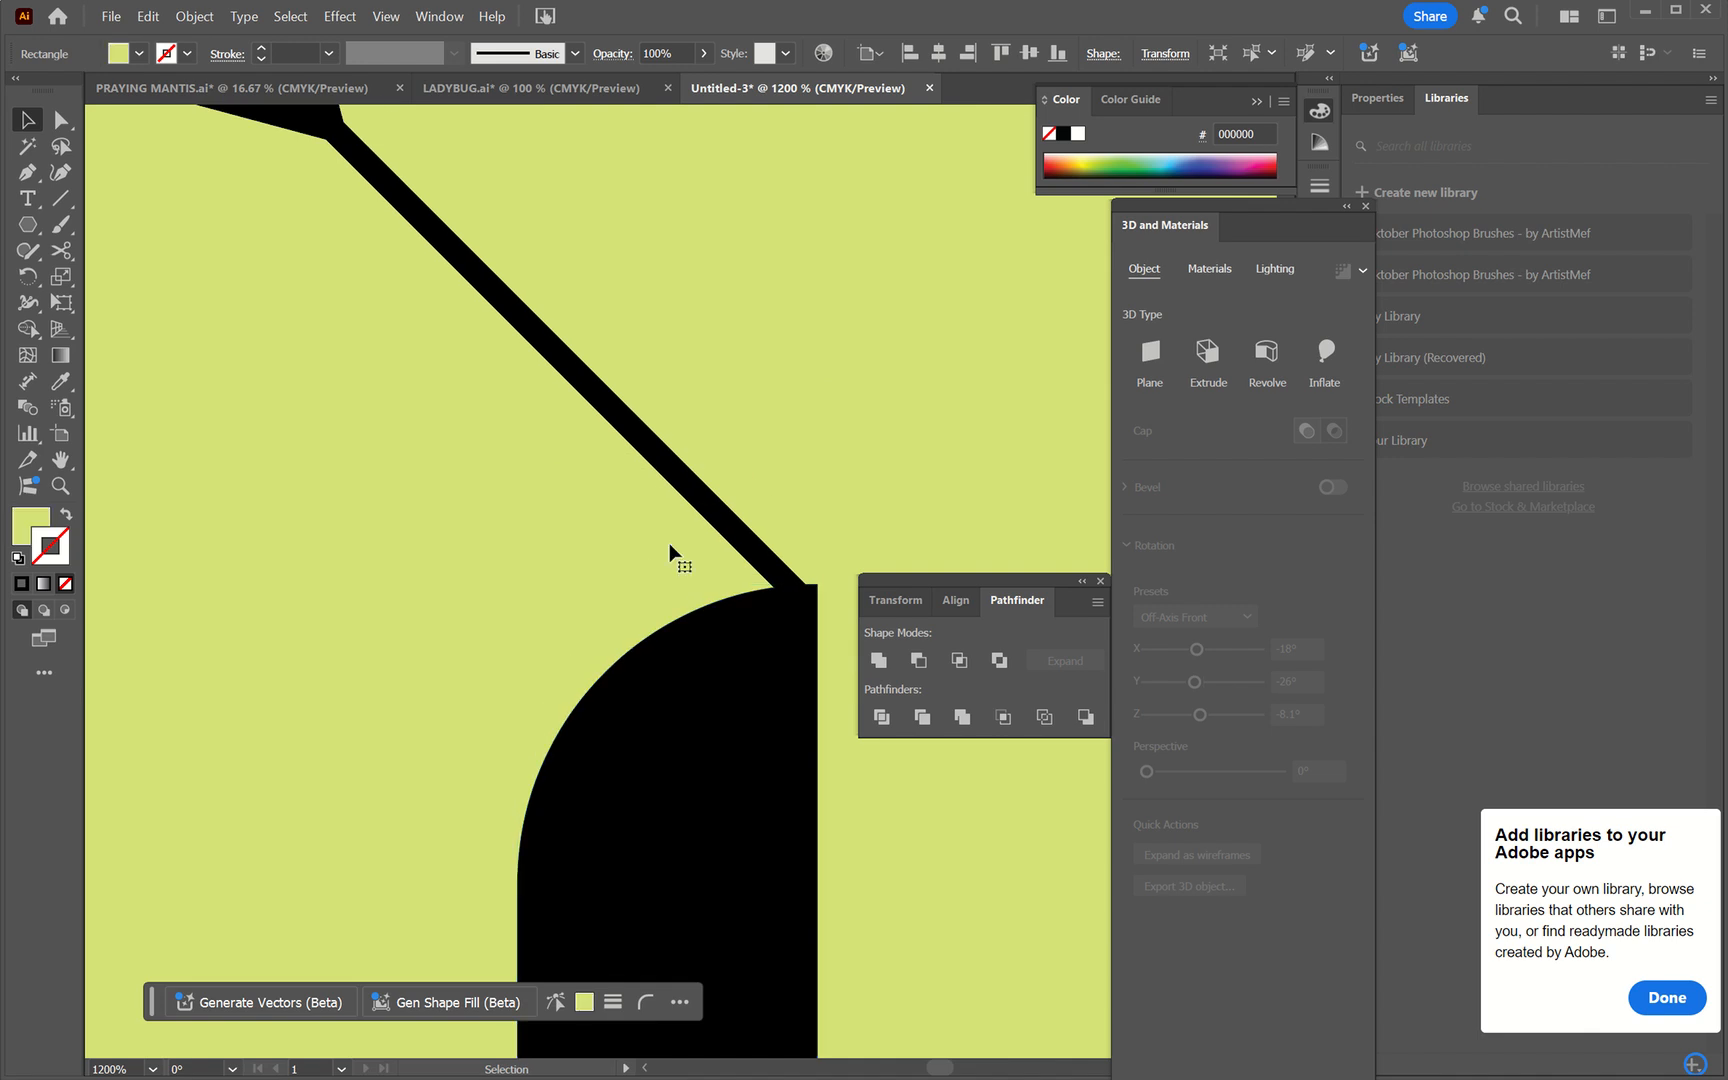
pyautogui.moveTo(783, 575); pyautogui.dragTo(783, 567)
pyautogui.rightClick(790, 663)
pyautogui.click(735, 703)
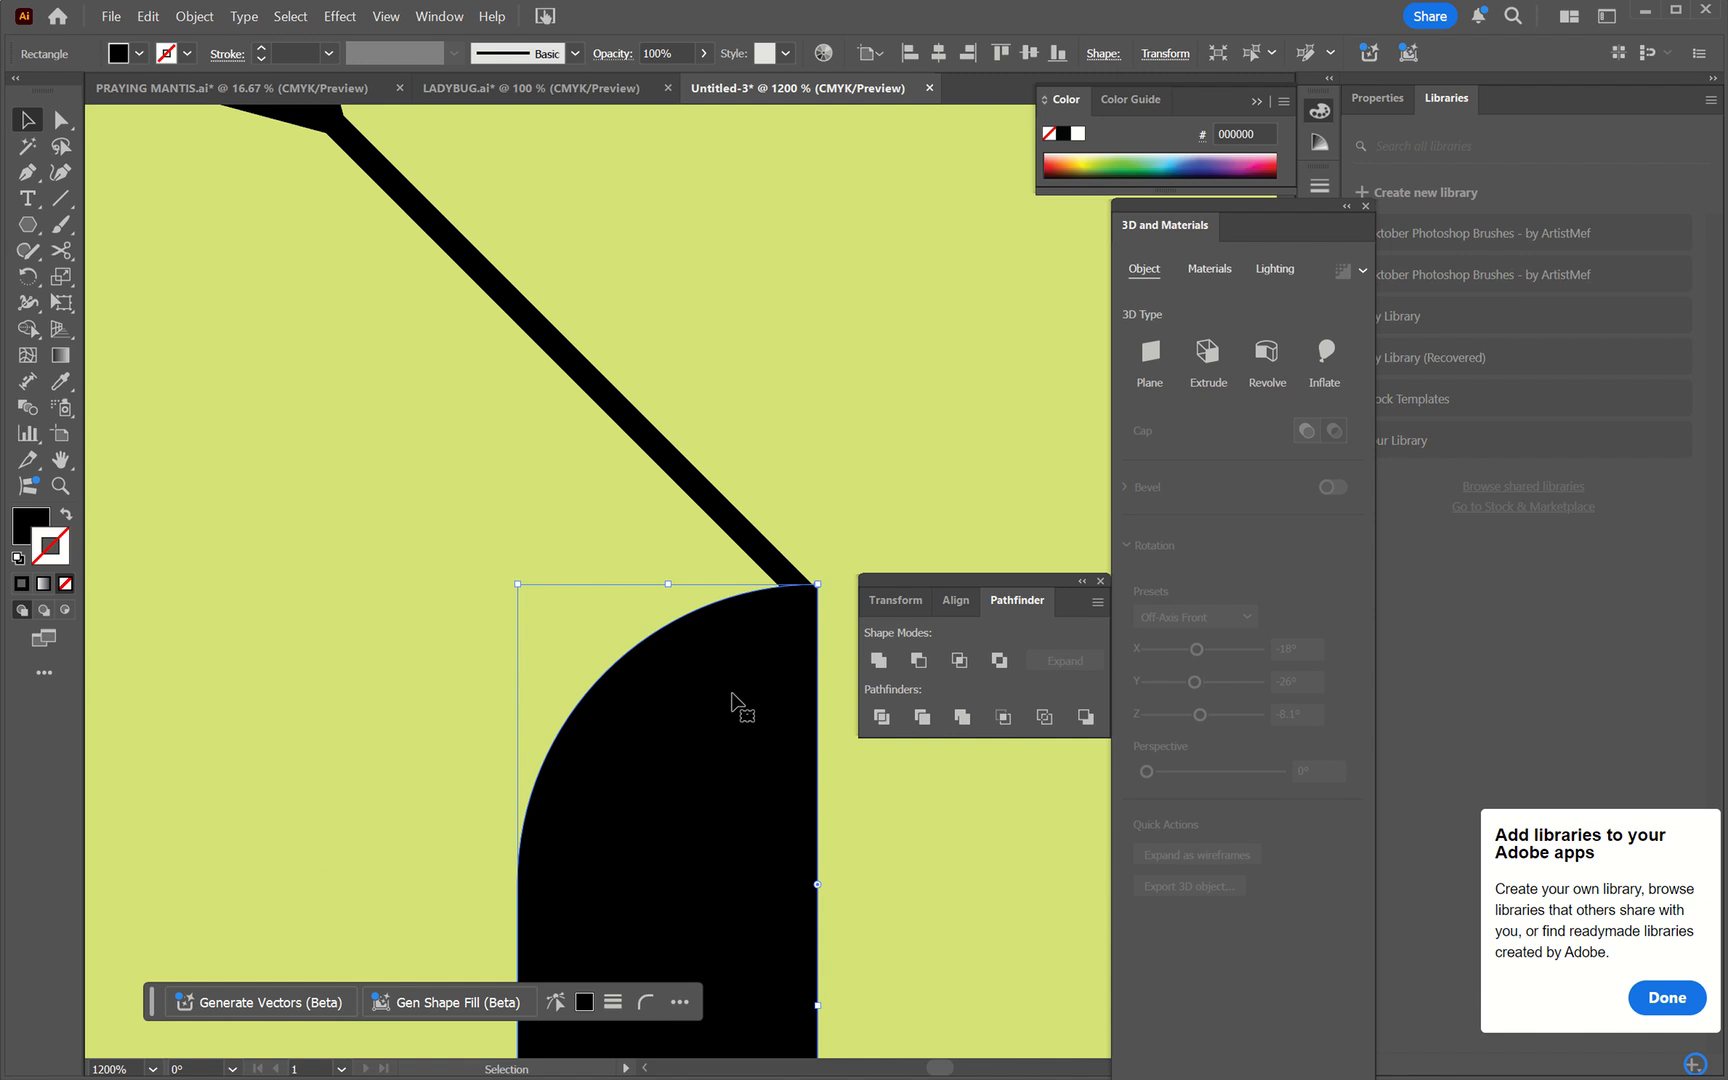
pyautogui.click(777, 562)
pyautogui.moveTo(772, 552); pyautogui.dragTo(774, 556)
# - Unite the rounded segment and the line-and-triangles shape into one complete leg
pyautogui.click(777, 700)
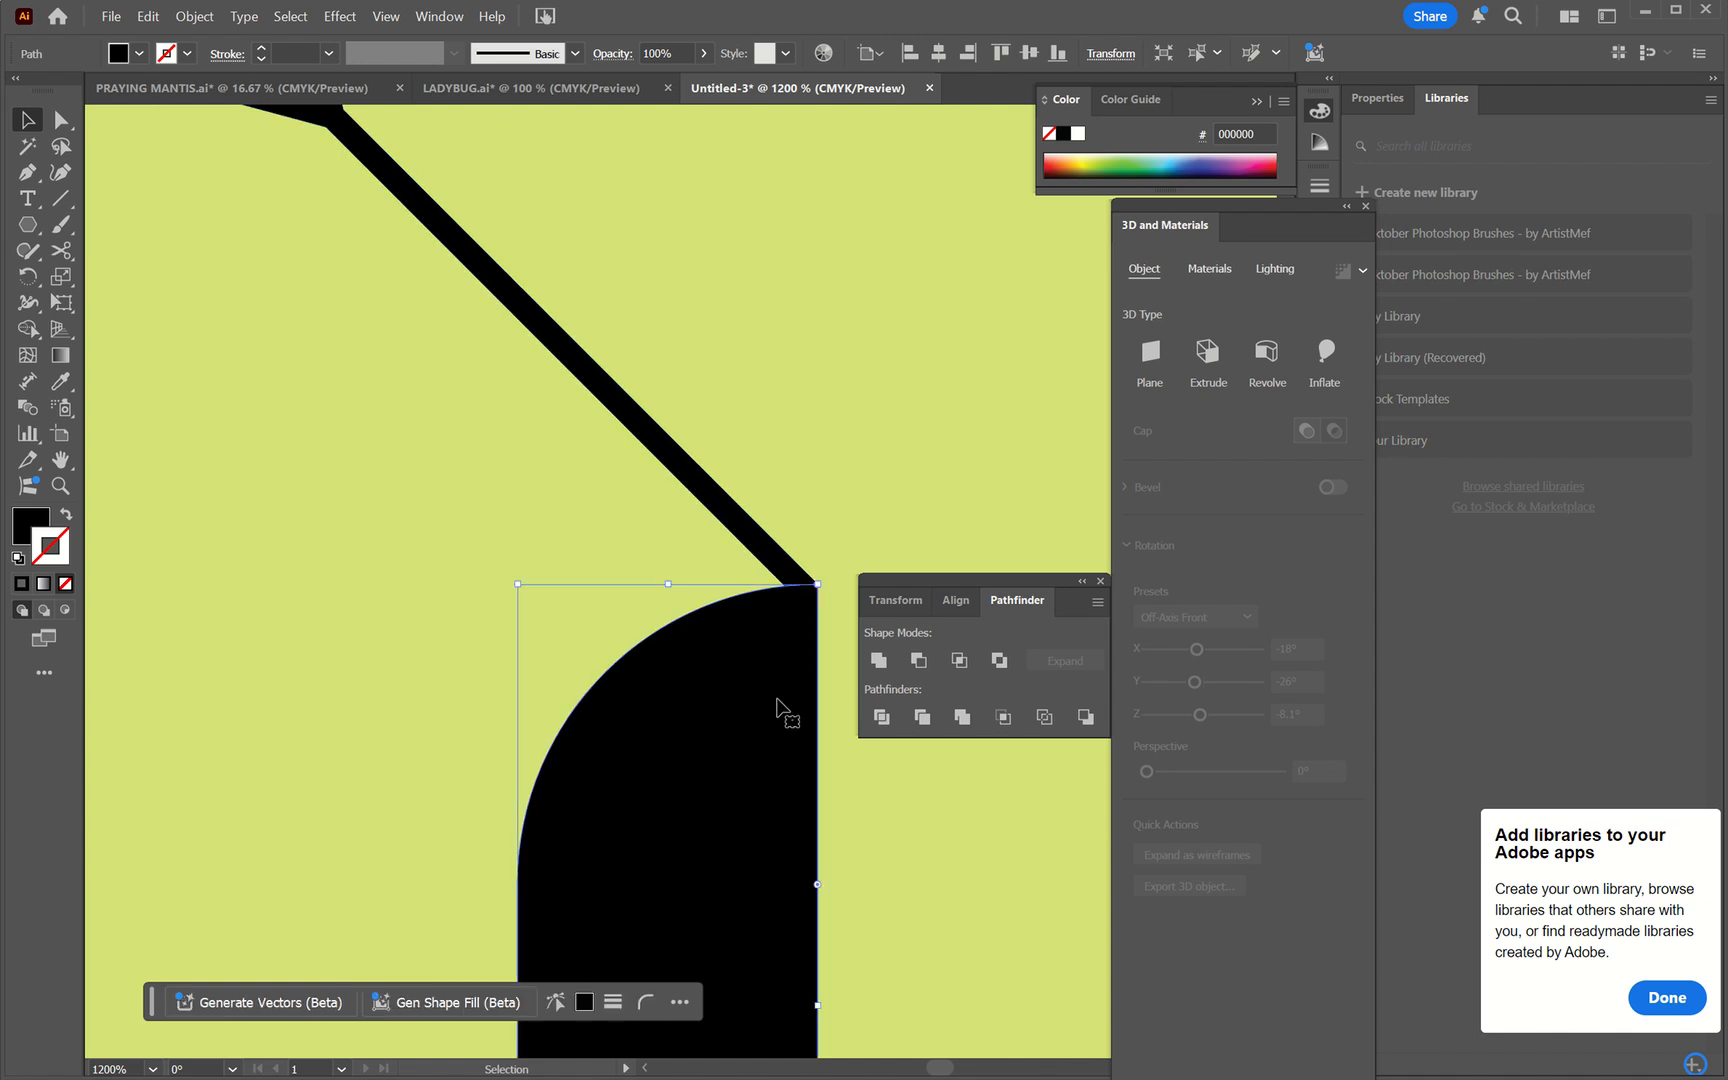
pyautogui.hotkey('ctrl', 'a')
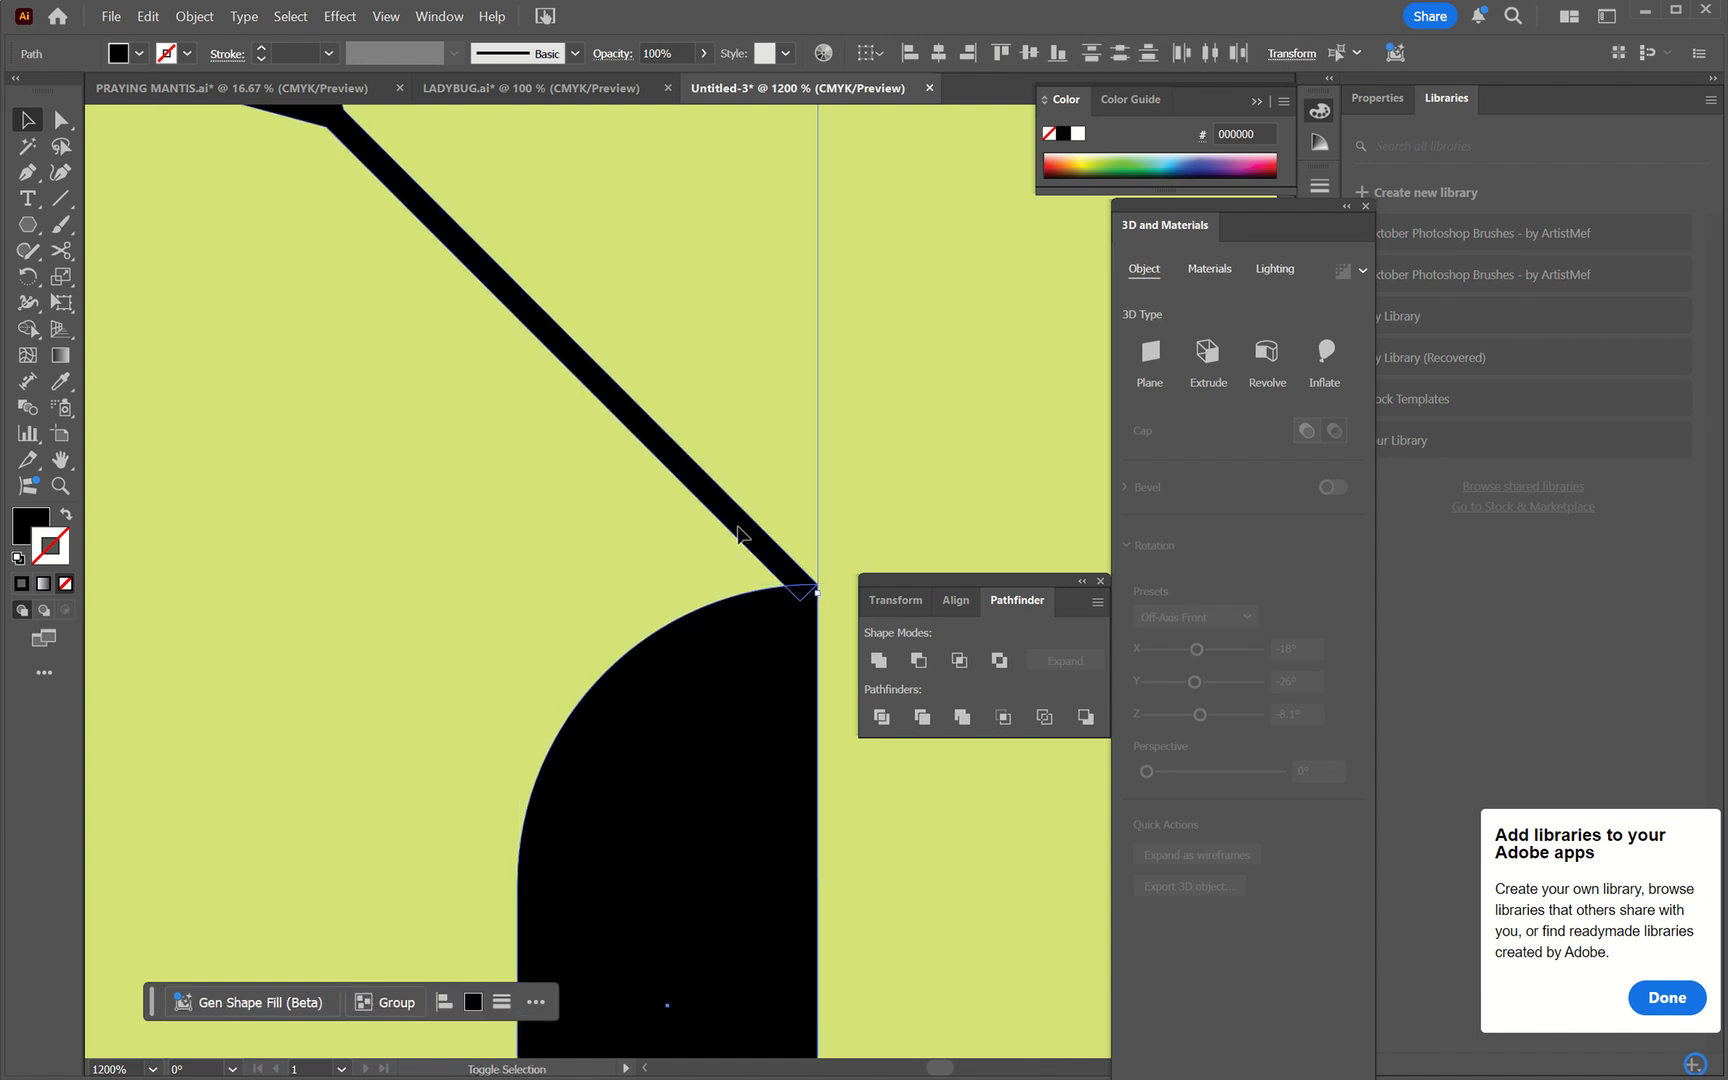
pyautogui.hotkey('ctrl', '-')
pyautogui.hotkey('ctrl', '-')
pyautogui.hotkey('ctrl', '-')
pyautogui.hotkey('ctrl', '-')
pyautogui.hotkey('ctrl', '-')
pyautogui.hotkey('ctrl', '-')
pyautogui.hotkey('ctrl', '-')
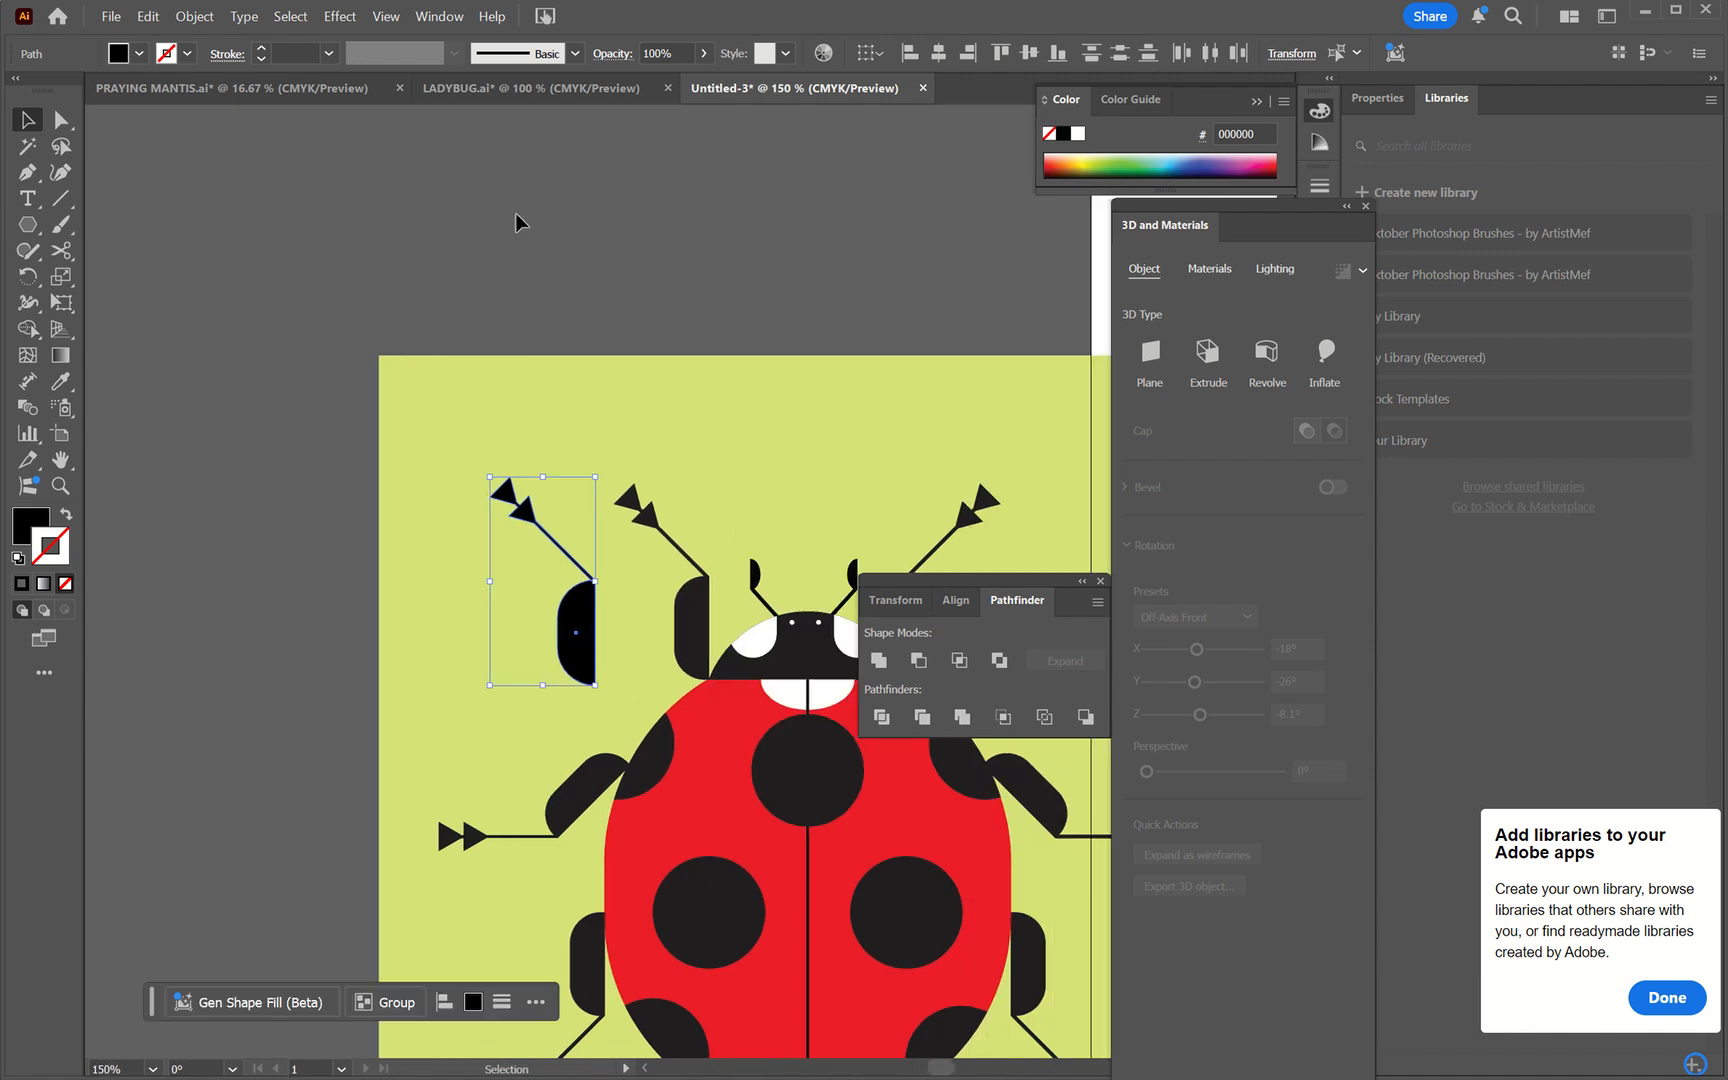
pyautogui.click(880, 661)
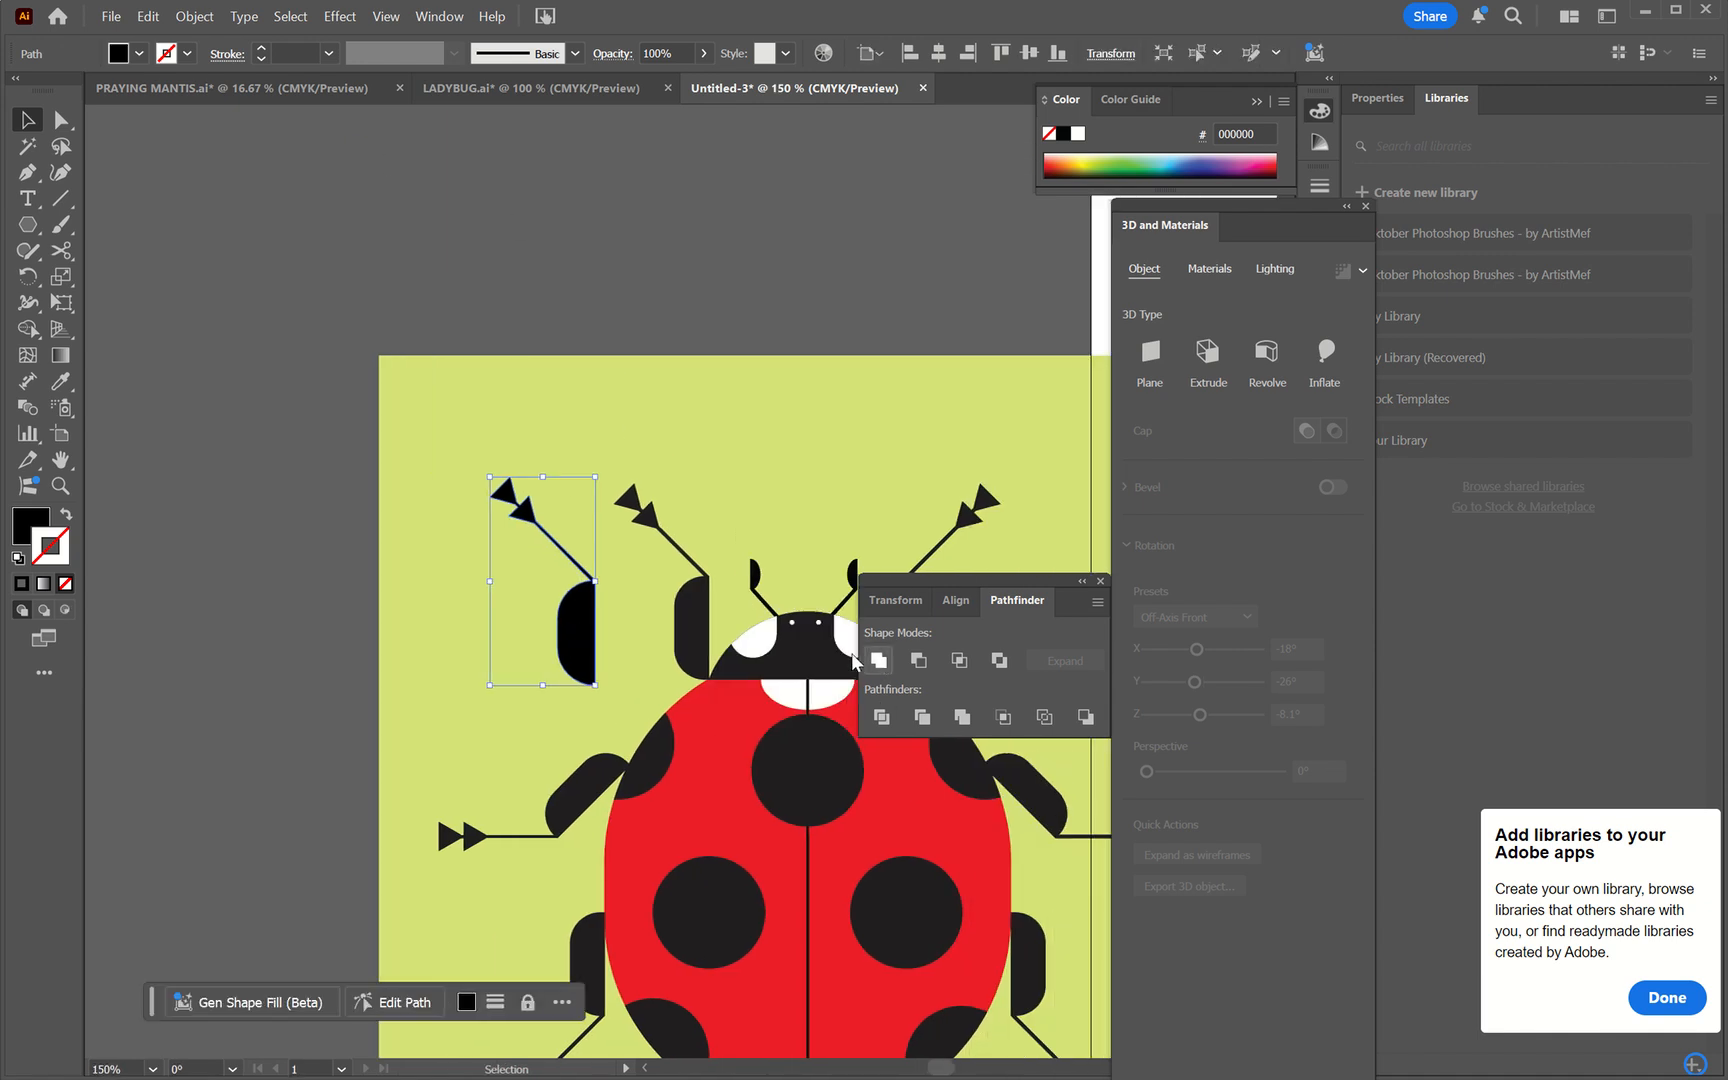
# - Move the united leg off the reference picture and onto the artboard beside the new ladybug's head
pyautogui.click(497, 240)
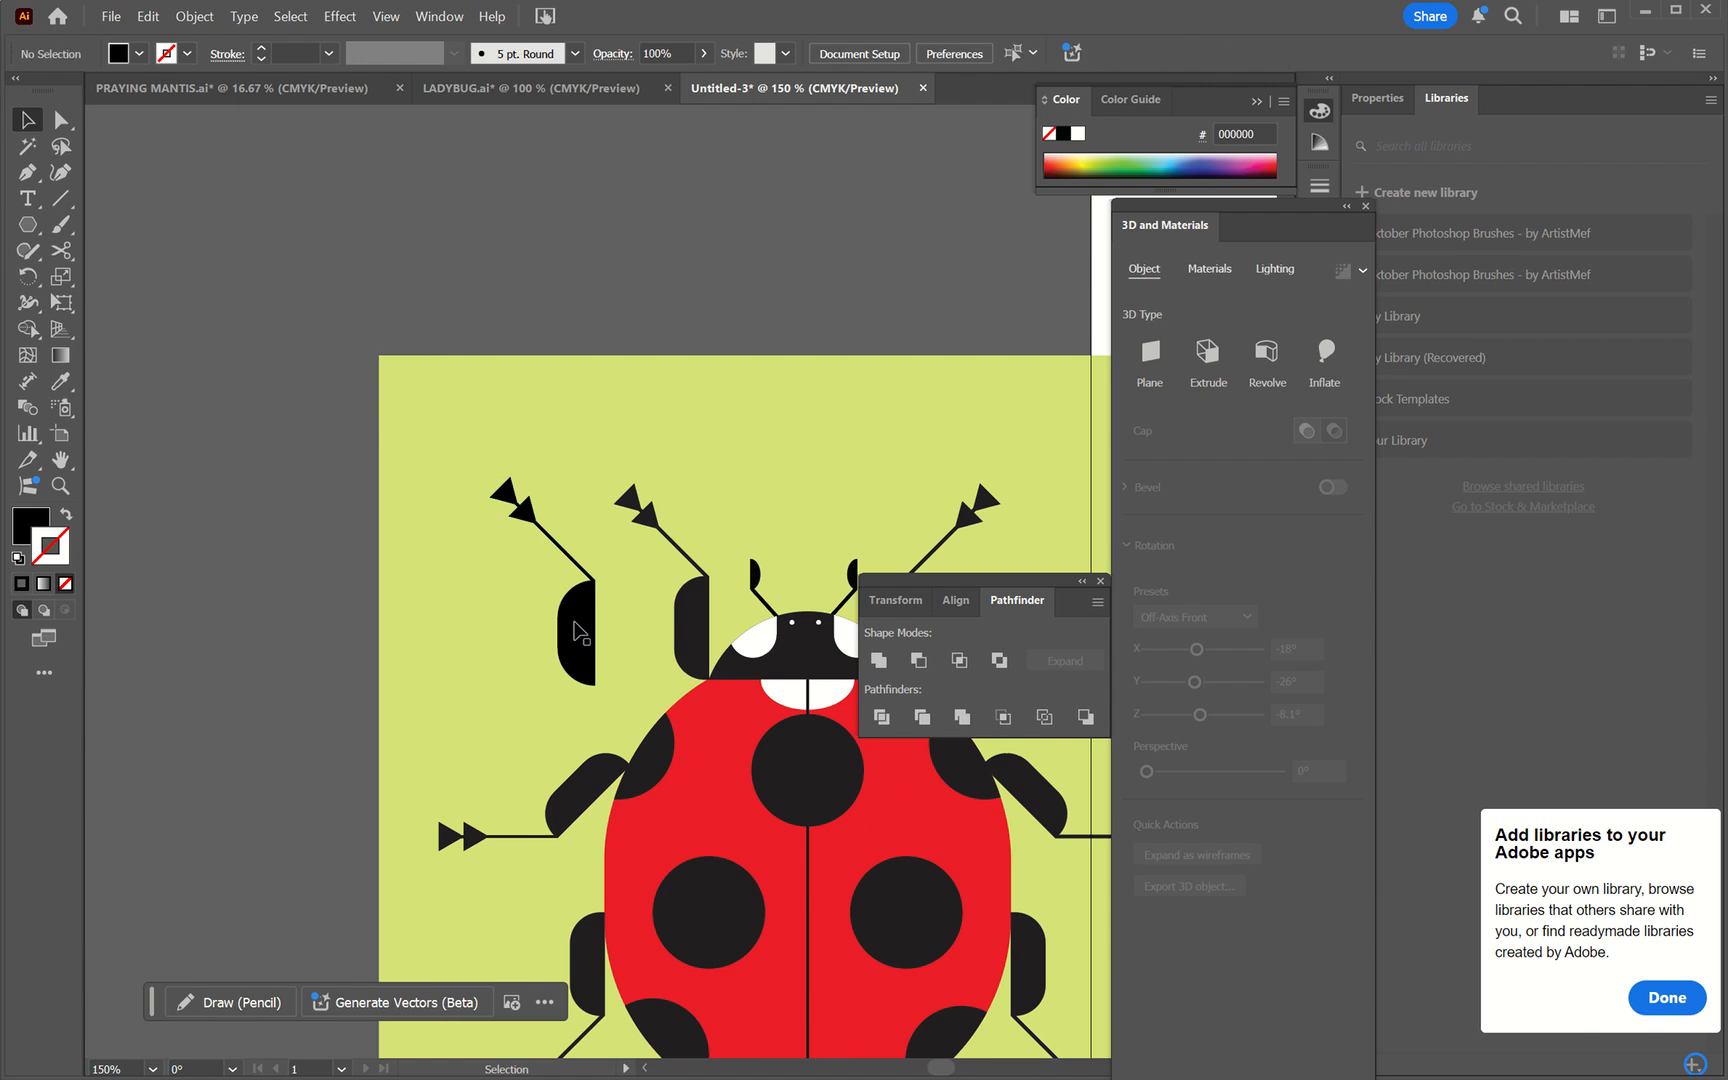
pyautogui.moveTo(577, 632); pyautogui.dragTo(895, 355)
pyautogui.hscroll(5, 895, 355)
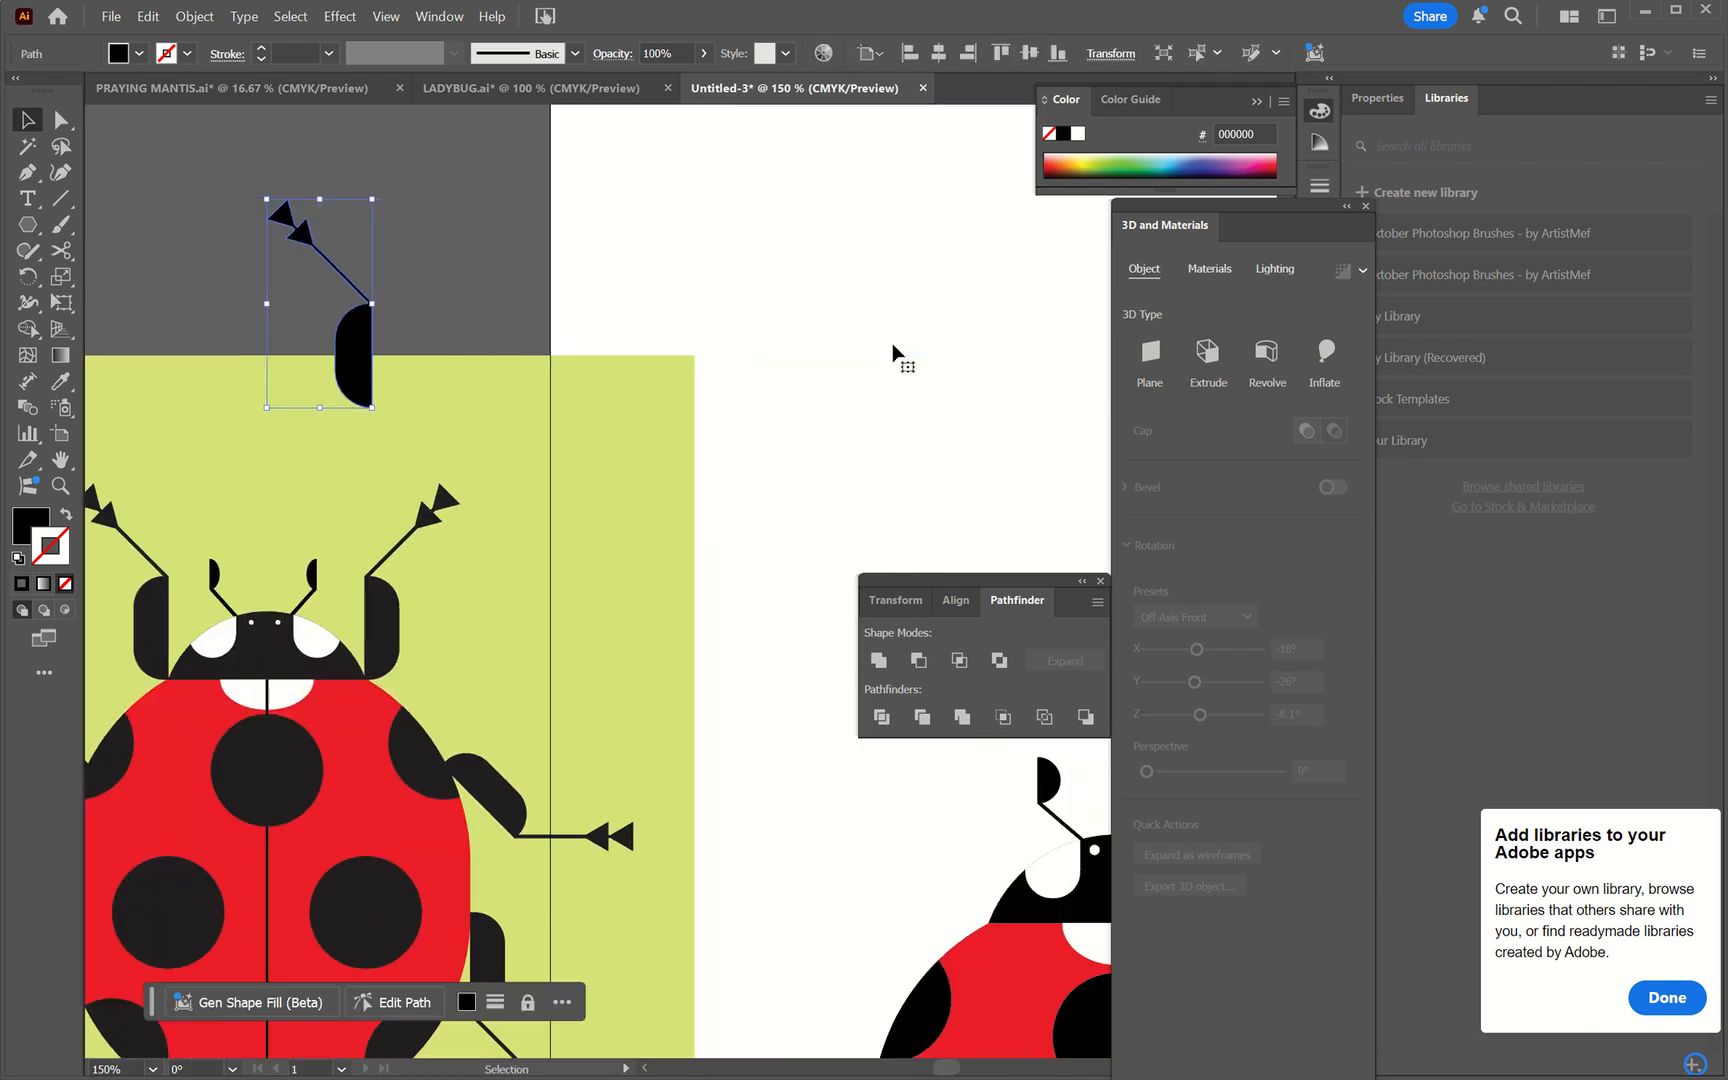
pyautogui.moveTo(365, 358); pyautogui.dragTo(857, 867)
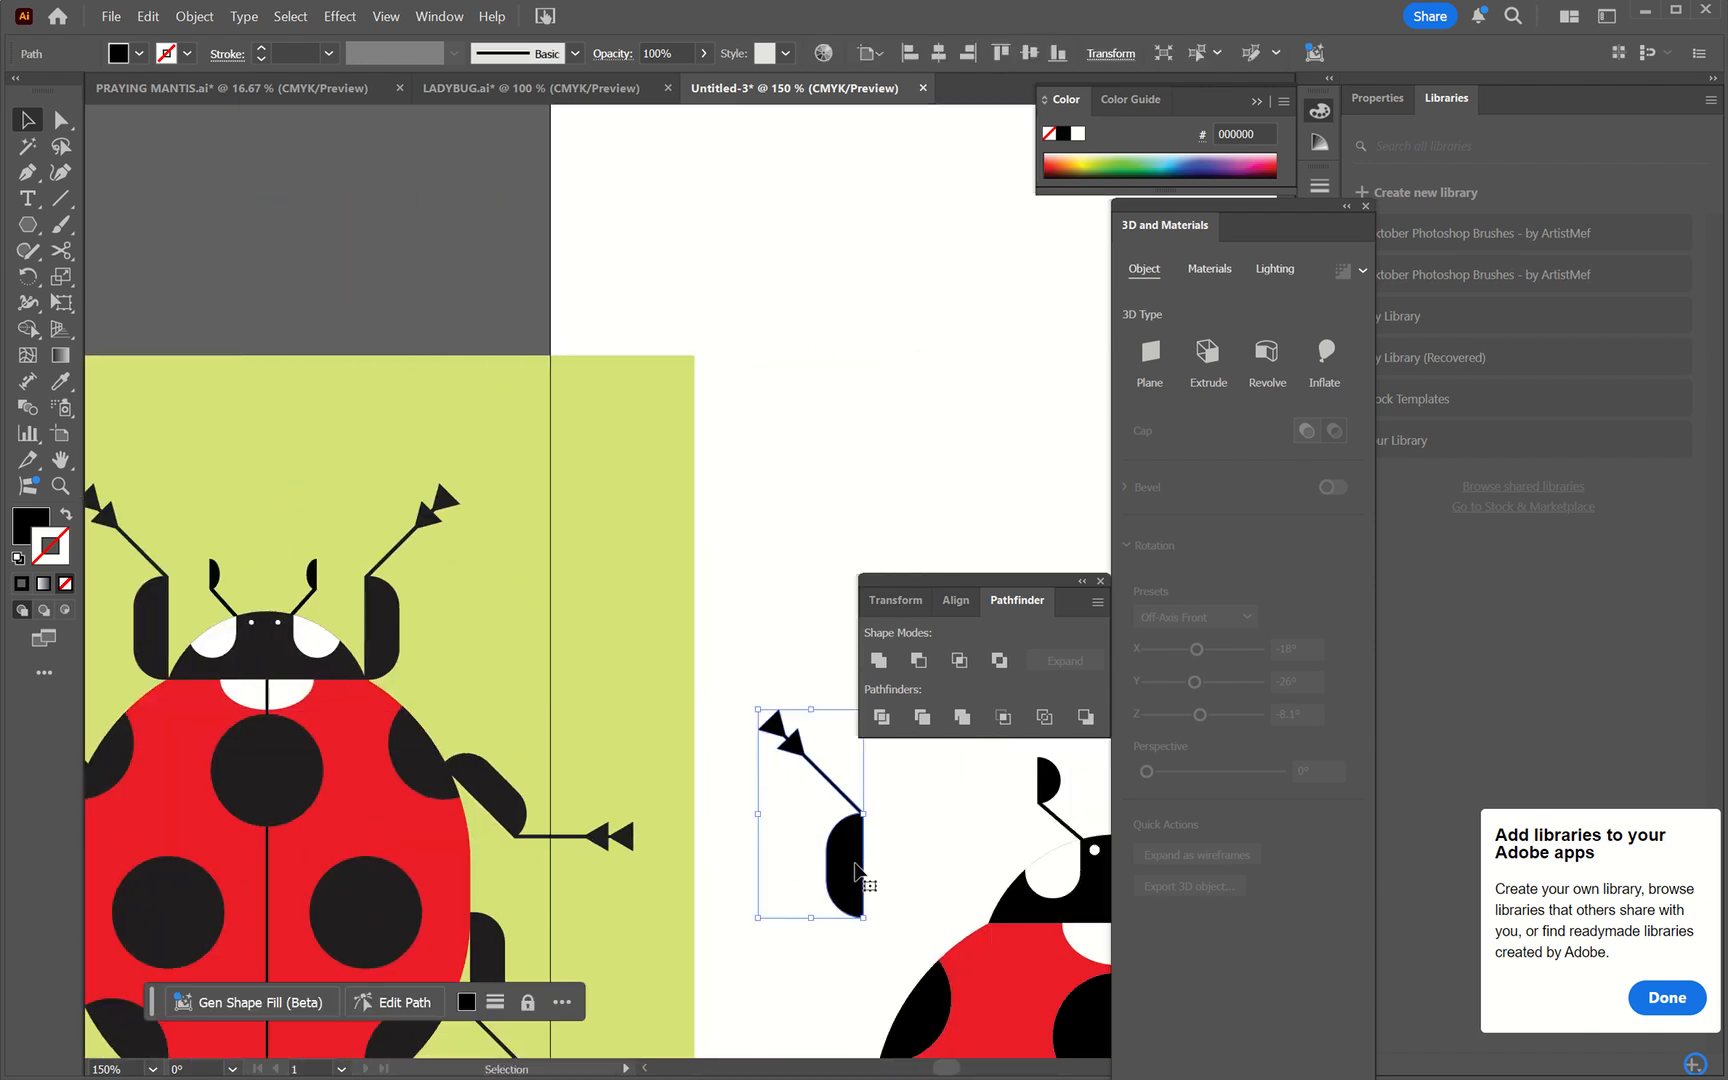
pyautogui.hscroll(4, 857, 867)
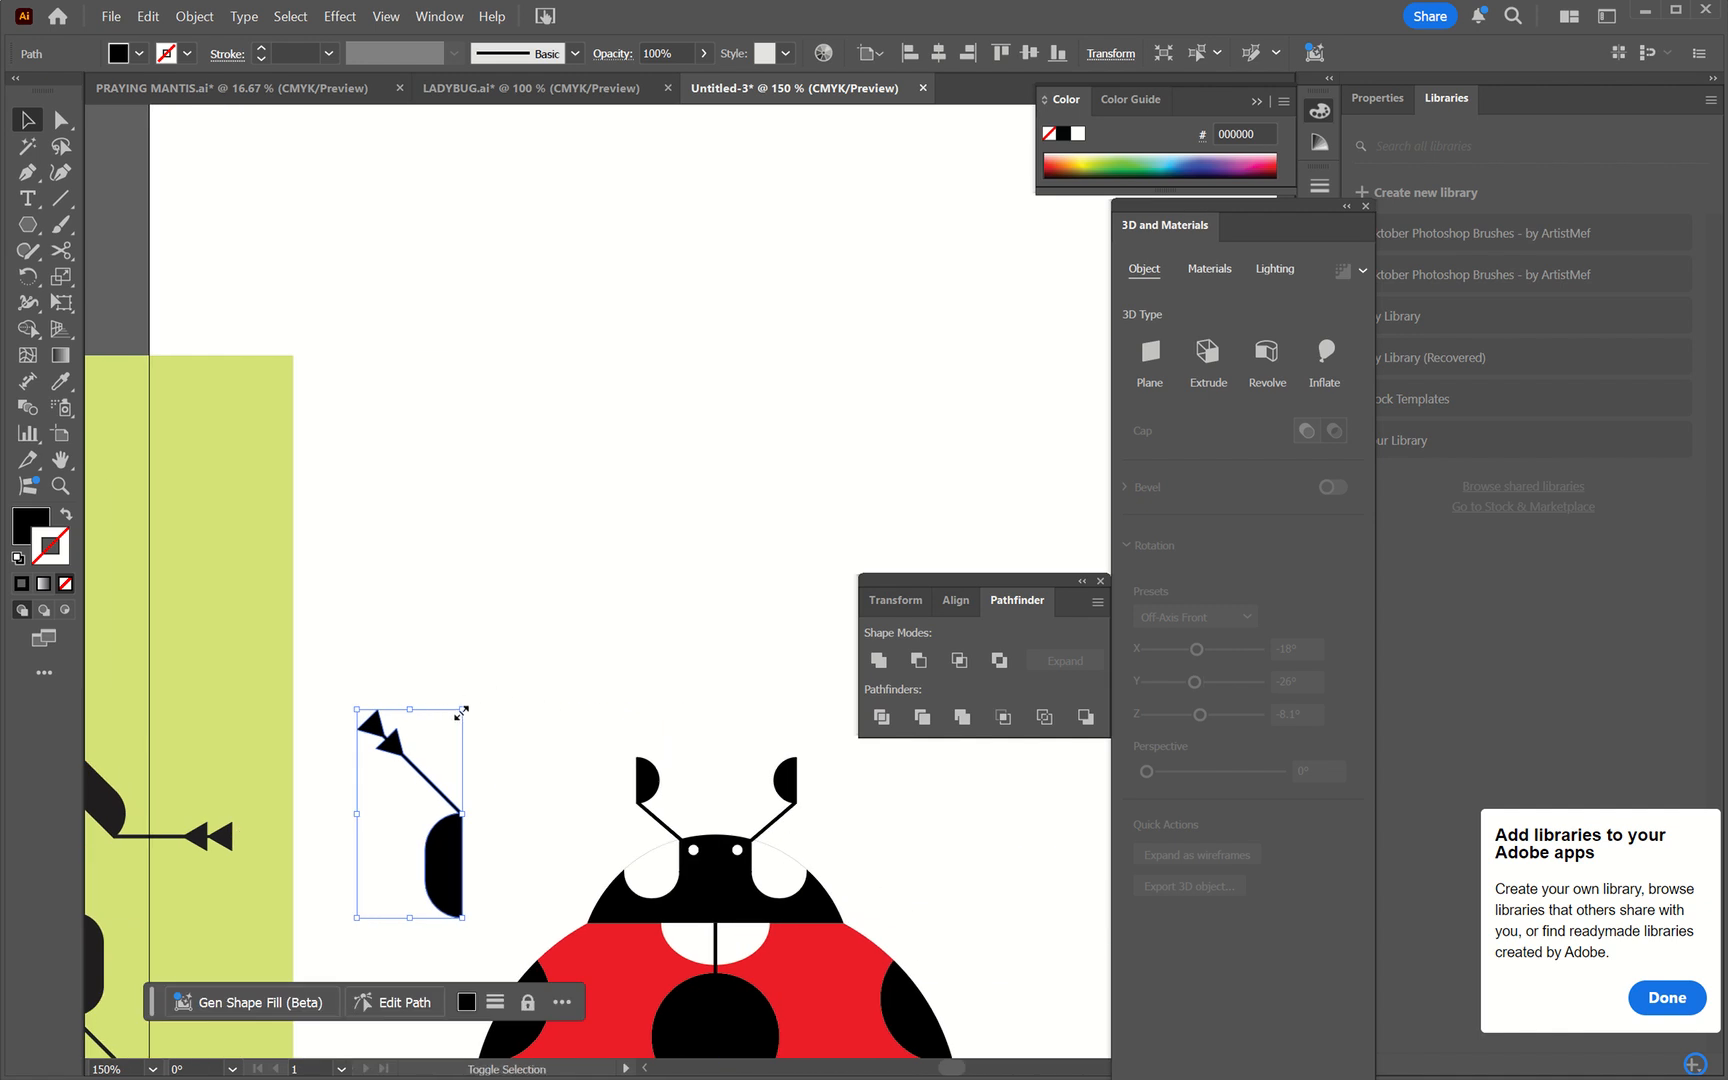
# - Enlarge the leg proportionally to suit the new ladybug and set its rounded segment against the left side of the head
pyautogui.moveTo(461, 711); pyautogui.dragTo(535, 580)
pyautogui.moveTo(515, 842); pyautogui.dragTo(565, 842)
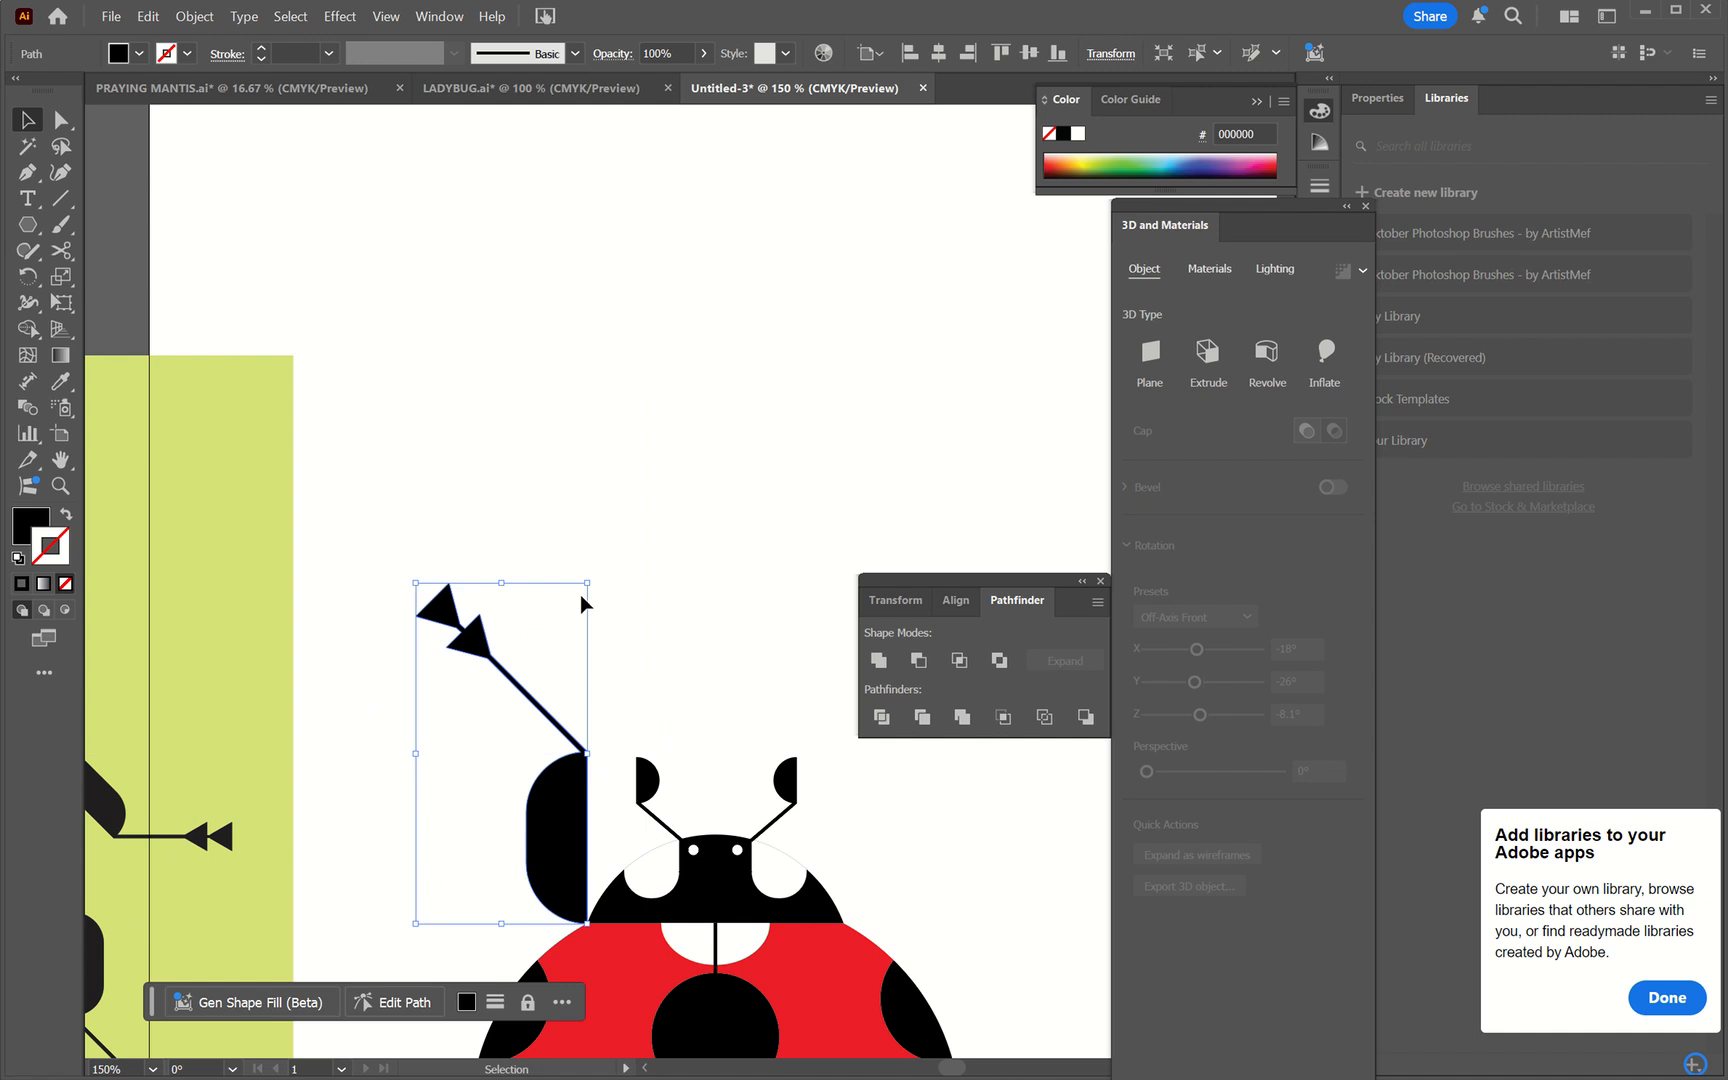
pyautogui.moveTo(585, 588); pyautogui.dragTo(565, 624)
pyautogui.rightClick(527, 905)
pyautogui.click(405, 842)
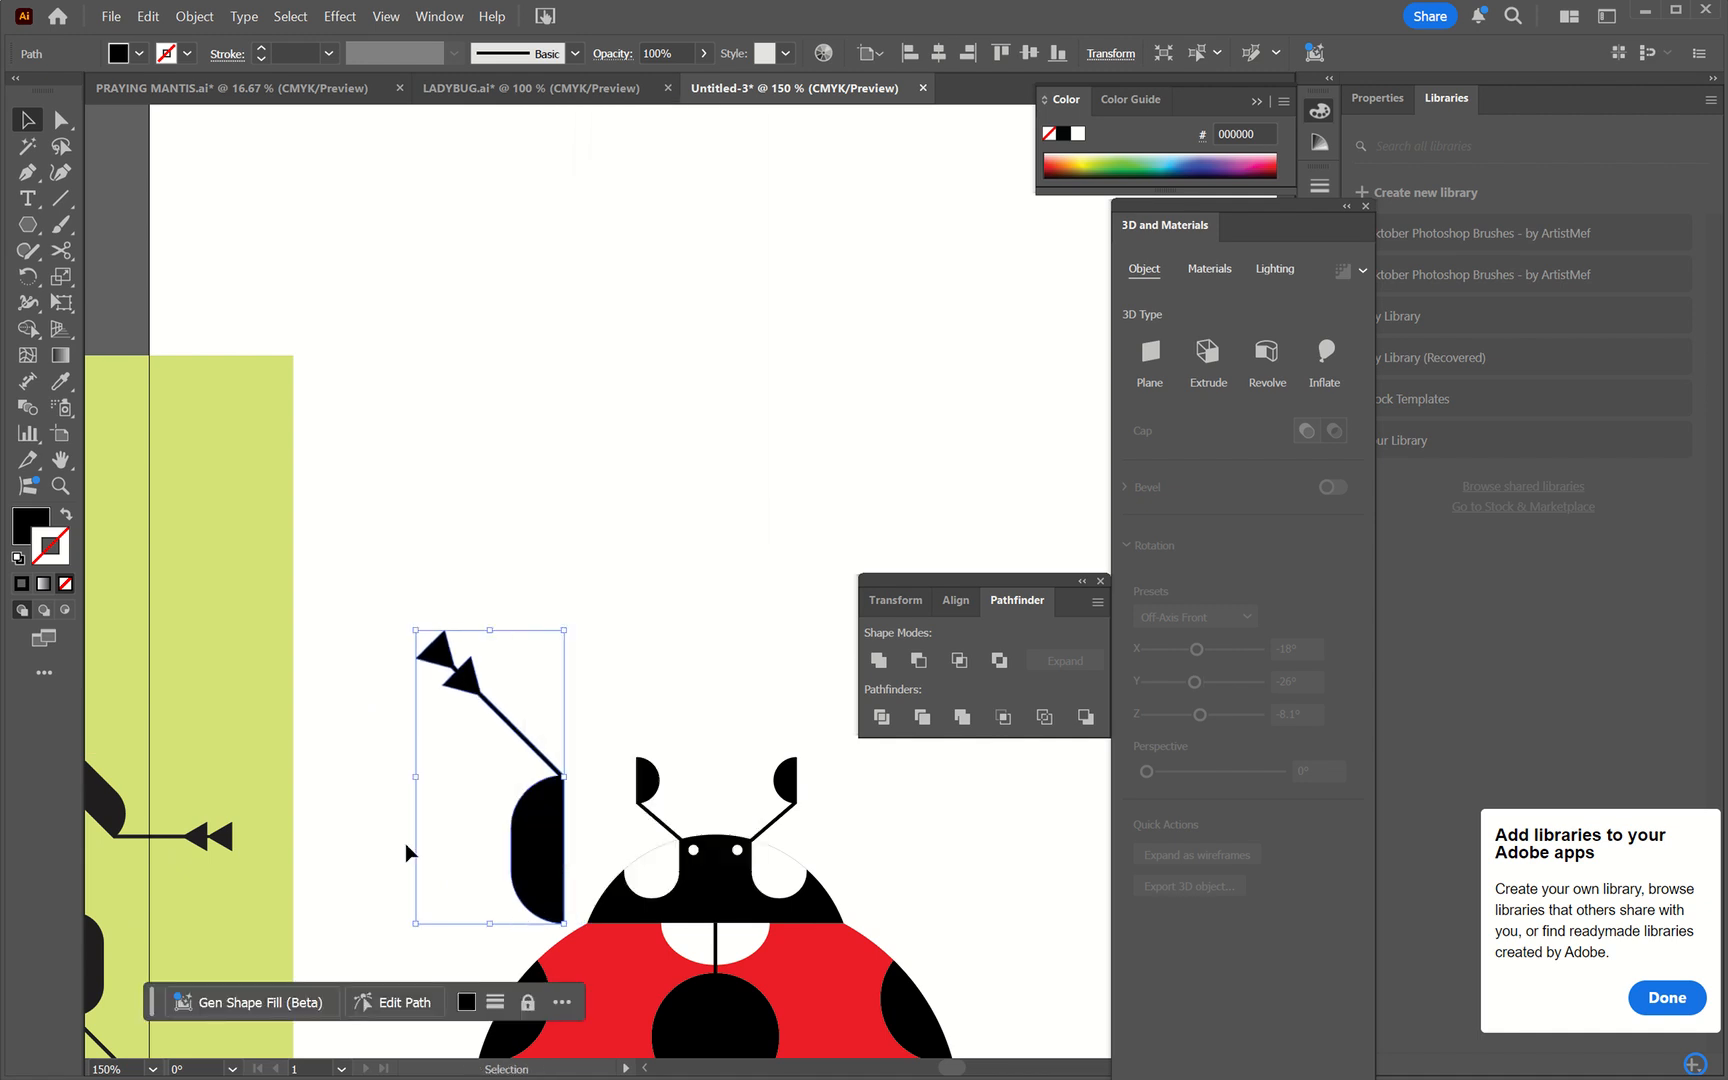
pyautogui.click(405, 842)
pyautogui.moveTo(545, 870); pyautogui.dragTo(570, 870)
# - Reflect a copy of the upper left leg across the vertical axis and place it against the right side of the head
pyautogui.hotkey('ctrl', '-')
pyautogui.hotkey('ctrl', '-')
pyautogui.hotkey('ctrl', '-')
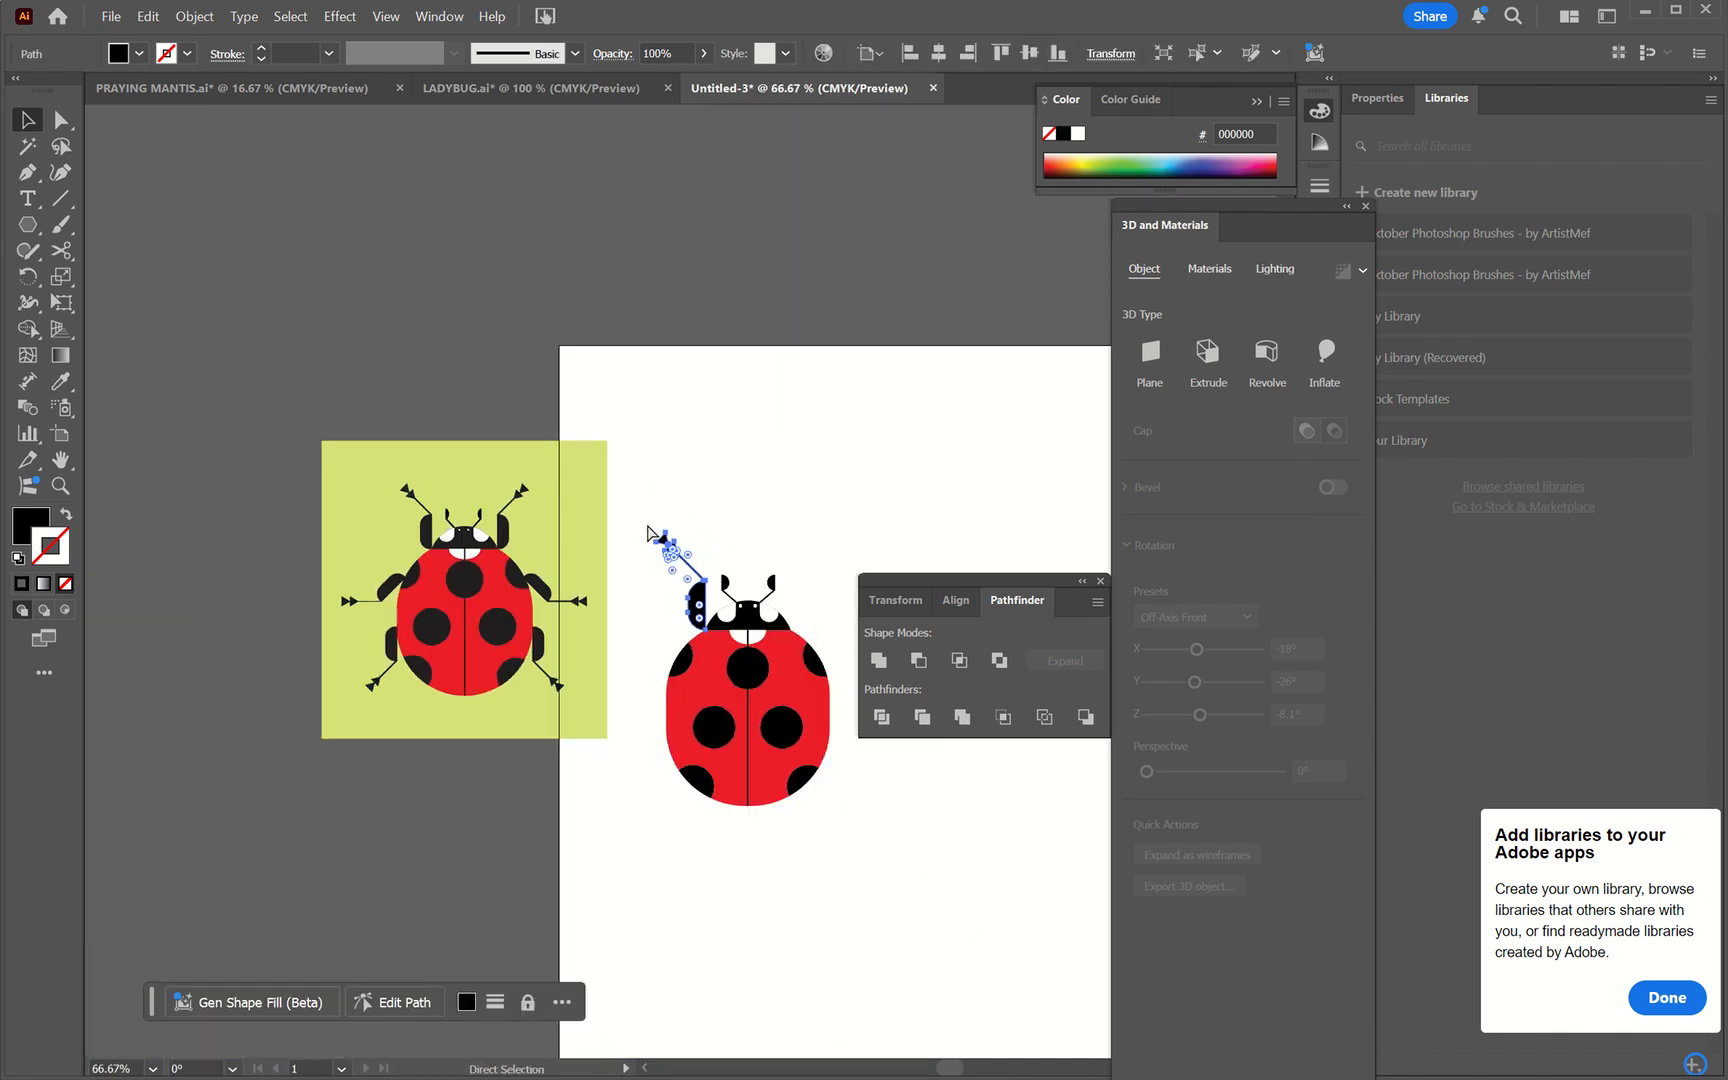
pyautogui.click(619, 480)
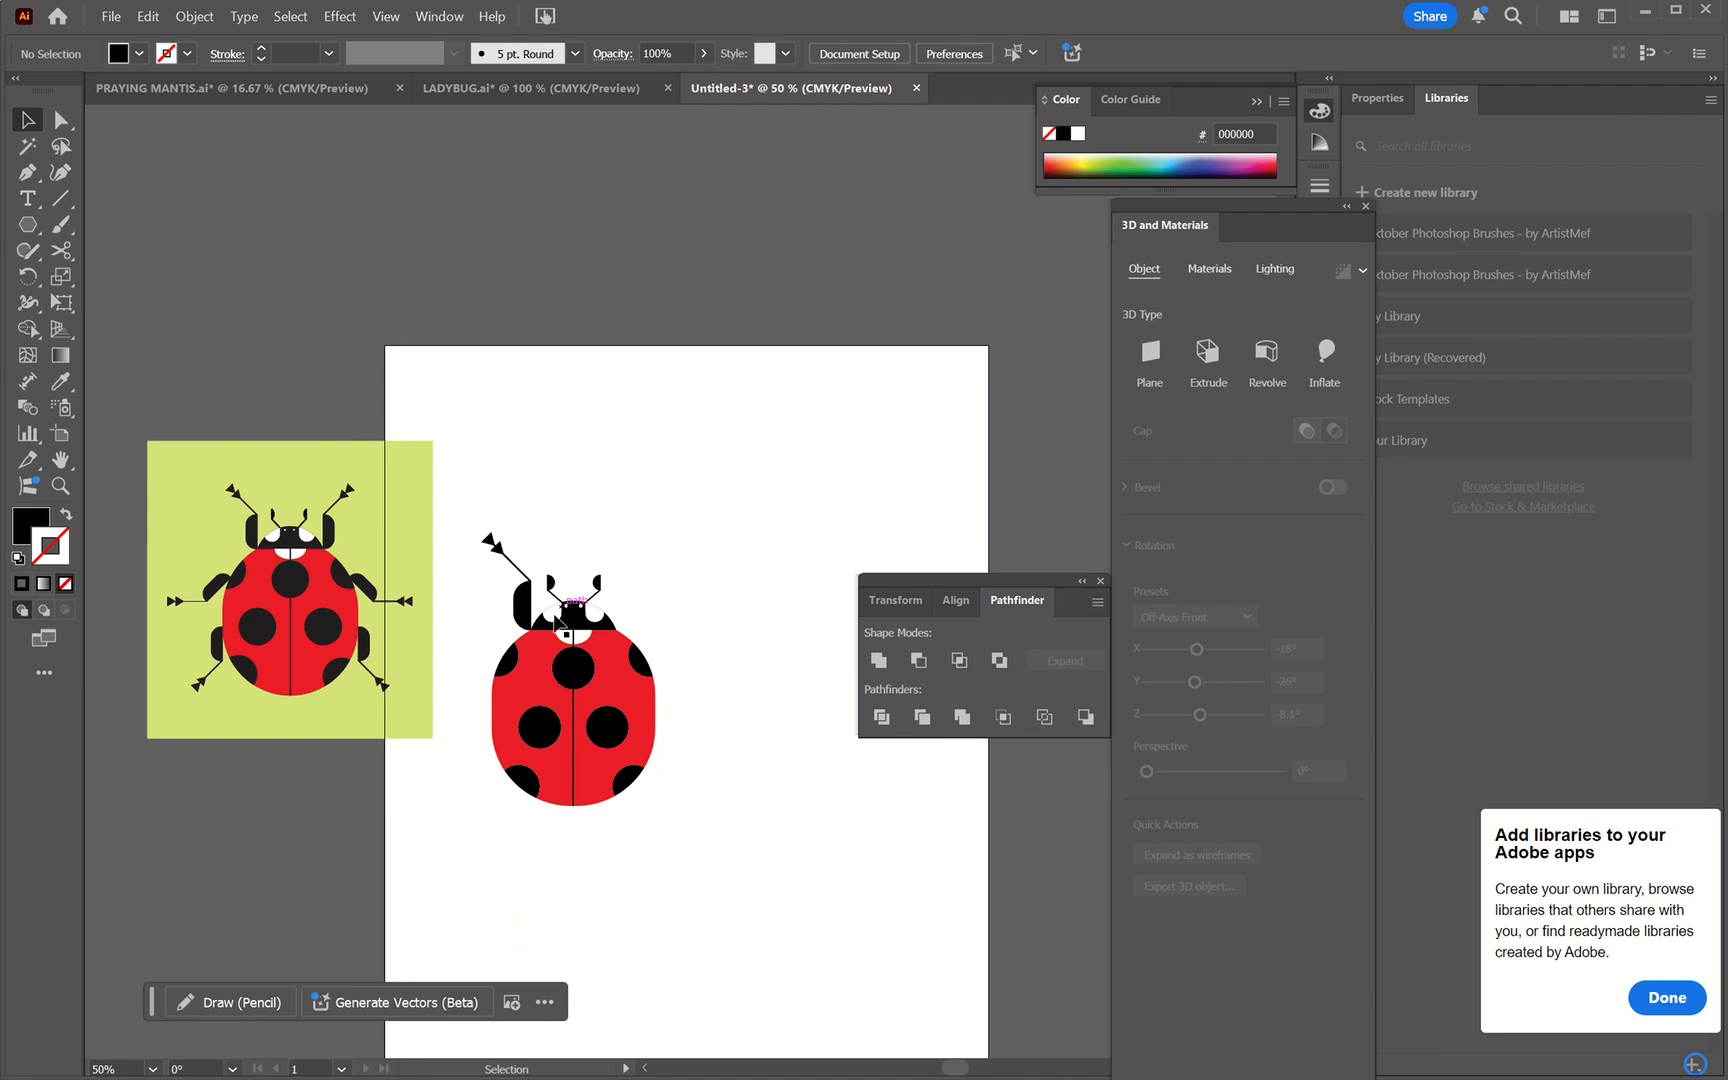
pyautogui.click(520, 612)
pyautogui.click(194, 16)
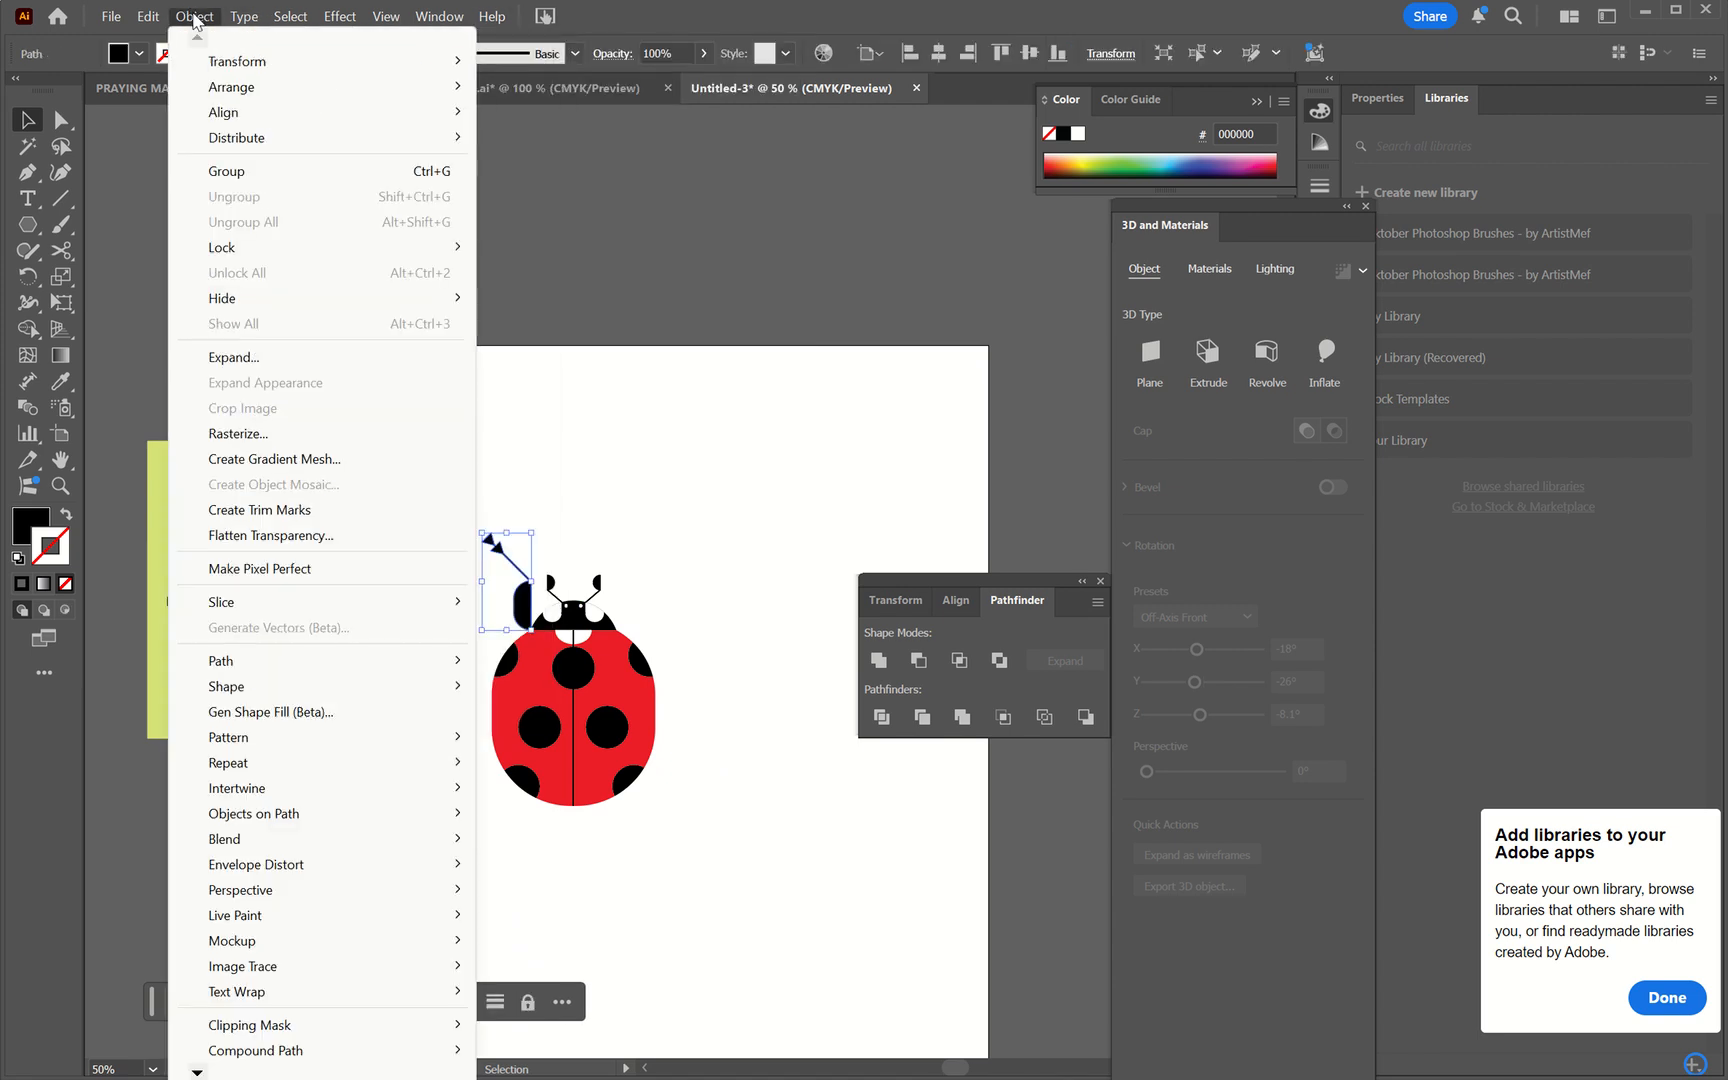
pyautogui.moveTo(225, 63)
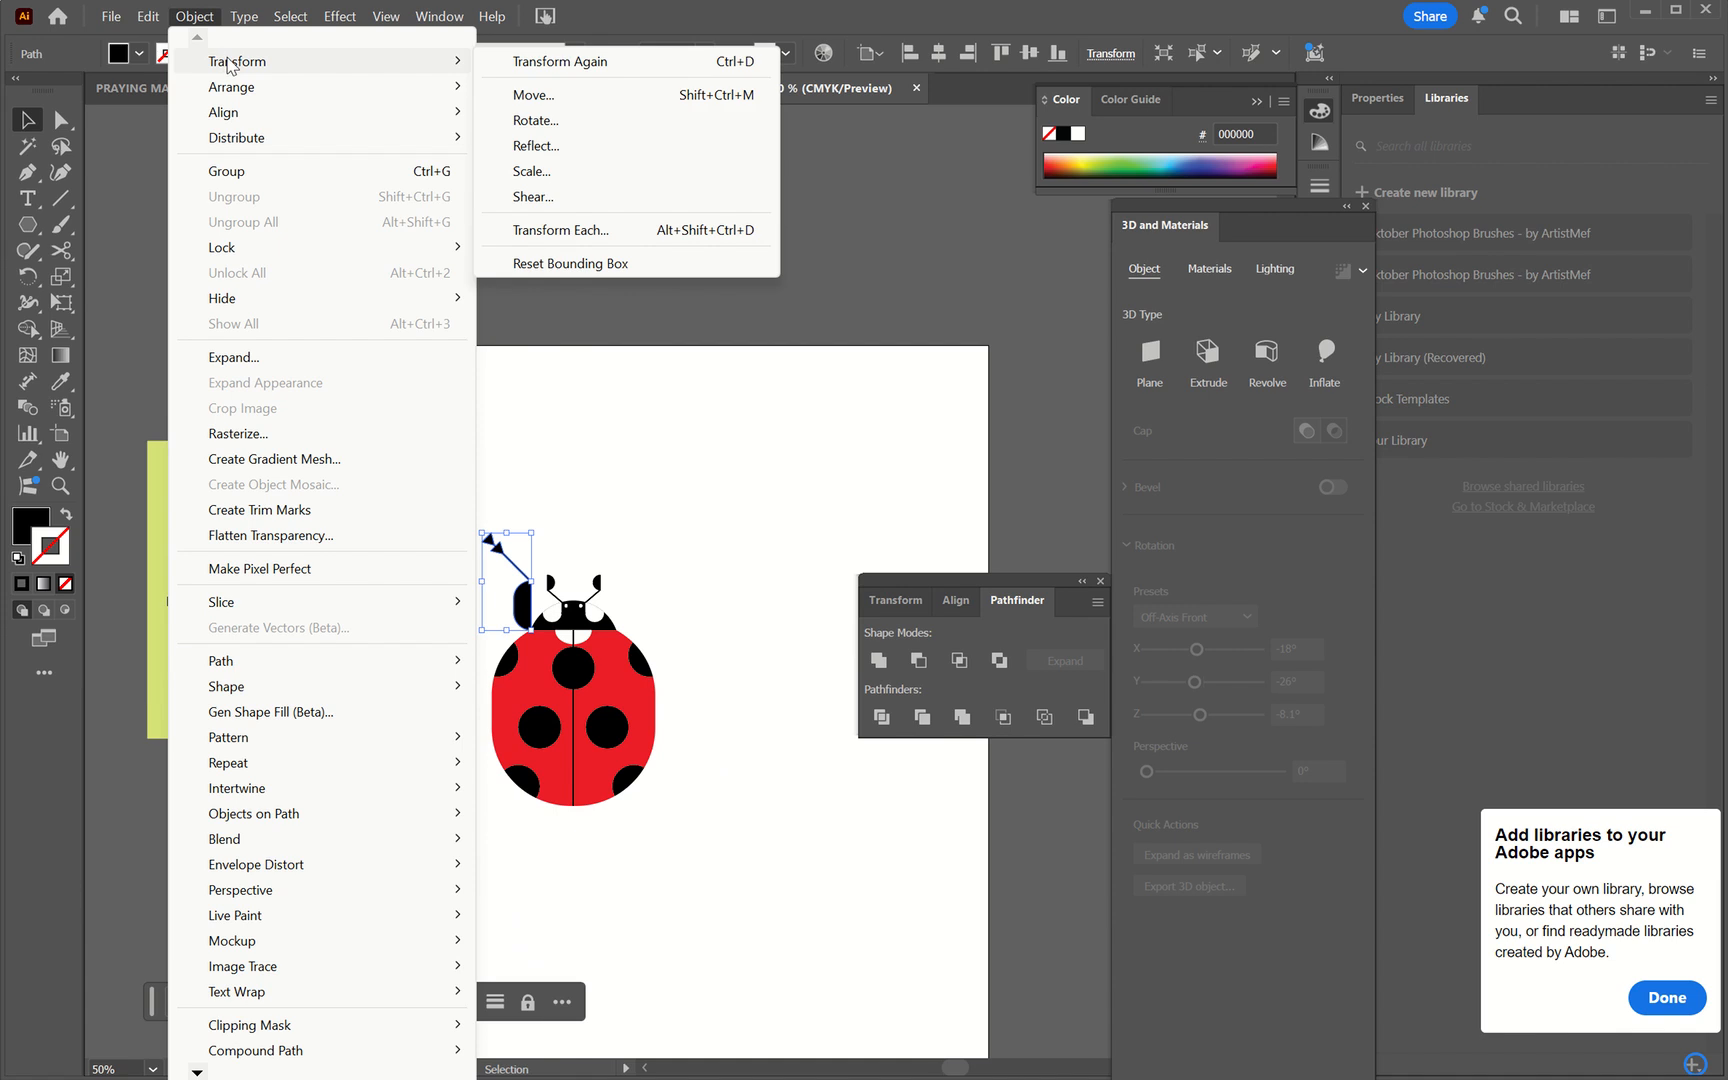
pyautogui.click(527, 149)
pyautogui.click(736, 477)
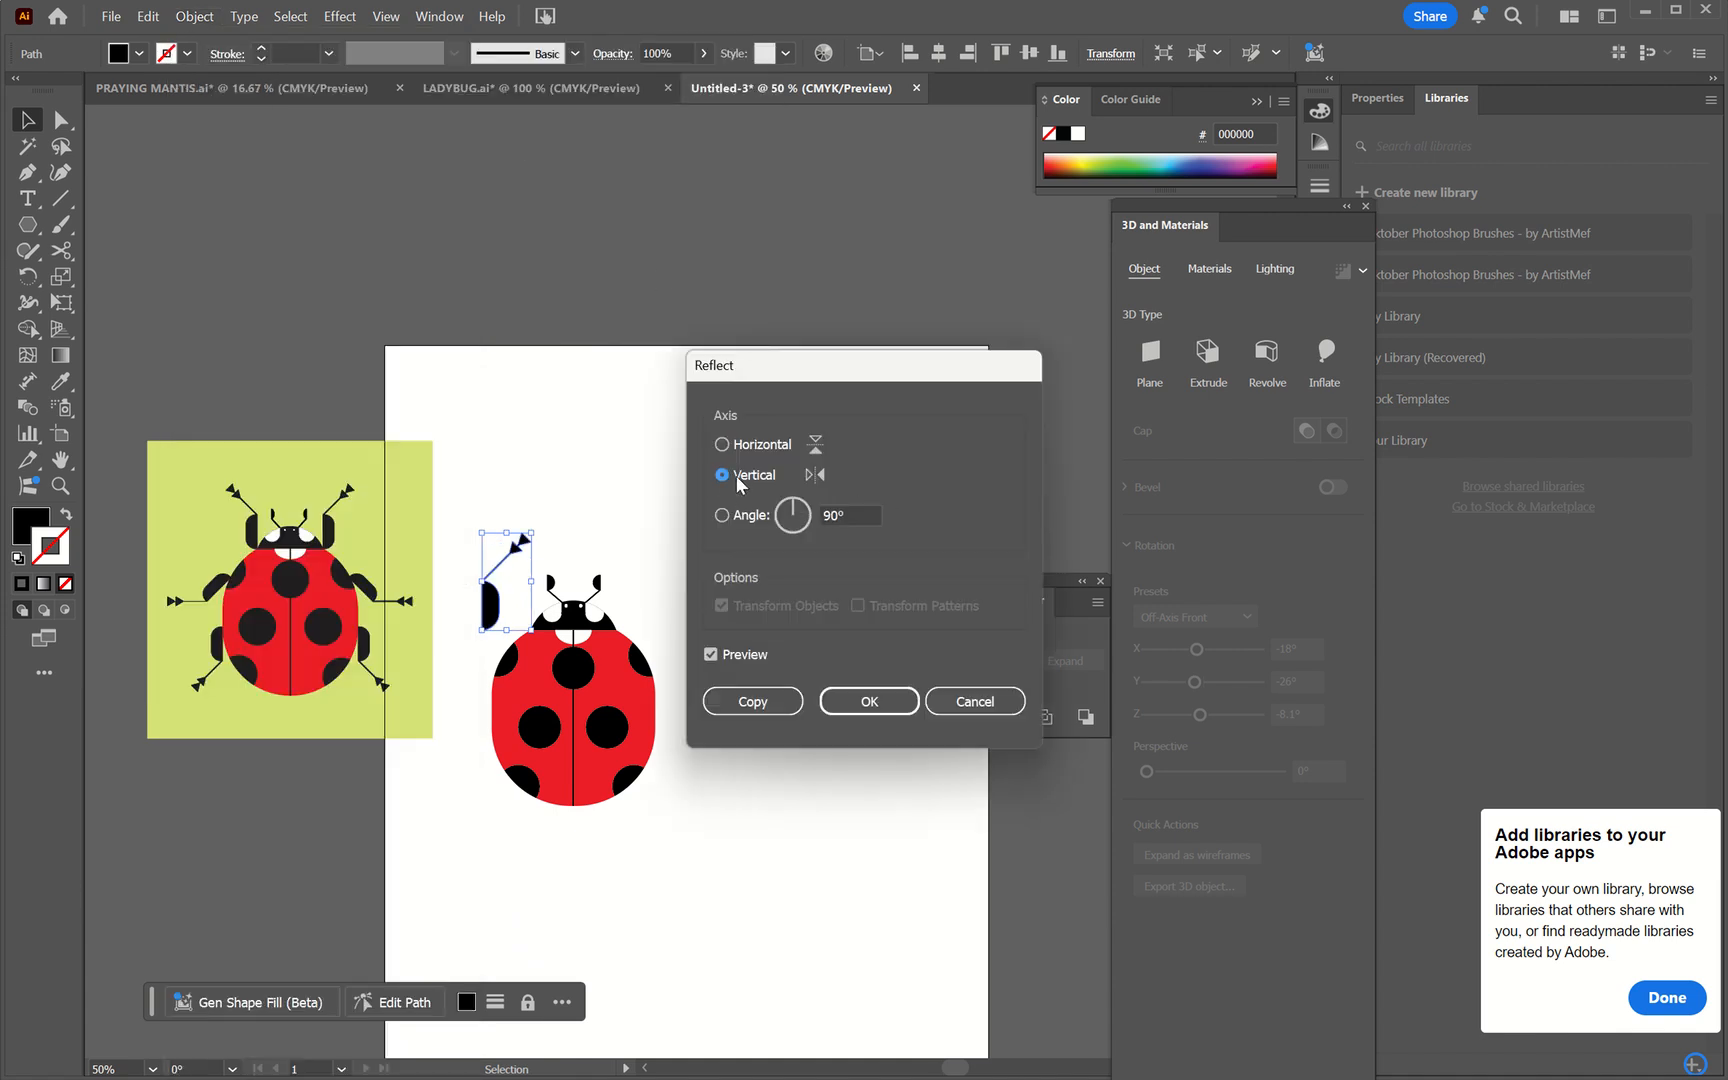
pyautogui.click(778, 705)
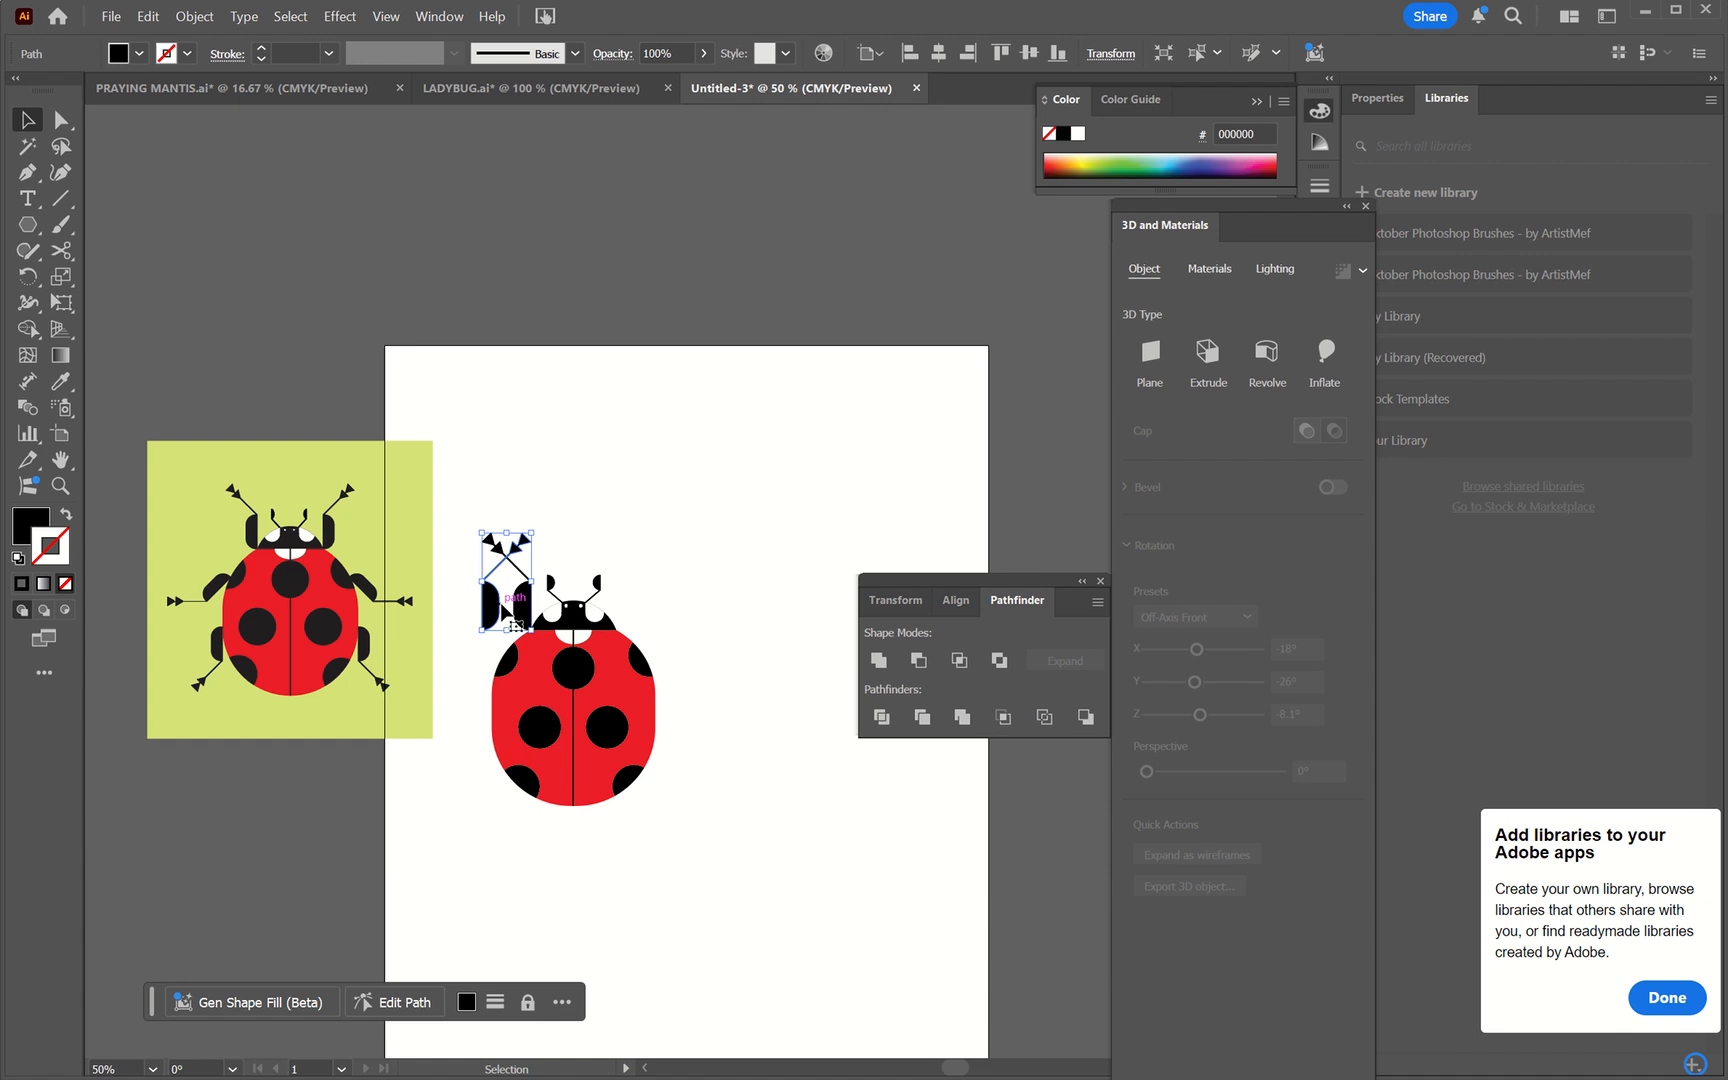
pyautogui.moveTo(503, 615); pyautogui.dragTo(624, 620)
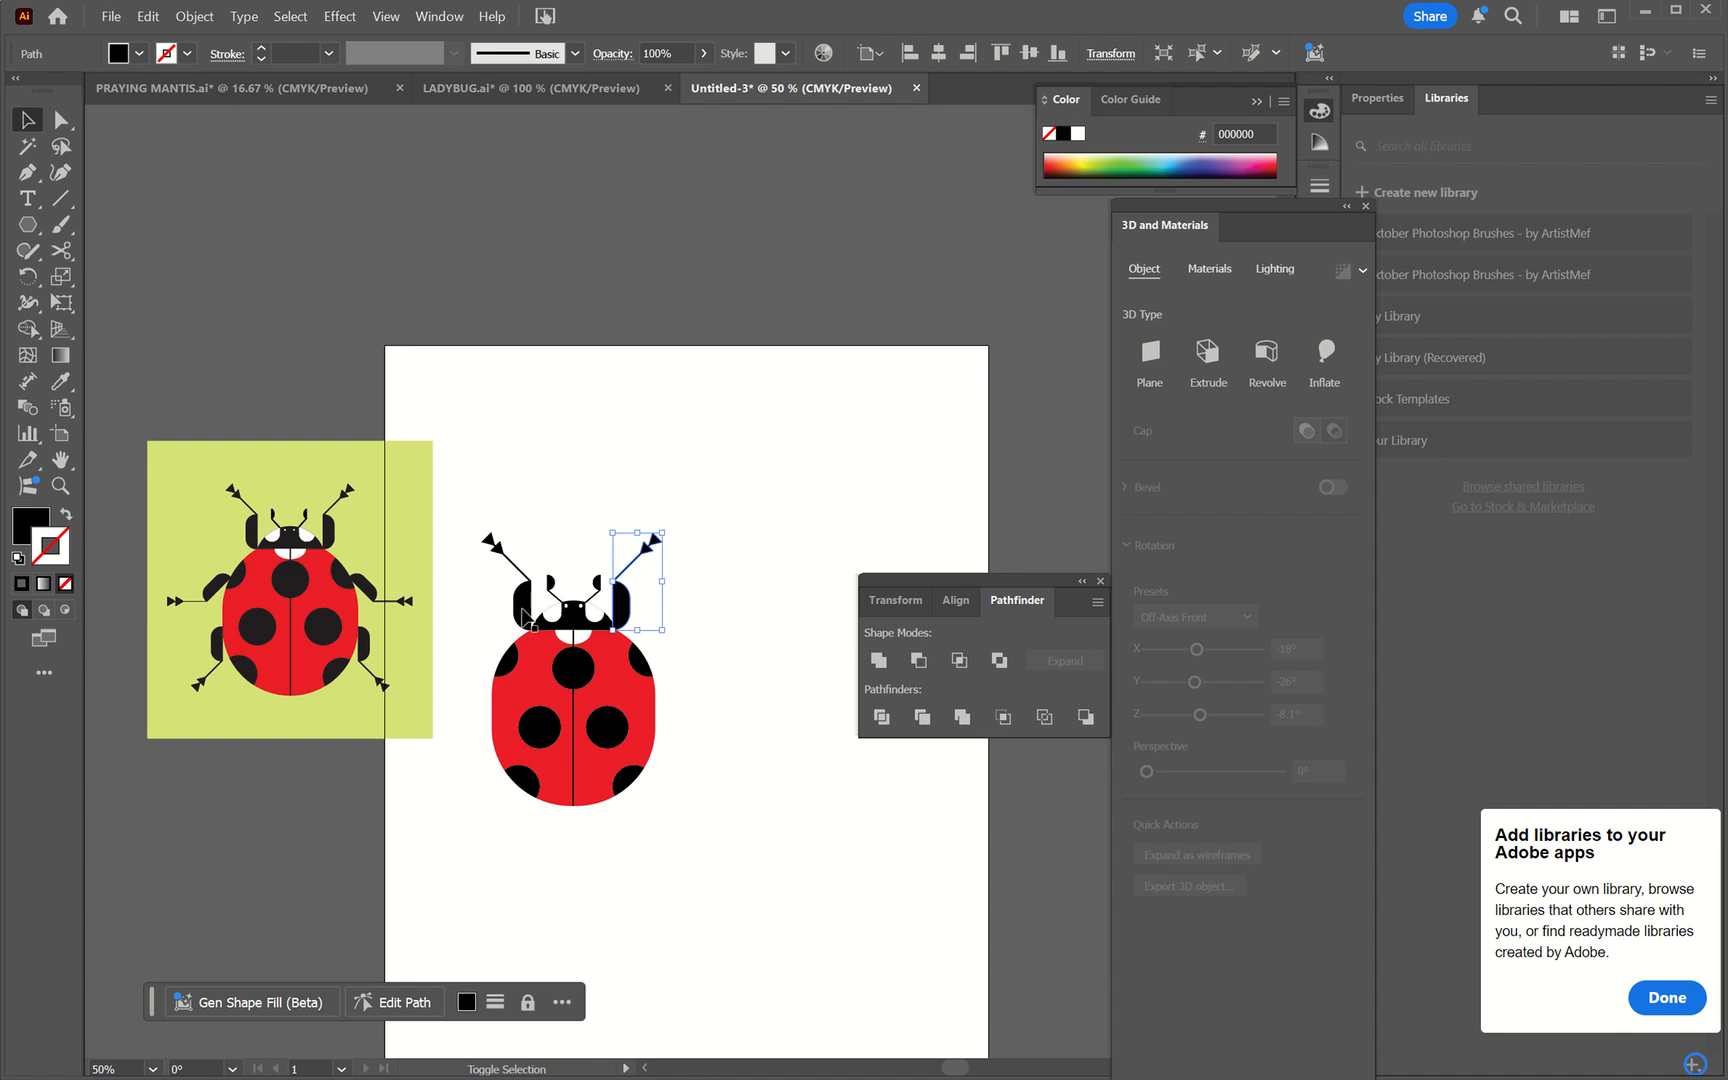
# - Reflect a copy of both upper legs across the horizontal axis and move the copies down to the lower part of the body
pyautogui.keyDown('shift'); pyautogui.click(522, 614); pyautogui.keyUp('shift')
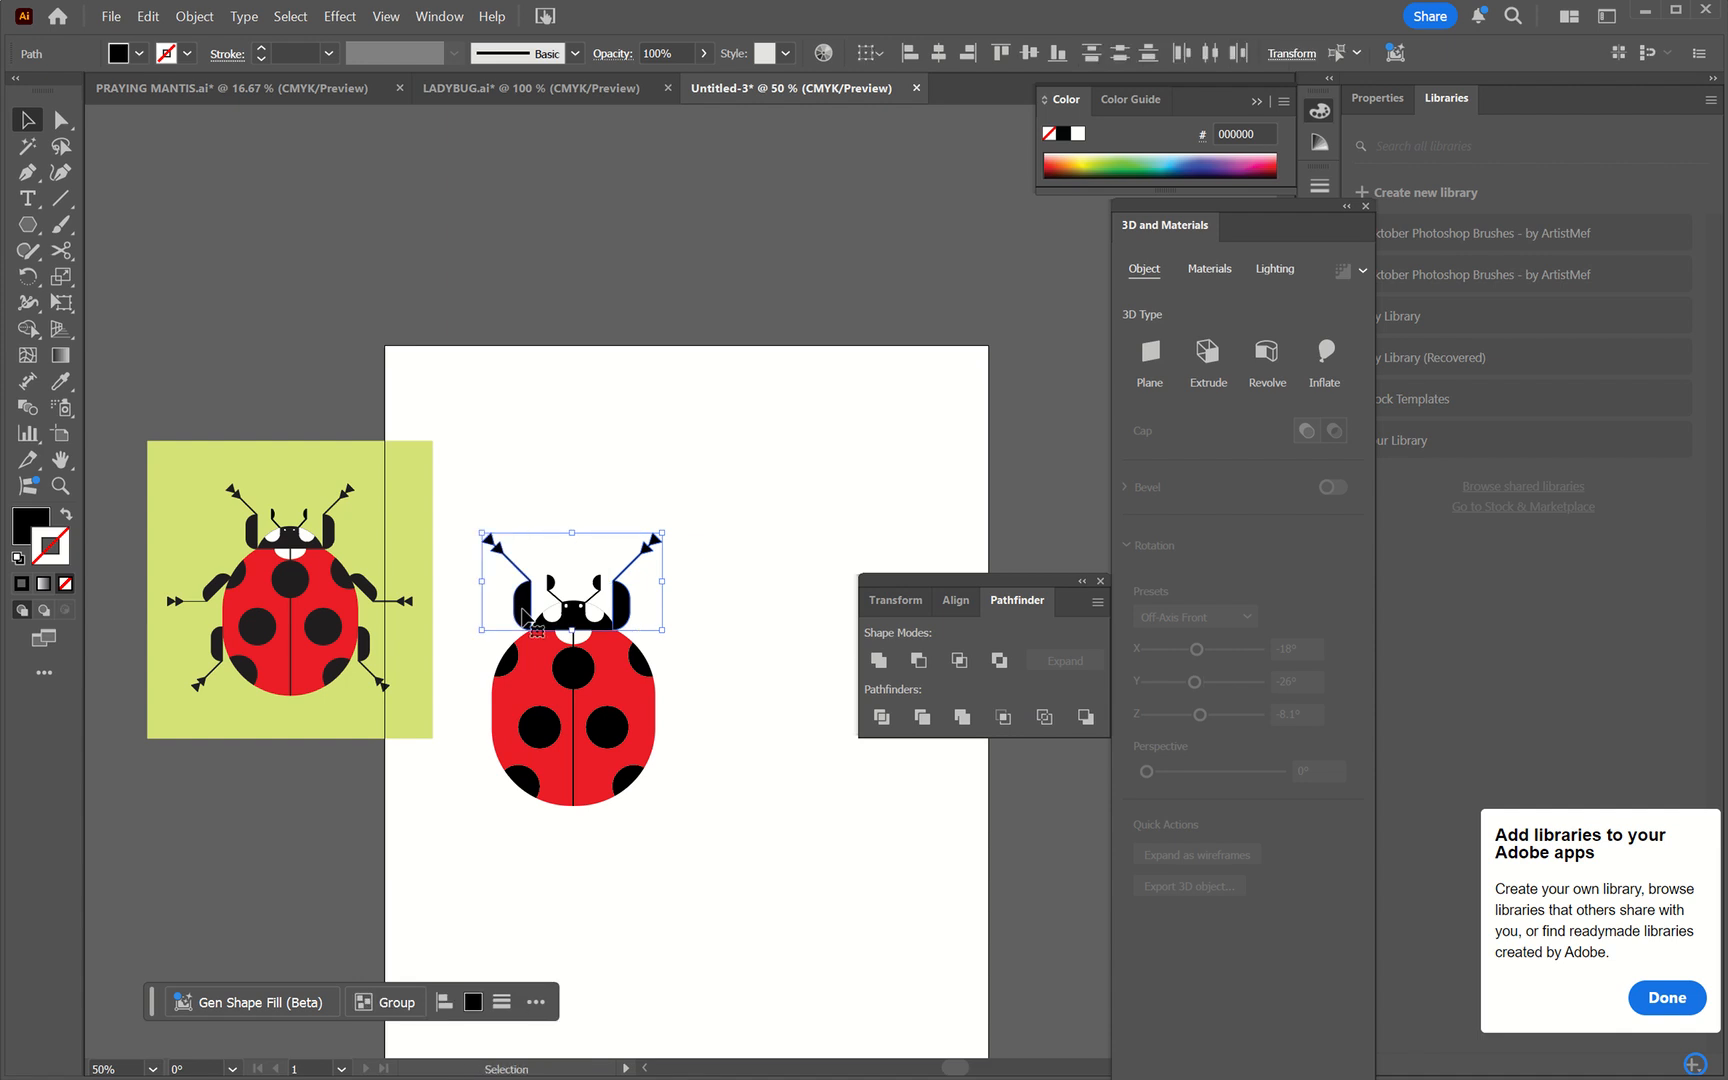
pyautogui.click(201, 17)
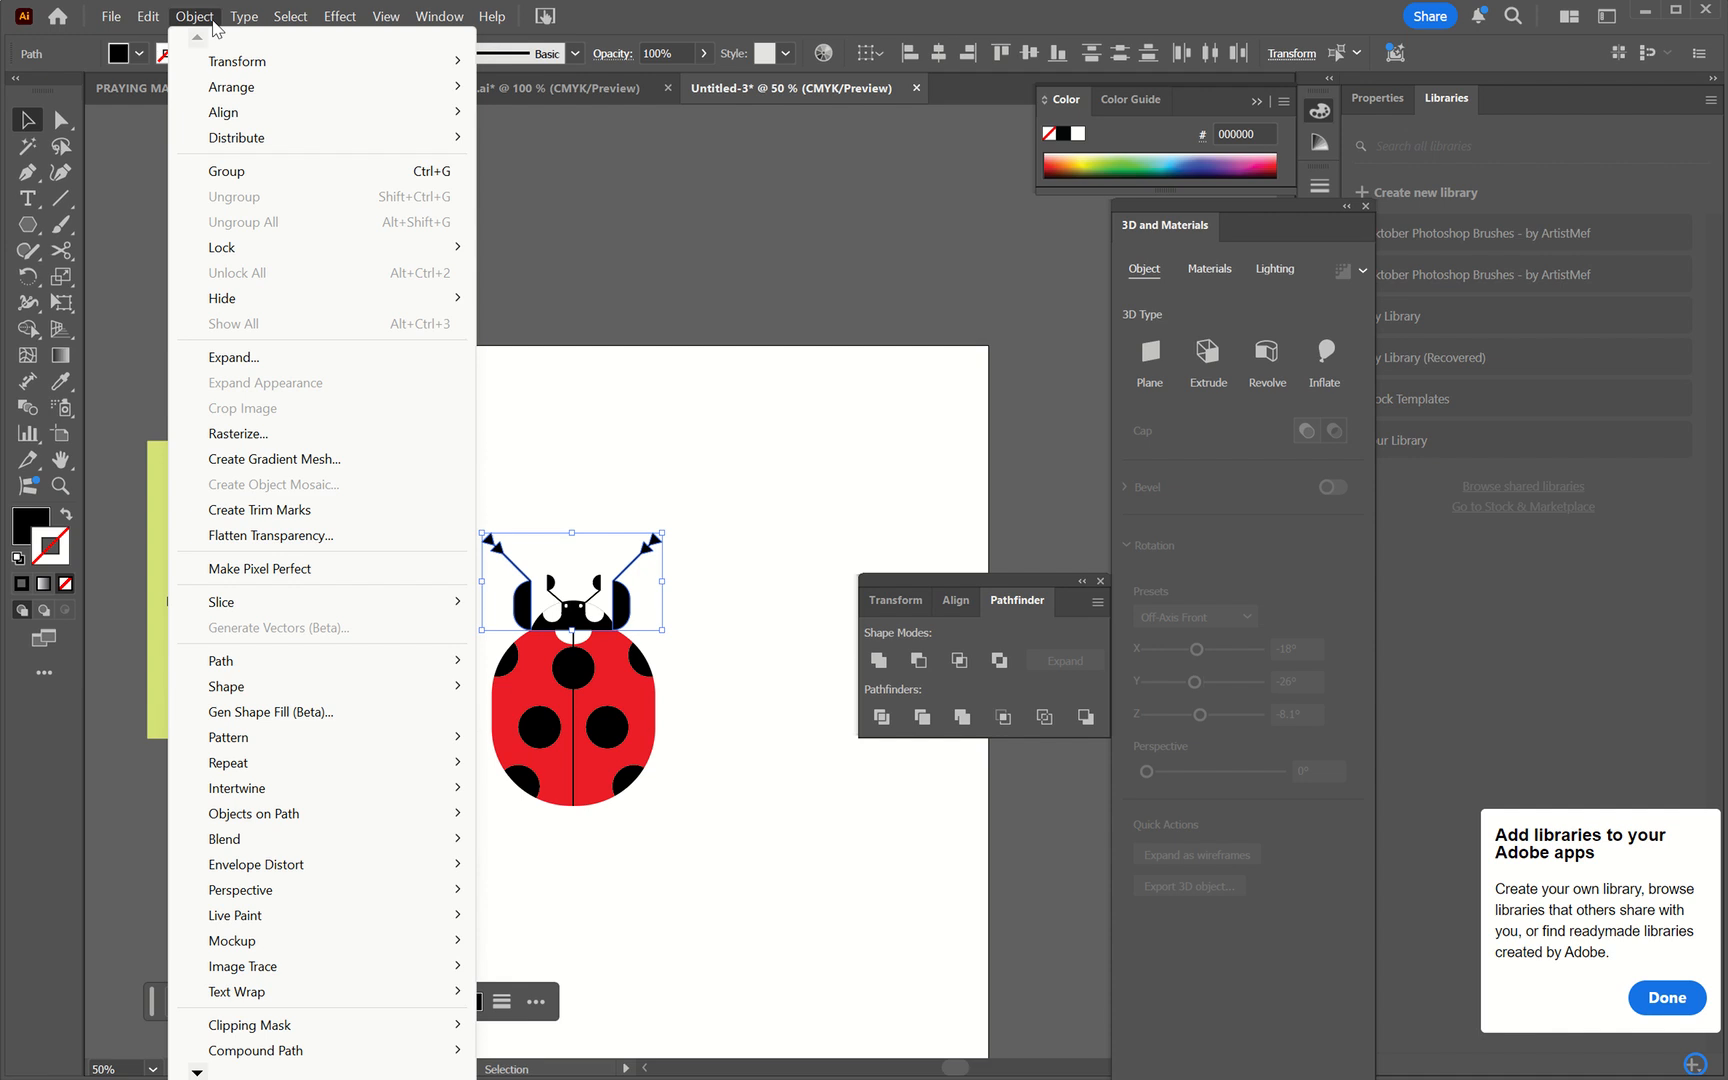
pyautogui.moveTo(237, 62)
pyautogui.click(579, 148)
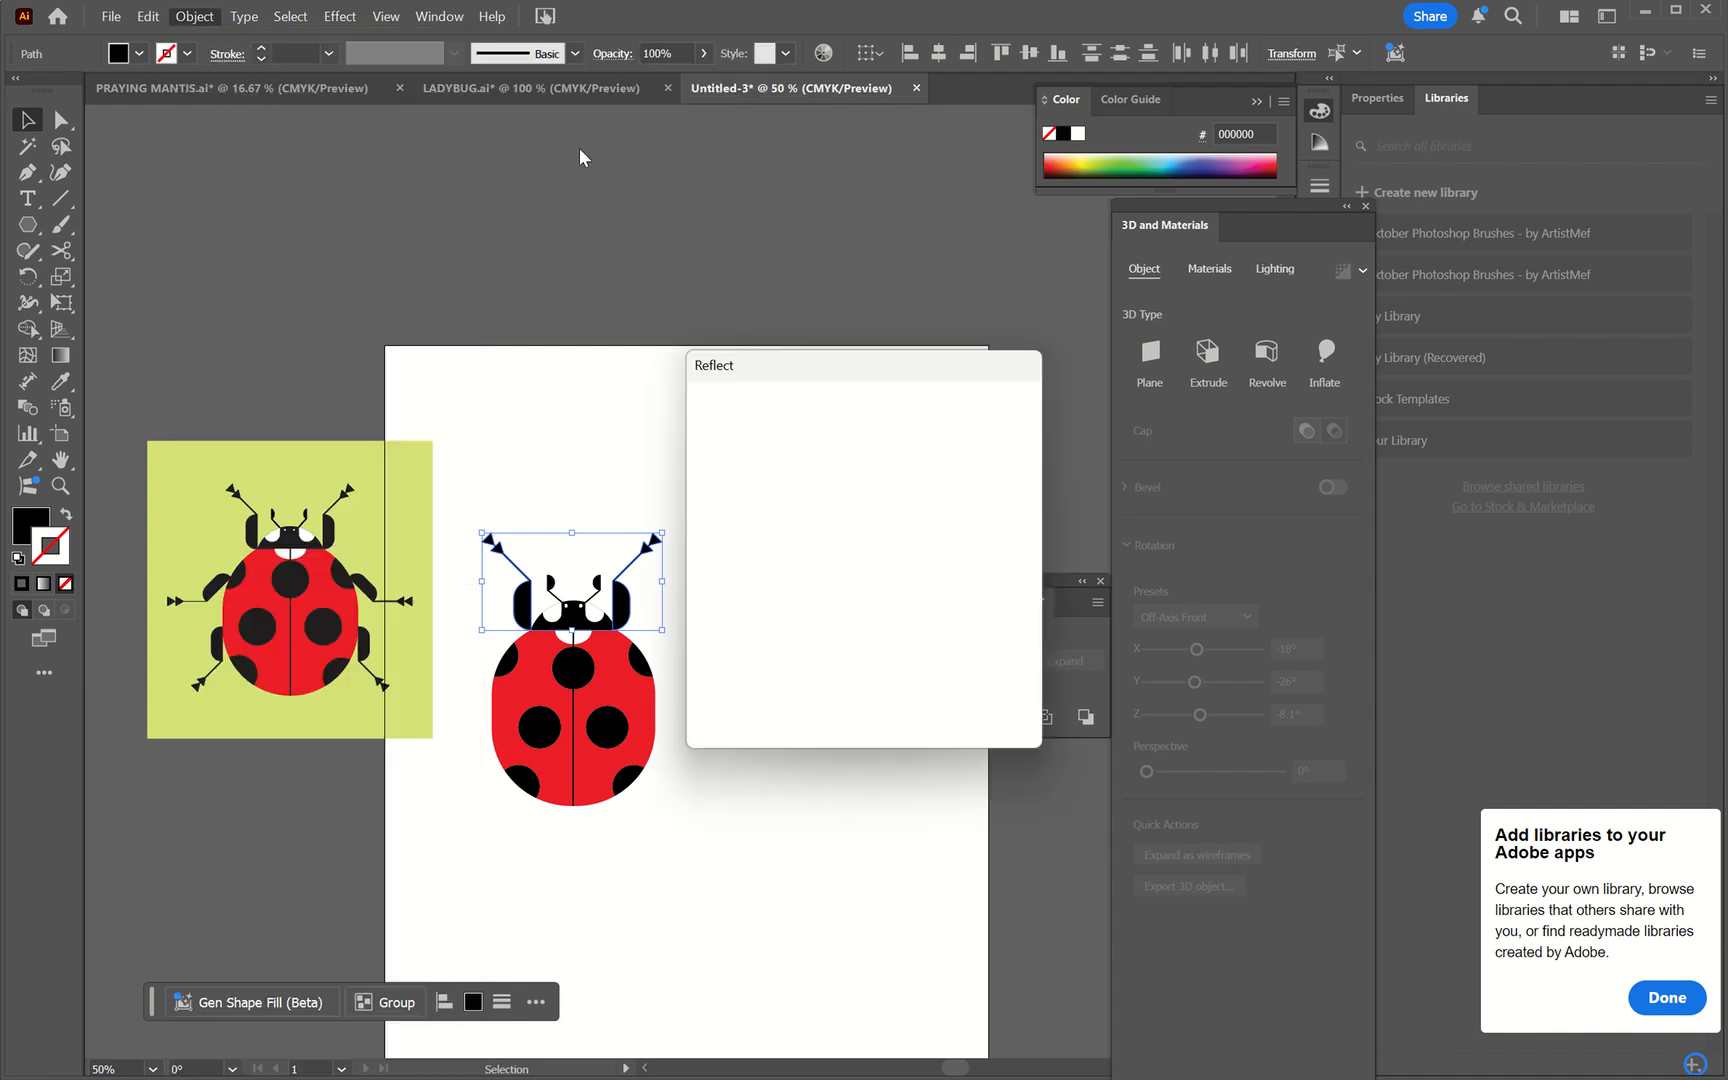
pyautogui.click(722, 445)
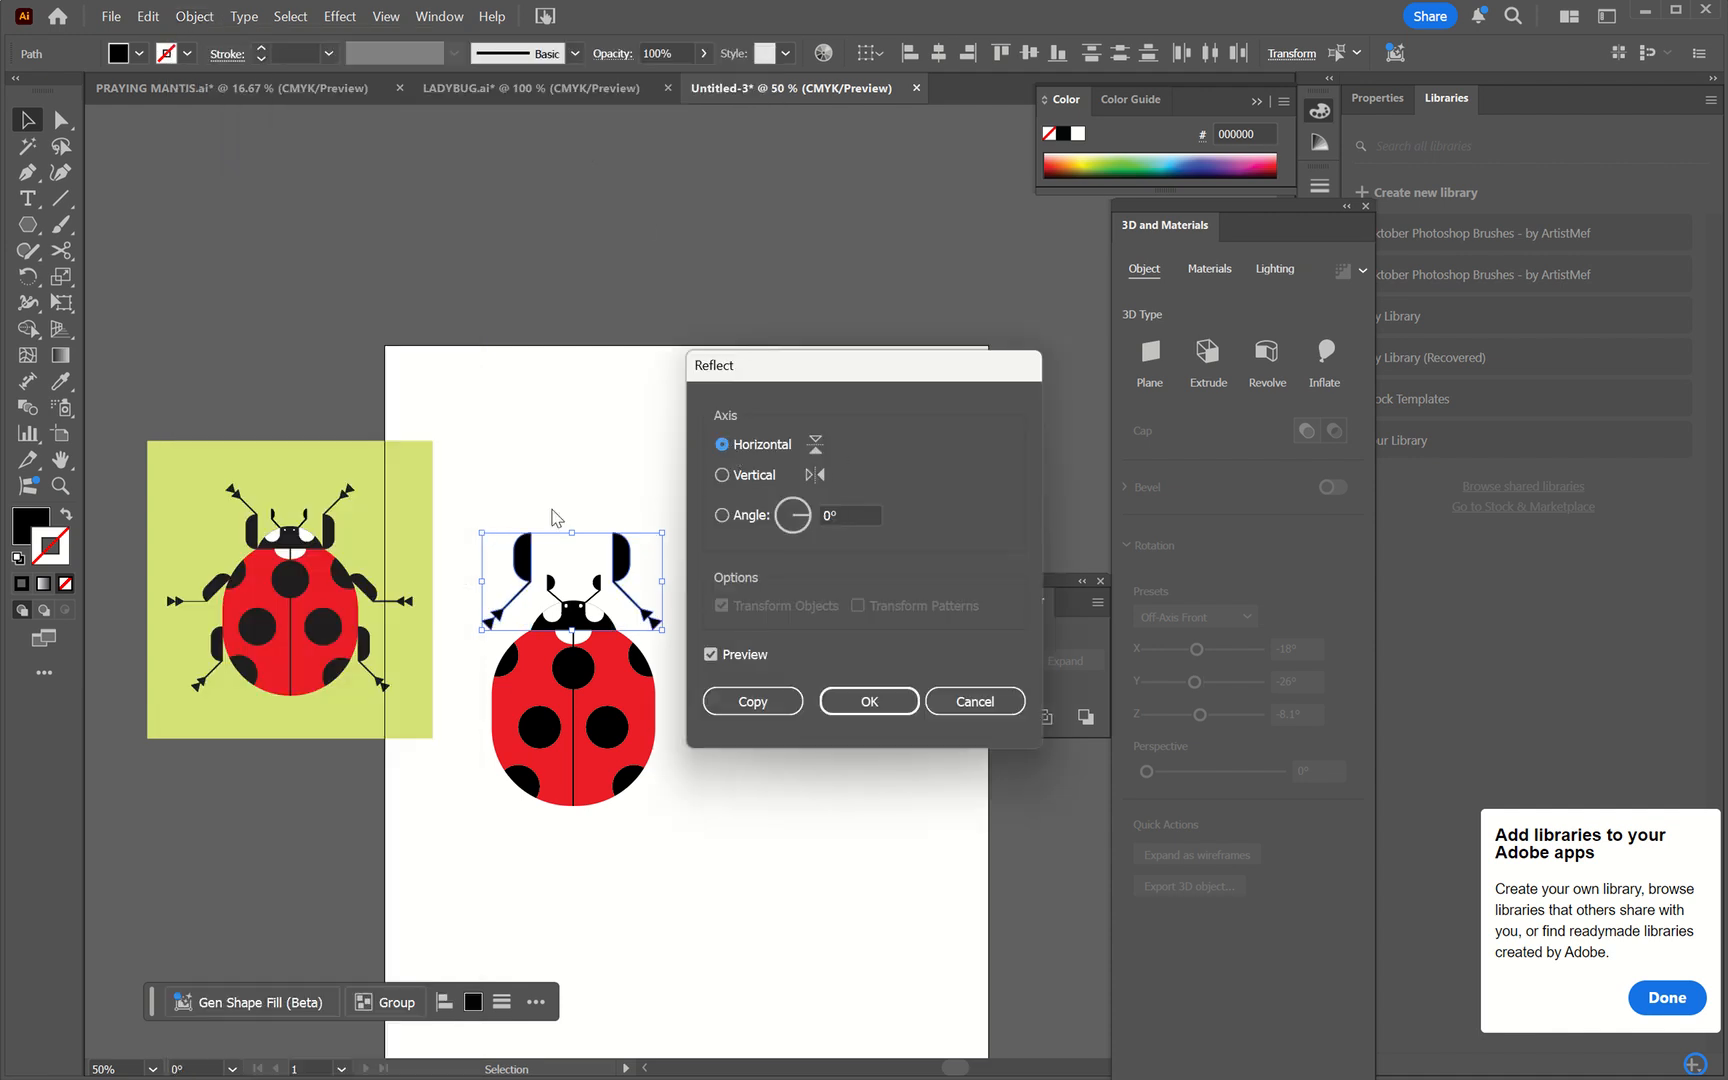
pyautogui.click(763, 700)
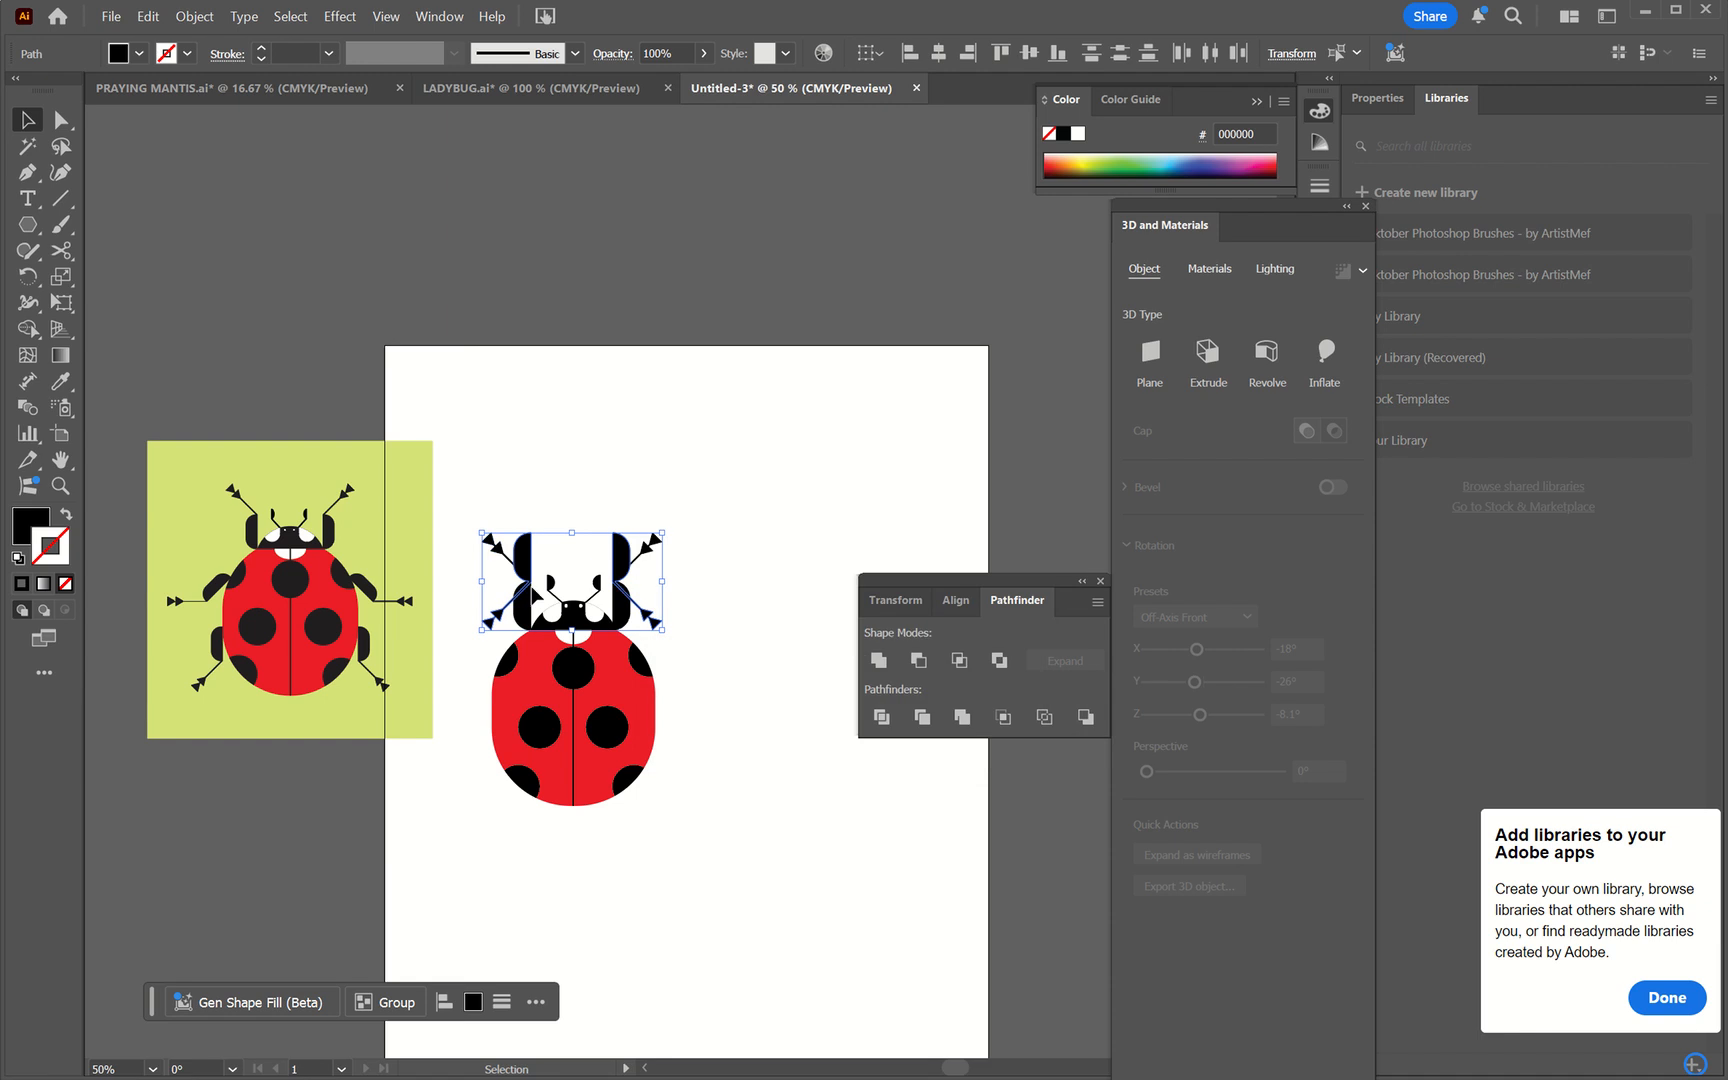
pyautogui.moveTo(622, 560); pyautogui.dragTo(590, 777)
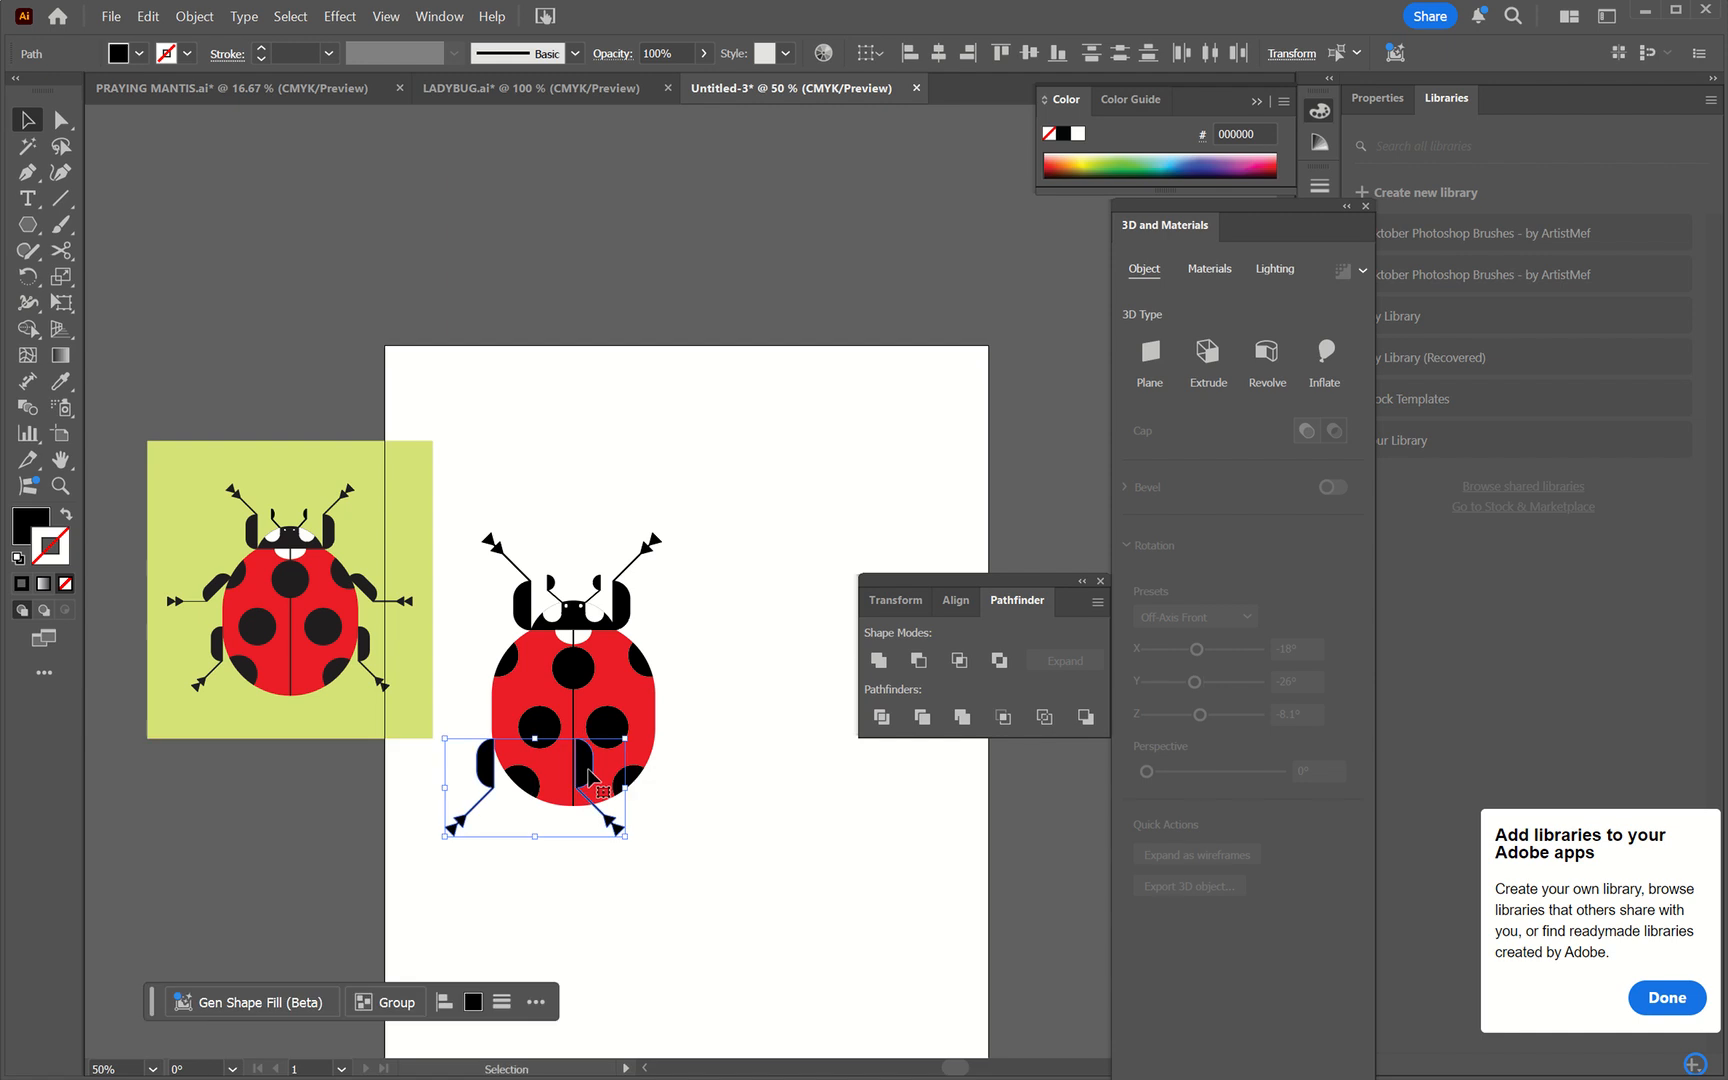
# - Shift the lower leg copies left until the left leg's straight edge lines up with the body's left edge
pyautogui.hotkey('ctrl', '=')
pyautogui.hotkey('ctrl', '=')
pyautogui.hotkey('ctrl', '=')
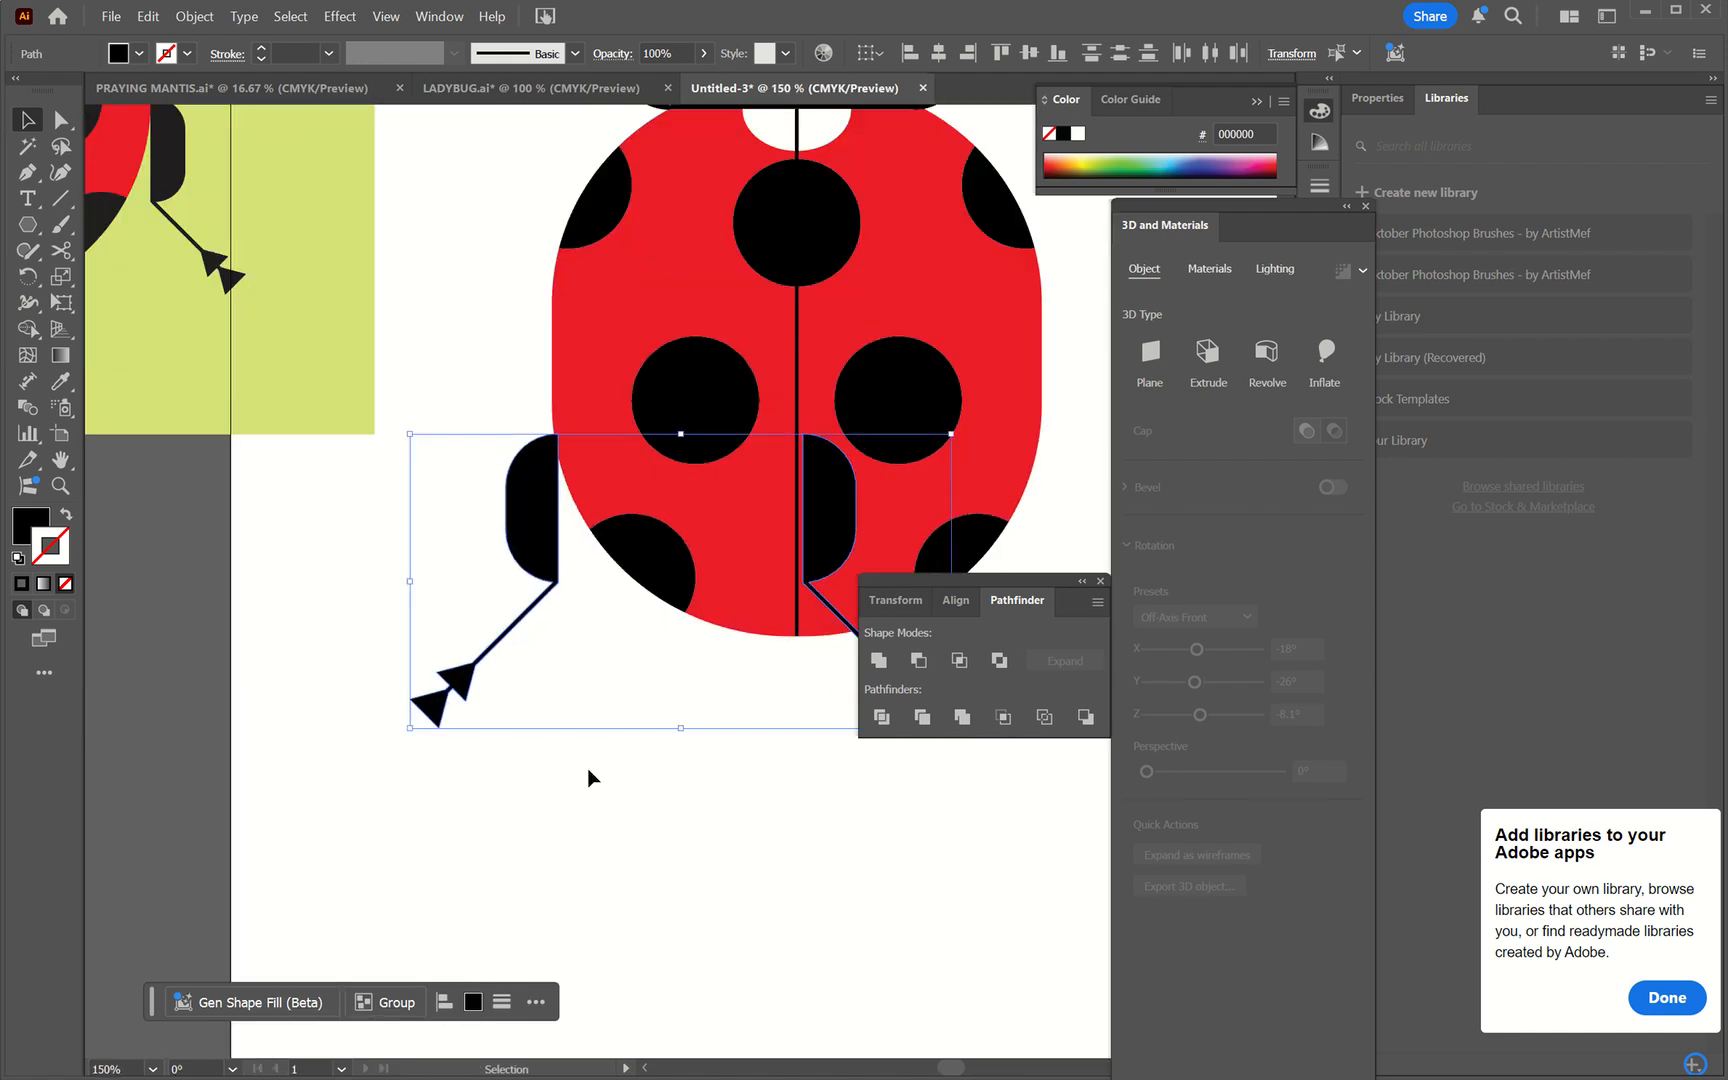
pyautogui.press('Left')
pyautogui.press('Left')
pyautogui.press('Left')
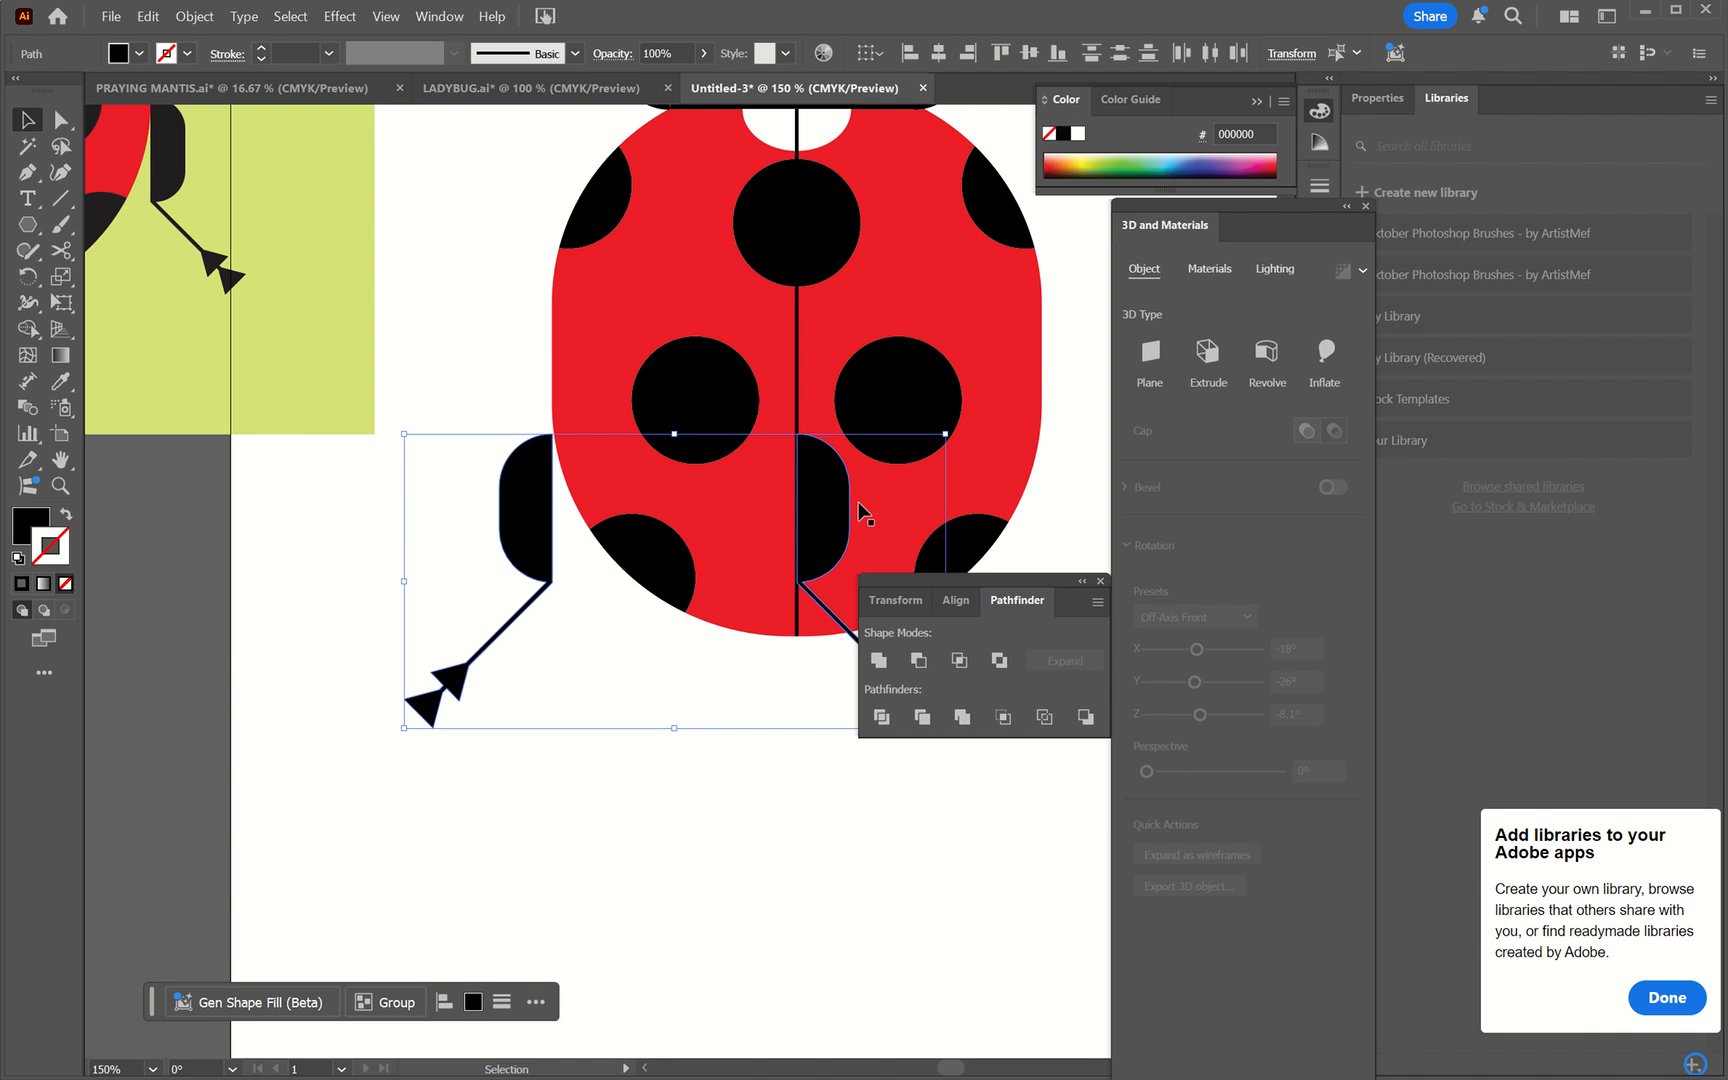
pyautogui.click(829, 494)
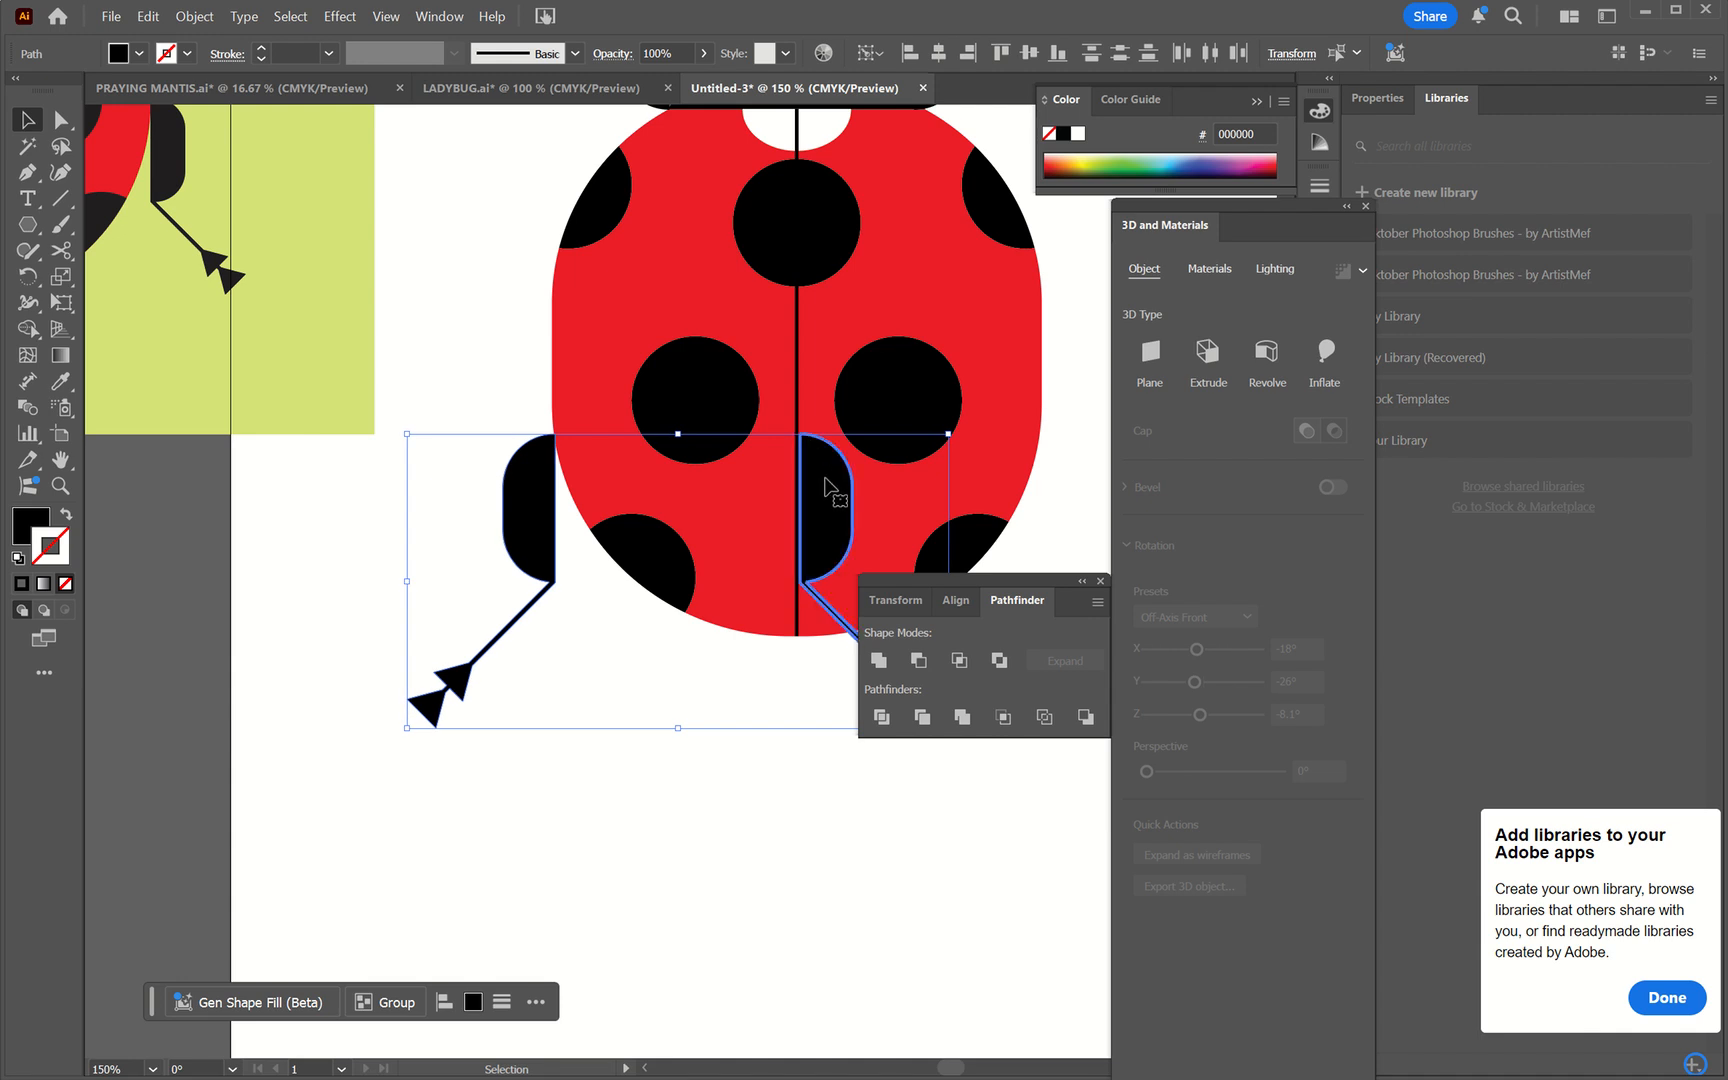
pyautogui.click(1061, 497)
pyautogui.hscroll(5, 1062, 497)
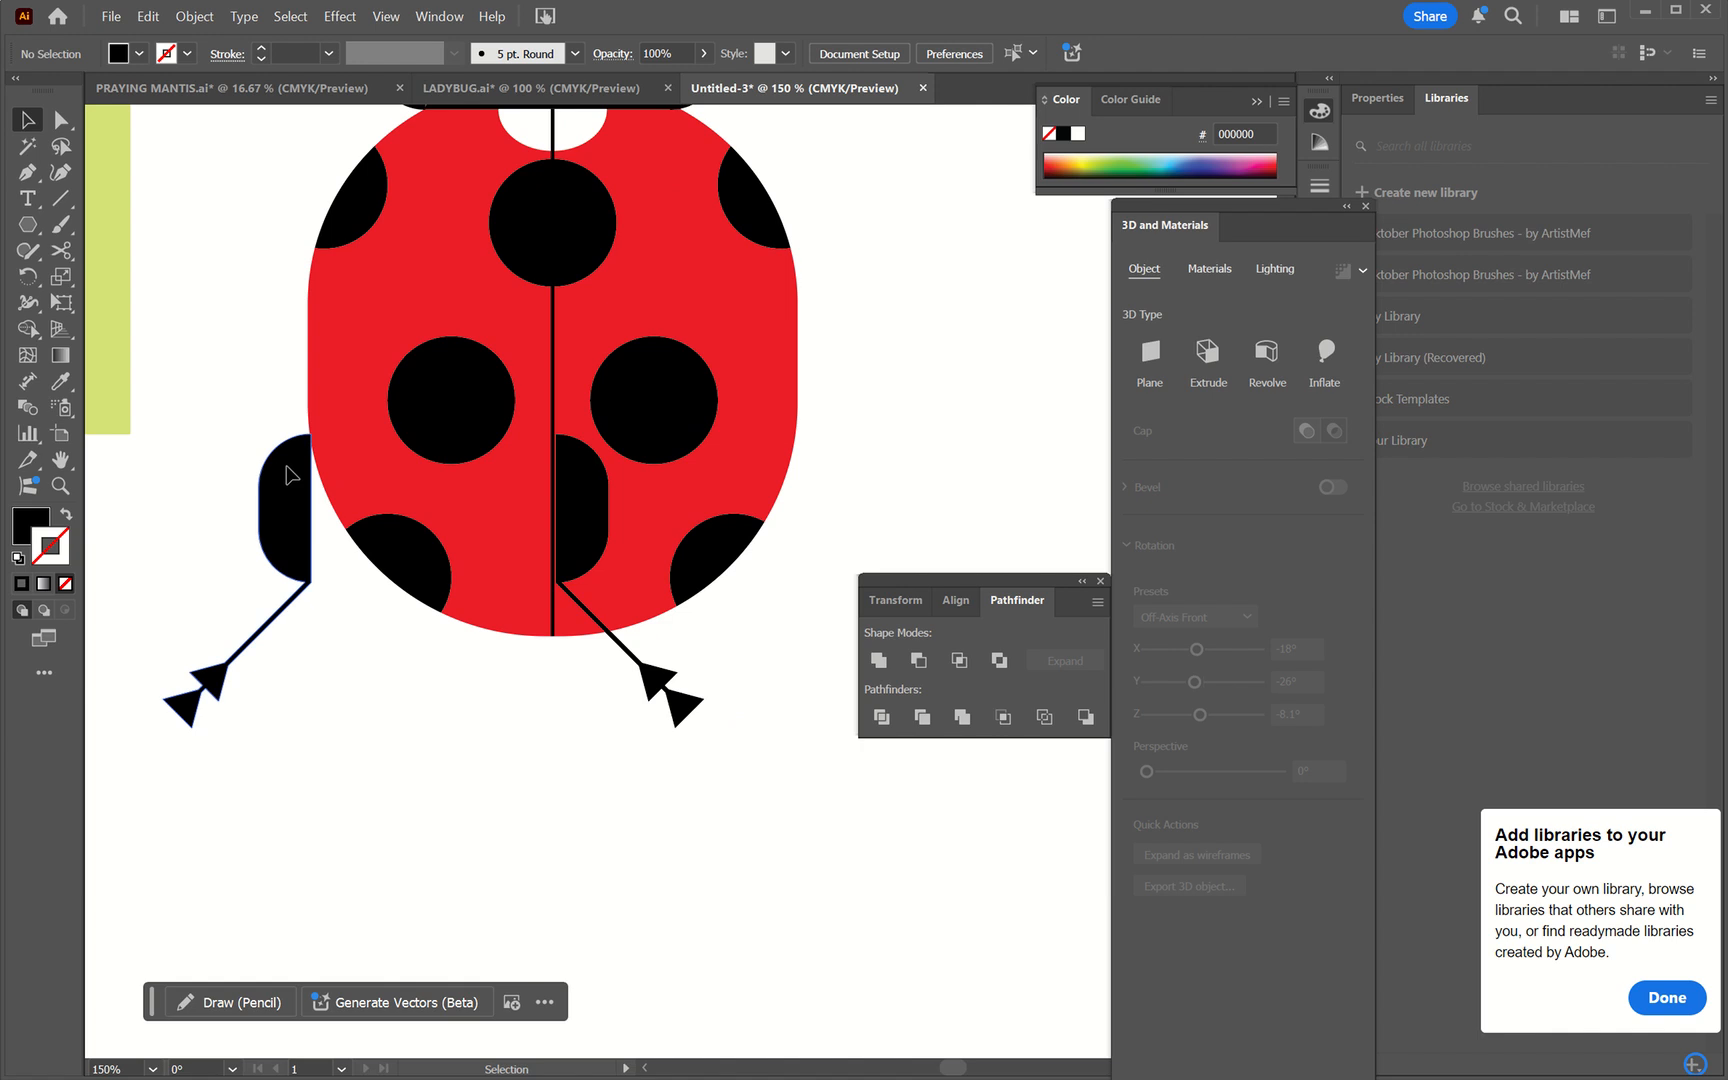
pyautogui.moveTo(287, 467); pyautogui.dragTo(282, 468)
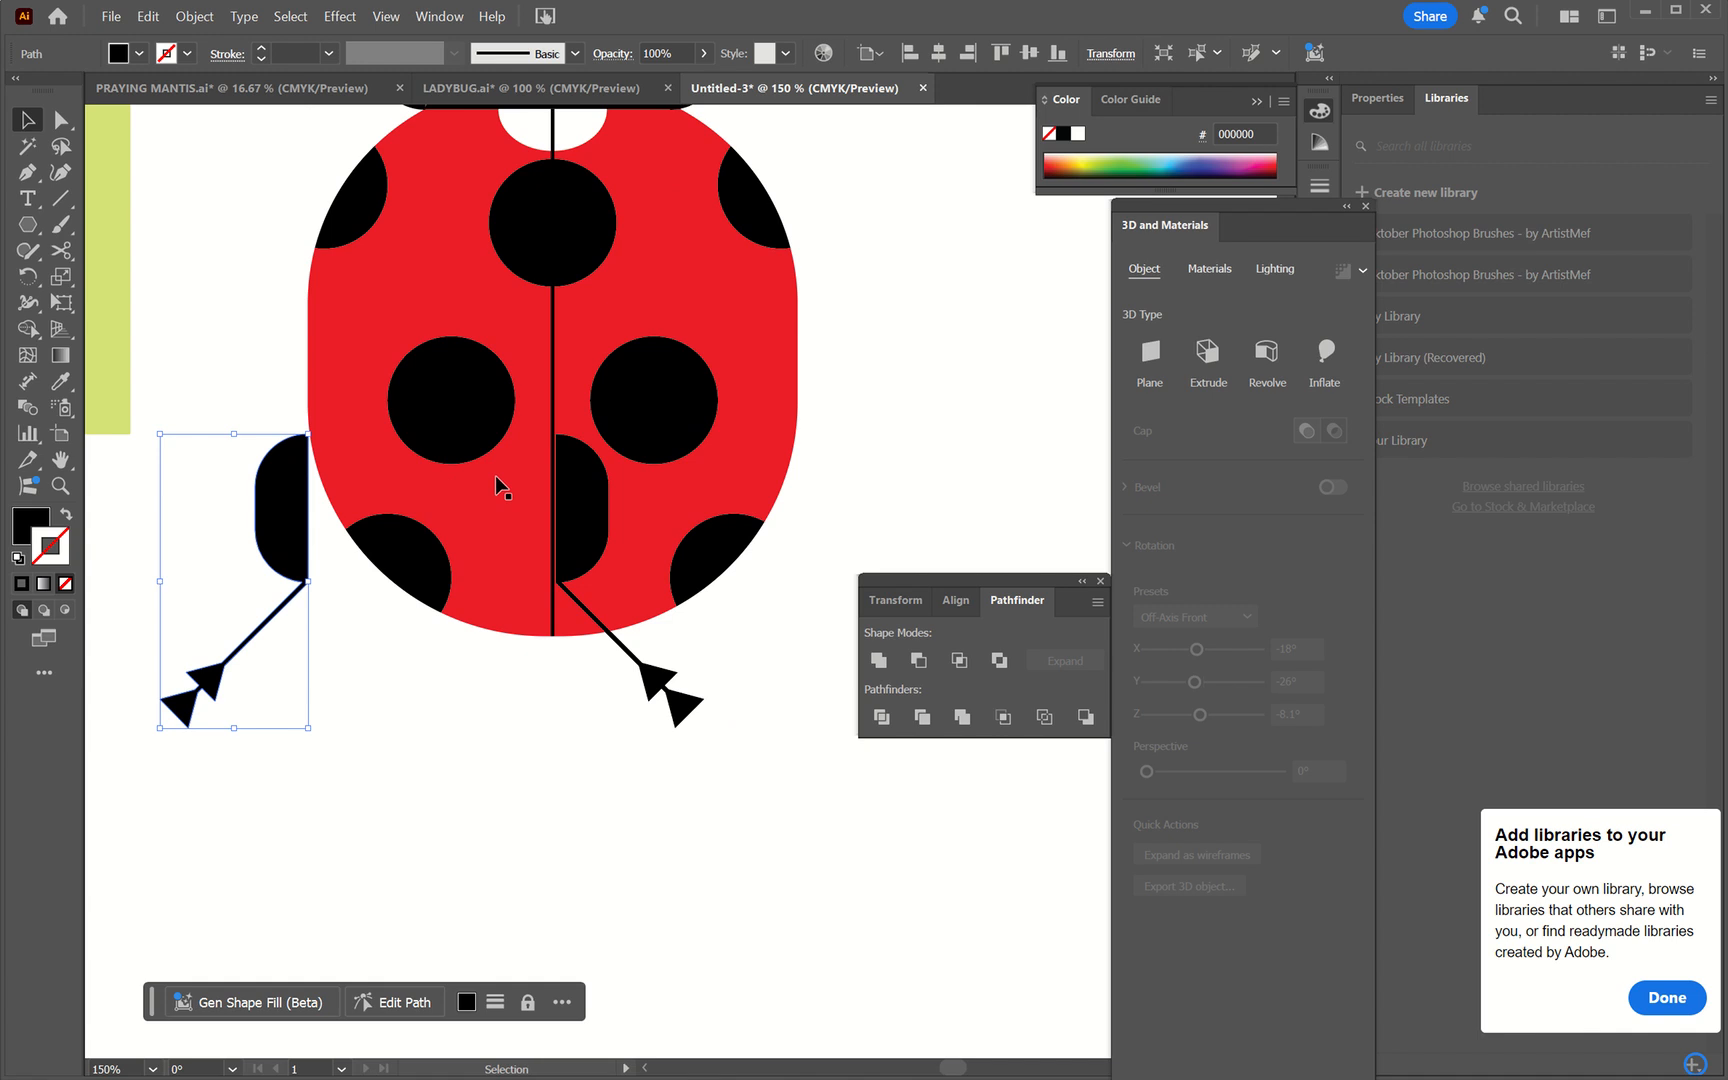
# - Move the lower right leg outward to the body's right edge, level with the lower left leg
pyautogui.moveTo(595, 495); pyautogui.dragTo(832, 504)
pyautogui.keyDown('shift'); pyautogui.click(297, 481); pyautogui.keyUp('shift')
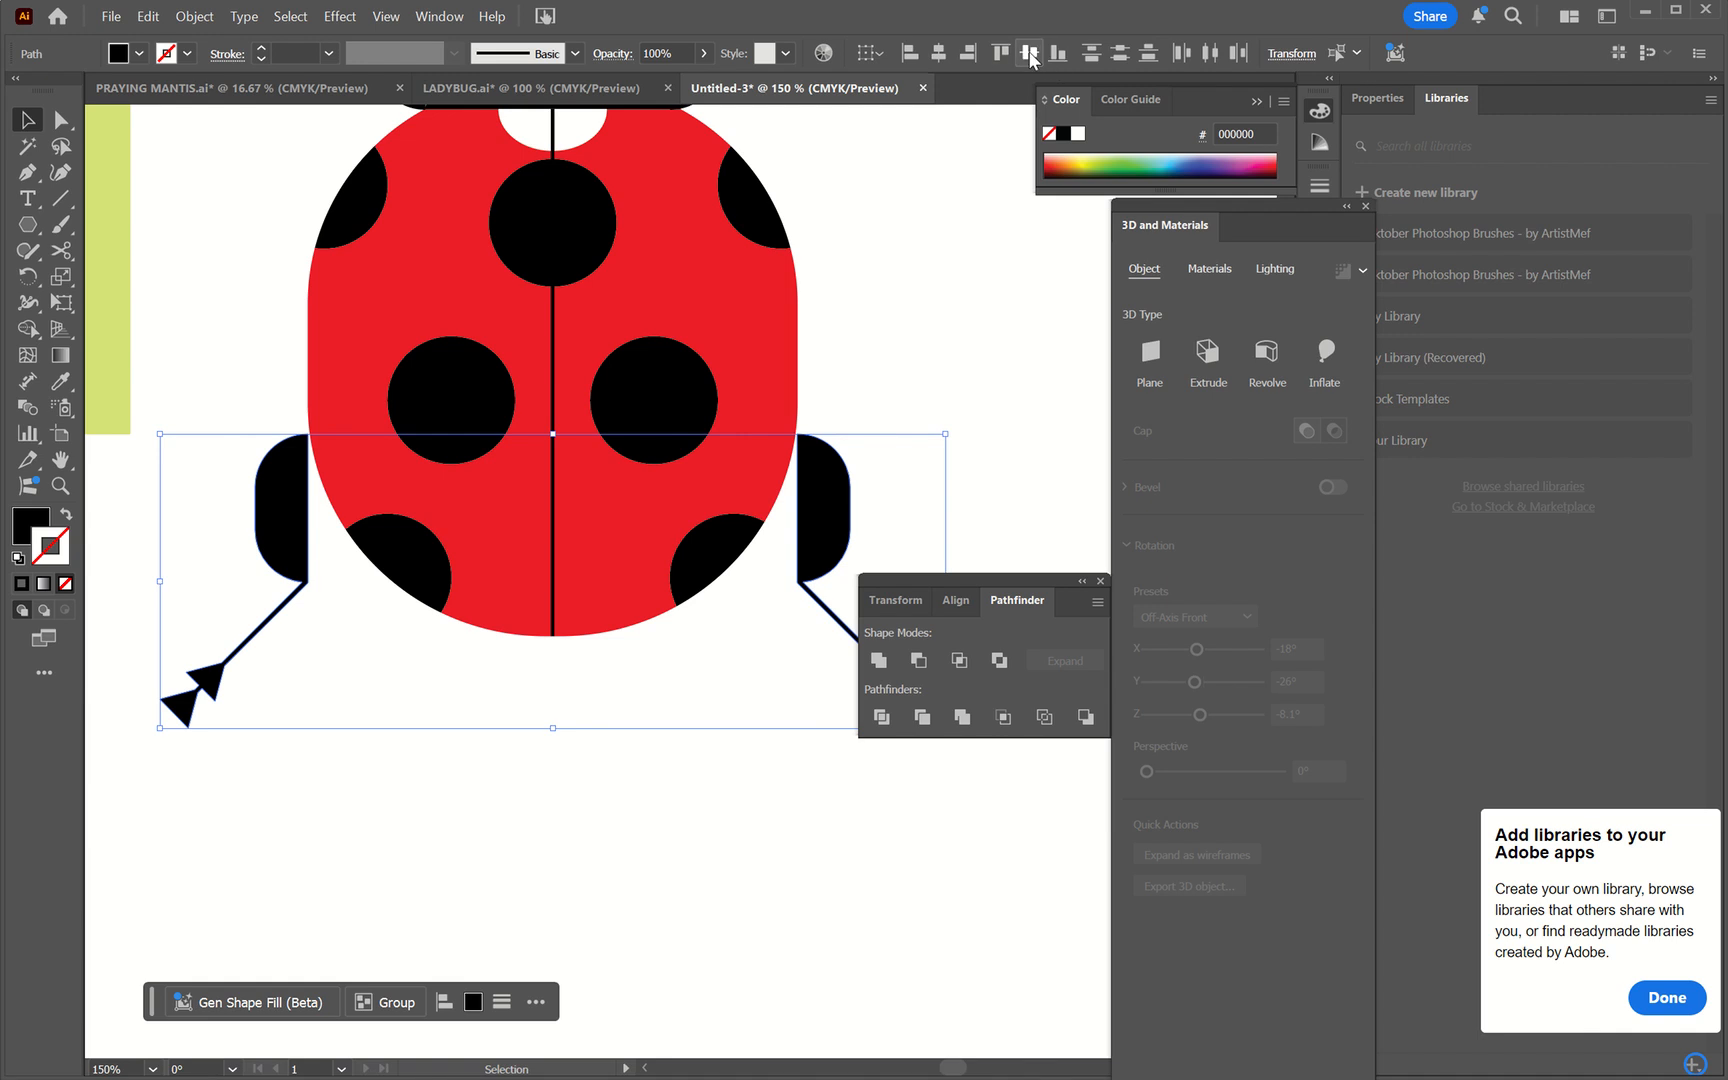
pyautogui.click(901, 295)
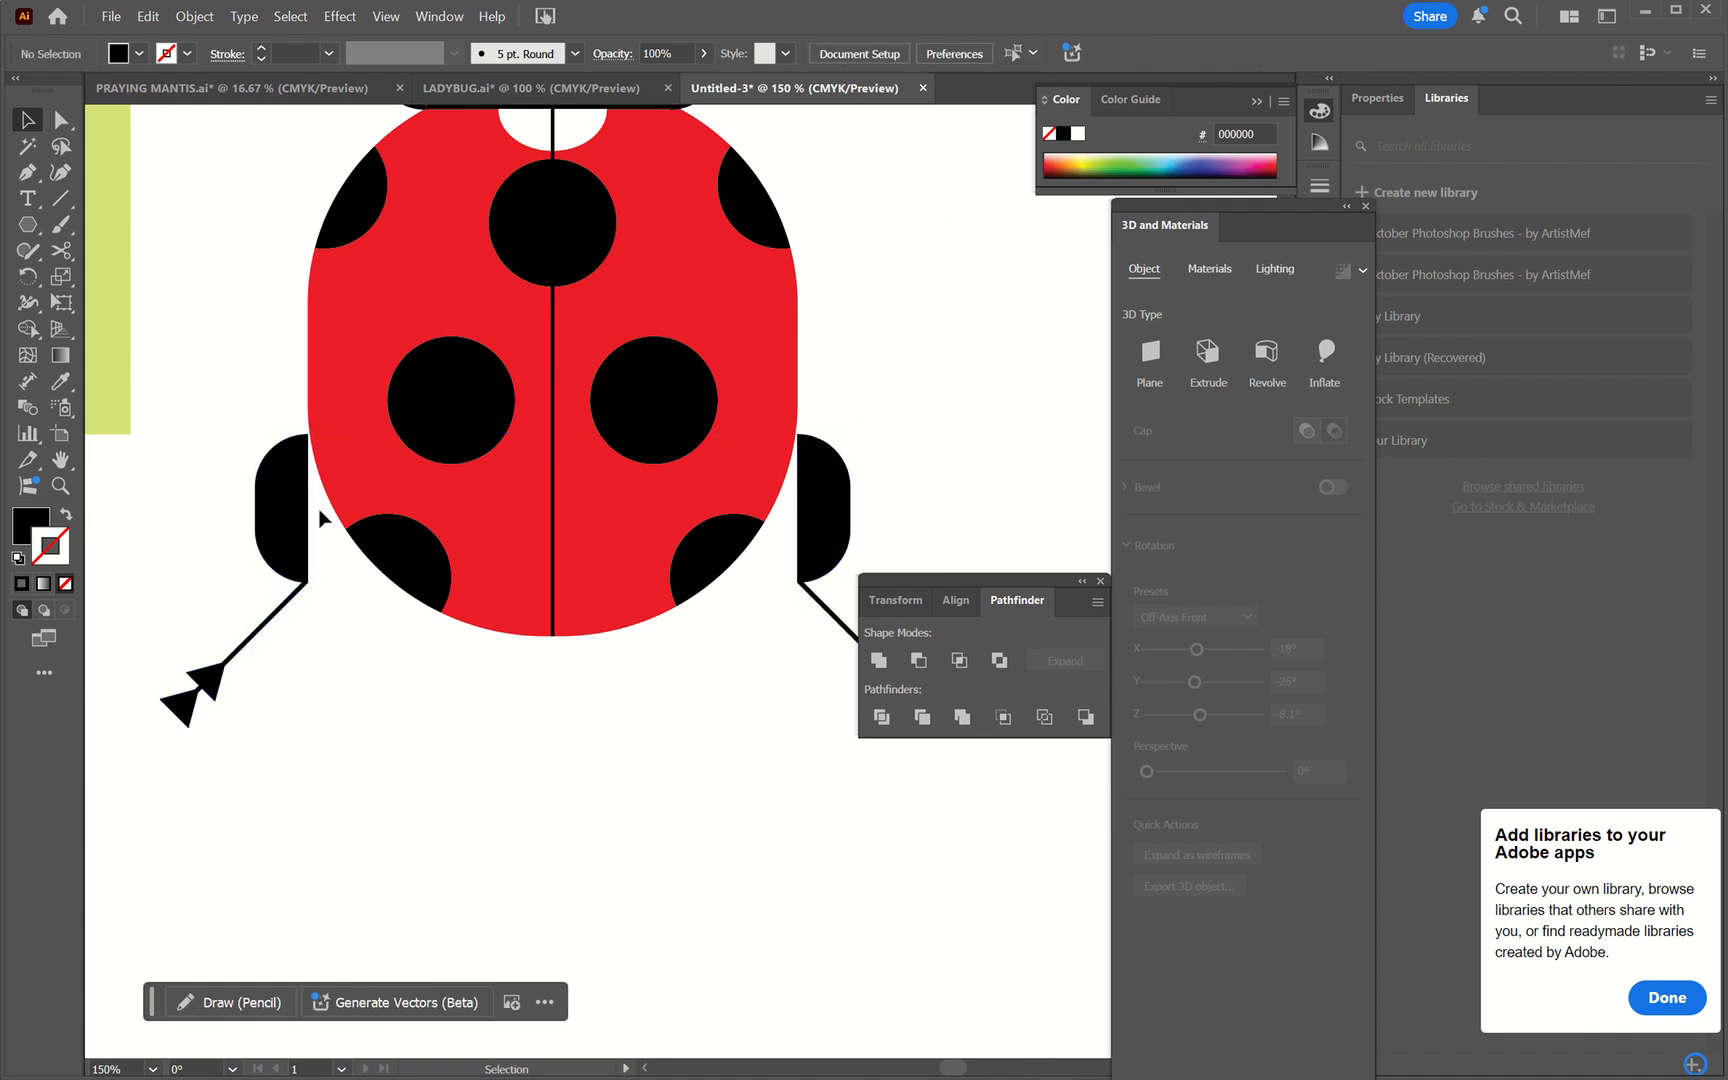
# - Fine-tune both lower legs so that each rounded segment slightly overlaps the edge of the red body
pyautogui.hotkey('ctrl', '=')
pyautogui.hotkey('ctrl', '=')
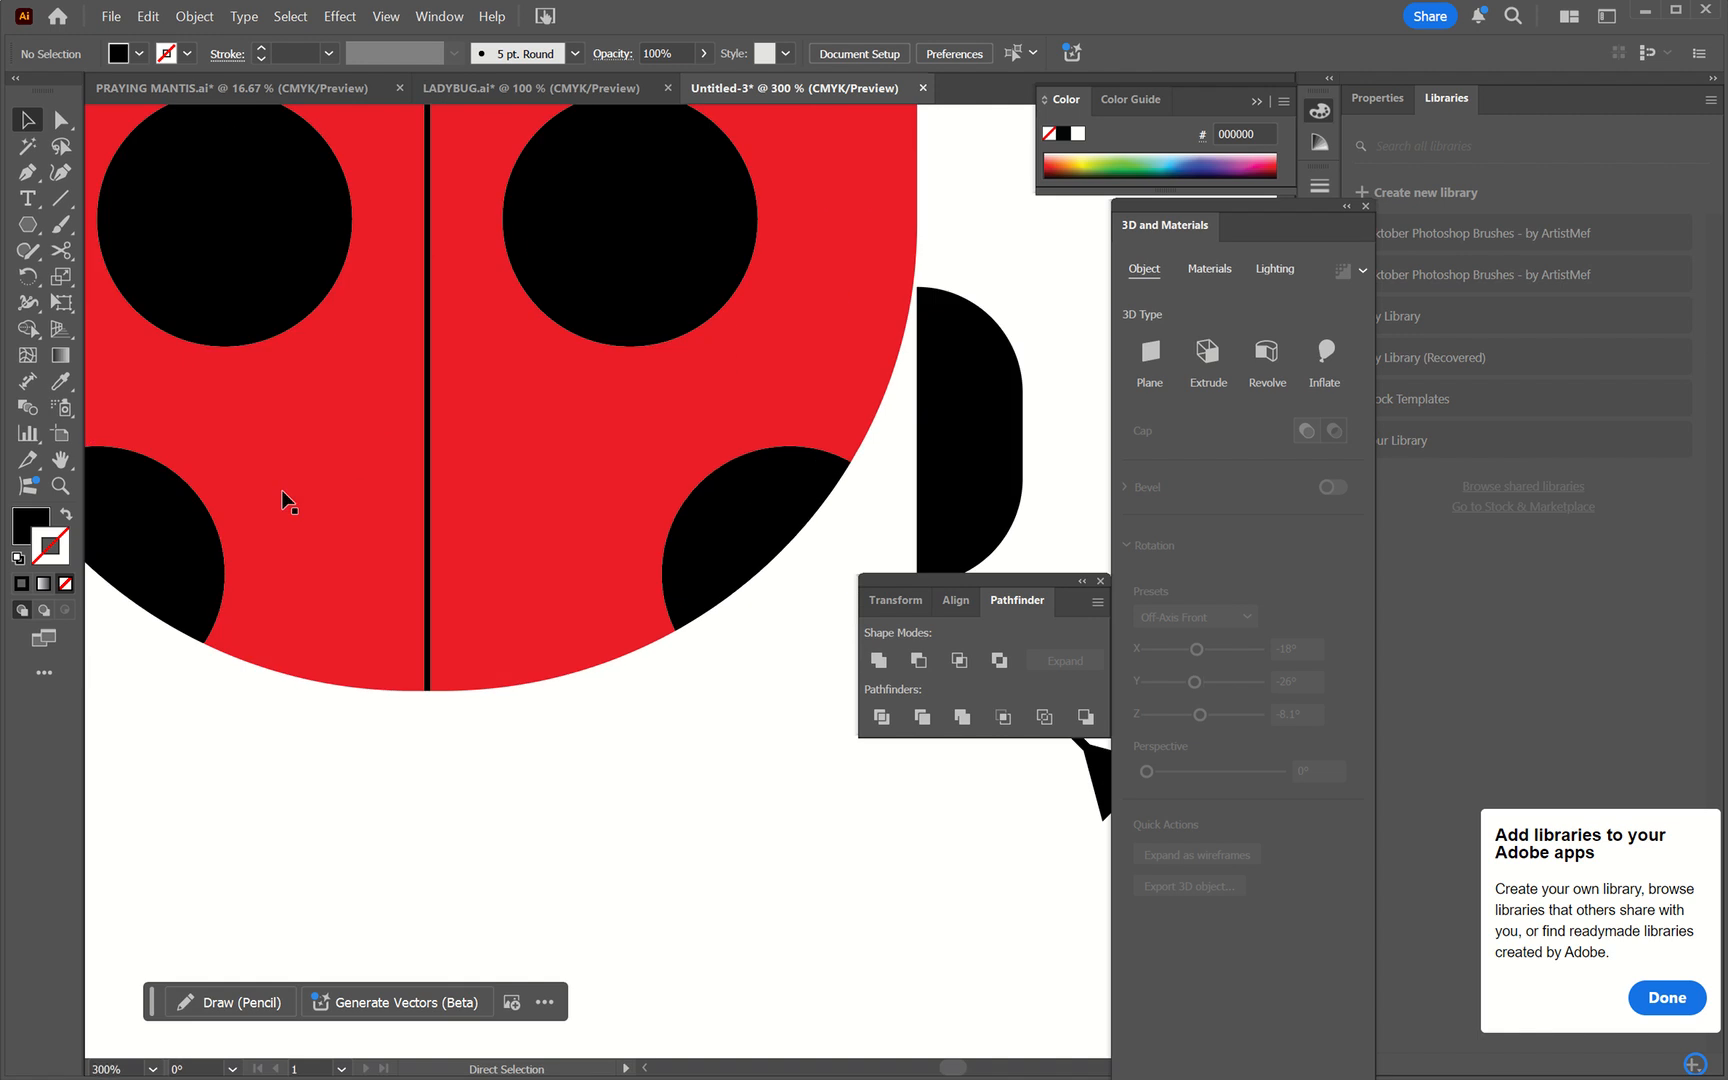
pyautogui.hscroll(-5, 287, 500)
pyautogui.moveTo(133, 383); pyautogui.dragTo(139, 386)
pyautogui.hscroll(5, 450, 586)
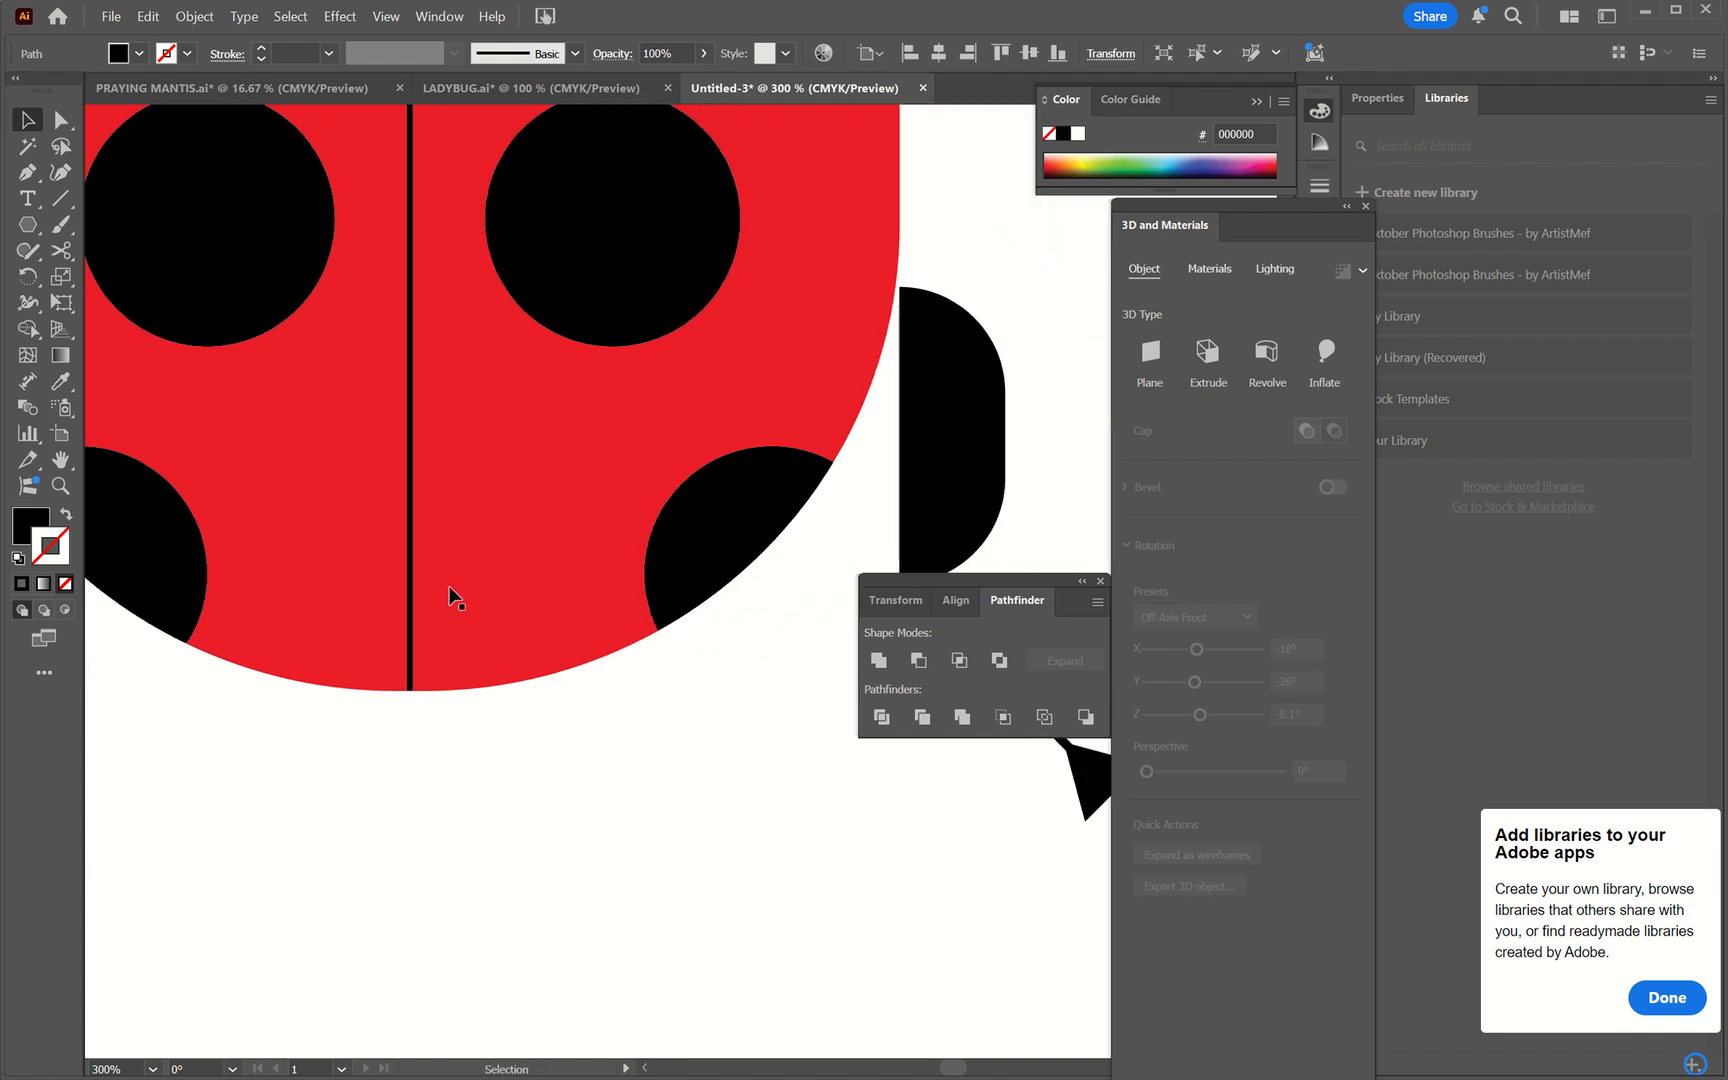
pyautogui.click(940, 352)
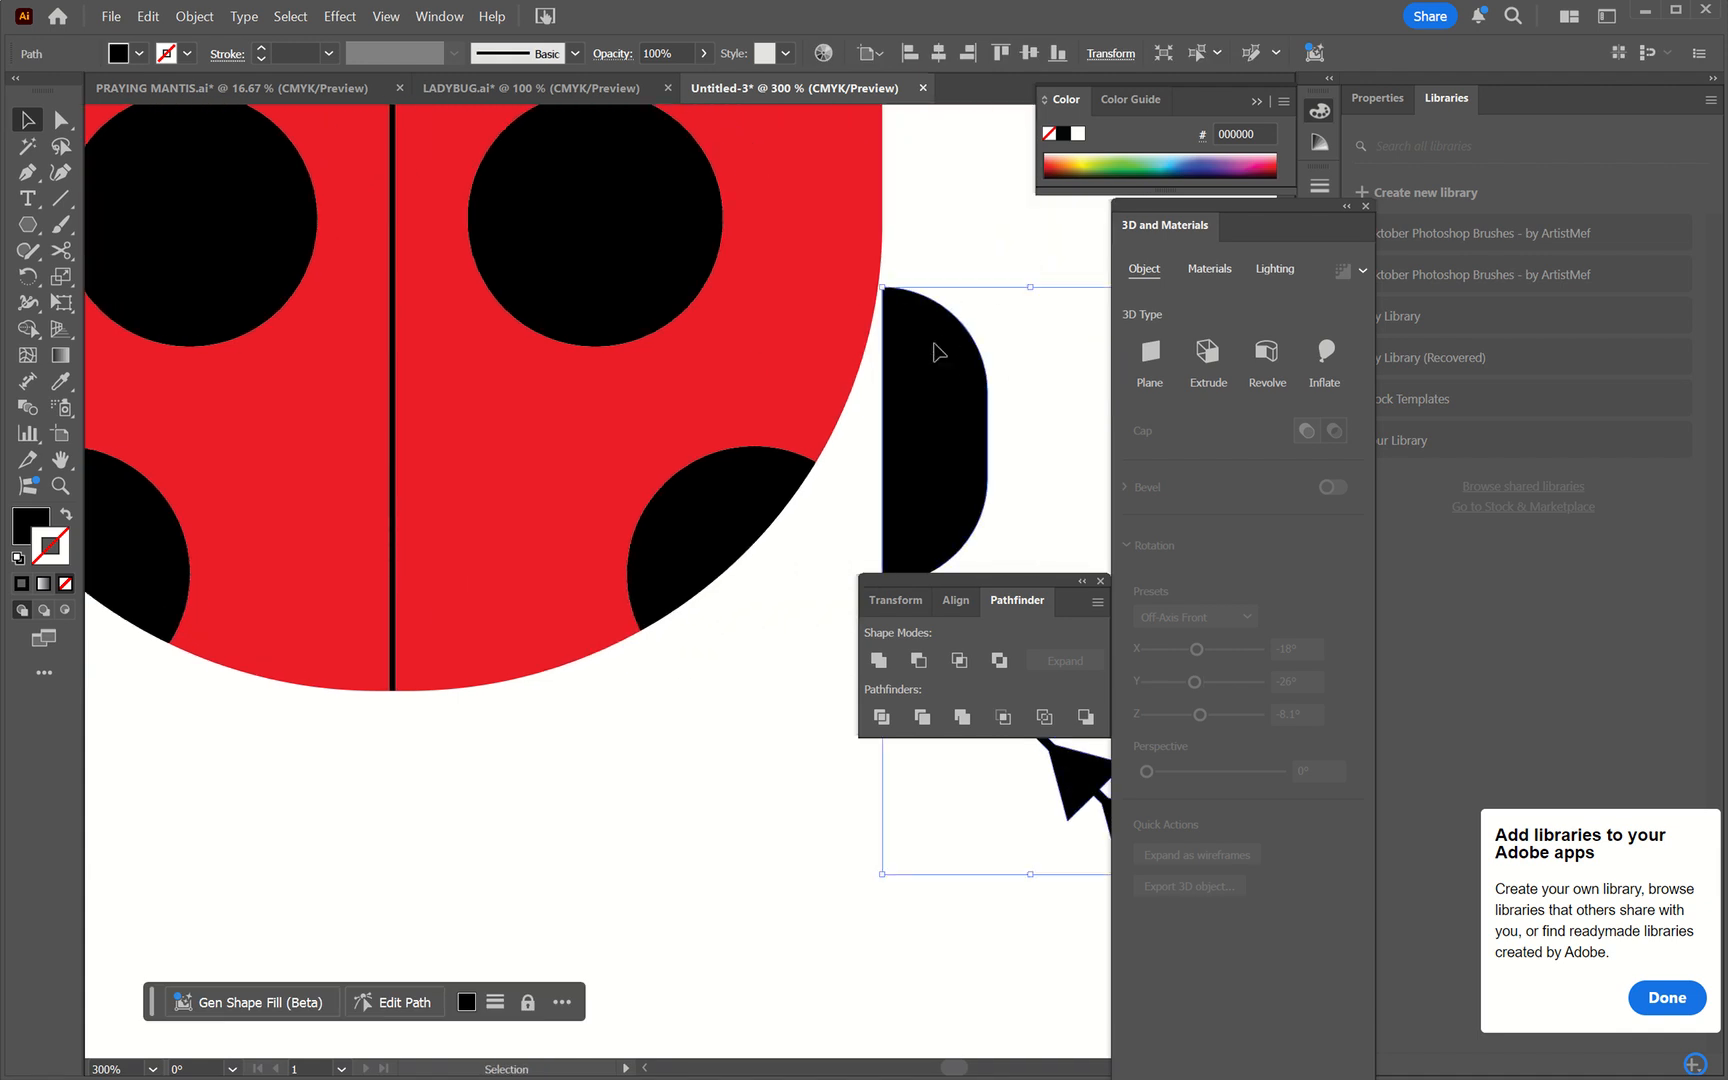
pyautogui.moveTo(938, 352); pyautogui.dragTo(933, 348)
pyautogui.click(906, 255)
# - Copy both lower legs straight up to the middle of the body's sides to form a third pair
pyautogui.hotkey('ctrl', '-')
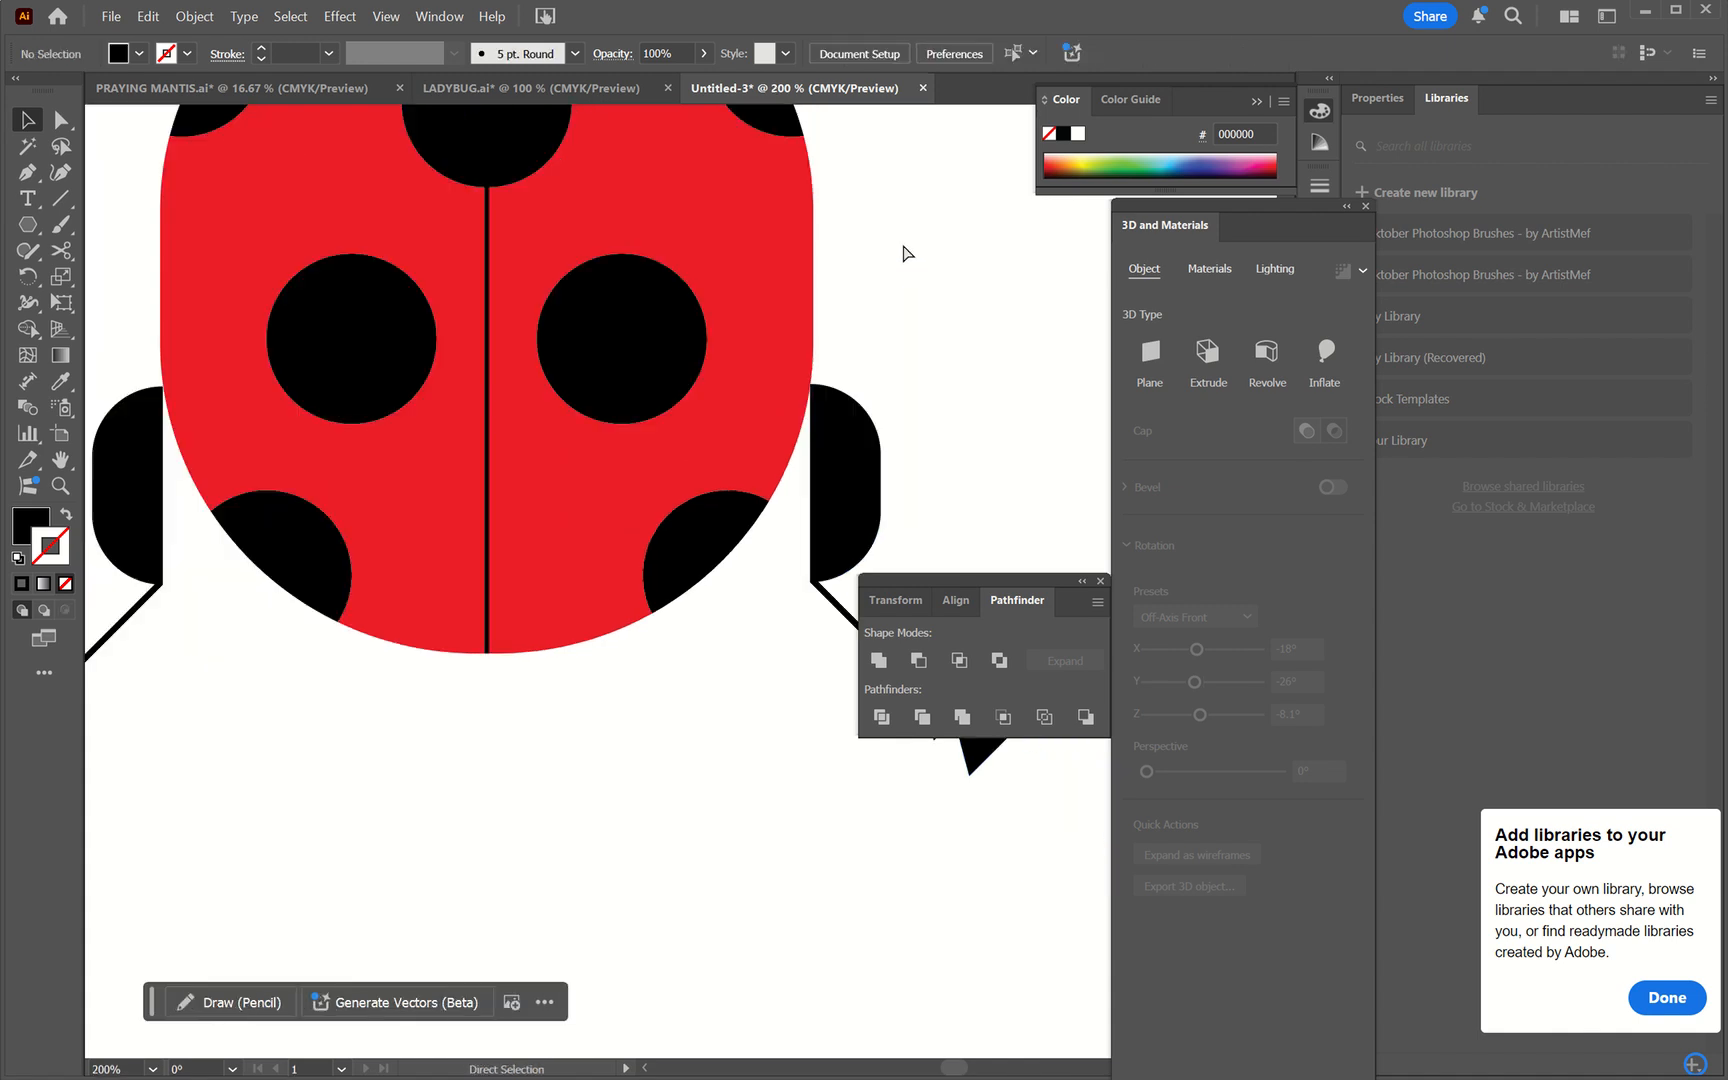
pyautogui.hotkey('ctrl', '-')
pyautogui.hotkey('ctrl', '-')
pyautogui.scroll(4, 906, 254)
pyautogui.hscroll(-4, 906, 254)
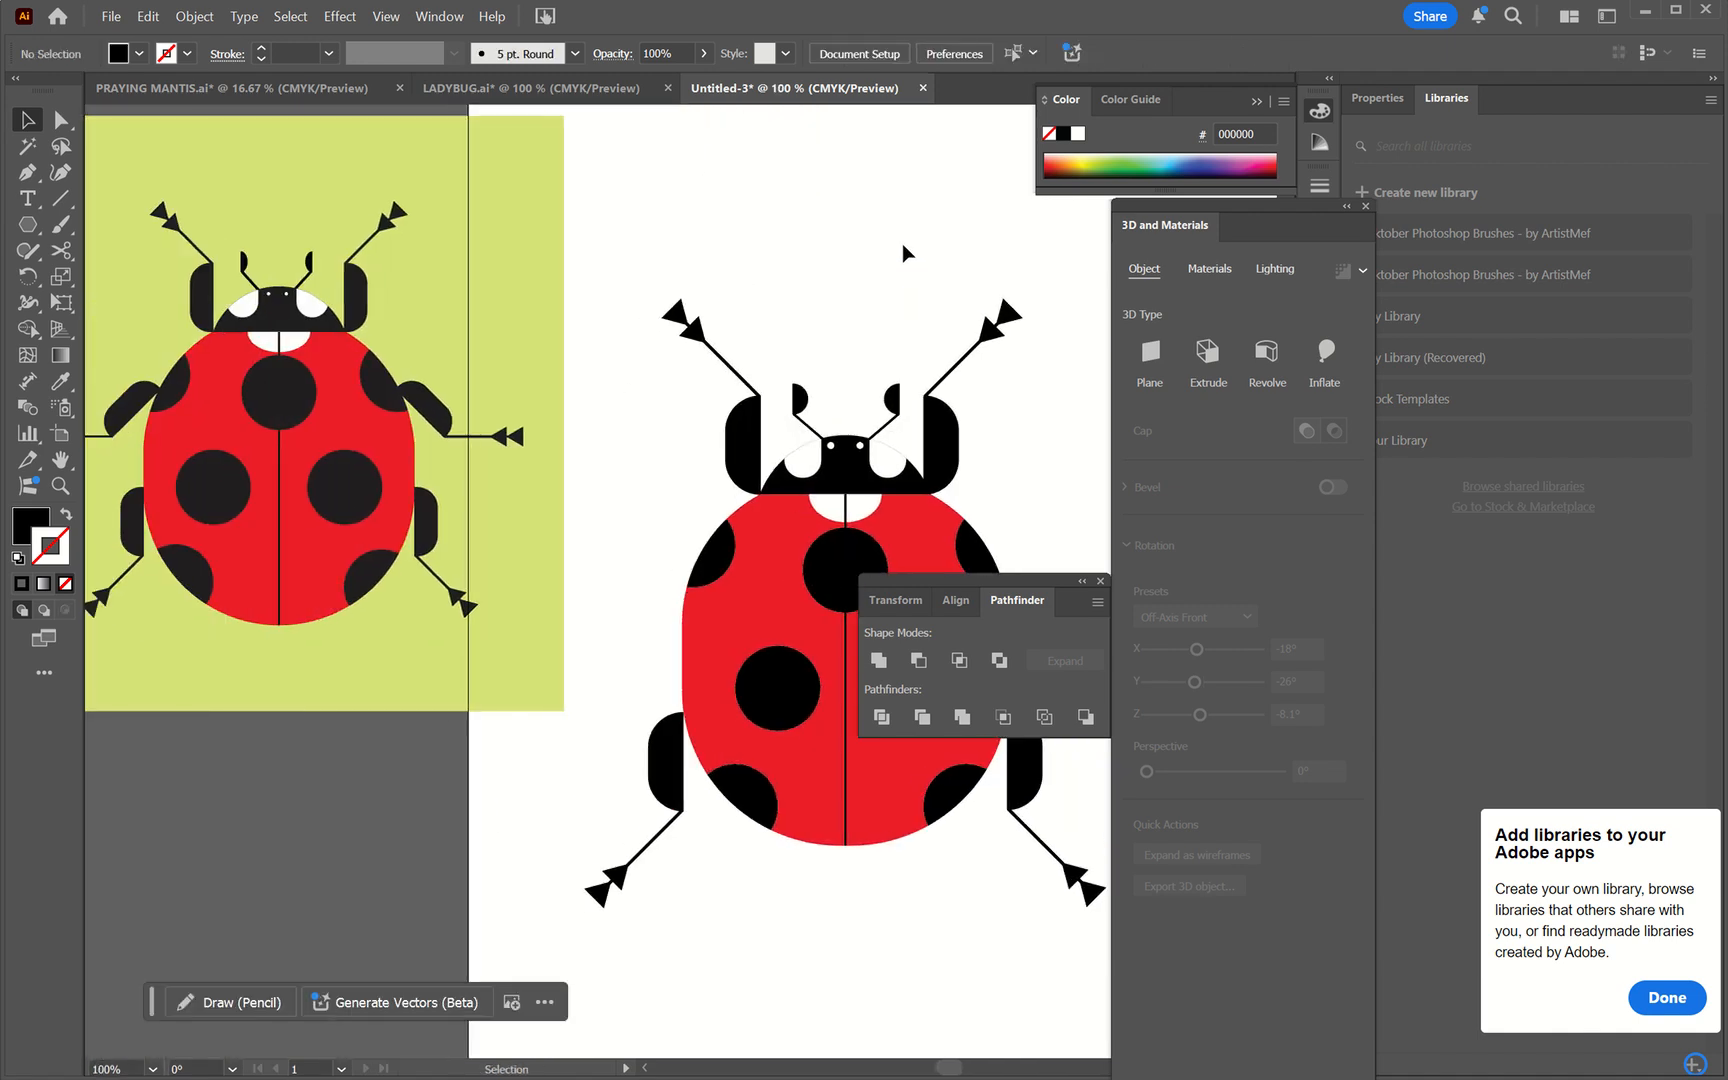
pyautogui.hscroll(-1, 904, 252)
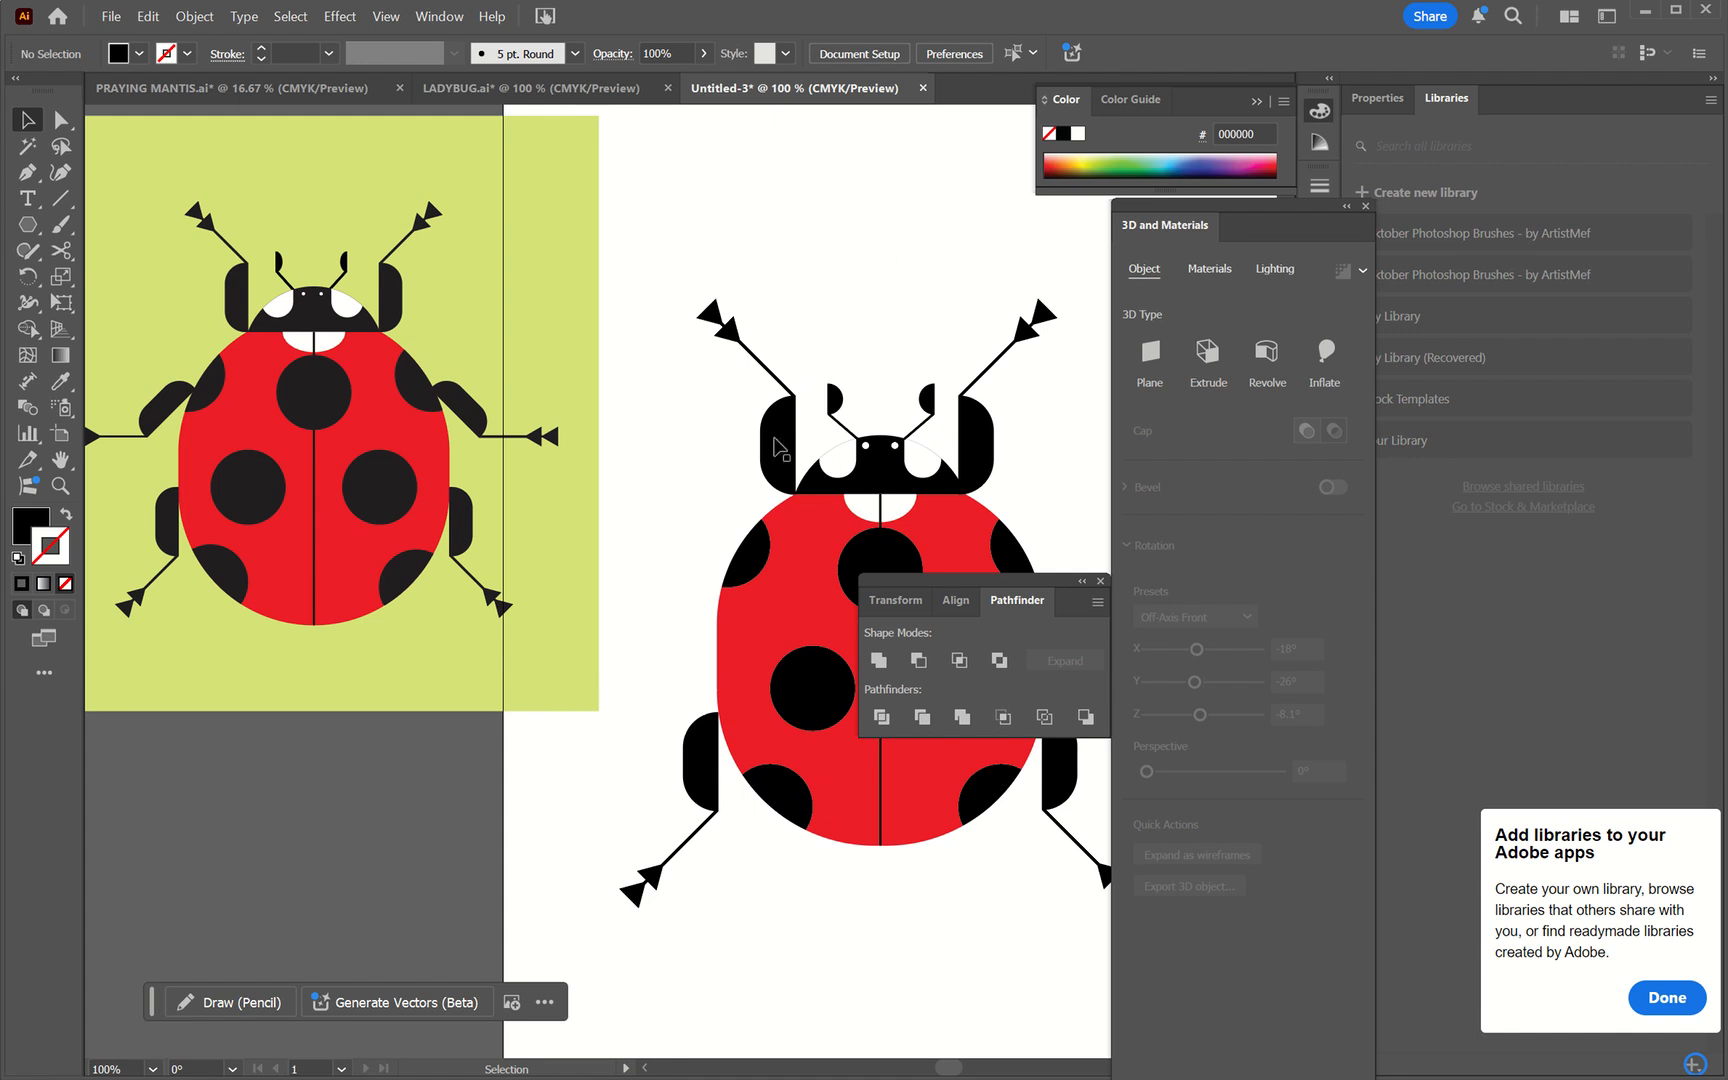
pyautogui.hscroll(6, 725, 800)
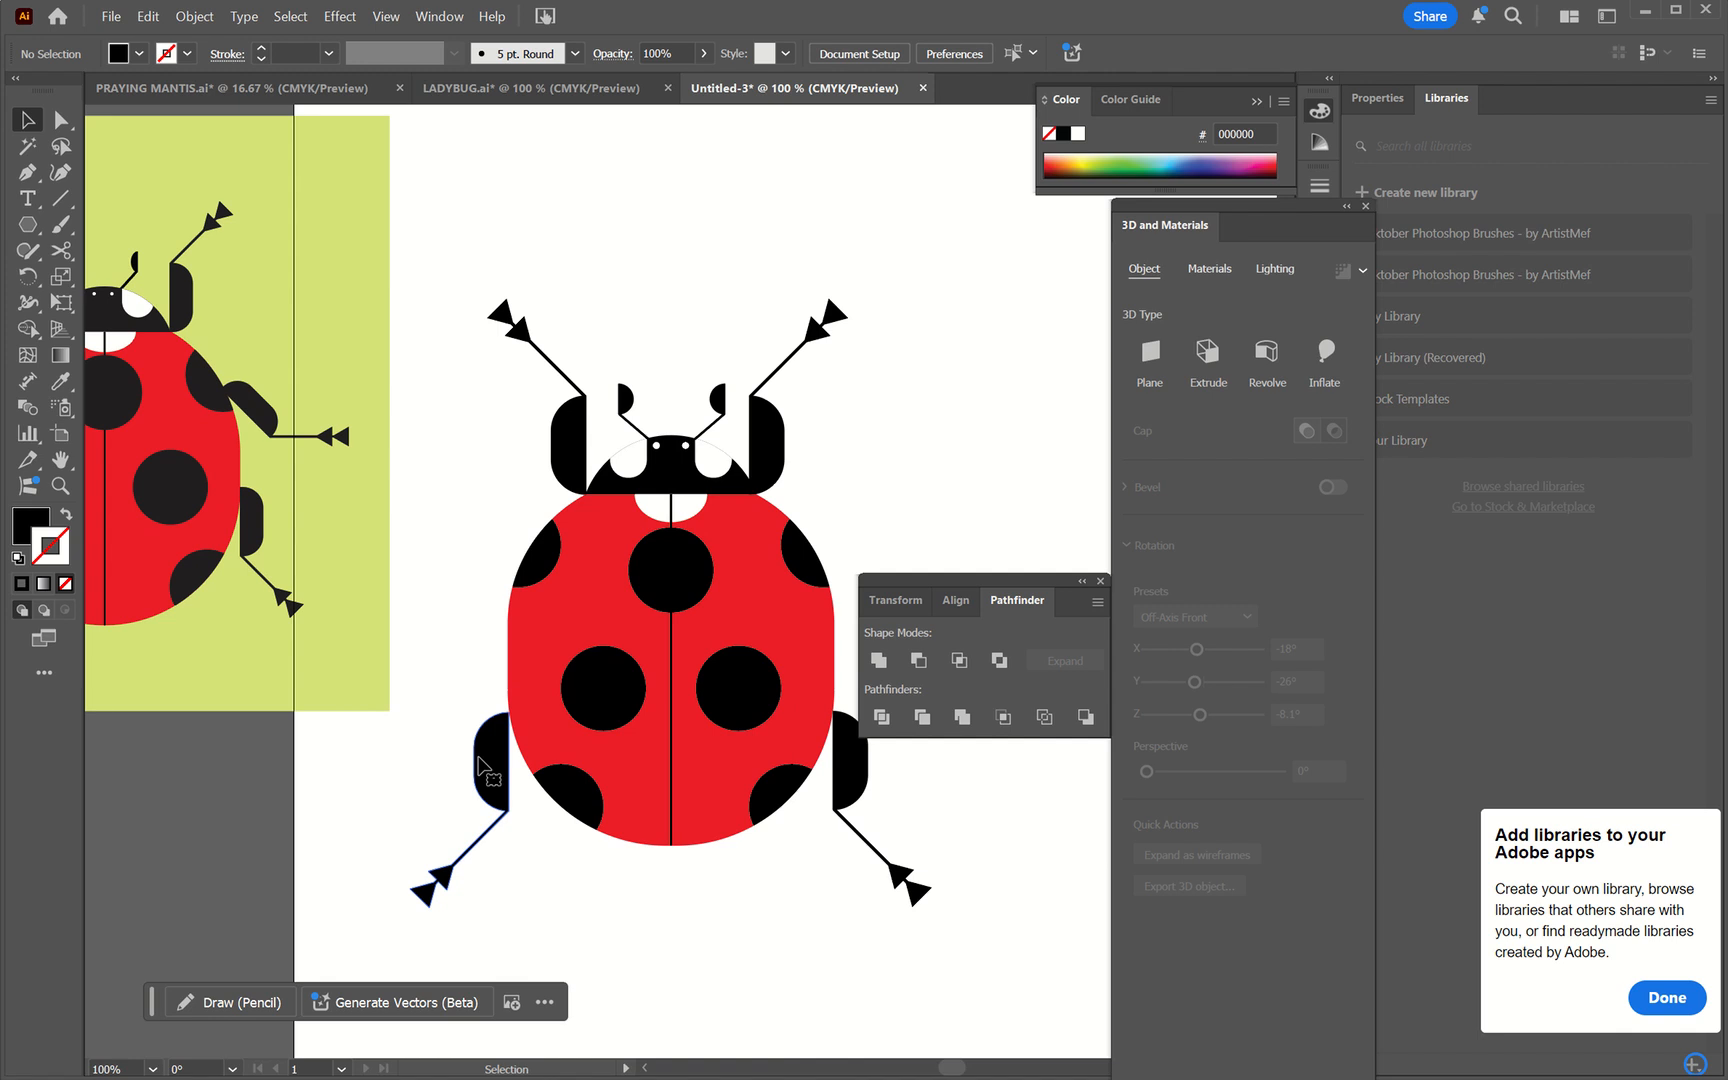
pyautogui.click(508, 755)
pyautogui.keyDown('shift'); pyautogui.click(845, 785); pyautogui.keyUp('shift')
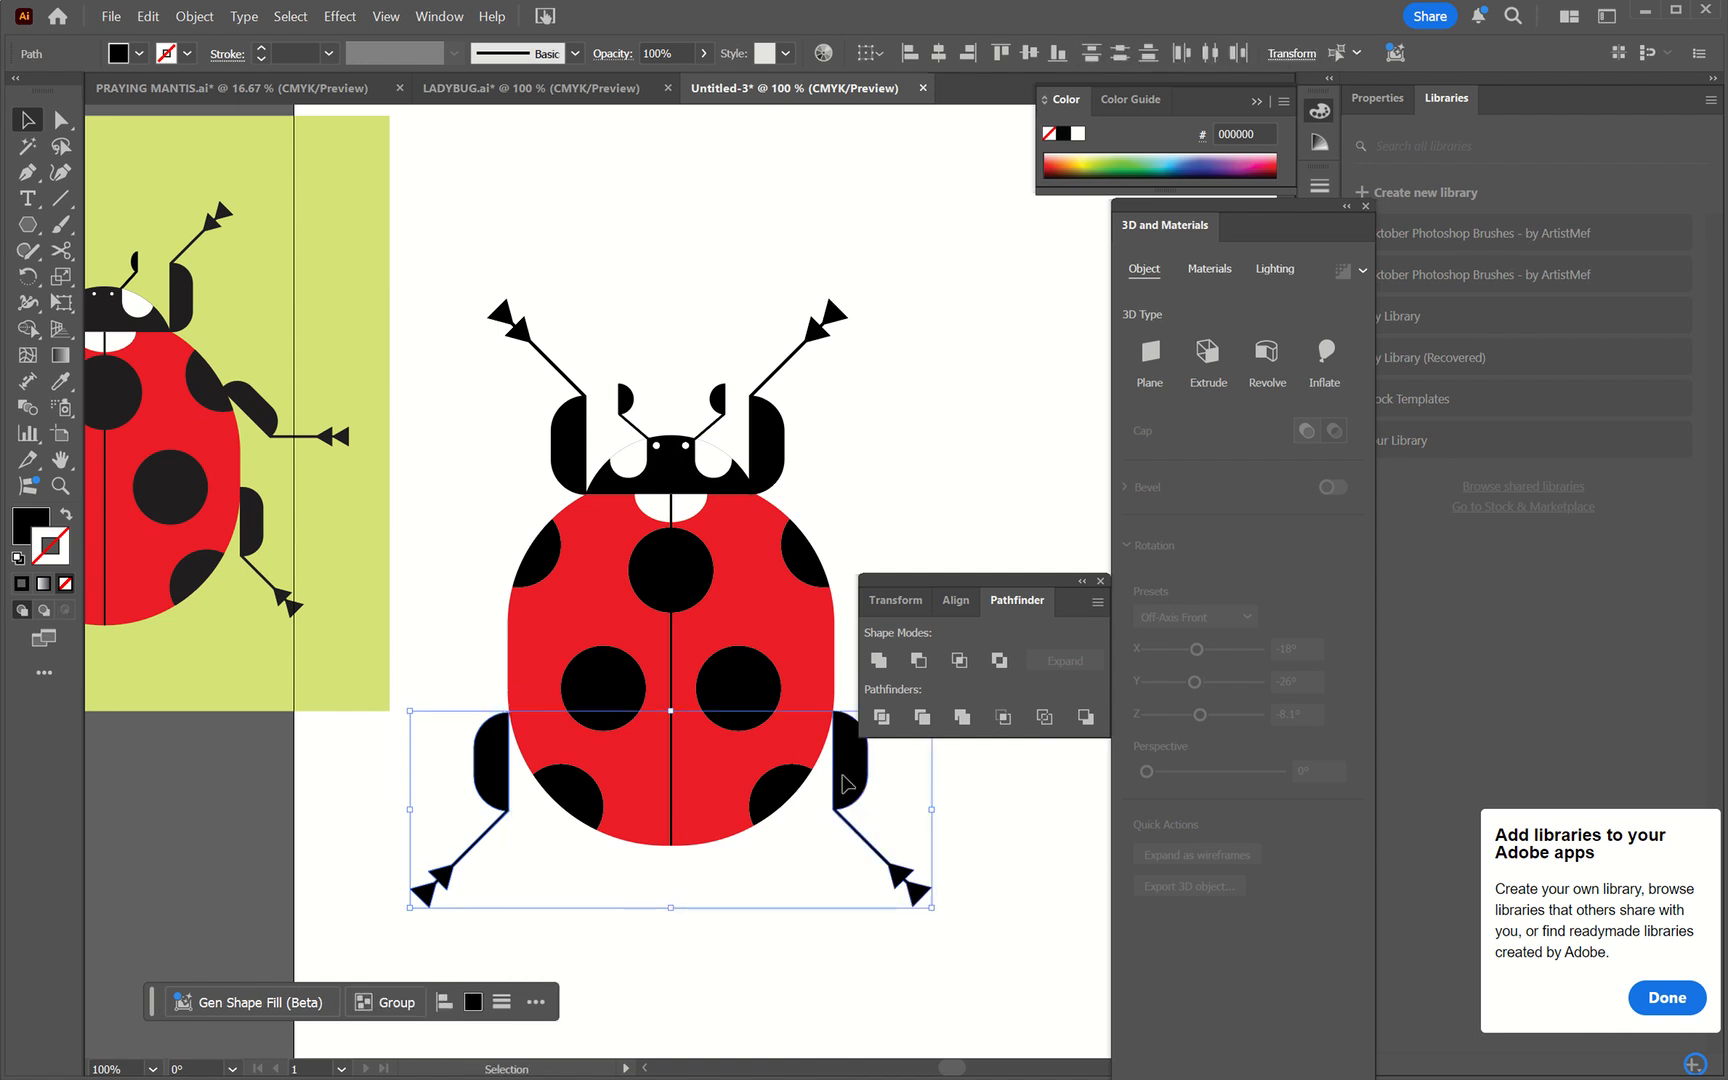
pyautogui.moveTo(845, 785); pyautogui.dragTo(850, 625)
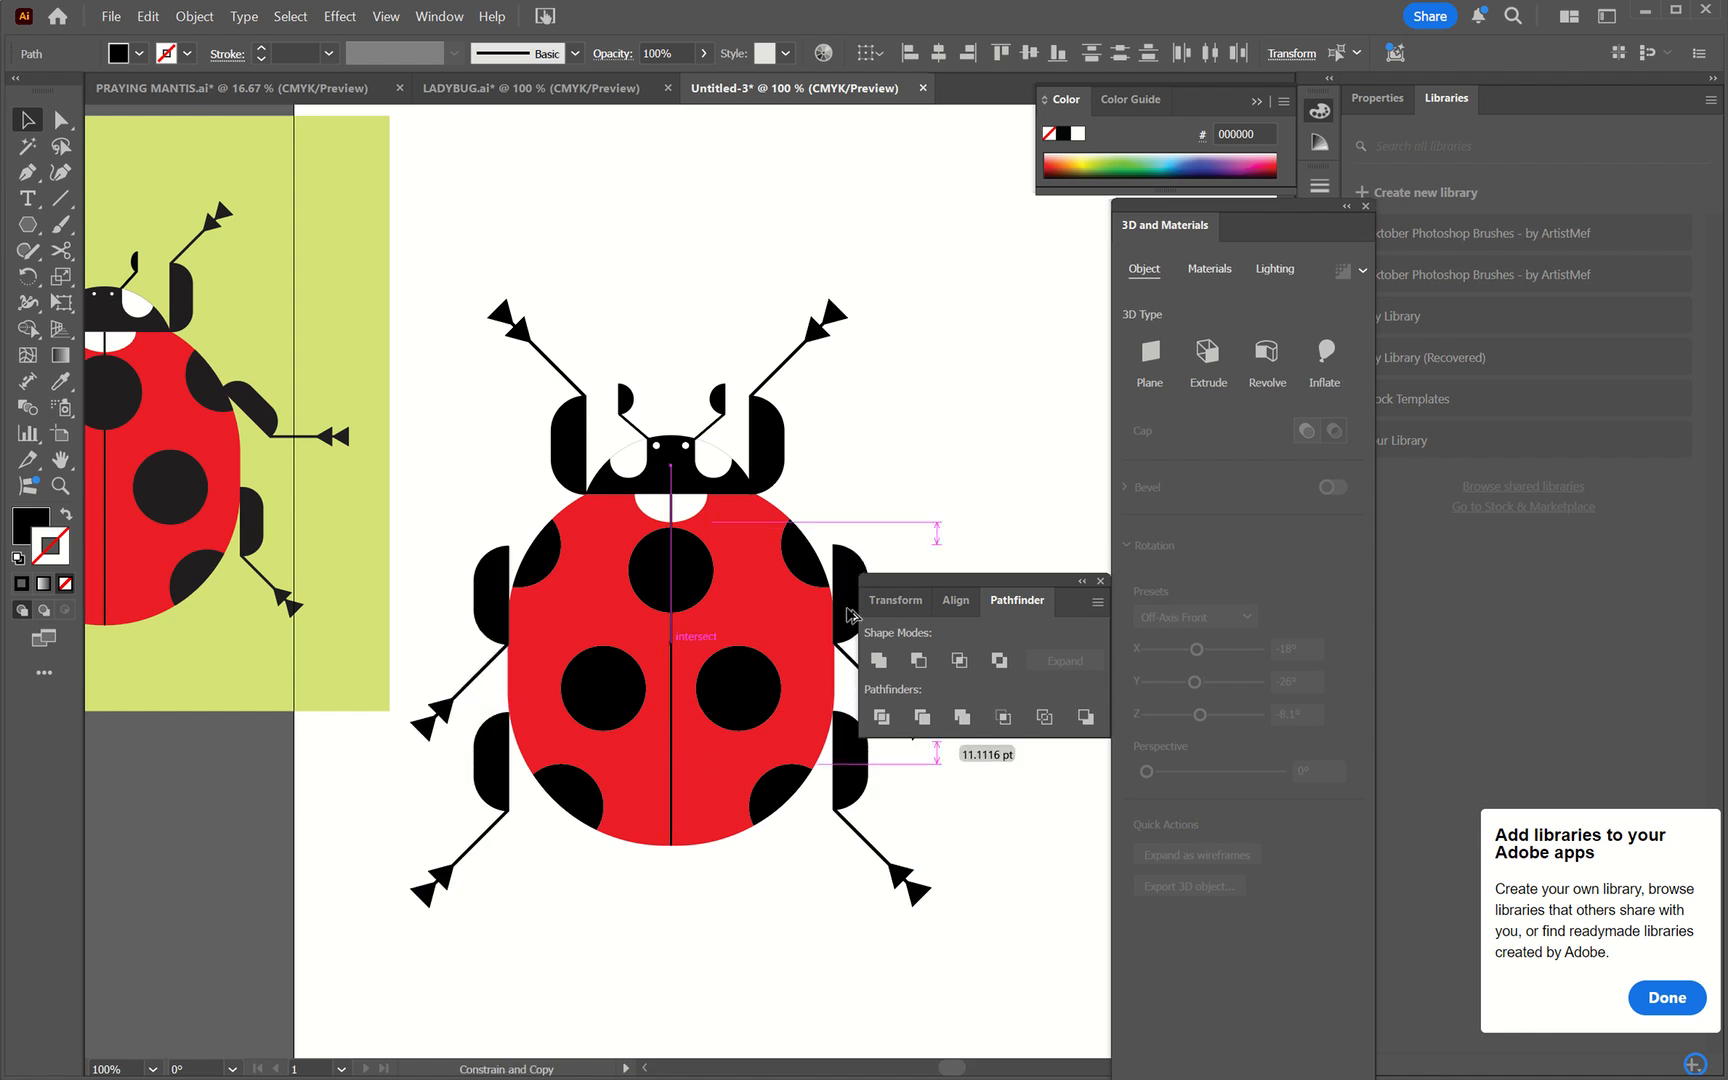
pyautogui.click(873, 447)
# - Rotate the left middle leg by -30° and move it outward so its rounded segment meets the body's left edge
pyautogui.hscroll(-5, 873, 447)
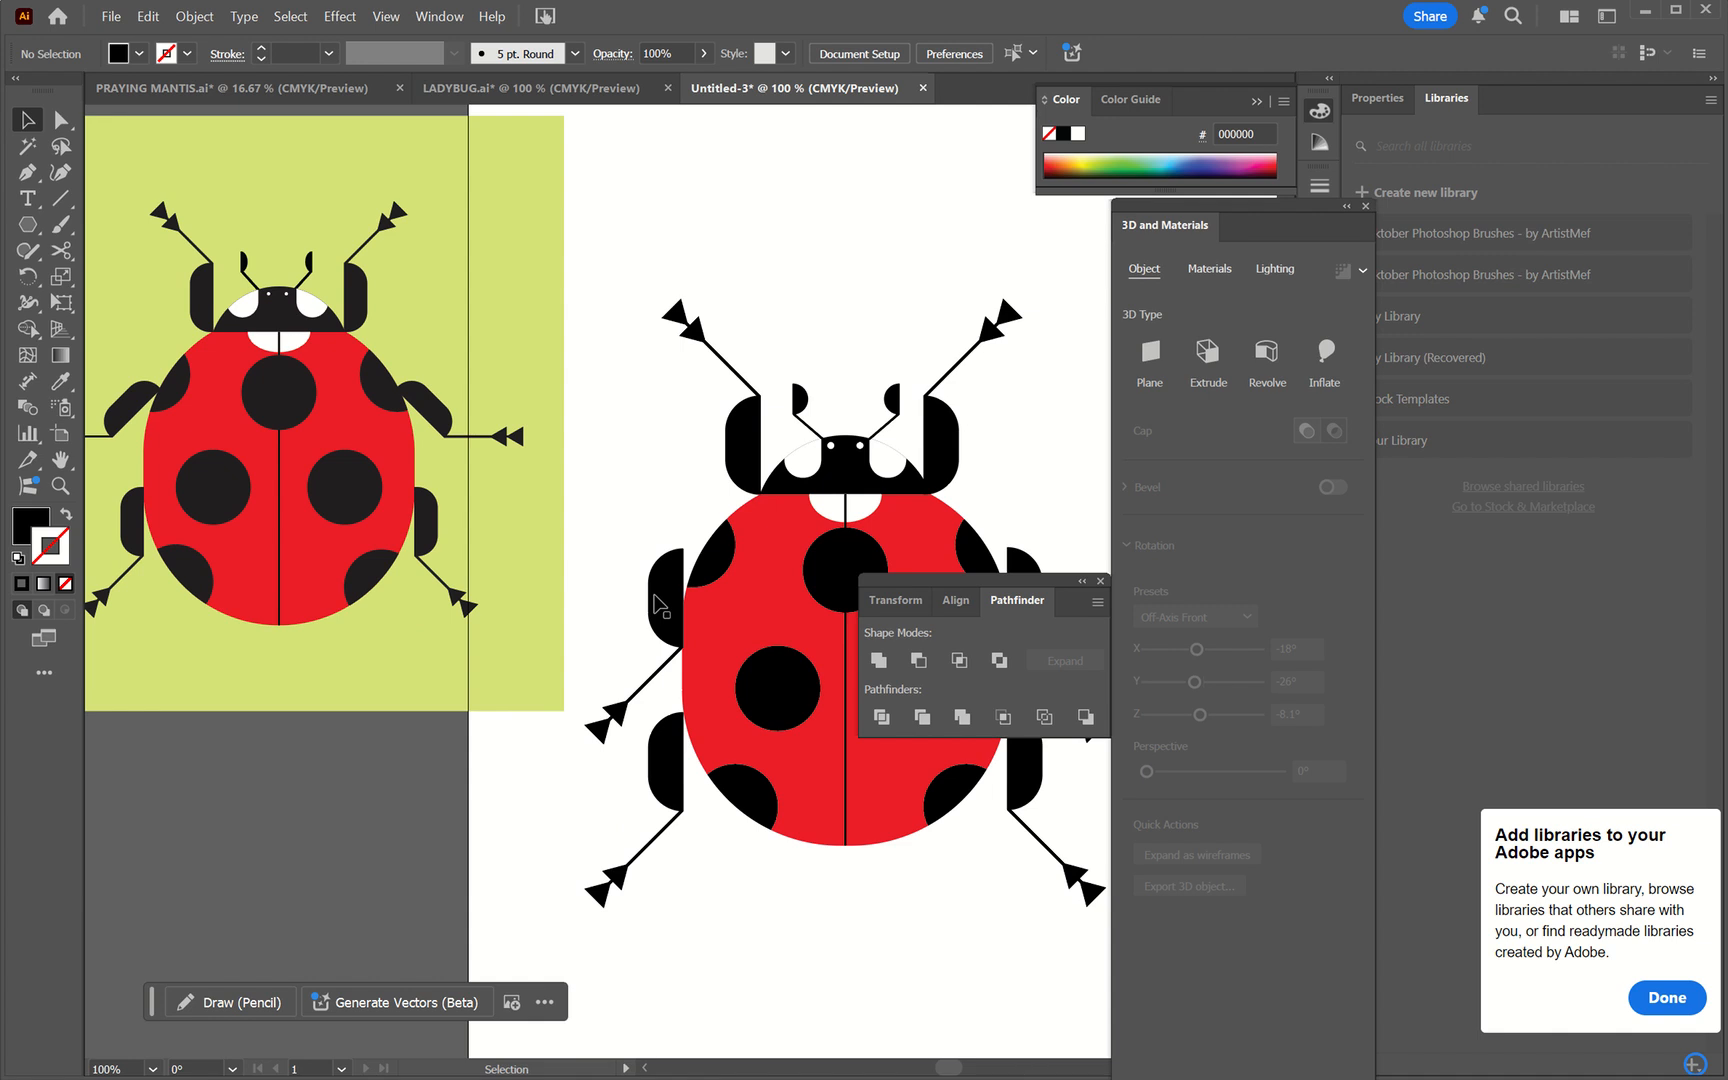
pyautogui.click(658, 605)
pyautogui.doubleClick(655, 596)
pyautogui.doubleClick(609, 456)
pyautogui.click(667, 588)
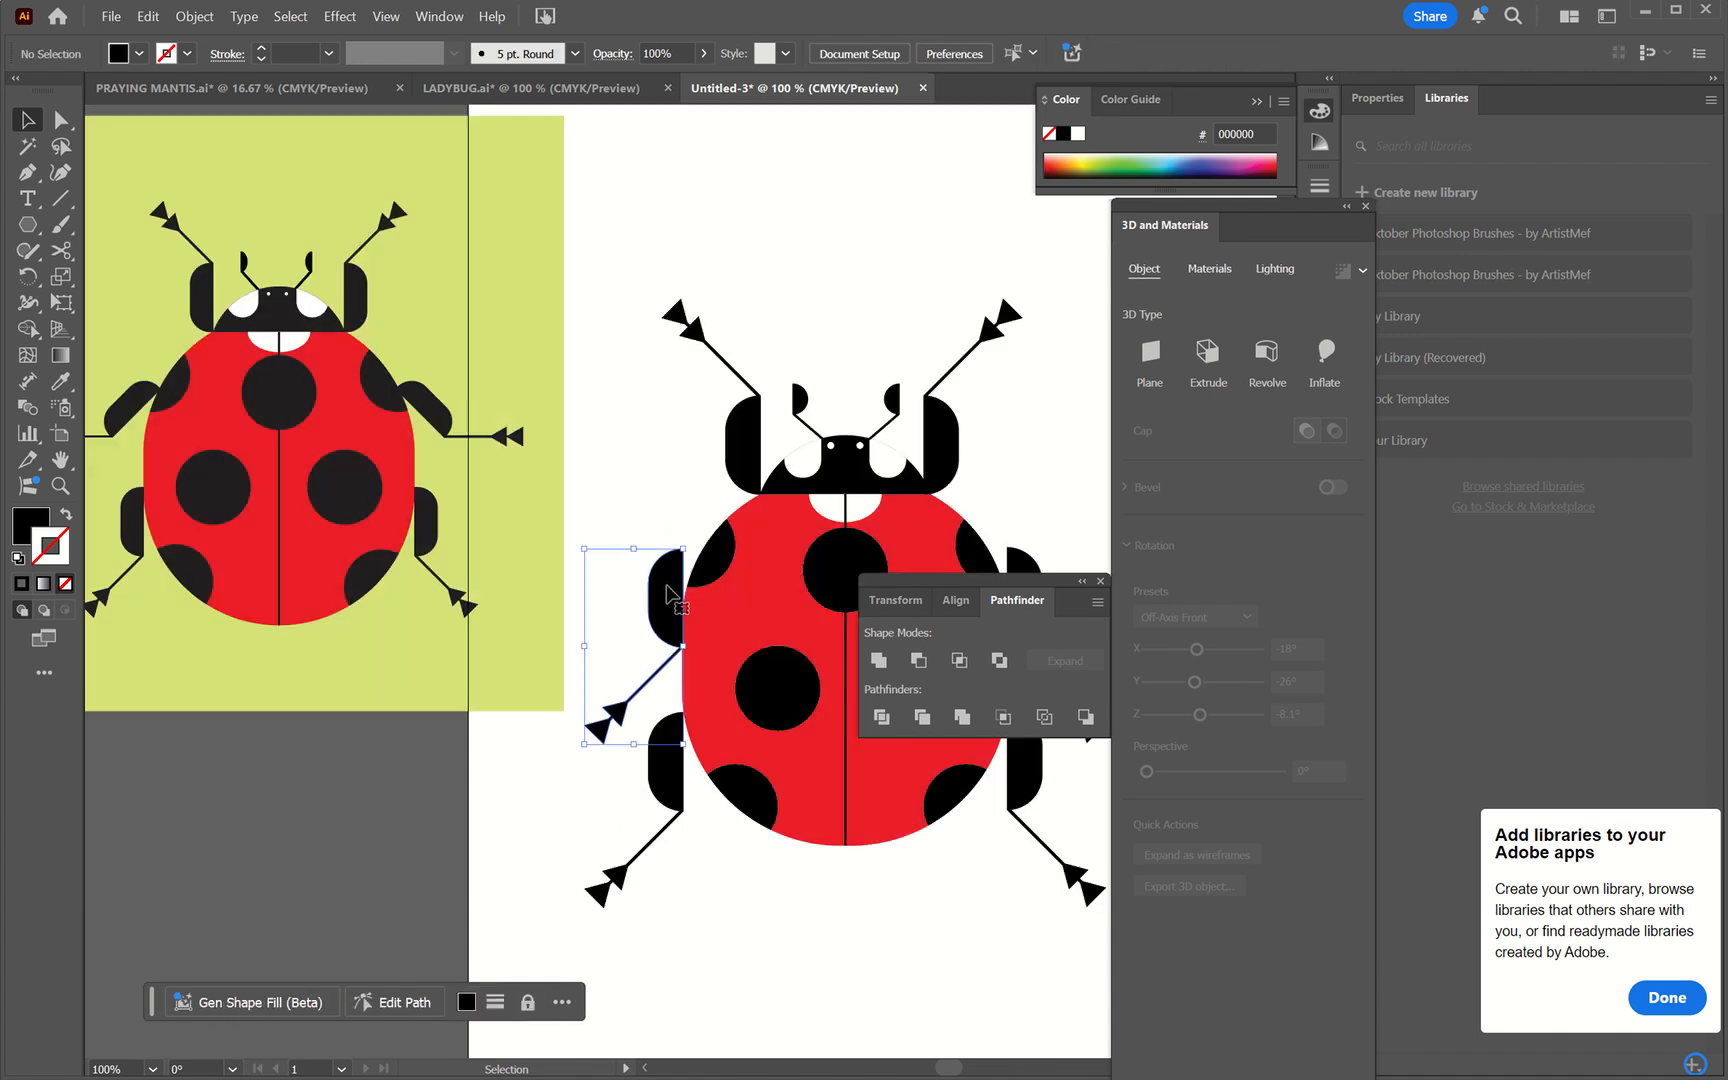
pyautogui.click(194, 16)
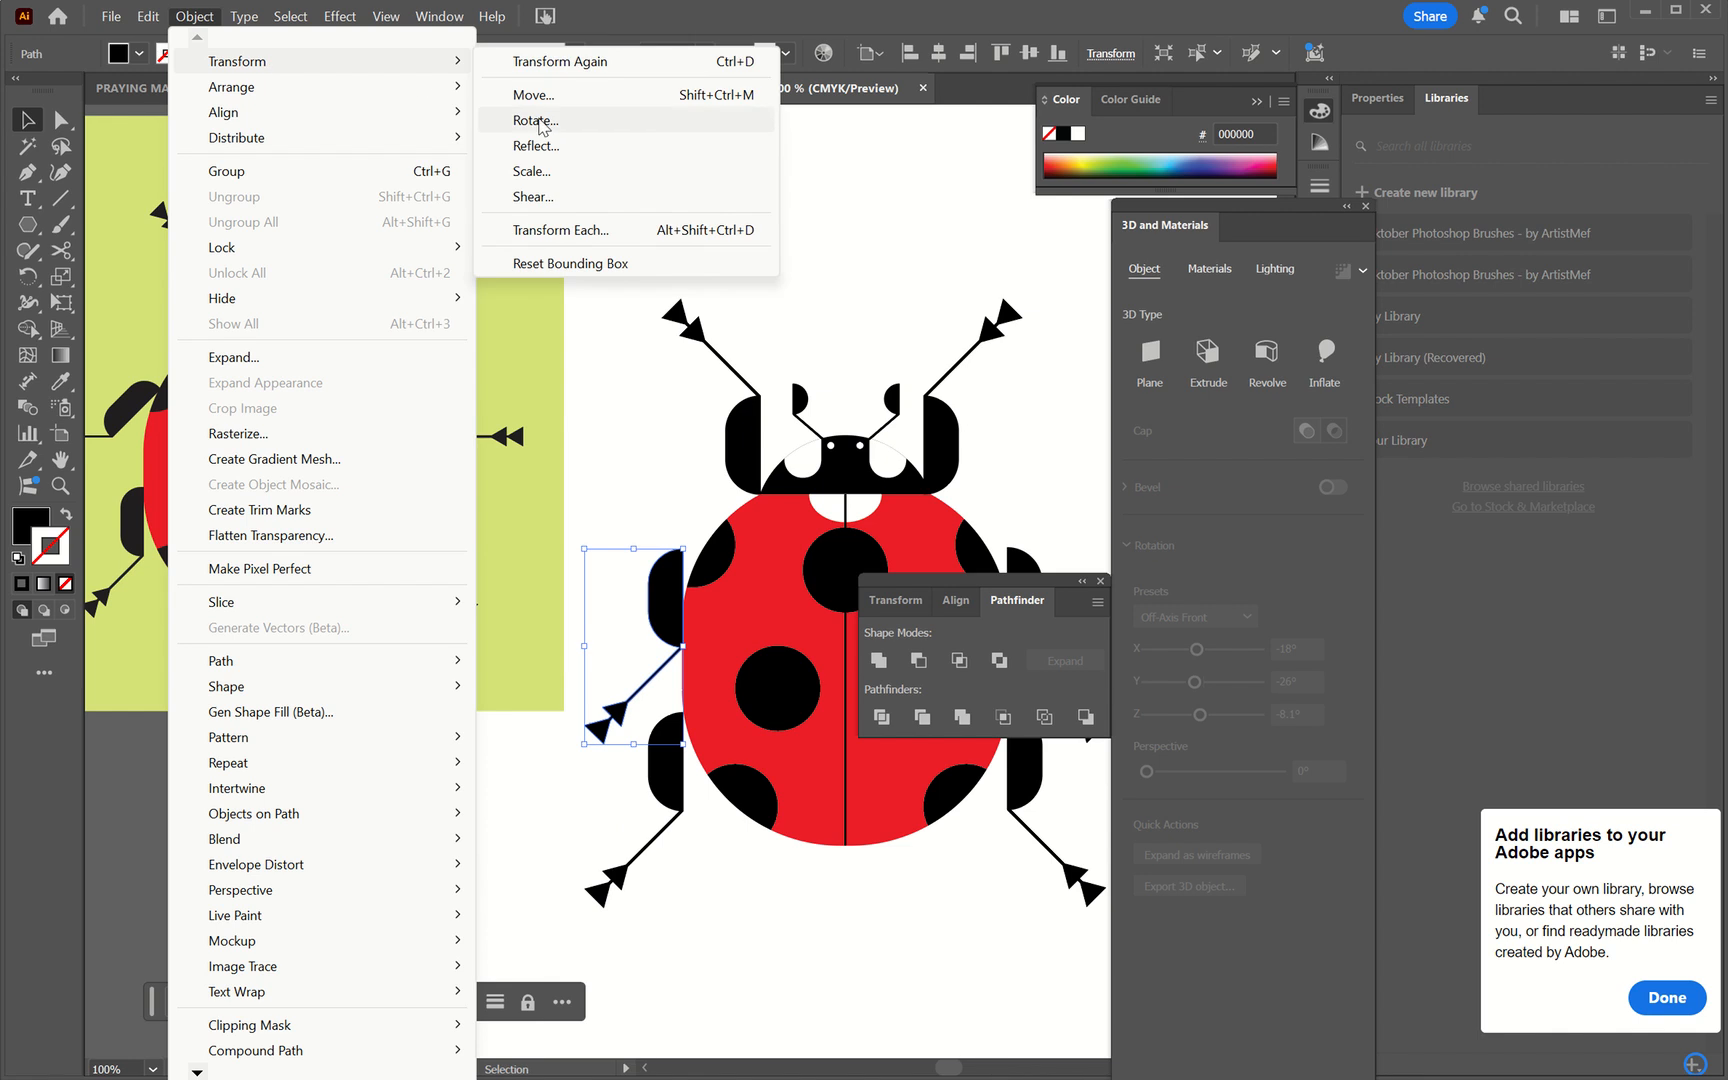
pyautogui.click(540, 120)
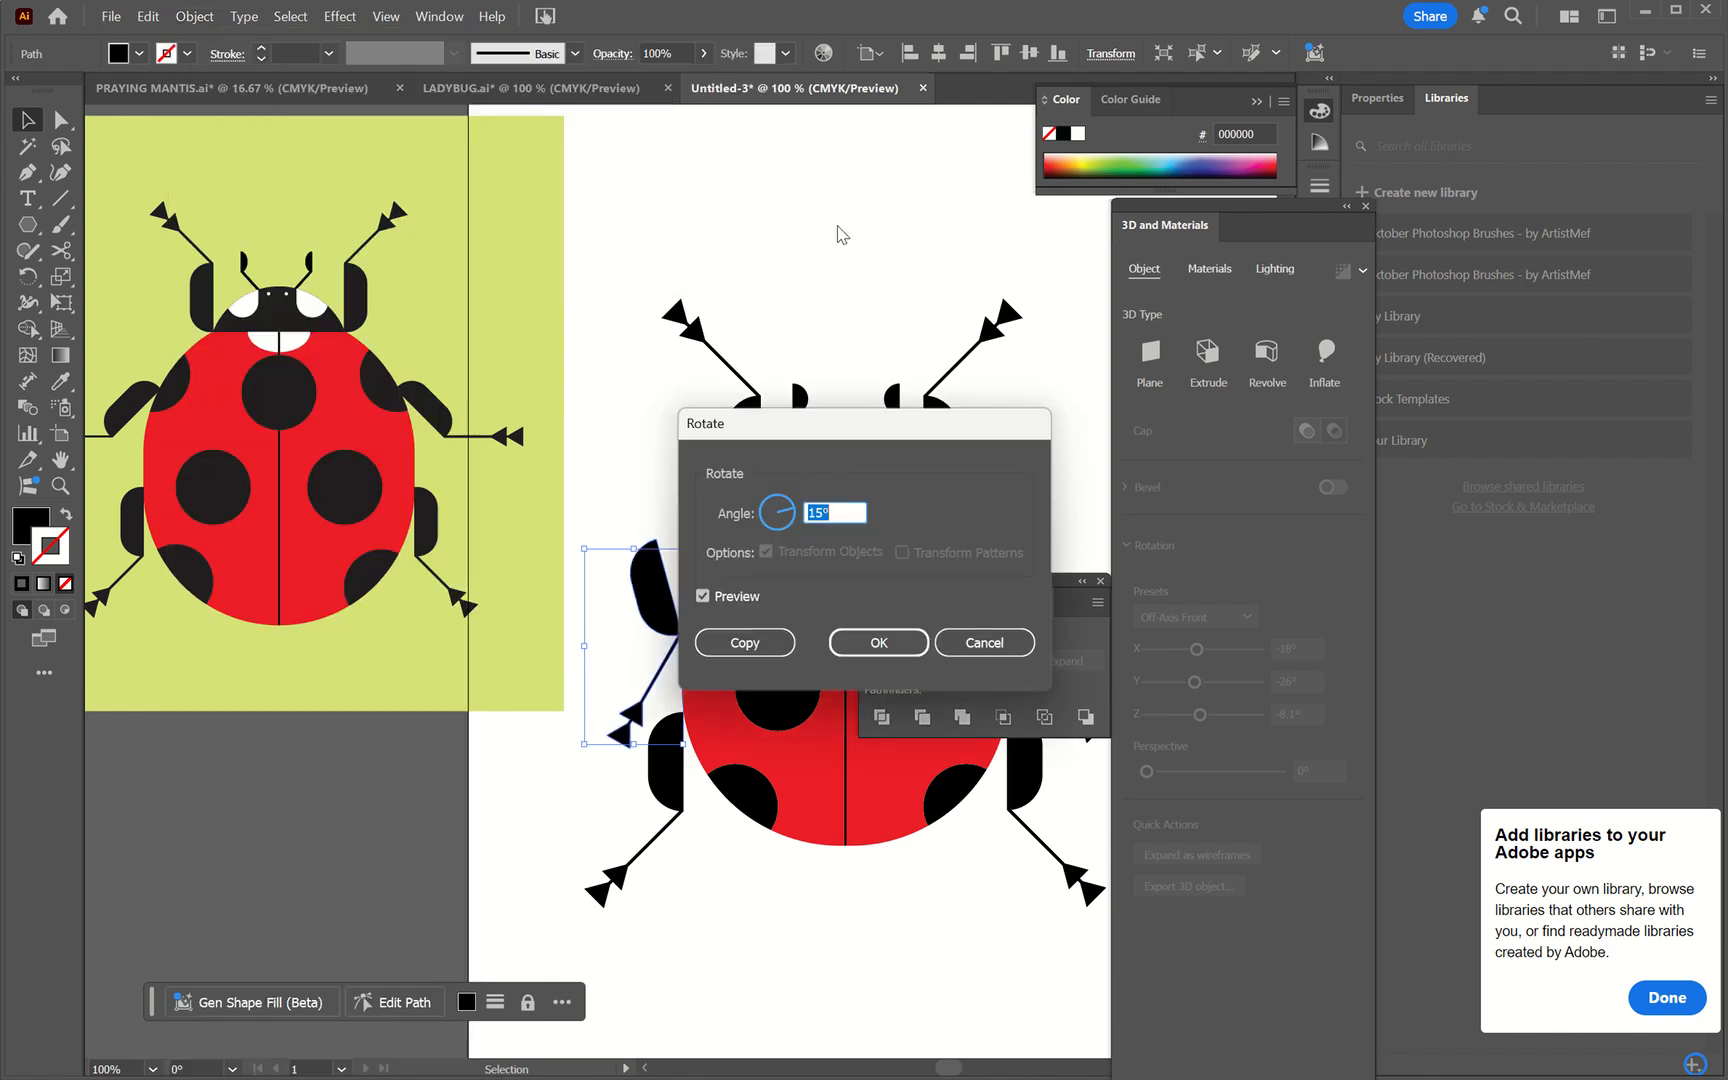
pyautogui.write('-30')
pyautogui.click(856, 645)
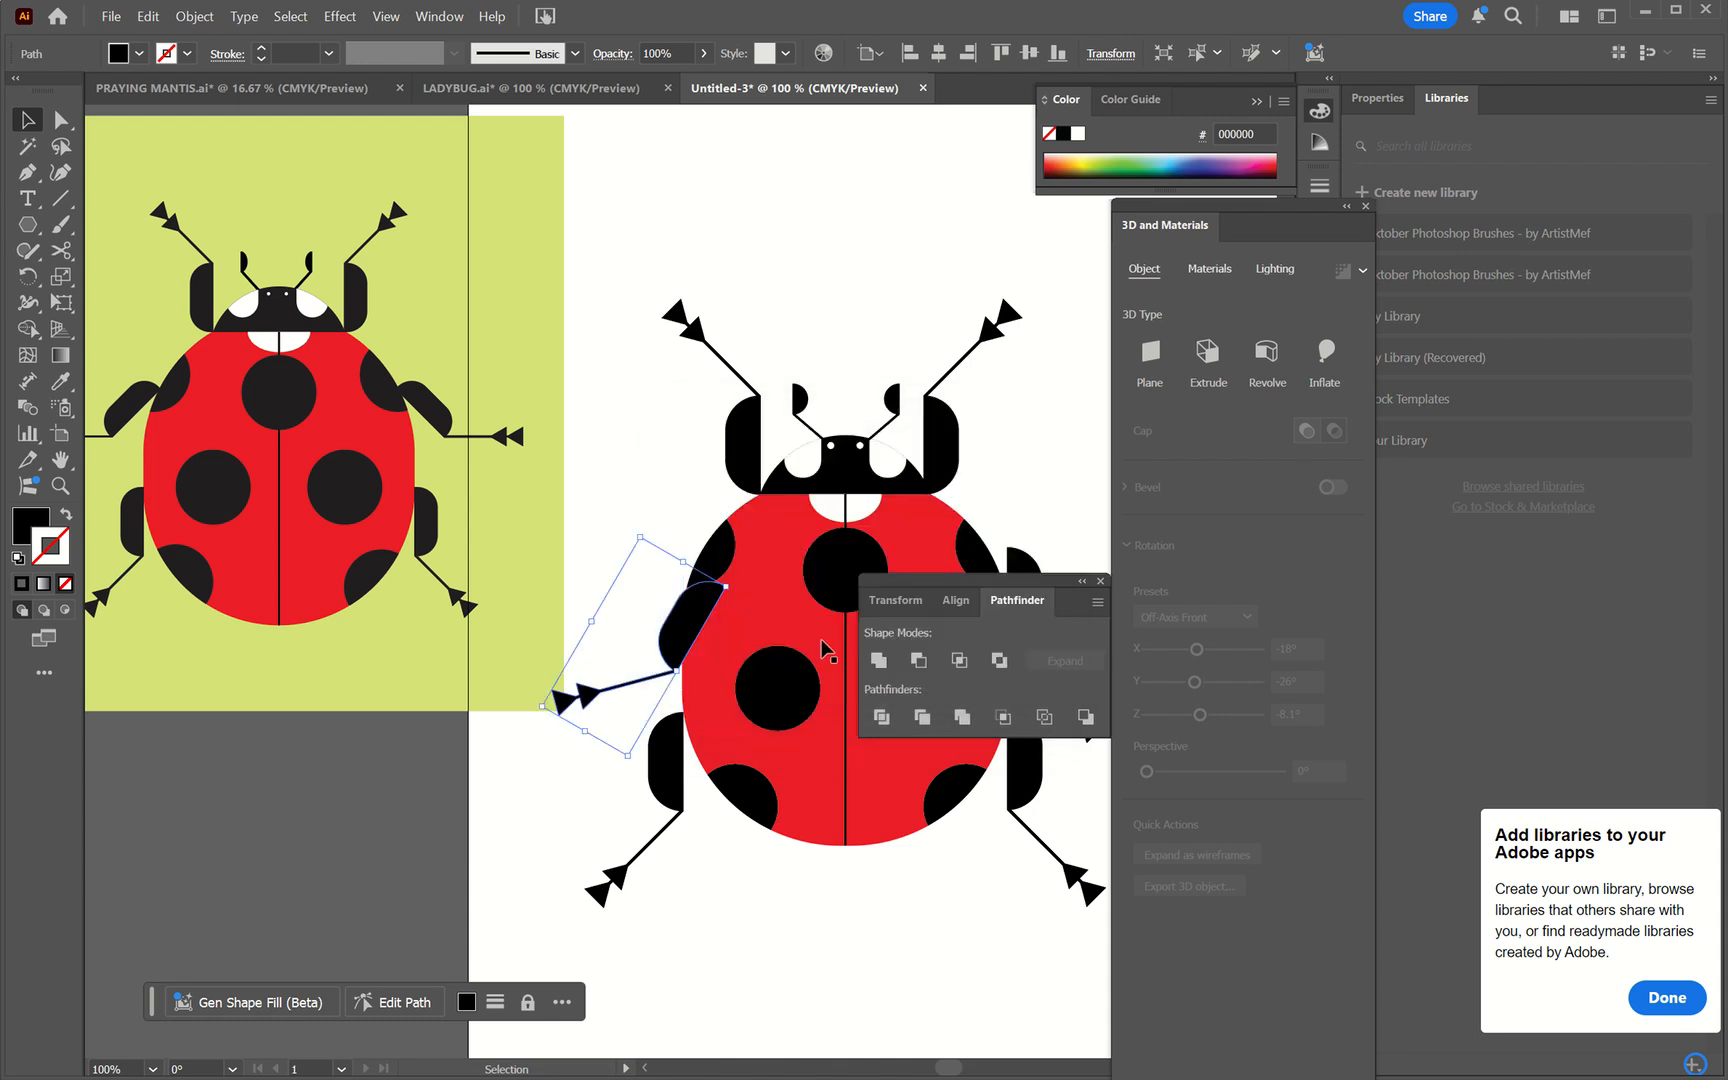
pyautogui.moveTo(660, 668); pyautogui.dragTo(631, 649)
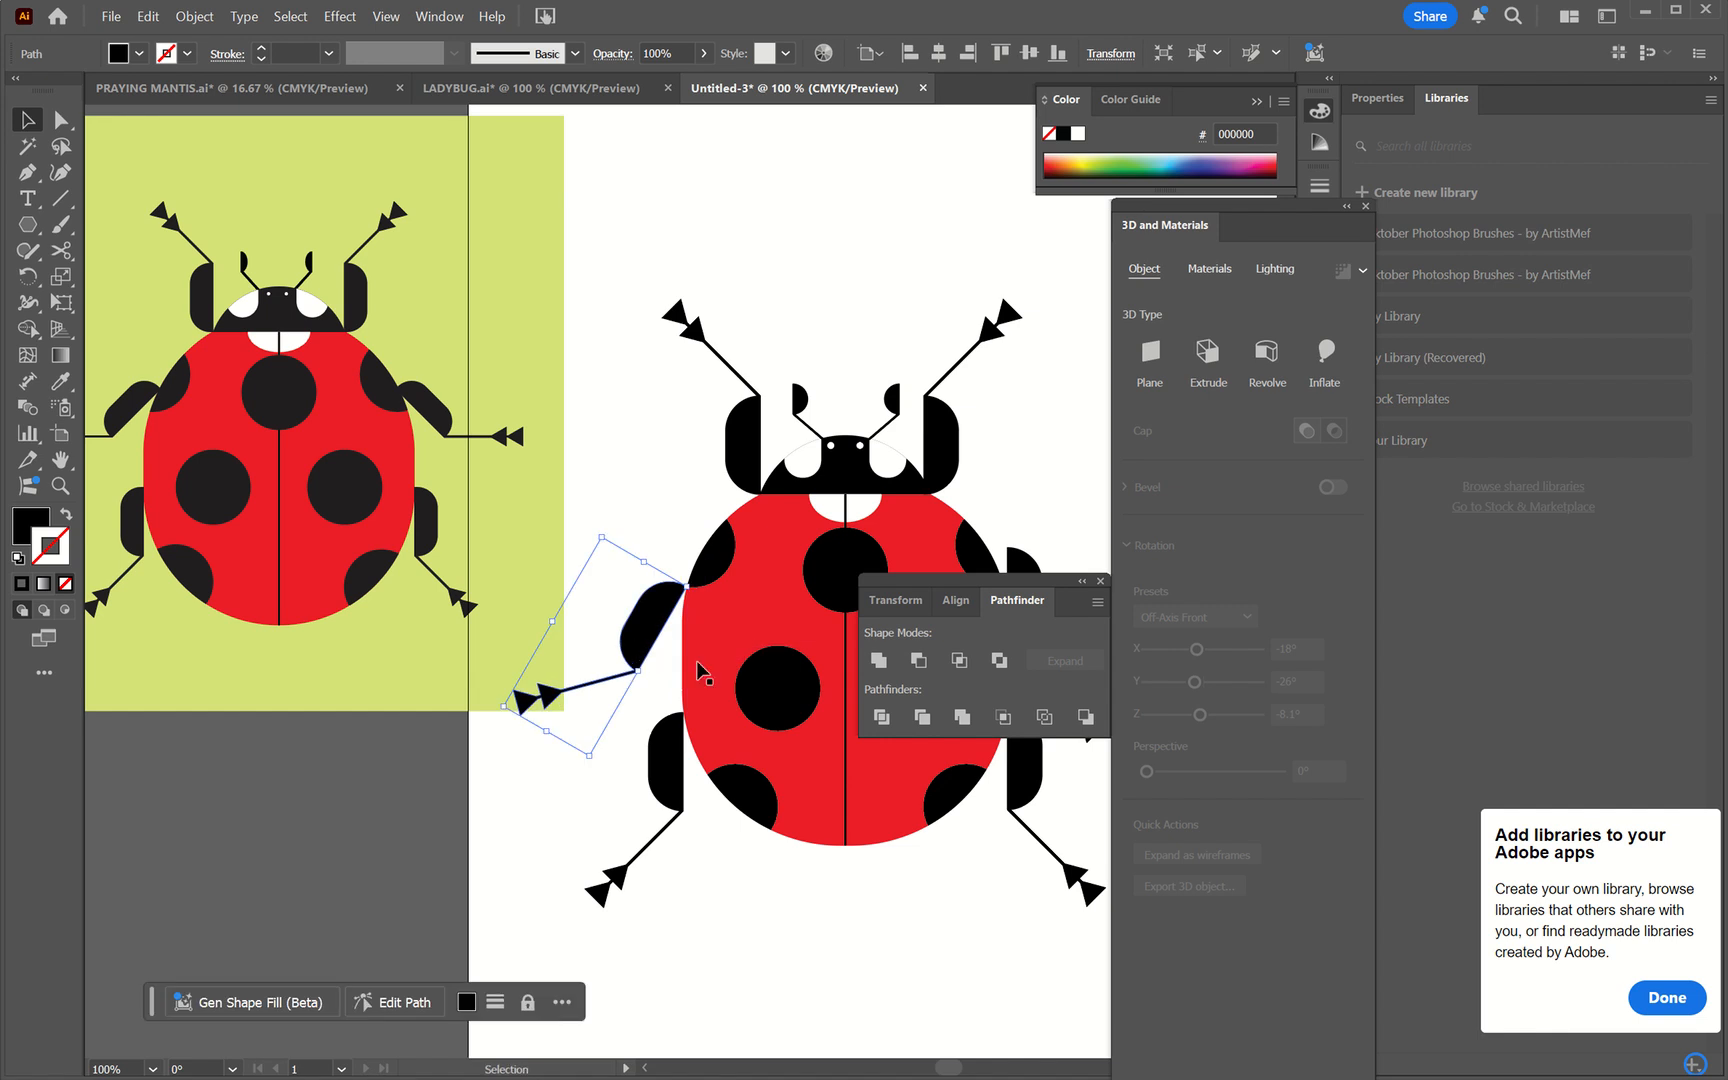
# - Delete the unrotated middle leg on the body's right side
pyautogui.hscroll(5, 698, 667)
pyautogui.click(699, 585)
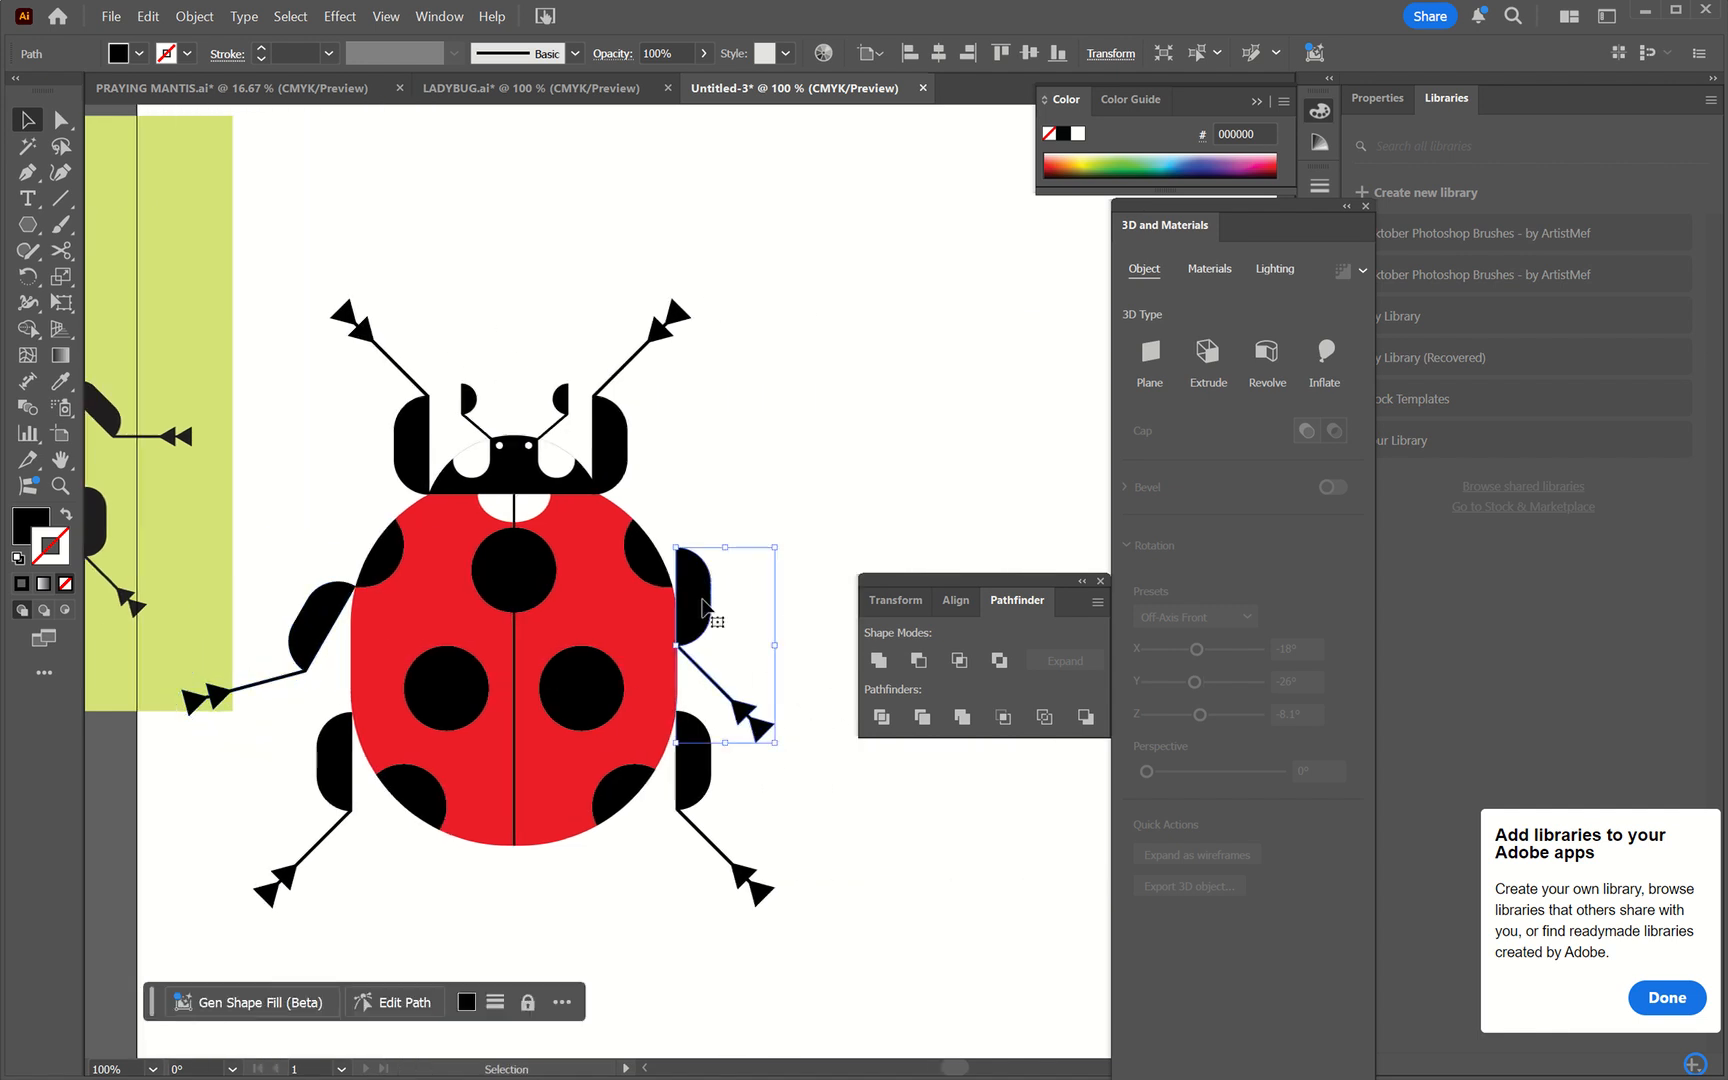
pyautogui.press('Delete')
# - Reflect a copy of the left middle leg across the vertical axis and place it against the body's right edge
pyautogui.click(326, 625)
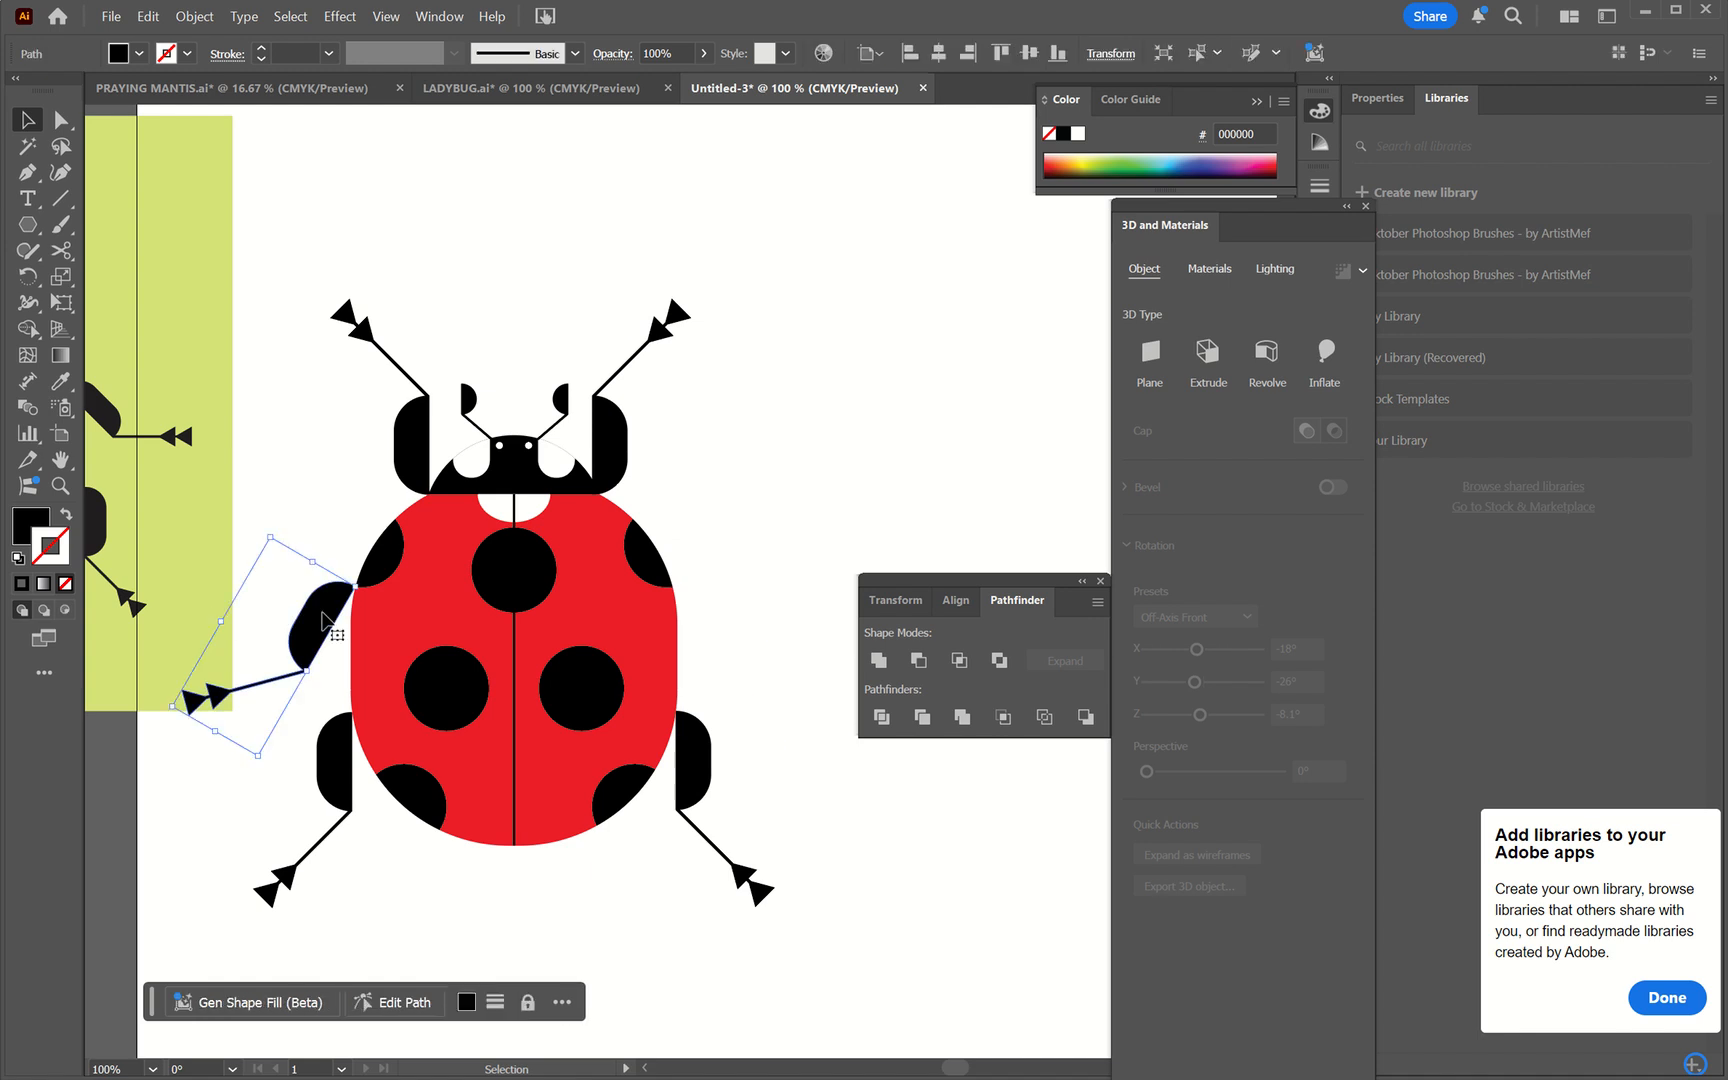
pyautogui.click(205, 20)
pyautogui.moveTo(240, 63)
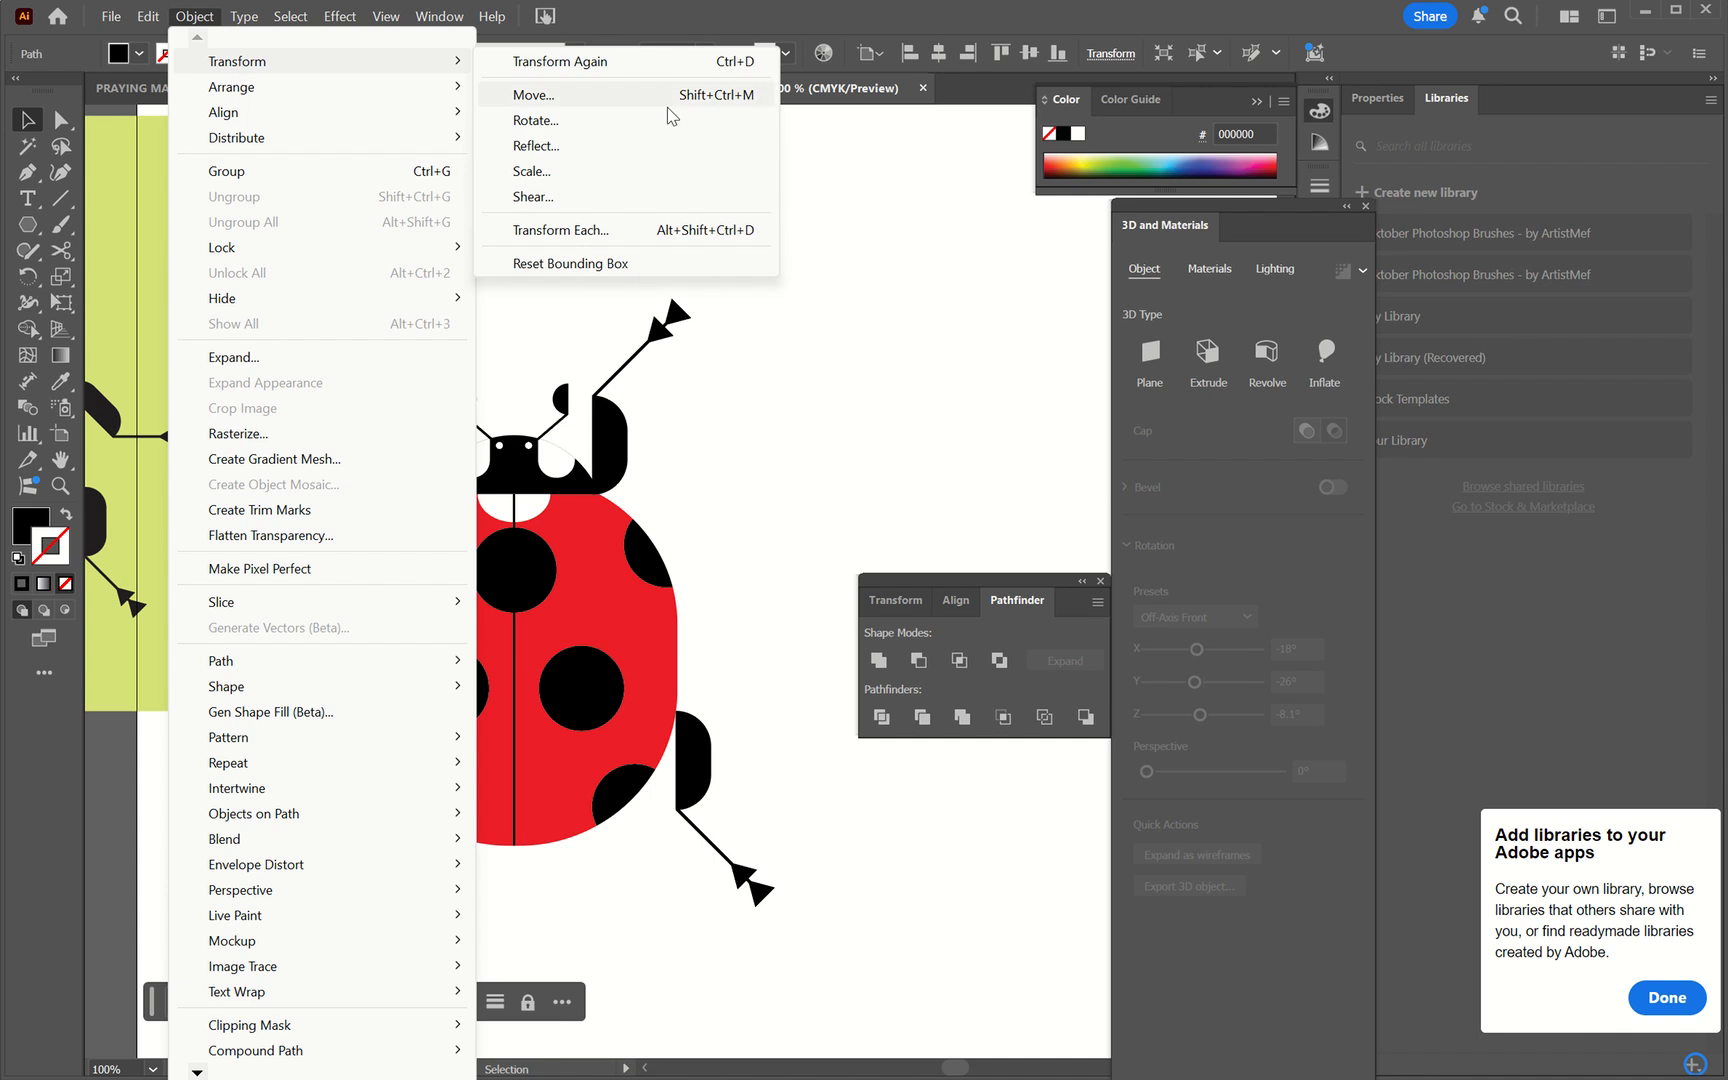
pyautogui.click(607, 151)
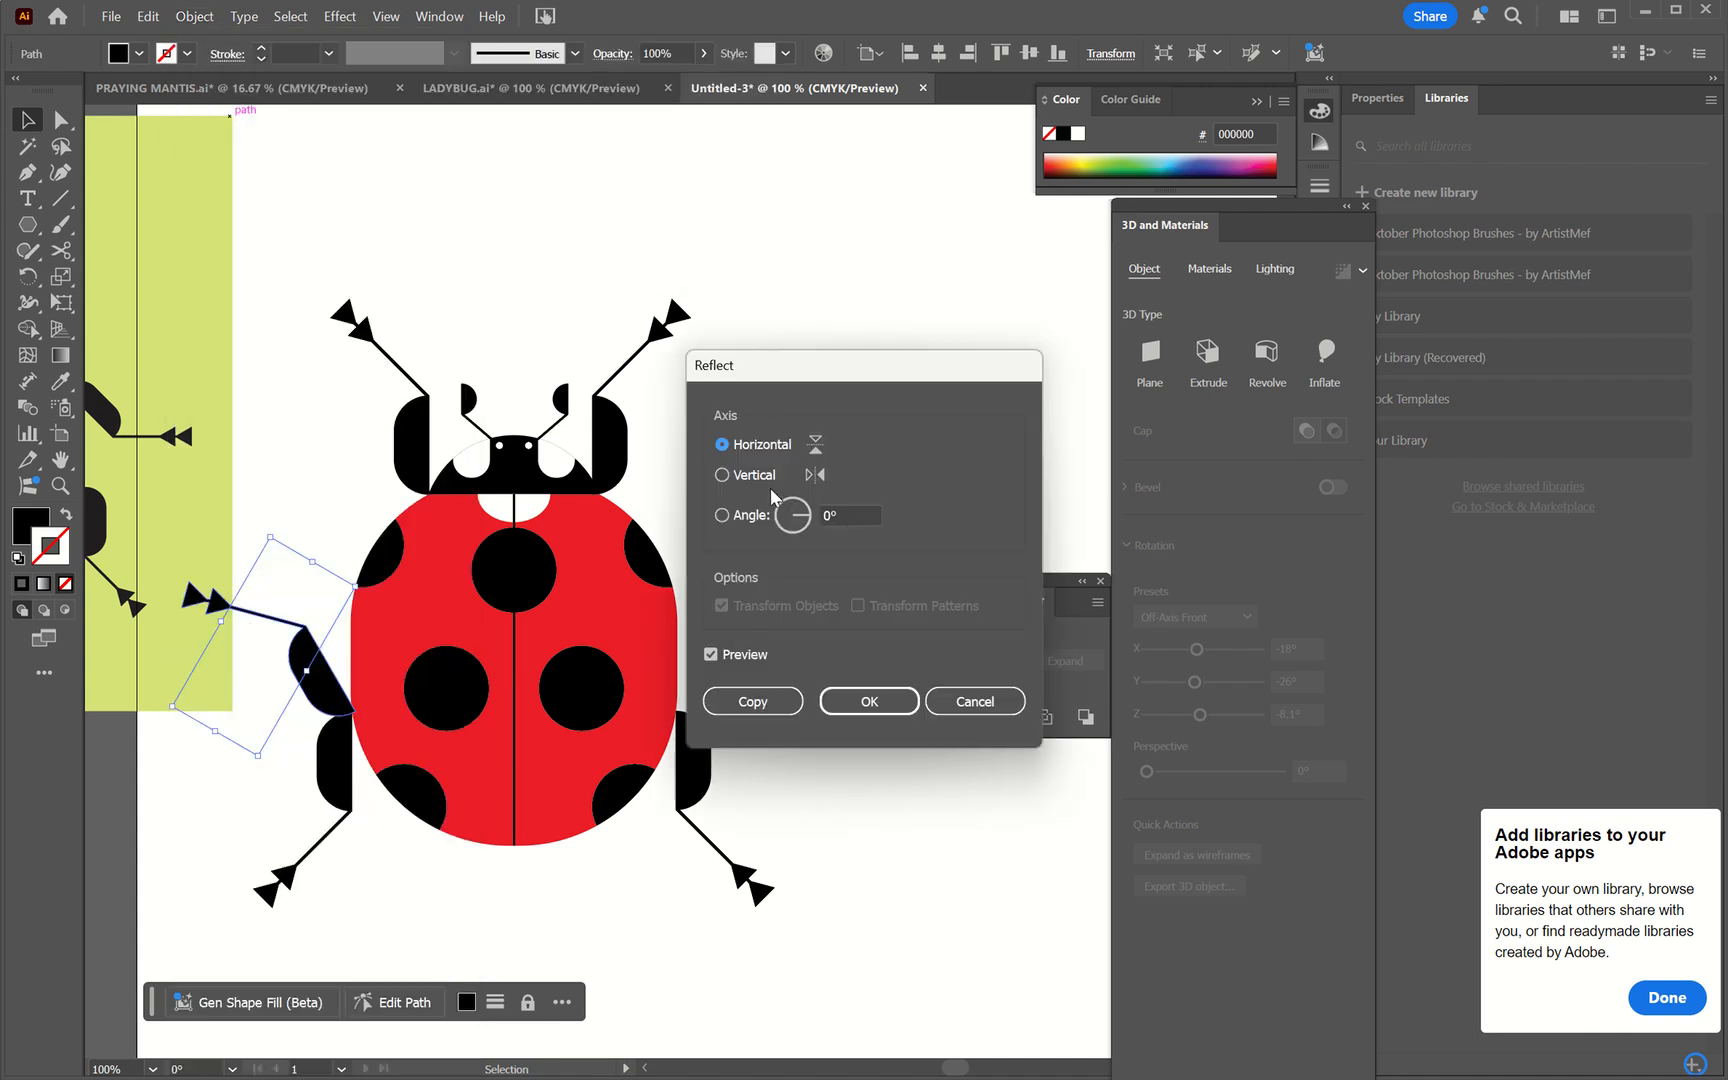
pyautogui.click(752, 482)
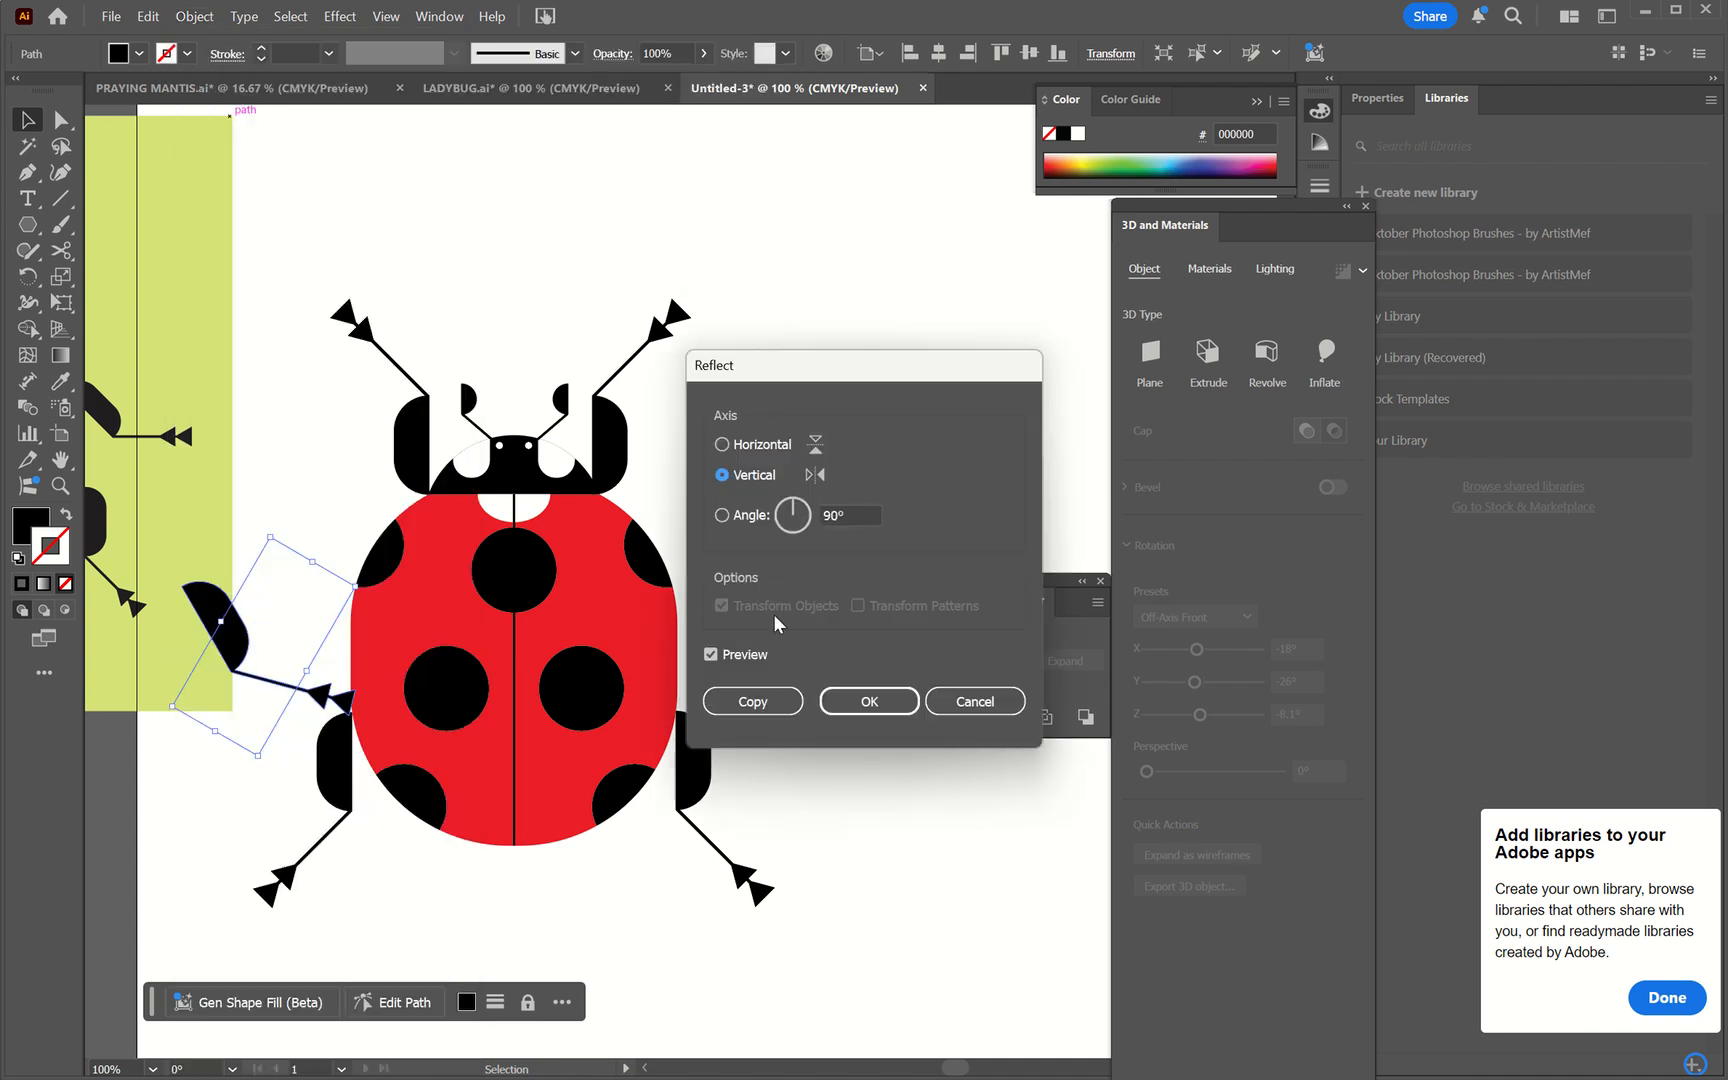
pyautogui.click(754, 706)
pyautogui.moveTo(230, 648); pyautogui.dragTo(710, 686)
pyautogui.click(721, 521)
# - Move the reference ladybug together with its green background square off the artboard to the left
pyautogui.hotkey('ctrl', '-')
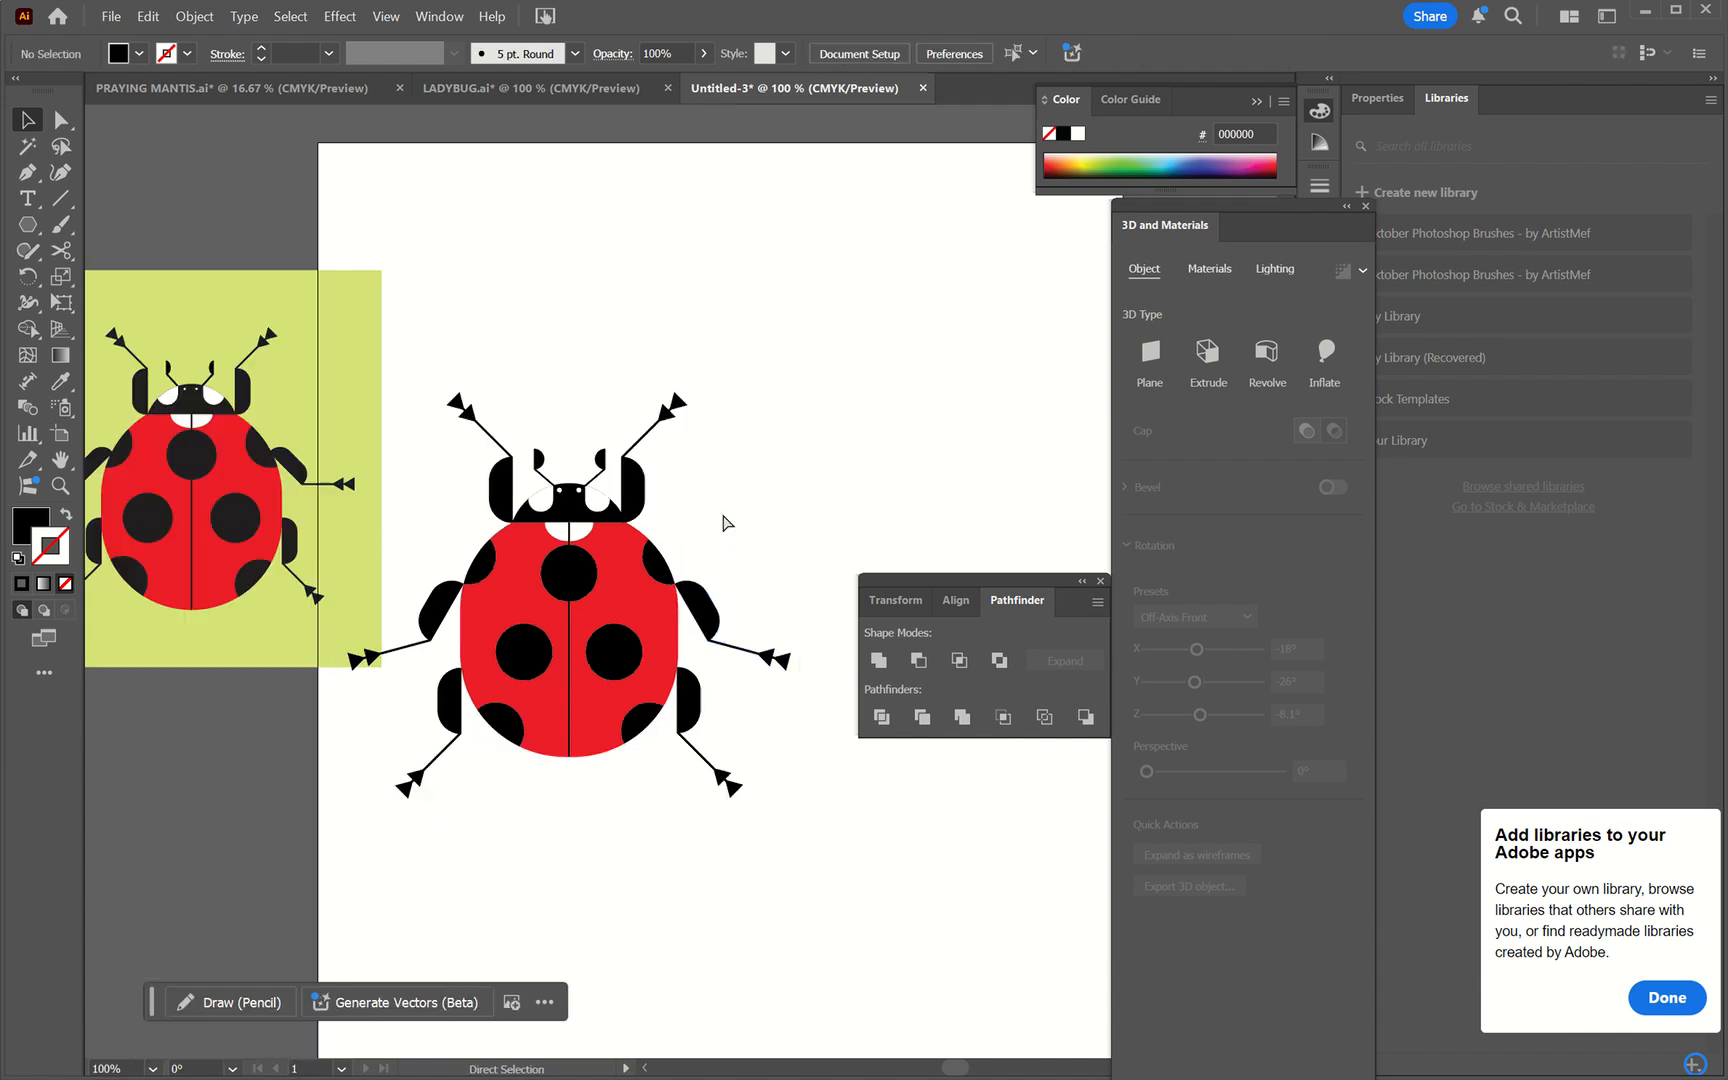
pyautogui.hotkey('ctrl', '-')
pyautogui.hotkey('ctrl', '-')
pyautogui.hotkey('ctrl', '-')
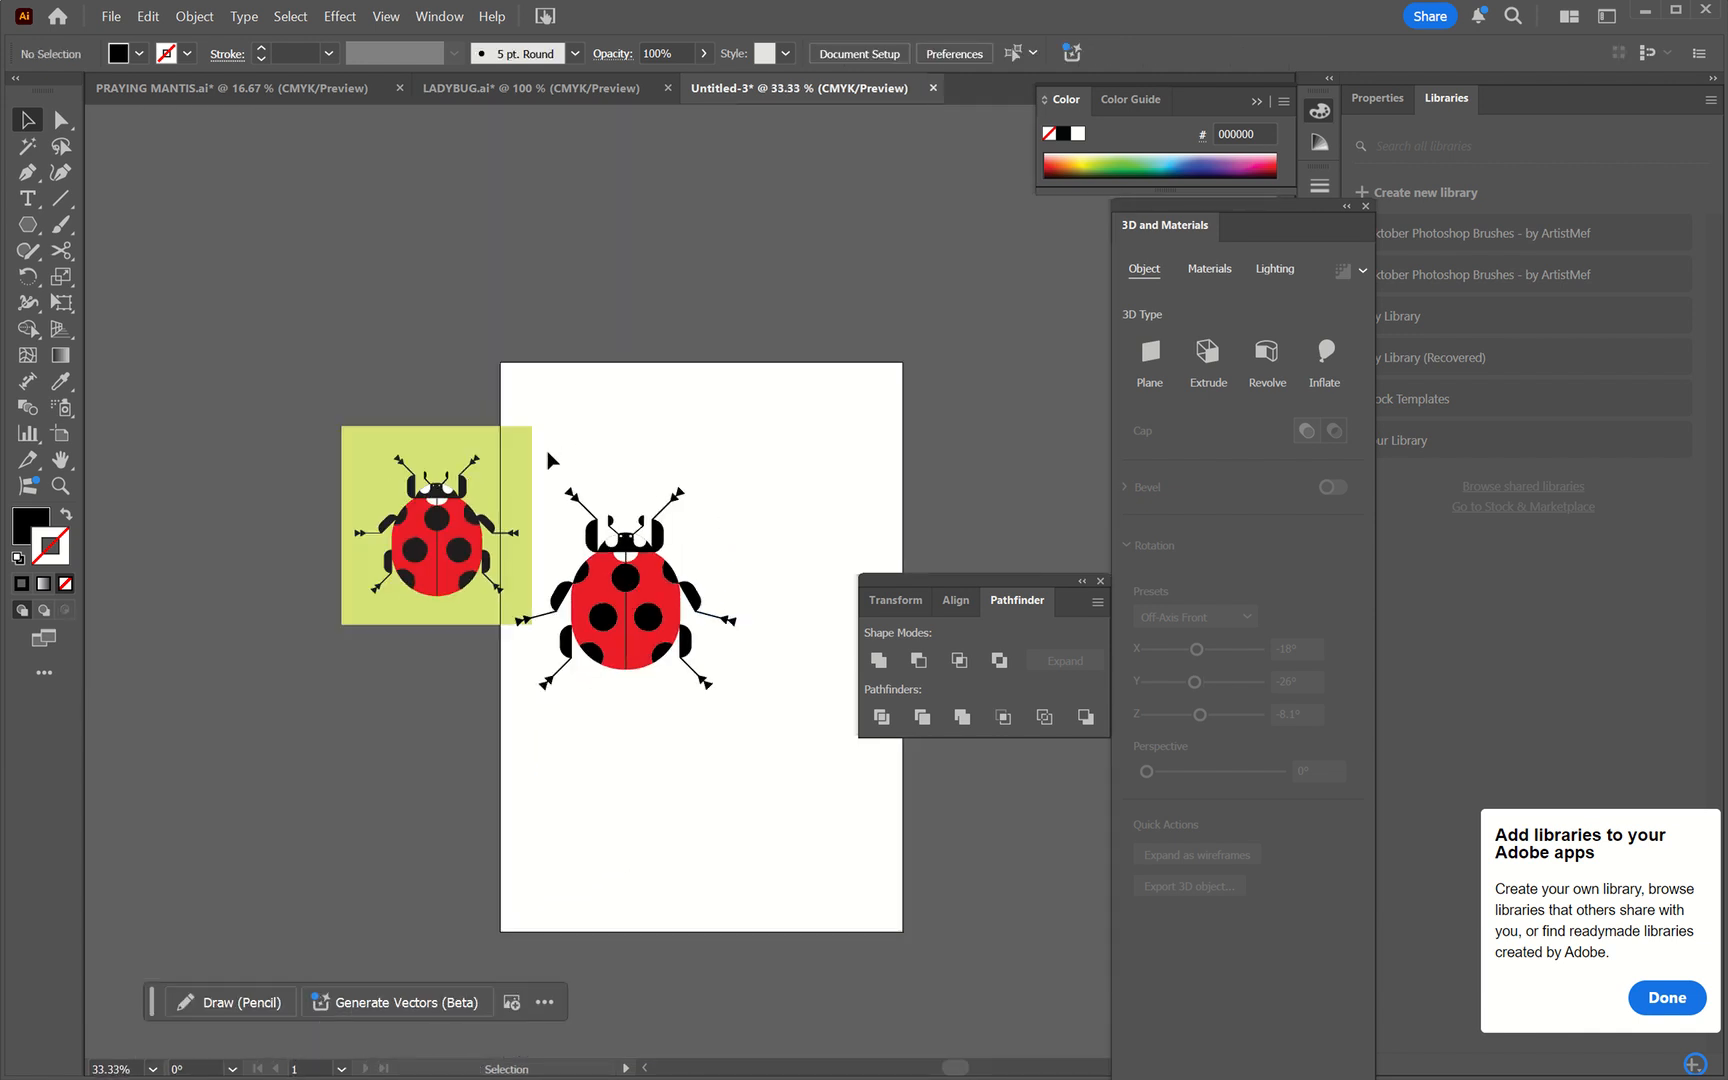
pyautogui.click(519, 452)
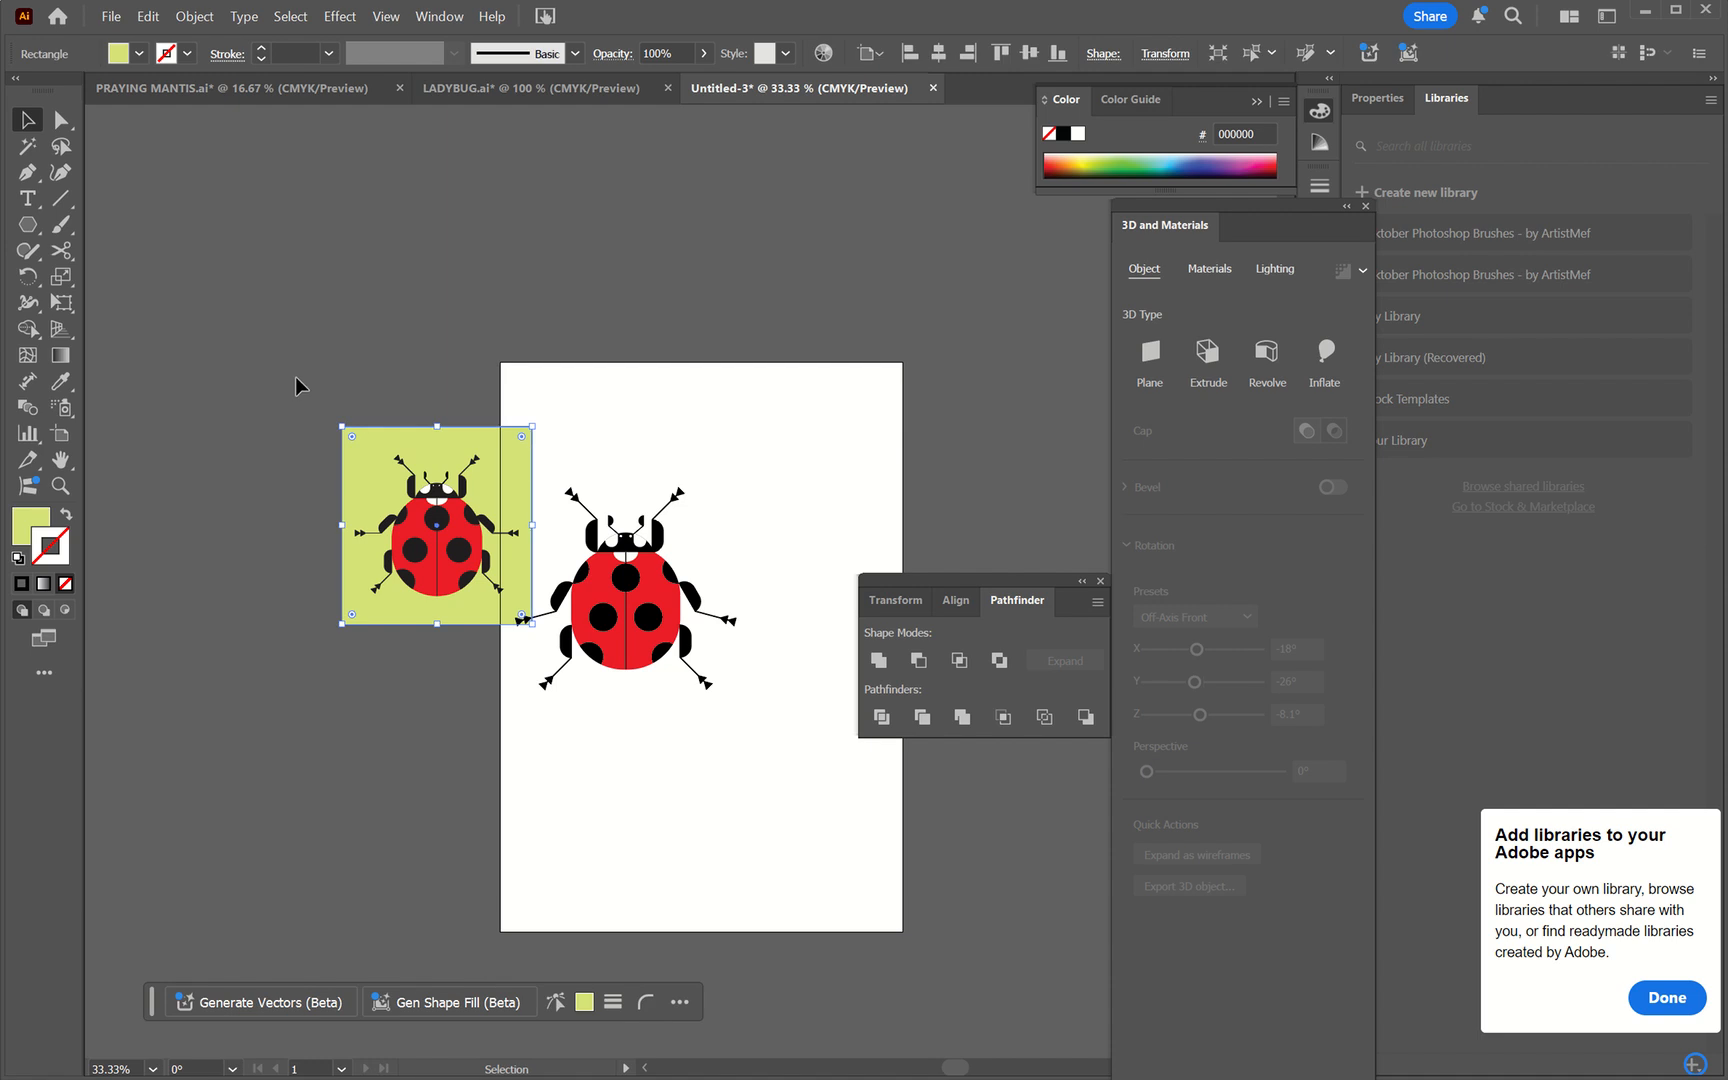
pyautogui.keyDown('shift'); pyautogui.click(481, 571); pyautogui.keyUp('shift')
pyautogui.moveTo(502, 580); pyautogui.dragTo(340, 560)
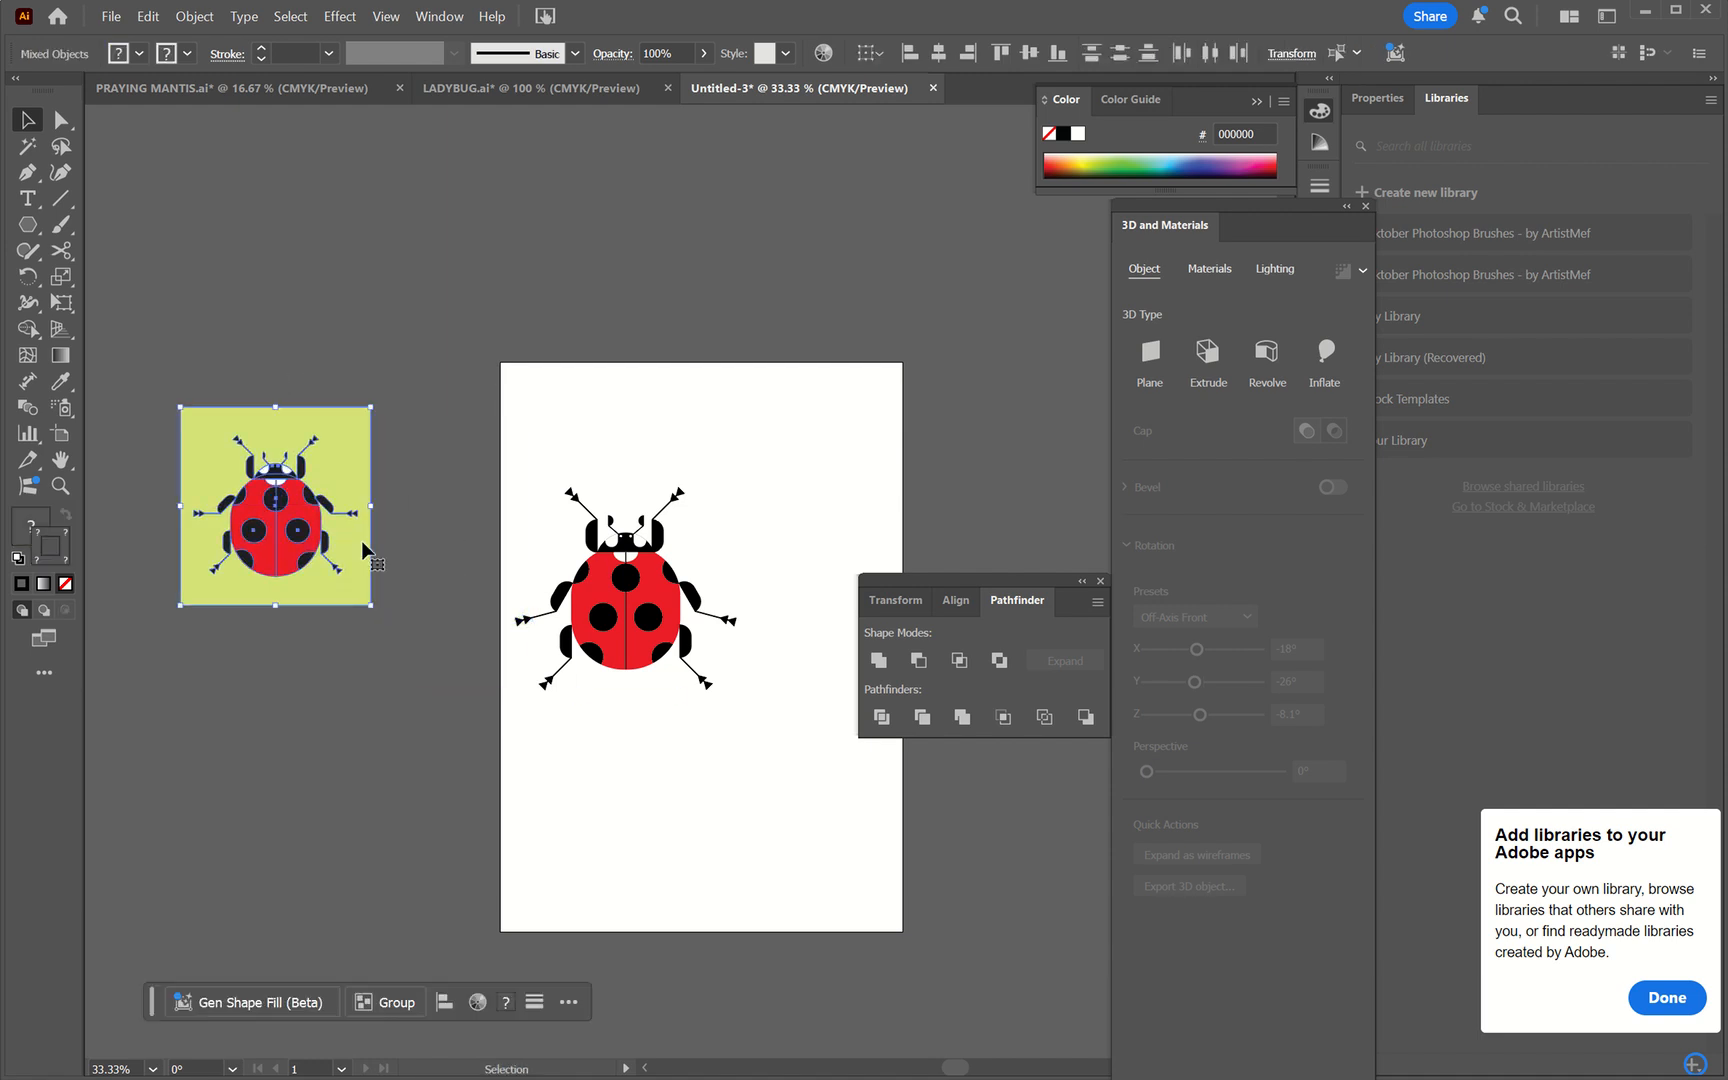
# - Group all parts of the newly drawn ladybug on the artboard
pyautogui.moveTo(459, 433); pyautogui.dragTo(811, 762)
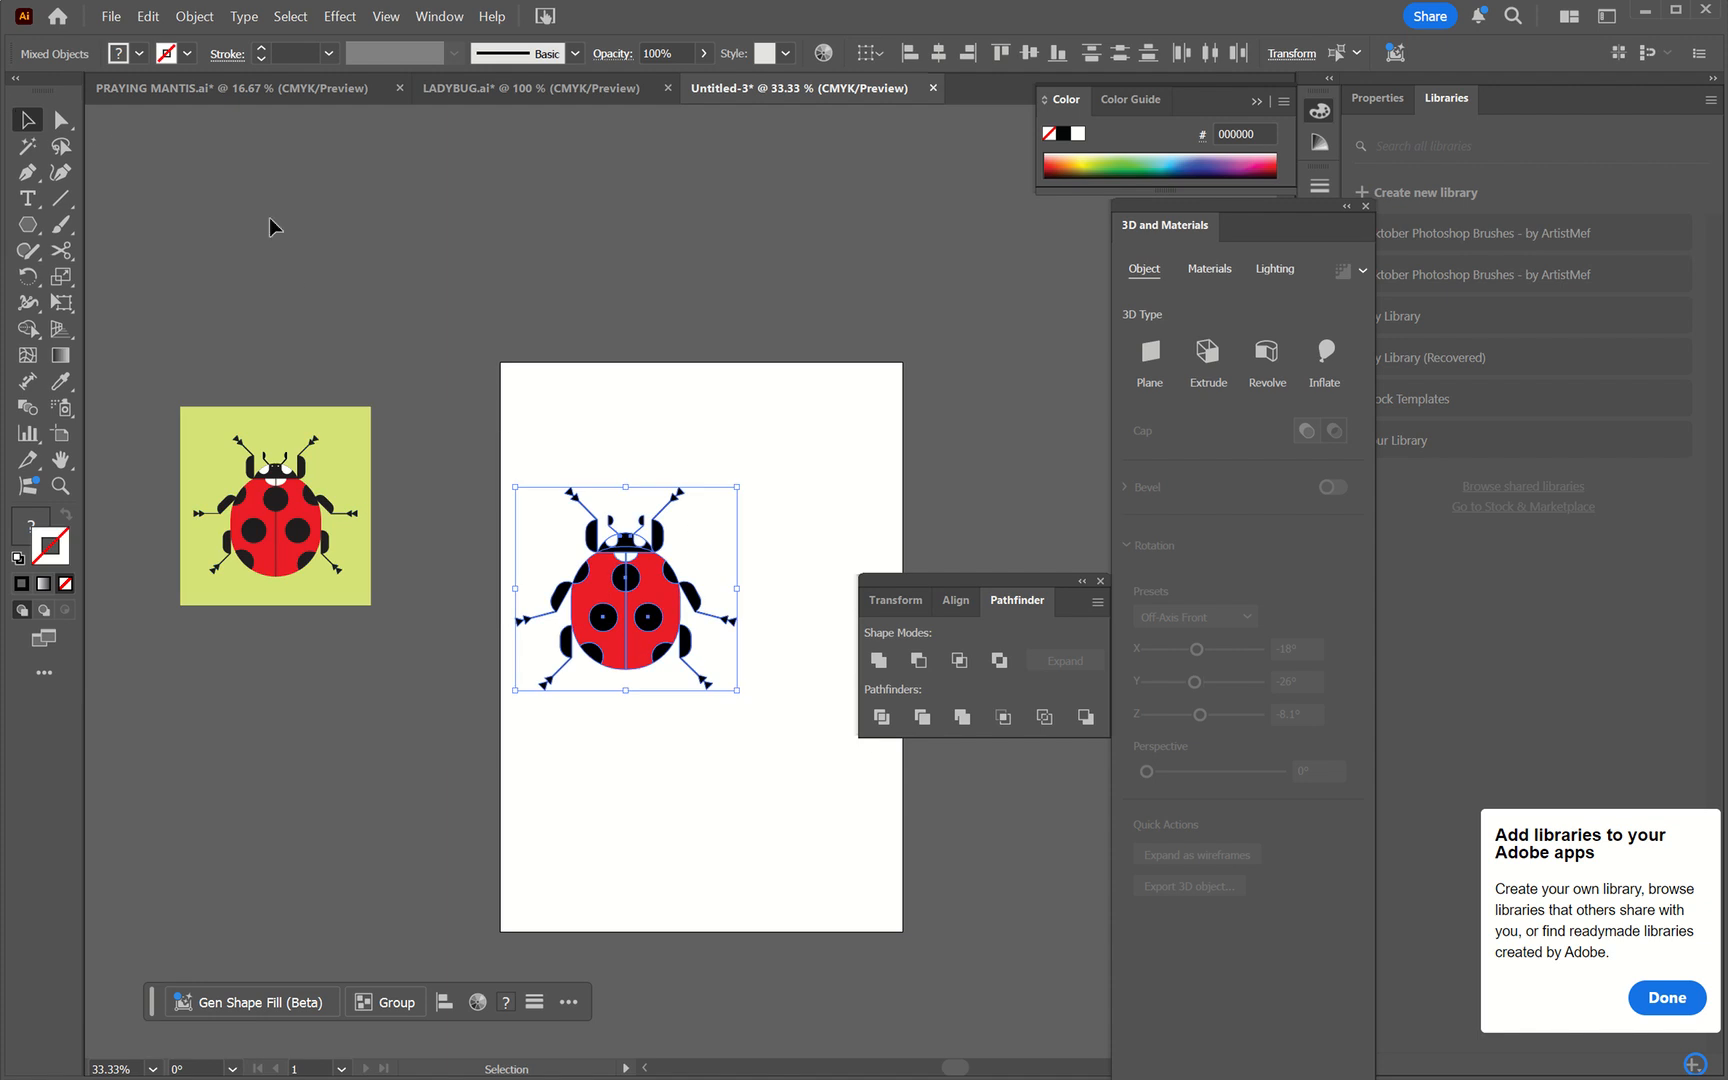
pyautogui.moveTo(441, 406); pyautogui.dragTo(819, 757)
pyautogui.hotkey('ctrl', 'g')
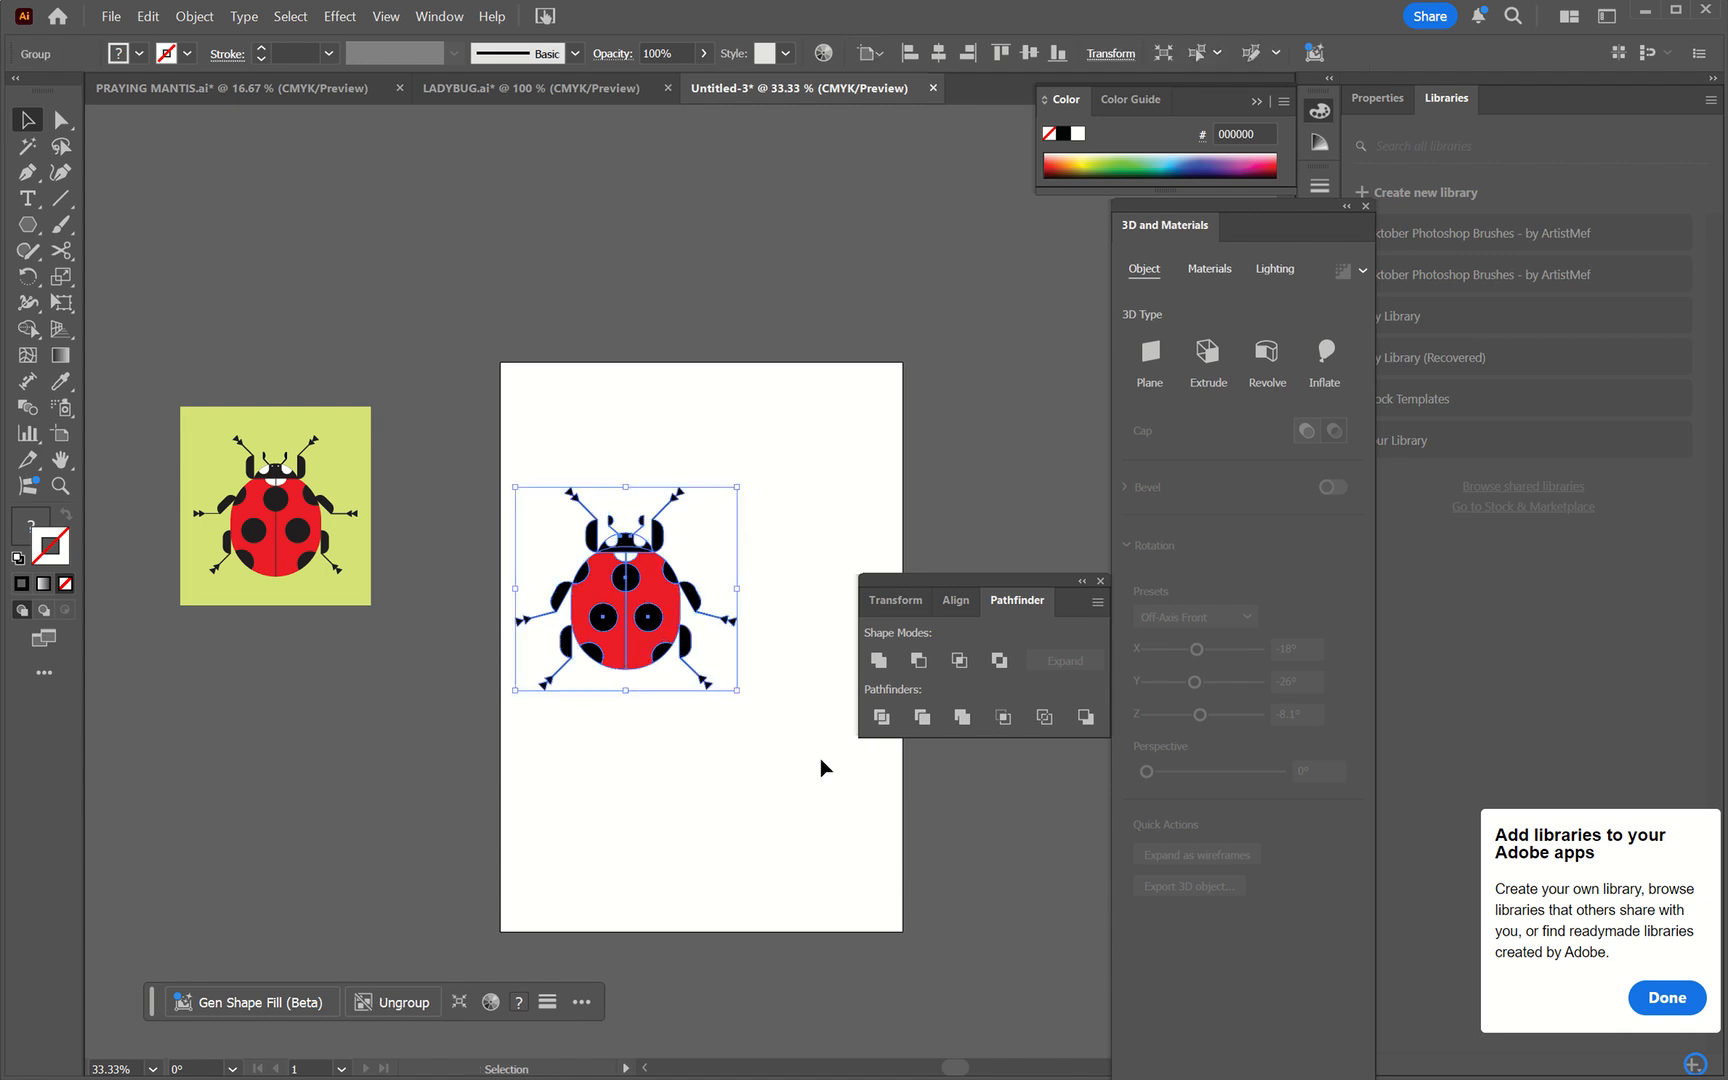
# - Place the ladybug centred in the artboard's upper half with a duplicate directly below it
pyautogui.click(195, 18)
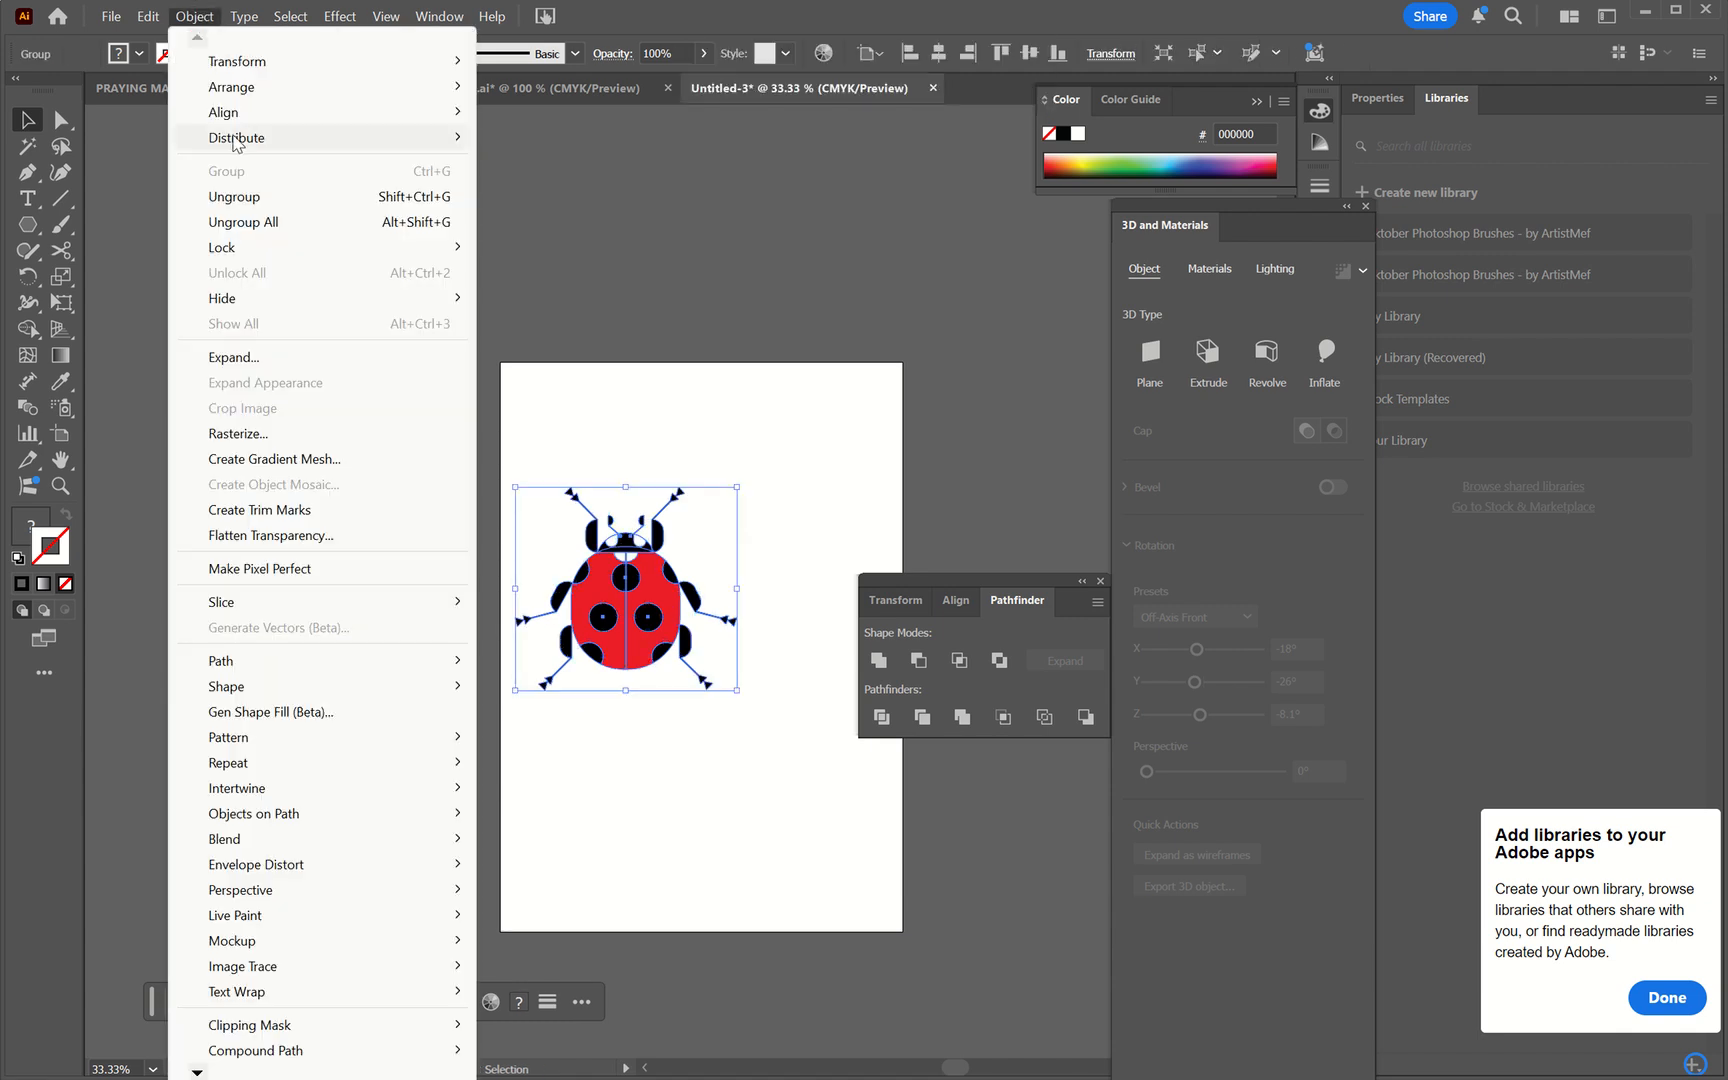
pyautogui.click(680, 399)
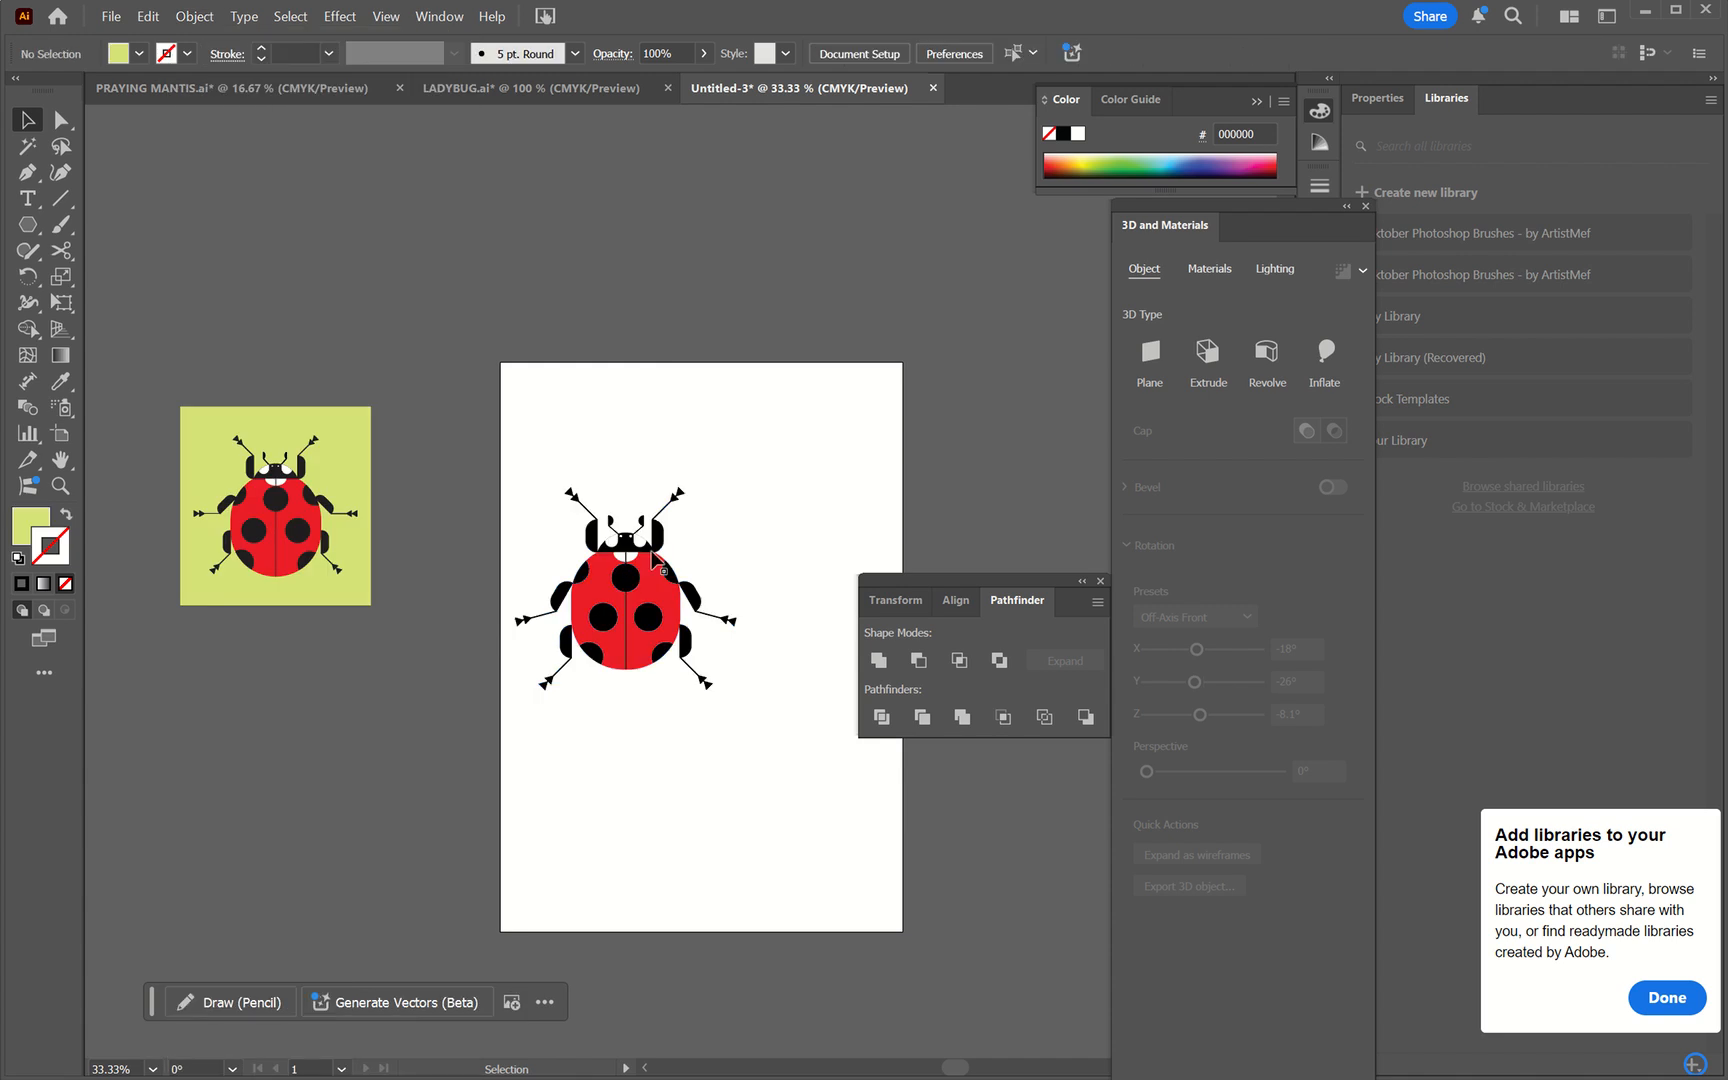
pyautogui.moveTo(655, 563); pyautogui.dragTo(703, 775)
pyautogui.click(856, 779)
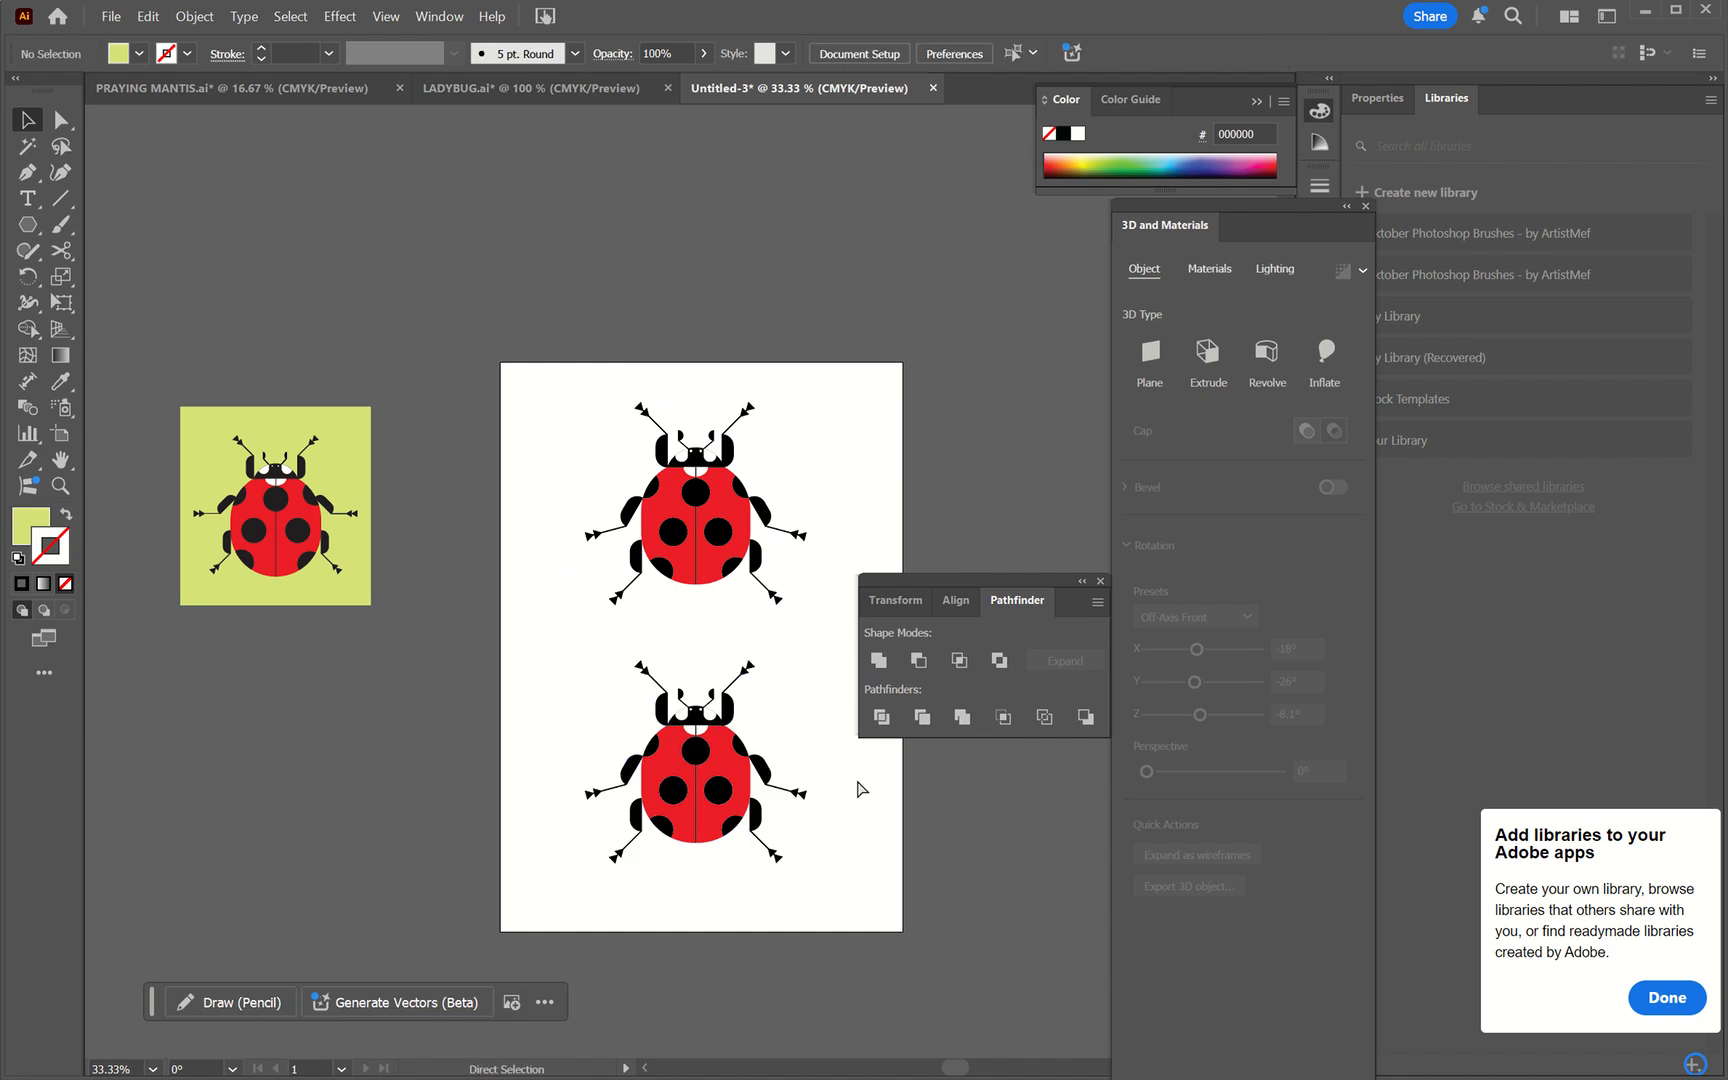
# - Recolour the lower ladybug's red body to orange EA9D21 and deselect it
pyautogui.hotkey('ctrl', '=')
pyautogui.hscroll(3, 857, 780)
pyautogui.scroll(-5, 857, 780)
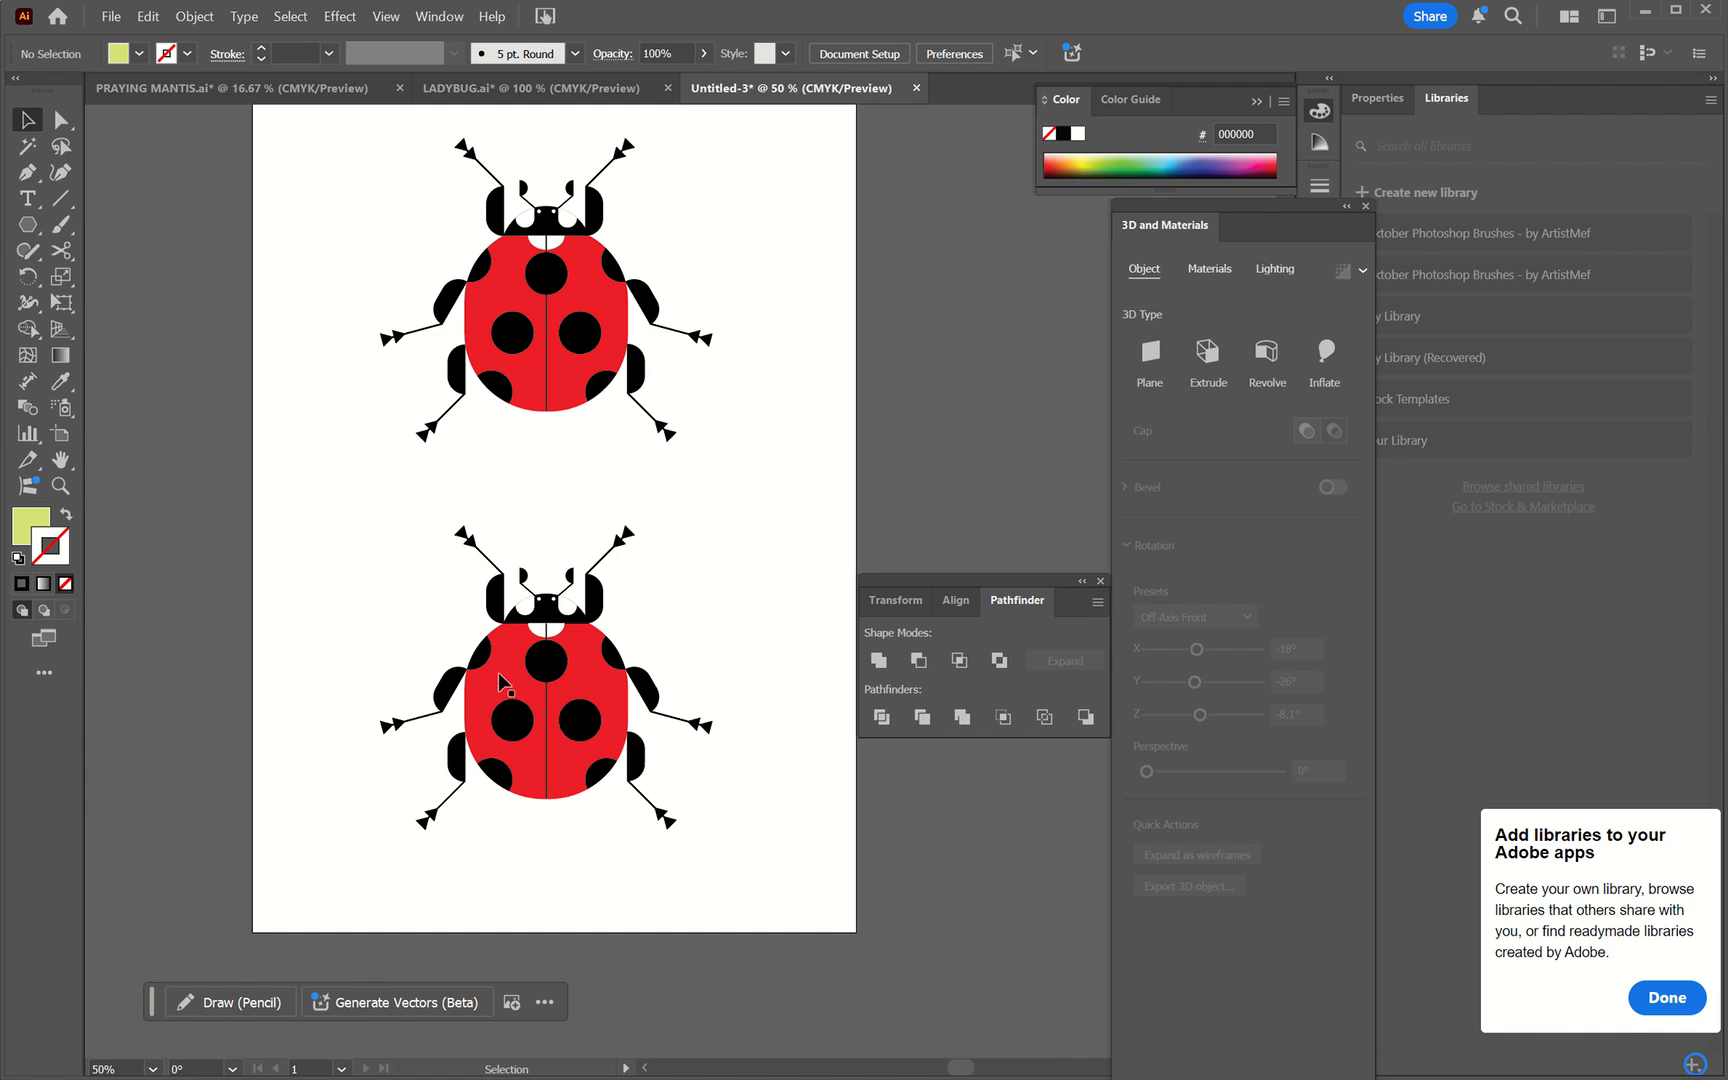
pyautogui.click(61, 122)
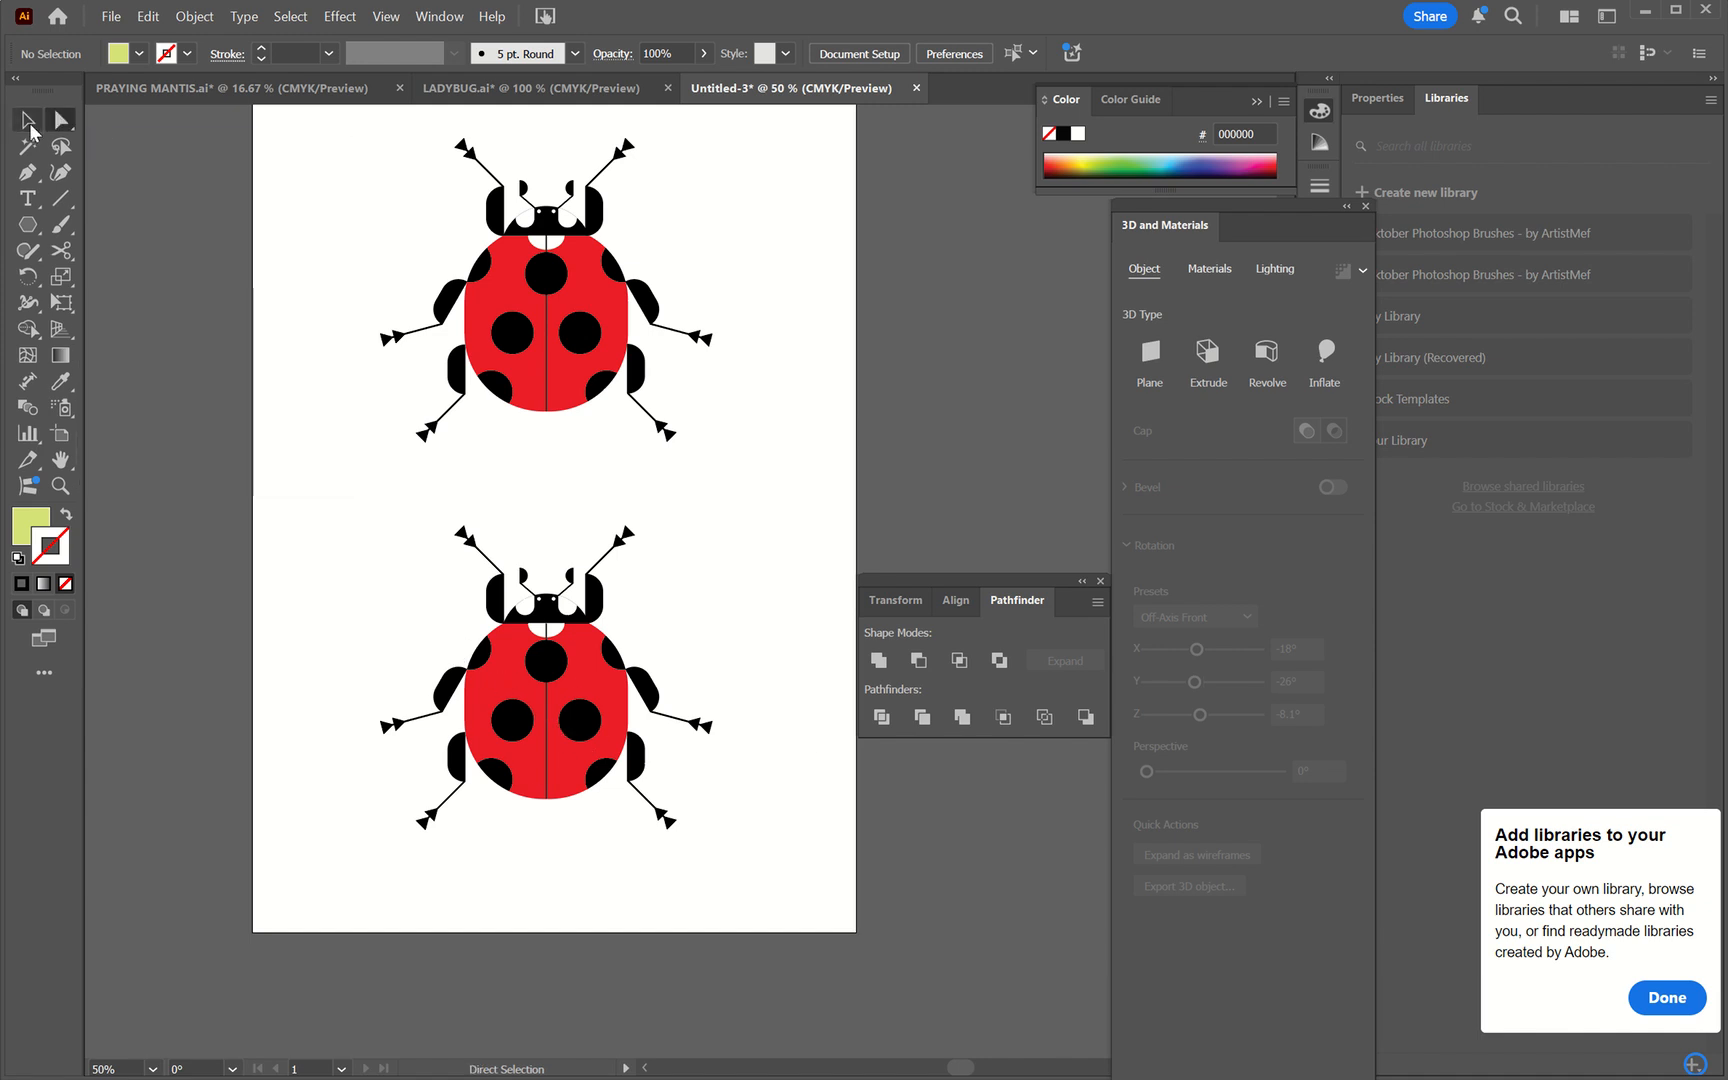
pyautogui.click(495, 674)
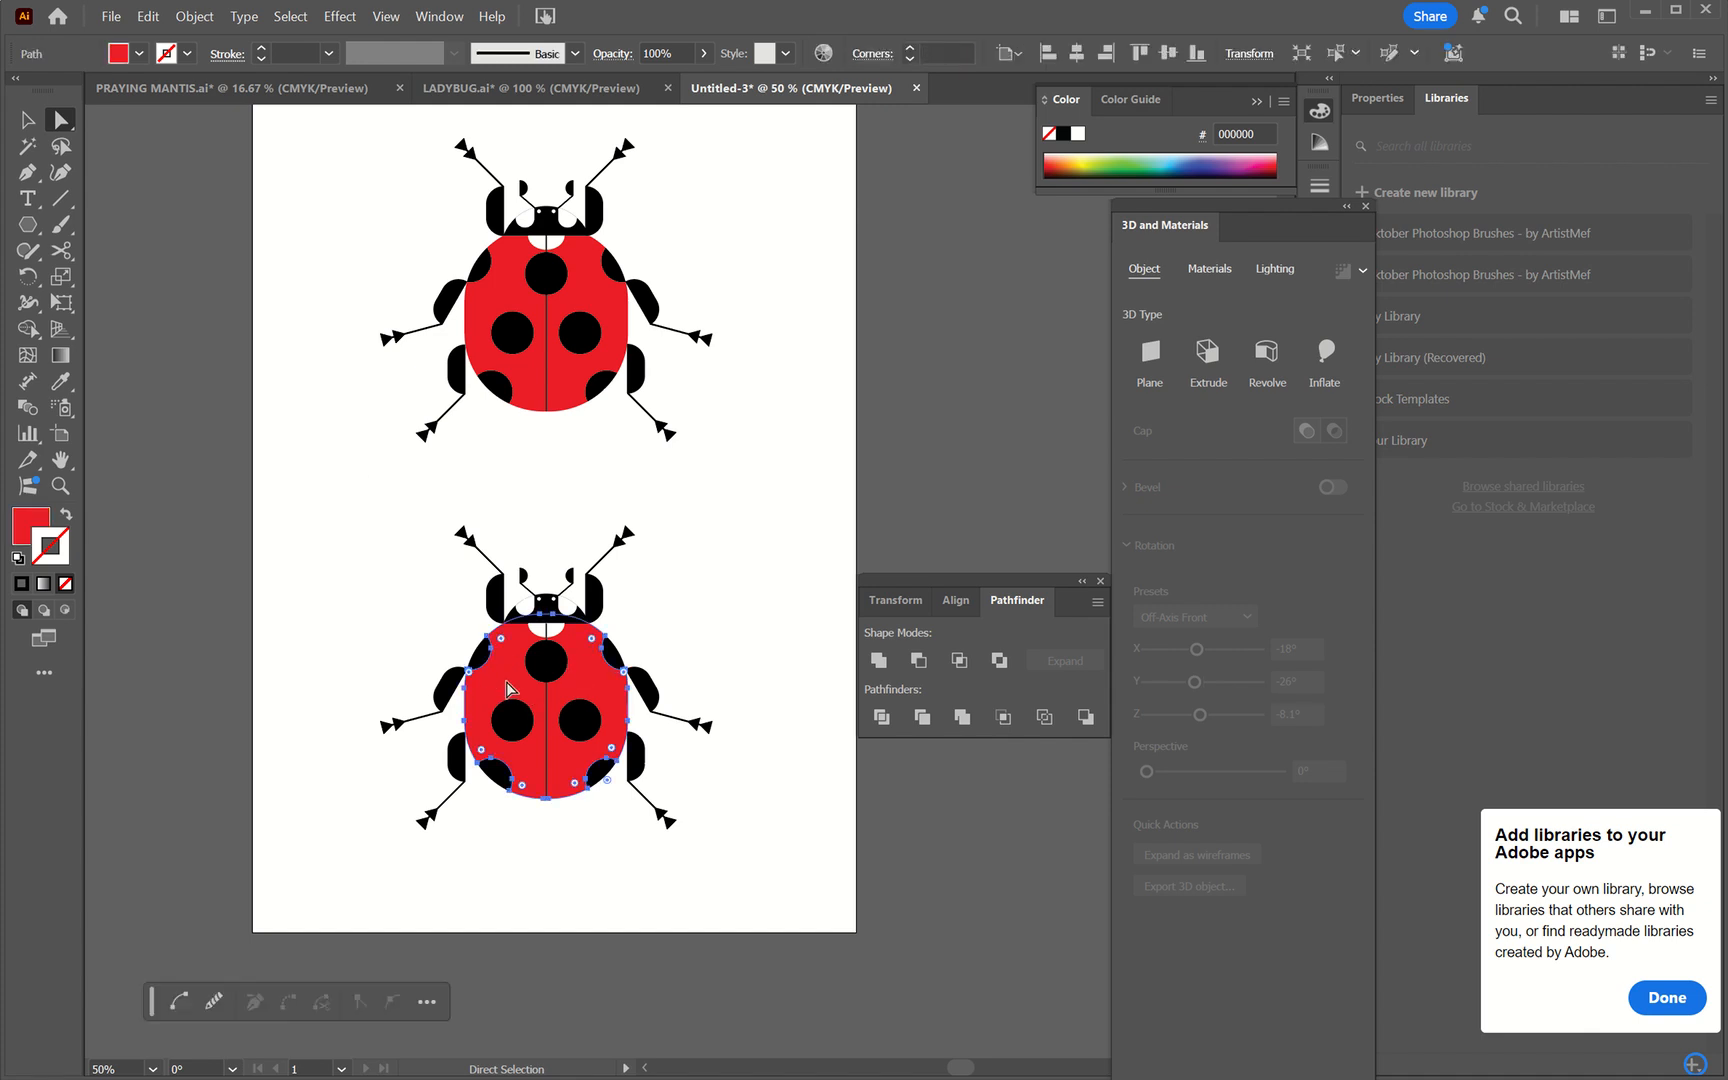
pyautogui.doubleClick(31, 528)
pyautogui.click(1272, 470)
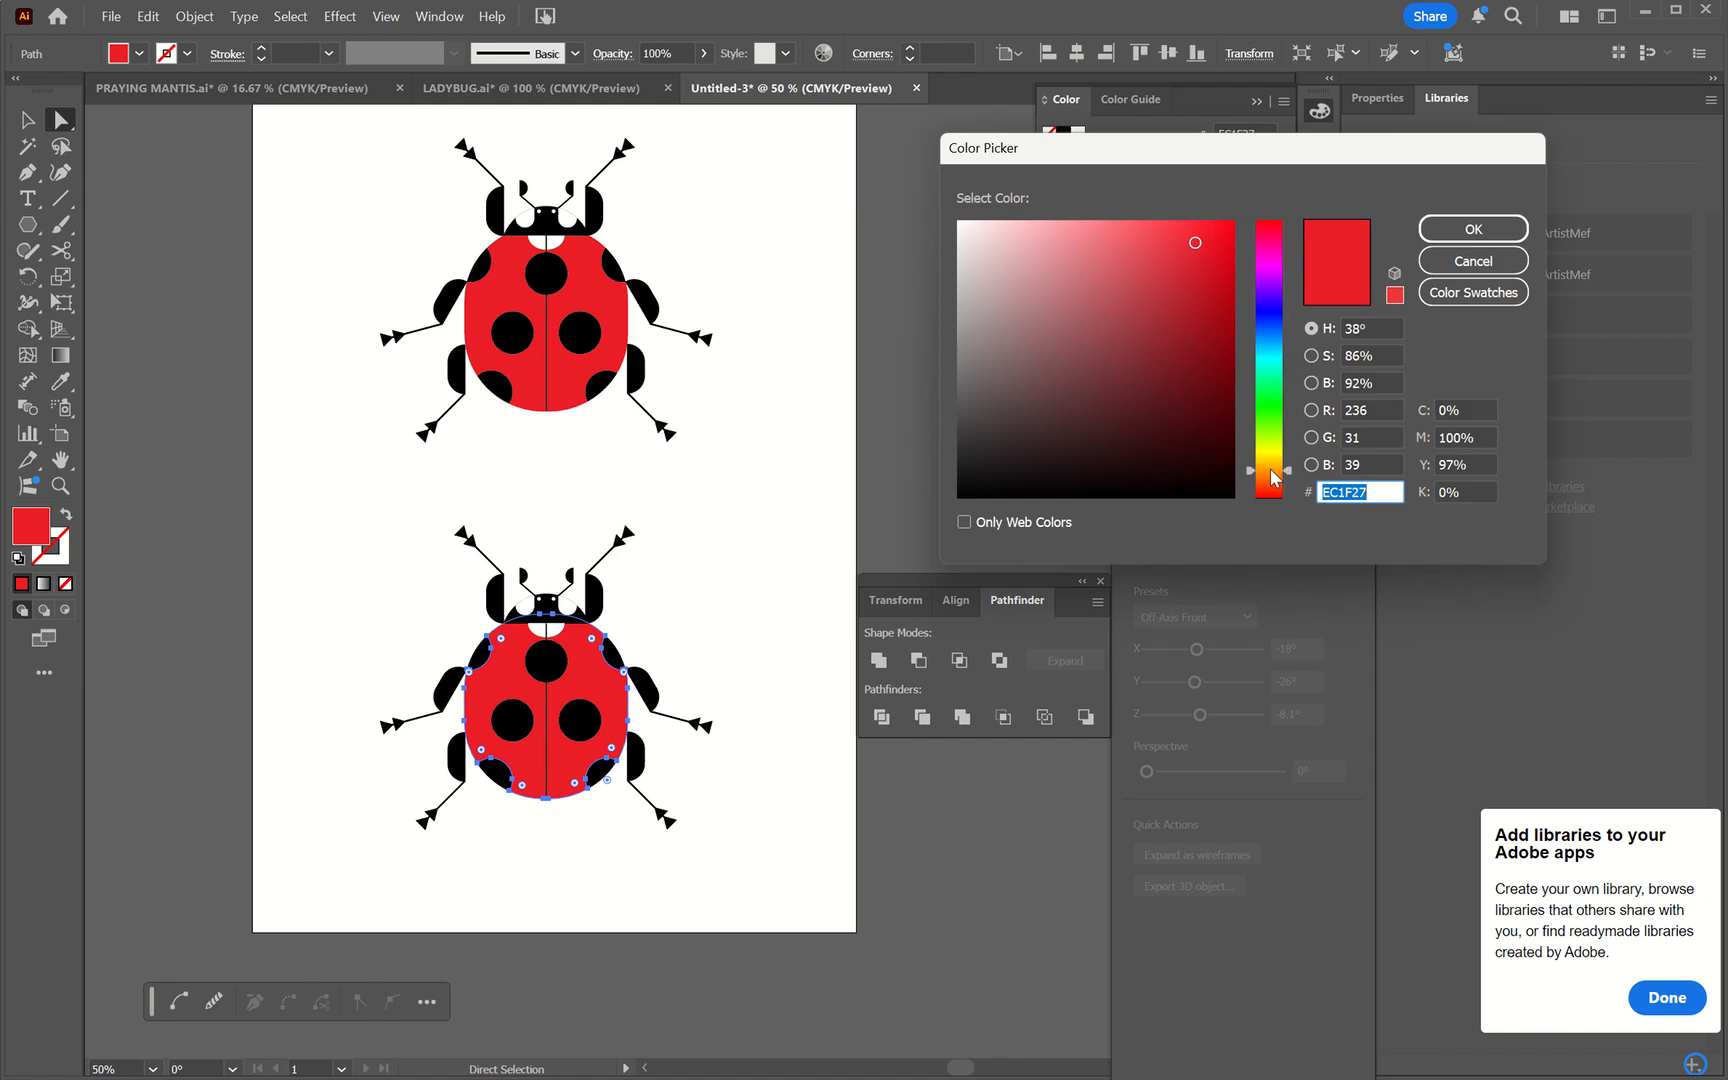
pyautogui.moveTo(1274, 468); pyautogui.dragTo(1273, 470)
pyautogui.click(1271, 464)
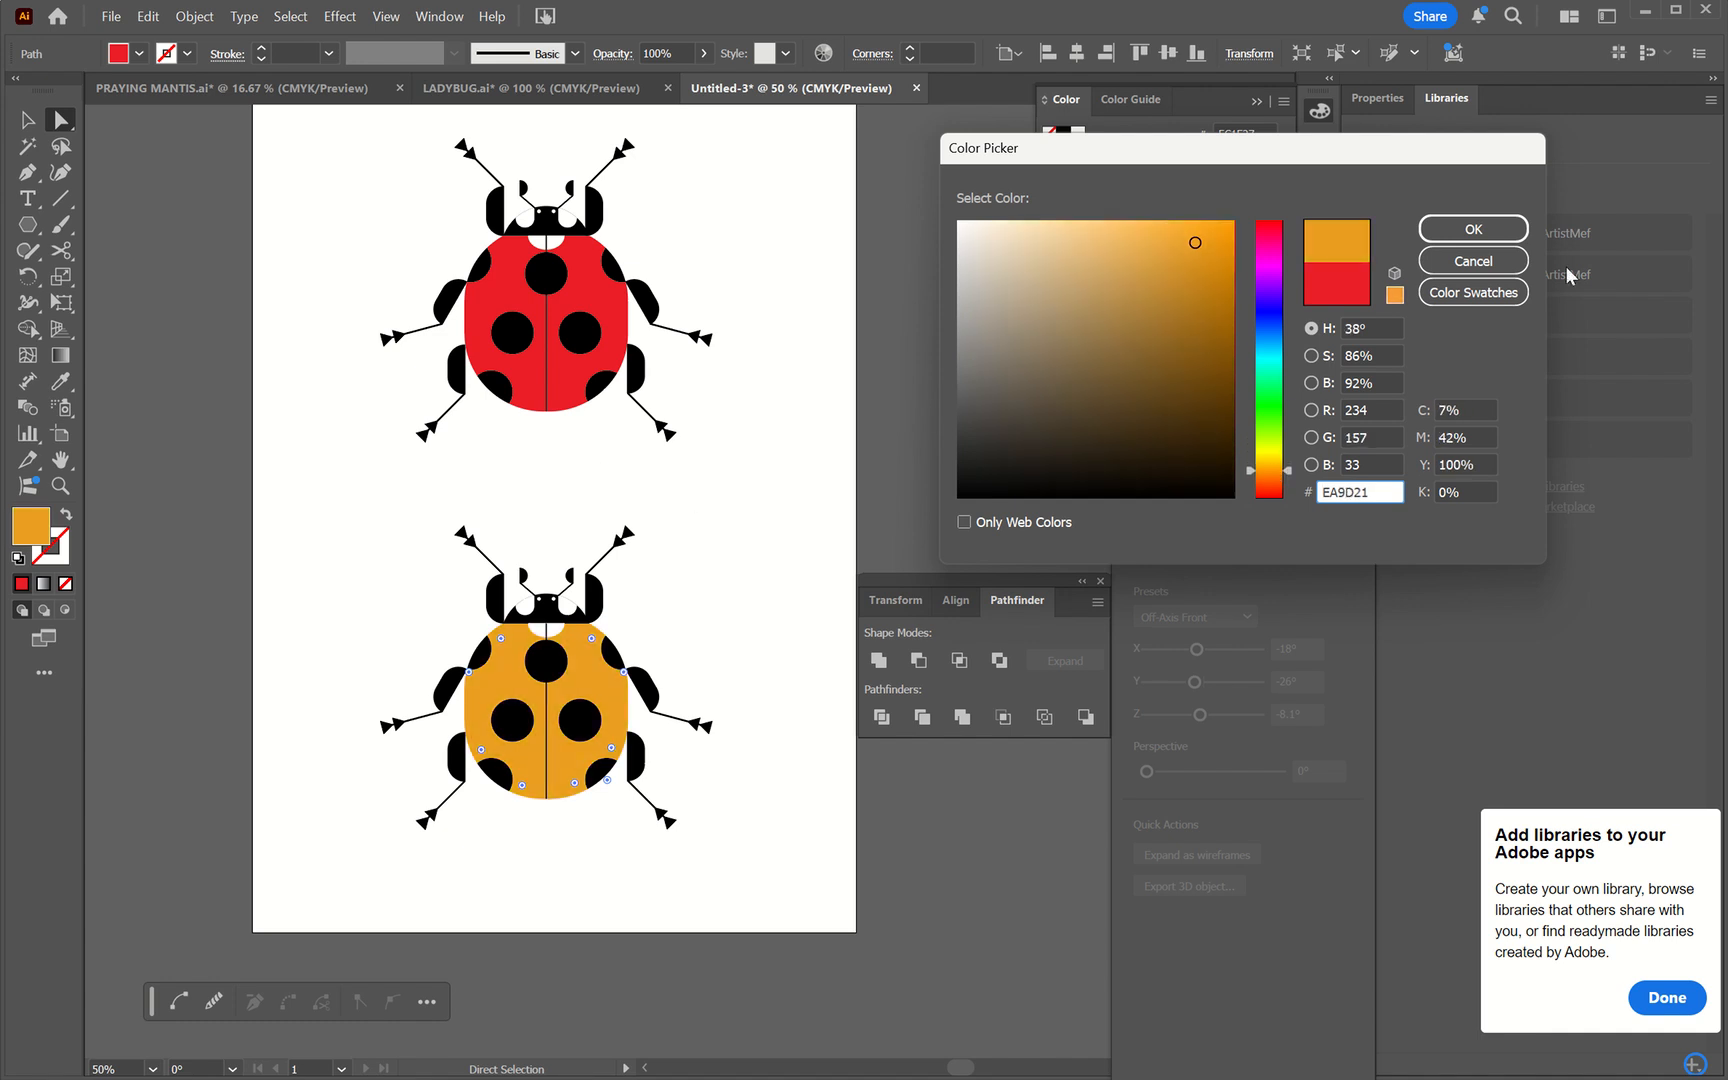
pyautogui.click(1472, 229)
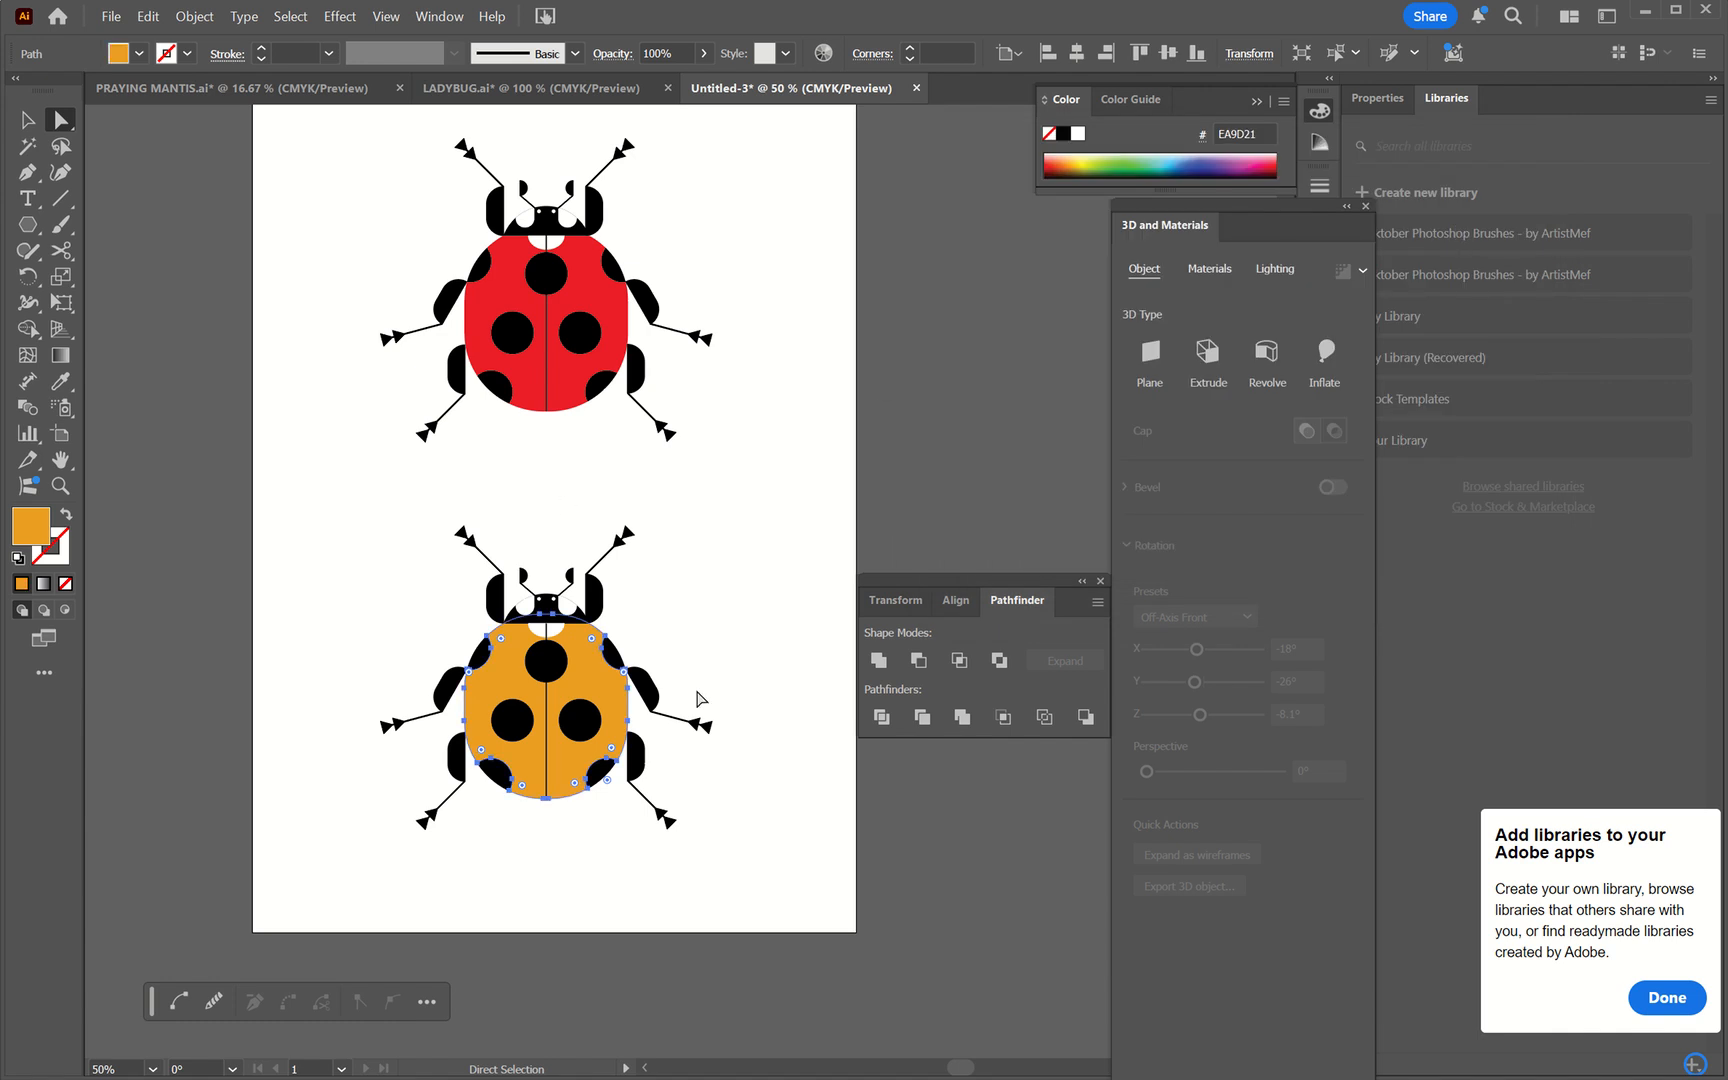
pyautogui.click(27, 120)
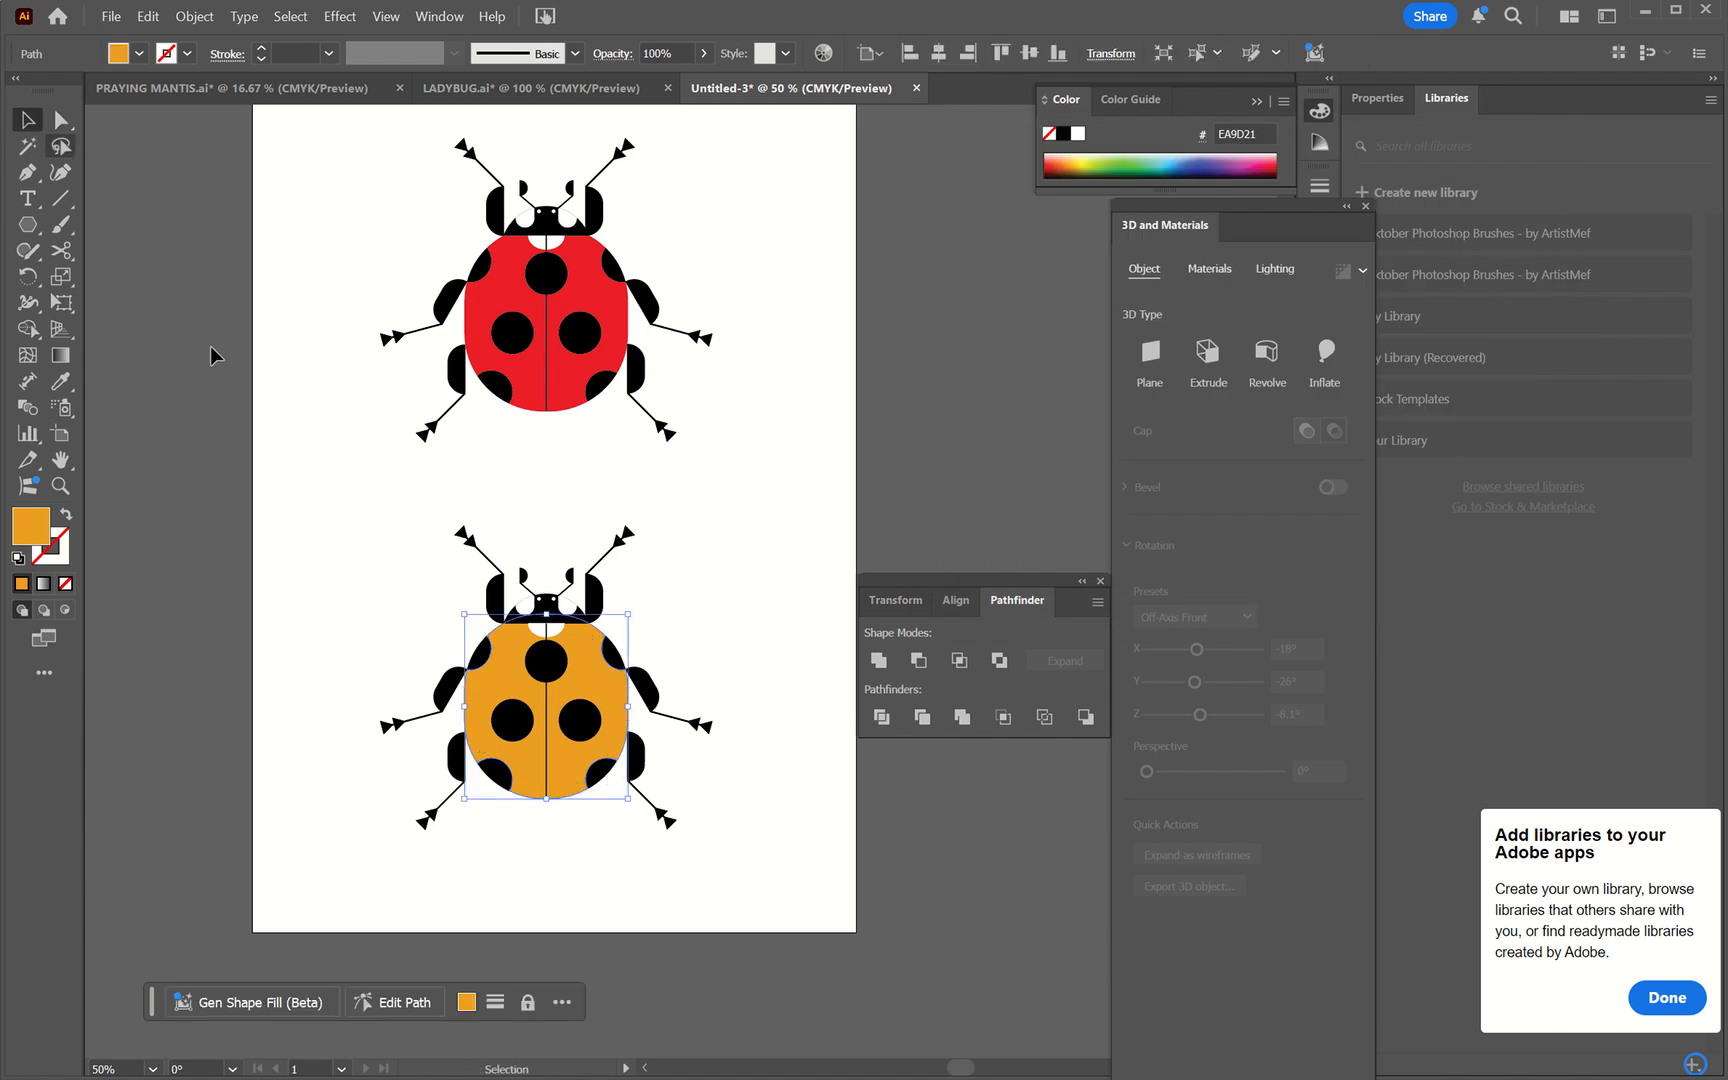
pyautogui.click(247, 443)
pyautogui.scroll(3, 248, 444)
pyautogui.scroll(-2, 250, 445)
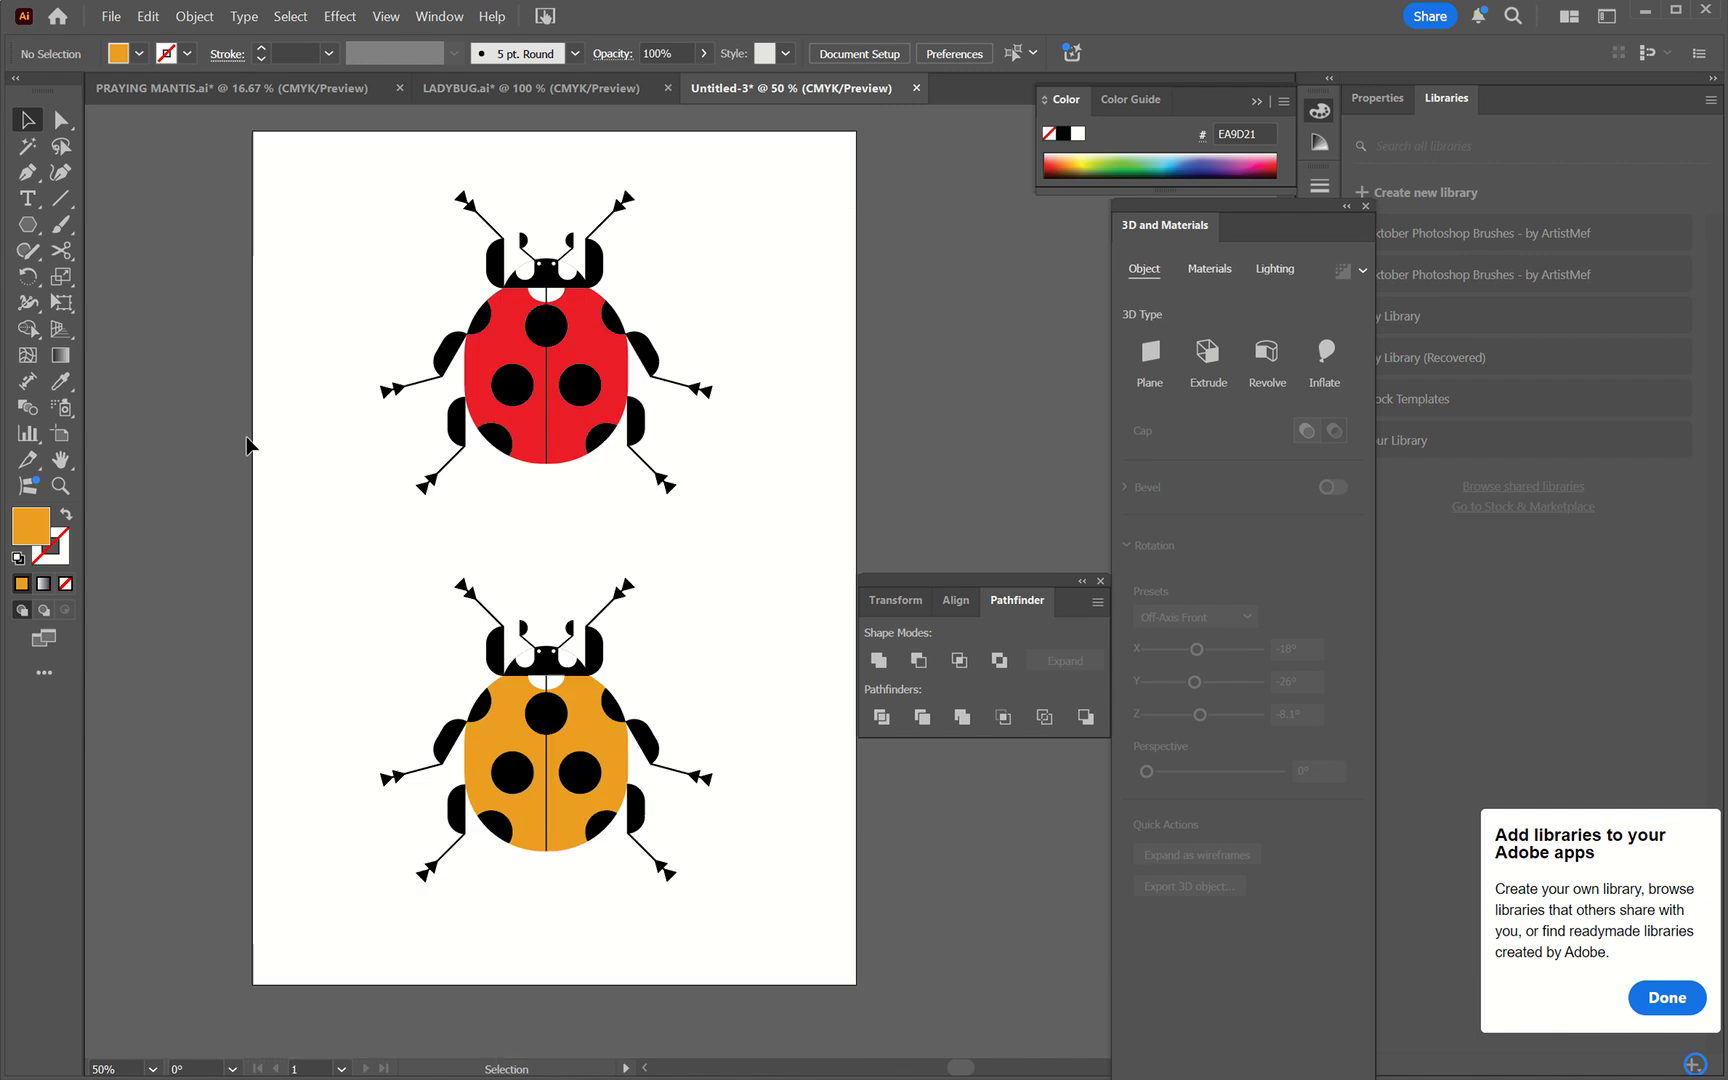
pyautogui.scroll(-1, 247, 444)
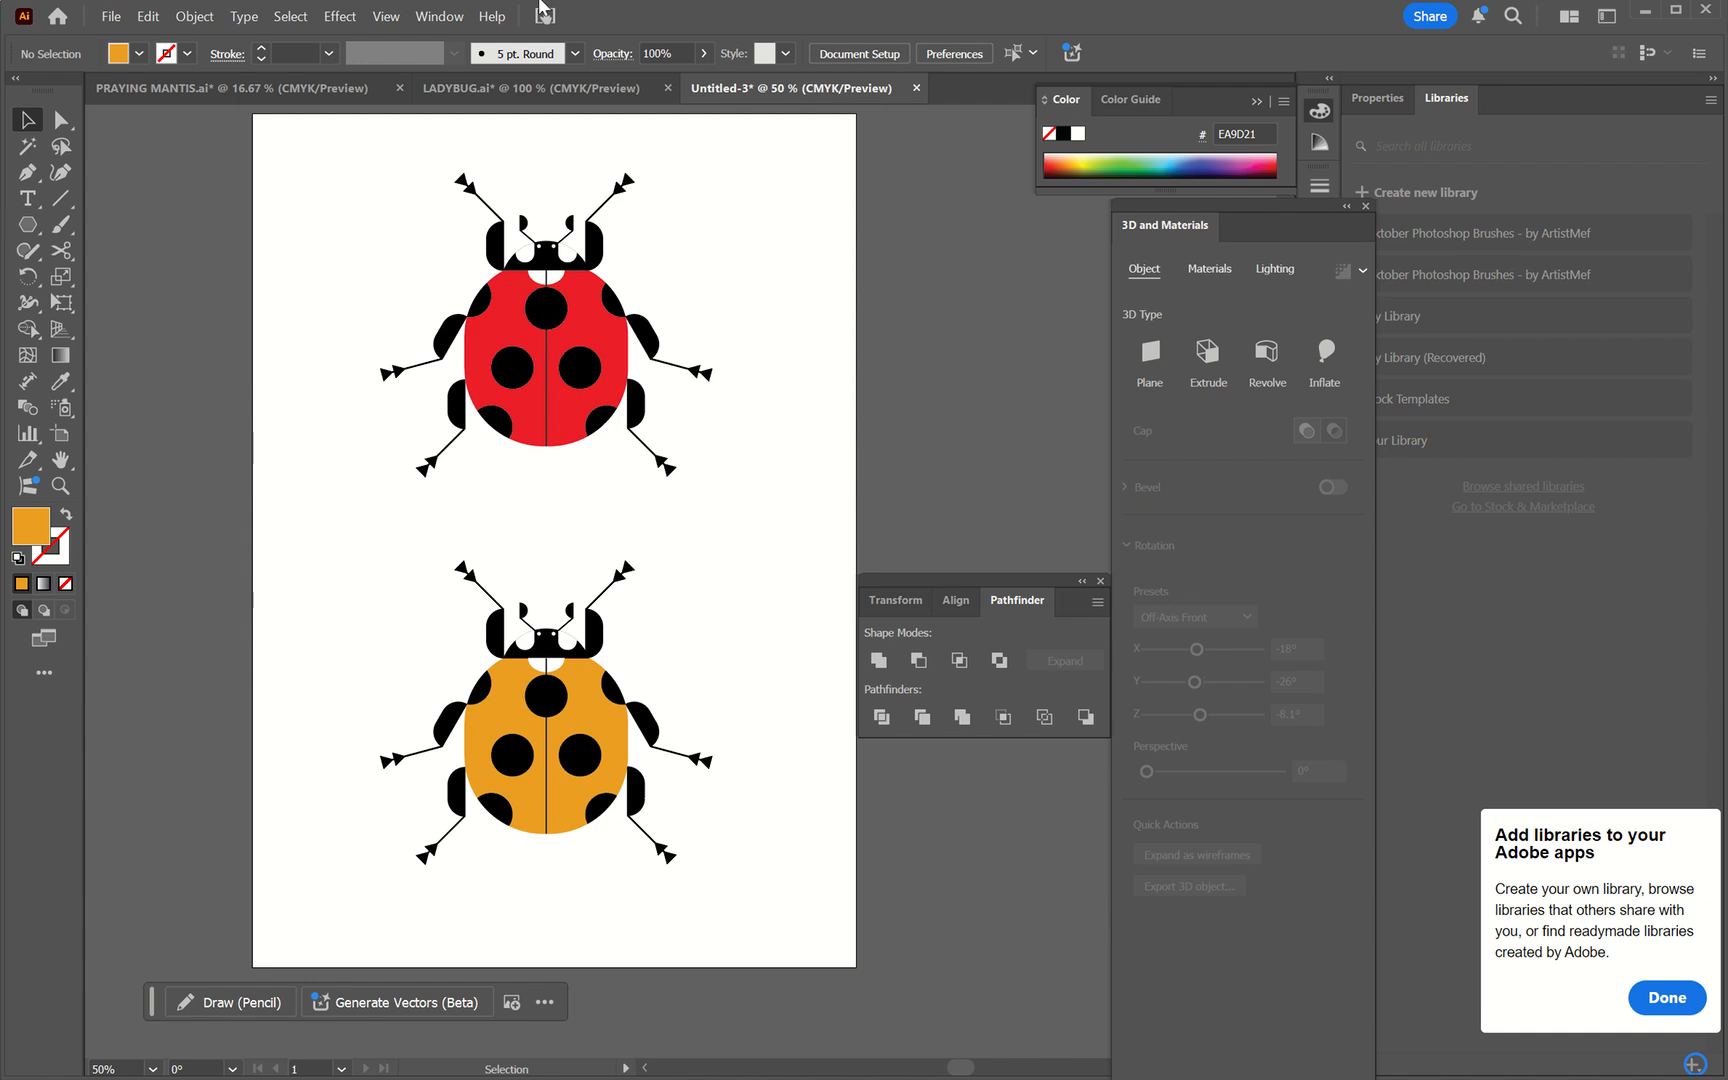
pyautogui.moveTo(545, 8)
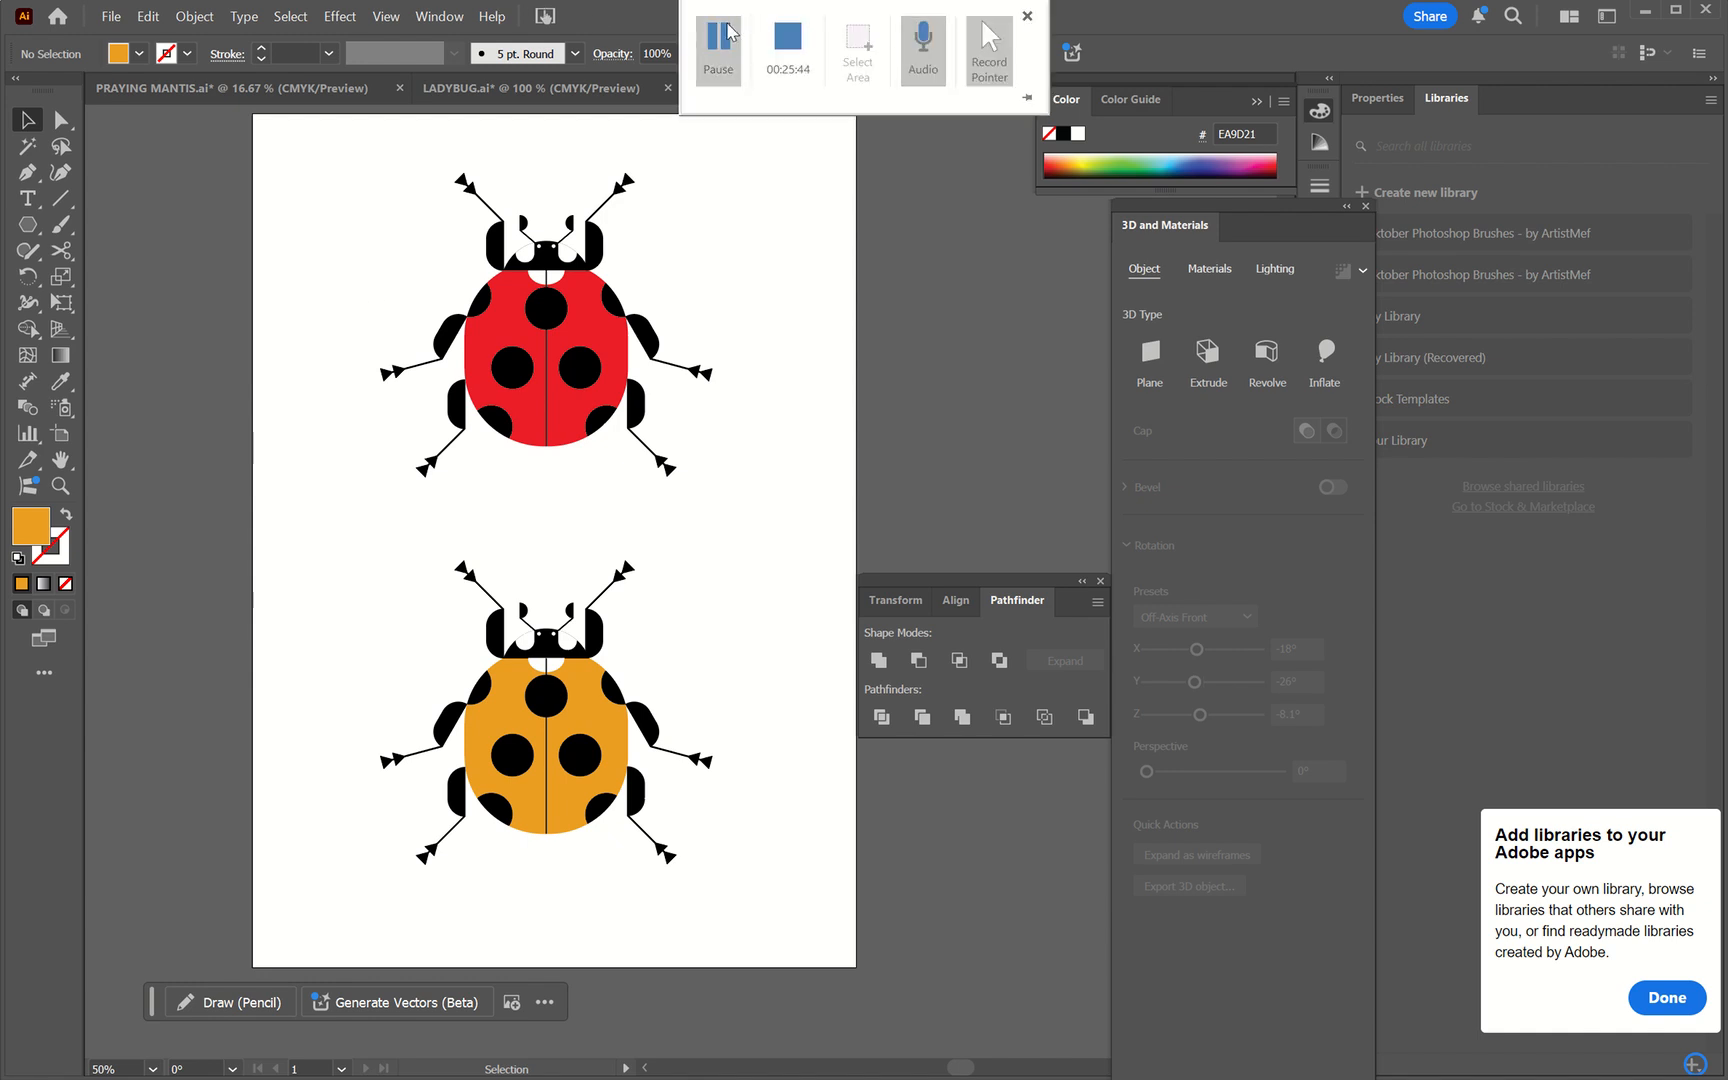